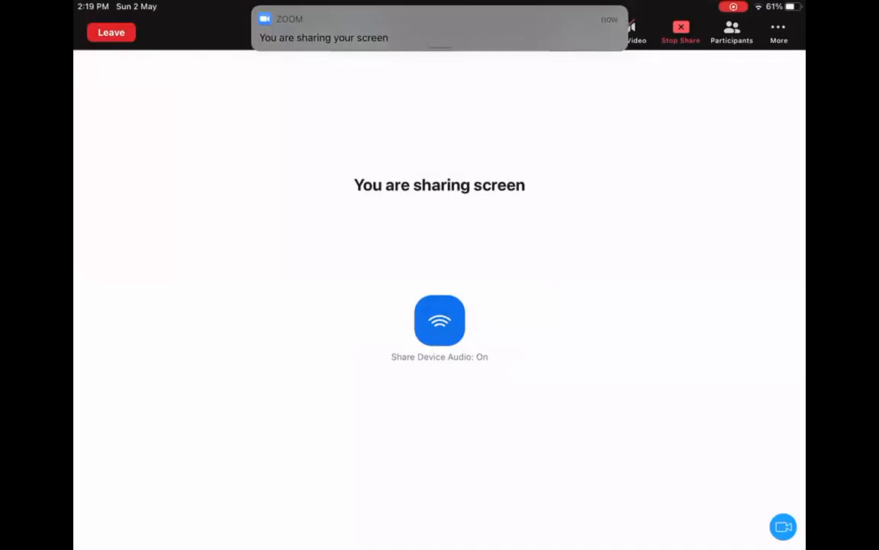
Step: Switch to the Blank document in Pages and delete its existing handwritten drawing
{"action": "key", "text": "Home"}
{"action": "key", "text": "Home"}
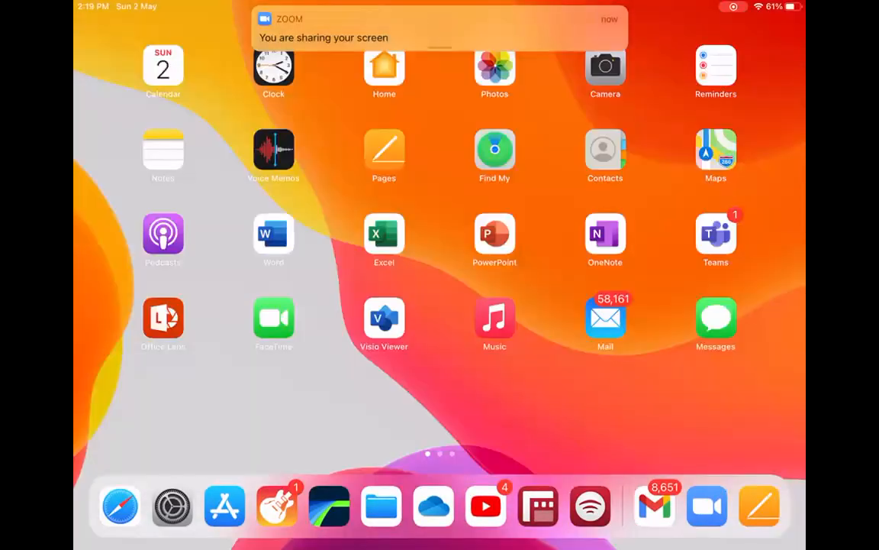
{"action": "left_click", "coordinate": [163, 152]}
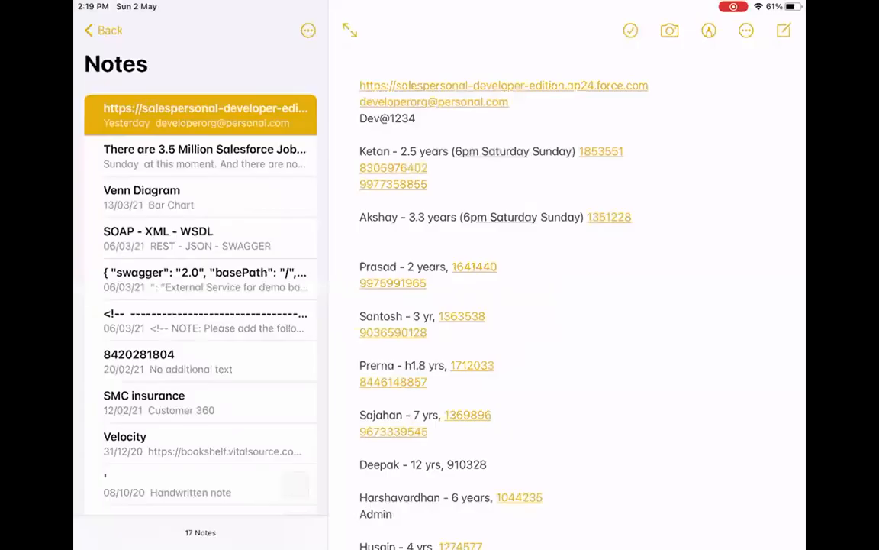
{"action": "key", "text": "Home"}
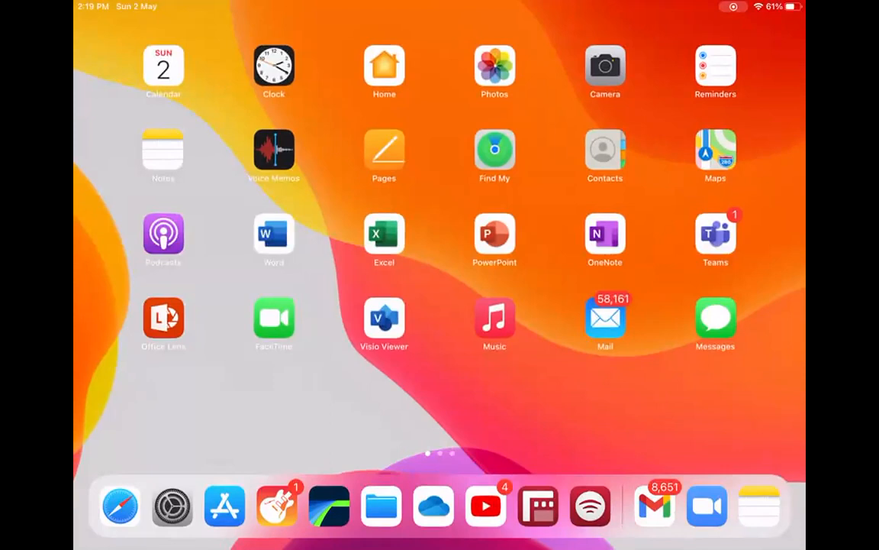
{"action": "left_click", "coordinate": [384, 150]}
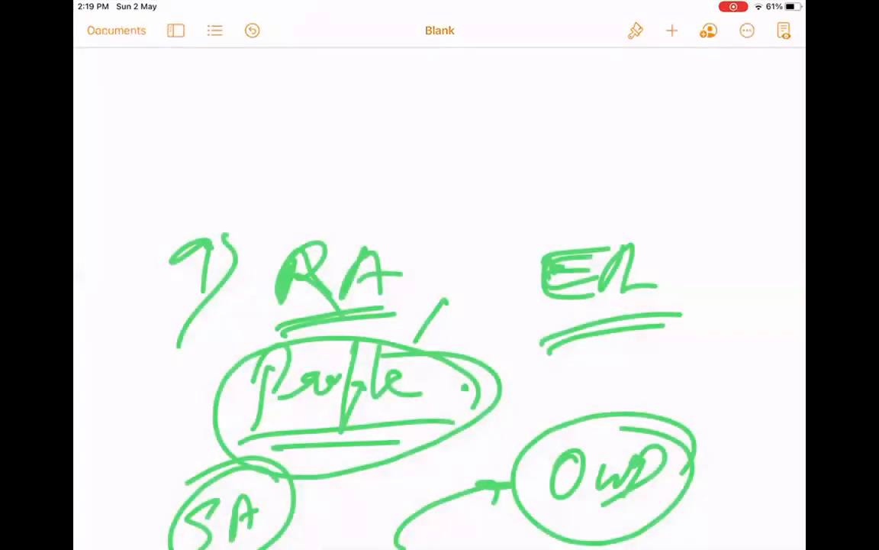
{"action": "left_click", "coordinate": [439, 397]}
{"action": "left_click", "coordinate": [343, 138]}
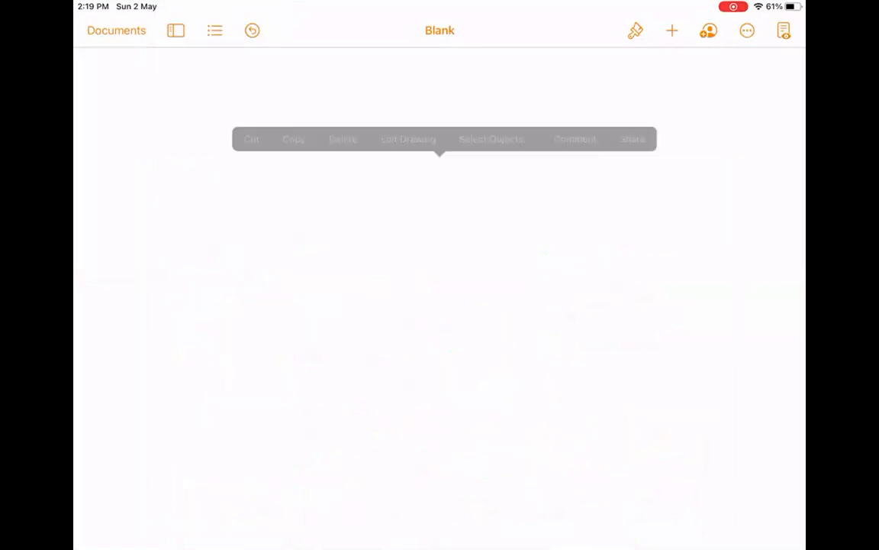
Step: Insert a new drawing and sketch a green two-column T-chart headed "VR" and "WR"
{"action": "left_click", "coordinate": [672, 31]}
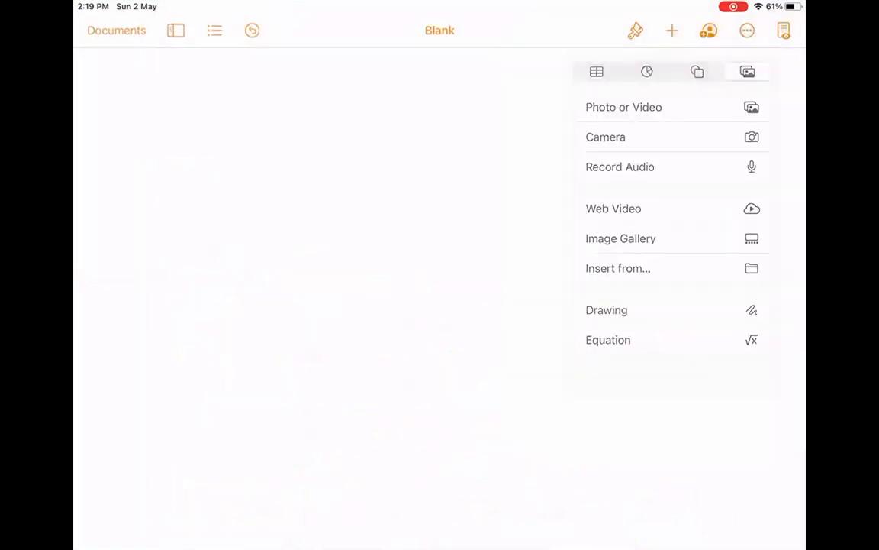
{"action": "left_click", "coordinate": [607, 310]}
{"action": "left_click_drag", "start_coordinate": [431, 108], "coordinate": [454, 388]}
{"action": "left_click_drag", "start_coordinate": [221, 154], "coordinate": [651, 129]}
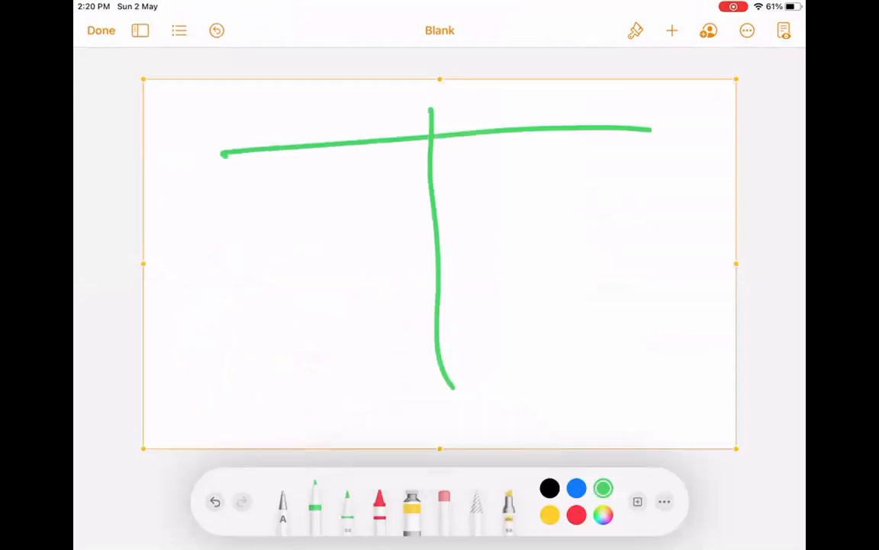
{"action": "mouse_move", "coordinate": [284, 113]}
{"action": "left_mouse_down"}
{"action": "mouse_move", "coordinate": [288, 122]}
{"action": "mouse_move", "coordinate": [312, 107]}
{"action": "mouse_move", "coordinate": [320, 128]}
{"action": "left_mouse_up"}
{"action": "left_click_drag", "start_coordinate": [321, 108], "coordinate": [353, 128]}
{"action": "mouse_move", "coordinate": [513, 103]}
{"action": "left_mouse_down"}
{"action": "mouse_move", "coordinate": [547, 102]}
{"action": "mouse_move", "coordinate": [566, 122]}
{"action": "mouse_move", "coordinate": [582, 122]}
{"action": "left_mouse_up"}
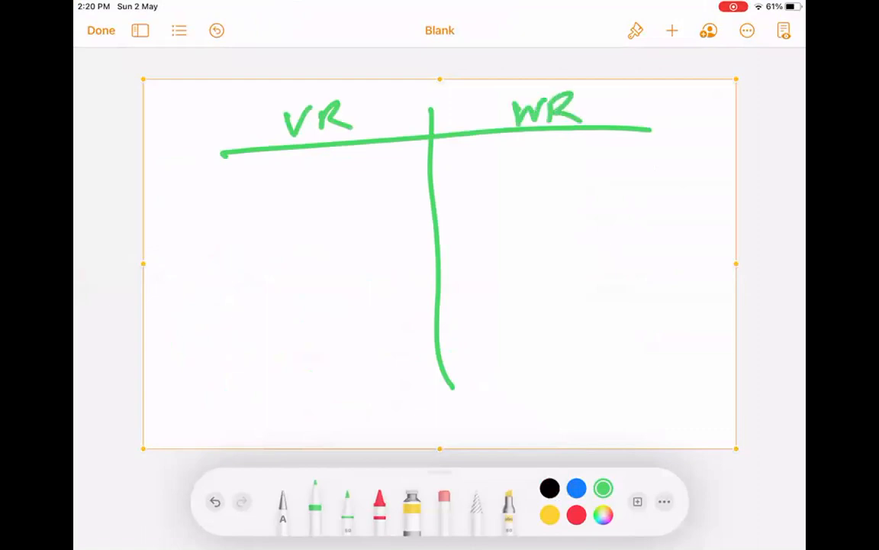
Step: Number the first point "1)" in both columns and handwrite "Before Save" under VR
{"action": "left_click_drag", "start_coordinate": [193, 191], "coordinate": [193, 211]}
{"action": "left_click_drag", "start_coordinate": [190, 169], "coordinate": [184, 241]}
{"action": "left_click_drag", "start_coordinate": [459, 165], "coordinate": [449, 218]}
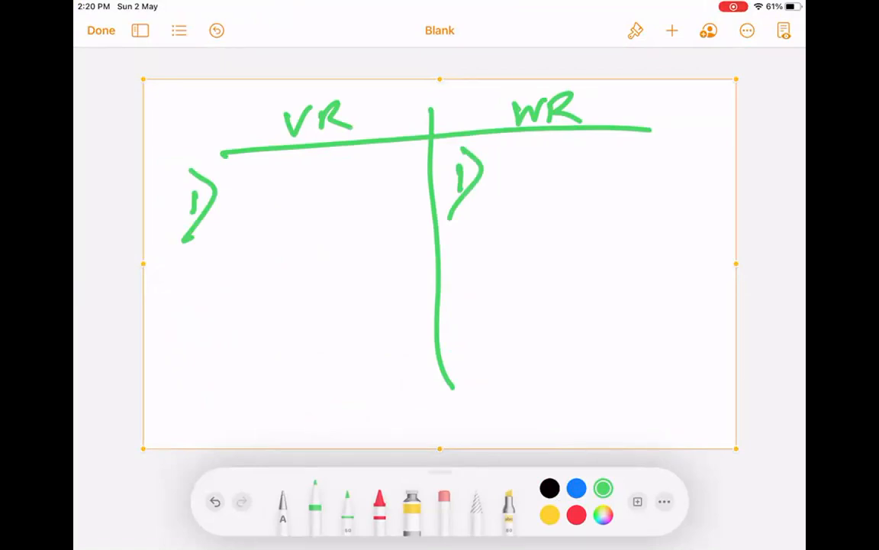
{"action": "left_click_drag", "start_coordinate": [245, 183], "coordinate": [244, 213]}
{"action": "mouse_move", "coordinate": [244, 183]}
{"action": "left_mouse_down"}
{"action": "mouse_move", "coordinate": [245, 213]}
{"action": "mouse_move", "coordinate": [276, 206]}
{"action": "left_mouse_up"}
{"action": "mouse_move", "coordinate": [283, 170]}
{"action": "left_mouse_down"}
{"action": "mouse_move", "coordinate": [279, 230]}
{"action": "mouse_move", "coordinate": [304, 194]}
{"action": "left_mouse_up"}
{"action": "left_click_drag", "start_coordinate": [310, 203], "coordinate": [334, 199]}
{"action": "mouse_move", "coordinate": [368, 167]}
{"action": "left_mouse_down"}
{"action": "mouse_move", "coordinate": [351, 181]}
{"action": "mouse_move", "coordinate": [356, 203]}
{"action": "left_mouse_up"}
{"action": "left_click_drag", "start_coordinate": [375, 196], "coordinate": [423, 196]}
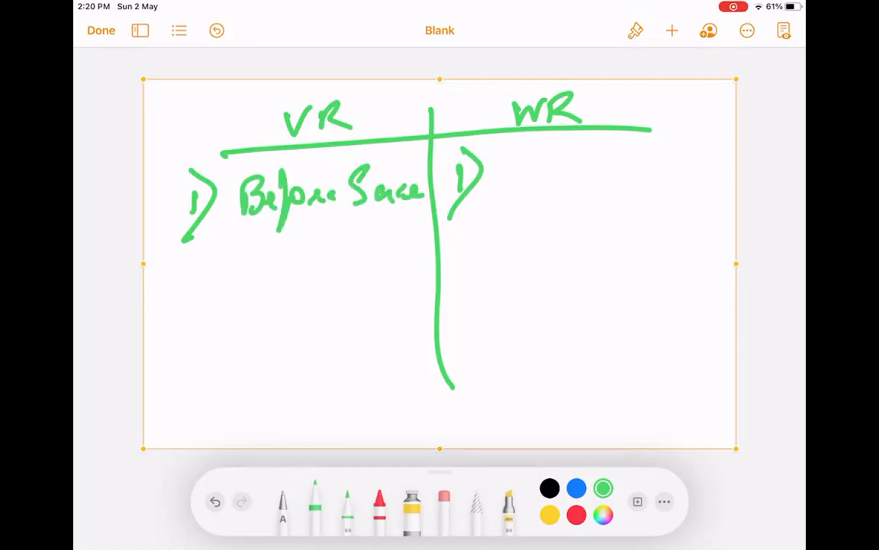
Step: Handwrite "After Save" as the first point under WR
{"action": "mouse_move", "coordinate": [495, 201]}
{"action": "left_mouse_down"}
{"action": "mouse_move", "coordinate": [527, 195]}
{"action": "mouse_move", "coordinate": [525, 180]}
{"action": "left_mouse_up"}
{"action": "mouse_move", "coordinate": [539, 153]}
{"action": "left_mouse_down"}
{"action": "mouse_move", "coordinate": [523, 226]}
{"action": "mouse_move", "coordinate": [551, 178]}
{"action": "left_mouse_up"}
{"action": "mouse_move", "coordinate": [548, 159]}
{"action": "left_mouse_down"}
{"action": "mouse_move", "coordinate": [543, 197]}
{"action": "mouse_move", "coordinate": [572, 181]}
{"action": "left_mouse_up"}
{"action": "left_click_drag", "start_coordinate": [620, 145], "coordinate": [594, 186]}
{"action": "mouse_move", "coordinate": [639, 168]}
{"action": "left_mouse_down"}
{"action": "mouse_move", "coordinate": [641, 186]}
{"action": "mouse_move", "coordinate": [655, 169]}
{"action": "left_mouse_up"}
{"action": "left_click_drag", "start_coordinate": [658, 177], "coordinate": [676, 184]}
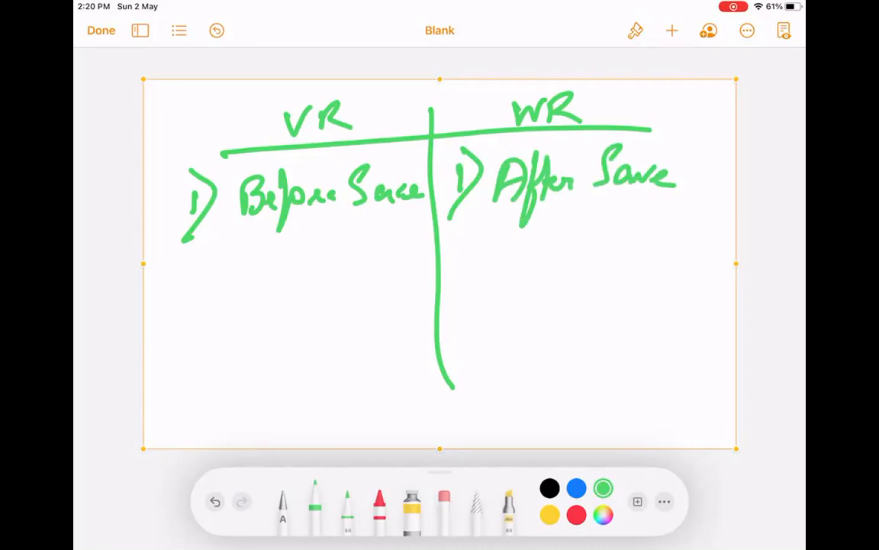
Step: Underline "Before Save" and "After Save" with multiple strokes for emphasis
{"action": "mouse_move", "coordinate": [241, 243]}
{"action": "left_mouse_down"}
{"action": "mouse_move", "coordinate": [407, 225]}
{"action": "mouse_move", "coordinate": [405, 233]}
{"action": "left_mouse_up"}
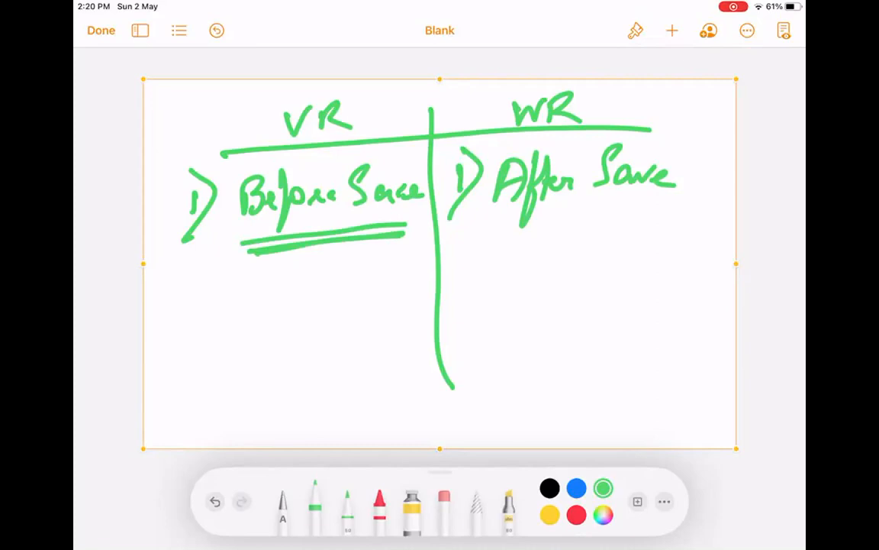
{"action": "left_click_drag", "start_coordinate": [492, 217], "coordinate": [664, 204]}
{"action": "left_click_drag", "start_coordinate": [497, 233], "coordinate": [668, 217]}
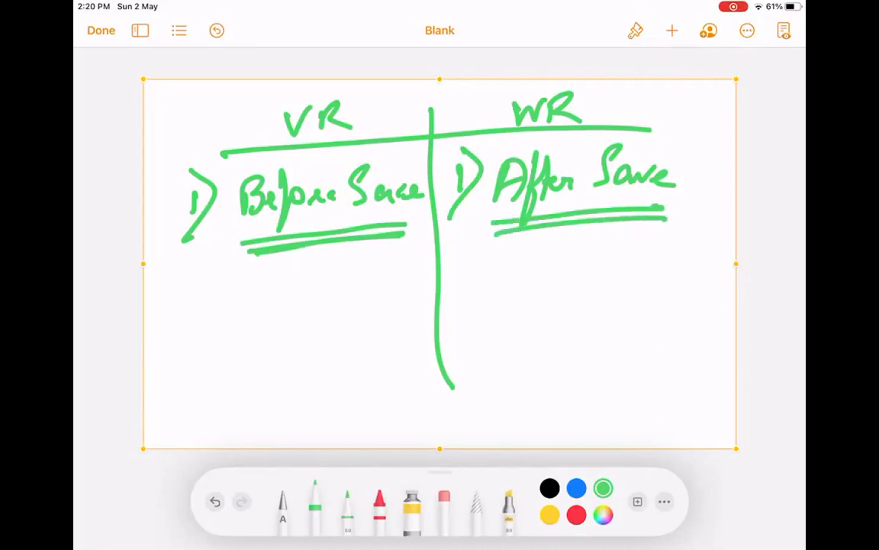
{"action": "left_click_drag", "start_coordinate": [492, 235], "coordinate": [667, 219]}
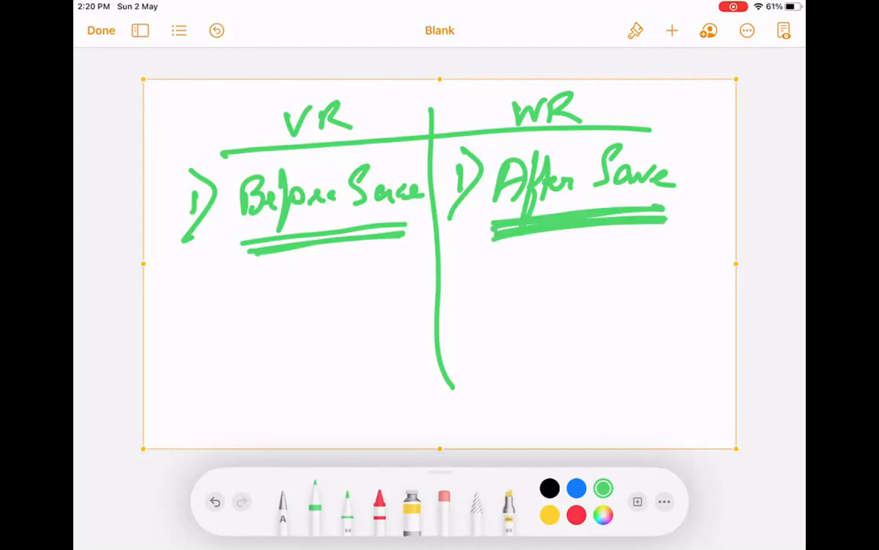
Step: Number the second point "2)" in both columns and handwrite "Data Check" under VR
{"action": "left_click_drag", "start_coordinate": [173, 289], "coordinate": [196, 313]}
{"action": "left_click_drag", "start_coordinate": [191, 273], "coordinate": [174, 350]}
{"action": "left_click_drag", "start_coordinate": [460, 268], "coordinate": [467, 290]}
{"action": "left_click_drag", "start_coordinate": [476, 252], "coordinate": [474, 313]}
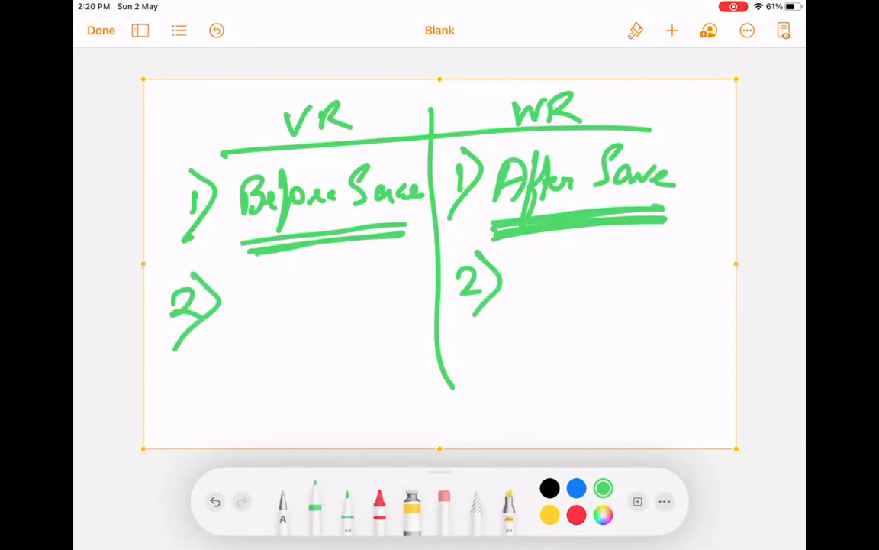
{"action": "left_click_drag", "start_coordinate": [245, 275], "coordinate": [244, 309]}
{"action": "left_click_drag", "start_coordinate": [268, 290], "coordinate": [273, 304]}
{"action": "mouse_move", "coordinate": [290, 271]}
{"action": "left_mouse_down"}
{"action": "mouse_move", "coordinate": [292, 306]}
{"action": "mouse_move", "coordinate": [300, 287]}
{"action": "left_mouse_up"}
{"action": "left_click_drag", "start_coordinate": [315, 290], "coordinate": [321, 304]}
{"action": "mouse_move", "coordinate": [353, 269]}
{"action": "left_mouse_down"}
{"action": "mouse_move", "coordinate": [353, 298]}
{"action": "mouse_move", "coordinate": [394, 296]}
{"action": "left_mouse_up"}
{"action": "left_click_drag", "start_coordinate": [405, 282], "coordinate": [403, 298]}
{"action": "mouse_move", "coordinate": [414, 259]}
{"action": "left_mouse_down"}
{"action": "mouse_move", "coordinate": [415, 297]}
{"action": "mouse_move", "coordinate": [428, 298]}
{"action": "left_mouse_up"}
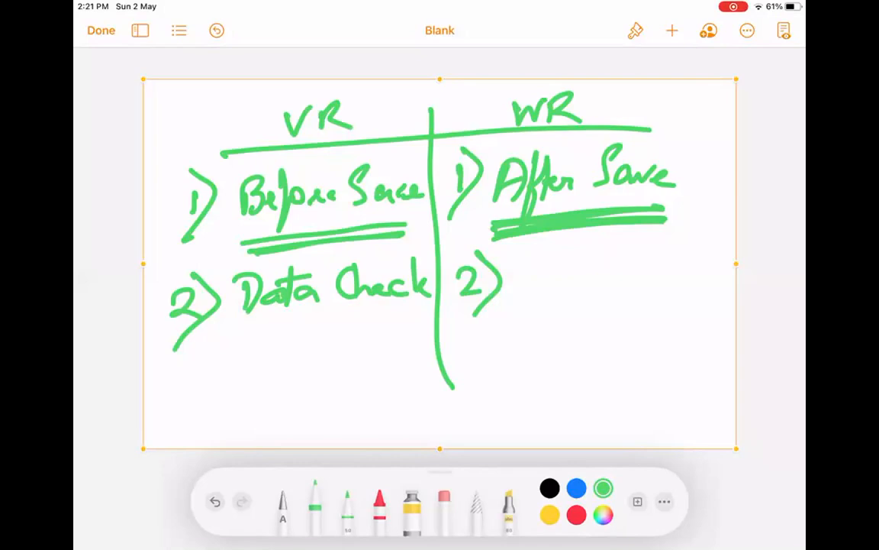
Step: Handwrite "Field update." as the second point under WR
{"action": "mouse_move", "coordinate": [548, 269]}
{"action": "left_mouse_down"}
{"action": "mouse_move", "coordinate": [534, 296]}
{"action": "mouse_move", "coordinate": [565, 292]}
{"action": "mouse_move", "coordinate": [588, 246]}
{"action": "mouse_move", "coordinate": [628, 315]}
{"action": "left_mouse_up"}
{"action": "left_click_drag", "start_coordinate": [627, 267], "coordinate": [640, 281]}
{"action": "left_click_drag", "start_coordinate": [655, 269], "coordinate": [647, 289]}
{"action": "left_click_drag", "start_coordinate": [661, 243], "coordinate": [661, 291]}
{"action": "left_click_drag", "start_coordinate": [676, 273], "coordinate": [674, 290]}
{"action": "left_click_drag", "start_coordinate": [681, 252], "coordinate": [688, 290]}
{"action": "left_click_drag", "start_coordinate": [691, 283], "coordinate": [704, 289]}
{"action": "left_click", "coordinate": [717, 280]}
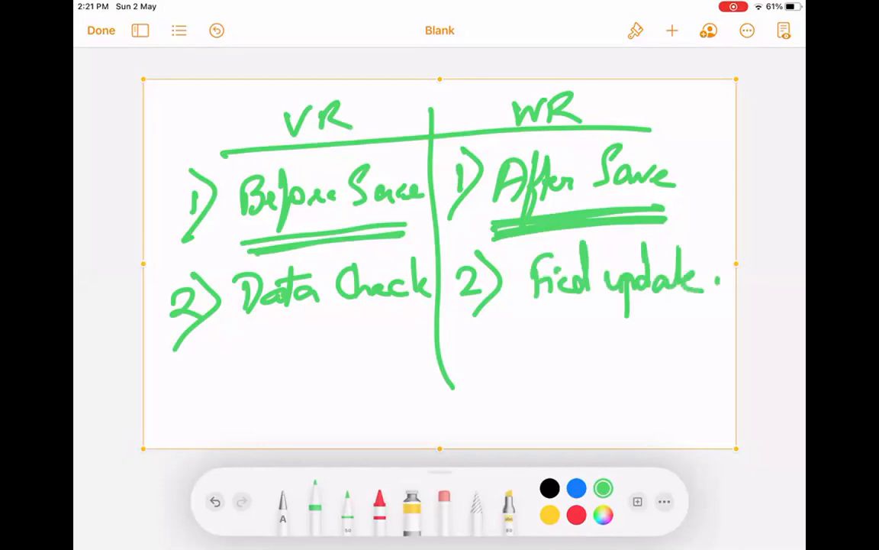
Step: List "Email send", "Task Creat." and "OM" beneath "Field update" in the WR column
{"action": "left_click_drag", "start_coordinate": [539, 319], "coordinate": [542, 348]}
{"action": "mouse_move", "coordinate": [544, 340]}
{"action": "left_mouse_down"}
{"action": "mouse_move", "coordinate": [586, 344]}
{"action": "mouse_move", "coordinate": [603, 315]}
{"action": "mouse_move", "coordinate": [626, 345]}
{"action": "mouse_move", "coordinate": [675, 343]}
{"action": "left_mouse_up"}
{"action": "left_click_drag", "start_coordinate": [683, 336], "coordinate": [695, 319]}
{"action": "left_click_drag", "start_coordinate": [519, 374], "coordinate": [551, 367]}
{"action": "left_click_drag", "start_coordinate": [537, 369], "coordinate": [539, 395]}
{"action": "mouse_move", "coordinate": [554, 377]}
{"action": "left_mouse_down"}
{"action": "mouse_move", "coordinate": [556, 386]}
{"action": "mouse_move", "coordinate": [611, 386]}
{"action": "left_mouse_up"}
{"action": "left_click_drag", "start_coordinate": [629, 368], "coordinate": [646, 372]}
{"action": "mouse_move", "coordinate": [647, 375]}
{"action": "left_mouse_down"}
{"action": "mouse_move", "coordinate": [661, 379]}
{"action": "mouse_move", "coordinate": [684, 360]}
{"action": "left_mouse_up"}
{"action": "left_click", "coordinate": [695, 377]}
{"action": "mouse_move", "coordinate": [538, 409]}
{"action": "left_mouse_down"}
{"action": "mouse_move", "coordinate": [580, 412]}
{"action": "mouse_move", "coordinate": [592, 429]}
{"action": "left_mouse_up"}
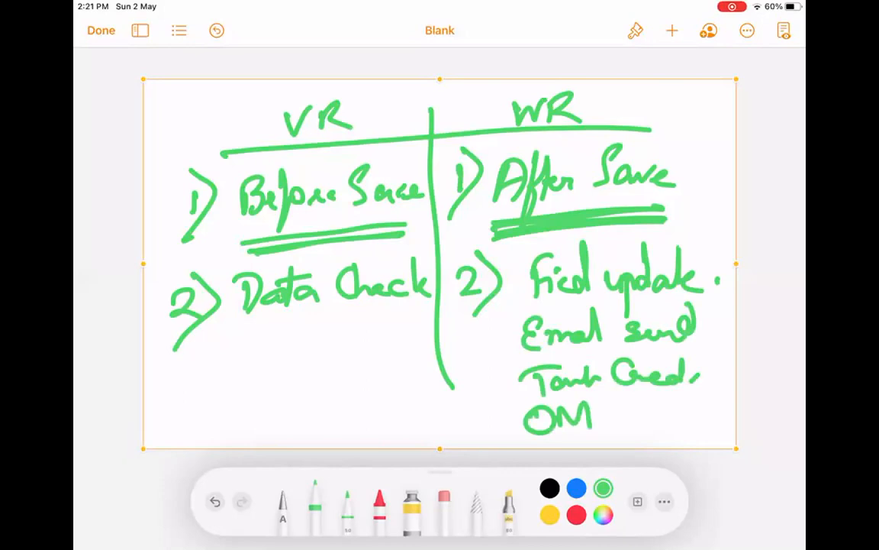
Step: Add a check mark before each of the four actions in the WR column
{"action": "left_click_drag", "start_coordinate": [501, 293], "coordinate": [538, 257]}
{"action": "left_click_drag", "start_coordinate": [497, 330], "coordinate": [531, 322]}
{"action": "left_click_drag", "start_coordinate": [495, 374], "coordinate": [531, 365]}
{"action": "left_click_drag", "start_coordinate": [497, 408], "coordinate": [528, 403]}
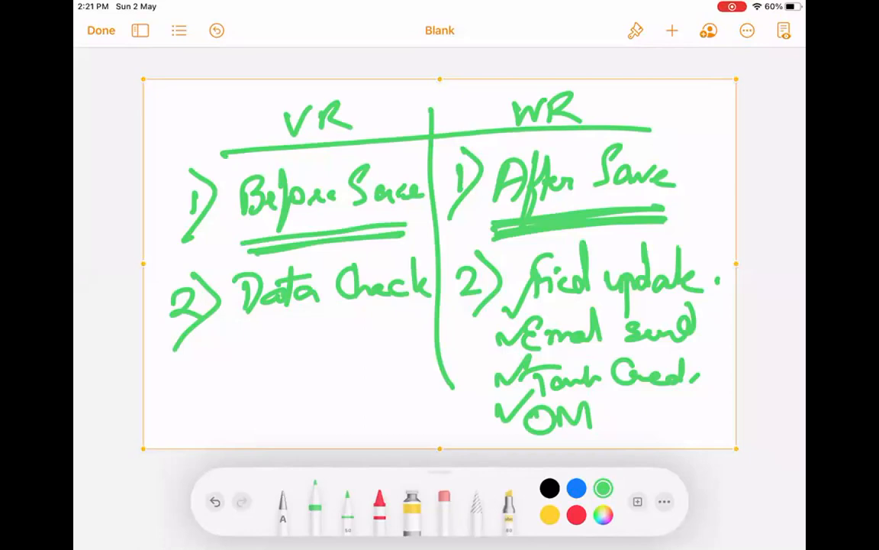
Step: Replace the VR/WR chart with a new drawing and handwrite the title "Process Automation."
{"action": "left_click", "coordinate": [528, 76]}
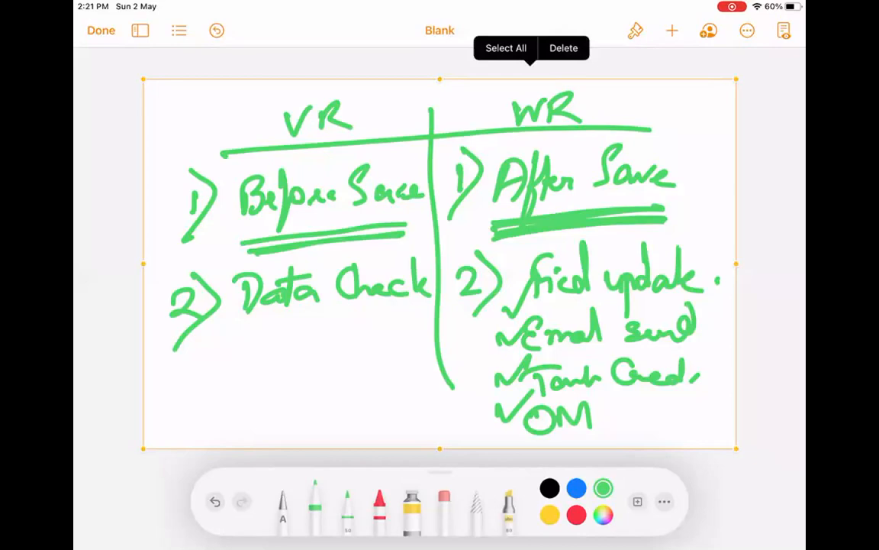
{"action": "left_click", "coordinate": [563, 48]}
{"action": "left_click", "coordinate": [673, 30]}
{"action": "left_click", "coordinate": [606, 309]}
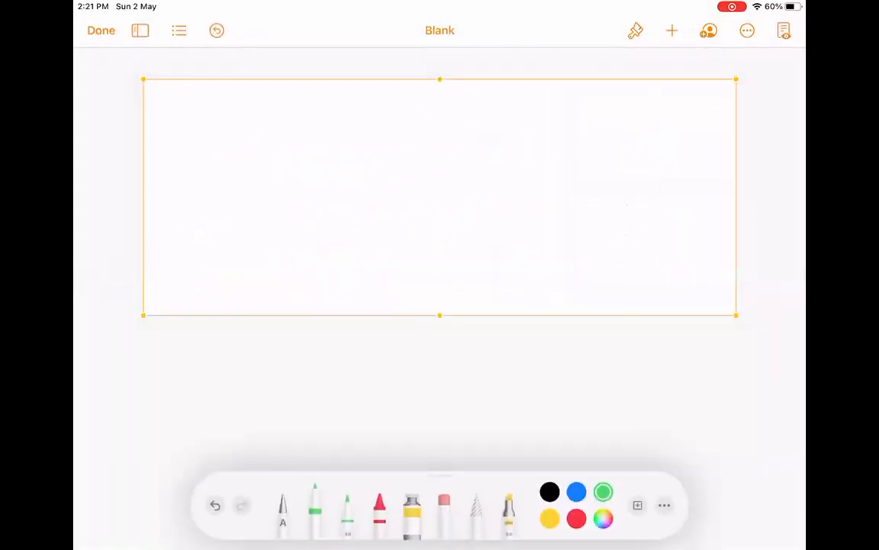
{"action": "mouse_move", "coordinate": [219, 126]}
{"action": "left_mouse_down"}
{"action": "mouse_move", "coordinate": [217, 187]}
{"action": "mouse_move", "coordinate": [202, 164]}
{"action": "mouse_move", "coordinate": [269, 137]}
{"action": "mouse_move", "coordinate": [357, 130]}
{"action": "mouse_move", "coordinate": [432, 145]}
{"action": "mouse_move", "coordinate": [458, 135]}
{"action": "left_mouse_up"}
{"action": "mouse_move", "coordinate": [480, 95]}
{"action": "left_mouse_down"}
{"action": "mouse_move", "coordinate": [481, 141]}
{"action": "mouse_move", "coordinate": [500, 122]}
{"action": "mouse_move", "coordinate": [534, 136]}
{"action": "mouse_move", "coordinate": [569, 131]}
{"action": "left_mouse_up"}
{"action": "left_click_drag", "start_coordinate": [586, 100], "coordinate": [580, 131]}
{"action": "left_click_drag", "start_coordinate": [566, 124], "coordinate": [597, 117]}
{"action": "mouse_move", "coordinate": [598, 120]}
{"action": "left_mouse_down"}
{"action": "mouse_move", "coordinate": [598, 130]}
{"action": "mouse_move", "coordinate": [661, 128]}
{"action": "left_mouse_up"}
{"action": "left_click", "coordinate": [600, 114]}
{"action": "left_click", "coordinate": [673, 135]}
Step: Handwrite "Automatic" below the title, double-underline it and circle it
{"action": "left_click_drag", "start_coordinate": [238, 289], "coordinate": [284, 271]}
{"action": "mouse_move", "coordinate": [246, 263]}
{"action": "left_mouse_down"}
{"action": "mouse_move", "coordinate": [284, 256]}
{"action": "mouse_move", "coordinate": [305, 273]}
{"action": "left_mouse_up"}
{"action": "left_click_drag", "start_coordinate": [316, 231], "coordinate": [304, 275]}
{"action": "mouse_move", "coordinate": [352, 208]}
{"action": "left_mouse_down"}
{"action": "mouse_move", "coordinate": [348, 268]}
{"action": "mouse_move", "coordinate": [378, 243]}
{"action": "mouse_move", "coordinate": [443, 246]}
{"action": "mouse_move", "coordinate": [456, 261]}
{"action": "left_mouse_up"}
{"action": "mouse_move", "coordinate": [461, 205]}
{"action": "left_mouse_down"}
{"action": "mouse_move", "coordinate": [458, 263]}
{"action": "mouse_move", "coordinate": [477, 229]}
{"action": "mouse_move", "coordinate": [497, 258]}
{"action": "left_mouse_up"}
{"action": "left_click", "coordinate": [495, 229]}
{"action": "left_click_drag", "start_coordinate": [525, 243], "coordinate": [529, 259]}
{"action": "mouse_move", "coordinate": [254, 326]}
{"action": "left_mouse_down"}
{"action": "mouse_move", "coordinate": [544, 292]}
{"action": "mouse_move", "coordinate": [541, 306]}
{"action": "left_mouse_up"}
{"action": "left_click_drag", "start_coordinate": [305, 181], "coordinate": [628, 294]}
{"action": "left_click_drag", "start_coordinate": [267, 197], "coordinate": [588, 210]}
Step: Handwrite "VR, WF," below the circled word and underline the "Process Automation" title
{"action": "left_click_drag", "start_coordinate": [182, 384], "coordinate": [222, 380]}
{"action": "mouse_move", "coordinate": [245, 364]}
{"action": "left_mouse_down"}
{"action": "mouse_move", "coordinate": [242, 412]}
{"action": "mouse_move", "coordinate": [294, 416]}
{"action": "left_mouse_up"}
{"action": "left_click_drag", "start_coordinate": [332, 394], "coordinate": [329, 422]}
{"action": "mouse_move", "coordinate": [362, 365]}
{"action": "left_mouse_down"}
{"action": "mouse_move", "coordinate": [405, 366]}
{"action": "mouse_move", "coordinate": [410, 397]}
{"action": "left_mouse_up"}
{"action": "left_click_drag", "start_coordinate": [440, 351], "coordinate": [498, 347]}
{"action": "left_click_drag", "start_coordinate": [504, 393], "coordinate": [491, 418]}
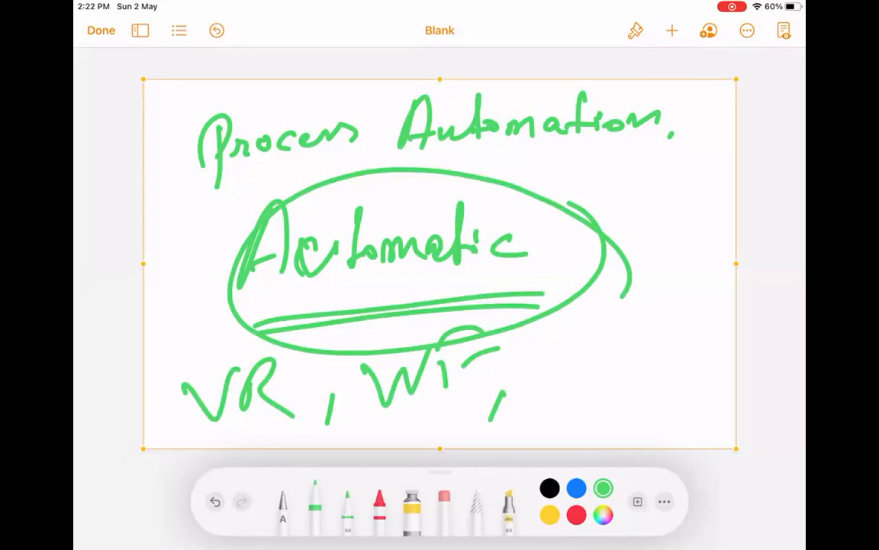
{"action": "left_click_drag", "start_coordinate": [206, 187], "coordinate": [637, 142]}
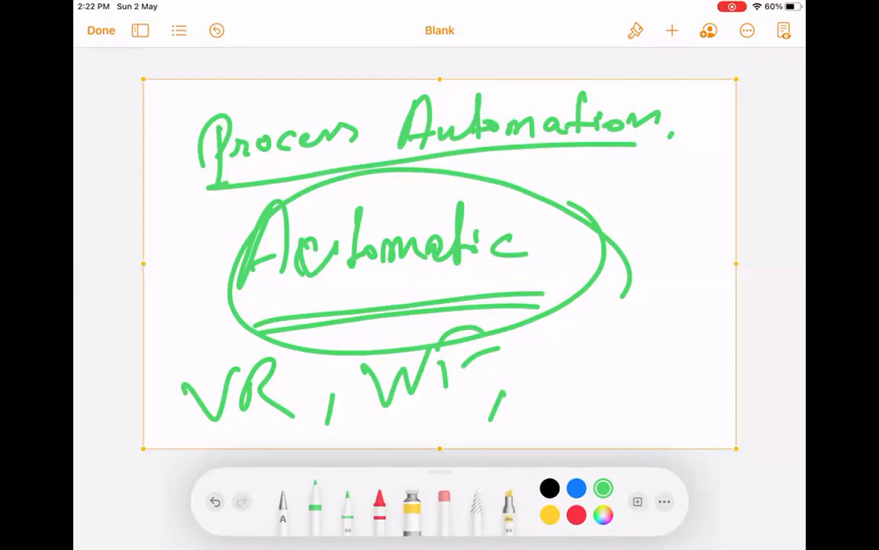
Step: Delete the "Process Automation" drawing and insert a new blank one
{"action": "left_click", "coordinate": [439, 80]}
{"action": "left_click", "coordinate": [440, 80]}
{"action": "left_click", "coordinate": [473, 80]}
{"action": "left_click", "coordinate": [505, 61]}
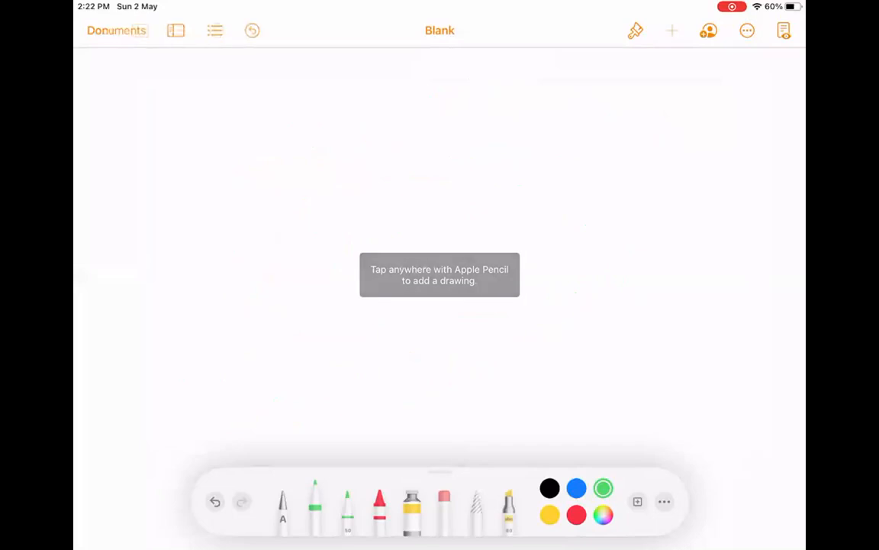
{"action": "left_click", "coordinate": [672, 30]}
{"action": "left_click", "coordinate": [606, 310]}
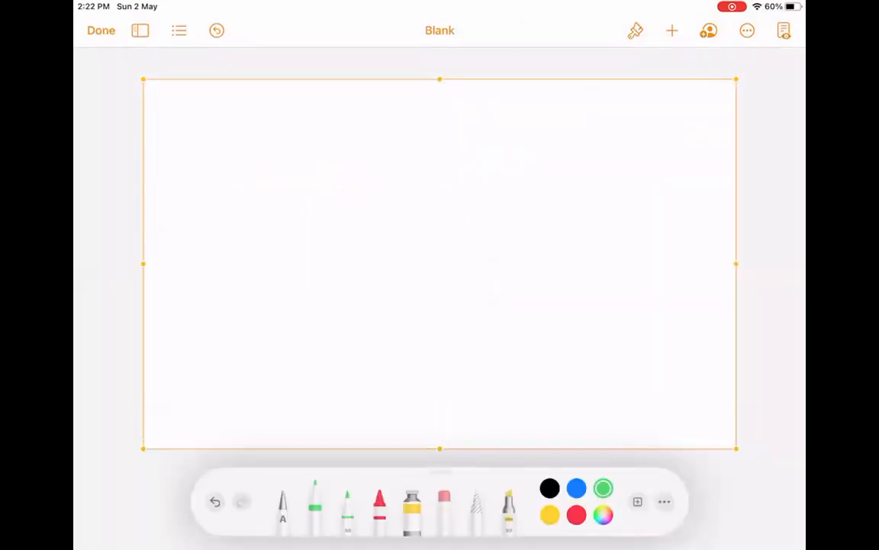
Step: Handwrite "Process Builder" across the top of the drawing and underline it
{"action": "mouse_move", "coordinate": [217, 104]}
{"action": "left_mouse_down"}
{"action": "mouse_move", "coordinate": [215, 169]}
{"action": "mouse_move", "coordinate": [245, 130]}
{"action": "mouse_move", "coordinate": [348, 128]}
{"action": "mouse_move", "coordinate": [349, 136]}
{"action": "left_mouse_up"}
{"action": "left_click_drag", "start_coordinate": [403, 90], "coordinate": [403, 153]}
{"action": "mouse_move", "coordinate": [404, 92]}
{"action": "left_mouse_down"}
{"action": "mouse_move", "coordinate": [416, 151]}
{"action": "mouse_move", "coordinate": [474, 126]}
{"action": "mouse_move", "coordinate": [488, 142]}
{"action": "left_mouse_up"}
{"action": "mouse_move", "coordinate": [498, 88]}
{"action": "left_mouse_down"}
{"action": "mouse_move", "coordinate": [500, 145]}
{"action": "mouse_move", "coordinate": [531, 90]}
{"action": "left_mouse_up"}
{"action": "left_click_drag", "start_coordinate": [535, 134], "coordinate": [561, 139]}
{"action": "mouse_move", "coordinate": [565, 144]}
{"action": "left_mouse_down"}
{"action": "mouse_move", "coordinate": [587, 130]}
{"action": "mouse_move", "coordinate": [633, 136]}
{"action": "left_mouse_up"}
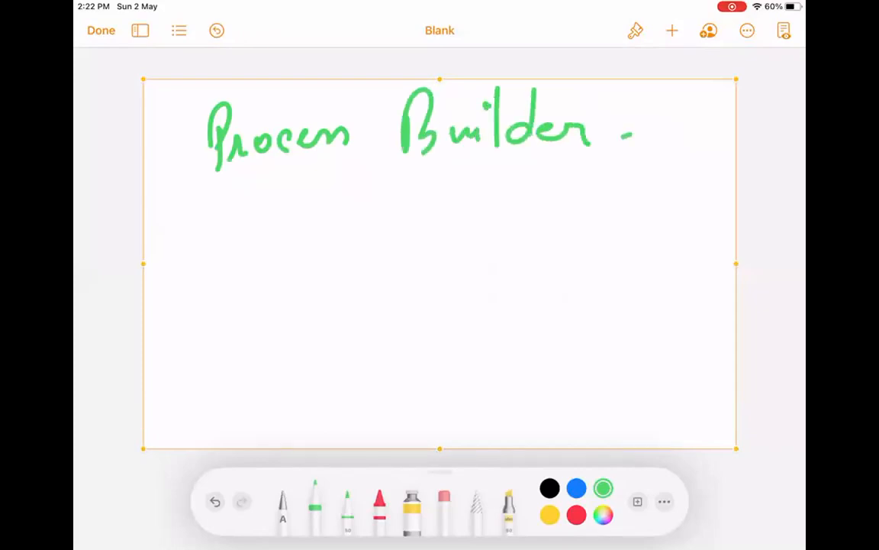
{"action": "left_click_drag", "start_coordinate": [185, 197], "coordinate": [681, 162]}
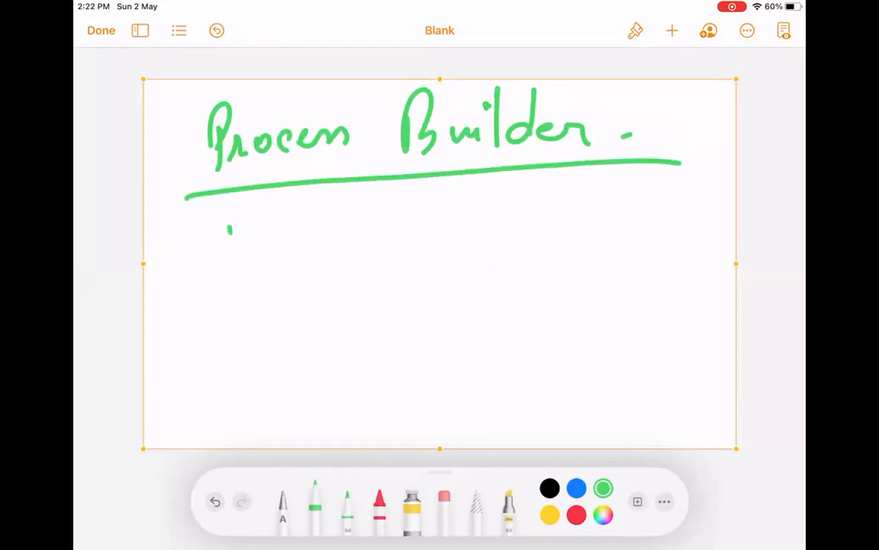
Step: Handwrite "Flow" beneath "Process Builder" and draw a long line under it
{"action": "left_click_drag", "start_coordinate": [250, 207], "coordinate": [229, 272]}
{"action": "left_click_drag", "start_coordinate": [224, 243], "coordinate": [245, 237]}
{"action": "left_click_drag", "start_coordinate": [277, 202], "coordinate": [279, 263]}
{"action": "mouse_move", "coordinate": [306, 227]}
{"action": "left_mouse_down"}
{"action": "mouse_move", "coordinate": [353, 226]}
{"action": "mouse_move", "coordinate": [362, 214]}
{"action": "left_mouse_up"}
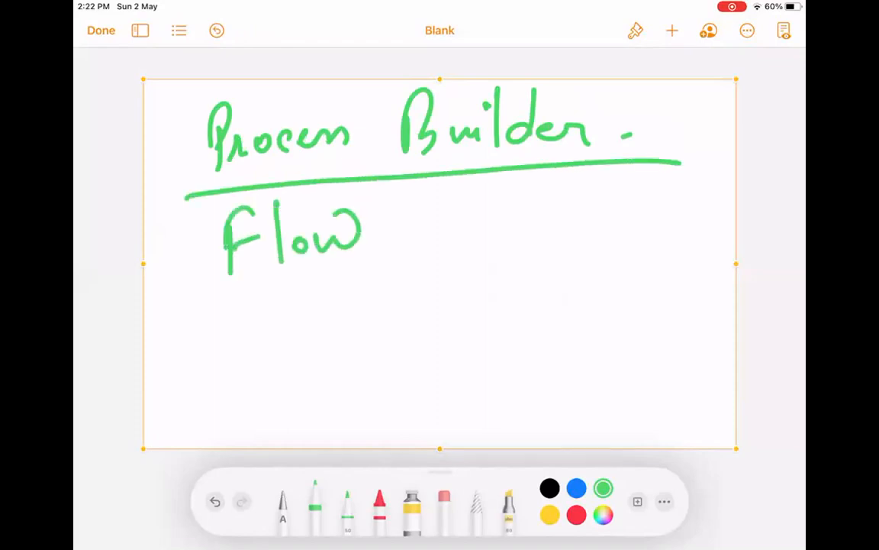
{"action": "left_click_drag", "start_coordinate": [188, 296], "coordinate": [665, 267]}
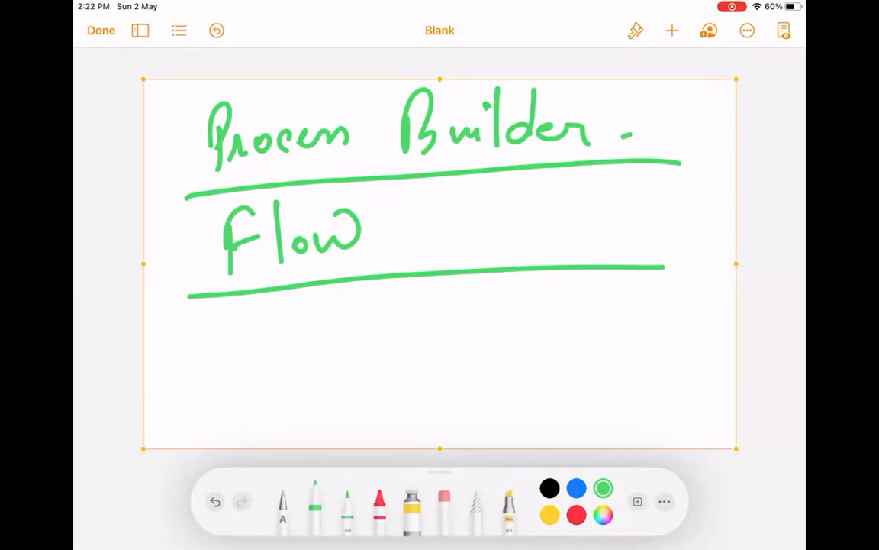
Step: Handwrite "Approval Process" beneath "Flow" and underline it
{"action": "mouse_move", "coordinate": [241, 328]}
{"action": "left_mouse_down"}
{"action": "mouse_move", "coordinate": [260, 371]}
{"action": "mouse_move", "coordinate": [254, 345]}
{"action": "left_mouse_up"}
{"action": "mouse_move", "coordinate": [270, 349]}
{"action": "left_mouse_down"}
{"action": "mouse_move", "coordinate": [264, 359]}
{"action": "mouse_move", "coordinate": [374, 321]}
{"action": "mouse_move", "coordinate": [389, 300]}
{"action": "left_mouse_up"}
{"action": "mouse_move", "coordinate": [447, 281]}
{"action": "left_mouse_down"}
{"action": "mouse_move", "coordinate": [462, 305]}
{"action": "mouse_move", "coordinate": [516, 312]}
{"action": "mouse_move", "coordinate": [586, 305]}
{"action": "left_mouse_up"}
{"action": "left_click_drag", "start_coordinate": [240, 402], "coordinate": [636, 352]}
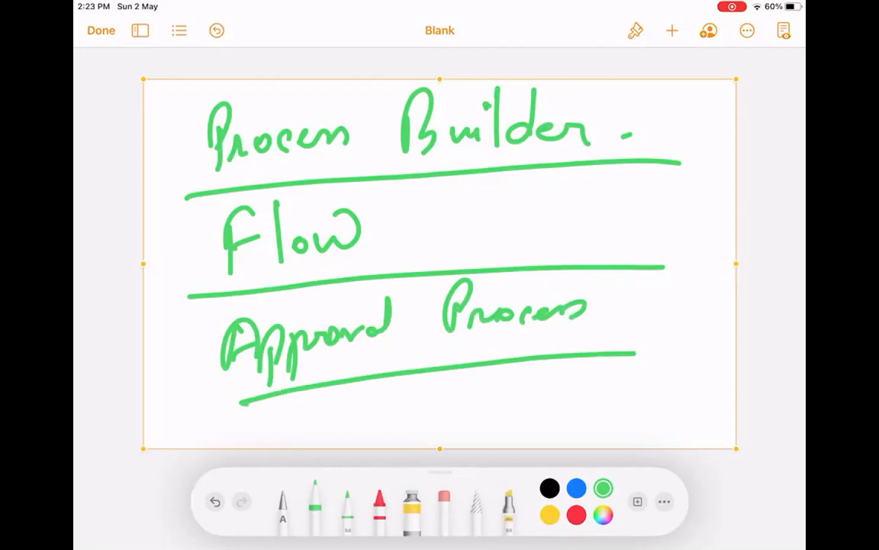
Step: Add double check marks beside "Process Builder" and "Flow"
{"action": "left_click_drag", "start_coordinate": [610, 114], "coordinate": [675, 86]}
{"action": "left_click_drag", "start_coordinate": [633, 126], "coordinate": [695, 98]}
{"action": "mouse_move", "coordinate": [505, 213]}
{"action": "left_mouse_down"}
{"action": "mouse_move", "coordinate": [527, 239]}
{"action": "mouse_move", "coordinate": [570, 183]}
{"action": "left_mouse_up"}
{"action": "left_click_drag", "start_coordinate": [538, 196], "coordinate": [647, 166]}
Step: Replace the tool list with a new drawing and sketch the lines of a two-column T-chart
{"action": "left_click", "coordinate": [477, 80]}
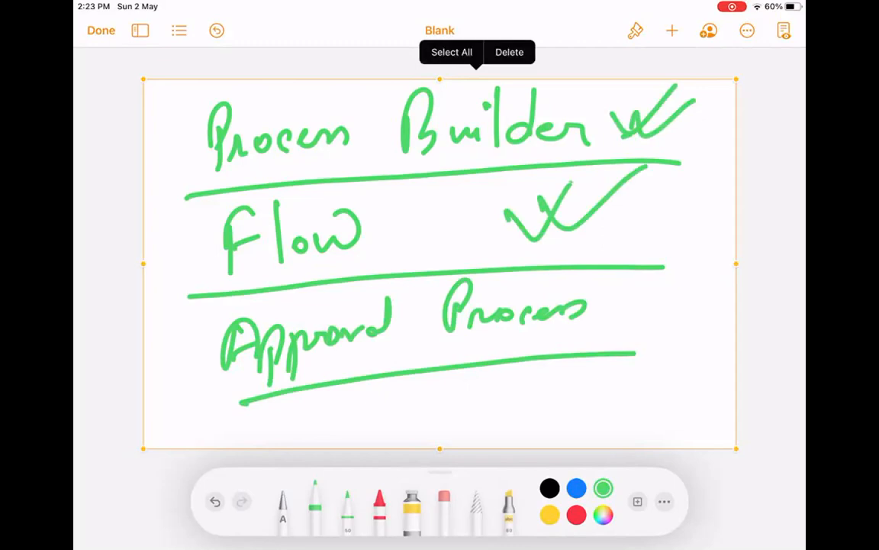
{"action": "left_click", "coordinate": [509, 52]}
{"action": "left_click", "coordinate": [100, 31]}
{"action": "left_click", "coordinate": [671, 30]}
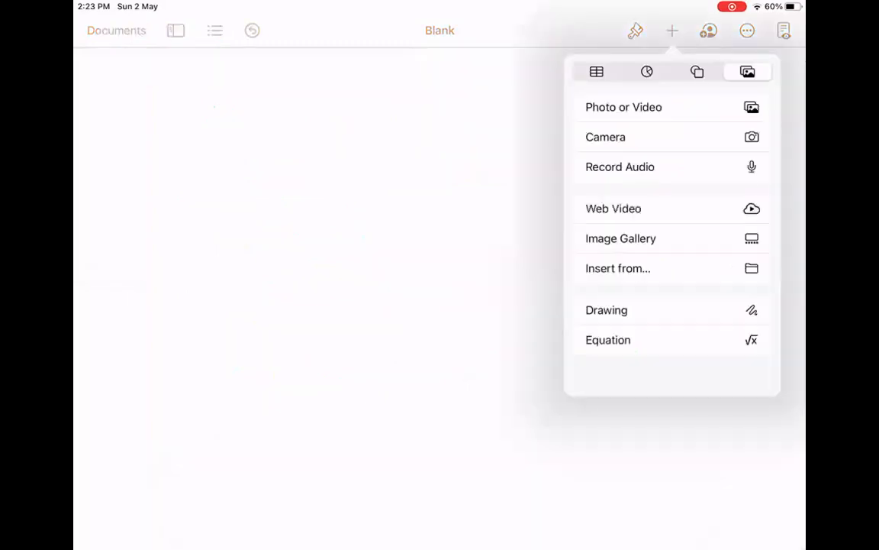
{"action": "left_click", "coordinate": [606, 310]}
{"action": "left_click_drag", "start_coordinate": [443, 100], "coordinate": [450, 420]}
{"action": "mouse_move", "coordinate": [298, 160]}
{"action": "left_mouse_down"}
{"action": "mouse_move", "coordinate": [229, 165]}
{"action": "mouse_move", "coordinate": [716, 152]}
{"action": "left_mouse_up"}
Step: Handwrite the column headings "WF" and "PB/Flow" above the T-chart's horizontal line
{"action": "left_click", "coordinate": [264, 123]}
{"action": "mouse_move", "coordinate": [264, 124]}
{"action": "left_mouse_down"}
{"action": "mouse_move", "coordinate": [320, 101]}
{"action": "mouse_move", "coordinate": [331, 145]}
{"action": "left_mouse_up"}
{"action": "left_click_drag", "start_coordinate": [326, 107], "coordinate": [367, 99]}
{"action": "left_click_drag", "start_coordinate": [335, 124], "coordinate": [366, 119]}
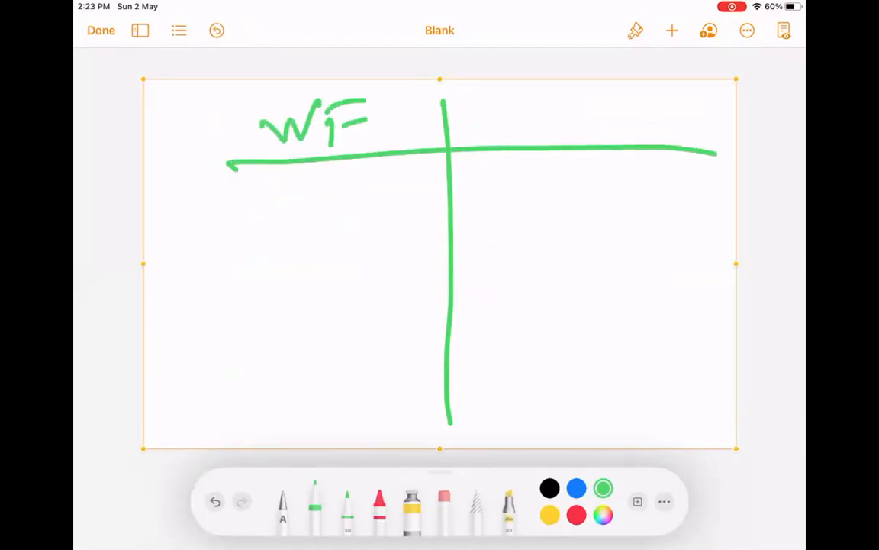
{"action": "left_click_drag", "start_coordinate": [551, 97], "coordinate": [549, 143]}
{"action": "left_click_drag", "start_coordinate": [543, 98], "coordinate": [571, 133]}
{"action": "left_click_drag", "start_coordinate": [571, 96], "coordinate": [574, 134]}
{"action": "mouse_move", "coordinate": [622, 99]}
{"action": "left_mouse_down"}
{"action": "mouse_move", "coordinate": [613, 157]}
{"action": "mouse_move", "coordinate": [642, 137]}
{"action": "left_mouse_up"}
{"action": "left_click_drag", "start_coordinate": [642, 103], "coordinate": [664, 100]}
{"action": "mouse_move", "coordinate": [643, 121]}
{"action": "left_mouse_down"}
{"action": "mouse_move", "coordinate": [660, 119]}
{"action": "mouse_move", "coordinate": [672, 142]}
{"action": "mouse_move", "coordinate": [713, 107]}
{"action": "left_mouse_up"}
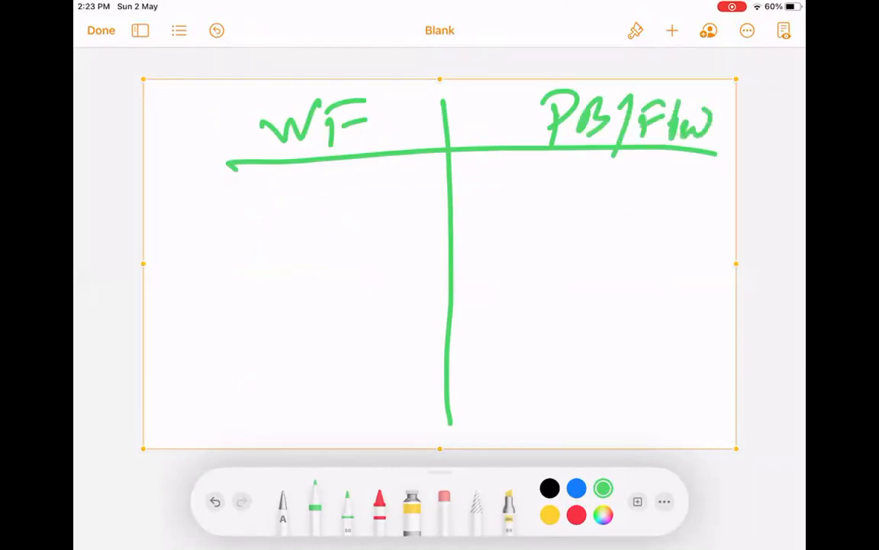
Step: Handwrite "Create Record" under WF and mark it with a cross
{"action": "left_click_drag", "start_coordinate": [205, 183], "coordinate": [215, 229]}
{"action": "mouse_move", "coordinate": [214, 206]}
{"action": "left_mouse_down"}
{"action": "mouse_move", "coordinate": [269, 207]}
{"action": "mouse_move", "coordinate": [283, 226]}
{"action": "mouse_move", "coordinate": [298, 195]}
{"action": "left_mouse_up"}
{"action": "left_click_drag", "start_coordinate": [290, 218], "coordinate": [305, 221]}
{"action": "left_click_drag", "start_coordinate": [341, 183], "coordinate": [336, 222]}
{"action": "mouse_move", "coordinate": [336, 194]}
{"action": "left_mouse_down"}
{"action": "mouse_move", "coordinate": [358, 218]}
{"action": "mouse_move", "coordinate": [404, 215]}
{"action": "left_mouse_up"}
{"action": "left_click_drag", "start_coordinate": [441, 180], "coordinate": [405, 243]}
{"action": "left_click_drag", "start_coordinate": [416, 191], "coordinate": [438, 229]}
Step: Handwrite "Create Record" under PB/Flow and mark it with a check mark
{"action": "mouse_move", "coordinate": [522, 181]}
{"action": "left_mouse_down"}
{"action": "mouse_move", "coordinate": [525, 225]}
{"action": "mouse_move", "coordinate": [588, 216]}
{"action": "left_mouse_up"}
{"action": "left_click_drag", "start_coordinate": [599, 176], "coordinate": [603, 221]}
{"action": "mouse_move", "coordinate": [641, 172]}
{"action": "left_mouse_down"}
{"action": "mouse_move", "coordinate": [620, 207]}
{"action": "mouse_move", "coordinate": [641, 207]}
{"action": "left_mouse_up"}
{"action": "left_click_drag", "start_coordinate": [645, 200], "coordinate": [678, 203]}
{"action": "mouse_move", "coordinate": [681, 196]}
{"action": "left_mouse_down"}
{"action": "mouse_move", "coordinate": [706, 201]}
{"action": "mouse_move", "coordinate": [732, 186]}
{"action": "left_mouse_up"}
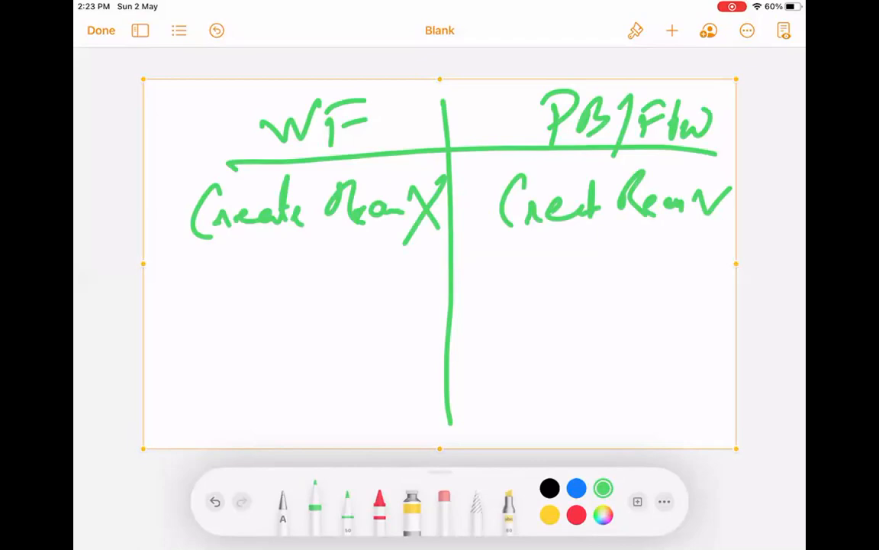
Step: Draw double underlines beneath the "Create Record" entries in both columns
{"action": "left_click_drag", "start_coordinate": [548, 250], "coordinate": [655, 241]}
{"action": "left_click_drag", "start_coordinate": [555, 259], "coordinate": [655, 249]}
{"action": "mouse_move", "coordinate": [247, 264]}
{"action": "left_mouse_down"}
{"action": "mouse_move", "coordinate": [366, 254]}
{"action": "mouse_move", "coordinate": [362, 260]}
{"action": "left_mouse_up"}
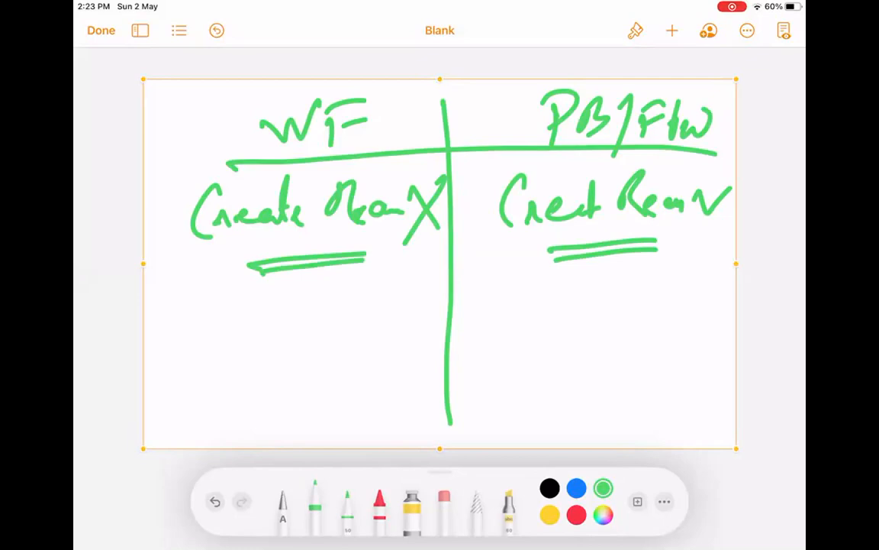
Step: Handwrite "Child Record" as the second row under both the WF and PB/Flow headings
{"action": "left_click_drag", "start_coordinate": [208, 299], "coordinate": [200, 339]}
{"action": "mouse_move", "coordinate": [219, 292]}
{"action": "left_mouse_down"}
{"action": "mouse_move", "coordinate": [229, 336]}
{"action": "mouse_move", "coordinate": [249, 333]}
{"action": "left_mouse_up"}
{"action": "left_click_drag", "start_coordinate": [273, 301], "coordinate": [271, 304]}
{"action": "mouse_move", "coordinate": [273, 268]}
{"action": "left_mouse_down"}
{"action": "mouse_move", "coordinate": [273, 329]}
{"action": "mouse_move", "coordinate": [282, 271]}
{"action": "mouse_move", "coordinate": [333, 324]}
{"action": "mouse_move", "coordinate": [365, 306]}
{"action": "mouse_move", "coordinate": [391, 309]}
{"action": "left_mouse_up"}
{"action": "left_click", "coordinate": [396, 306]}
{"action": "left_click_drag", "start_coordinate": [513, 276], "coordinate": [543, 313]}
{"action": "mouse_move", "coordinate": [526, 245]}
{"action": "left_mouse_down"}
{"action": "mouse_move", "coordinate": [528, 317]}
{"action": "mouse_move", "coordinate": [556, 310]}
{"action": "left_mouse_up"}
{"action": "left_click_drag", "start_coordinate": [565, 261], "coordinate": [566, 288]}
{"action": "left_click_drag", "start_coordinate": [603, 269], "coordinate": [611, 309]}
{"action": "mouse_move", "coordinate": [643, 264]}
{"action": "left_mouse_down"}
{"action": "mouse_move", "coordinate": [645, 309]}
{"action": "mouse_move", "coordinate": [696, 309]}
{"action": "left_mouse_up"}
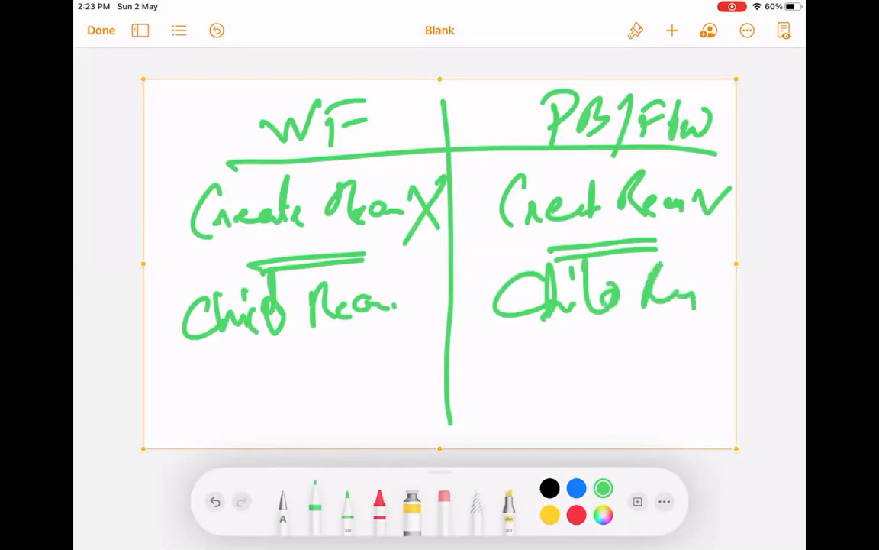
Step: Mark the WF "Child Record" entry with a cross and the PB/Flow one with a check mark
{"action": "left_click_drag", "start_coordinate": [435, 280], "coordinate": [407, 336]}
{"action": "left_click_drag", "start_coordinate": [419, 289], "coordinate": [439, 309]}
{"action": "left_click_drag", "start_coordinate": [697, 288], "coordinate": [731, 277]}
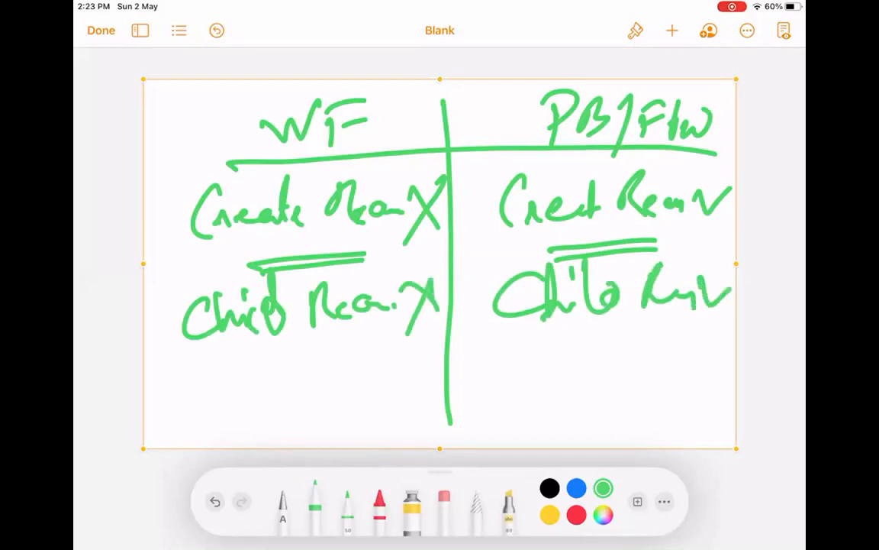
Step: Handwrite a third "Parent" row in both columns, with a cross under WF and a check mark under PB/Flow
{"action": "mouse_move", "coordinate": [186, 363]}
{"action": "left_mouse_down"}
{"action": "mouse_move", "coordinate": [200, 413]}
{"action": "mouse_move", "coordinate": [218, 386]}
{"action": "mouse_move", "coordinate": [271, 386]}
{"action": "left_mouse_up"}
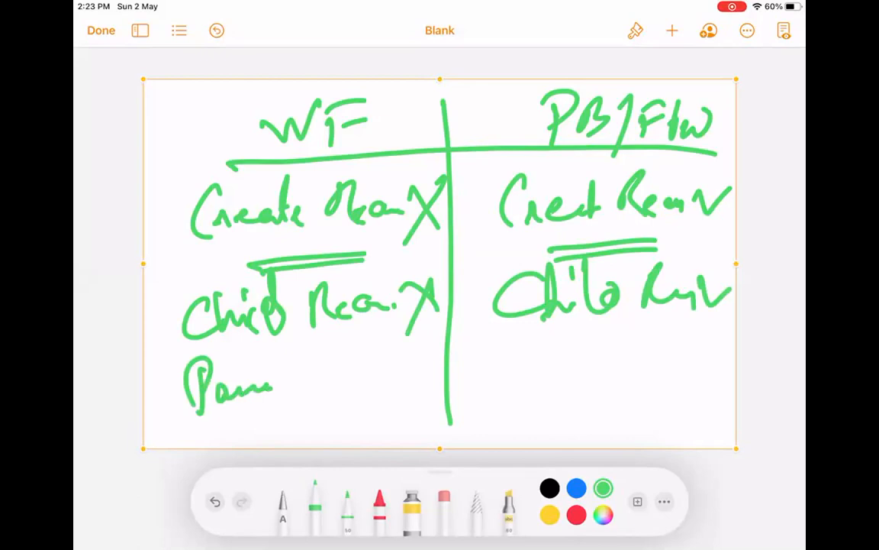
{"action": "left_click_drag", "start_coordinate": [172, 416], "coordinate": [176, 443]}
{"action": "left_click_drag", "start_coordinate": [181, 435], "coordinate": [272, 414]}
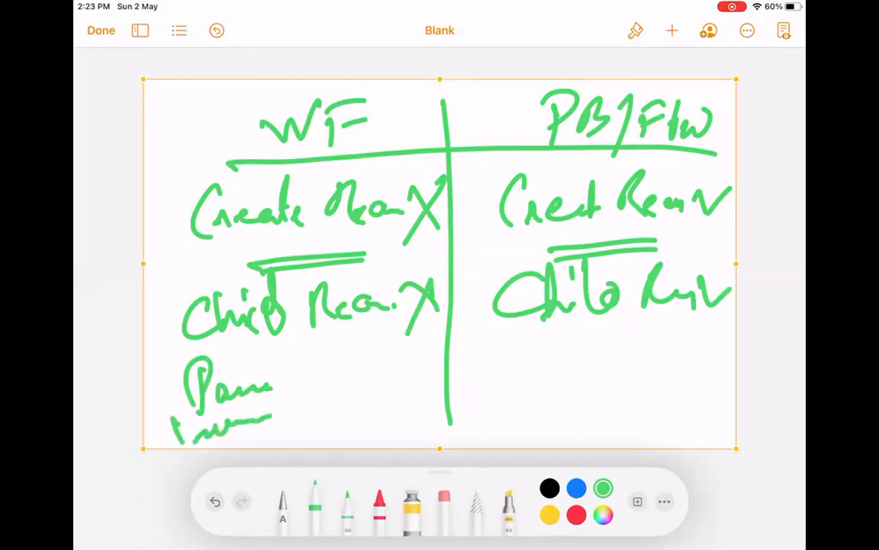
{"action": "left_click_drag", "start_coordinate": [367, 364], "coordinate": [418, 409]}
{"action": "left_click_drag", "start_coordinate": [413, 351], "coordinate": [376, 420]}
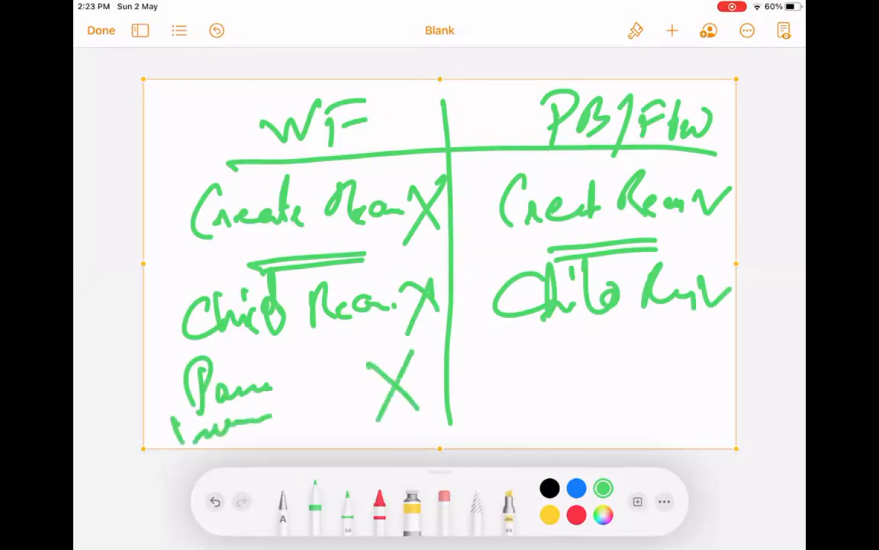
{"action": "mouse_move", "coordinate": [496, 348]}
{"action": "left_mouse_down"}
{"action": "mouse_move", "coordinate": [493, 403]}
{"action": "mouse_move", "coordinate": [521, 386]}
{"action": "mouse_move", "coordinate": [732, 359]}
{"action": "left_mouse_up"}
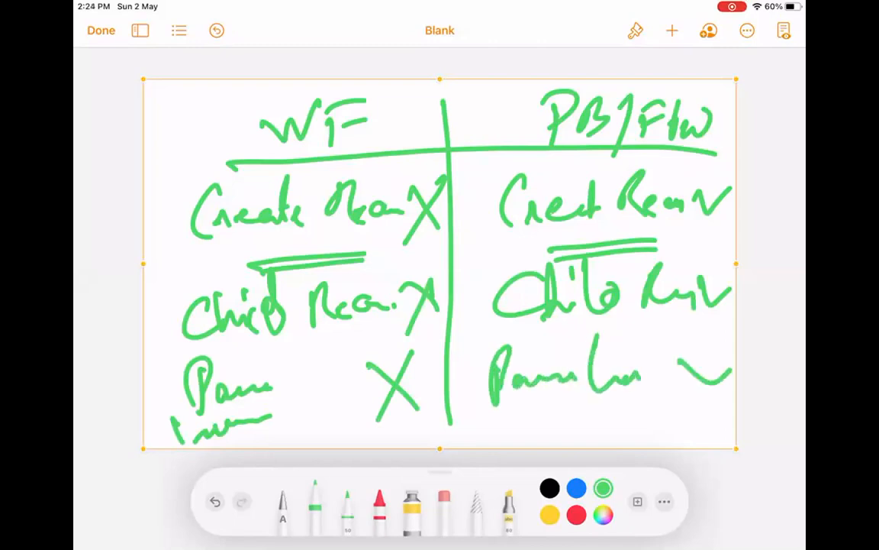
Step: Draw a box around the PB/Flow heading and an ellipse around the WF heading
{"action": "mouse_move", "coordinate": [516, 92]}
{"action": "left_mouse_down"}
{"action": "mouse_move", "coordinate": [722, 166]}
{"action": "mouse_move", "coordinate": [492, 111]}
{"action": "left_mouse_up"}
{"action": "left_click_drag", "start_coordinate": [397, 118], "coordinate": [229, 169]}
{"action": "left_click_drag", "start_coordinate": [393, 101], "coordinate": [360, 156]}
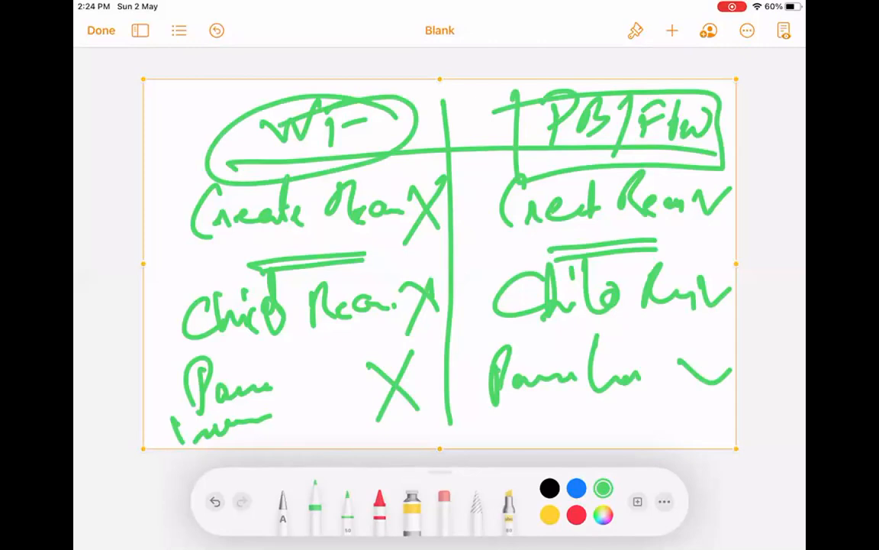
Step: Handwrite and underline "Fast" beside the circled WF heading, and redraw the near edge of the PB/Flow box
{"action": "mouse_move", "coordinate": [150, 113]}
{"action": "left_mouse_down"}
{"action": "mouse_move", "coordinate": [148, 139]}
{"action": "mouse_move", "coordinate": [191, 103]}
{"action": "mouse_move", "coordinate": [220, 103]}
{"action": "mouse_move", "coordinate": [168, 159]}
{"action": "mouse_move", "coordinate": [200, 170]}
{"action": "mouse_move", "coordinate": [221, 158]}
{"action": "left_mouse_up"}
{"action": "left_click_drag", "start_coordinate": [218, 123], "coordinate": [165, 169]}
{"action": "left_click_drag", "start_coordinate": [187, 136], "coordinate": [149, 157]}
{"action": "mouse_move", "coordinate": [513, 95]}
{"action": "left_mouse_down"}
{"action": "mouse_move", "coordinate": [501, 186]}
{"action": "mouse_move", "coordinate": [720, 104]}
{"action": "mouse_move", "coordinate": [536, 111]}
{"action": "left_mouse_up"}
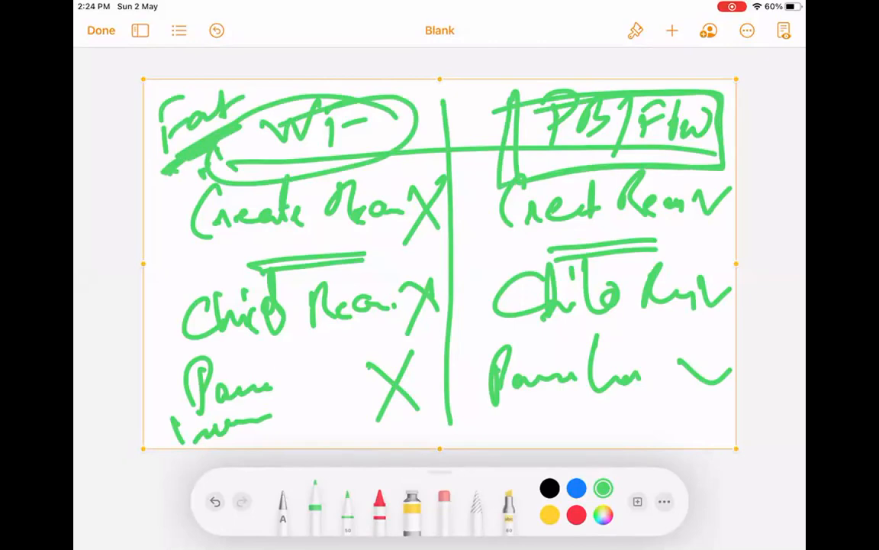
Step: Delete the T-chart drawing, leaving the page blank
{"action": "left_click", "coordinate": [474, 82]}
{"action": "left_click", "coordinate": [506, 61]}
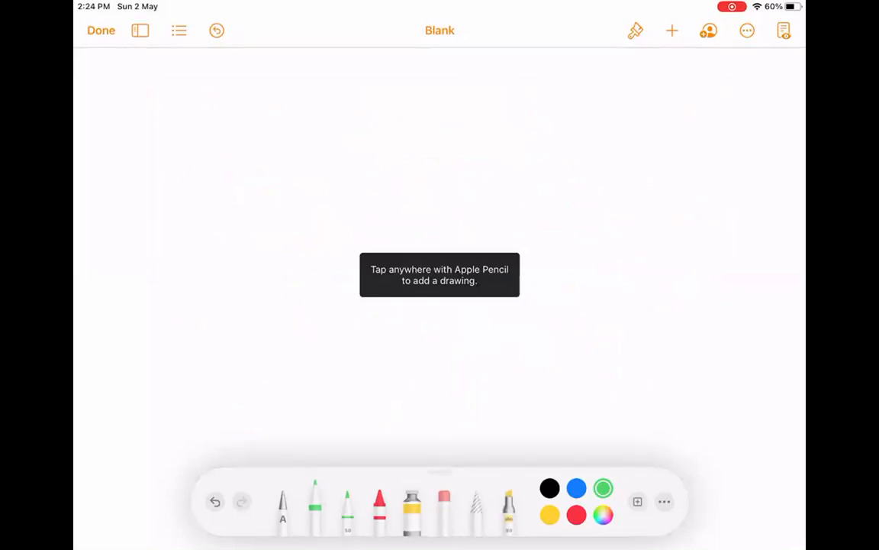
{"action": "left_click", "coordinate": [671, 31]}
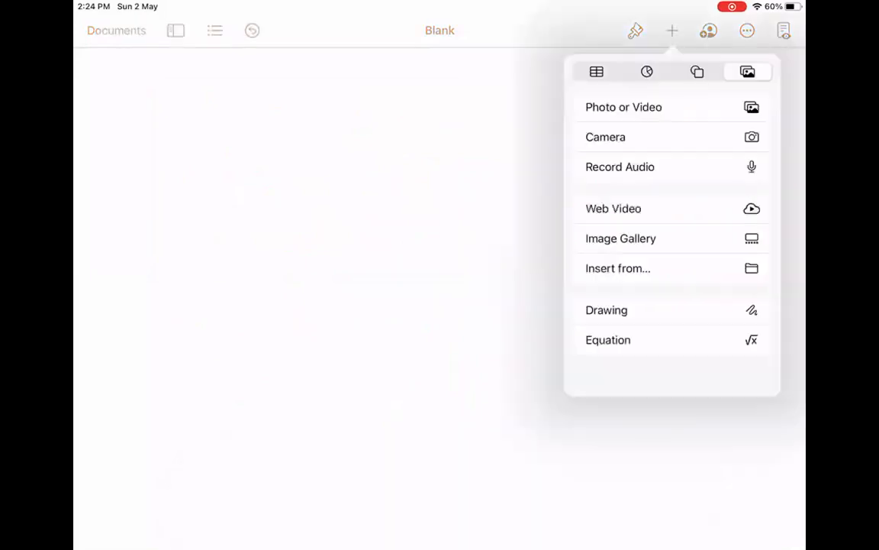
{"action": "left_click", "coordinate": [467, 380]}
{"action": "key", "text": "super+h"}
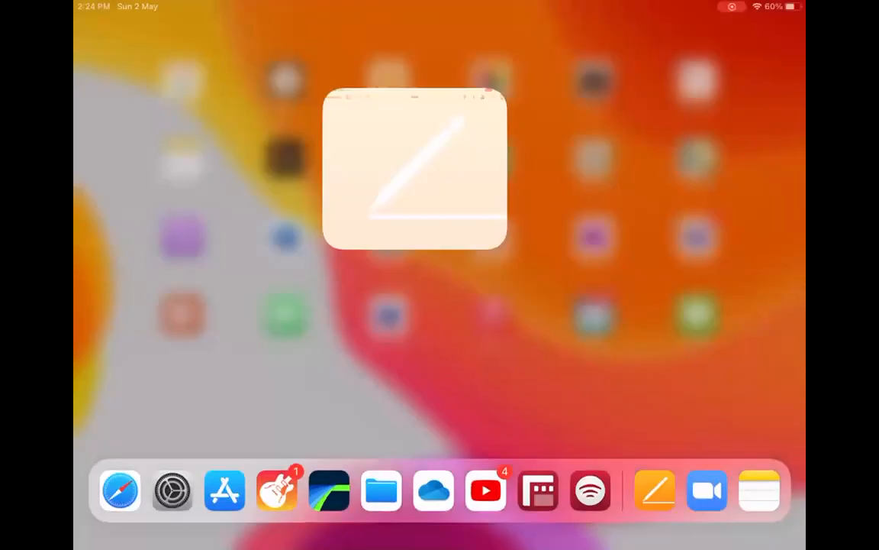
{"action": "left_click_drag", "start_coordinate": [610, 305], "coordinate": [410, 306]}
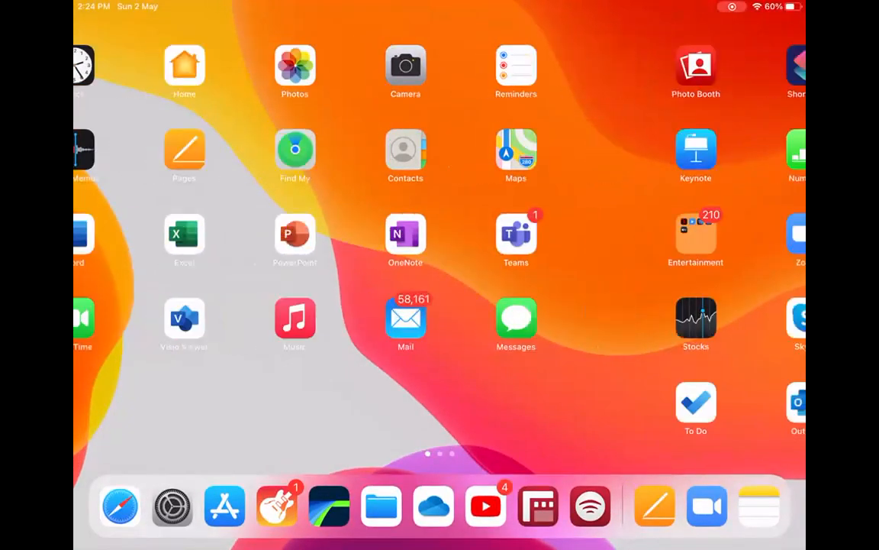
{"action": "left_click_drag", "start_coordinate": [681, 301], "coordinate": [477, 300]}
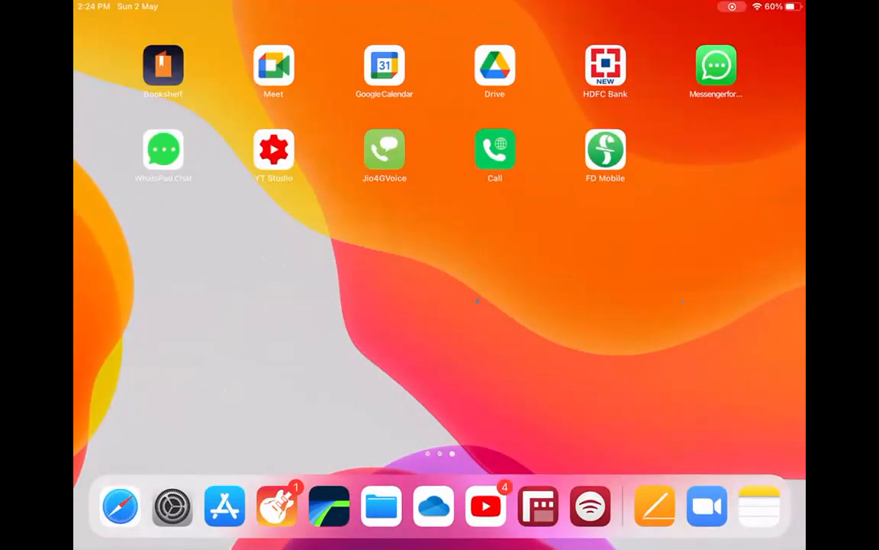
{"action": "left_click_drag", "start_coordinate": [305, 305], "coordinate": [534, 305]}
{"action": "left_click_drag", "start_coordinate": [305, 305], "coordinate": [534, 305]}
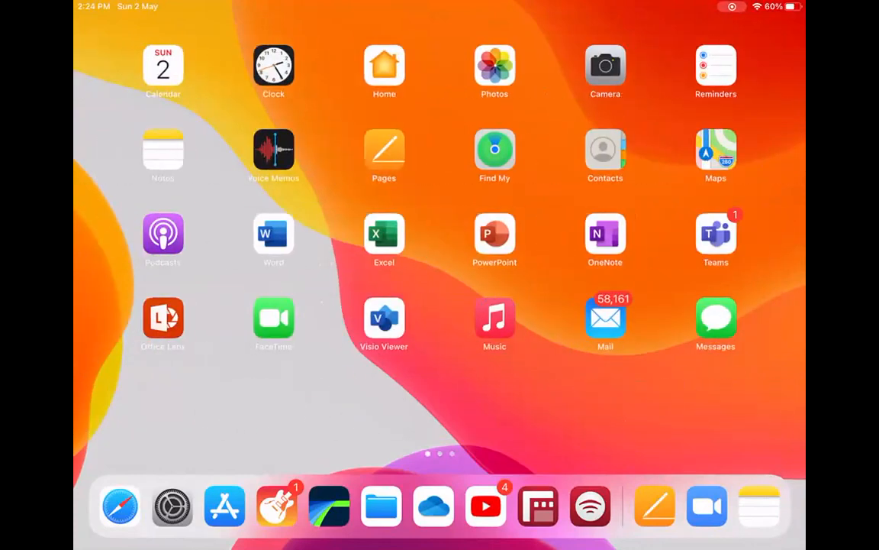
{"action": "left_click_drag", "start_coordinate": [534, 306], "coordinate": [306, 306]}
{"action": "left_click", "coordinate": [274, 234]}
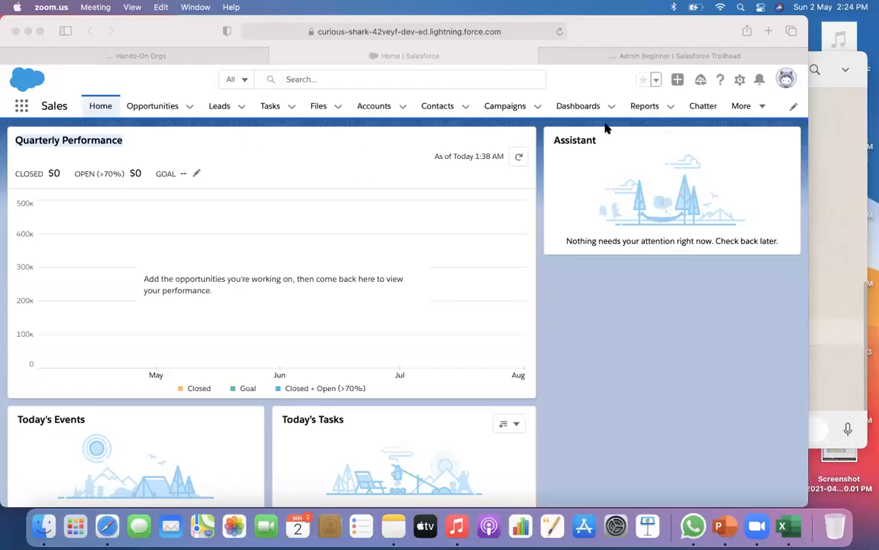
Step: Switch to Salesforce in Safari, open Setup and search its settings for "process aut"
{"action": "left_click", "coordinate": [738, 86]}
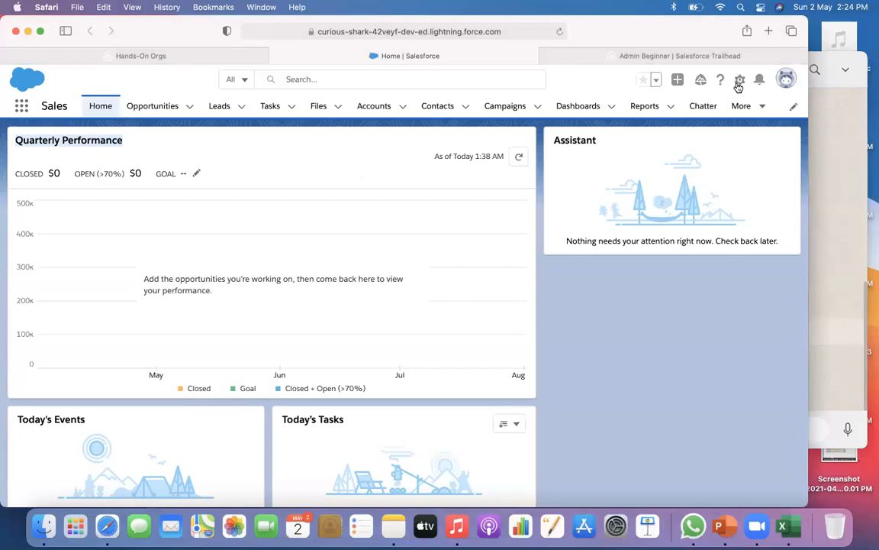
{"action": "left_click", "coordinate": [738, 86]}
{"action": "left_click", "coordinate": [687, 114]}
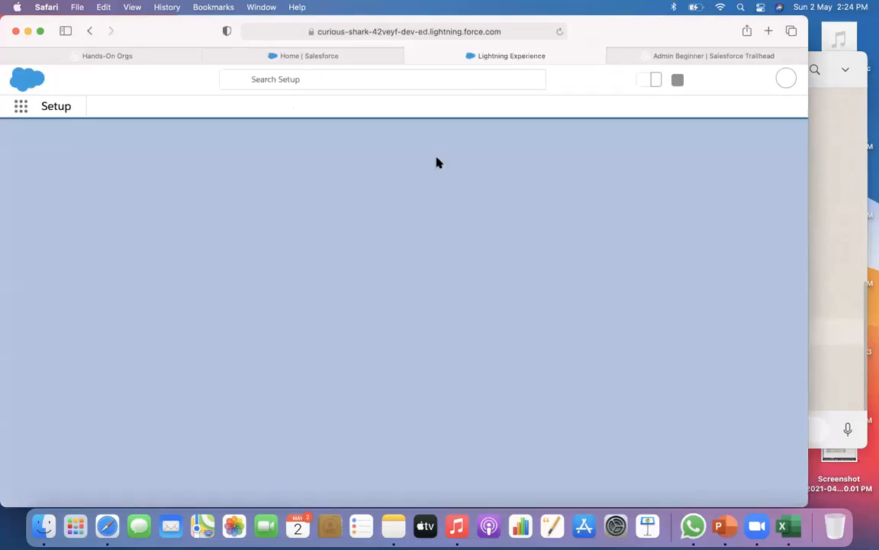
{"action": "left_click", "coordinate": [65, 137]}
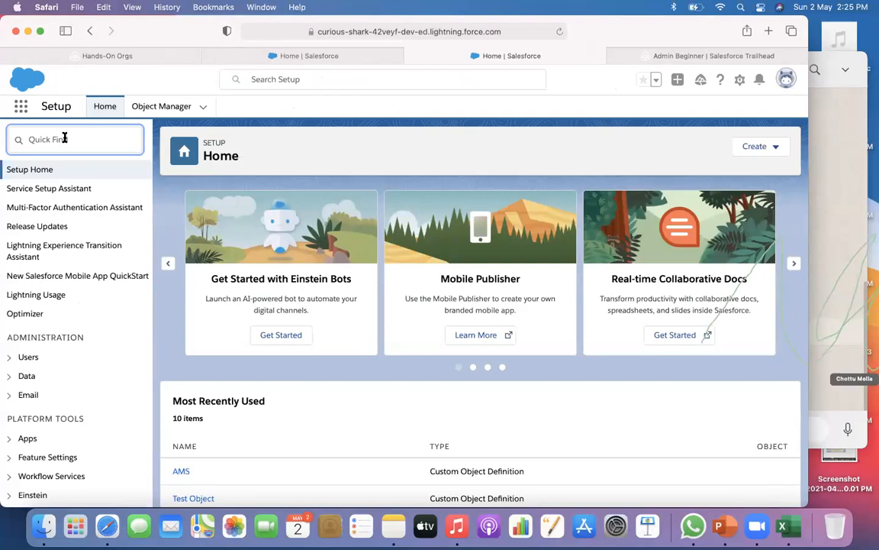
{"action": "type", "text": "proc"}
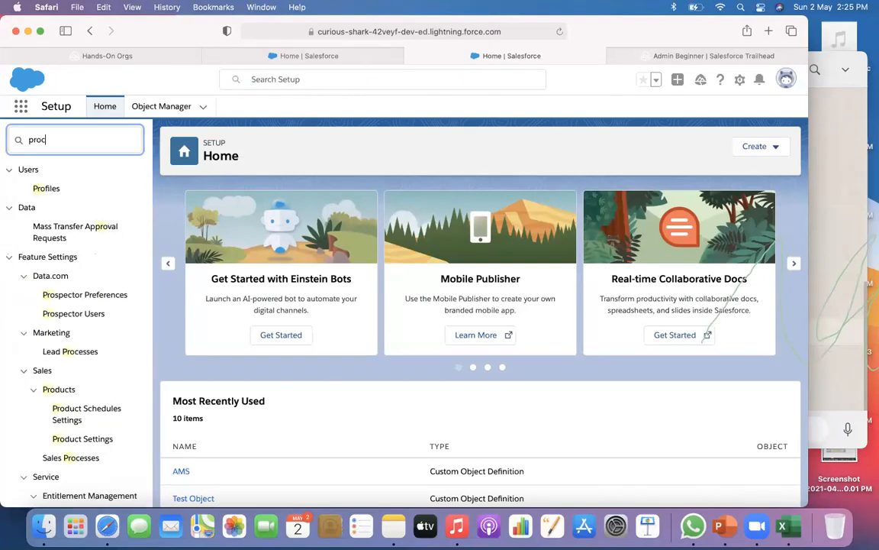
{"action": "type", "text": "ess aut"}
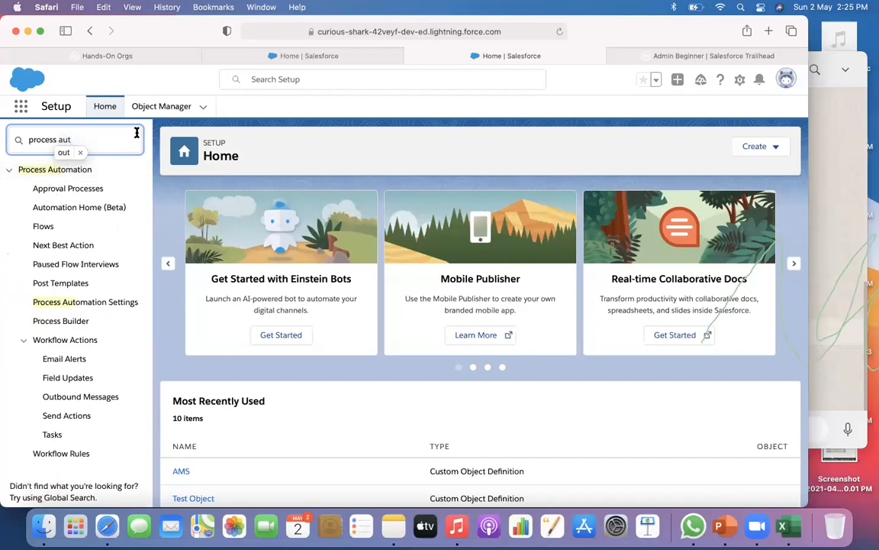
Step: Open the Account object in Object Manager and locate its Validation Rules section
{"action": "left_click", "coordinate": [154, 109]}
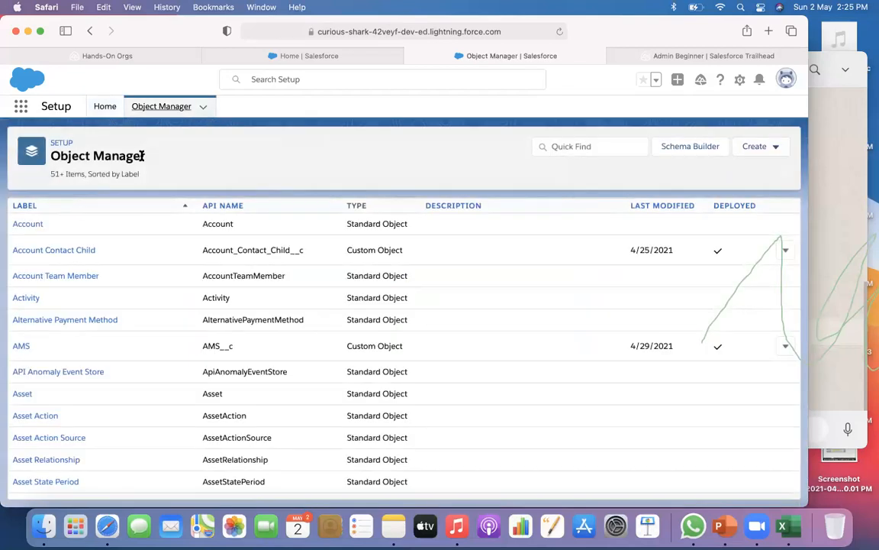
{"action": "left_click", "coordinate": [26, 224]}
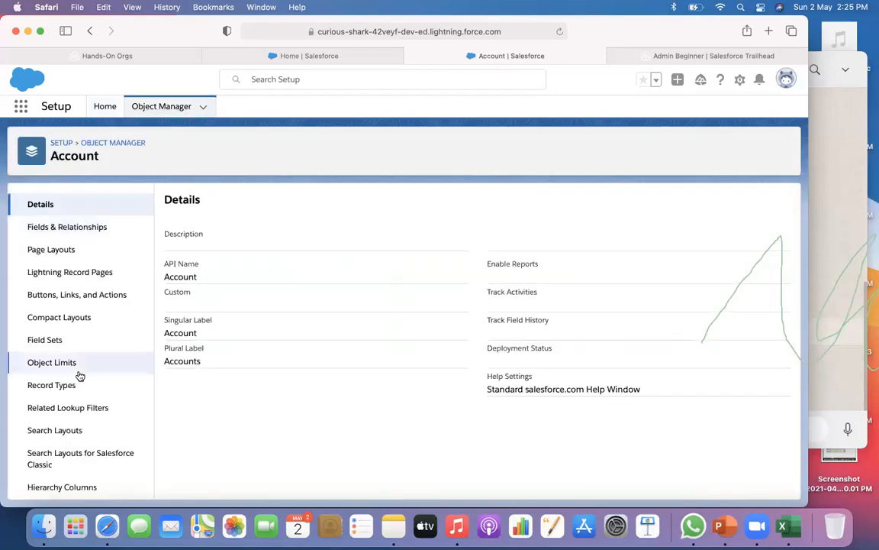
{"action": "scroll", "coordinate": [86, 432], "scroll_direction": "down", "scroll_amount": 2}
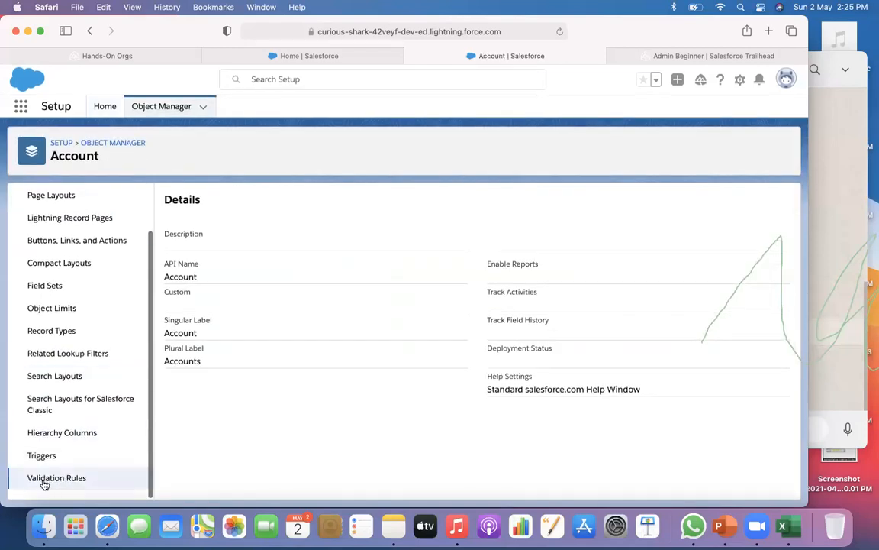
Step: Create and save a Process Builder process named with the author's first name plus "Process", starting when a record changes
{"action": "left_click", "coordinate": [108, 112]}
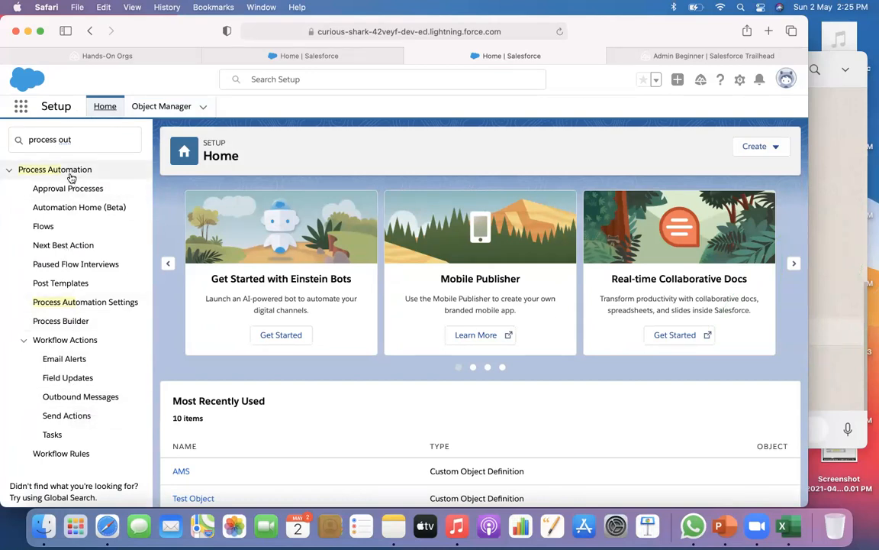
{"action": "left_click", "coordinate": [62, 322]}
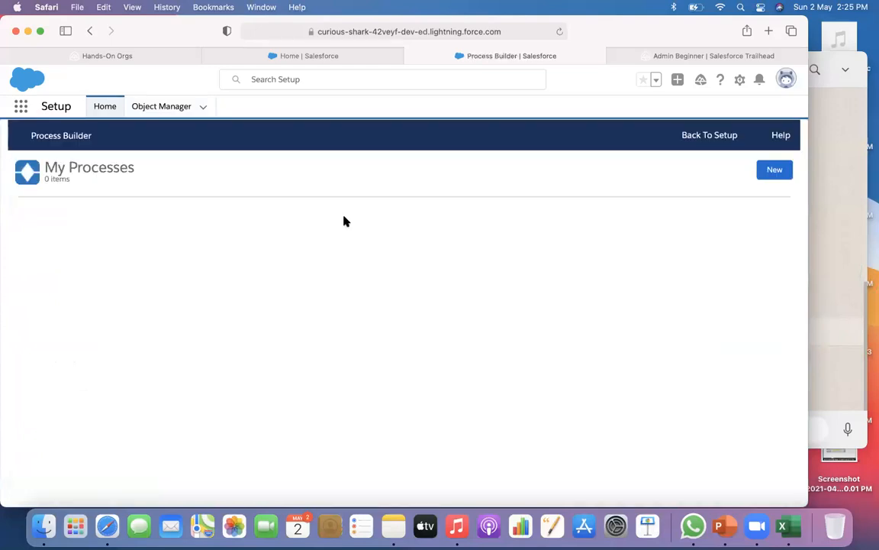
{"action": "left_click", "coordinate": [773, 173]}
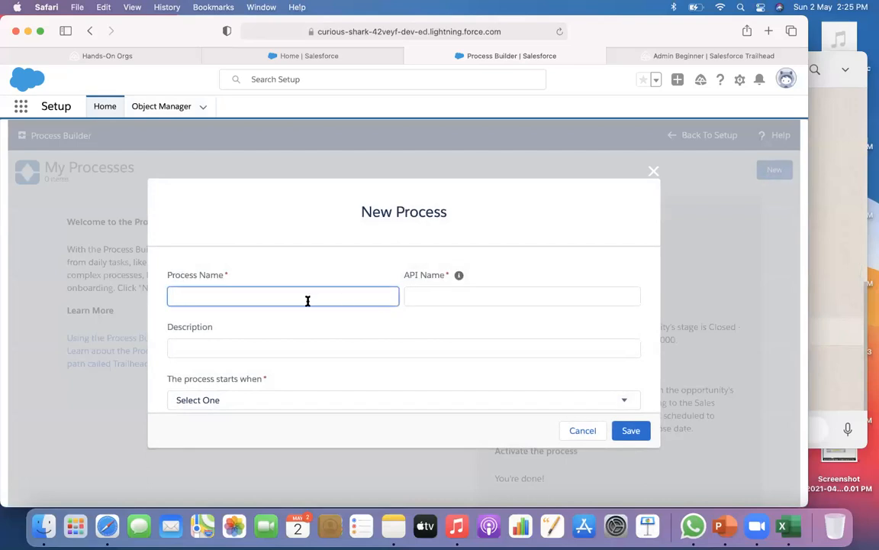
{"action": "type", "text": "Animesh Process"}
{"action": "left_click", "coordinate": [505, 348]}
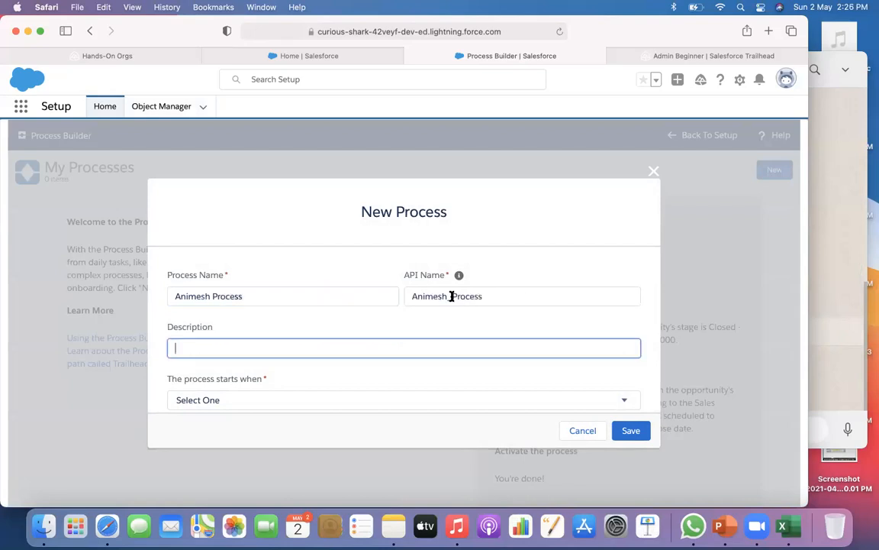
{"action": "scroll", "coordinate": [561, 386], "scroll_direction": "down", "scroll_amount": 1}
{"action": "left_click", "coordinate": [538, 372]}
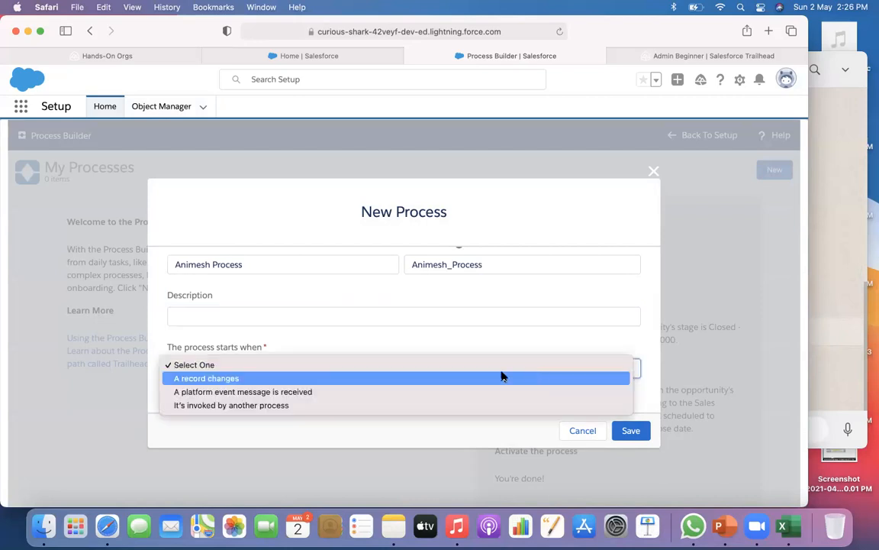
{"action": "left_click", "coordinate": [455, 379]}
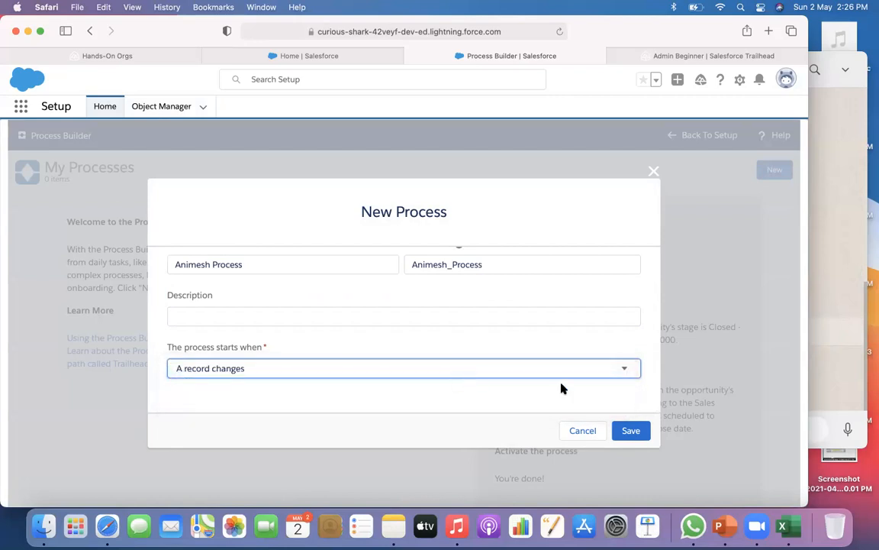
{"action": "left_click", "coordinate": [623, 431]}
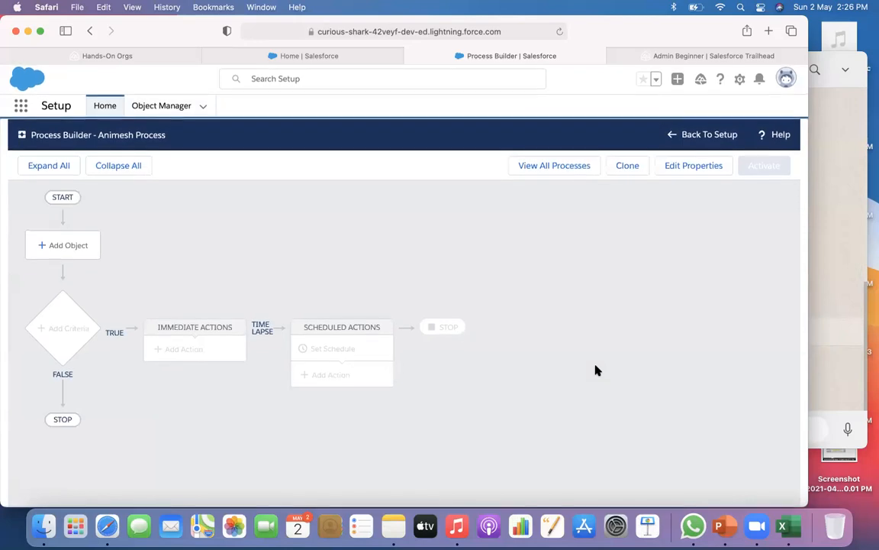
Step: Return to Setup, check the saved process in the Process Builder list, and go back to Setup Home
{"action": "left_click", "coordinate": [685, 135]}
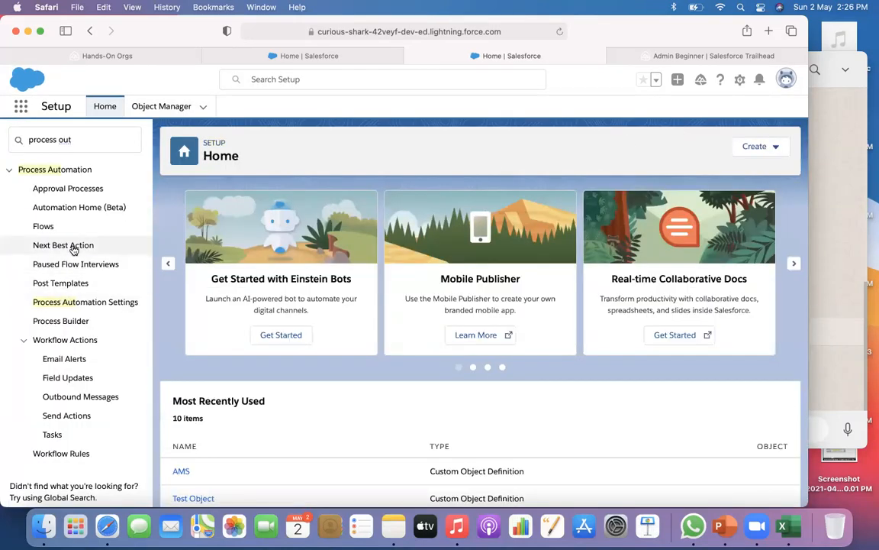
{"action": "scroll", "coordinate": [140, 400], "scroll_direction": "down", "scroll_amount": 1}
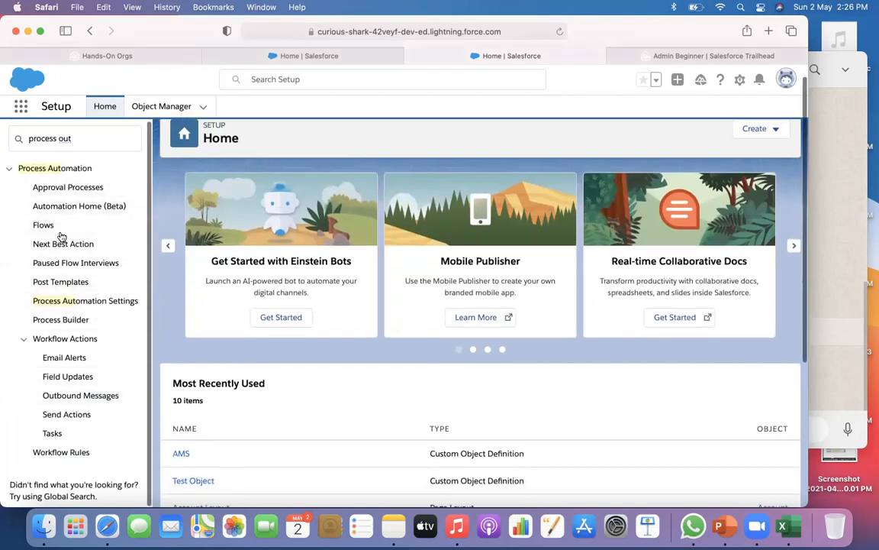
{"action": "left_click", "coordinate": [58, 320]}
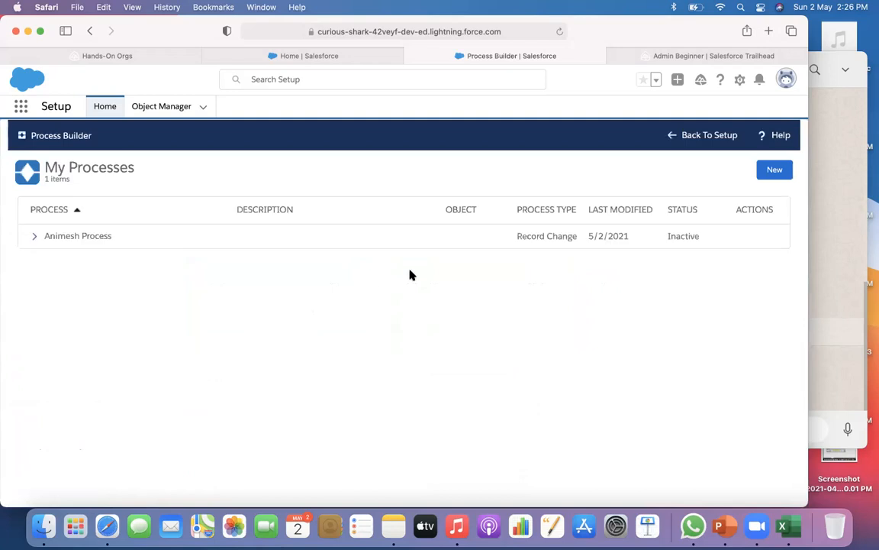
{"action": "left_click", "coordinate": [672, 138]}
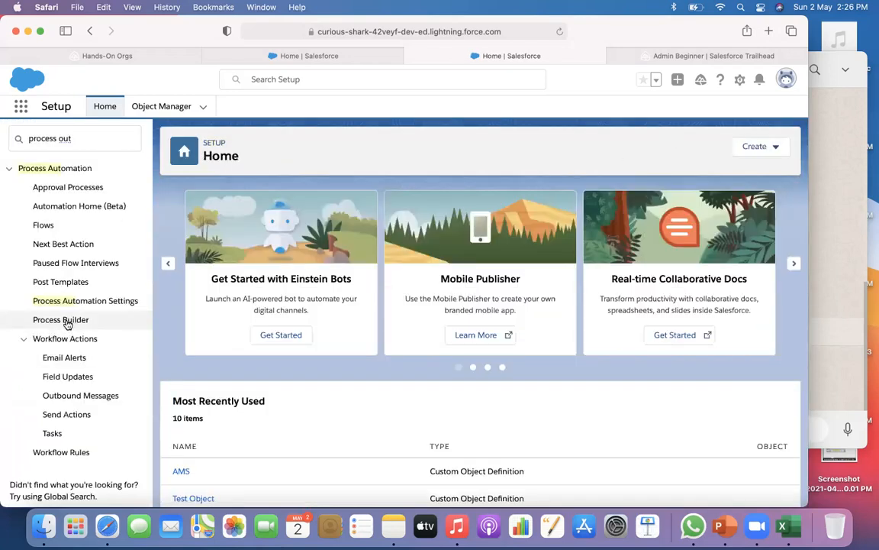
Step: Open version 1 of the saved process from the Process Builder list
{"action": "left_click", "coordinate": [66, 321]}
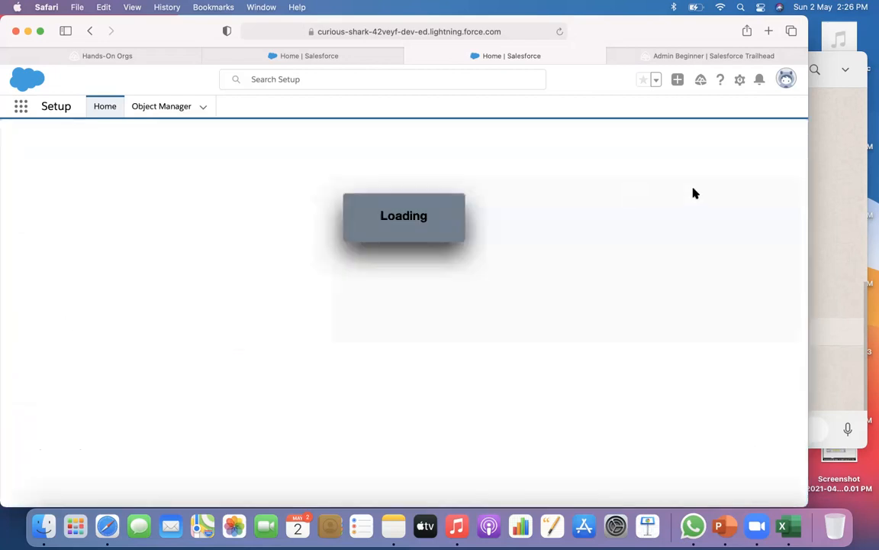
{"action": "left_click", "coordinate": [772, 179]}
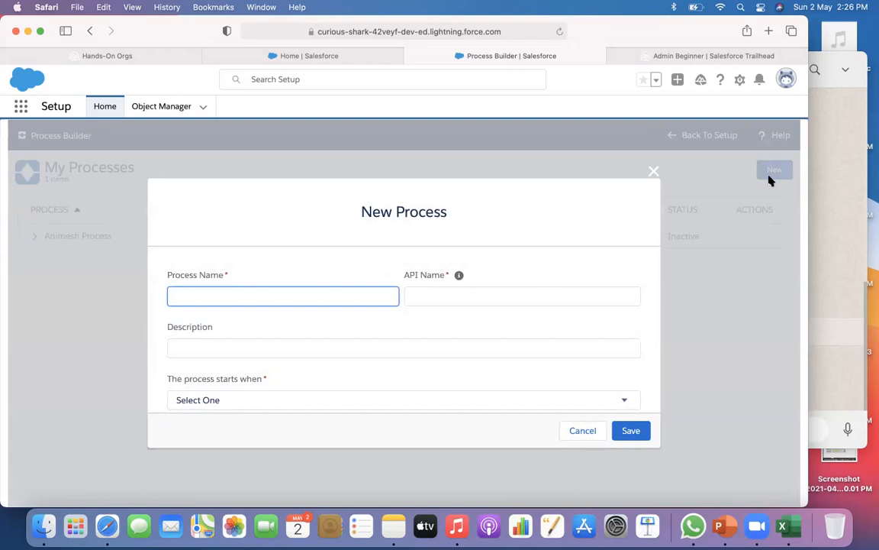
{"action": "left_click", "coordinate": [654, 172]}
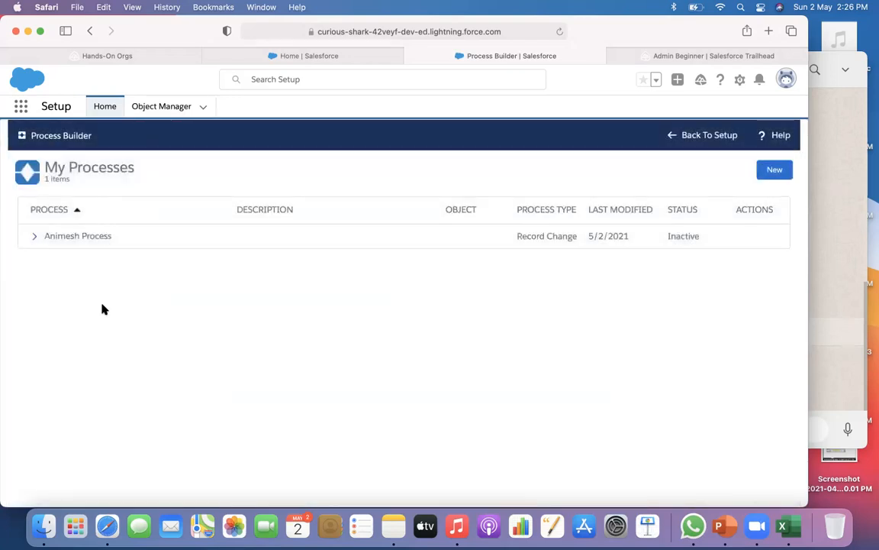
{"action": "left_click", "coordinate": [34, 237]}
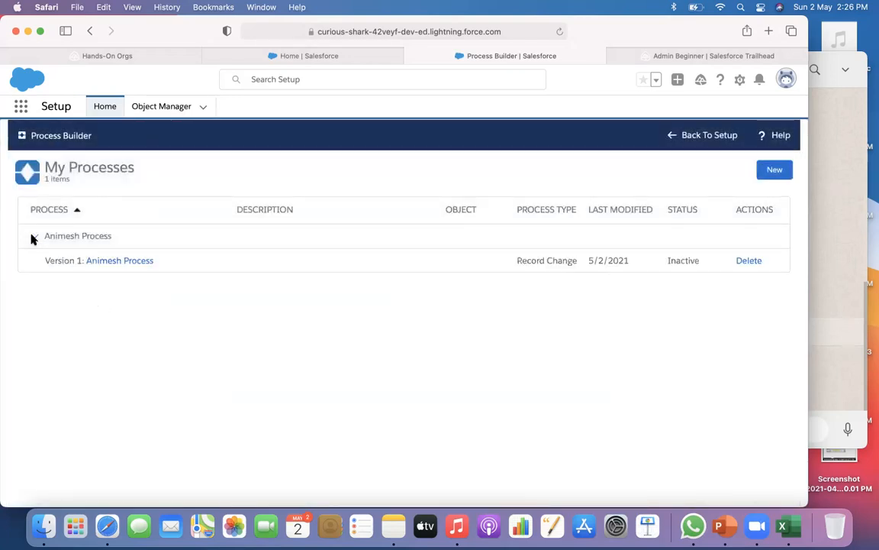
{"action": "left_click", "coordinate": [129, 264]}
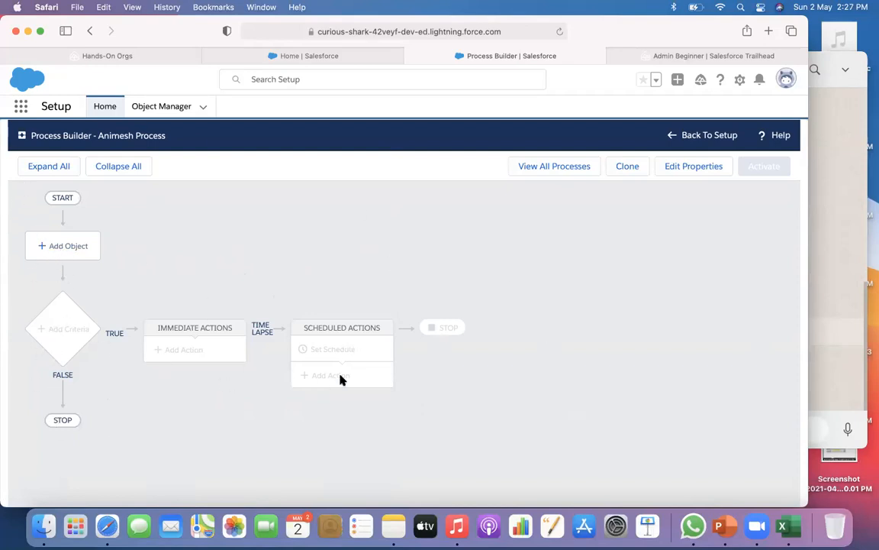
Step: Set the process's object to Account, starting only when a record is created, and save it
{"action": "left_click", "coordinate": [61, 248]}
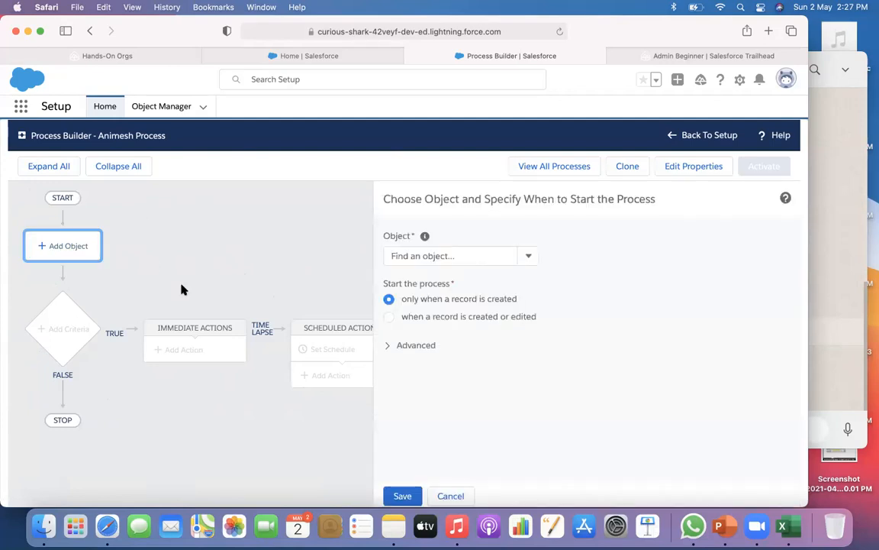
{"action": "left_click", "coordinate": [529, 260]}
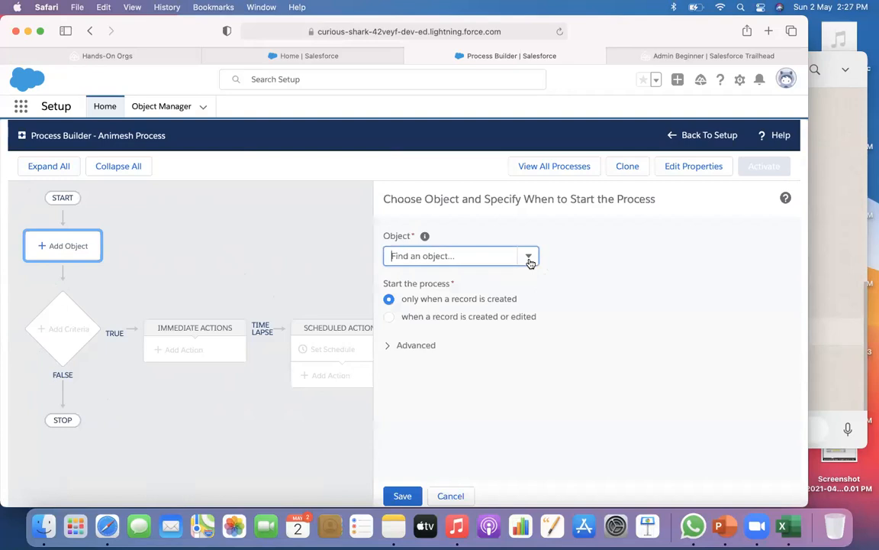
{"action": "left_click", "coordinate": [432, 282]}
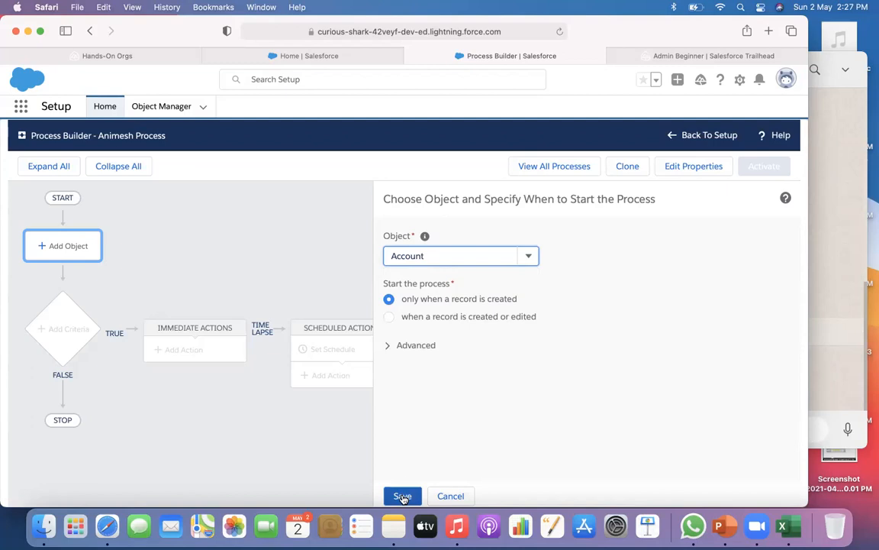
{"action": "left_click", "coordinate": [387, 347]}
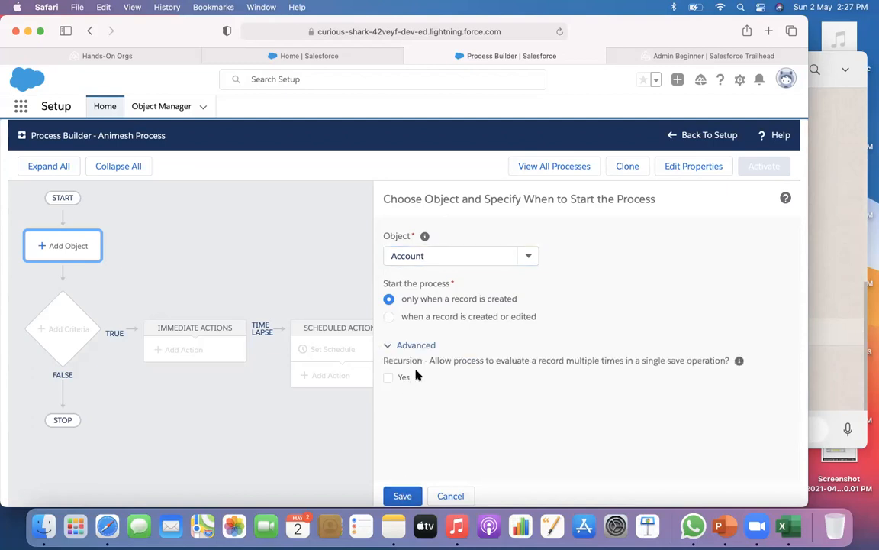
{"action": "left_click", "coordinate": [399, 496]}
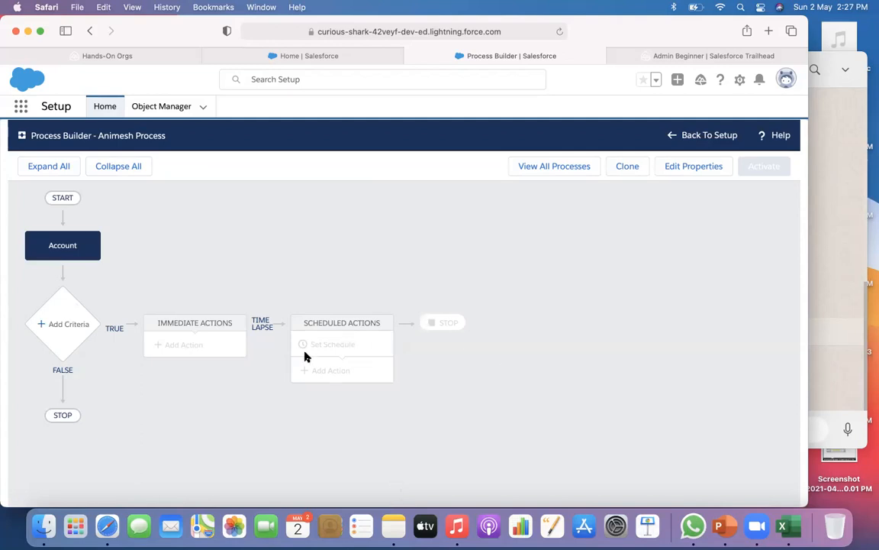
{"action": "left_click", "coordinate": [58, 327]}
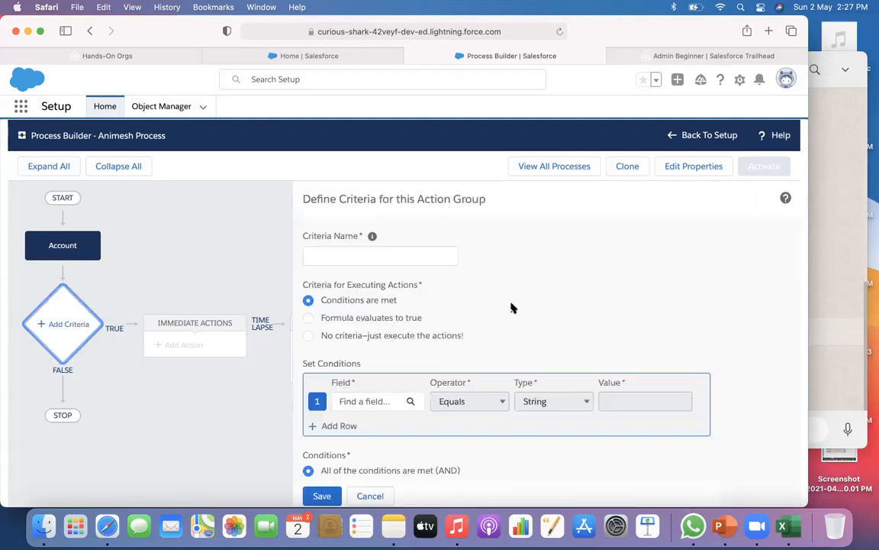
{"action": "scroll", "coordinate": [513, 308], "scroll_direction": "down", "scroll_amount": 1}
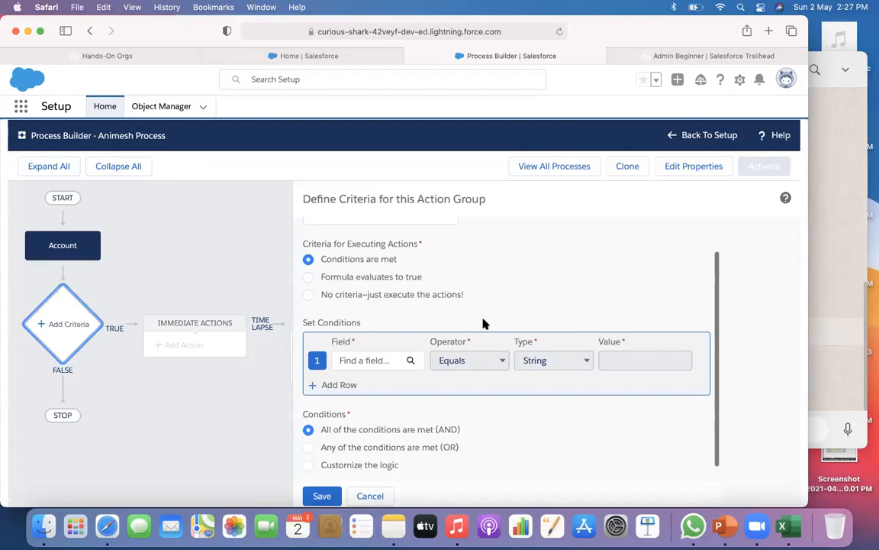
{"action": "left_click", "coordinate": [359, 496]}
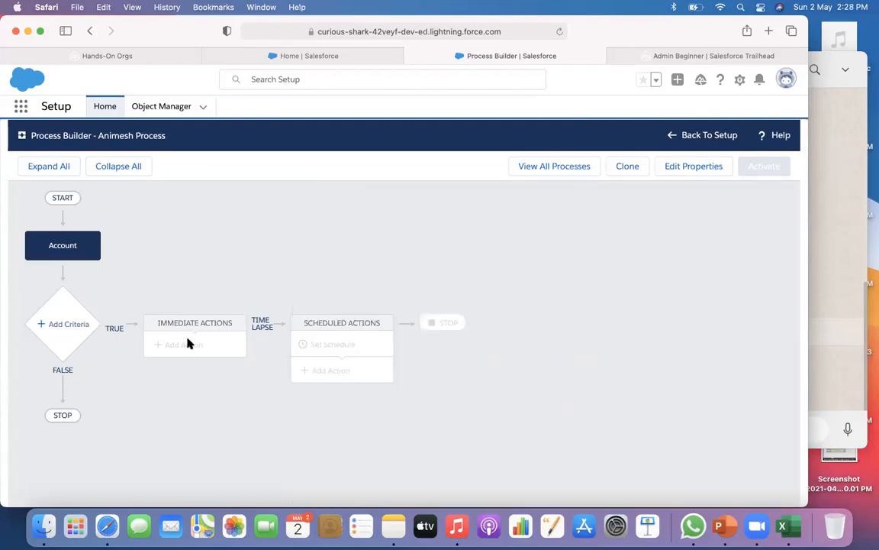
Step: Start the first criteria node, named "Active Account", with its actions executing when conditions are met
{"action": "left_click", "coordinate": [61, 327]}
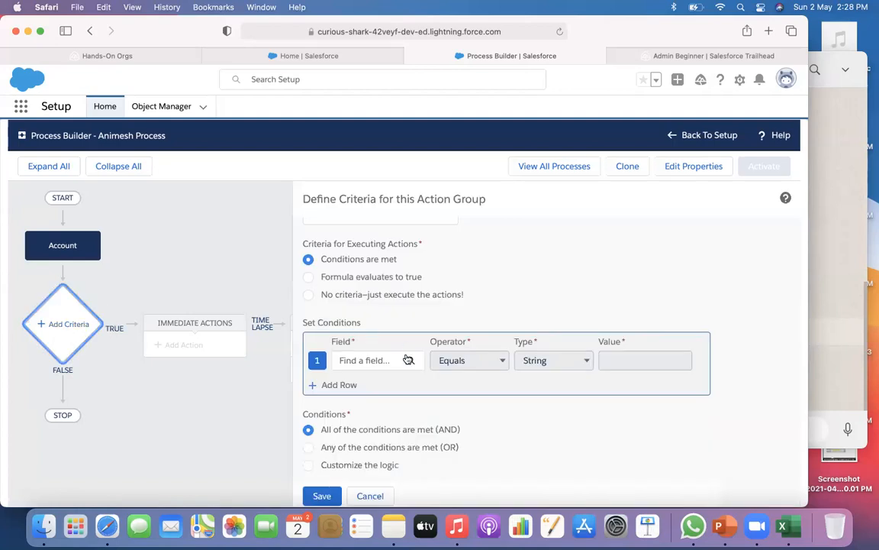
{"action": "scroll", "coordinate": [374, 245], "scroll_direction": "up", "scroll_amount": 2}
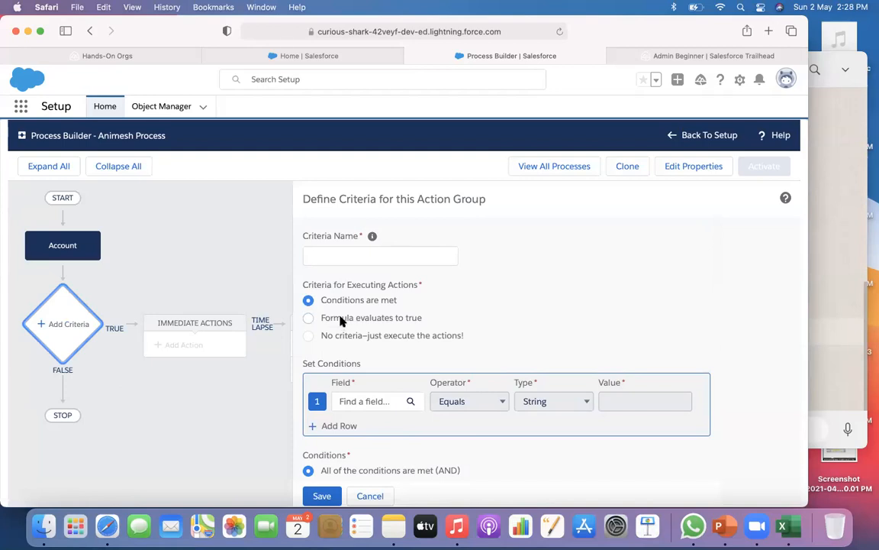
{"action": "left_click", "coordinate": [426, 338]}
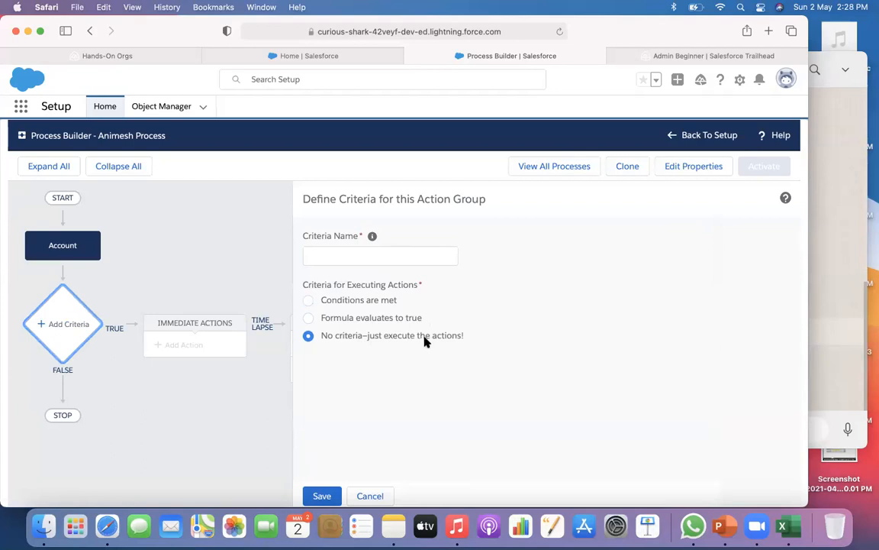
{"action": "left_click", "coordinate": [367, 301]}
{"action": "left_click", "coordinate": [347, 254]}
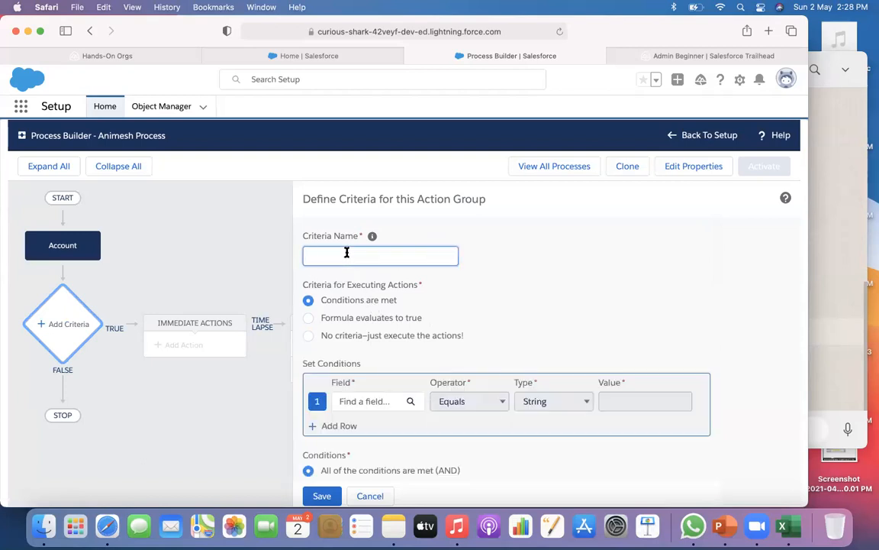
{"action": "type", "text": "Active Accou"}
{"action": "type", "text": "unt"}
{"action": "key", "text": "BackSpace"}
{"action": "key", "text": "BackSpace"}
{"action": "key", "text": "BackSpace"}
{"action": "type", "text": "nt"}
{"action": "left_click", "coordinate": [484, 303]}
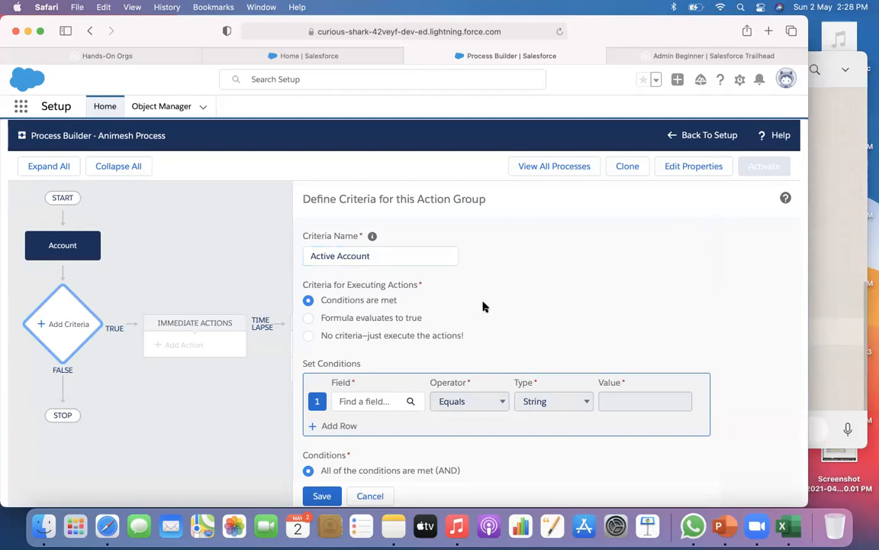
Step: Choose the Account's Active field for the first condition of the criteria
{"action": "left_click", "coordinate": [369, 407]}
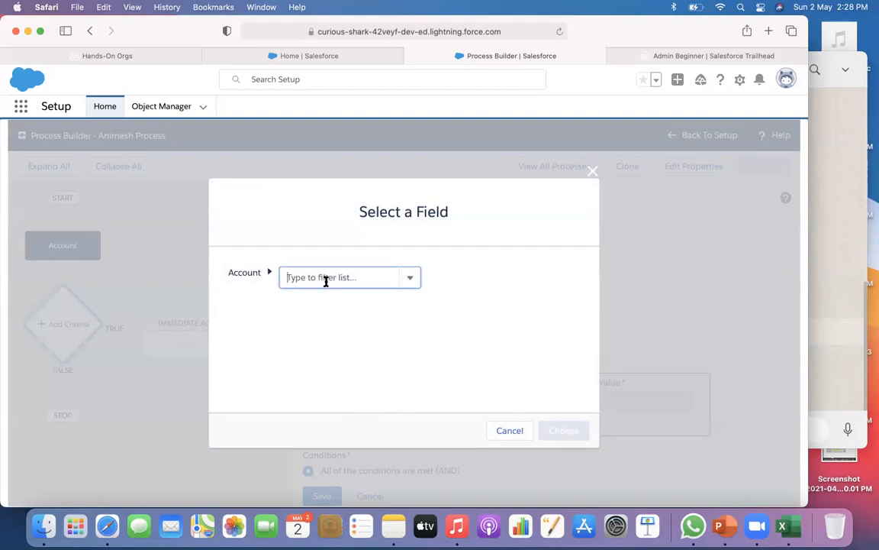
{"action": "left_click", "coordinate": [334, 278]}
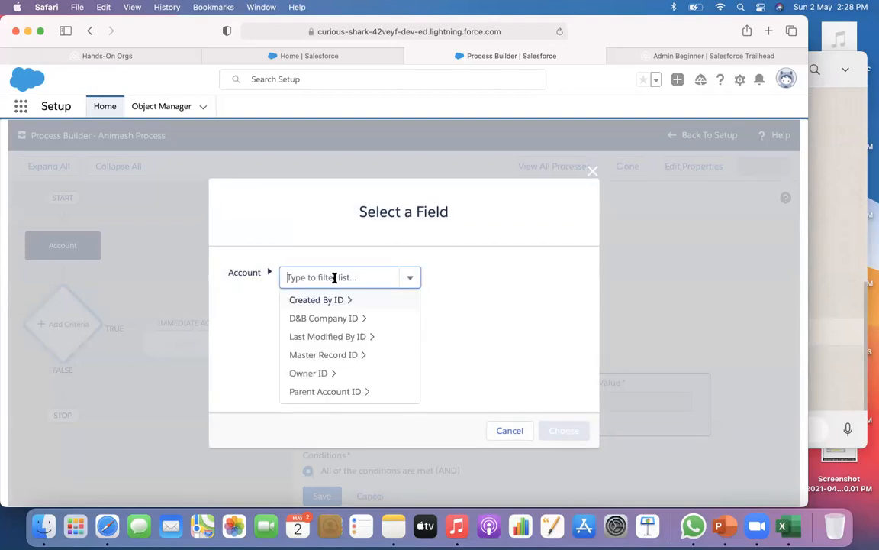
{"action": "scroll", "coordinate": [337, 336], "scroll_direction": "down", "scroll_amount": 5}
{"action": "scroll", "coordinate": [337, 334], "scroll_direction": "down", "scroll_amount": 2}
{"action": "left_click", "coordinate": [309, 364]}
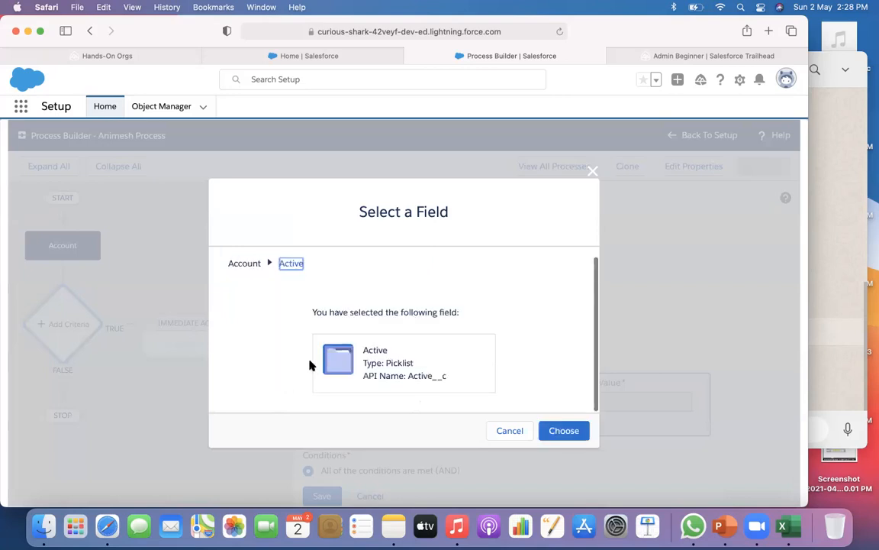
{"action": "left_click", "coordinate": [559, 432]}
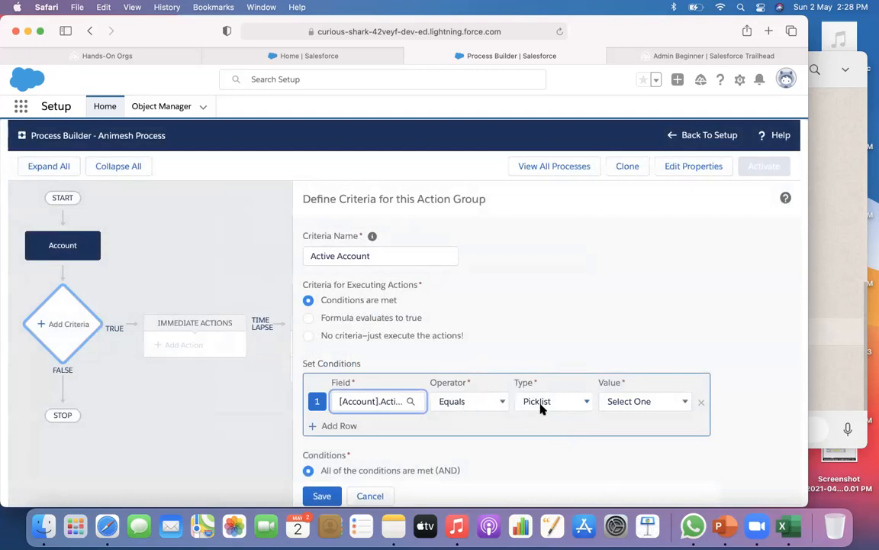
Step: Set the condition's value to Yes and save the Active Account criteria
{"action": "left_click", "coordinate": [630, 402]}
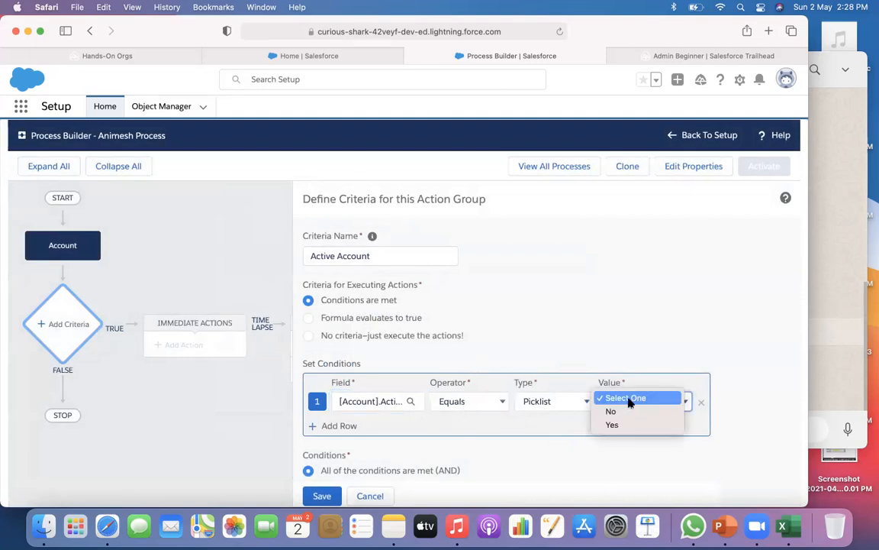
{"action": "left_click", "coordinate": [486, 409]}
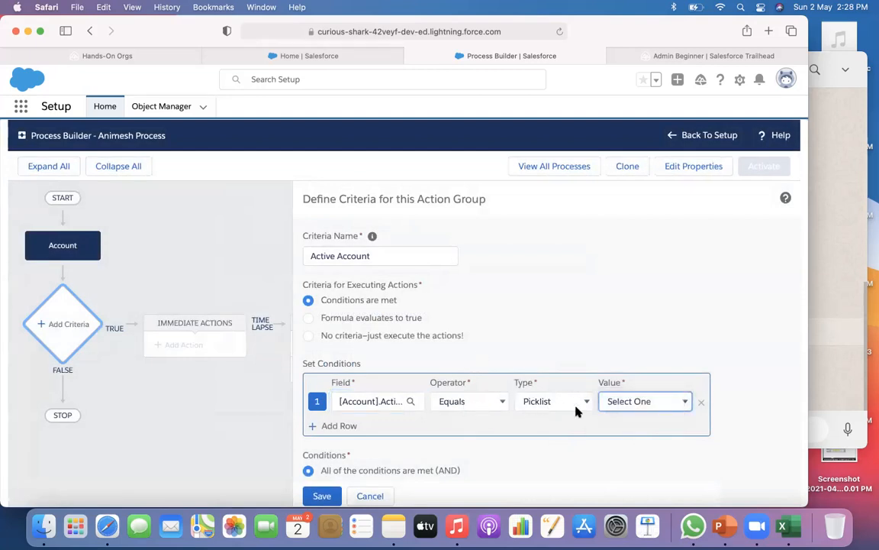
{"action": "left_click", "coordinate": [633, 410]}
{"action": "left_click", "coordinate": [618, 424]}
{"action": "scroll", "coordinate": [600, 342], "scroll_direction": "down", "scroll_amount": 2}
{"action": "left_click", "coordinate": [321, 496]}
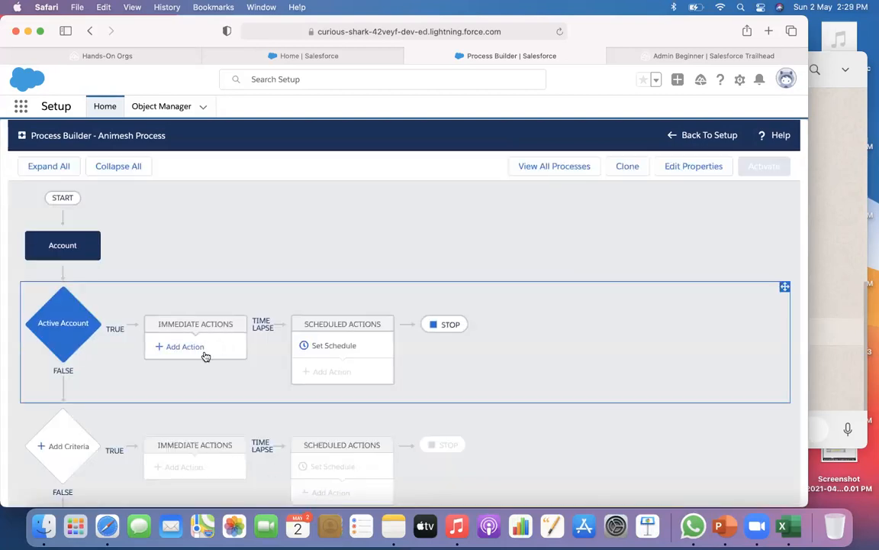
Step: Add an immediate action of type Create a Record to the Active Account criteria, named "Contact Create"
{"action": "left_click", "coordinate": [190, 352]}
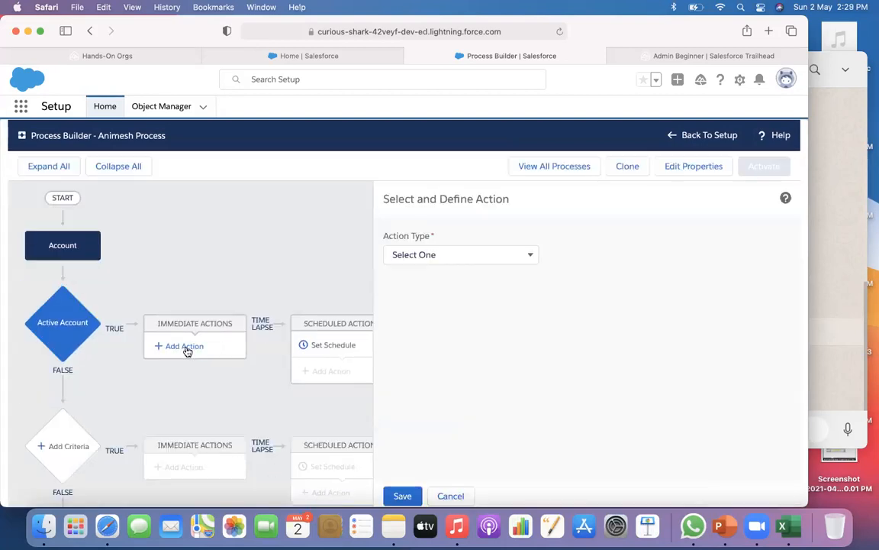
{"action": "left_click", "coordinate": [455, 257]}
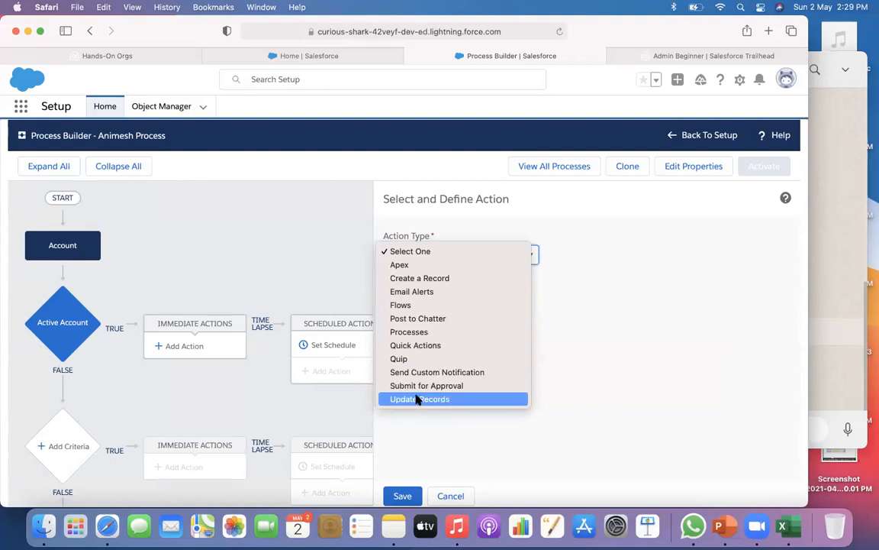
{"action": "left_click", "coordinate": [422, 279]}
{"action": "left_click", "coordinate": [428, 302]}
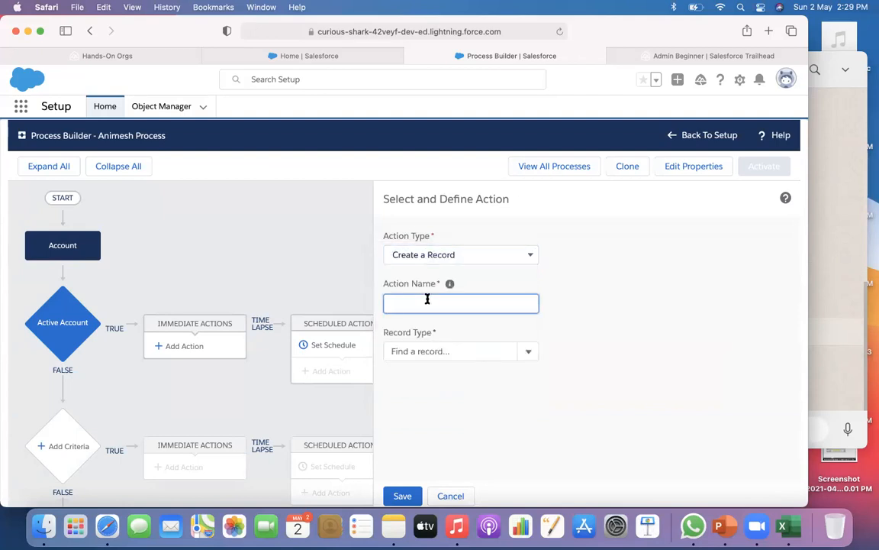
{"action": "type", "text": "Contac"}
{"action": "type", "text": "t R=Crea"}
{"action": "key", "text": "BackSpace"}
{"action": "key", "text": "BackSpace"}
{"action": "key", "text": "BackSpace"}
{"action": "key", "text": "BackSpace"}
{"action": "key", "text": "BackSpace"}
{"action": "key", "text": "BackSpace"}
{"action": "type", "text": "rea"}
Step: Set the record type of the Contact Create action to Contact
{"action": "left_click", "coordinate": [450, 352]}
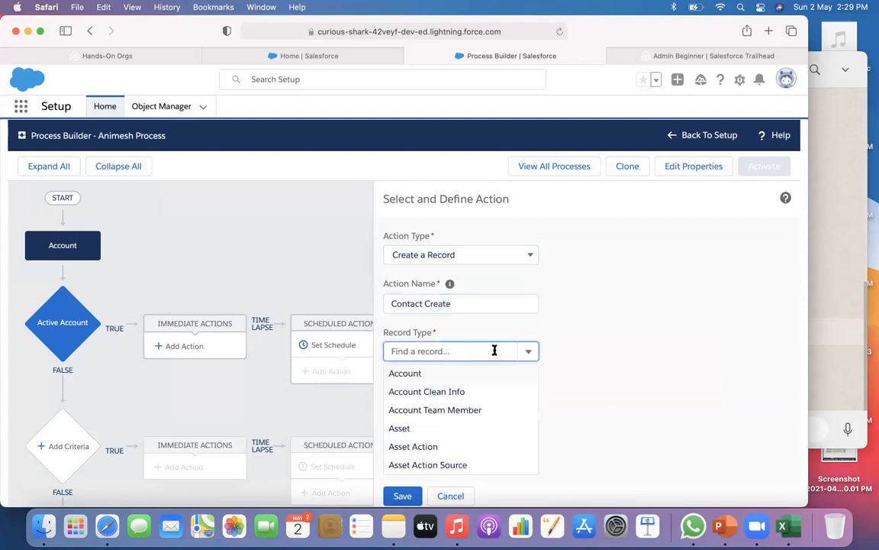
{"action": "type", "text": "Contact"}
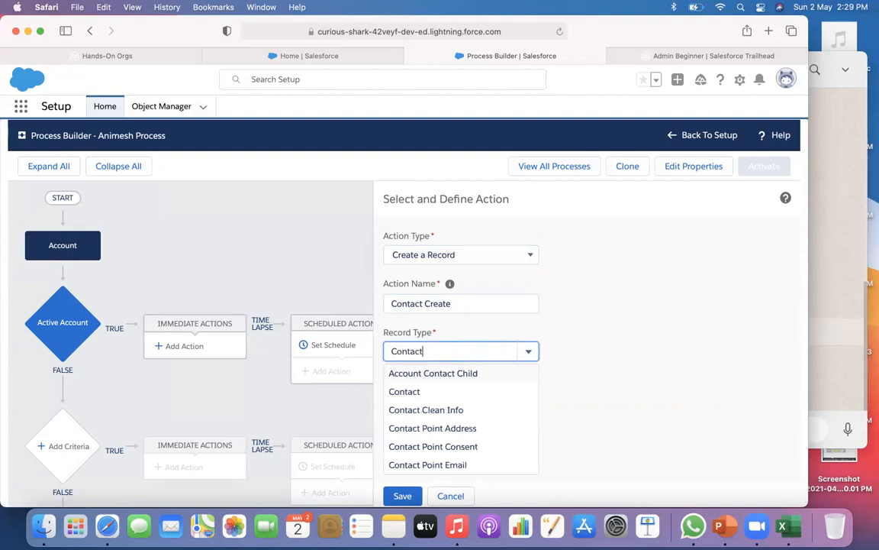
{"action": "left_click", "coordinate": [436, 394]}
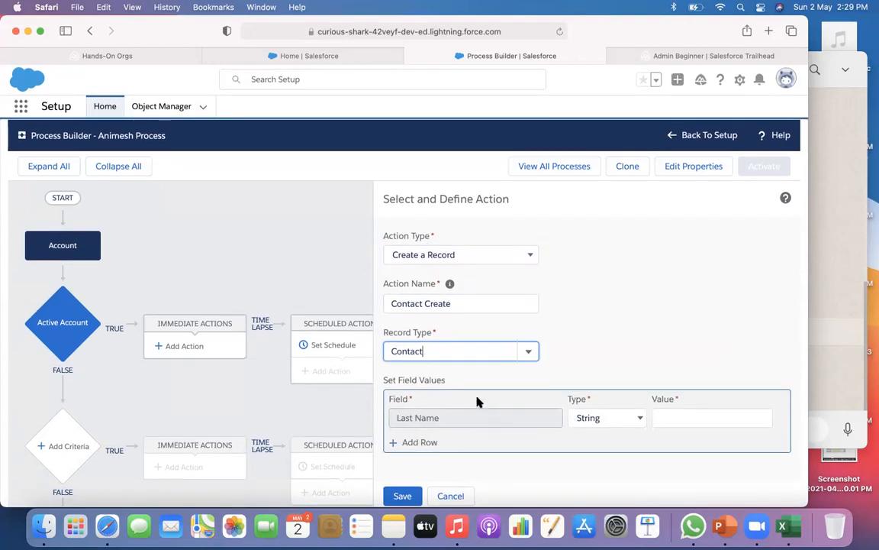
{"action": "left_click", "coordinate": [426, 442]}
{"action": "scroll", "coordinate": [538, 355], "scroll_direction": "down", "scroll_amount": 1}
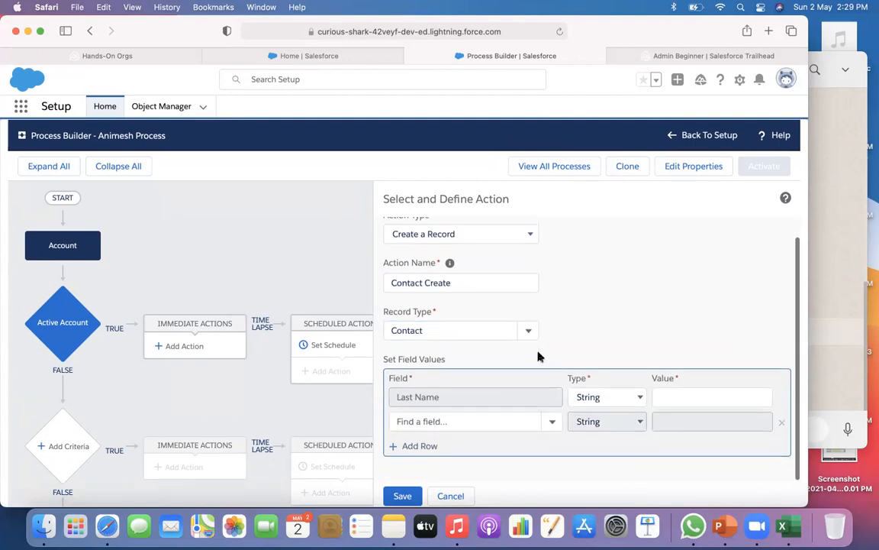
{"action": "left_click", "coordinate": [782, 426]}
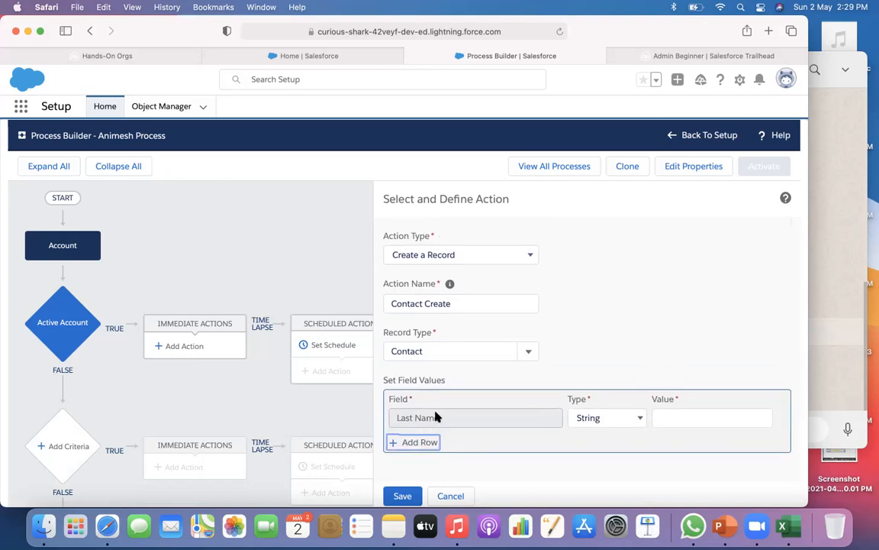
Step: Set the new contact's Last Name to the string "AutoContact" and save the Contact Create action with no extra field rows
{"action": "left_click", "coordinate": [417, 443]}
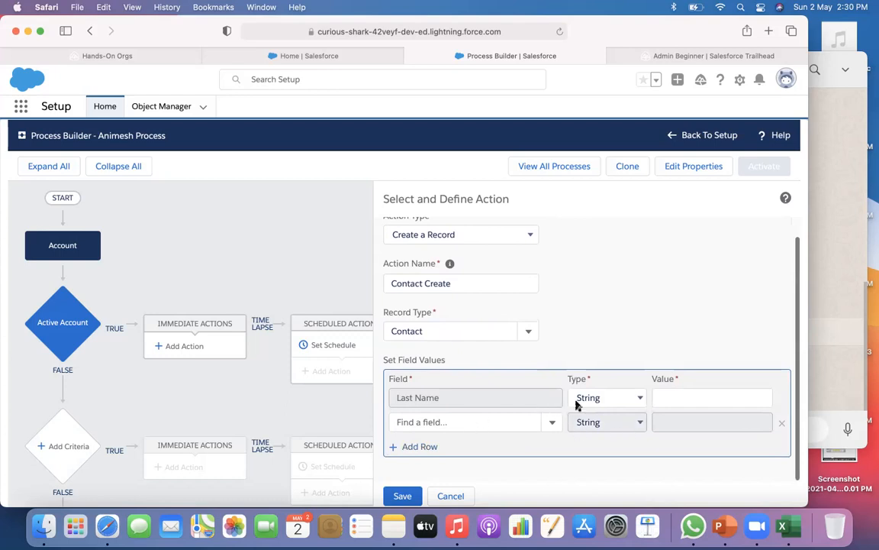
{"action": "left_click", "coordinate": [666, 394]}
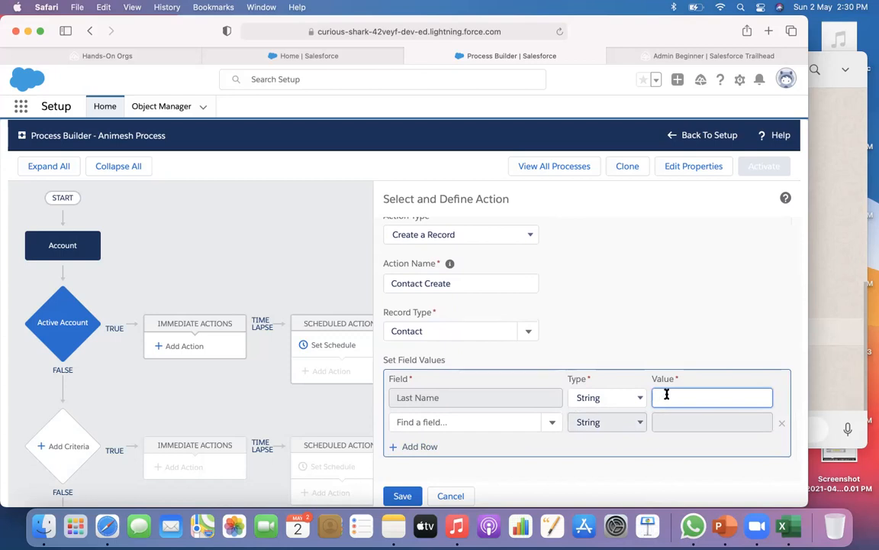
{"action": "type", "text": "AutoContact"}
{"action": "left_click", "coordinate": [781, 423]}
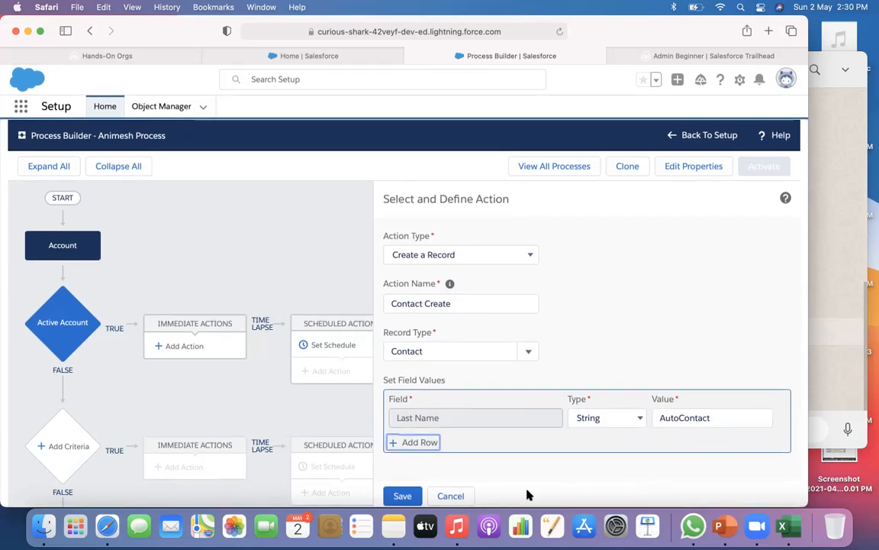
{"action": "left_click", "coordinate": [402, 496]}
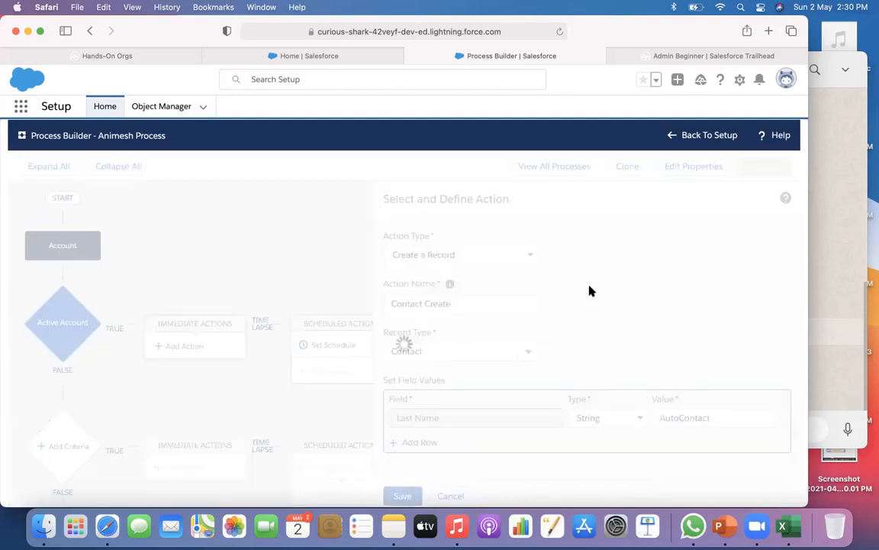
Step: Activate the process containing the Active Account criteria and confirm the version activation
{"action": "scroll", "coordinate": [589, 288], "scroll_direction": "down", "scroll_amount": 2}
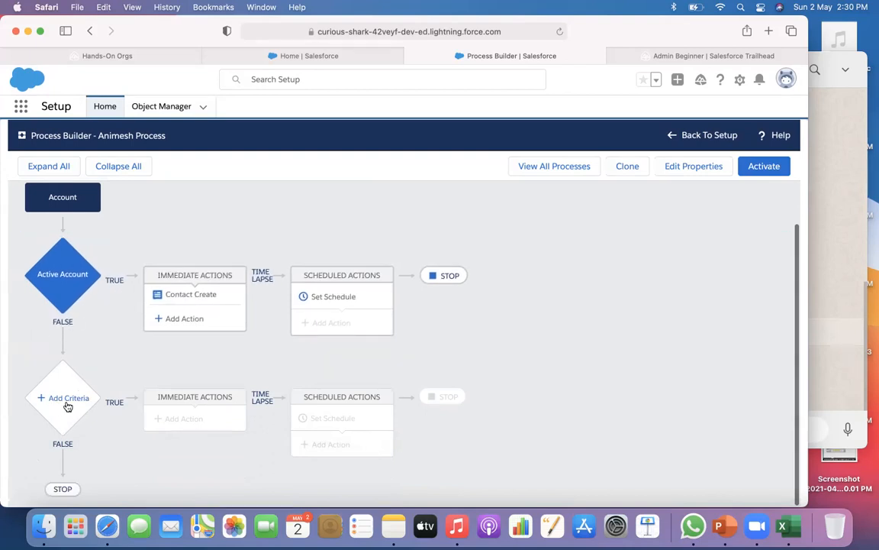
{"action": "left_click", "coordinate": [763, 173]}
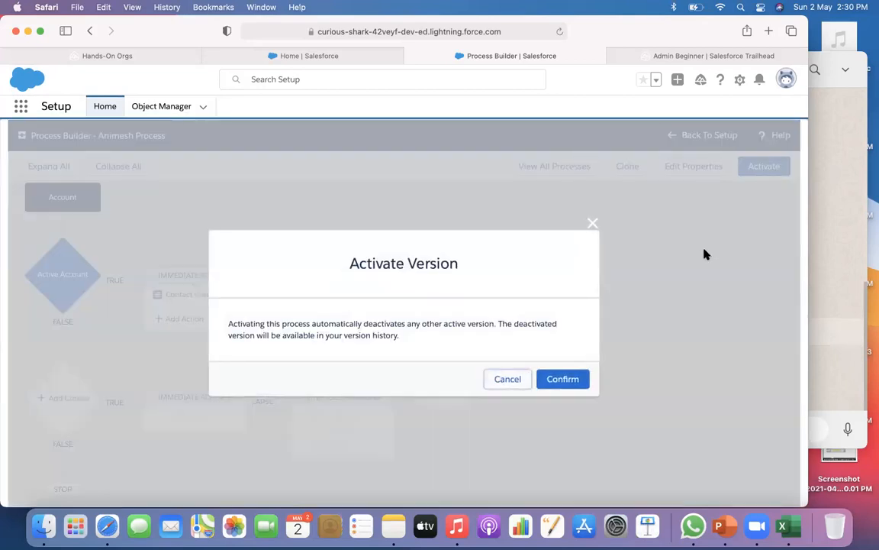
{"action": "left_click", "coordinate": [578, 380]}
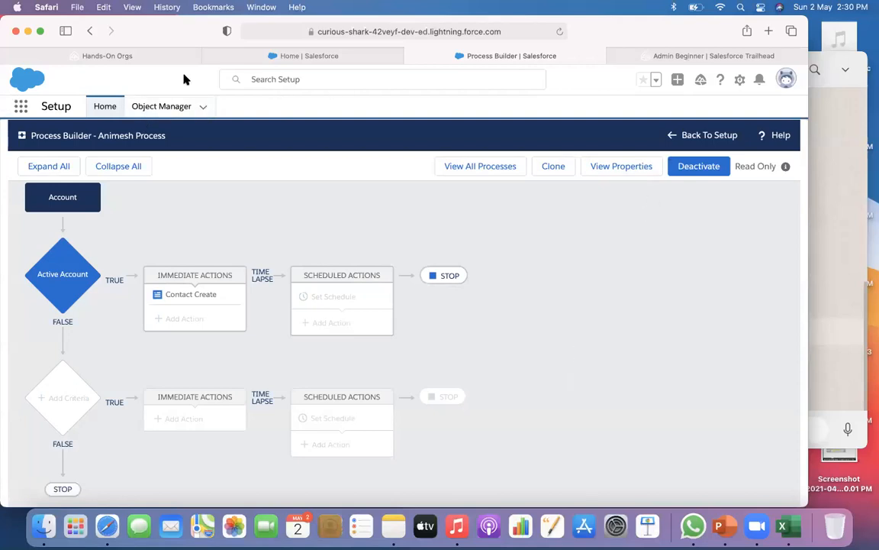
Step: Return to the Sales app and display the All Accounts list view
{"action": "left_click", "coordinate": [258, 60]}
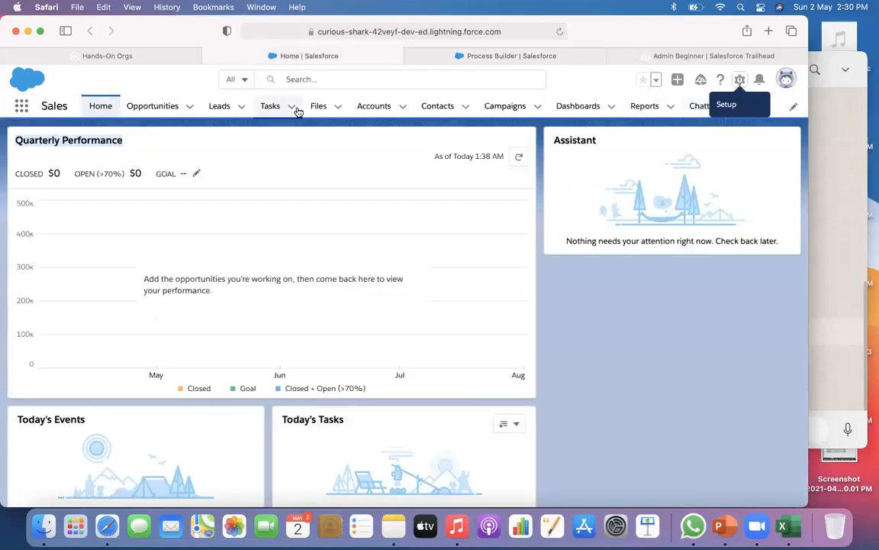
{"action": "left_click", "coordinate": [373, 108]}
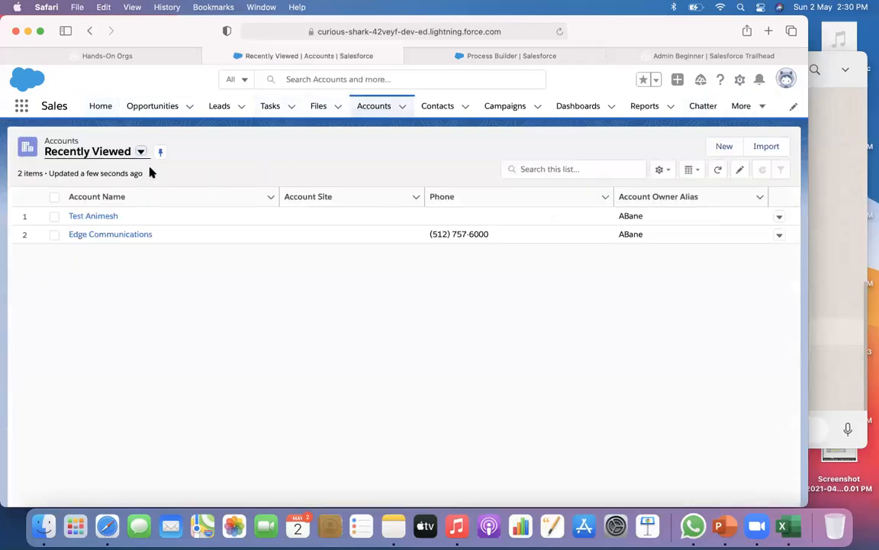
{"action": "left_click", "coordinate": [141, 152]}
{"action": "left_click", "coordinate": [74, 194]}
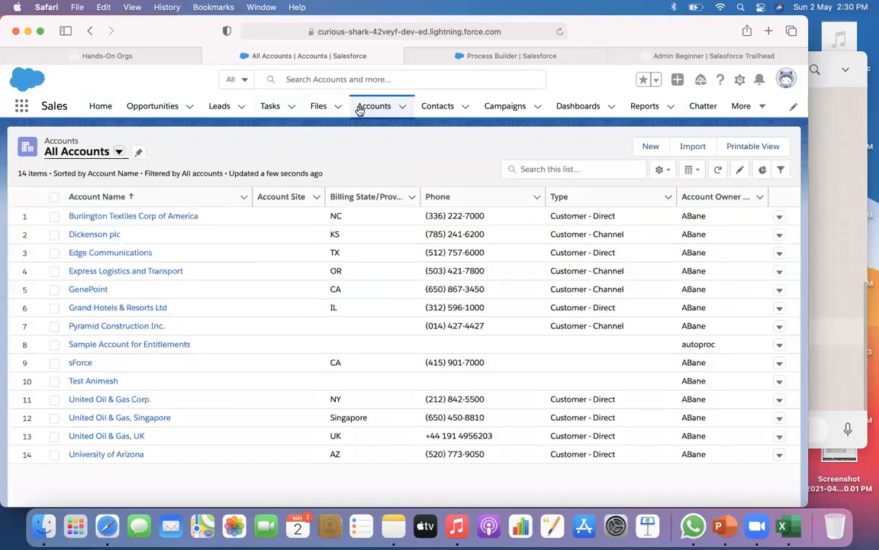
Step: Display the All Contacts list view and look through the existing contacts
{"action": "left_click", "coordinate": [442, 113]}
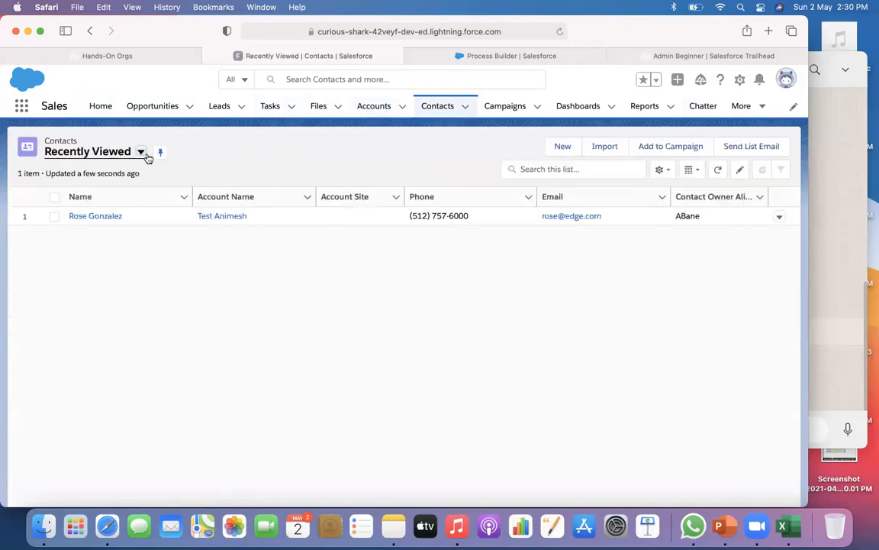
{"action": "left_click", "coordinate": [142, 153]}
{"action": "left_click", "coordinate": [92, 193]}
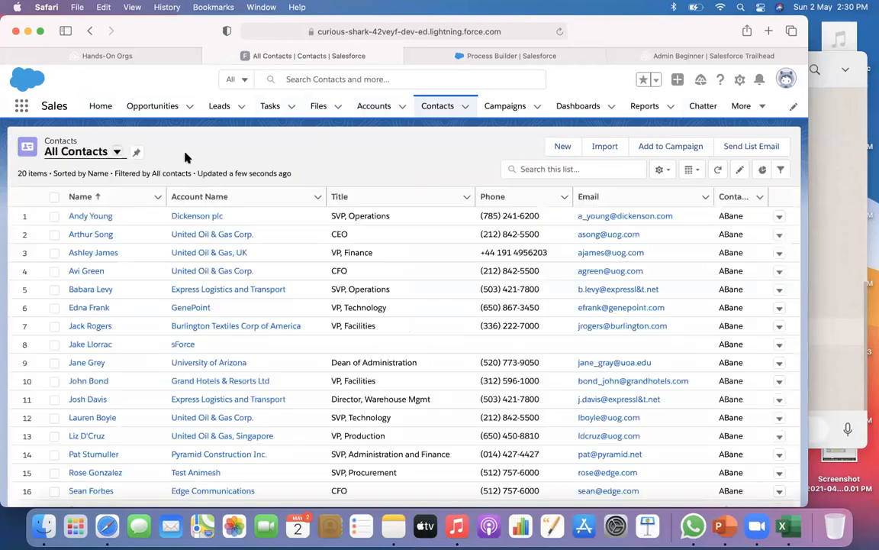
{"action": "scroll", "coordinate": [211, 329], "scroll_direction": "down", "scroll_amount": 3}
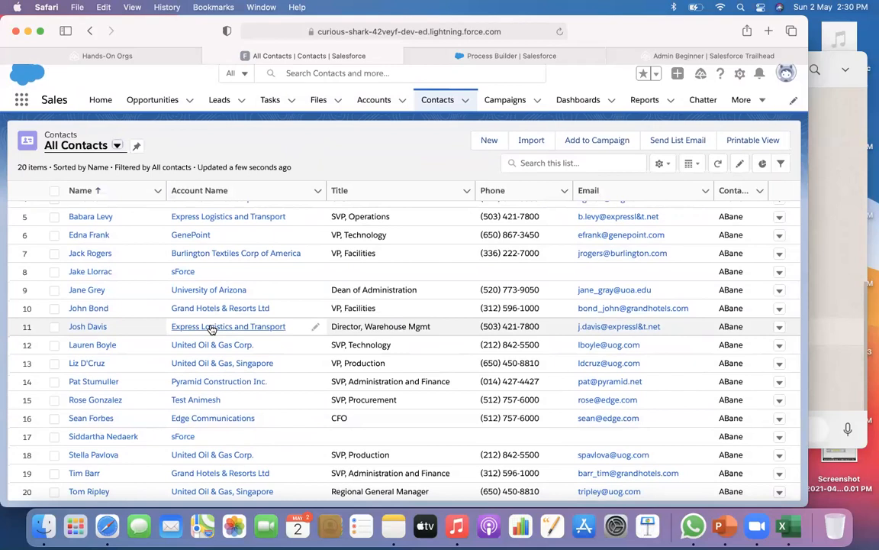
{"action": "scroll", "coordinate": [211, 328], "scroll_direction": "up", "scroll_amount": 3}
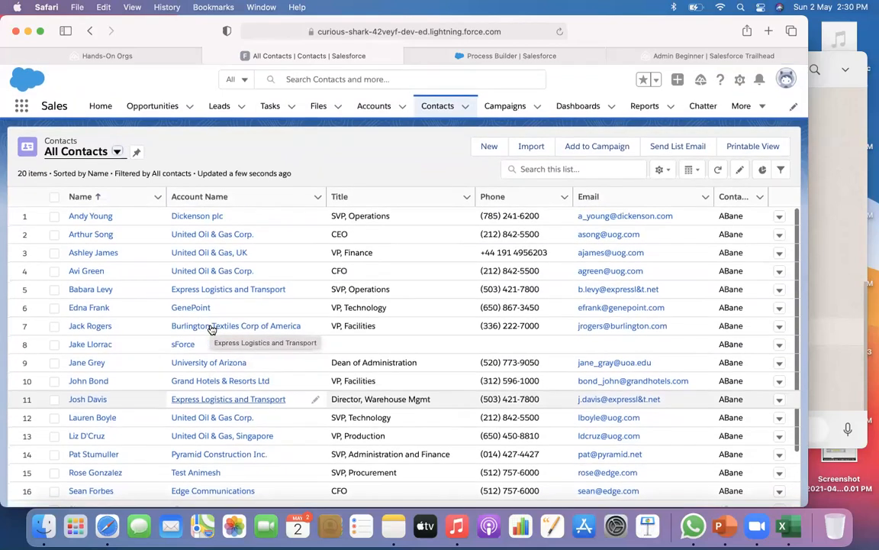
Step: Start a new account with the account name "Process Builder Test"
{"action": "left_click", "coordinate": [403, 112]}
{"action": "left_click", "coordinate": [391, 132]}
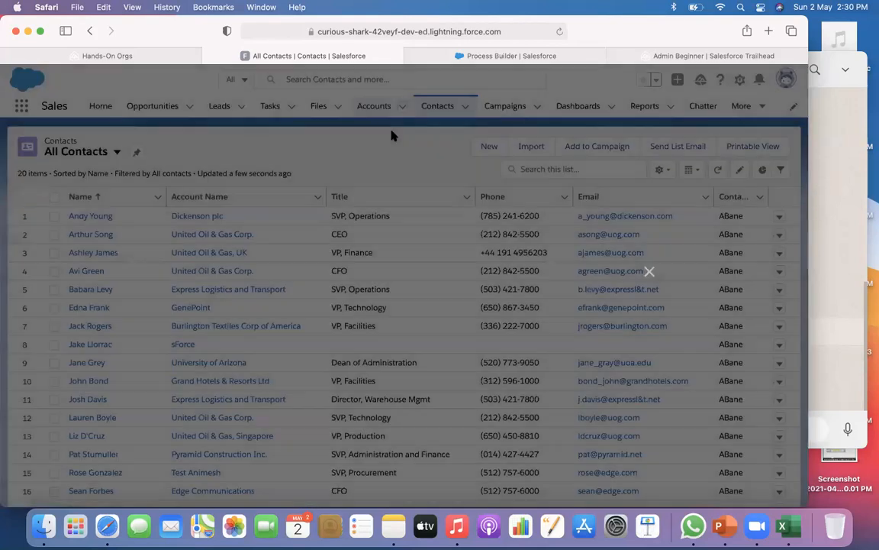
{"action": "left_click", "coordinate": [255, 223]}
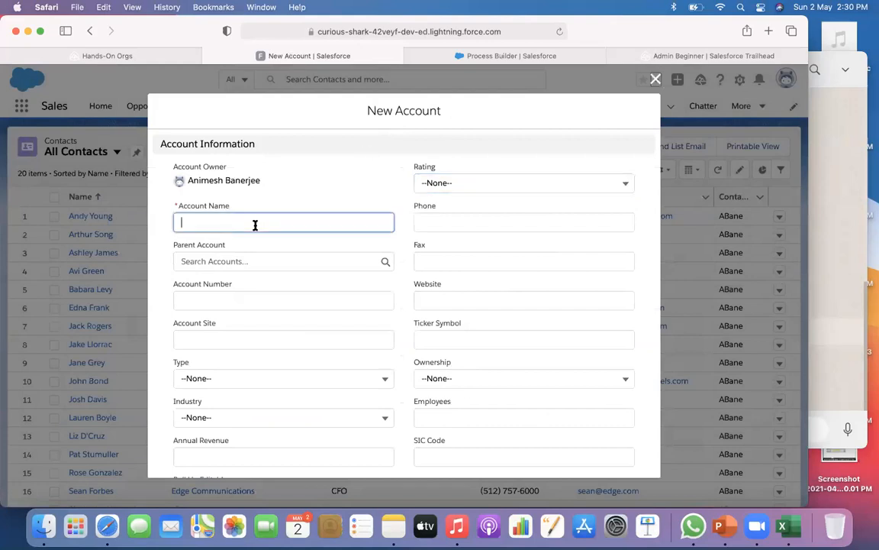
{"action": "type", "text": "Process Builder Test"}
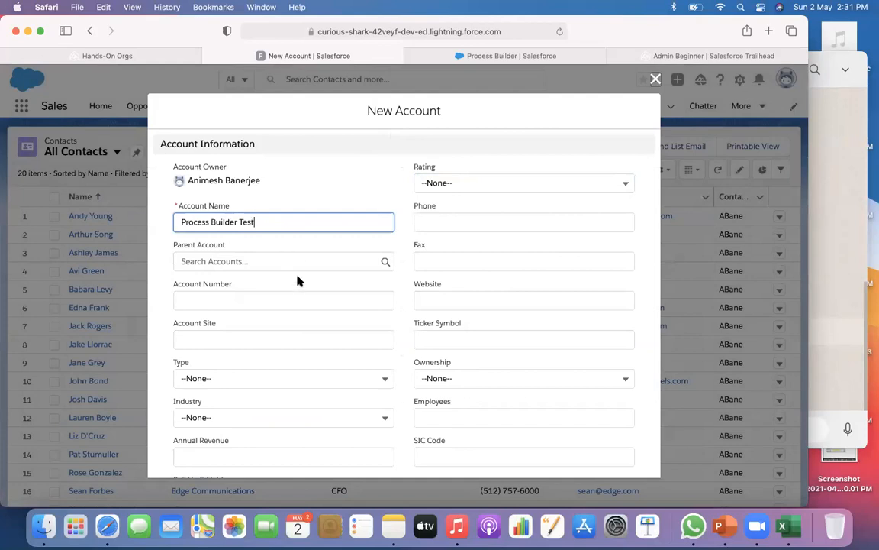
Step: Set the new account's Active field to Yes and save the account
{"action": "scroll", "coordinate": [296, 281], "scroll_direction": "down", "scroll_amount": 5}
{"action": "scroll", "coordinate": [297, 279], "scroll_direction": "down", "scroll_amount": 5}
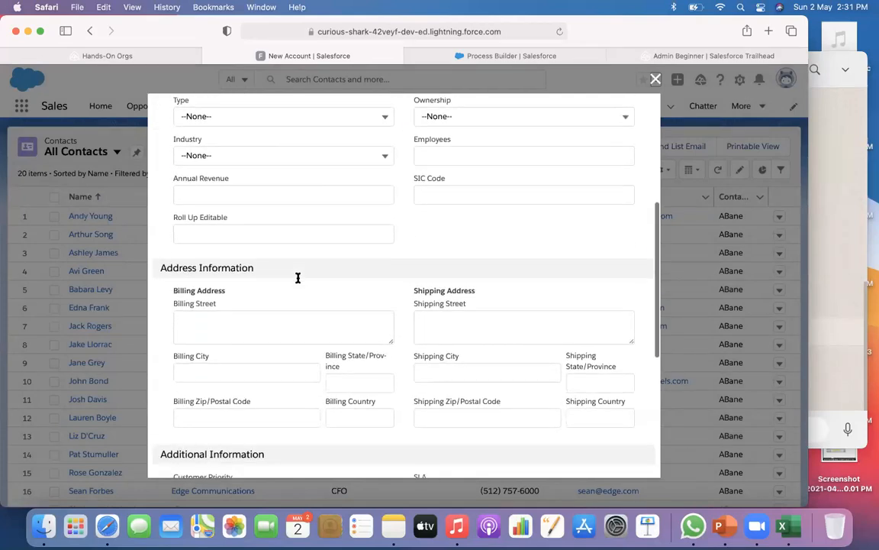
{"action": "left_click", "coordinate": [272, 388]}
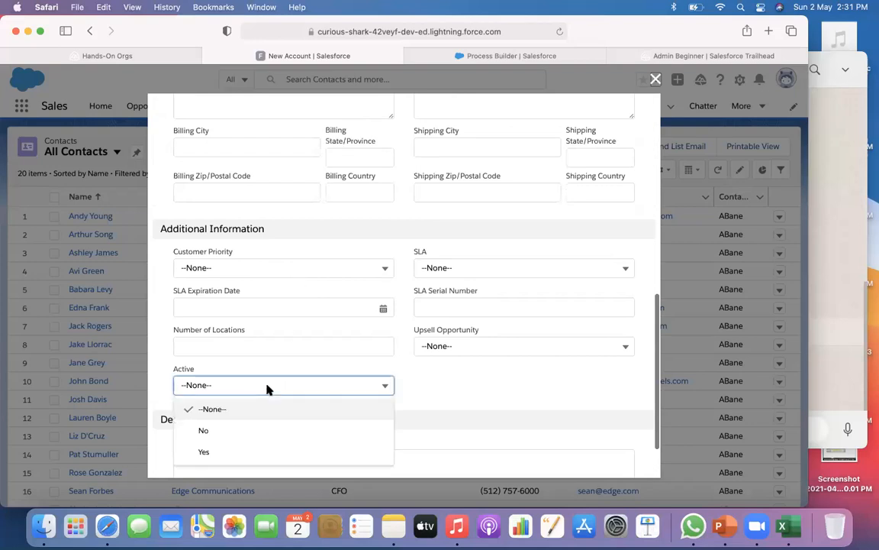
{"action": "left_click", "coordinate": [222, 455]}
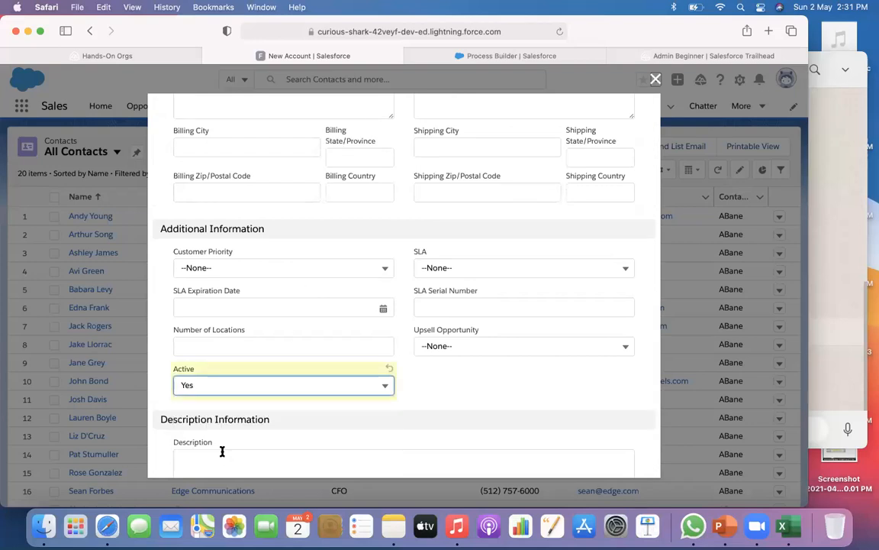
{"action": "scroll", "coordinate": [436, 408], "scroll_direction": "down", "scroll_amount": 2}
{"action": "left_click", "coordinate": [461, 458]}
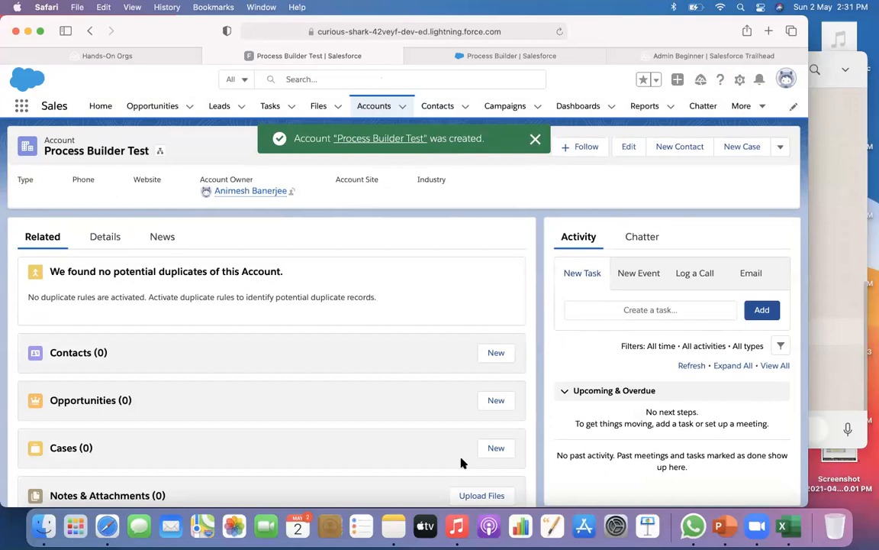
Step: Check the Process Builder Test account's related lists and its detail fields
{"action": "scroll", "coordinate": [461, 461], "scroll_direction": "down", "scroll_amount": 5}
{"action": "scroll", "coordinate": [461, 461], "scroll_direction": "up", "scroll_amount": 5}
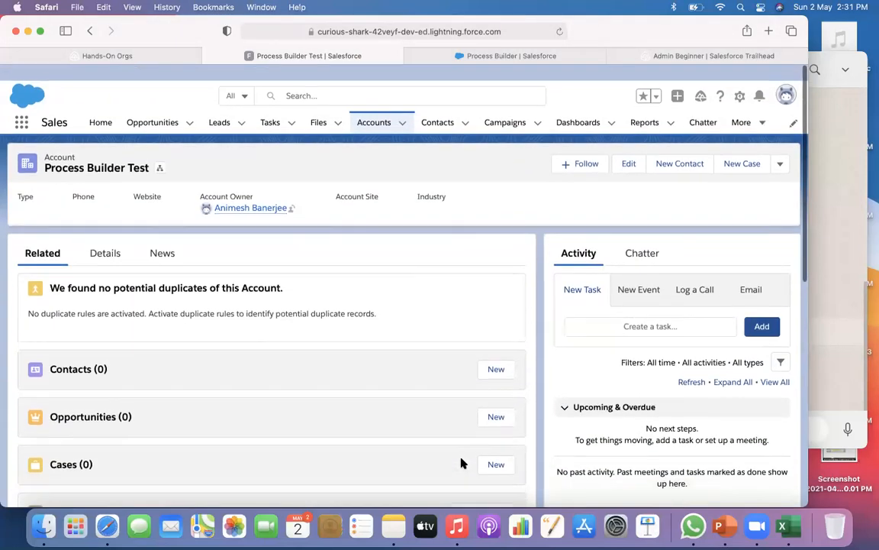
{"action": "left_click", "coordinate": [105, 238]}
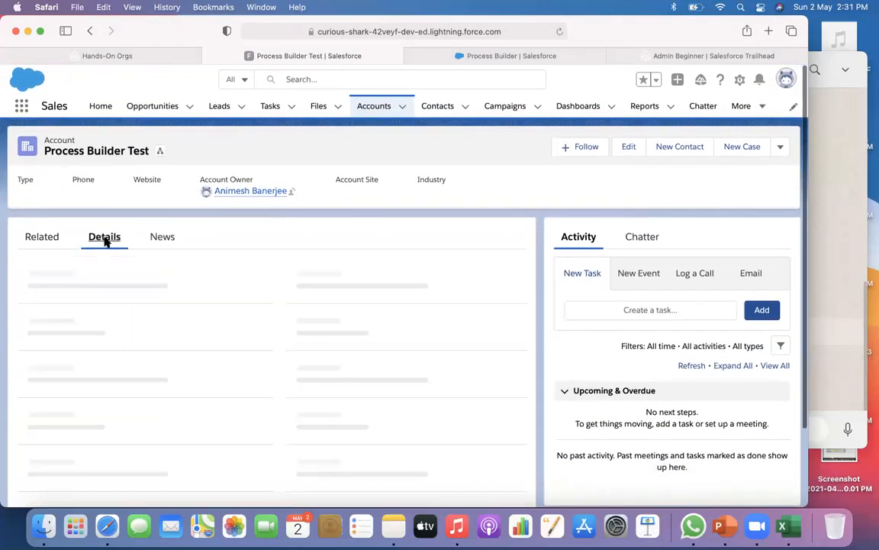
{"action": "scroll", "coordinate": [277, 233], "scroll_direction": "down", "scroll_amount": 1}
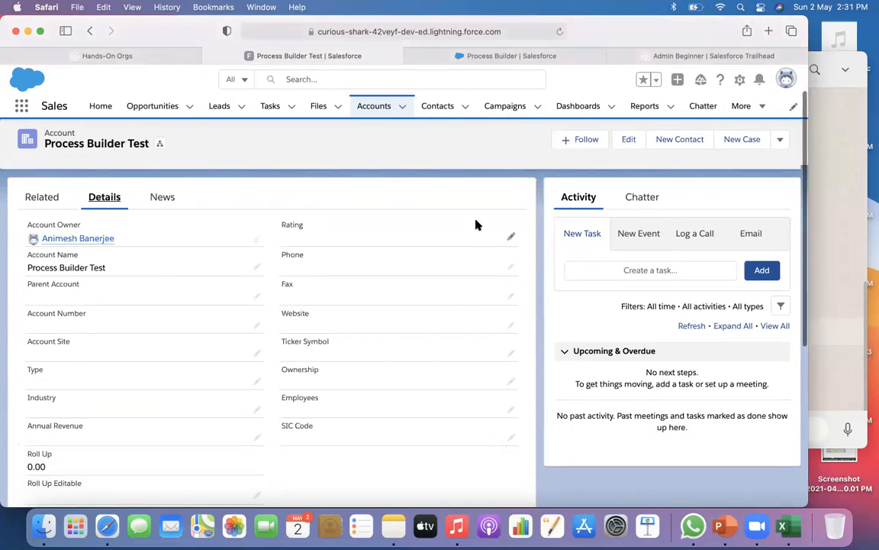
{"action": "scroll", "coordinate": [475, 222], "scroll_direction": "down", "scroll_amount": 4}
{"action": "scroll", "coordinate": [475, 222], "scroll_direction": "up", "scroll_amount": 5}
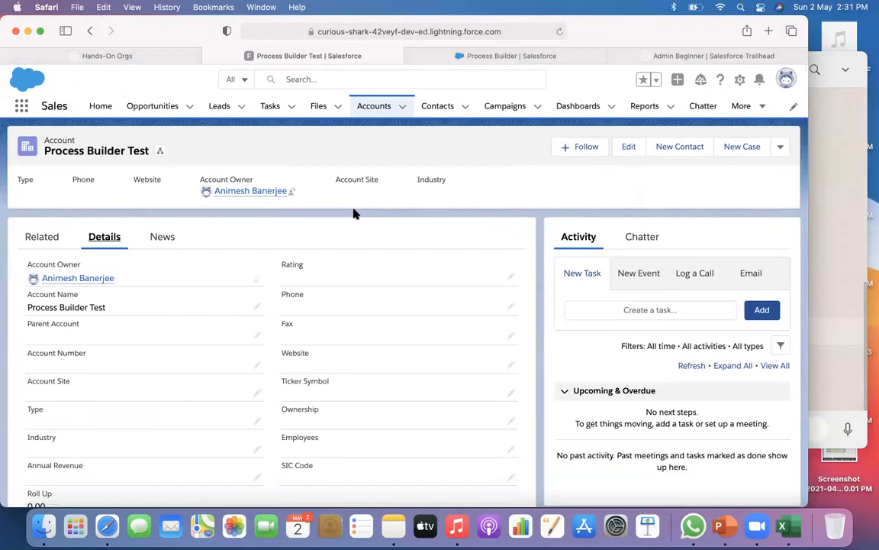
Step: Review the process's Active Account criteria and Contact Create action, and go back to Setup
{"action": "left_click", "coordinate": [564, 59]}
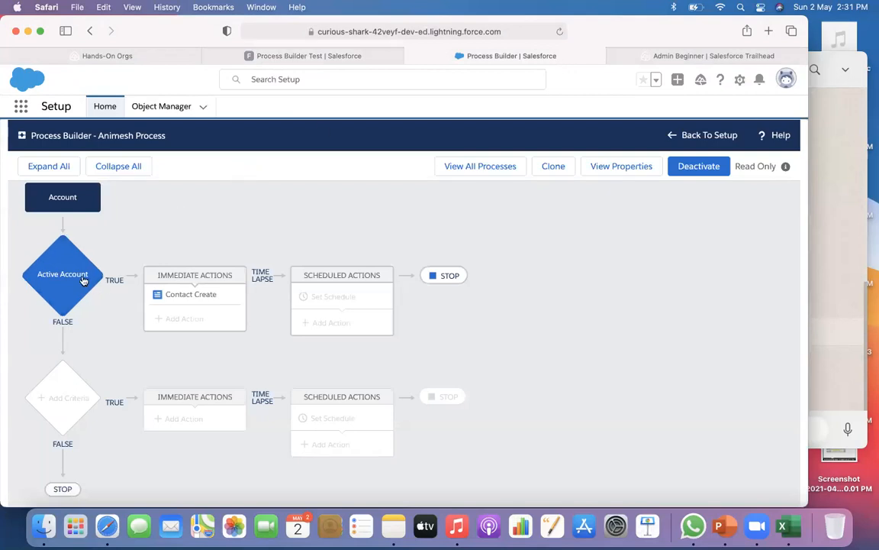
{"action": "left_click", "coordinate": [56, 280]}
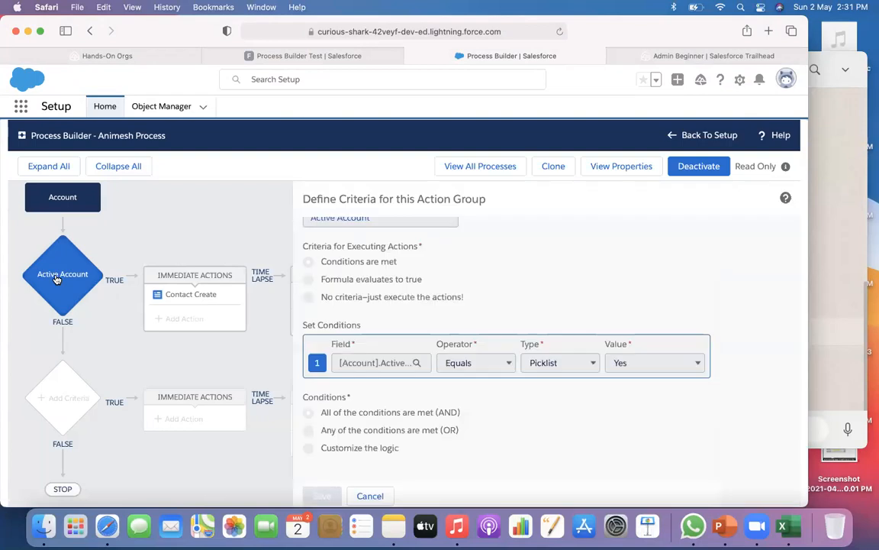
{"action": "scroll", "coordinate": [437, 256], "scroll_direction": "up", "scroll_amount": 2}
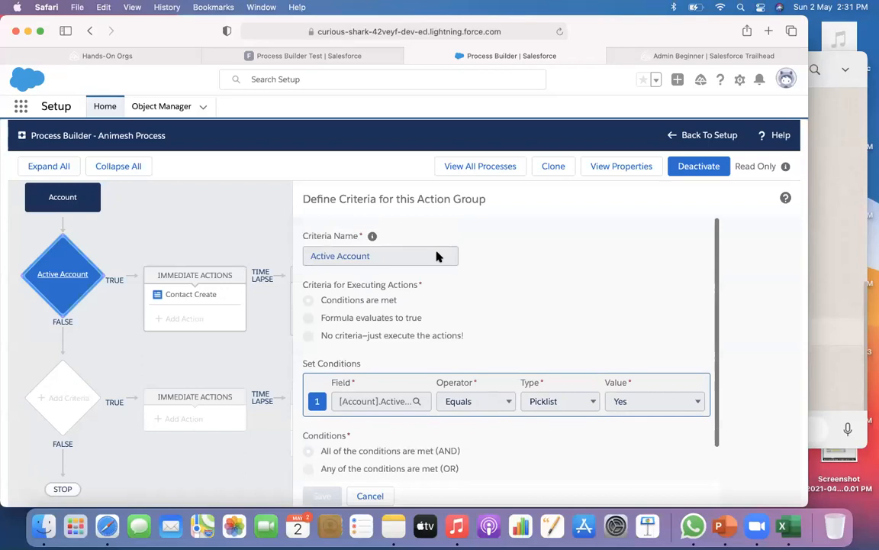
{"action": "left_click", "coordinate": [203, 298]}
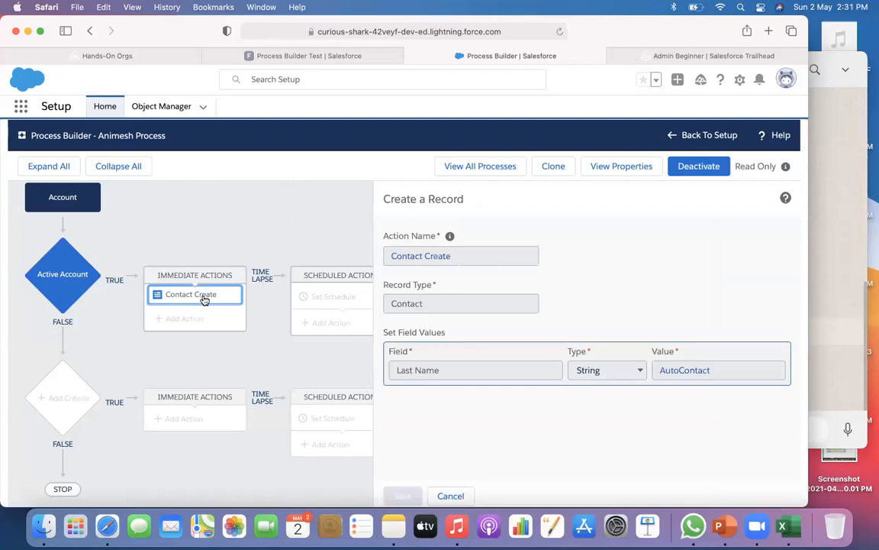
{"action": "left_click", "coordinate": [706, 135]}
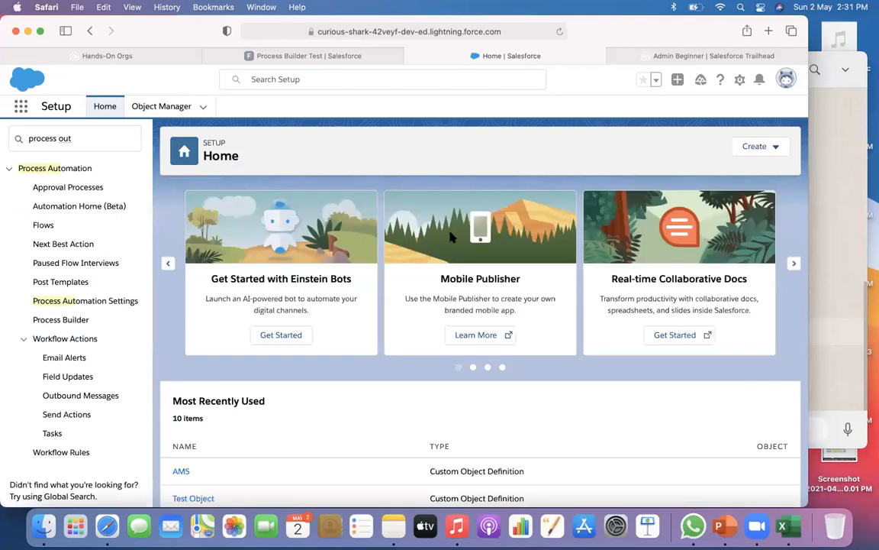
Step: Reload the Process Builder Test account page and check its related lists for a new contact
{"action": "left_click", "coordinate": [620, 60]}
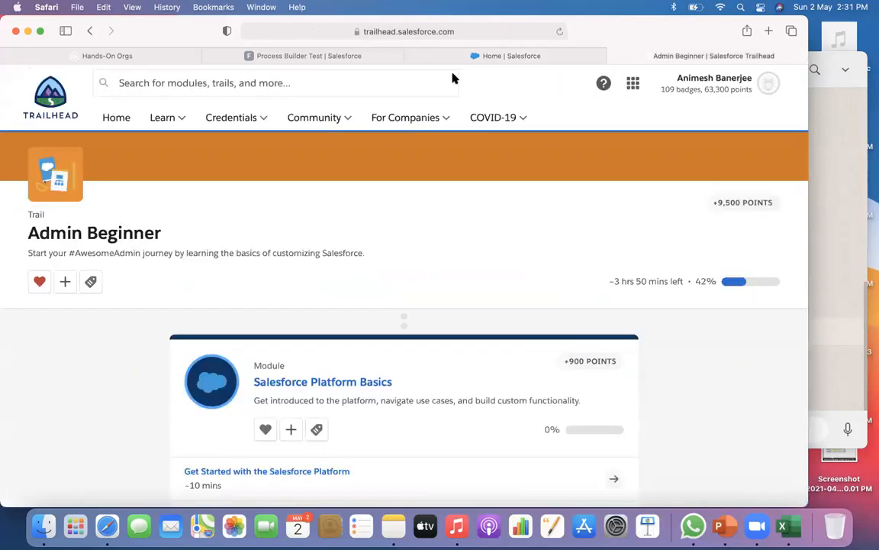
{"action": "left_click", "coordinate": [243, 56]}
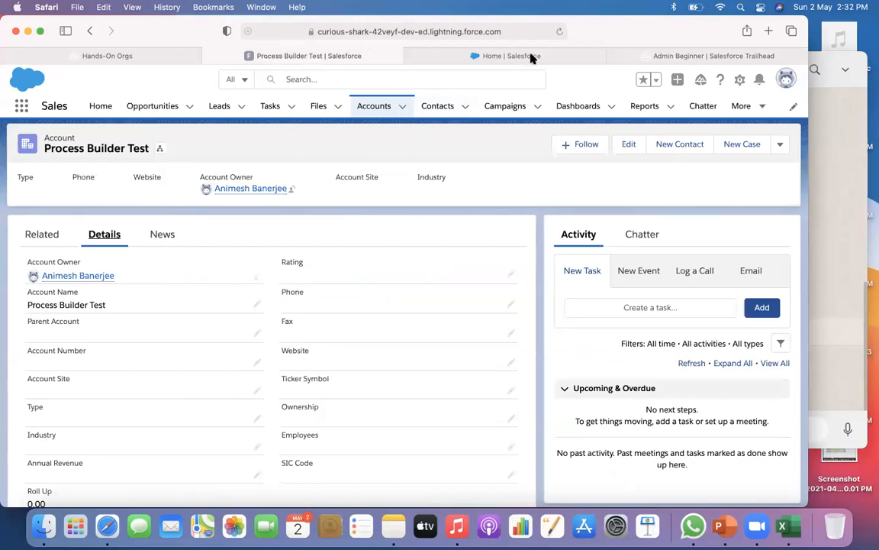
{"action": "left_click", "coordinate": [560, 31]}
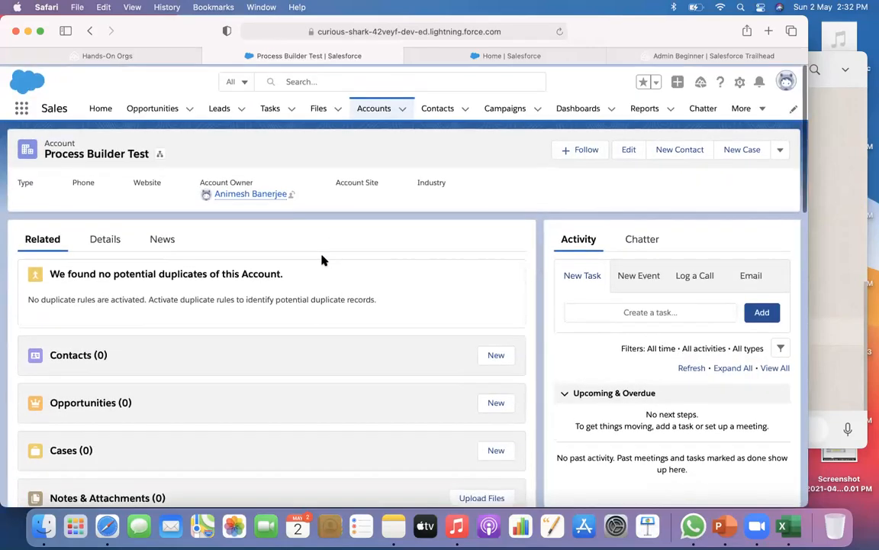
{"action": "scroll", "coordinate": [275, 250], "scroll_direction": "down", "scroll_amount": 5}
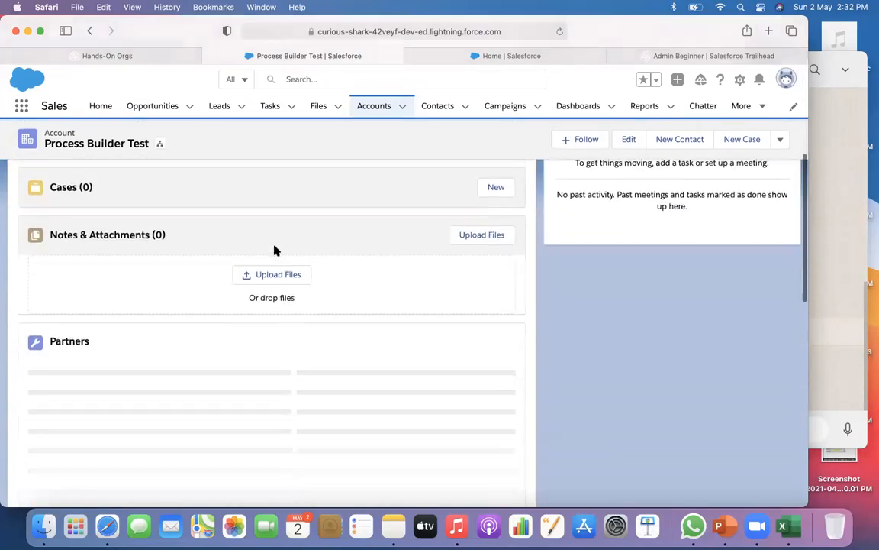
{"action": "scroll", "coordinate": [275, 250], "scroll_direction": "up", "scroll_amount": 5}
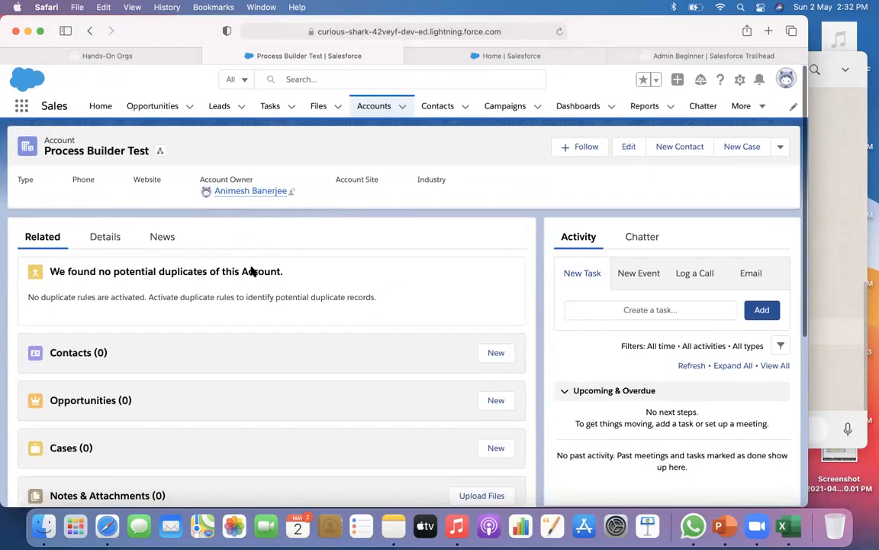
Step: Close the Admin Beginner and Process Builder Test browser tabs, and return to the Salesforce Setup page
{"action": "left_click", "coordinate": [578, 56]}
{"action": "left_click", "coordinate": [711, 56]}
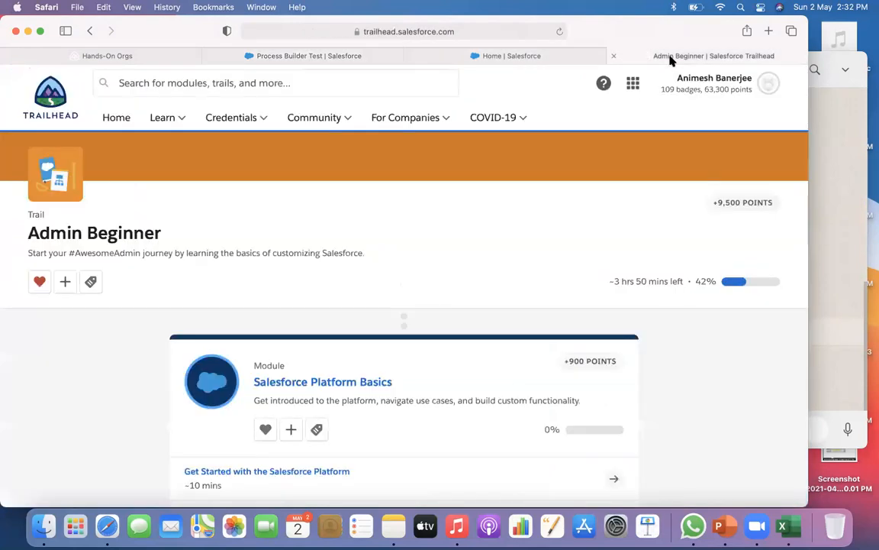
{"action": "left_click", "coordinate": [613, 56]}
{"action": "left_click", "coordinate": [374, 56]}
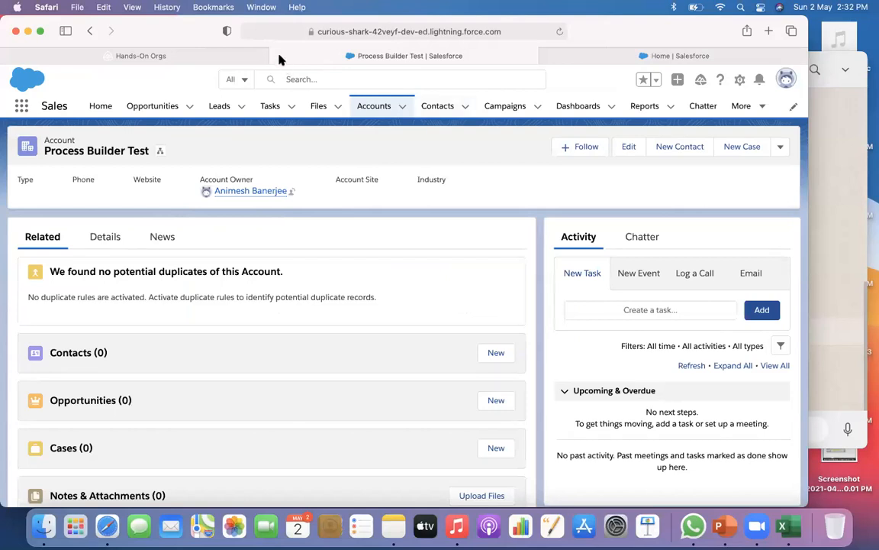
{"action": "left_click", "coordinate": [277, 56]}
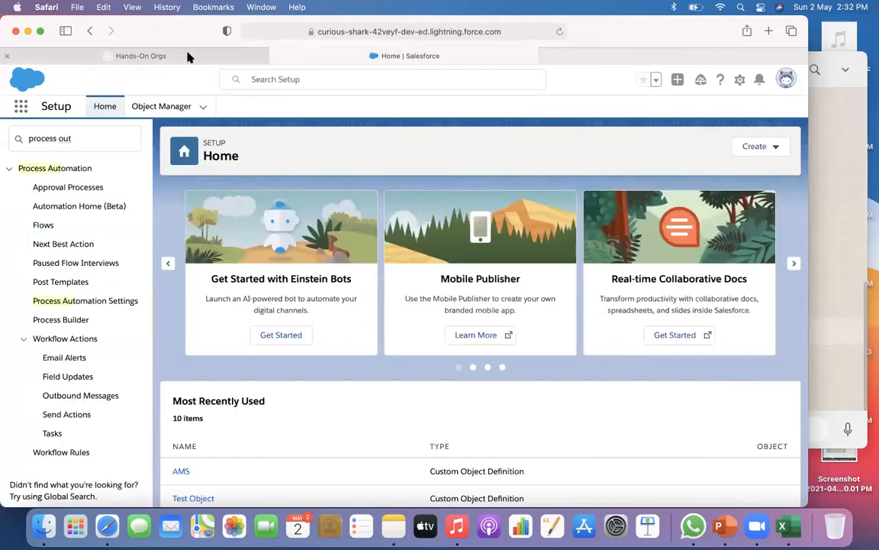
{"action": "left_click", "coordinate": [177, 58]}
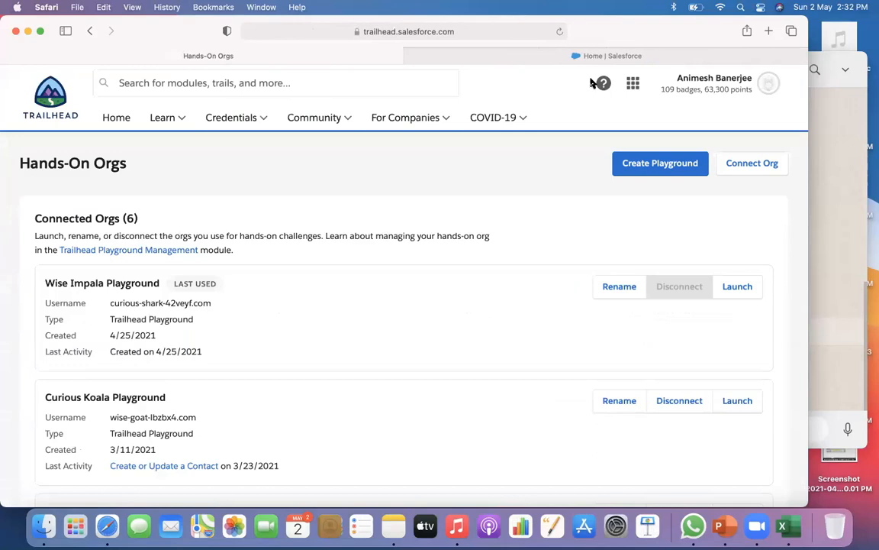
{"action": "left_click", "coordinate": [604, 56]}
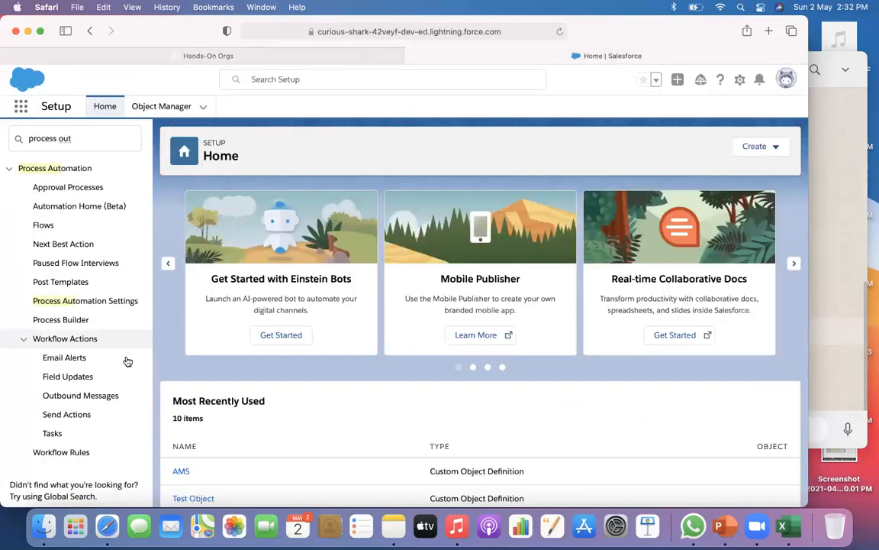
Step: Review the account process's criteria, start condition and Contact Create action in Process Builder, and go back to Setup
{"action": "left_click", "coordinate": [81, 319]}
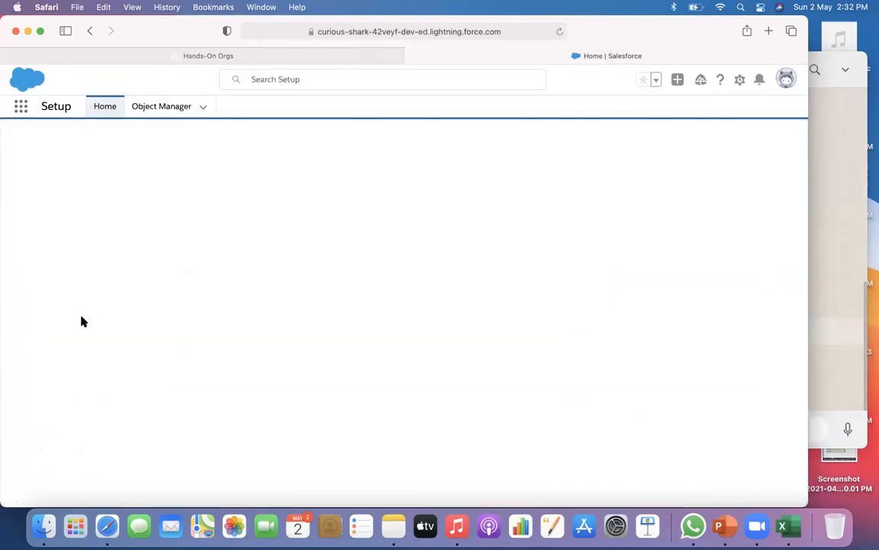
{"action": "left_click", "coordinate": [96, 236]}
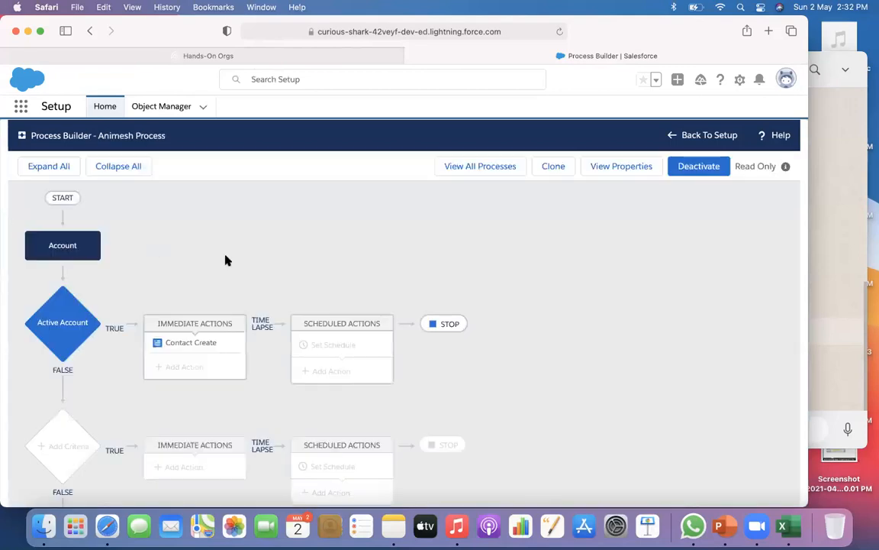
{"action": "left_click", "coordinate": [56, 324]}
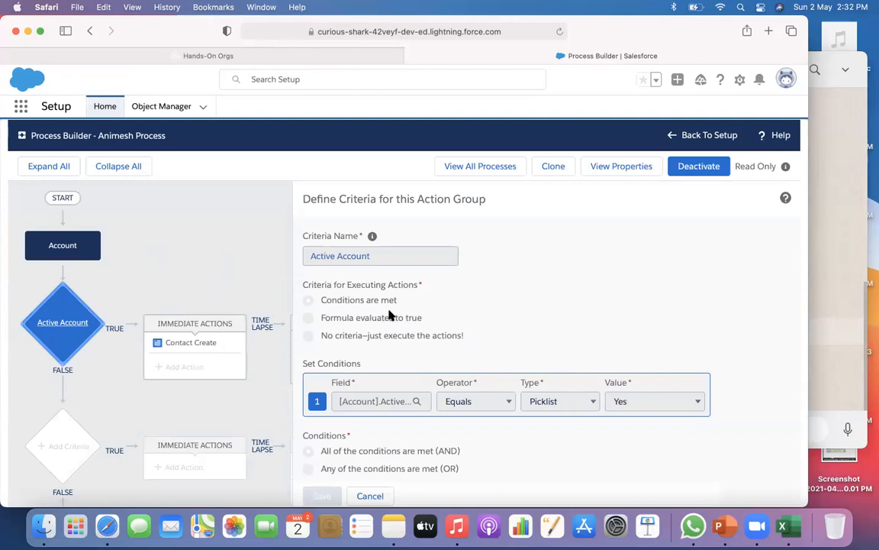
{"action": "left_click", "coordinate": [73, 249]}
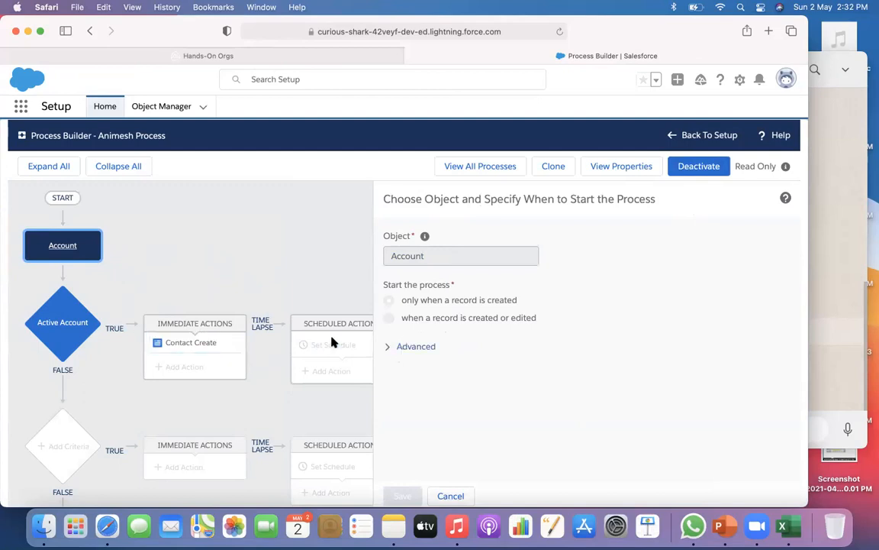
{"action": "left_click", "coordinate": [173, 343]}
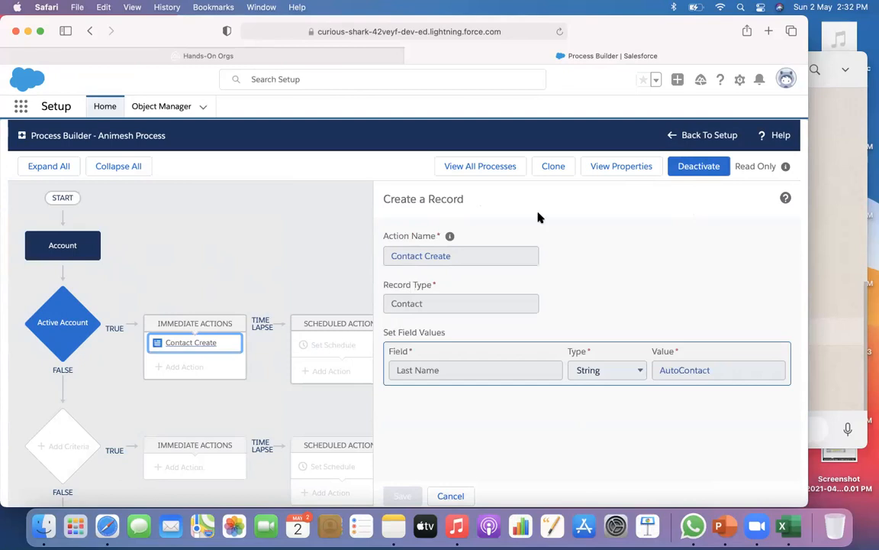
{"action": "left_click", "coordinate": [672, 138]}
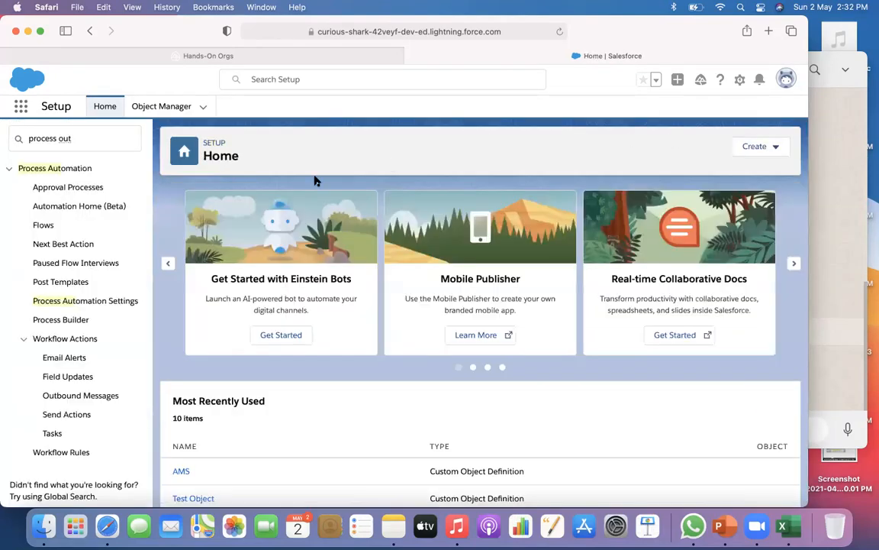
Step: Switch from Setup to the Sales app
{"action": "left_click", "coordinate": [224, 55]}
{"action": "left_click", "coordinate": [425, 57]}
{"action": "left_click", "coordinate": [20, 111]}
{"action": "left_click", "coordinate": [20, 112]}
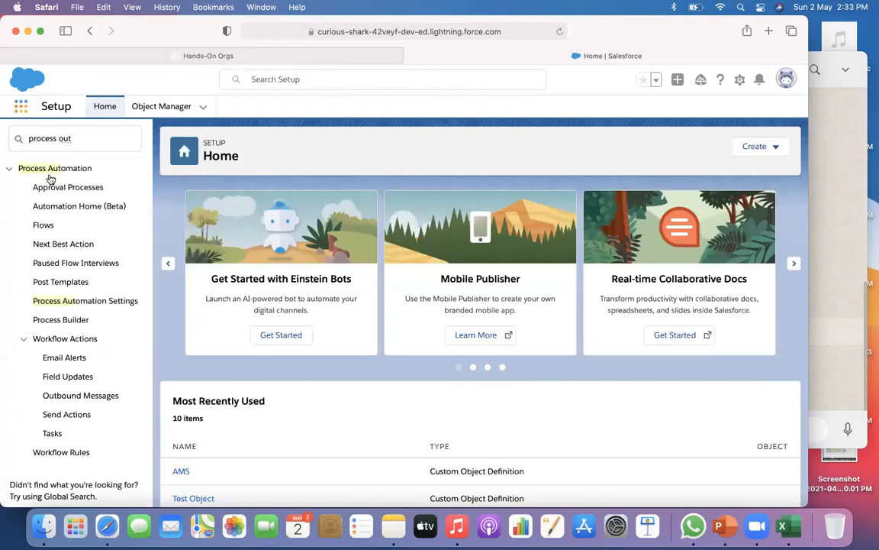
{"action": "left_click", "coordinate": [20, 107]}
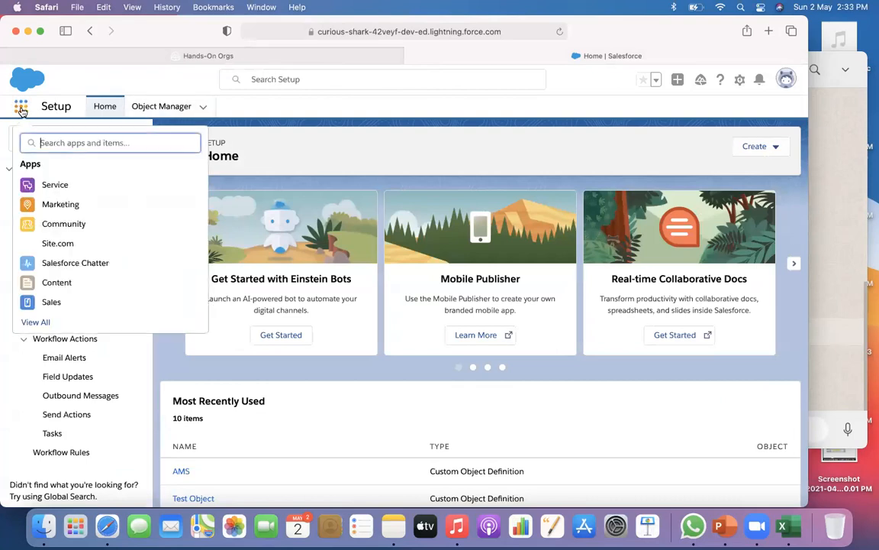
{"action": "left_click", "coordinate": [49, 303]}
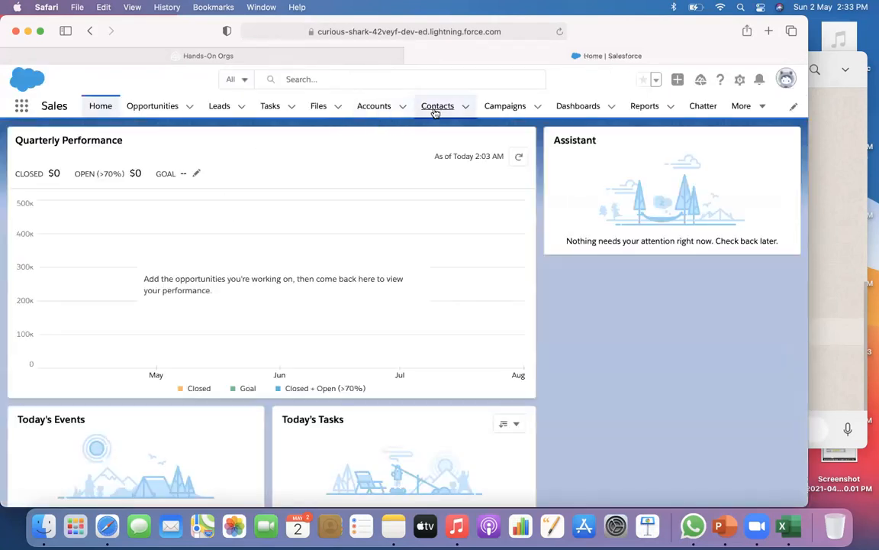
Step: Create a new contact with the last name Test and save it
{"action": "left_click", "coordinate": [435, 111]}
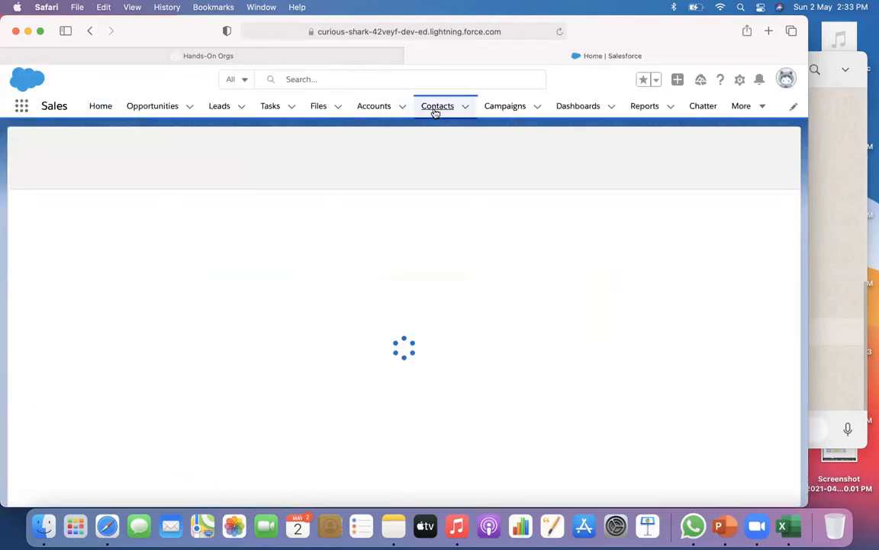
{"action": "left_click", "coordinate": [466, 110]}
{"action": "left_click", "coordinate": [451, 130]}
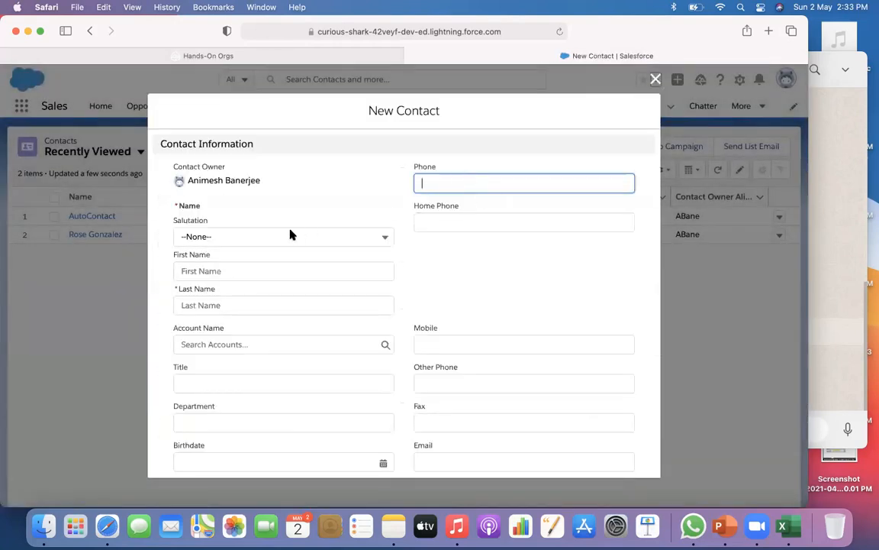
{"action": "left_click", "coordinate": [237, 306]}
{"action": "type", "text": "Test"}
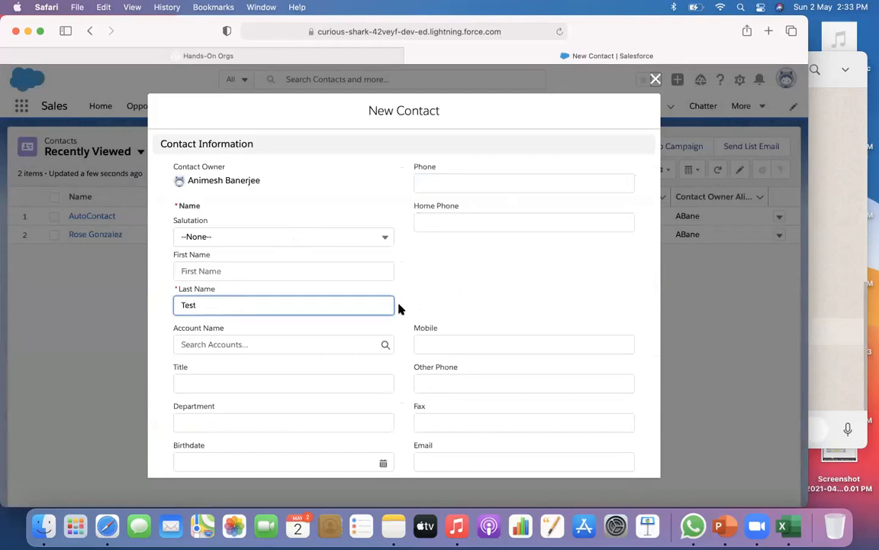
{"action": "scroll", "coordinate": [399, 308], "scroll_direction": "down", "scroll_amount": 10}
{"action": "left_click", "coordinate": [464, 461]}
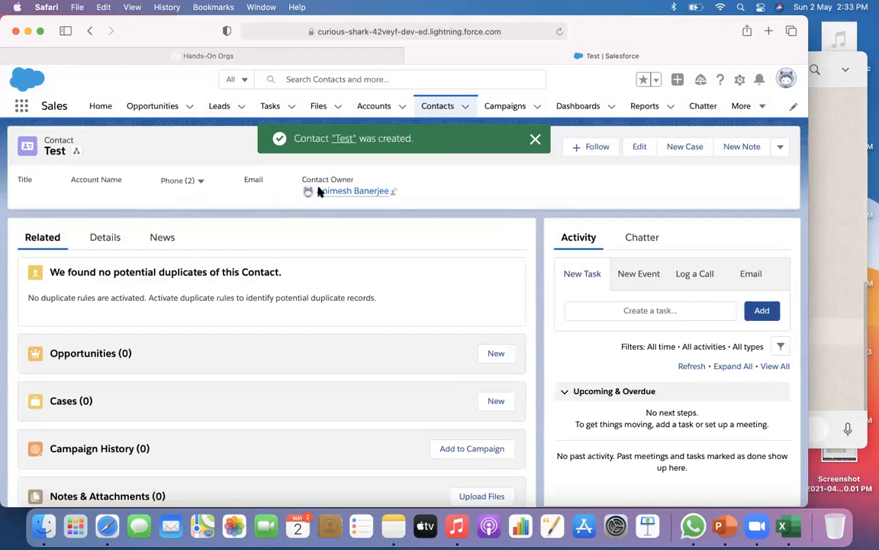
Step: Check the recently viewed contacts and the Process Builder Test account's related lists
{"action": "left_click", "coordinate": [434, 108]}
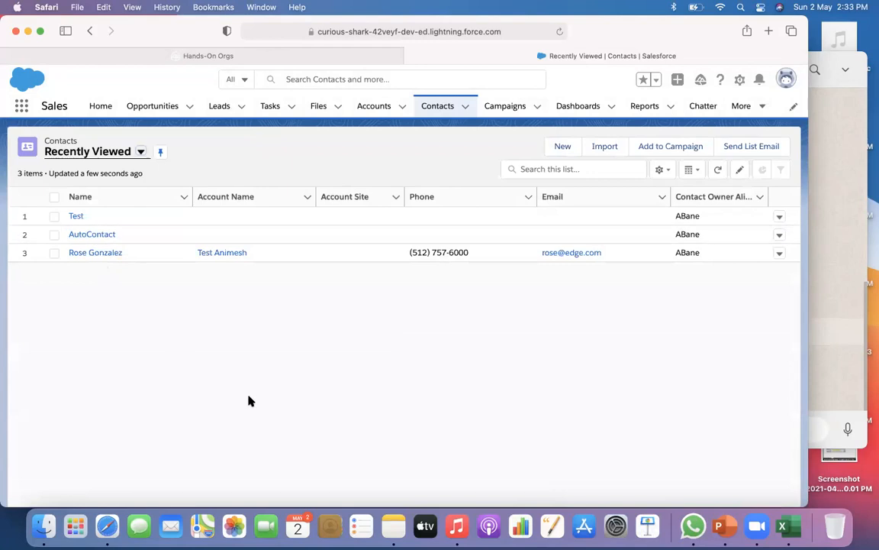
{"action": "left_click", "coordinate": [370, 114]}
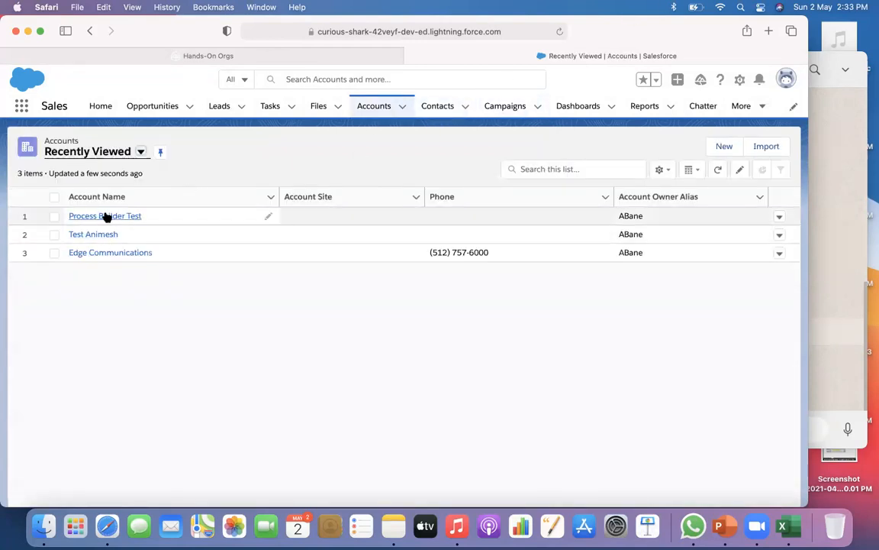
{"action": "left_click", "coordinate": [107, 216]}
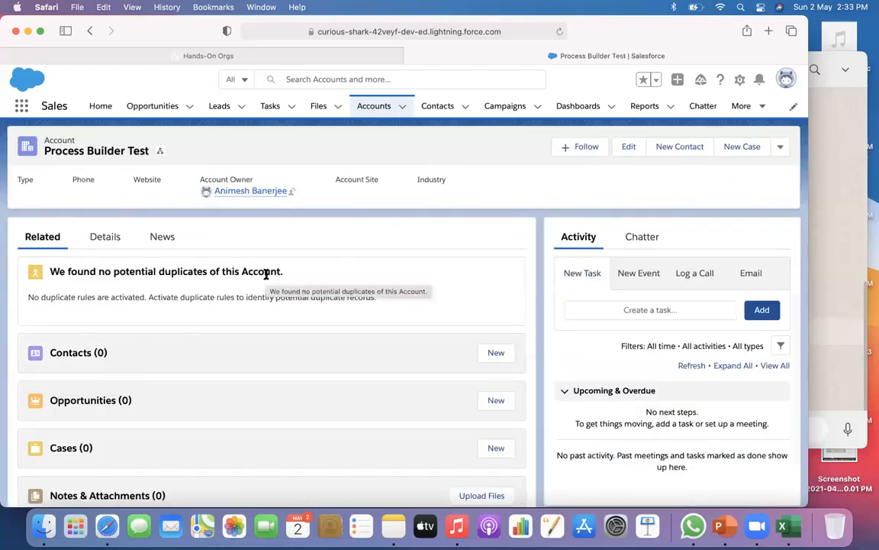
Step: Show the accounts in the All Accounts list view and look for the Process Builder Test record
{"action": "left_click", "coordinate": [376, 107]}
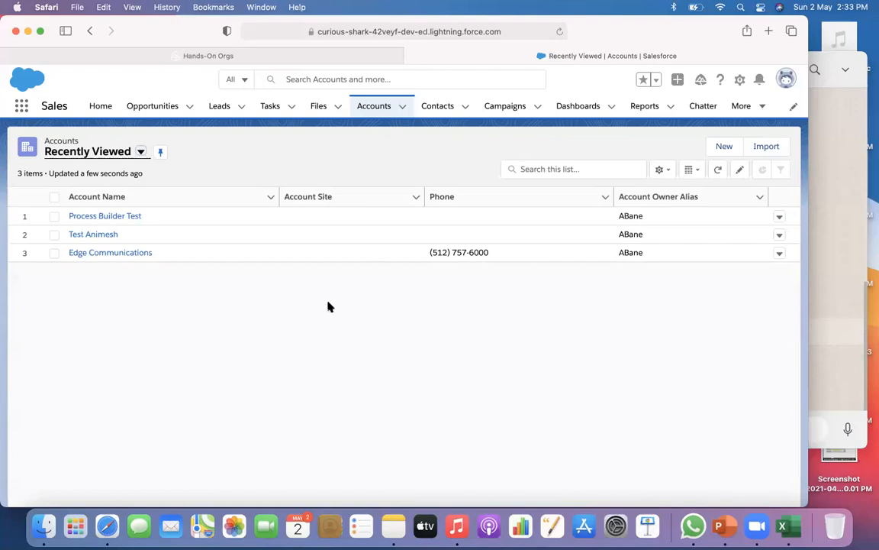
{"action": "left_click", "coordinate": [122, 150]}
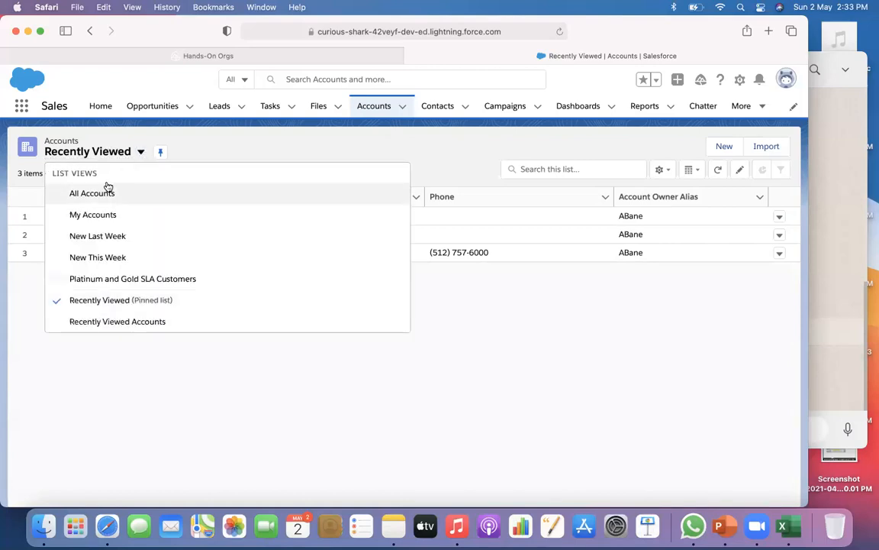
{"action": "left_click", "coordinate": [103, 193]}
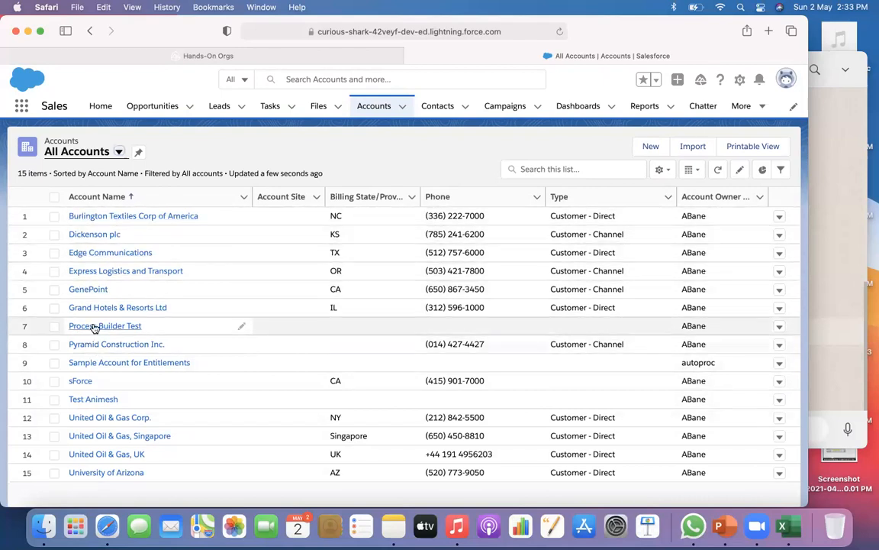
Step: Look through the All Contacts list for the AutoContact record, and recheck the Process Builder Test account's related contacts
{"action": "left_click", "coordinate": [438, 108]}
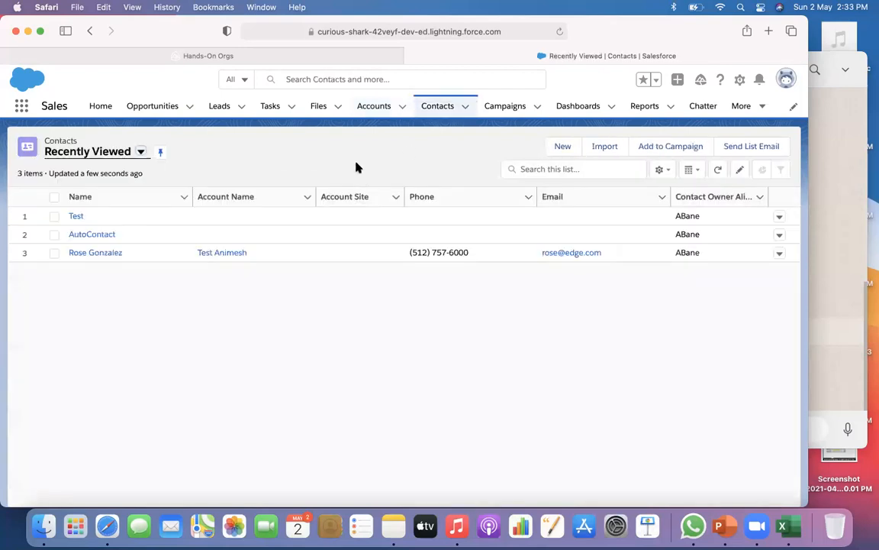
{"action": "left_click", "coordinate": [140, 151]}
{"action": "left_click", "coordinate": [91, 193]}
{"action": "scroll", "coordinate": [177, 237], "scroll_direction": "down", "scroll_amount": 5}
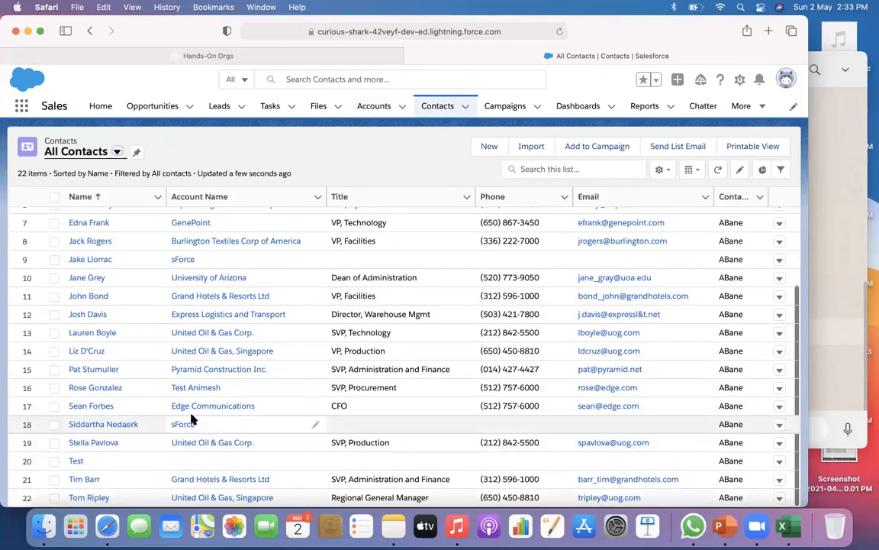
{"action": "scroll", "coordinate": [193, 417], "scroll_direction": "up", "scroll_amount": 5}
{"action": "scroll", "coordinate": [194, 419], "scroll_direction": "down", "scroll_amount": 5}
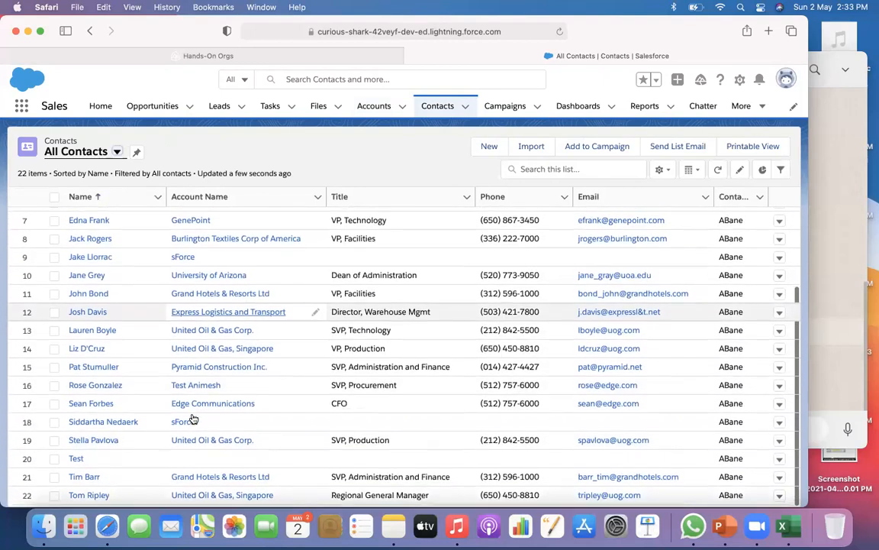
{"action": "scroll", "coordinate": [214, 366], "scroll_direction": "up", "scroll_amount": 5}
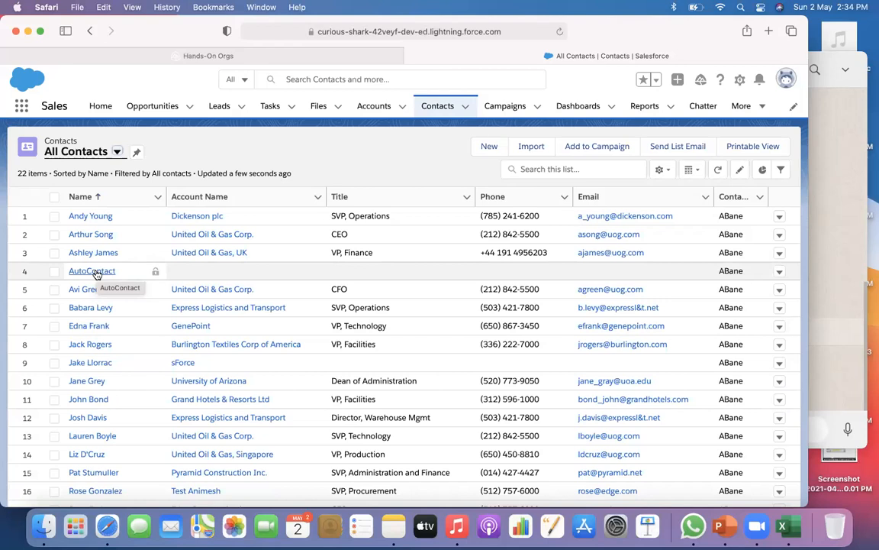
{"action": "left_click", "coordinate": [372, 111]}
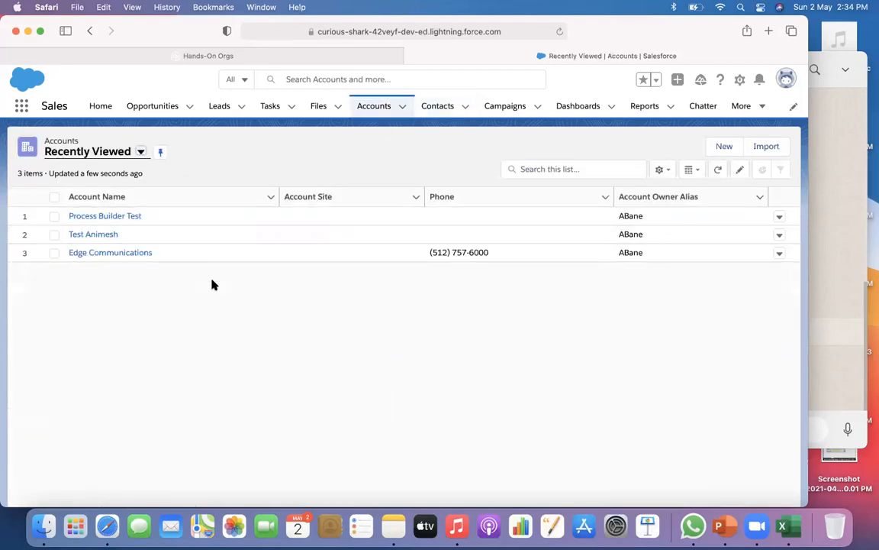
{"action": "left_click", "coordinate": [106, 216]}
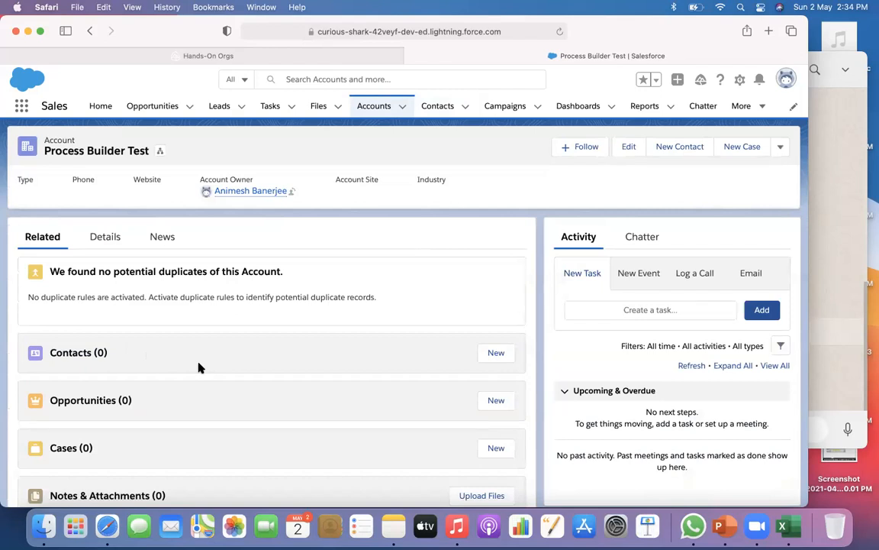
Step: Set the AutoContact contact's account to Process Builder Test, save the change, and open that account's related lists
{"action": "left_click", "coordinate": [433, 109]}
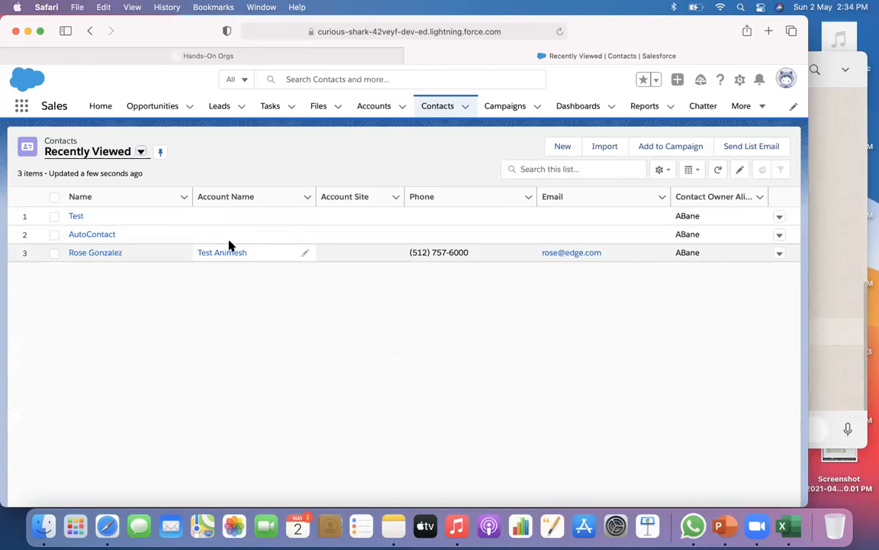
{"action": "left_click", "coordinate": [305, 235]}
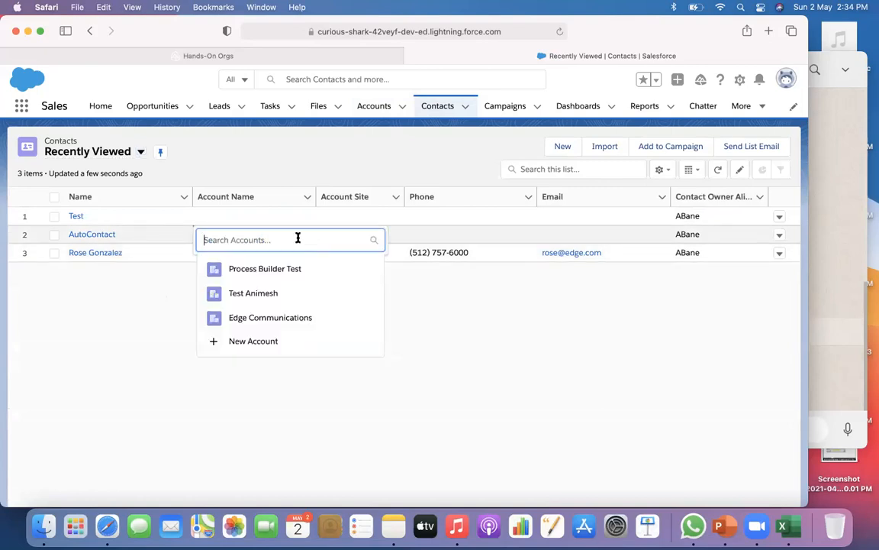
{"action": "left_click", "coordinate": [260, 272]}
{"action": "left_click", "coordinate": [431, 491]}
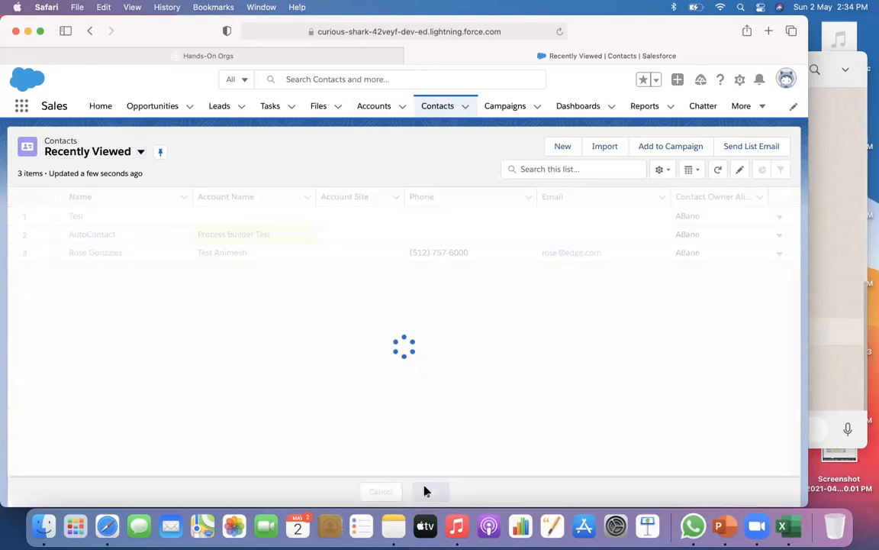
{"action": "left_click", "coordinate": [374, 106]}
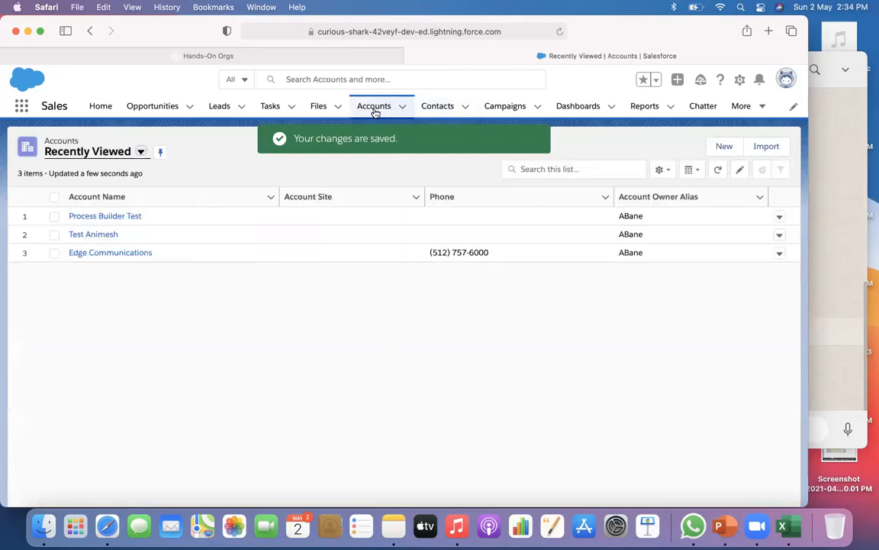
{"action": "left_click", "coordinate": [102, 216]}
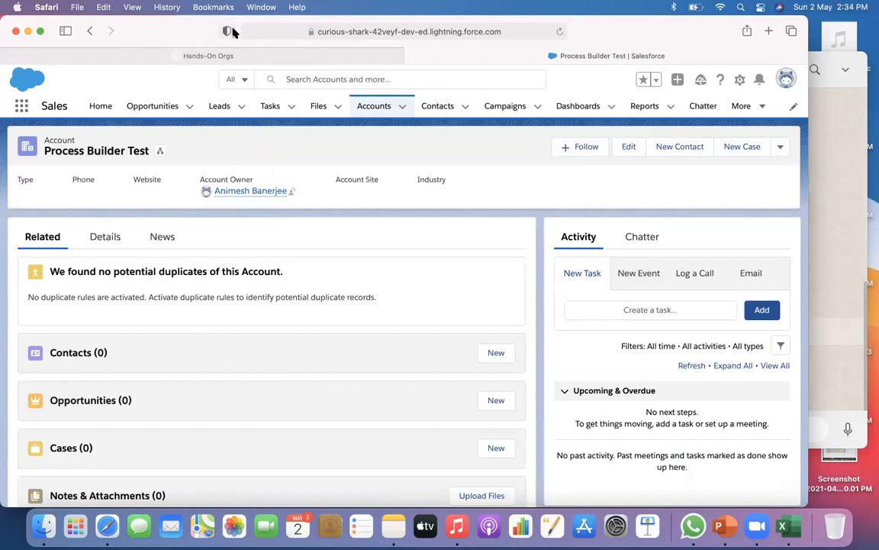
Step: Reload the Process Builder Test account page, and find Process Builder in Setup by searching for "process"
{"action": "left_click", "coordinate": [560, 31]}
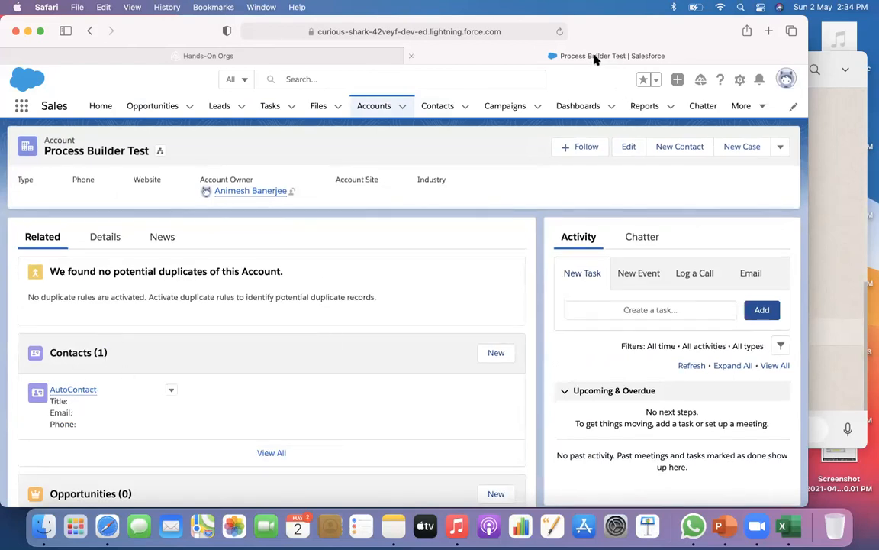
{"action": "left_click", "coordinate": [740, 80]}
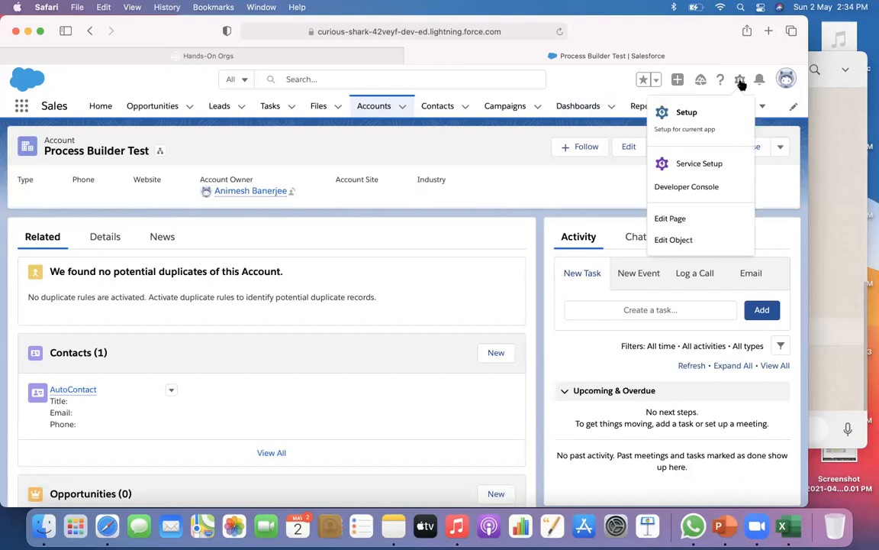
{"action": "left_click", "coordinate": [685, 130]}
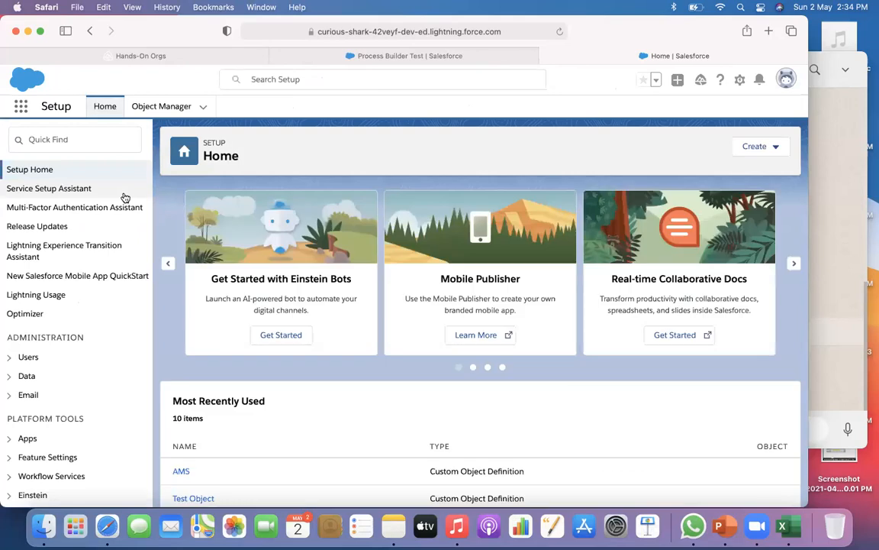
{"action": "left_click", "coordinate": [72, 140]}
{"action": "type", "text": "process"}
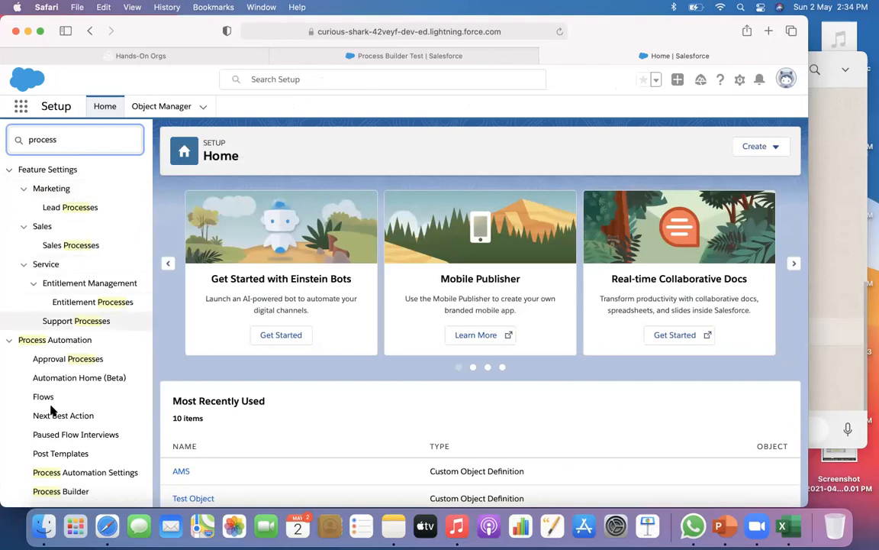
{"action": "left_click", "coordinate": [60, 491]}
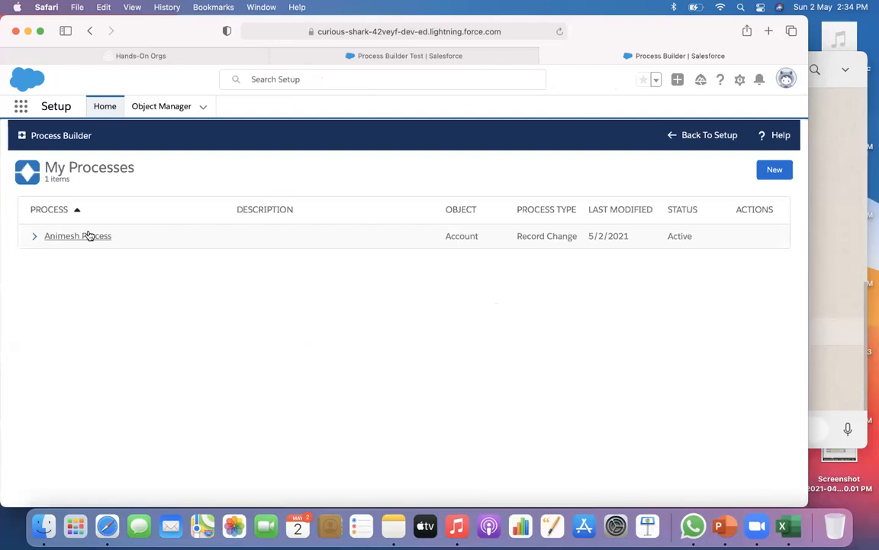
Step: Examine the Contact Create action's field values in the active Account process, and return to Setup
{"action": "left_click", "coordinate": [88, 236]}
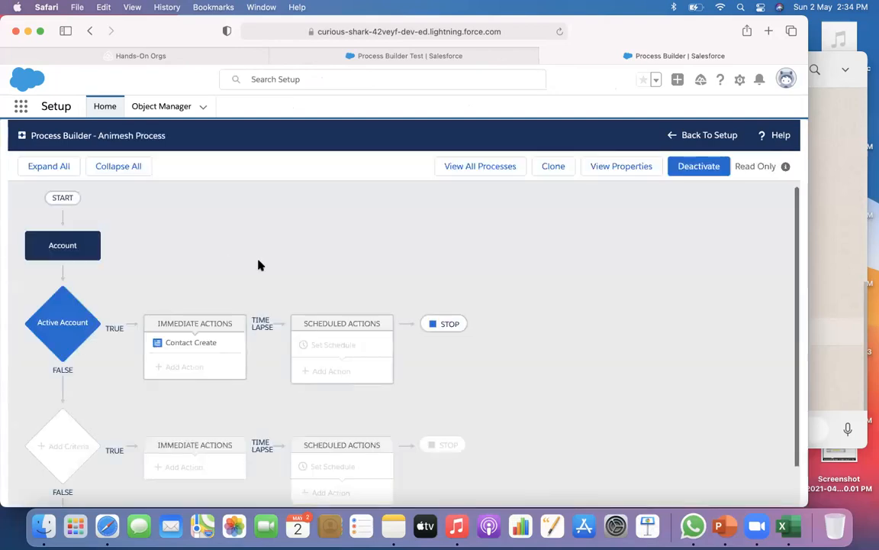
{"action": "scroll", "coordinate": [258, 265], "scroll_direction": "up", "scroll_amount": 2}
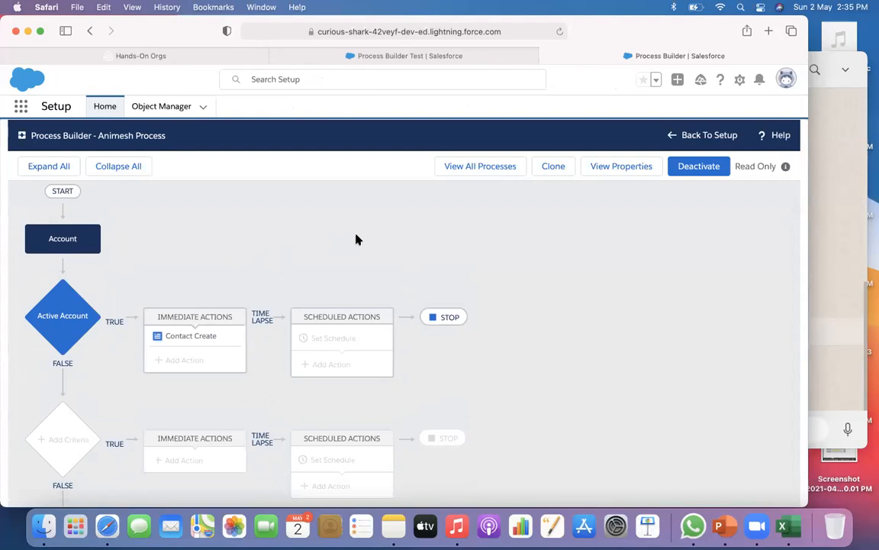
{"action": "left_click", "coordinate": [189, 339]}
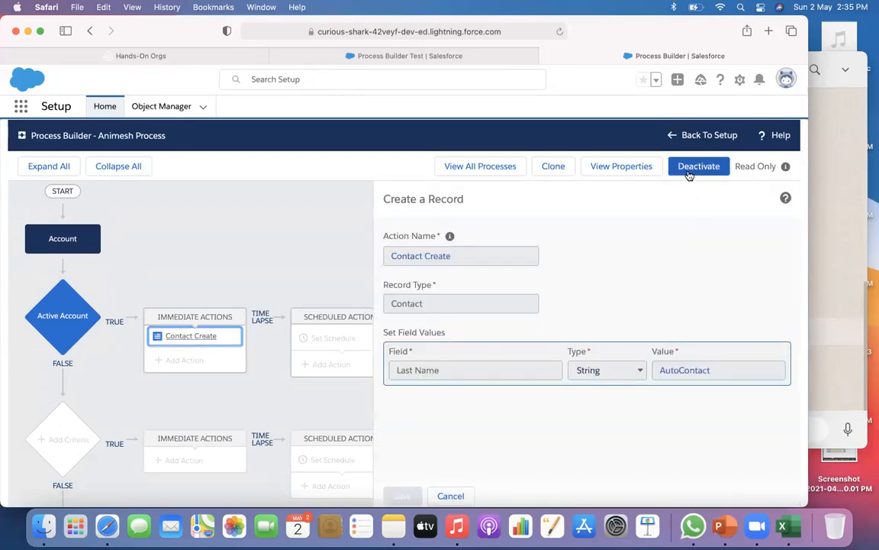
{"action": "left_click", "coordinate": [672, 135]}
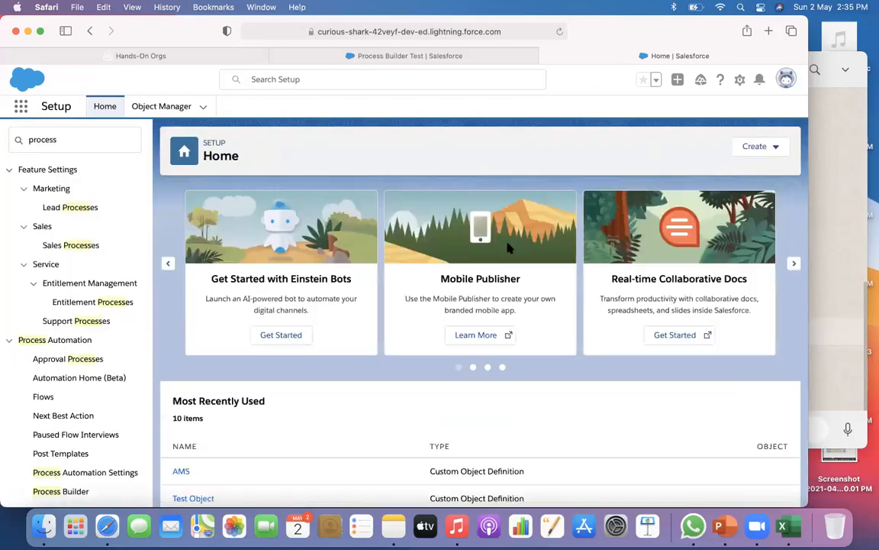
Step: Open version 1 of the Account process from Process Builder and clone it as a version of the current process
{"action": "left_click", "coordinate": [70, 491]}
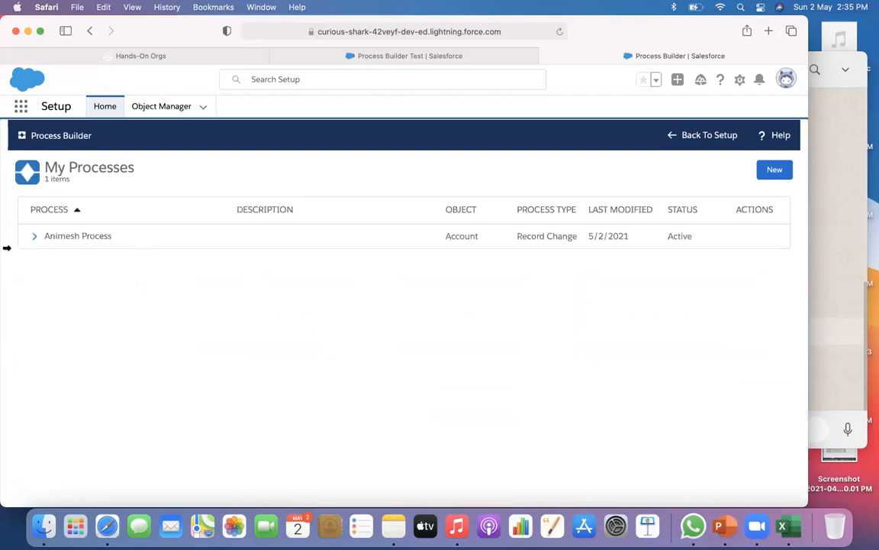
{"action": "left_click", "coordinate": [32, 239]}
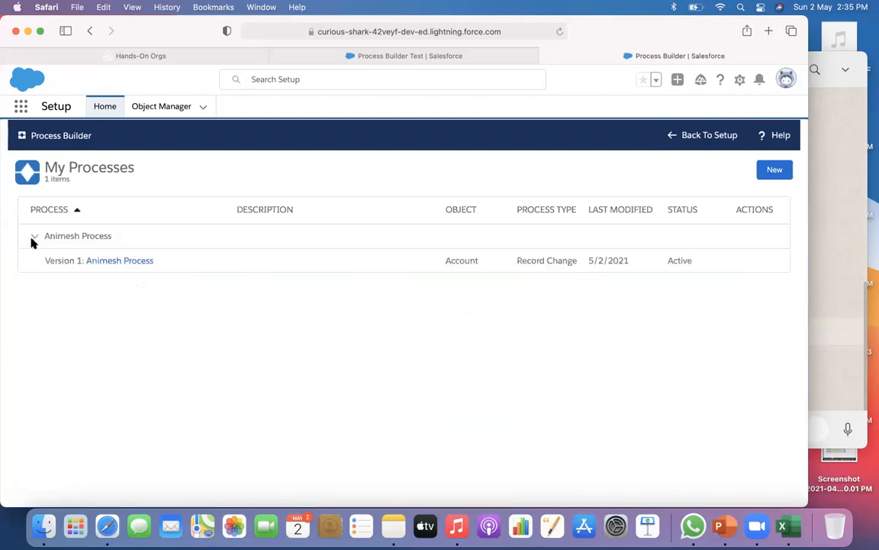
{"action": "left_click", "coordinate": [110, 263]}
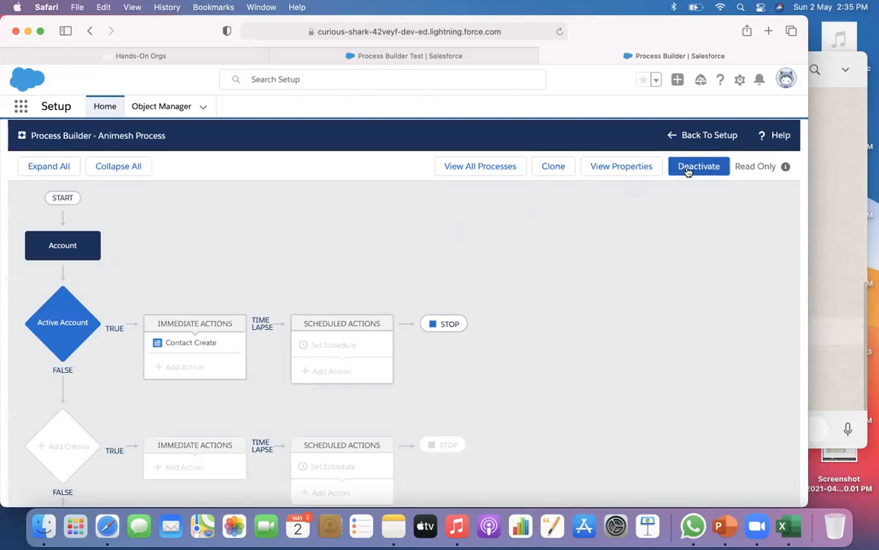
{"action": "left_click", "coordinate": [552, 168]}
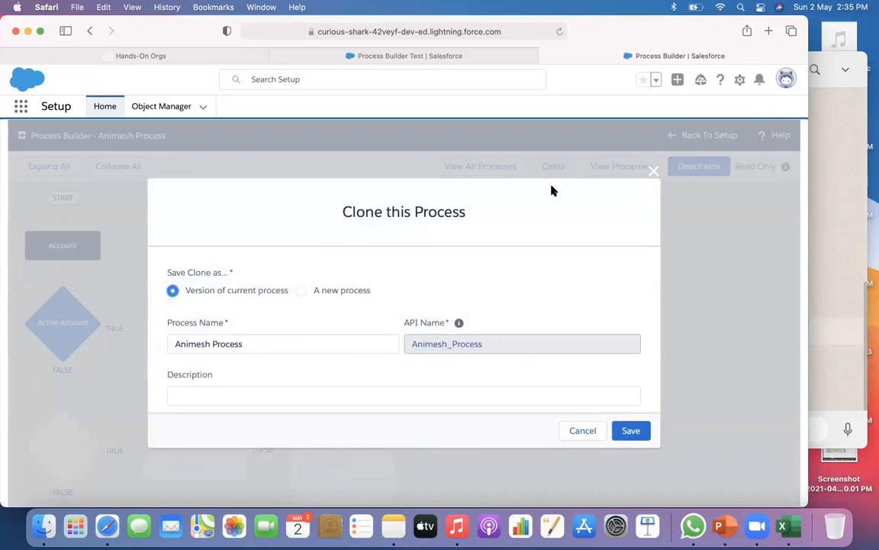
{"action": "scroll", "coordinate": [527, 263], "scroll_direction": "down", "scroll_amount": 3}
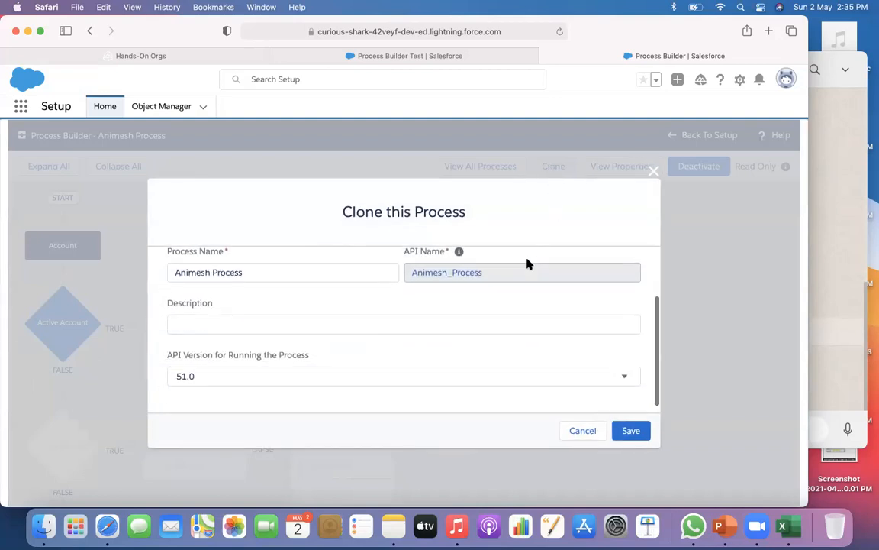
{"action": "scroll", "coordinate": [527, 264], "scroll_direction": "up", "scroll_amount": 3}
{"action": "scroll", "coordinate": [527, 263], "scroll_direction": "down", "scroll_amount": 3}
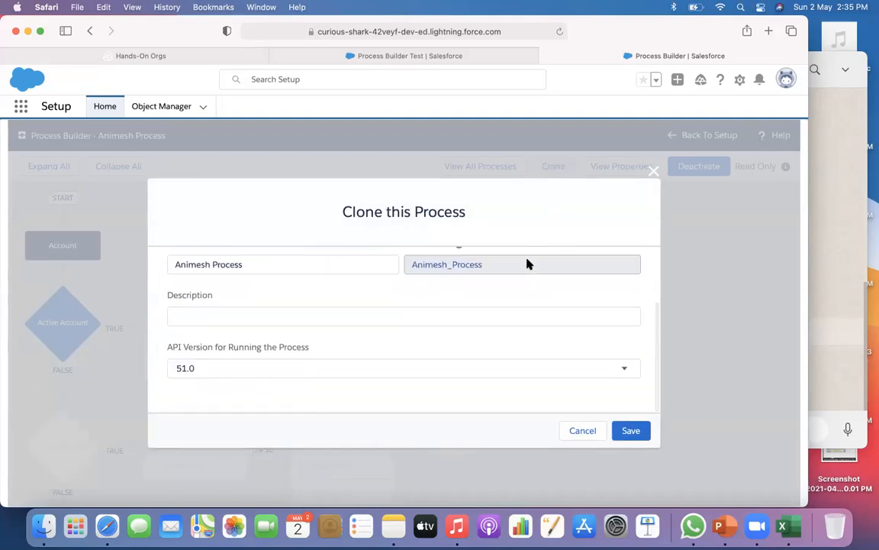
{"action": "scroll", "coordinate": [527, 263], "scroll_direction": "up", "scroll_amount": 3}
{"action": "scroll", "coordinate": [527, 263], "scroll_direction": "down", "scroll_amount": 3}
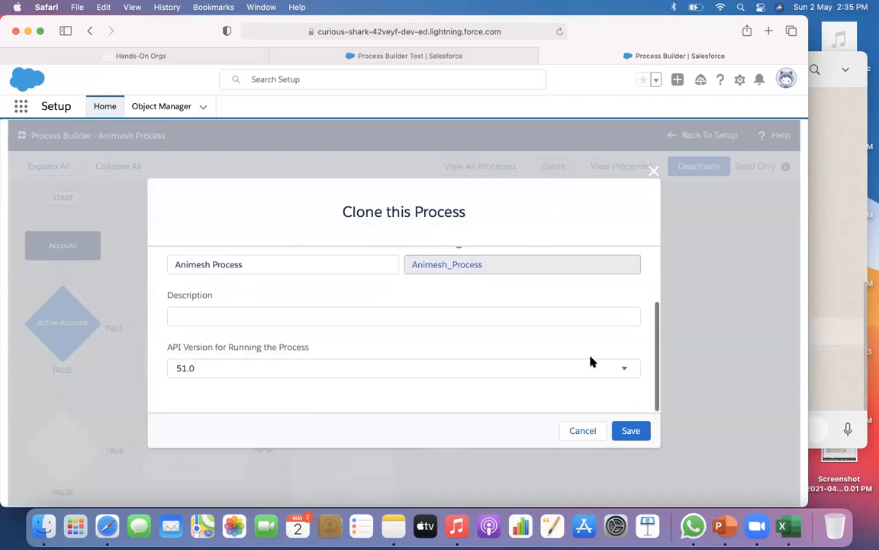
{"action": "left_click", "coordinate": [631, 431]}
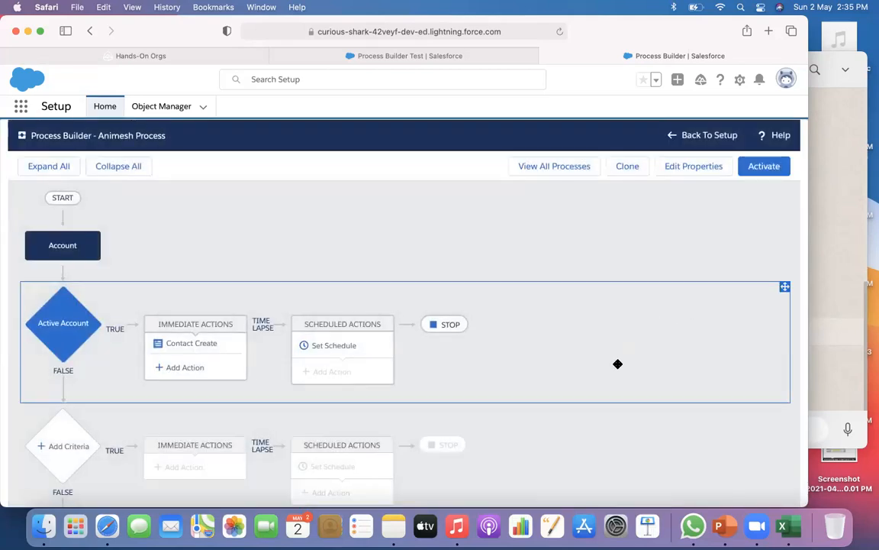
Step: Add an Account ID field row to the cloned version's Contact Create action, with Field Reference as its type
{"action": "left_click", "coordinate": [196, 343]}
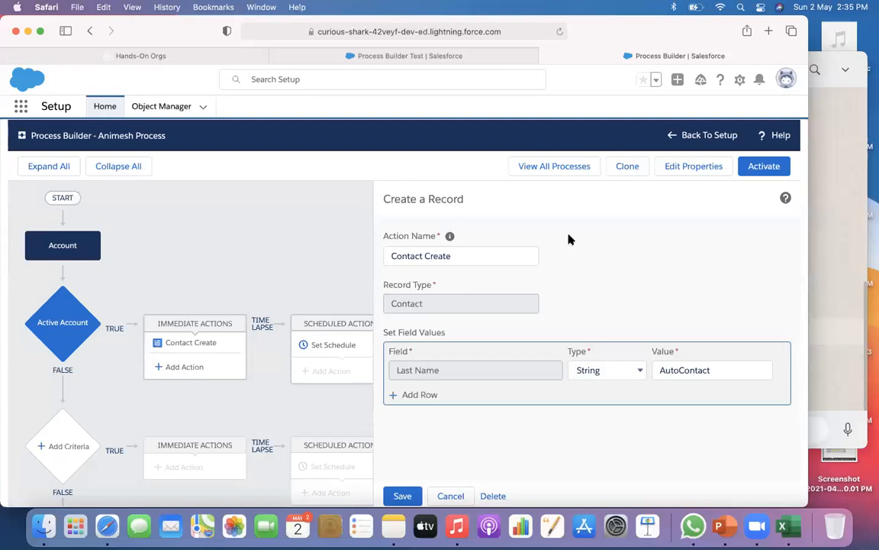
{"action": "left_click", "coordinate": [416, 396]}
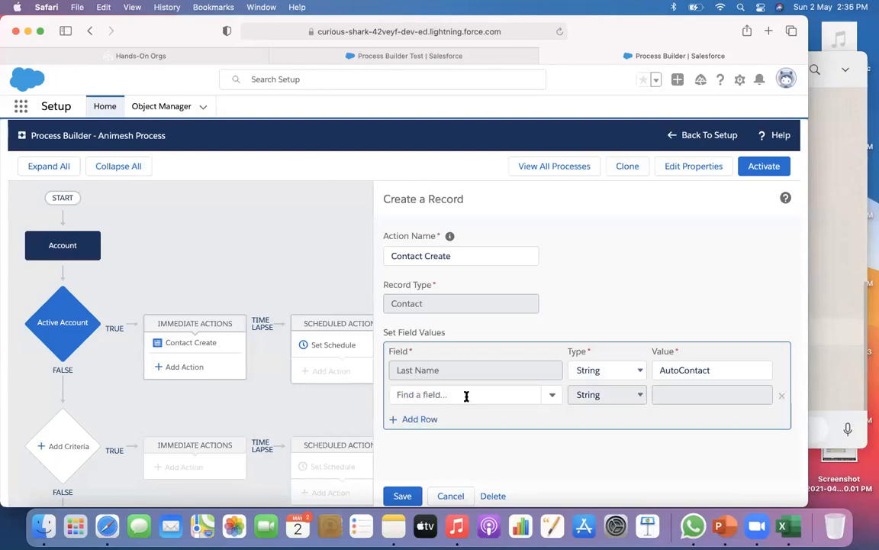
{"action": "left_click", "coordinate": [551, 399]}
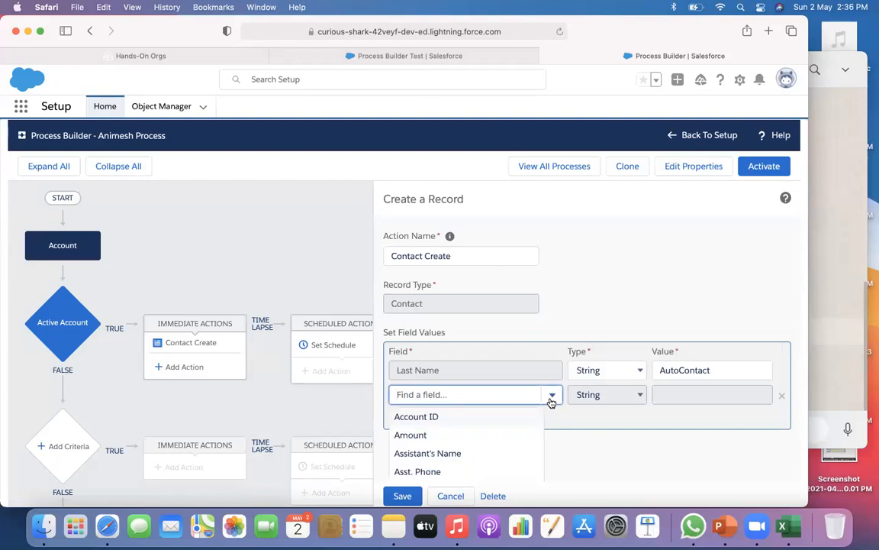
{"action": "left_click", "coordinate": [477, 417]}
{"action": "left_click", "coordinate": [667, 394]}
{"action": "left_click", "coordinate": [630, 397]}
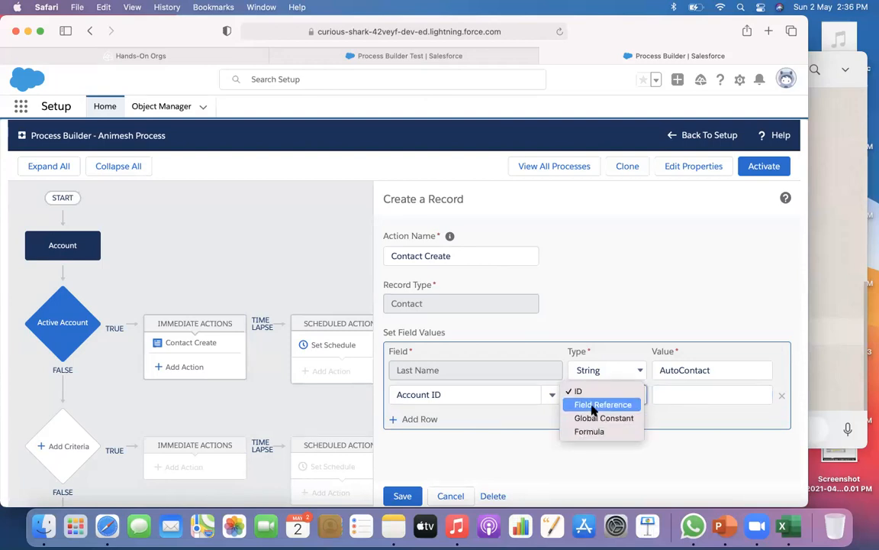
{"action": "left_click", "coordinate": [594, 405]}
Step: Set the Account ID row's value to the triggering account's Account ID field, [Account].Id
{"action": "left_click", "coordinate": [680, 396]}
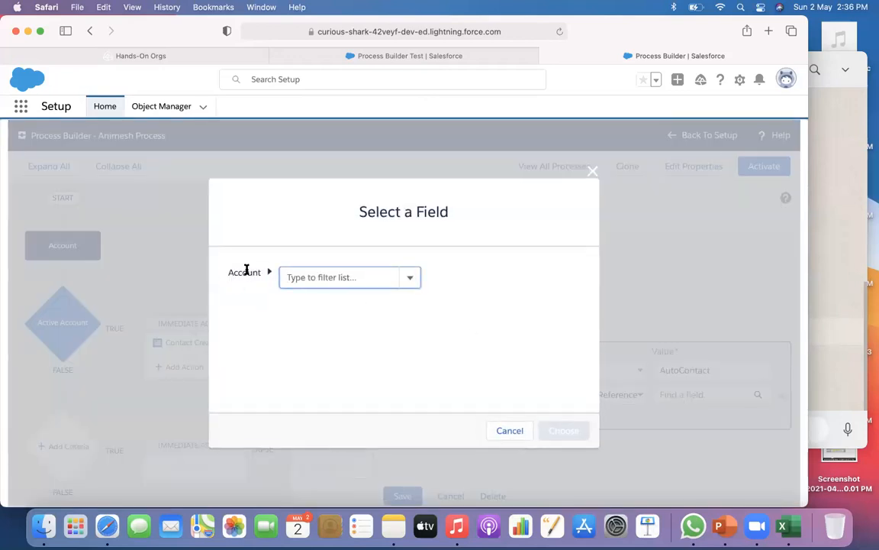
{"action": "left_click", "coordinate": [332, 278]}
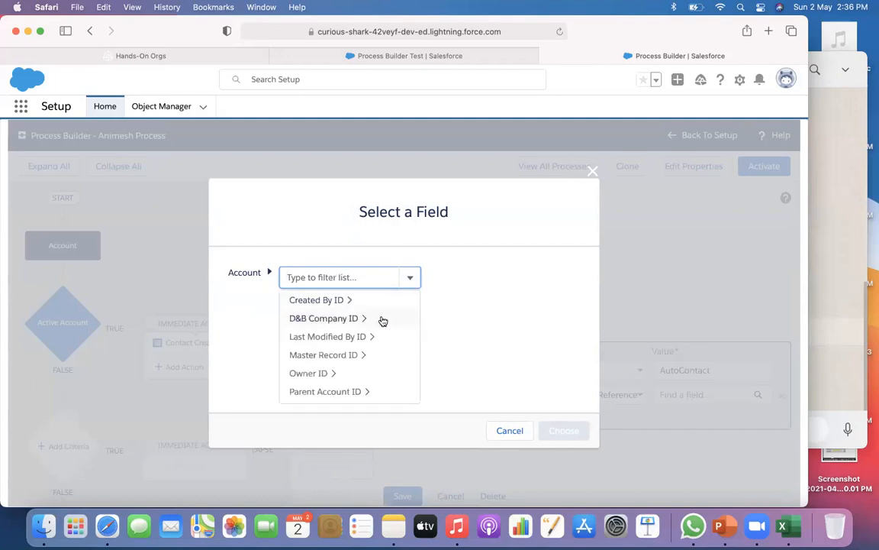
{"action": "scroll", "coordinate": [344, 365], "scroll_direction": "down", "scroll_amount": 5}
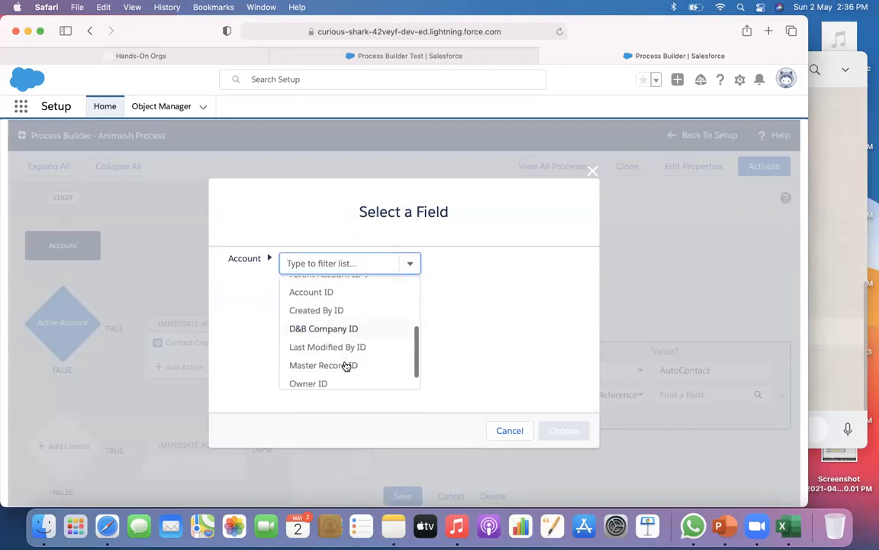
{"action": "scroll", "coordinate": [346, 366], "scroll_direction": "up", "scroll_amount": 5}
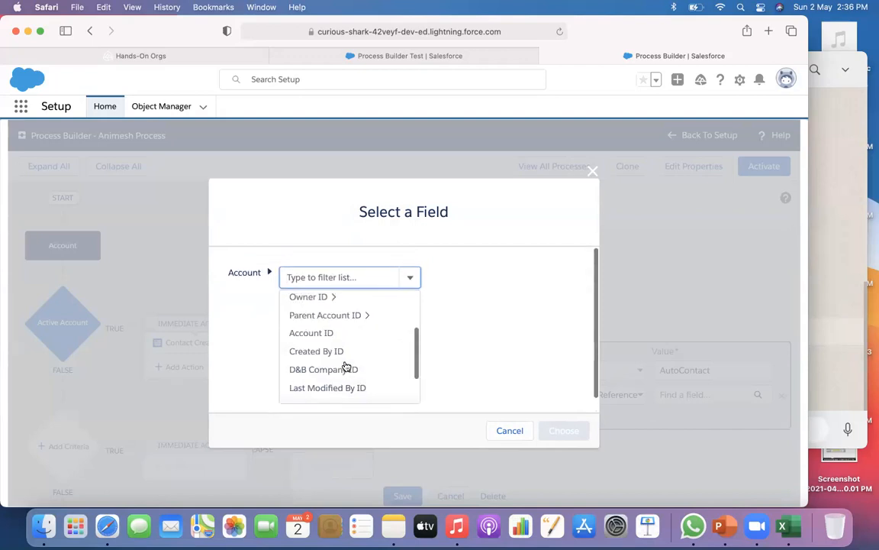
{"action": "left_click", "coordinate": [320, 339]}
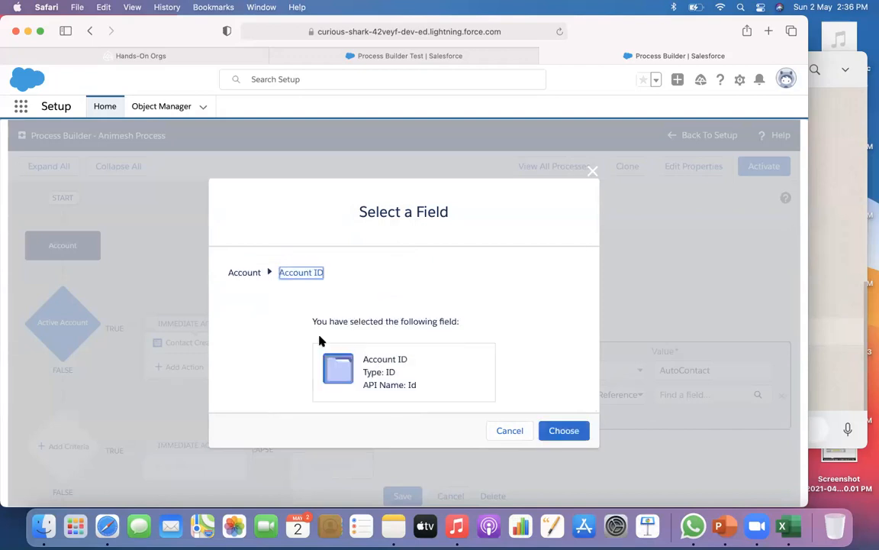
{"action": "left_click", "coordinate": [566, 432]}
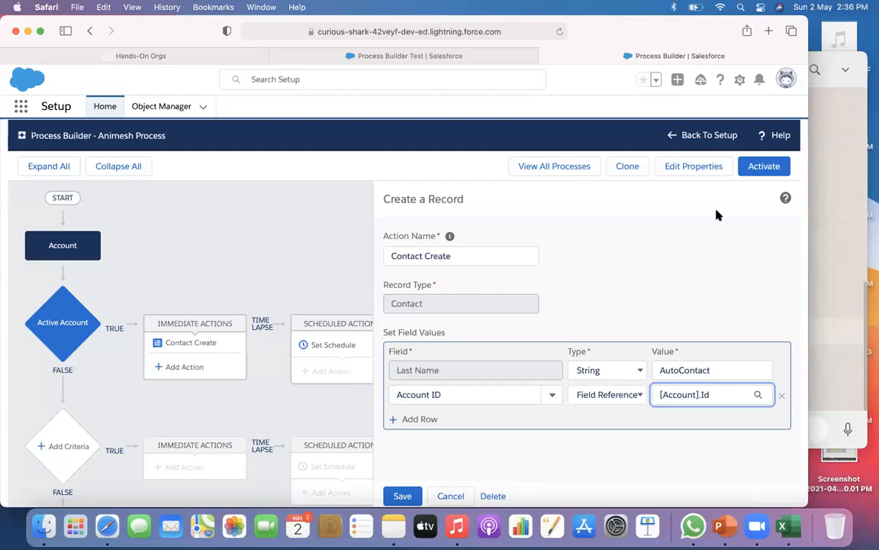
Step: Save the Contact Create action and activate the cloned process version
{"action": "left_click", "coordinate": [416, 491]}
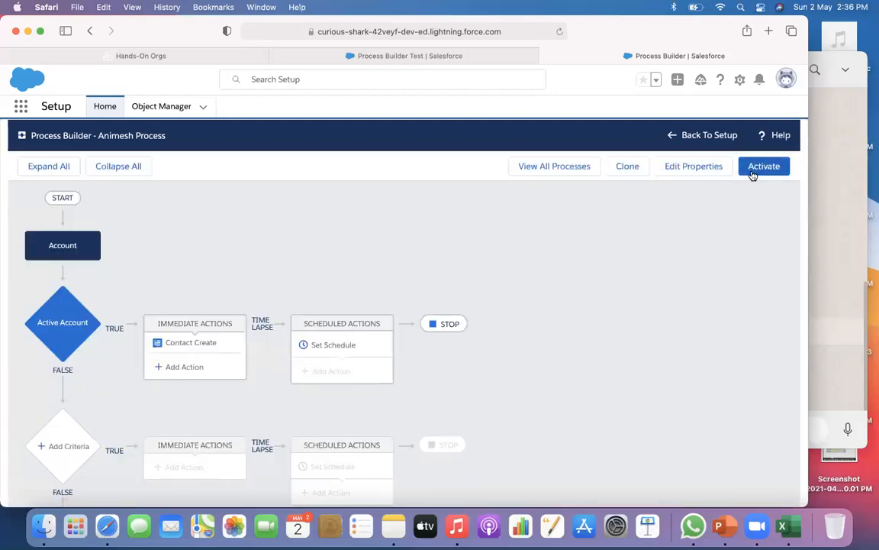
{"action": "left_click", "coordinate": [752, 172]}
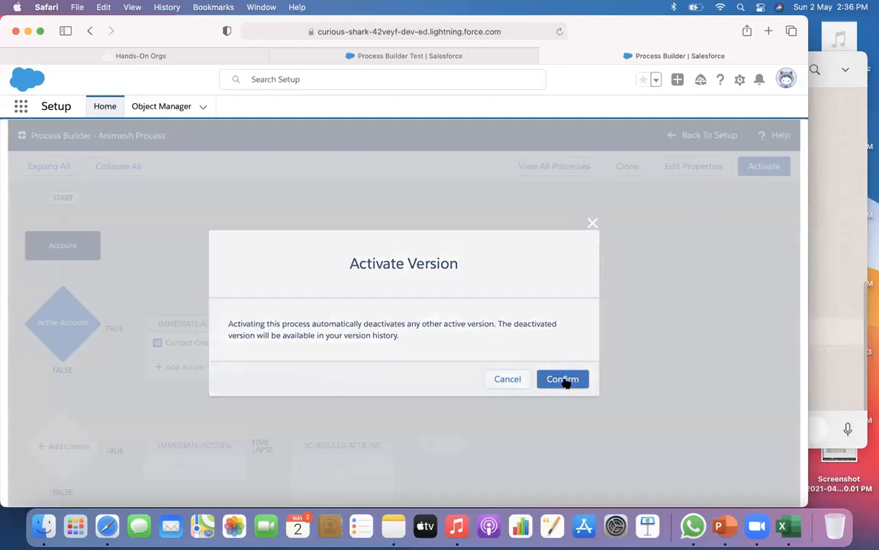
{"action": "left_click", "coordinate": [565, 379]}
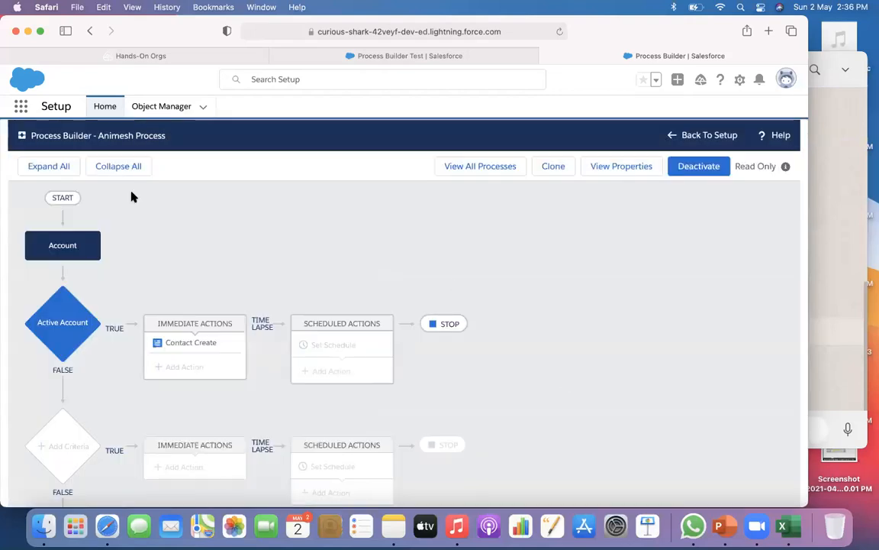
Step: Check the process's version statuses in My Processes, view version 2, and return to the Process Builder Test account
{"action": "left_click", "coordinate": [673, 135]}
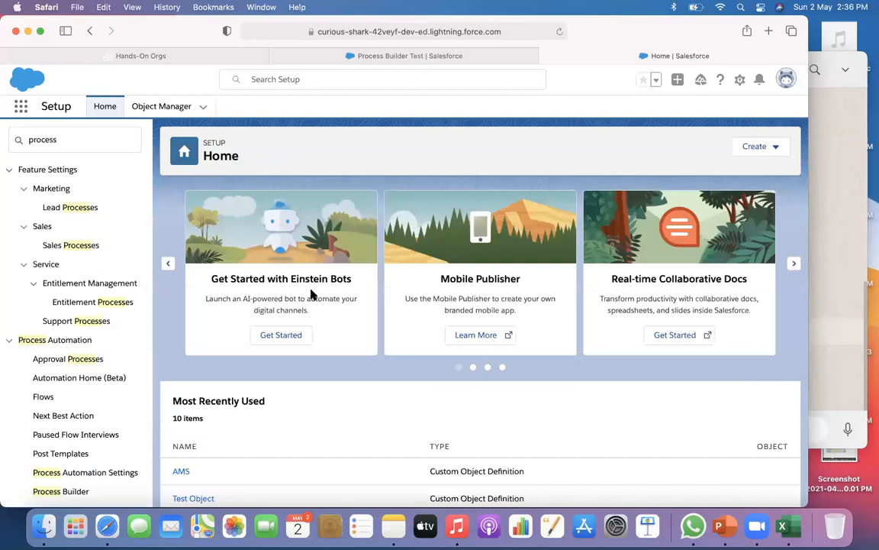
{"action": "left_click", "coordinate": [61, 493]}
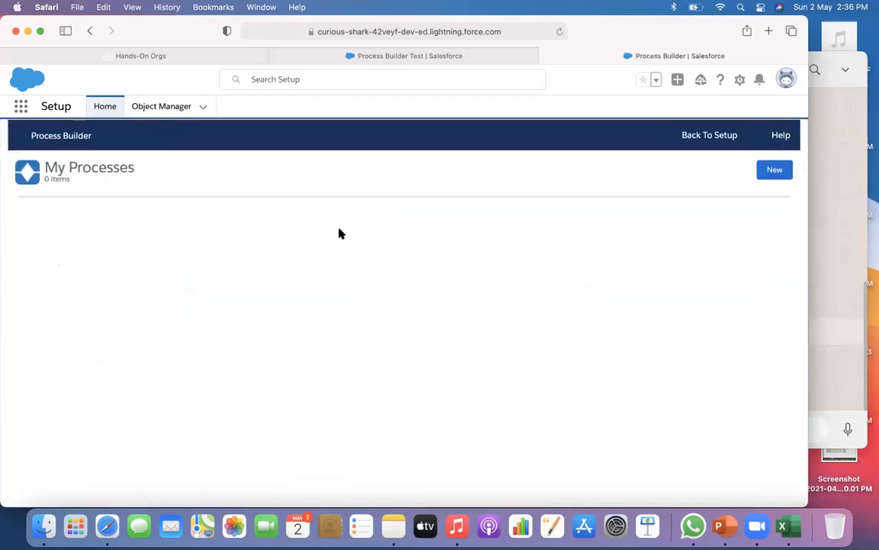
{"action": "left_click", "coordinate": [35, 237]}
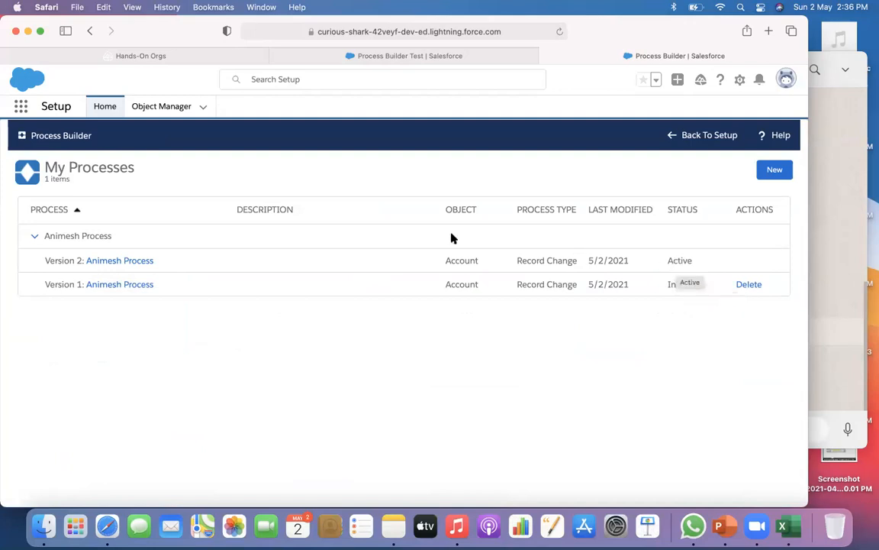
{"action": "left_click", "coordinate": [131, 263]}
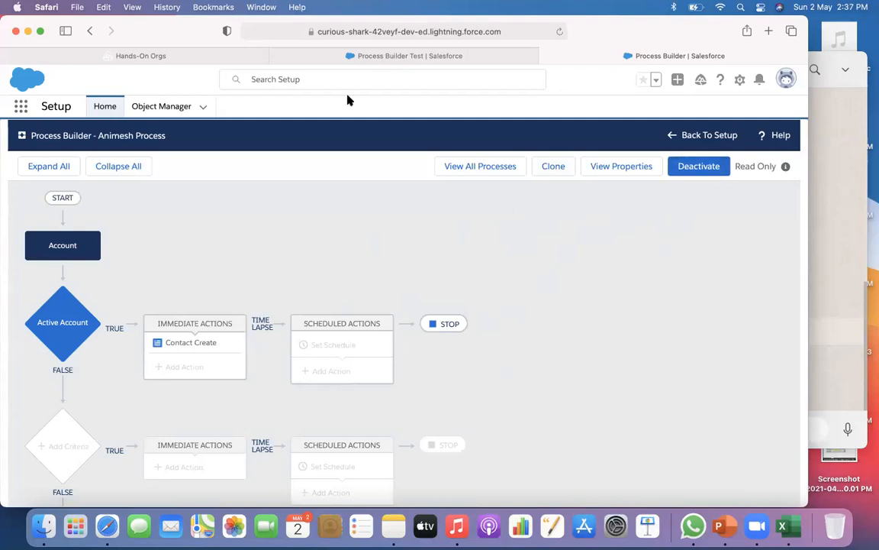
{"action": "left_click", "coordinate": [303, 62]}
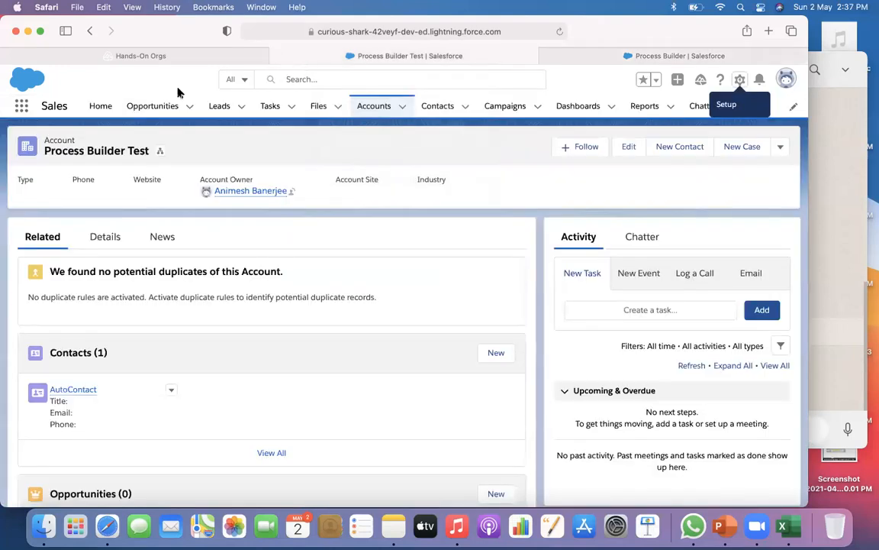
Step: Reload the account page and start a new account named Process Builder Test 2
{"action": "left_click", "coordinate": [560, 31]}
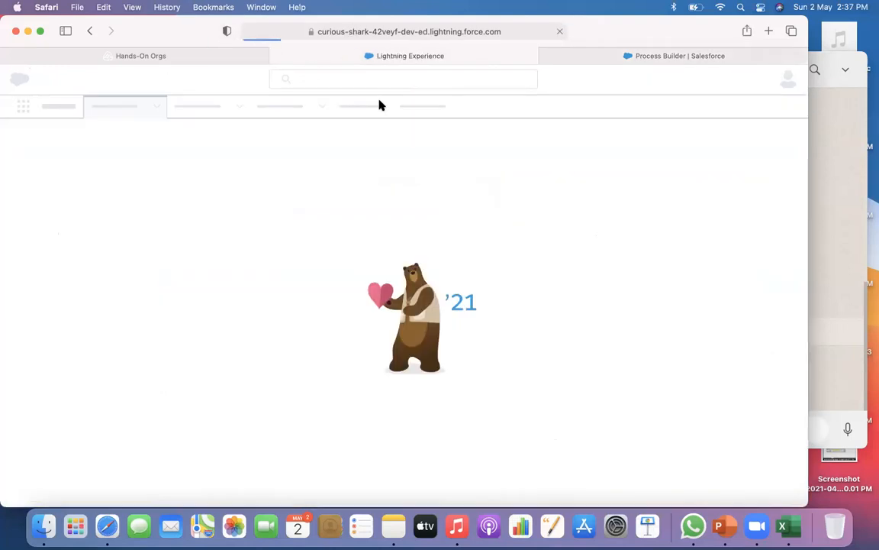
{"action": "left_click", "coordinate": [402, 108]}
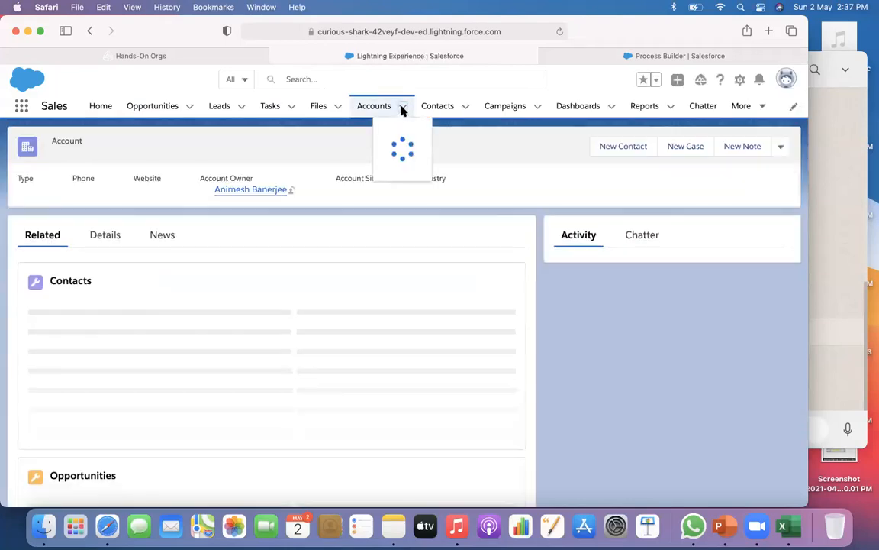
{"action": "left_click", "coordinate": [380, 139]}
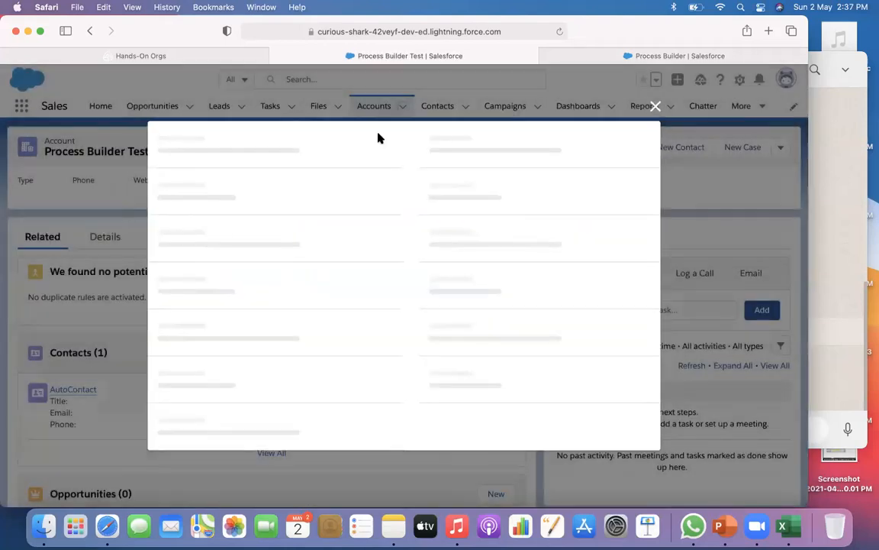
{"action": "key", "text": "Down"}
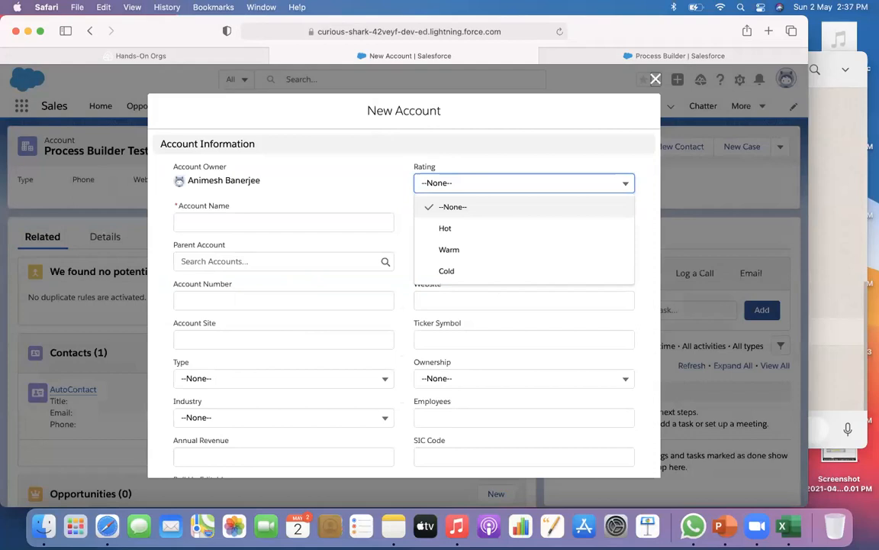
{"action": "left_click", "coordinate": [216, 223]}
{"action": "type", "text": "Pro"}
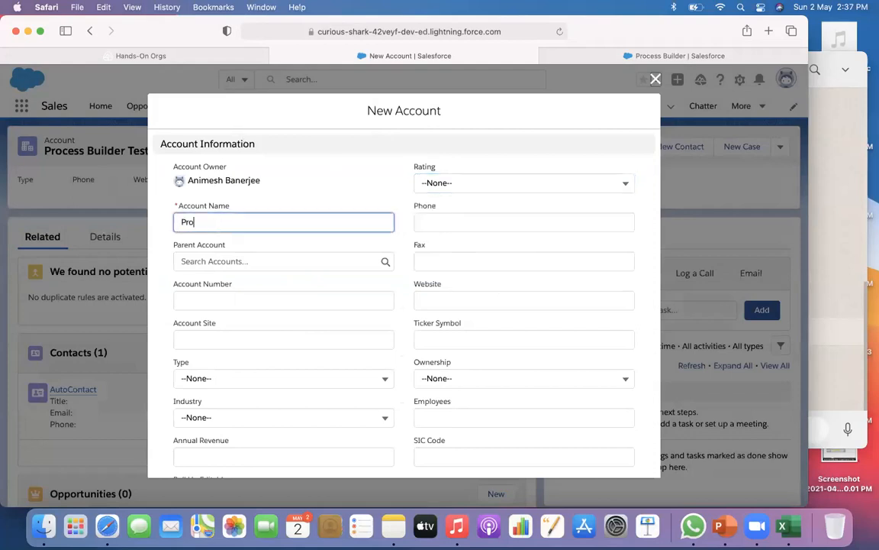
{"action": "type", "text": "cess Buikld"}
{"action": "key", "text": "BackSpace"}
{"action": "key", "text": "BackSpace"}
{"action": "key", "text": "BackSpace"}
{"action": "type", "text": "lder"}
Step: Set the new account's Active field to Yes and save the account
{"action": "scroll", "coordinate": [226, 305], "scroll_direction": "down", "scroll_amount": 10}
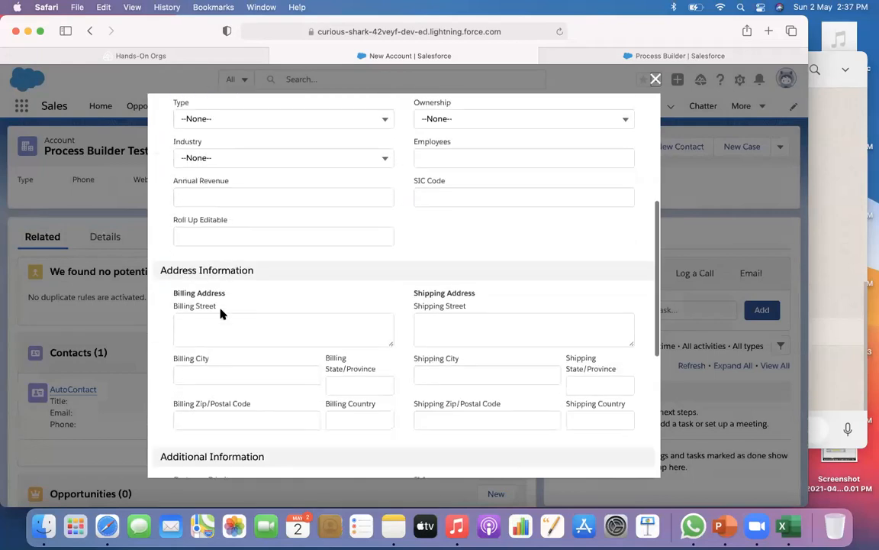
{"action": "left_click", "coordinate": [222, 317]}
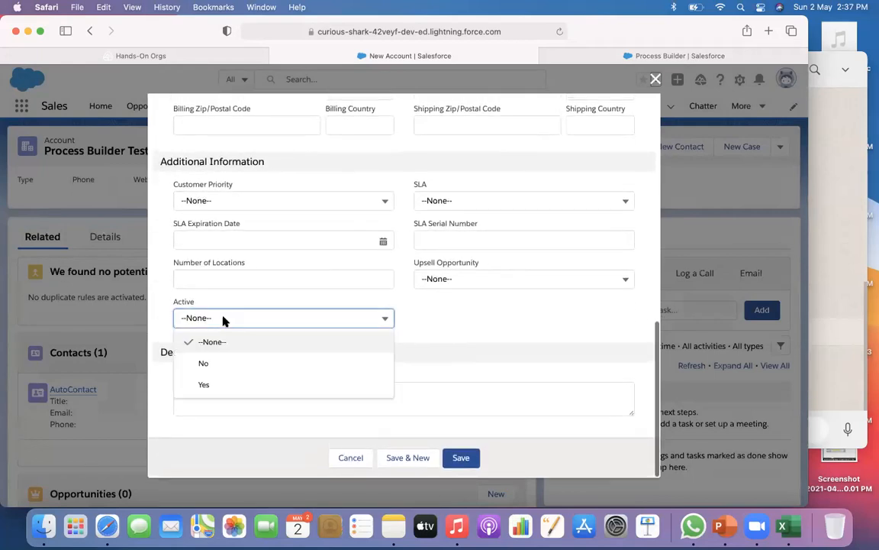
{"action": "left_click", "coordinate": [210, 388]}
{"action": "left_click", "coordinate": [457, 457]}
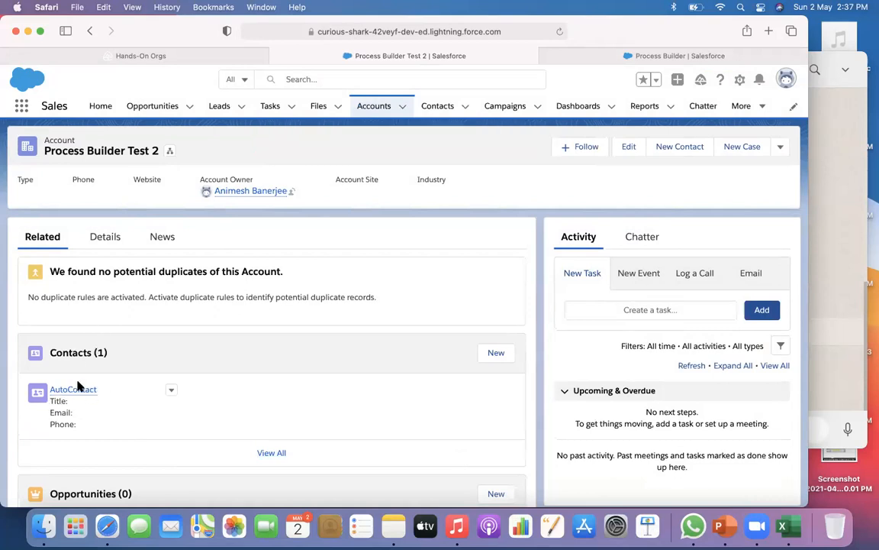
Step: Inspect the AutoContact record related to Process Builder Test 2, and view the recently viewed contacts list
{"action": "mouse_move", "coordinate": [74, 393]}
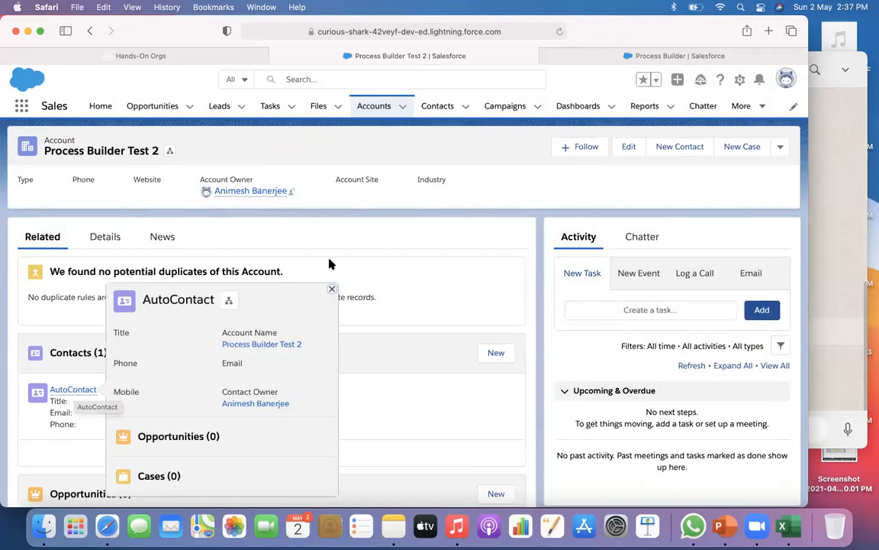
{"action": "left_click", "coordinate": [74, 391]}
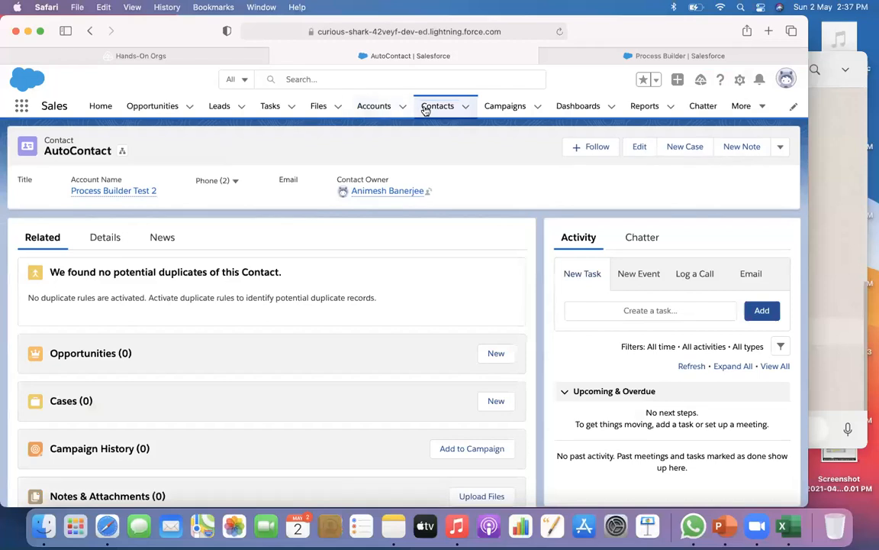
{"action": "left_click", "coordinate": [449, 113]}
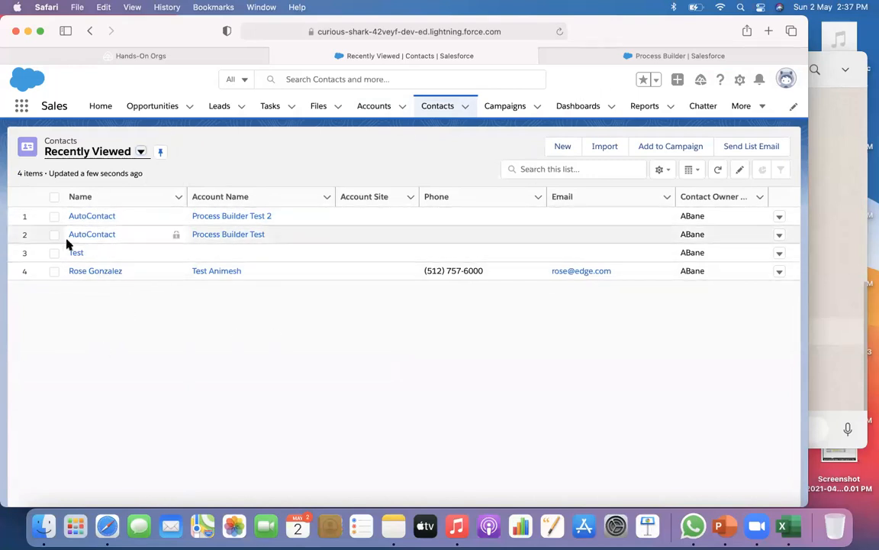
Step: Return to the process in Process Builder and clone it as a version of the current process
{"action": "left_click", "coordinate": [614, 58]}
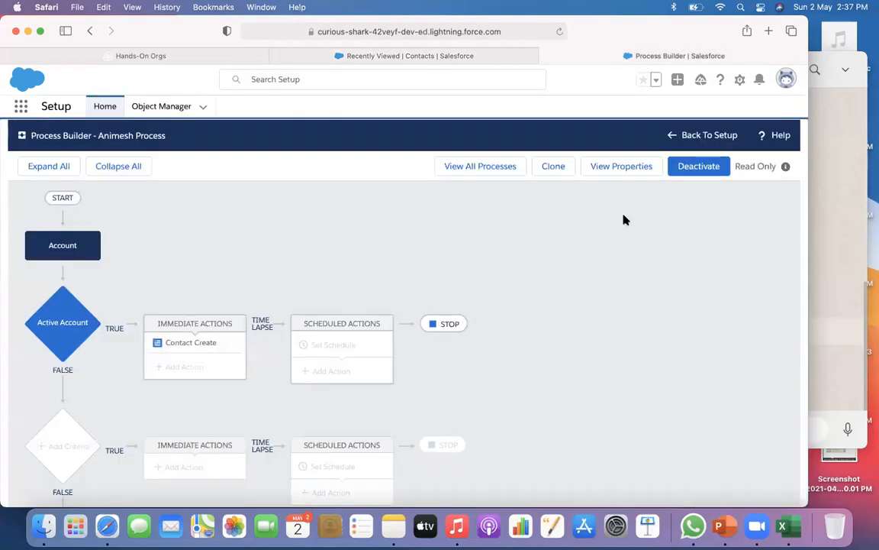
{"action": "left_click", "coordinate": [554, 168]}
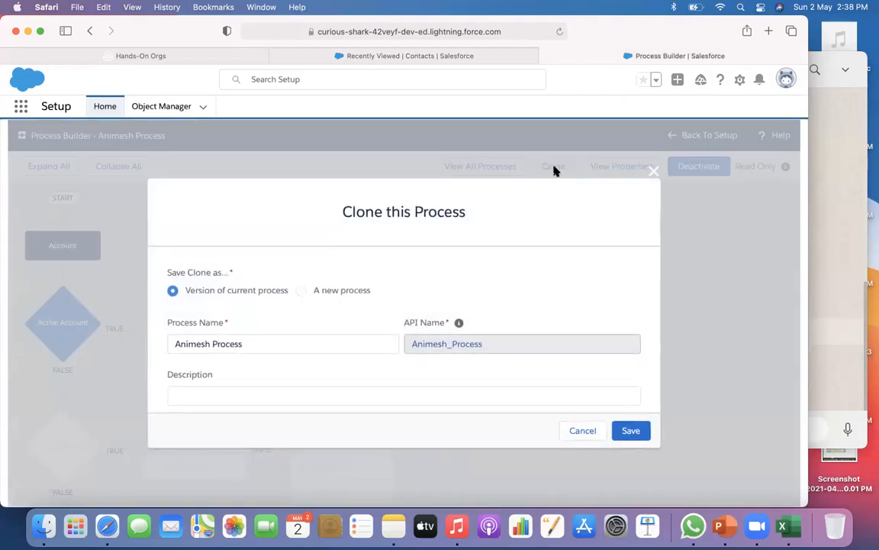
{"action": "left_click", "coordinate": [626, 430]}
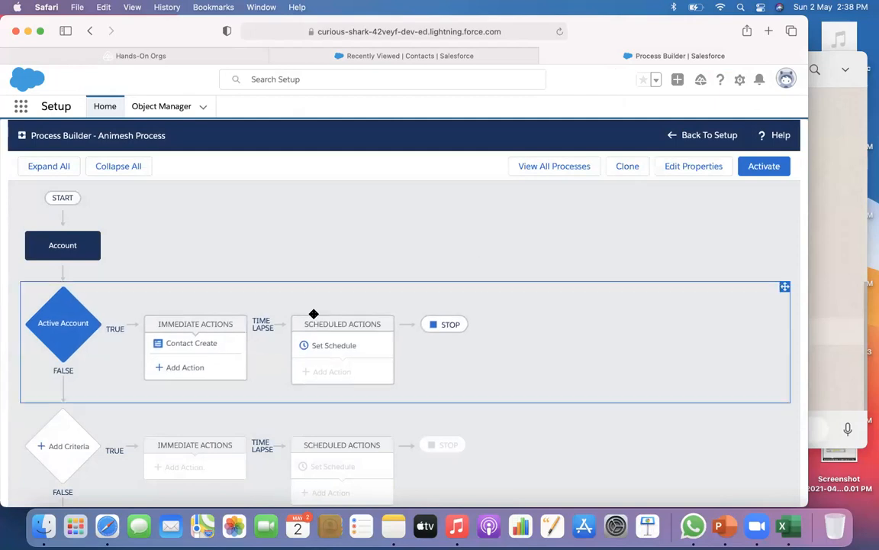
Step: Change the Last Name row's type to Formula in the cloned version's Contact Create action
{"action": "left_click", "coordinate": [190, 345]}
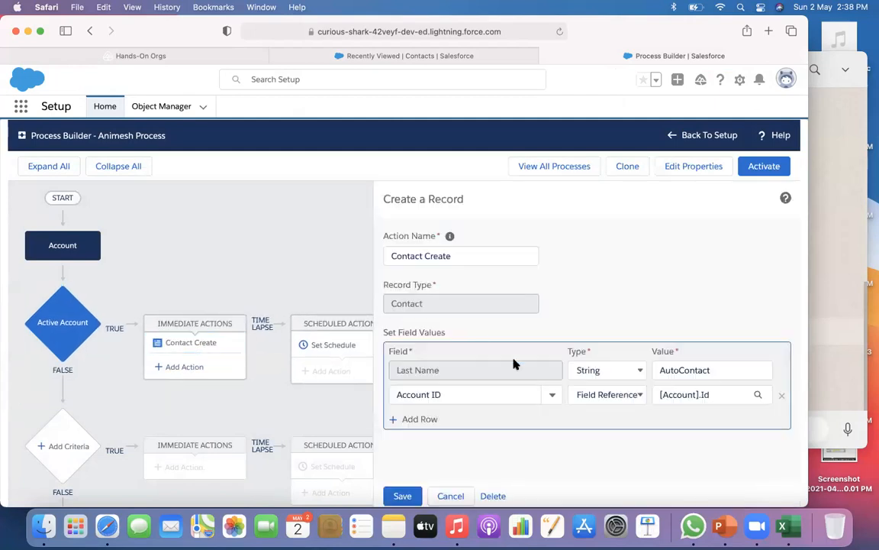
{"action": "left_click", "coordinate": [713, 369]}
{"action": "left_click", "coordinate": [641, 373]}
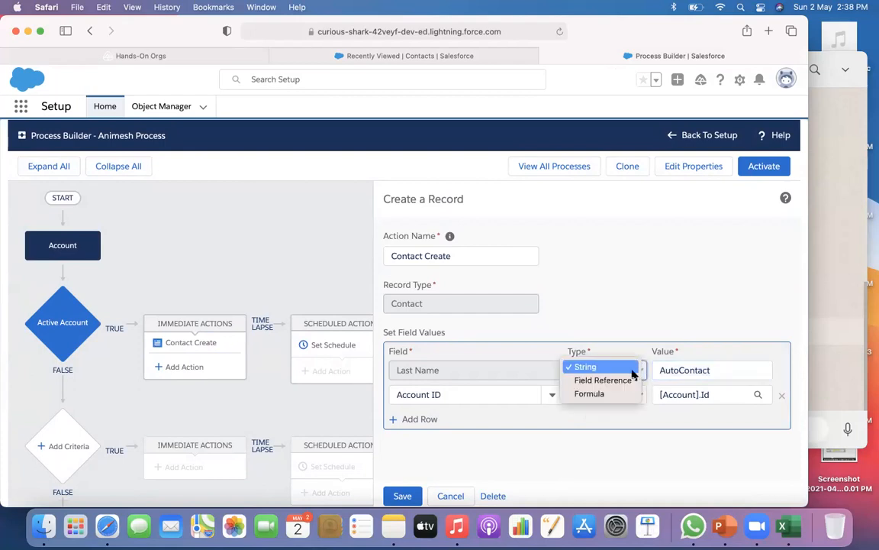
{"action": "left_click", "coordinate": [718, 355]}
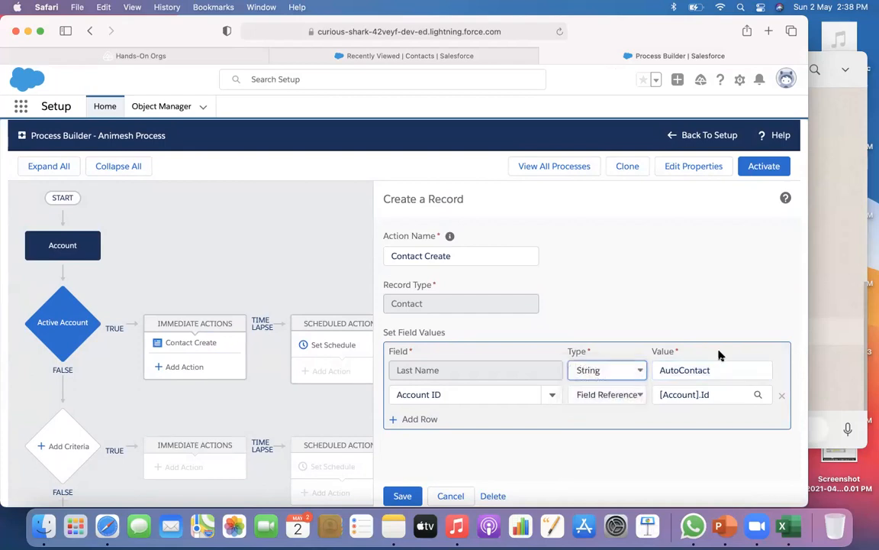
{"action": "left_click", "coordinate": [641, 371]}
{"action": "left_click", "coordinate": [601, 393]}
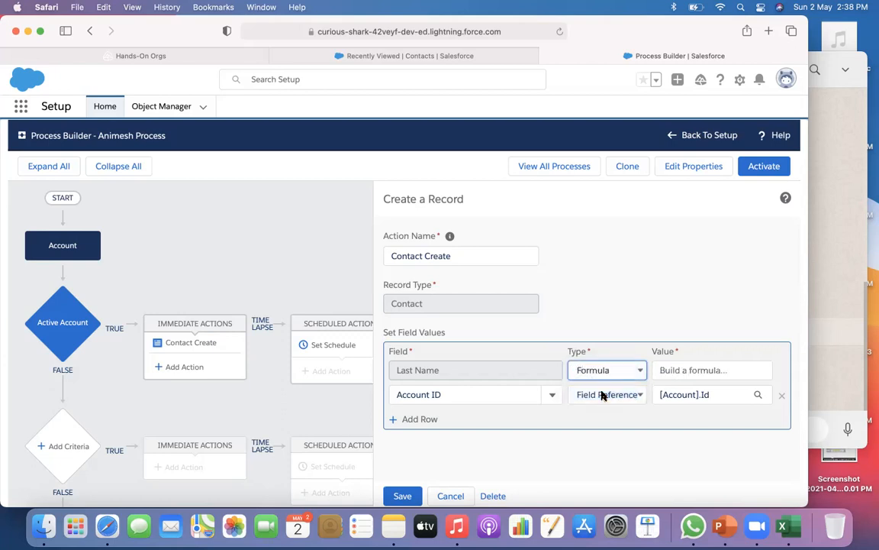
Step: Build a formula for the Last Name value and insert the account's Account Name field, [Account].Name
{"action": "left_click", "coordinate": [666, 369]}
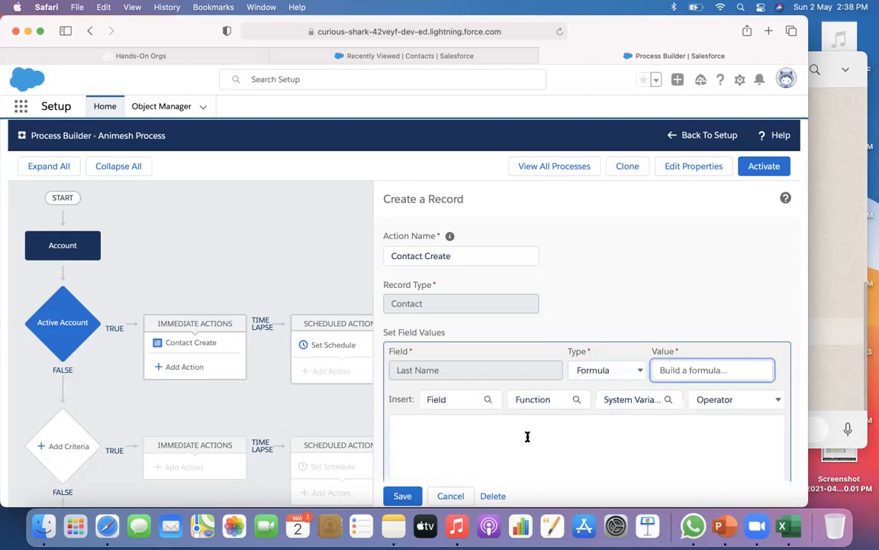
{"action": "scroll", "coordinate": [519, 437], "scroll_direction": "down", "scroll_amount": 2}
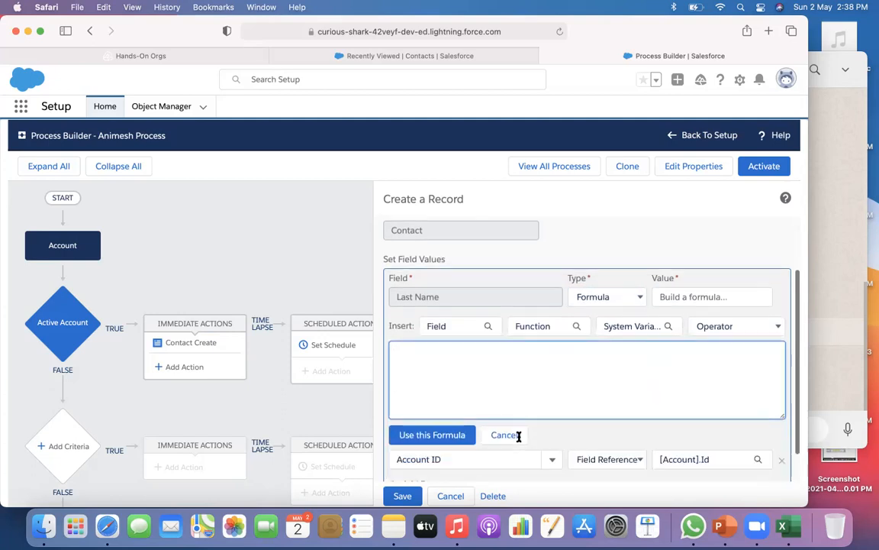
{"action": "left_click", "coordinate": [472, 328]}
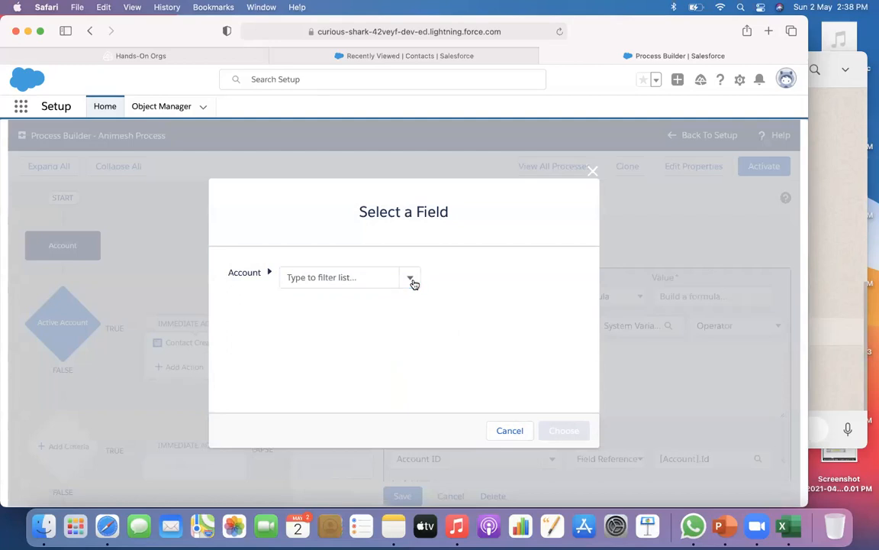
{"action": "left_click", "coordinate": [374, 277]}
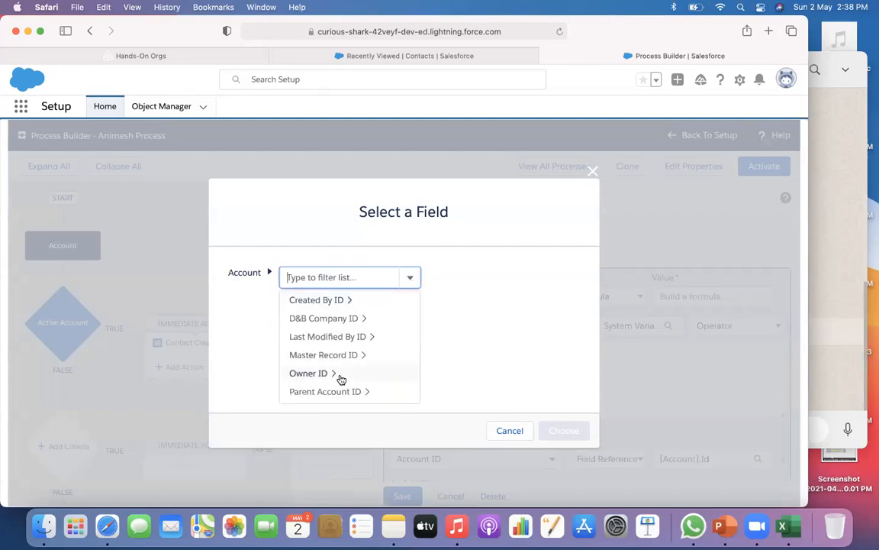
{"action": "scroll", "coordinate": [343, 379], "scroll_direction": "down", "scroll_amount": 2}
{"action": "scroll", "coordinate": [341, 379], "scroll_direction": "down", "scroll_amount": 2}
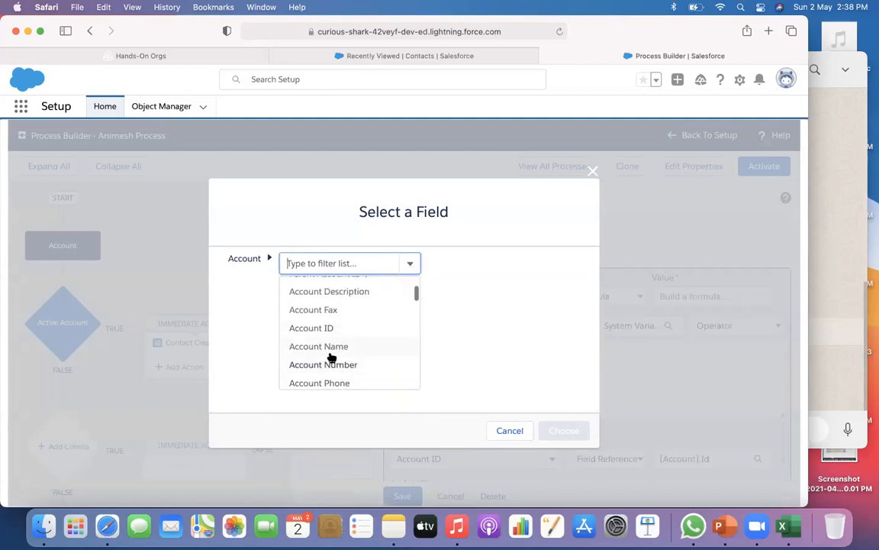
{"action": "left_click", "coordinate": [330, 347]}
{"action": "left_click", "coordinate": [574, 434]}
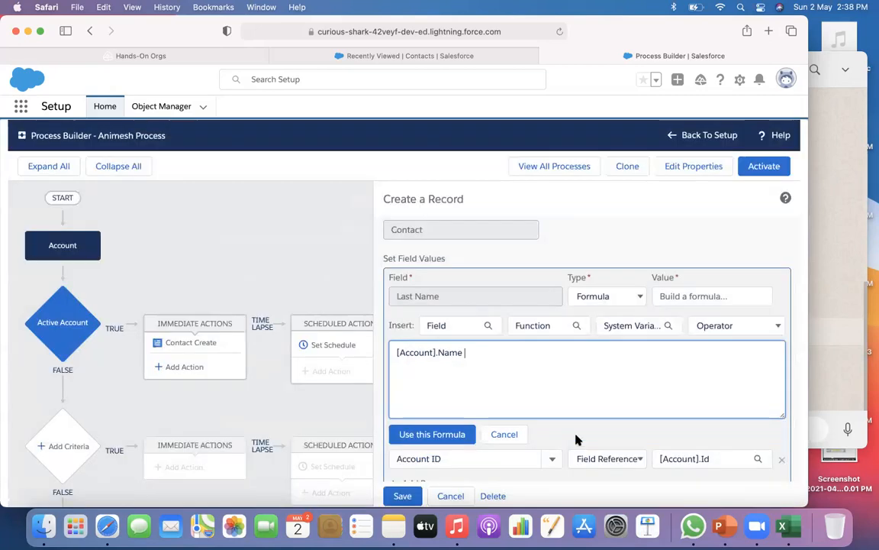
Step: Append + " AutoContact" to the Last Name formula, with a space before the word, and apply the formula
{"action": "left_click", "coordinate": [481, 354]}
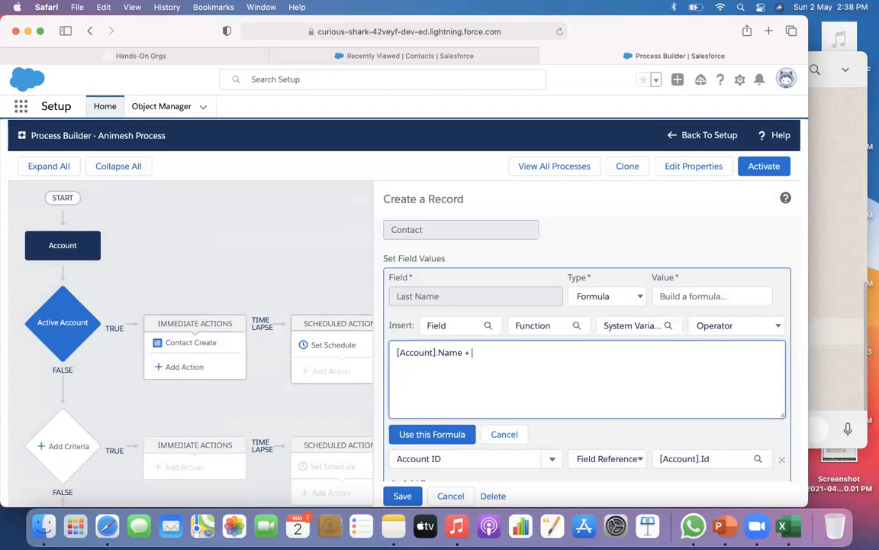
{"action": "type", "text": "+ \"C"}
{"action": "left_click", "coordinate": [474, 352]}
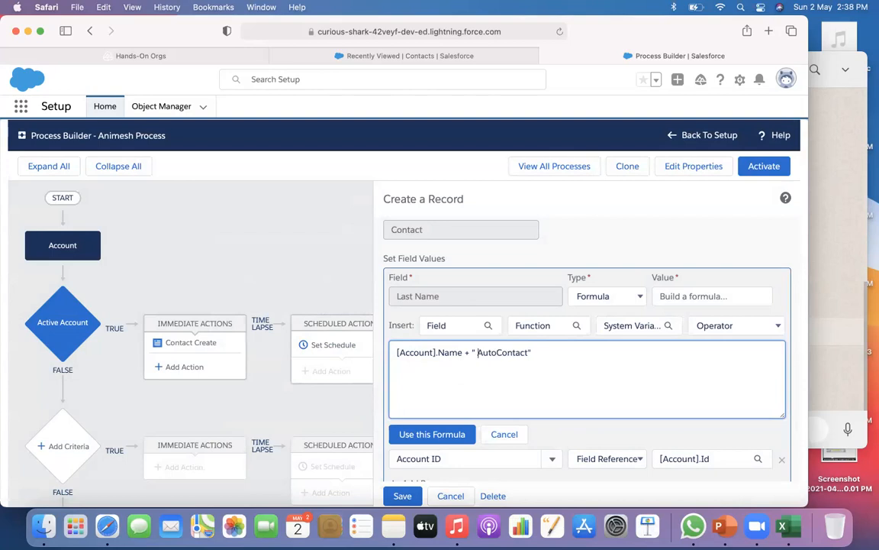
{"action": "left_click", "coordinate": [449, 434]}
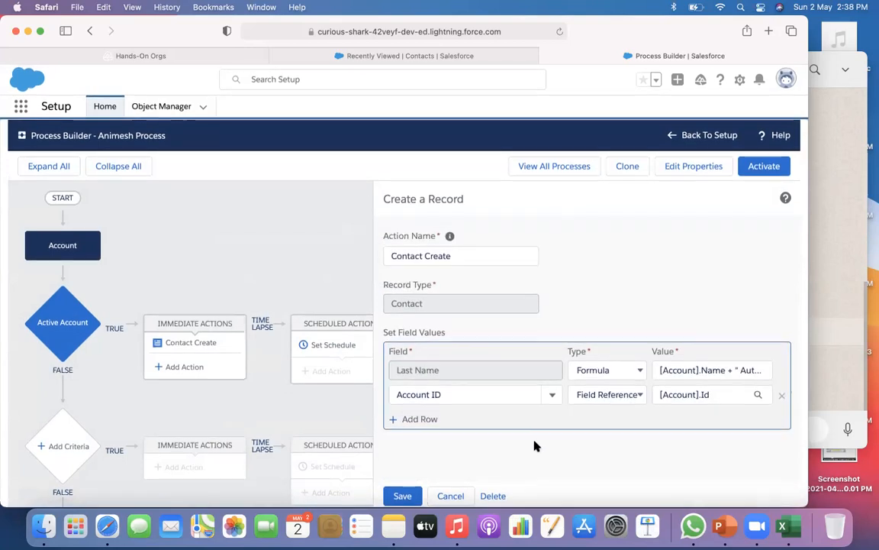
Step: Save the Contact Create action and activate this process version, confirming the activation
{"action": "left_click", "coordinate": [402, 496]}
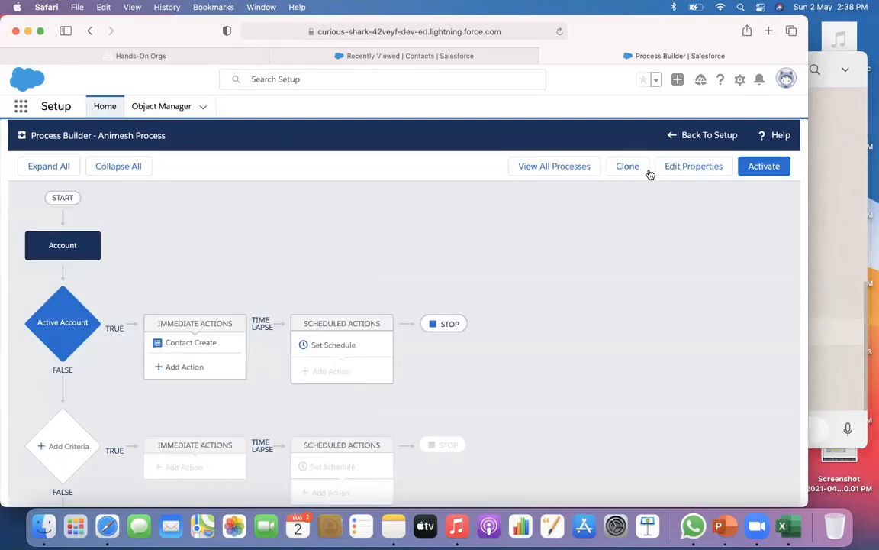
{"action": "left_click", "coordinate": [751, 167]}
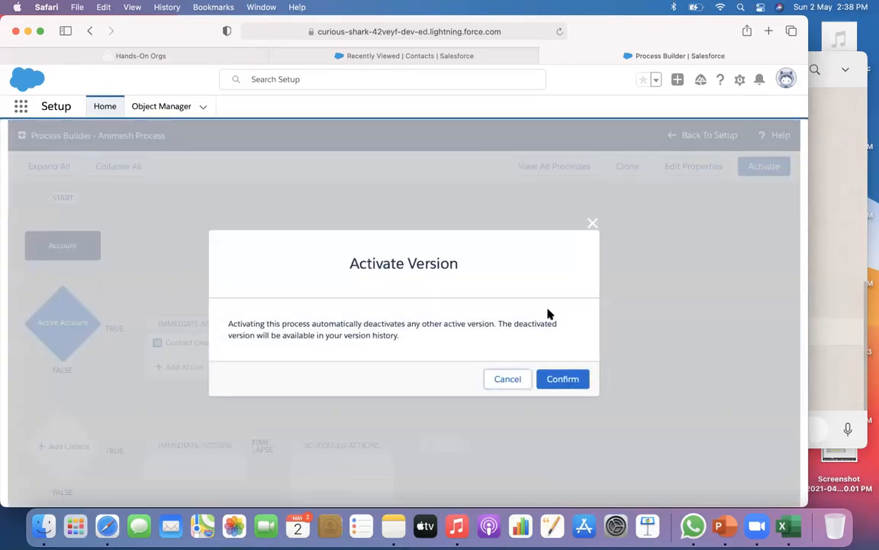
{"action": "left_click", "coordinate": [563, 377]}
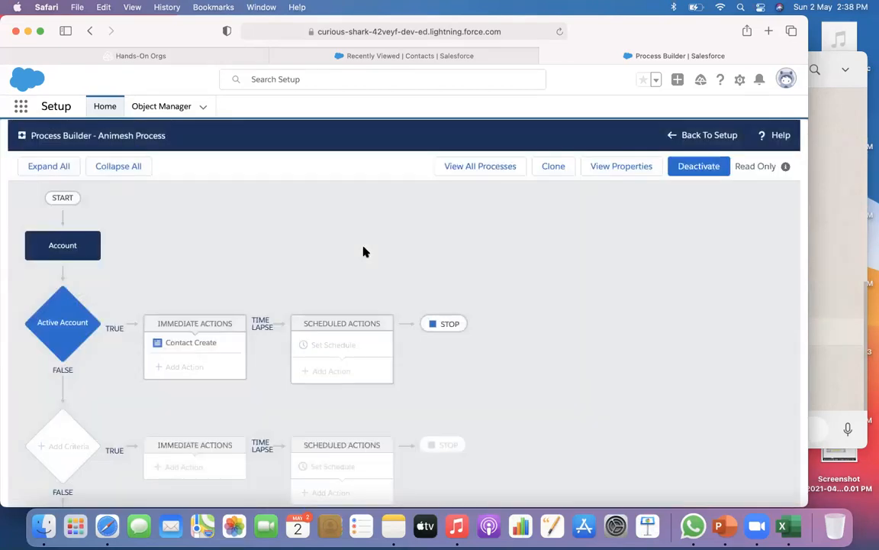
Step: Create and save a new account named Process Builder Test 3 with Active set to Yes
{"action": "left_click", "coordinate": [297, 56]}
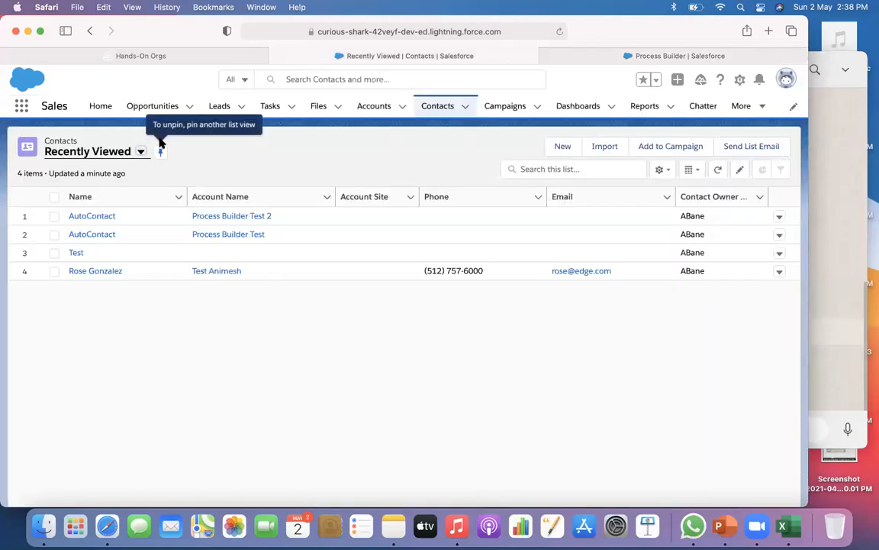
{"action": "left_click", "coordinate": [401, 111]}
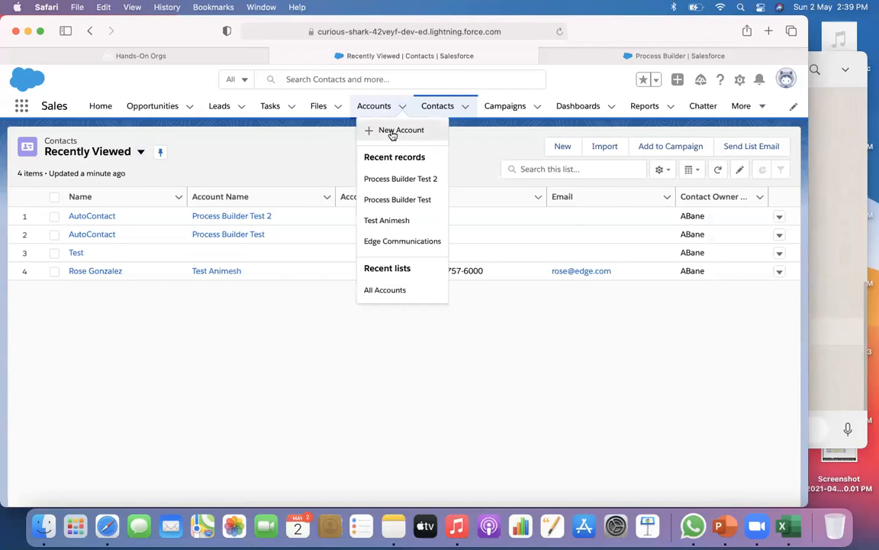
{"action": "left_click", "coordinate": [393, 133]}
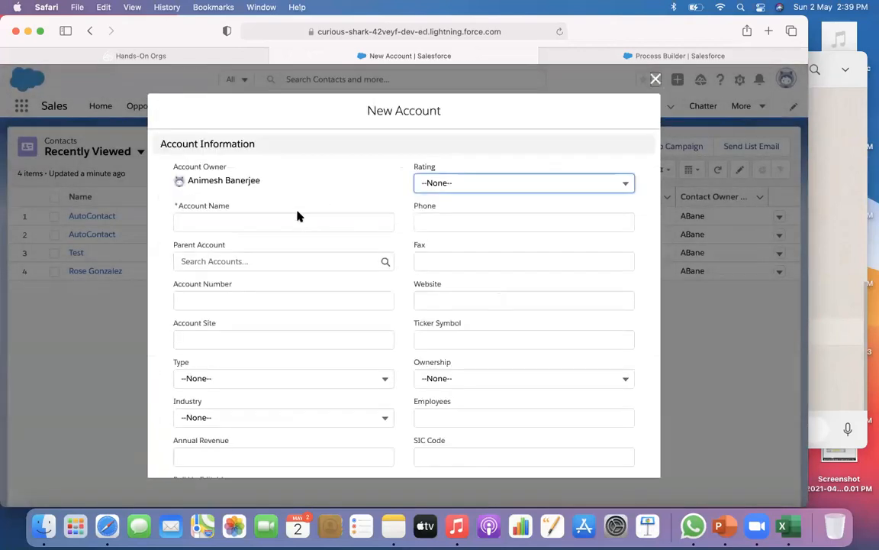
{"action": "left_click", "coordinate": [258, 220]}
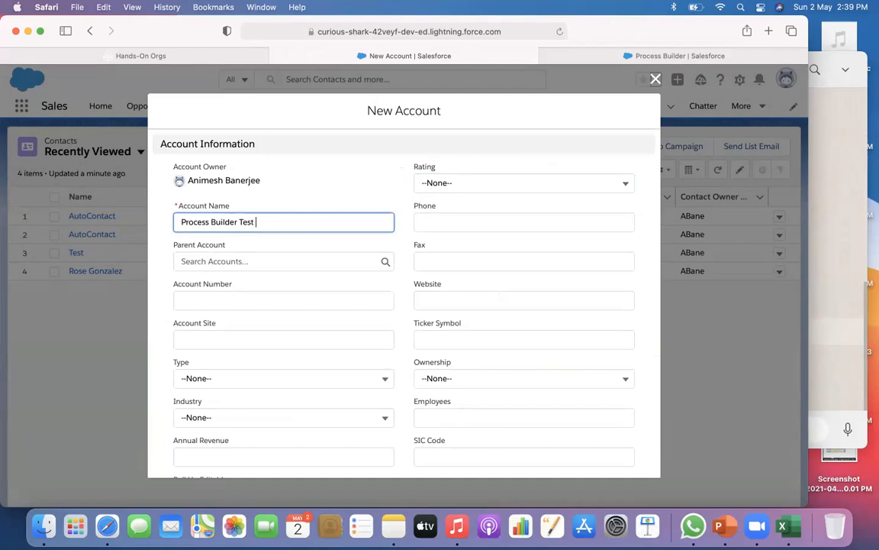
{"action": "scroll", "coordinate": [281, 335], "scroll_direction": "down", "scroll_amount": 5}
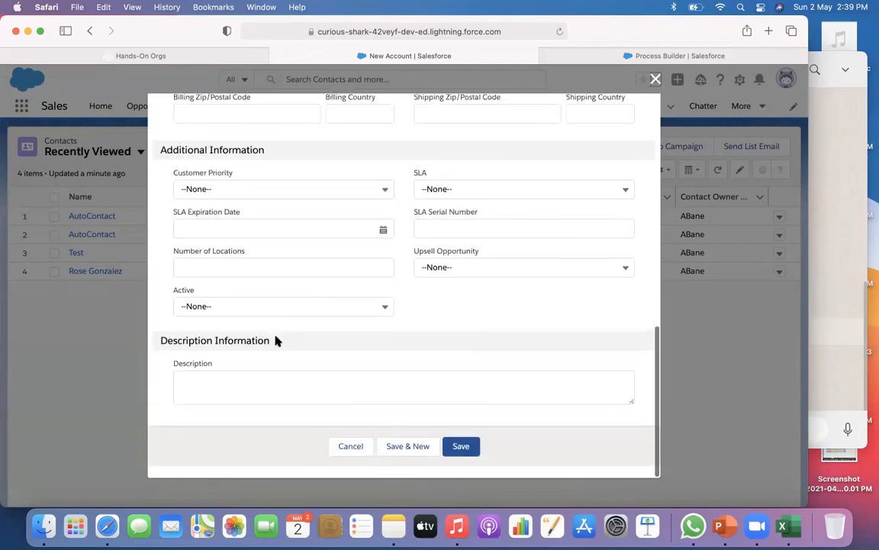
{"action": "left_click", "coordinate": [245, 319]}
{"action": "left_click", "coordinate": [233, 387]}
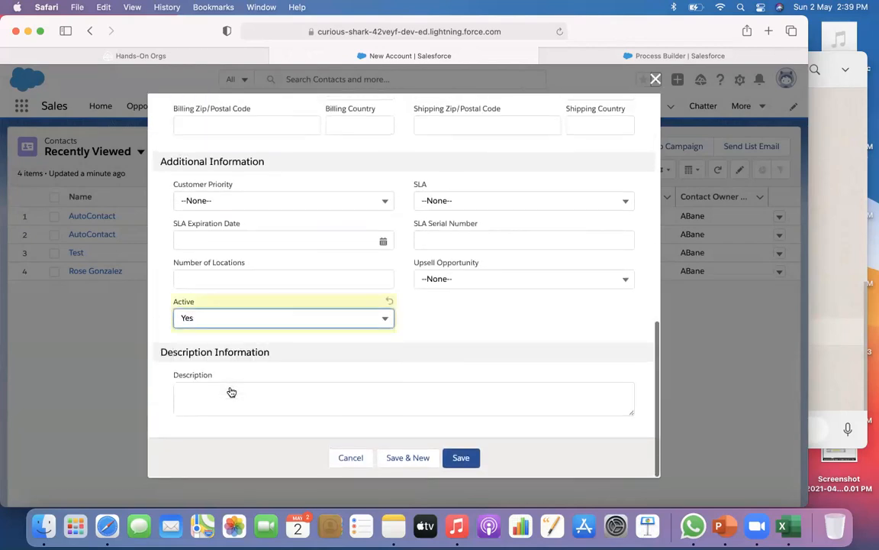
{"action": "left_click", "coordinate": [458, 460]}
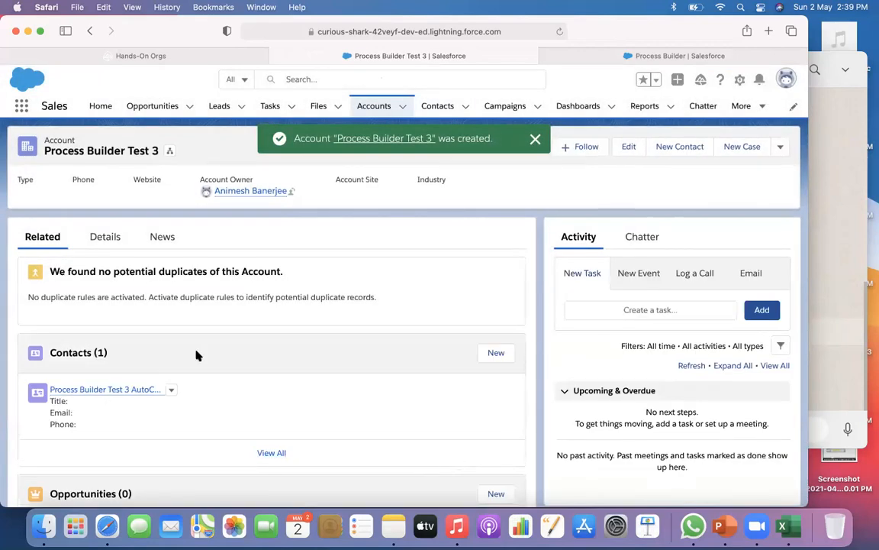
Step: Check the new account's automatically created contact and the Contacts list, and review the Contact Create action in the active process
{"action": "left_click", "coordinate": [134, 391]}
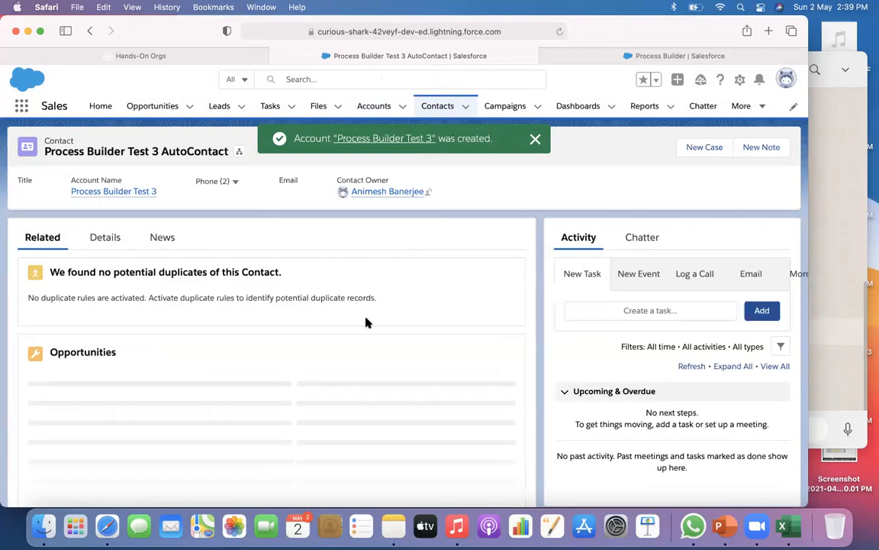
{"action": "left_click", "coordinate": [429, 107]}
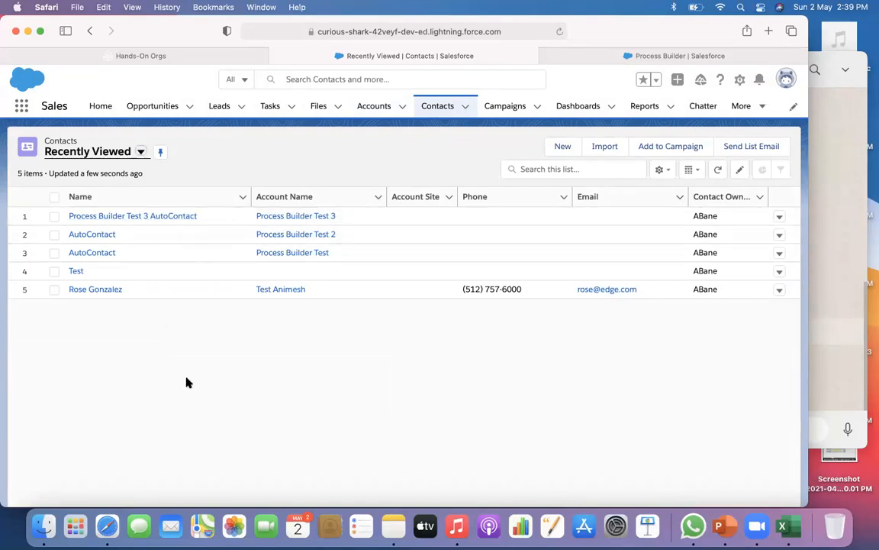
{"action": "left_click", "coordinate": [594, 56]}
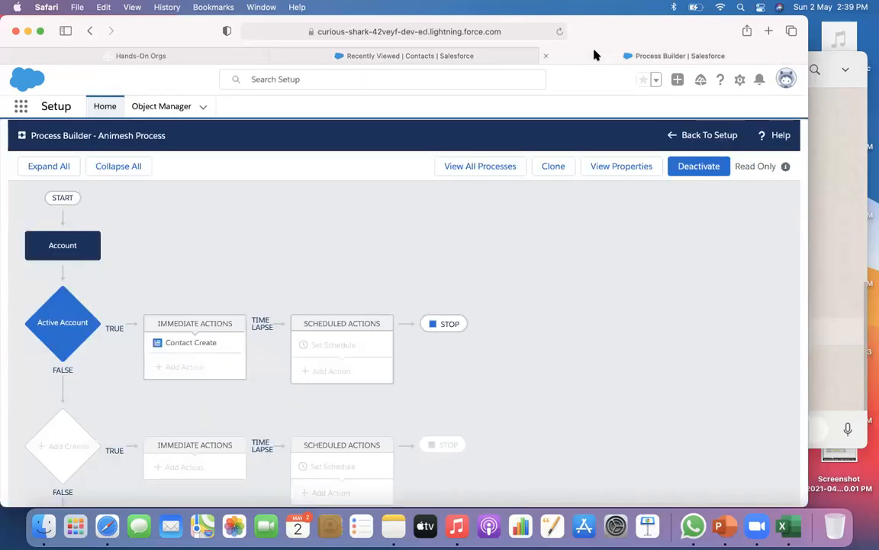
{"action": "left_click", "coordinate": [198, 343]}
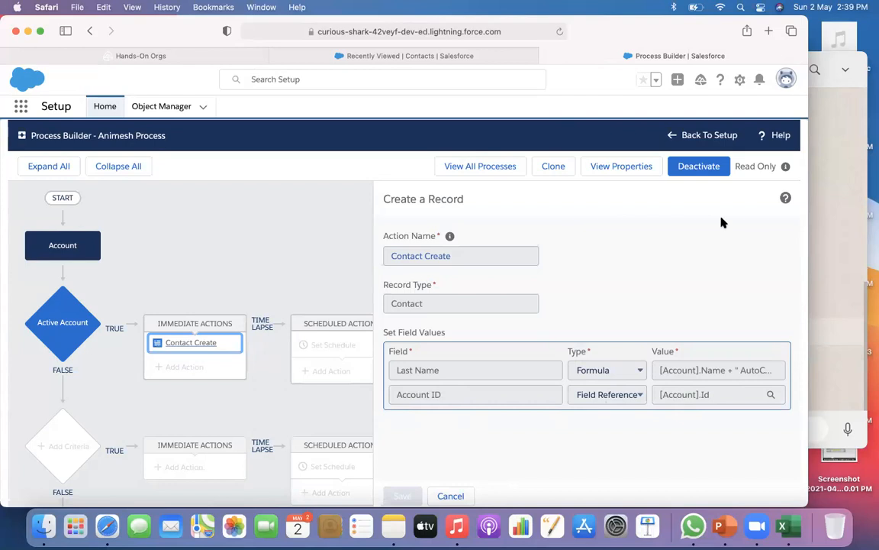
Step: Return to Setup, search the setup items for "flow" and open the Flows page
{"action": "left_click", "coordinate": [675, 137]}
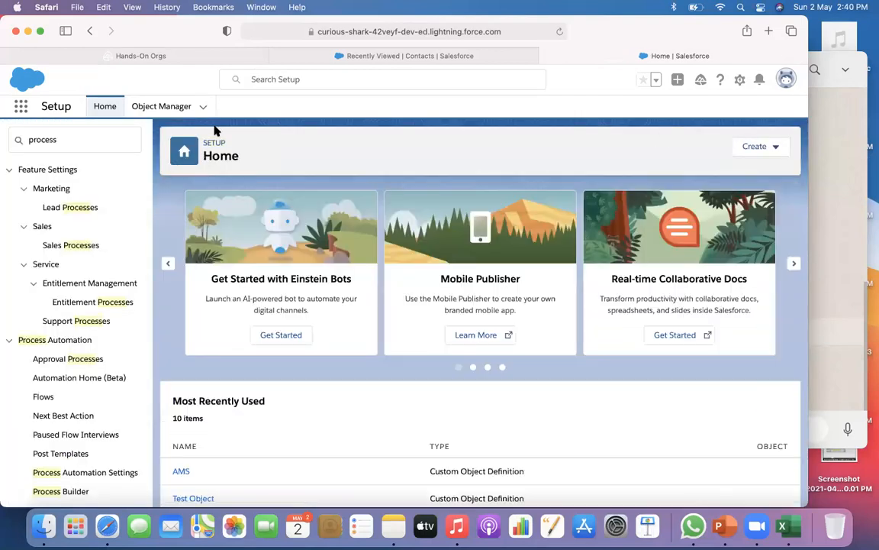
{"action": "left_click", "coordinate": [72, 140]}
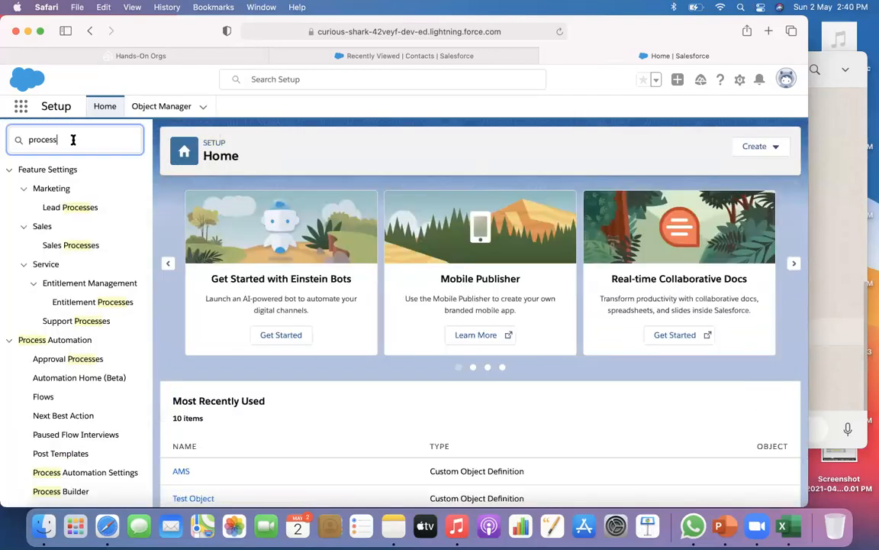
{"action": "key", "text": "BackSpace"}
{"action": "key", "text": "BackSpace"}
{"action": "key", "text": "BackSpace"}
{"action": "key", "text": "BackSpace"}
{"action": "key", "text": "BackSpace"}
{"action": "key", "text": "BackSpace"}
{"action": "key", "text": "BackSpace"}
{"action": "type", "text": "flow"}
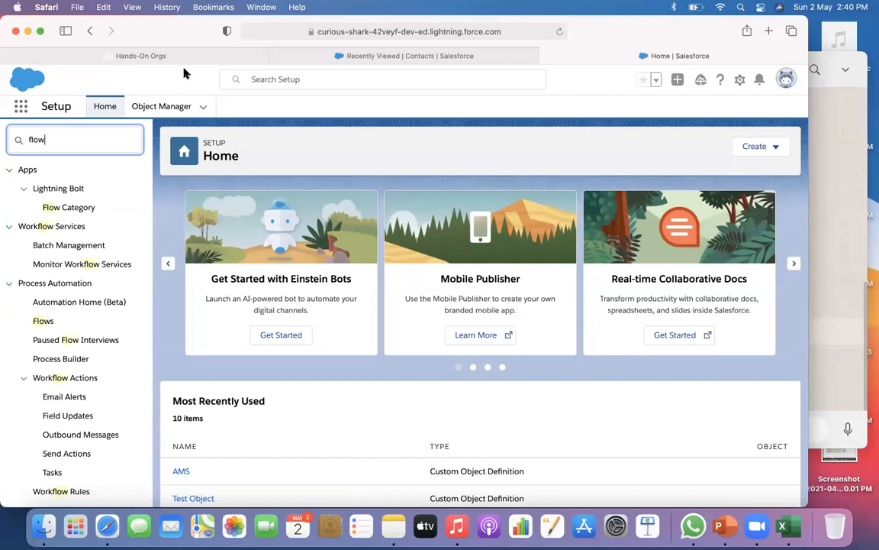
{"action": "left_click", "coordinate": [294, 56]}
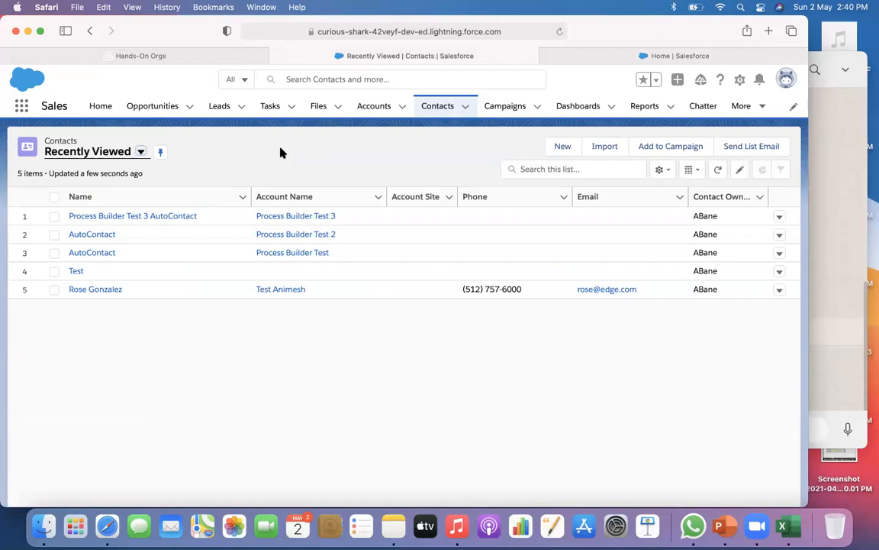
{"action": "left_click", "coordinate": [605, 58]}
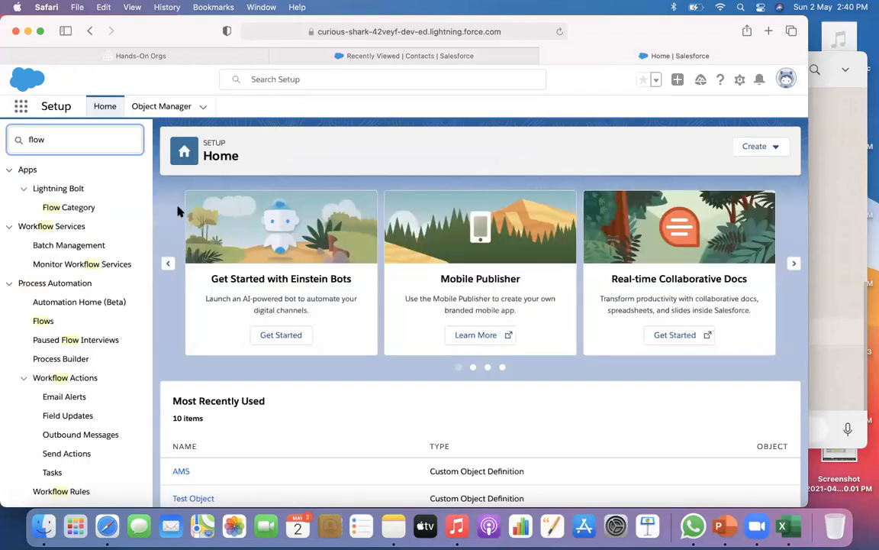
{"action": "left_click", "coordinate": [42, 322]}
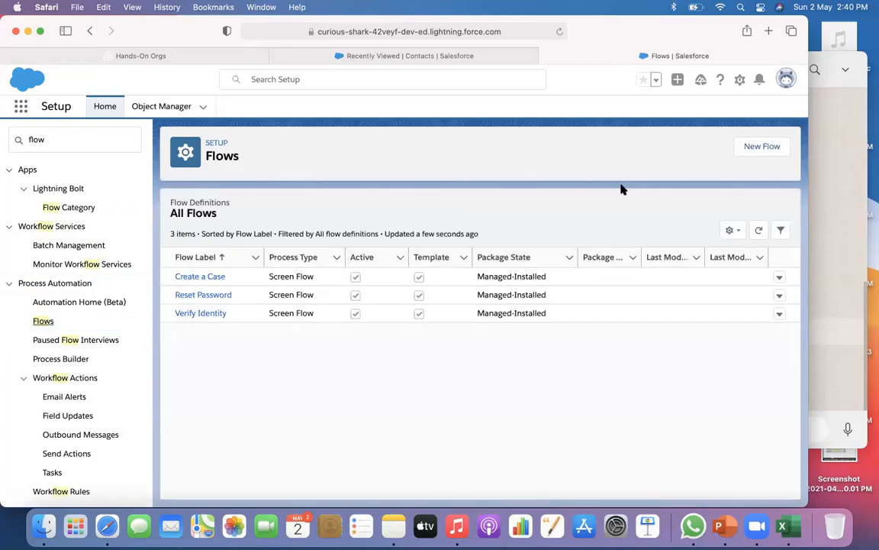
{"action": "left_click", "coordinate": [747, 152]}
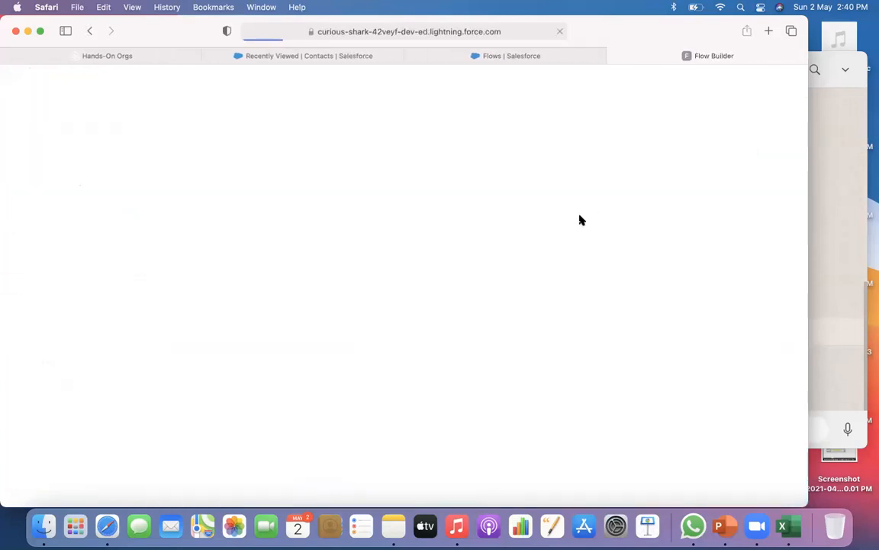
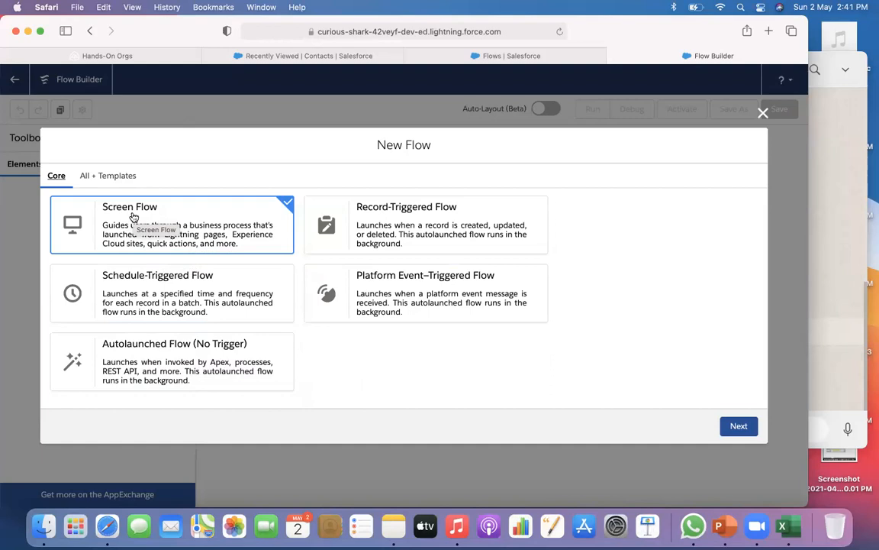
{"action": "left_click", "coordinate": [739, 428]}
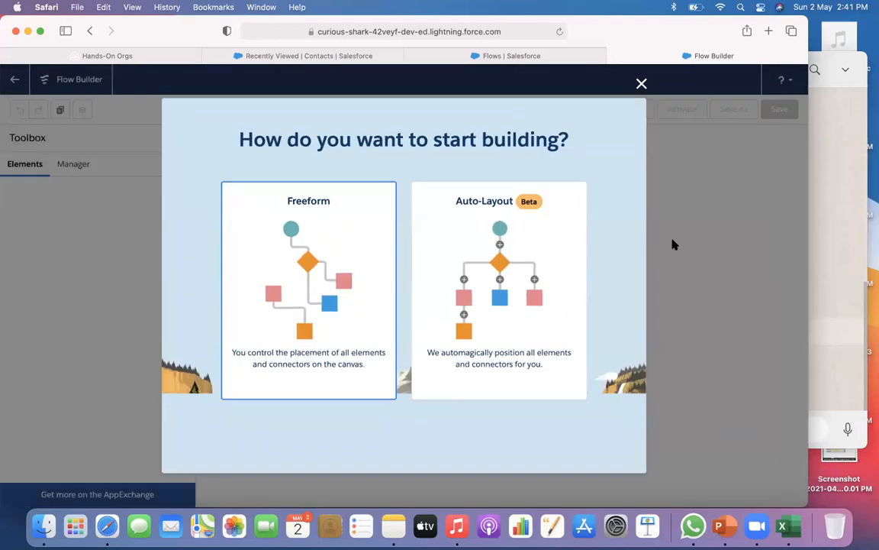
{"action": "left_click", "coordinate": [642, 84]}
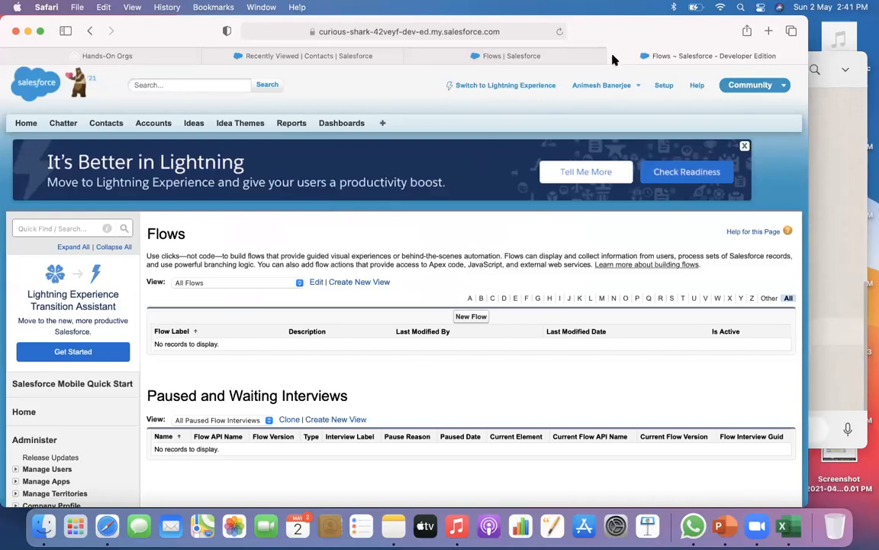
{"action": "left_click", "coordinate": [612, 56]}
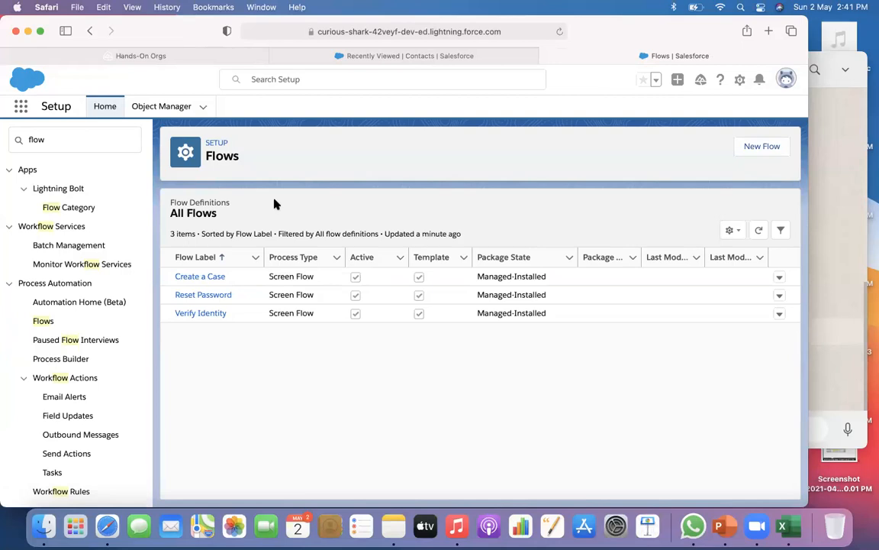
Step: Create a new Screen Flow using the Freeform layout
{"action": "left_click", "coordinate": [748, 149]}
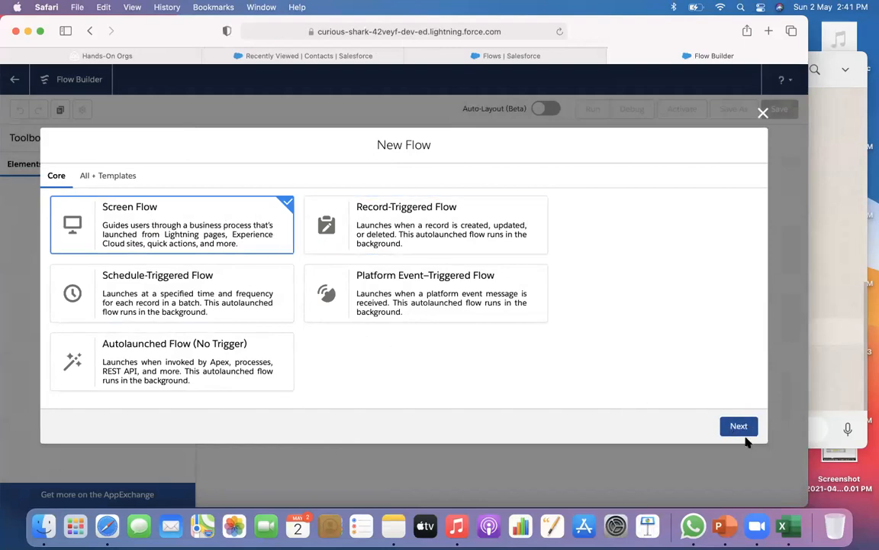
{"action": "left_click", "coordinate": [737, 426]}
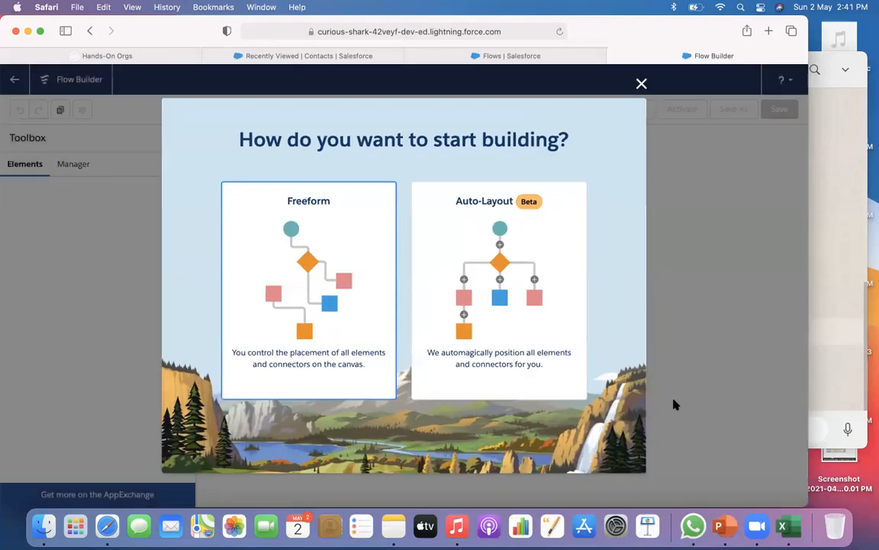
{"action": "left_click", "coordinate": [330, 321]}
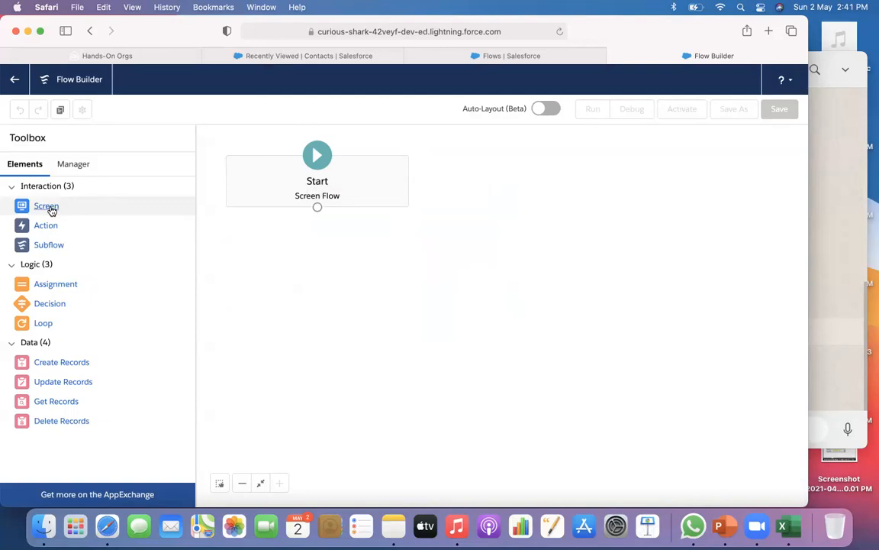
Step: Add a Screen element to the canvas below Start and place a Name component on the new screen
{"action": "left_click_drag", "start_coordinate": [46, 211], "coordinate": [303, 277]}
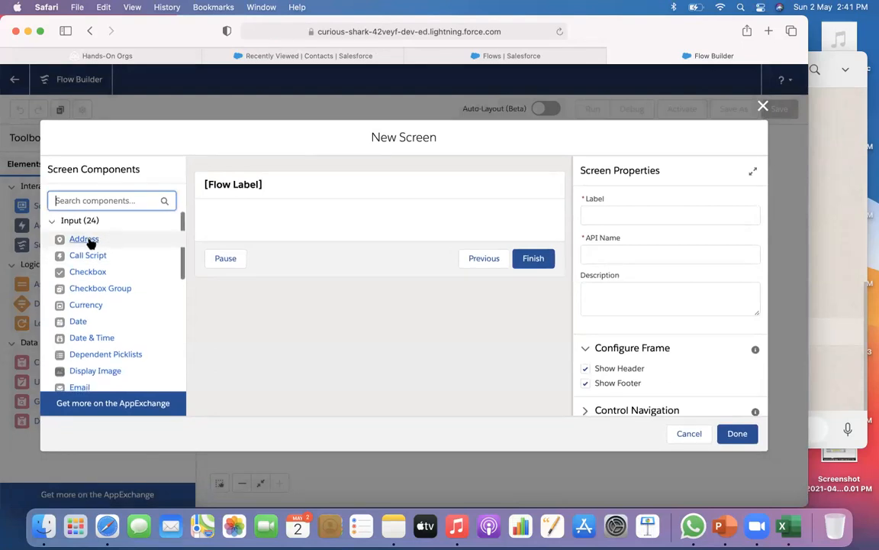
{"action": "scroll", "coordinate": [90, 242], "scroll_direction": "down", "scroll_amount": 5}
{"action": "scroll", "coordinate": [90, 243], "scroll_direction": "up", "scroll_amount": 2}
{"action": "left_click_drag", "start_coordinate": [80, 276], "coordinate": [225, 225]}
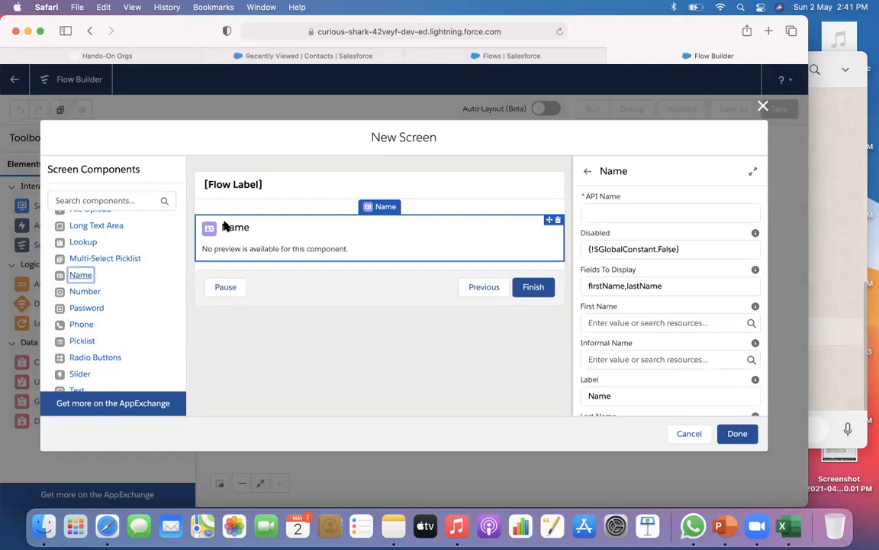
Step: Set the Name component's API Name to "Contact Name"
{"action": "left_click", "coordinate": [606, 213]}
{"action": "type", "text": "Comt"}
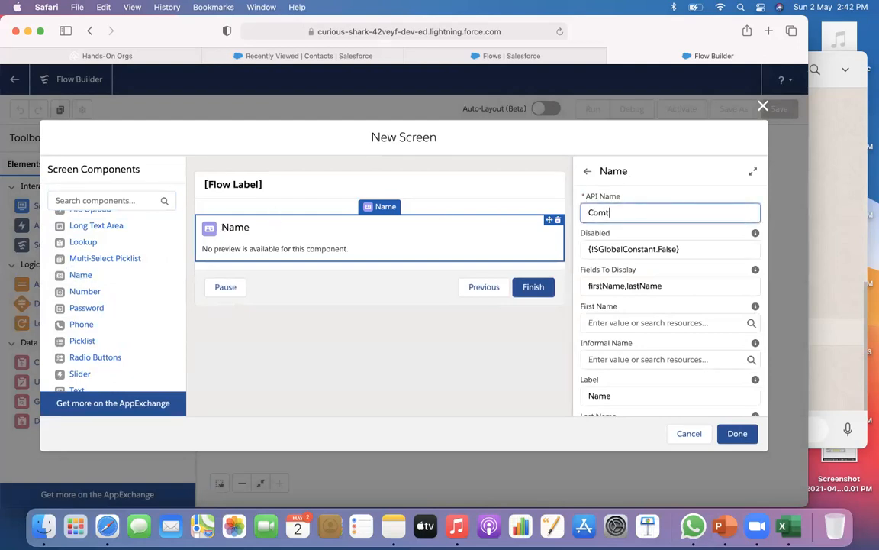
{"action": "key", "text": "BackSpace"}
{"action": "key", "text": "BackSpace"}
{"action": "type", "text": "ontact"}
{"action": "key", "text": "BackSpace"}
{"action": "key", "text": "BackSpace"}
{"action": "key", "text": "BackSpace"}
{"action": "key", "text": "BackSpace"}
{"action": "key", "text": "BackSpace"}
{"action": "key", "text": "BackSpace"}
{"action": "type", "text": "ntact Name"}
Step: Examine the Name component's remaining properties, including its component visibility and advanced settings for variables and revisited screen values
{"action": "scroll", "coordinate": [628, 281], "scroll_direction": "down", "scroll_amount": 2}
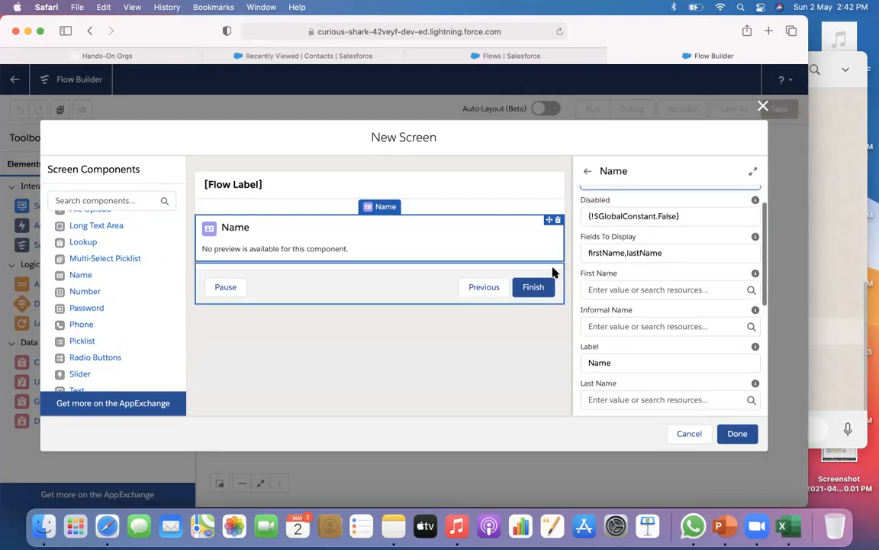
{"action": "scroll", "coordinate": [667, 316], "scroll_direction": "down", "scroll_amount": 2}
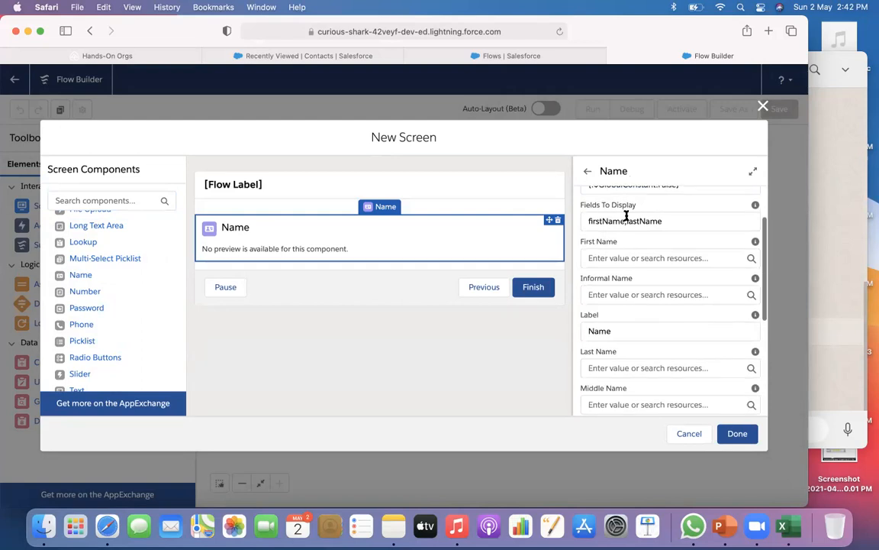
{"action": "scroll", "coordinate": [628, 298], "scroll_direction": "down", "scroll_amount": 8}
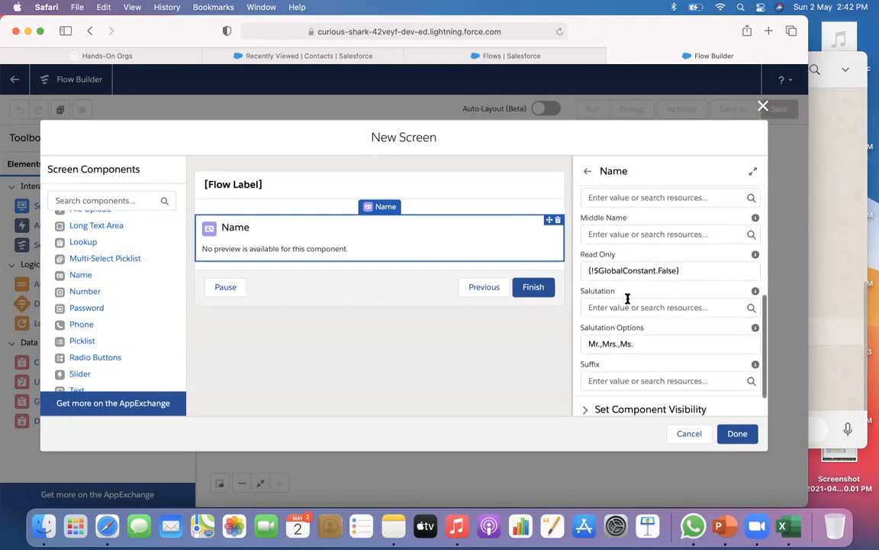
{"action": "scroll", "coordinate": [628, 299], "scroll_direction": "down", "scroll_amount": 2}
{"action": "left_click", "coordinate": [586, 402]}
{"action": "scroll", "coordinate": [614, 363], "scroll_direction": "down", "scroll_amount": 2}
{"action": "left_click", "coordinate": [586, 401]}
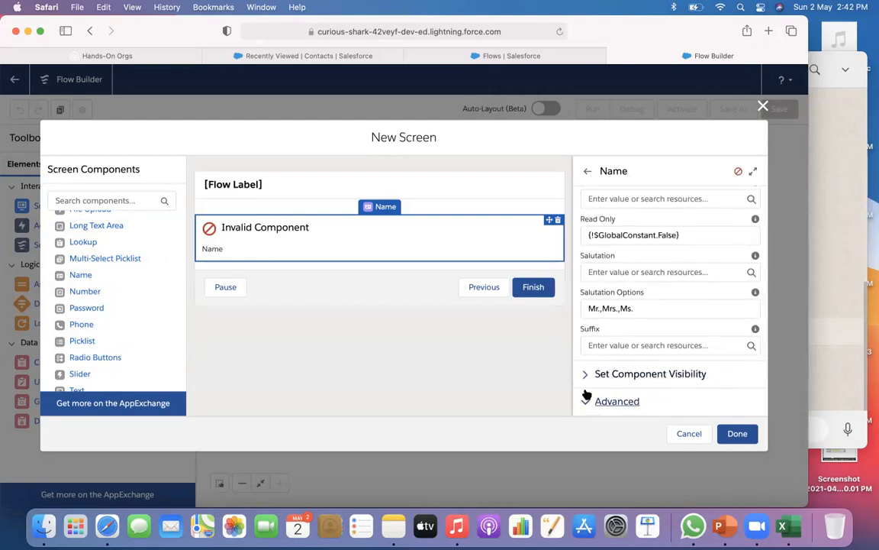
{"action": "left_click", "coordinate": [586, 373]}
{"action": "scroll", "coordinate": [586, 367], "scroll_direction": "down", "scroll_amount": 3}
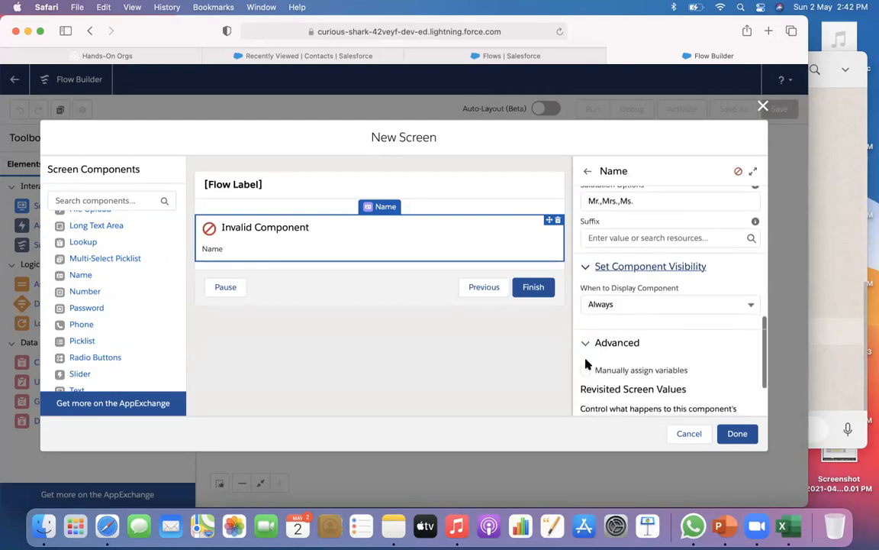
{"action": "scroll", "coordinate": [623, 290], "scroll_direction": "down", "scroll_amount": 3}
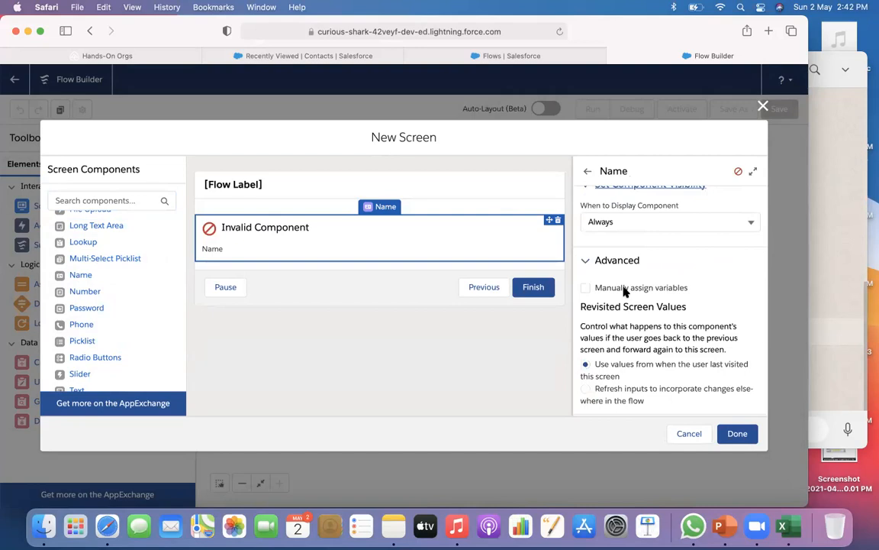
{"action": "scroll", "coordinate": [624, 308], "scroll_direction": "up", "scroll_amount": 1}
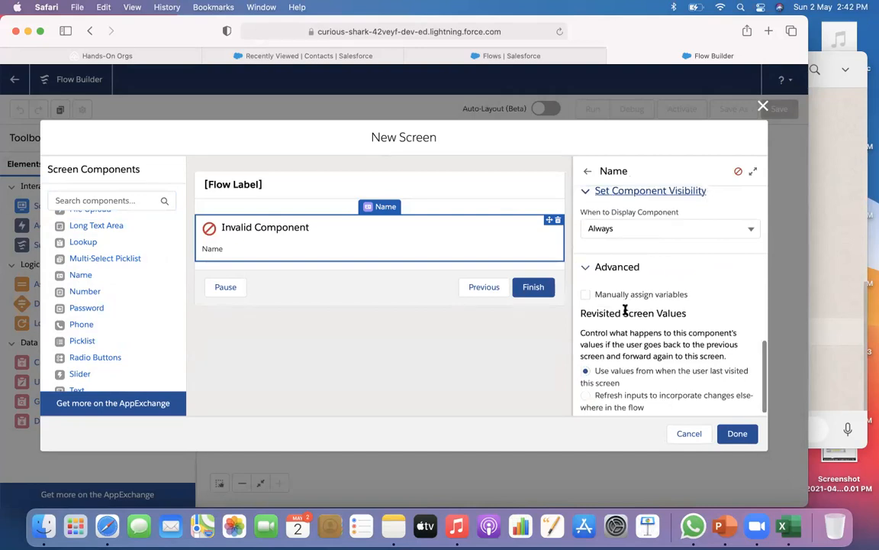
Step: Correct the Name component's API Name to ContactName
{"action": "scroll", "coordinate": [625, 310], "scroll_direction": "down", "scroll_amount": 1}
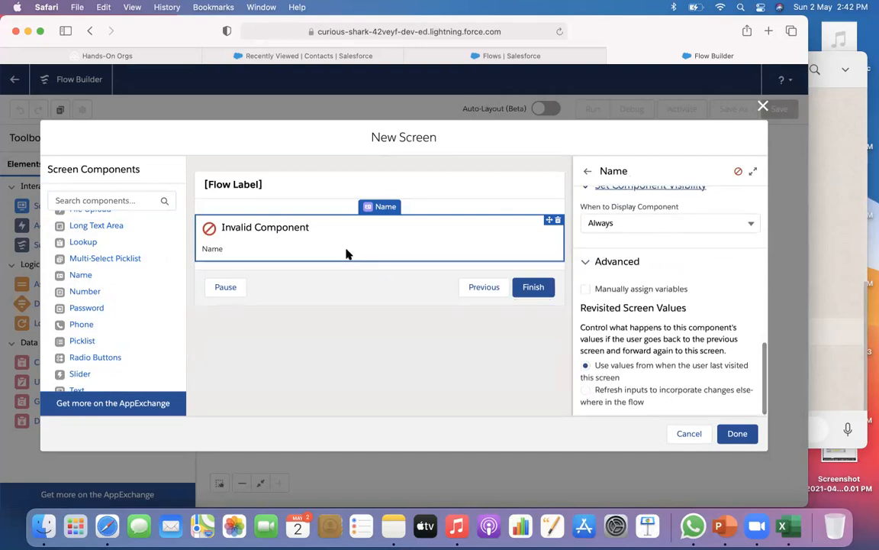
{"action": "scroll", "coordinate": [598, 277], "scroll_direction": "up", "scroll_amount": 10}
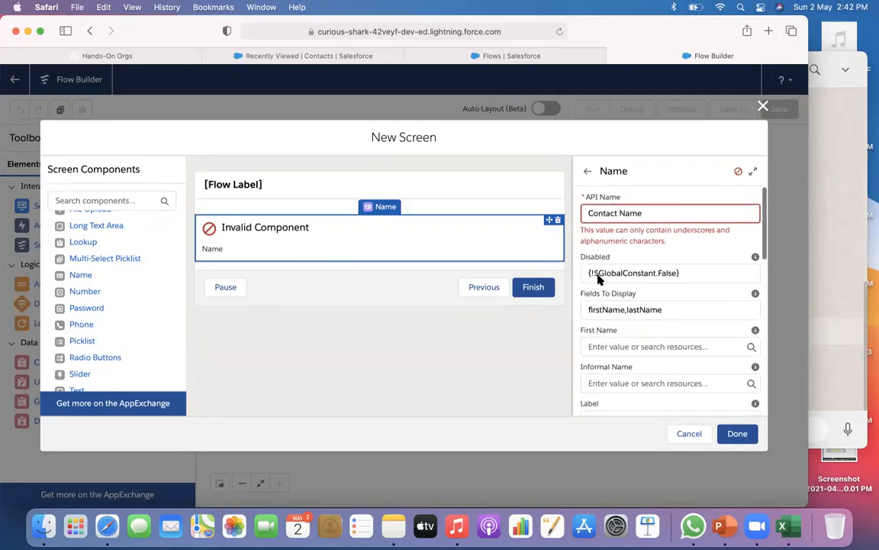
{"action": "left_click", "coordinate": [620, 212]}
{"action": "key", "text": "BackSpace"}
{"action": "left_click", "coordinate": [627, 253]}
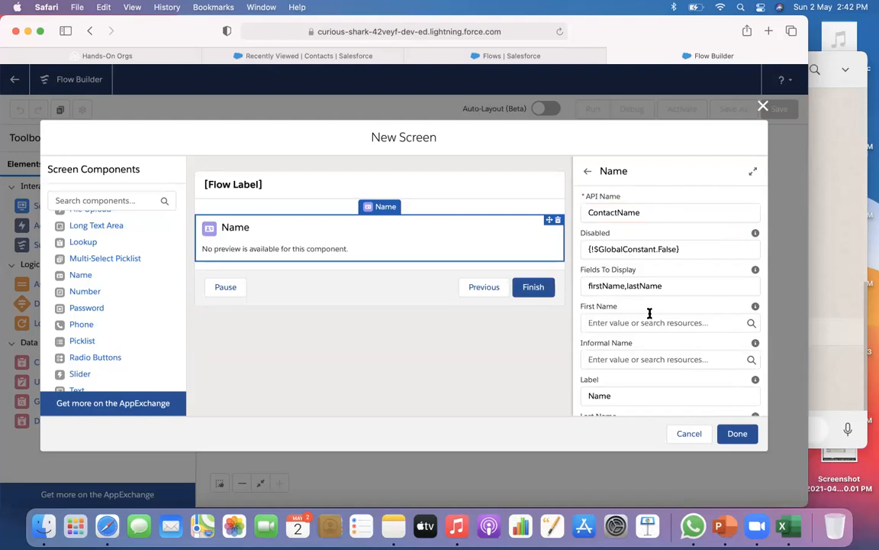
{"action": "scroll", "coordinate": [650, 313], "scroll_direction": "down", "scroll_amount": 2}
{"action": "scroll", "coordinate": [650, 313], "scroll_direction": "down", "scroll_amount": 1}
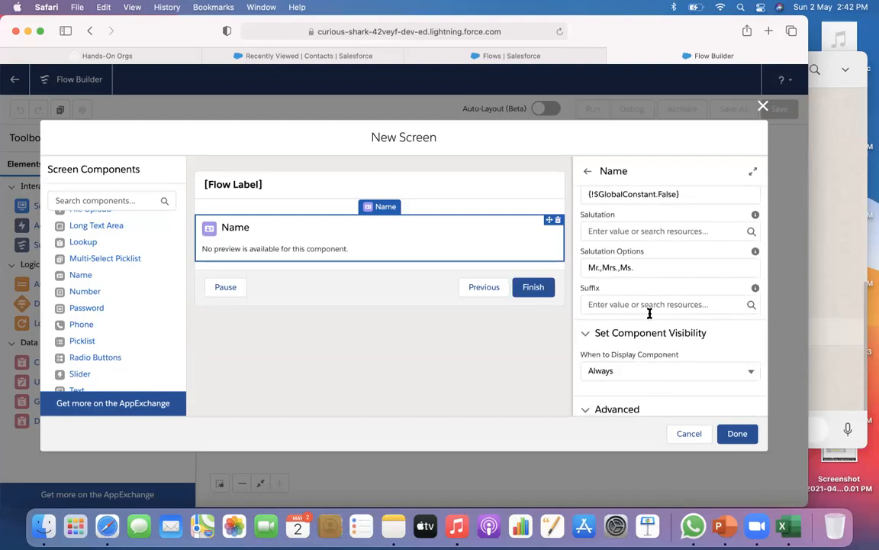
Step: Label the new screen Contact Details with the API Name Contact_Details and finish the screen
{"action": "left_click", "coordinate": [737, 433]}
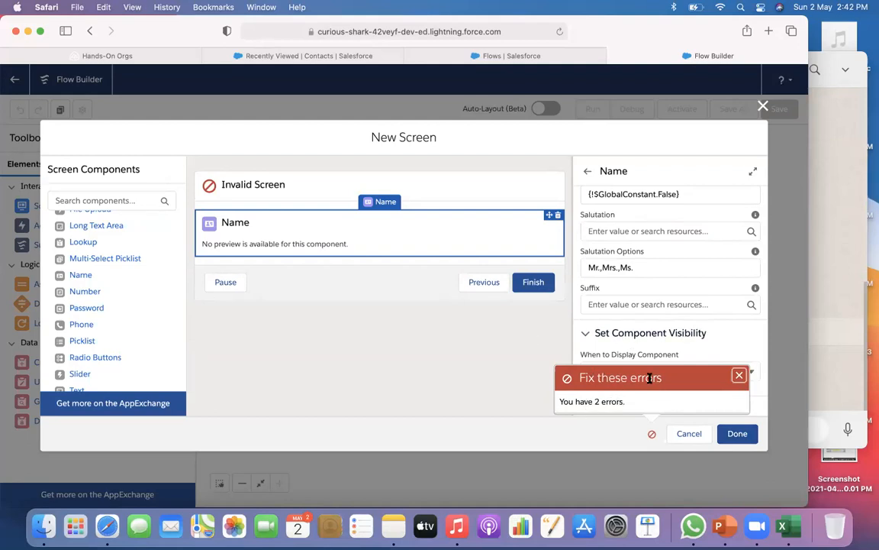
{"action": "left_click", "coordinate": [739, 375]}
{"action": "scroll", "coordinate": [739, 377], "scroll_direction": "up", "scroll_amount": 10}
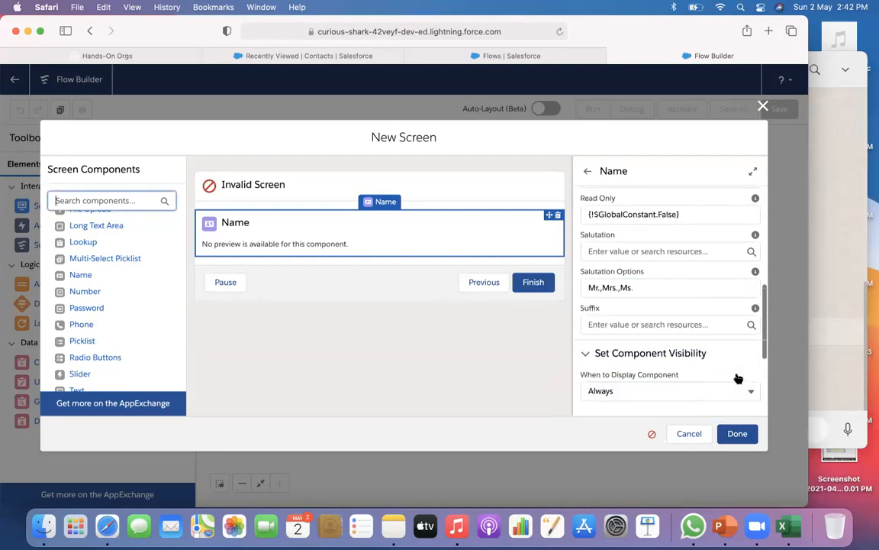
{"action": "left_click", "coordinate": [245, 187]}
{"action": "left_click", "coordinate": [613, 215]}
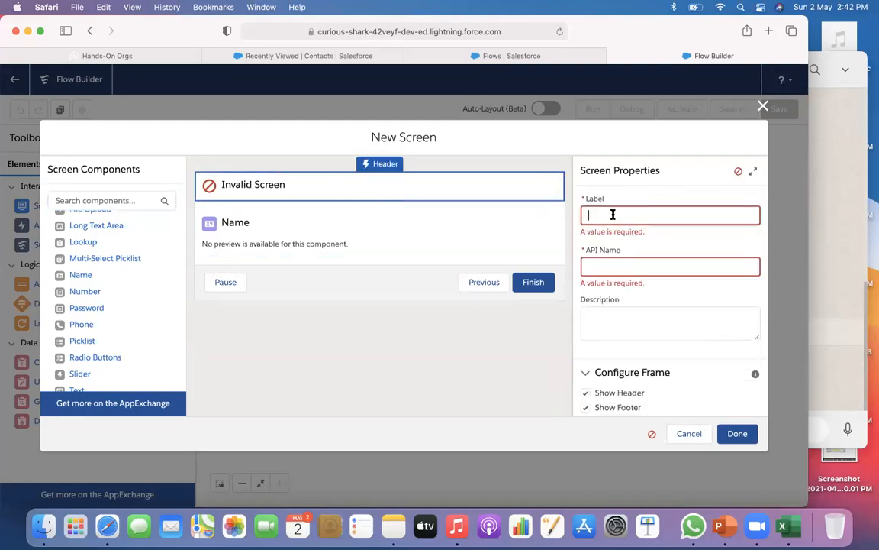
{"action": "type", "text": "Cont"}
{"action": "key", "text": "BackSpace"}
{"action": "key", "text": "BackSpace"}
{"action": "key", "text": "BackSpace"}
{"action": "key", "text": "BackSpace"}
{"action": "type", "text": "Enter"}
{"action": "key", "text": "BackSpace"}
{"action": "key", "text": "BackSpace"}
{"action": "key", "text": "BackSpace"}
{"action": "key", "text": "BackSpace"}
{"action": "key", "text": "BackSpace"}
{"action": "type", "text": "Contact Detai"}
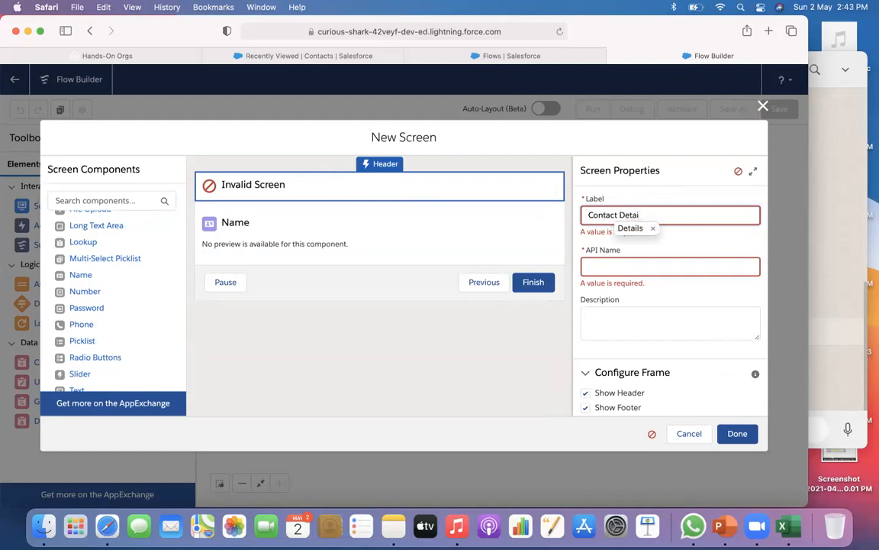
{"action": "left_click", "coordinate": [633, 229]}
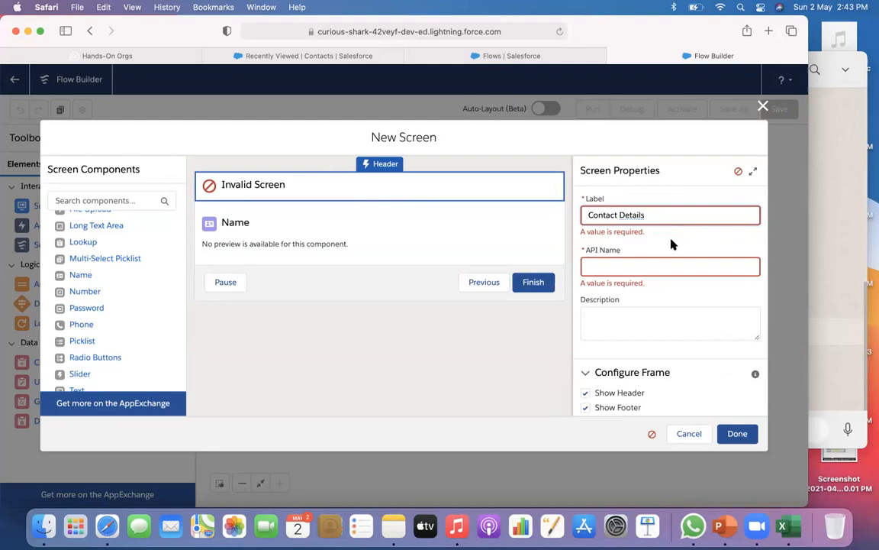
{"action": "left_click", "coordinate": [670, 243]}
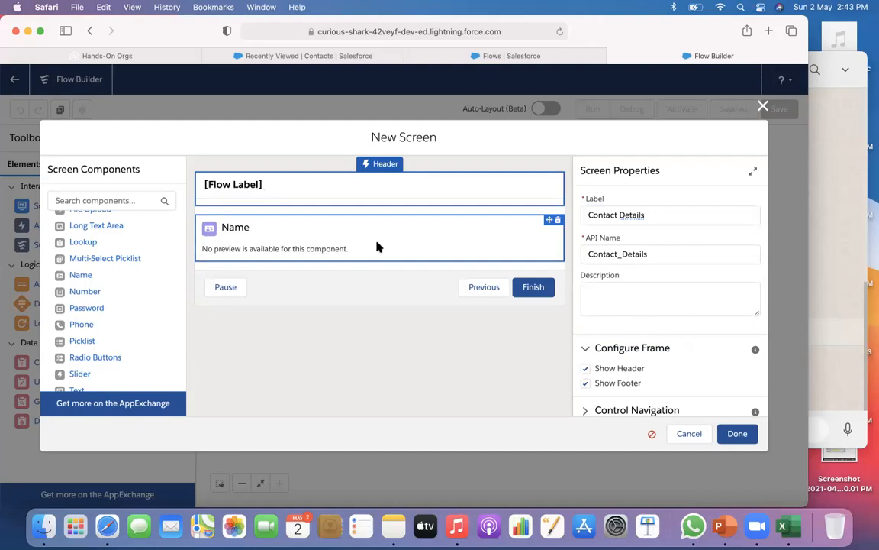
{"action": "left_click", "coordinate": [736, 433]}
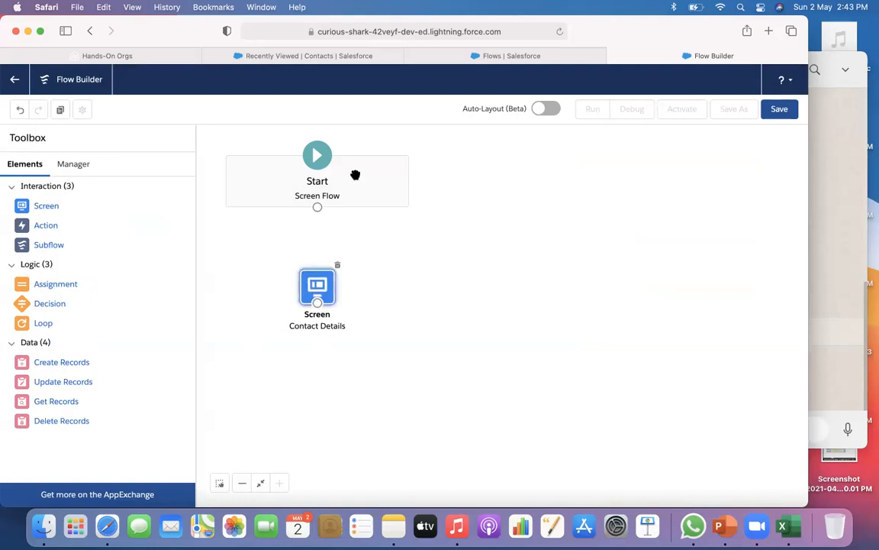
Step: Connect Start to the Contact Details screen and save the flow with the label Create Contact
{"action": "left_click_drag", "start_coordinate": [317, 208], "coordinate": [318, 313]}
{"action": "left_click_drag", "start_coordinate": [318, 208], "coordinate": [321, 284]}
{"action": "left_click", "coordinate": [774, 114]}
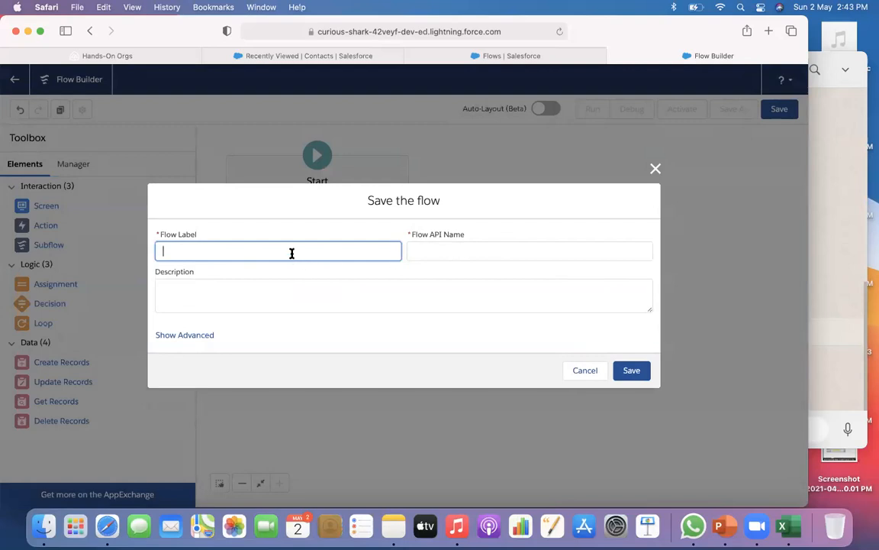
{"action": "type", "text": "Create Contact"}
{"action": "left_click", "coordinate": [480, 253]}
{"action": "left_click", "coordinate": [625, 369]}
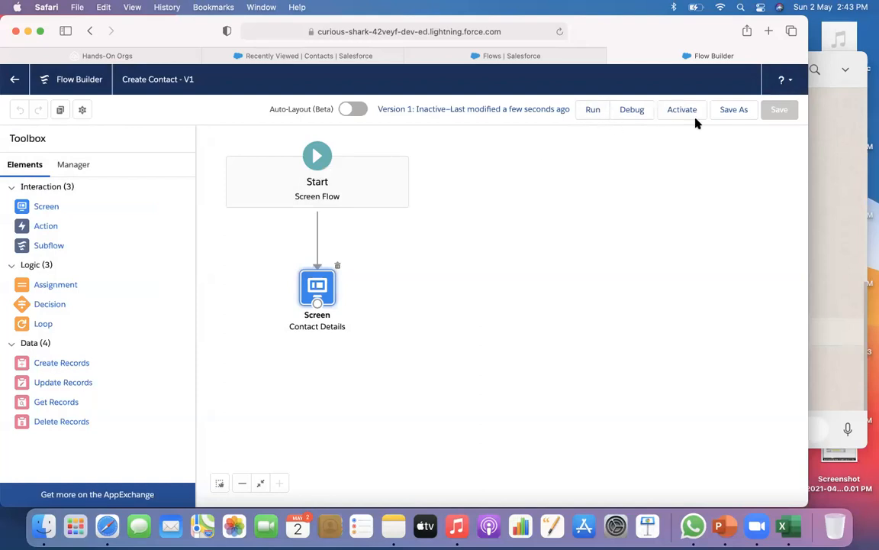
Step: Run the Create Contact flow, try the form by entering a first name, and close the test page
{"action": "left_click", "coordinate": [592, 109]}
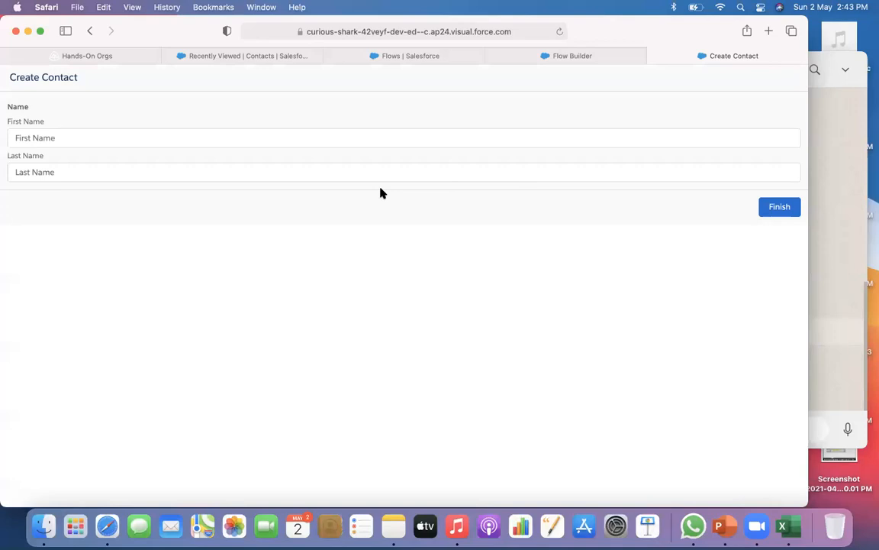
{"action": "left_click", "coordinate": [767, 213]}
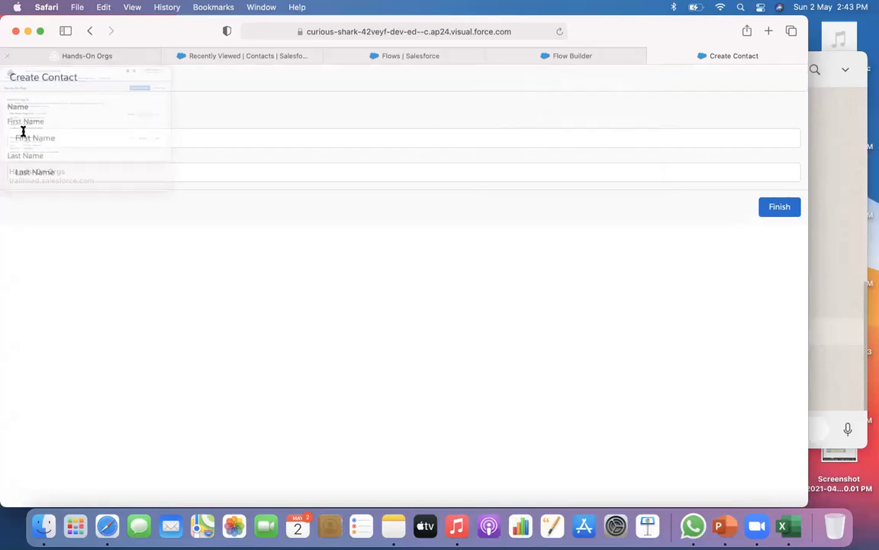
{"action": "left_click", "coordinate": [497, 134]}
{"action": "type", "text": "Animesh"}
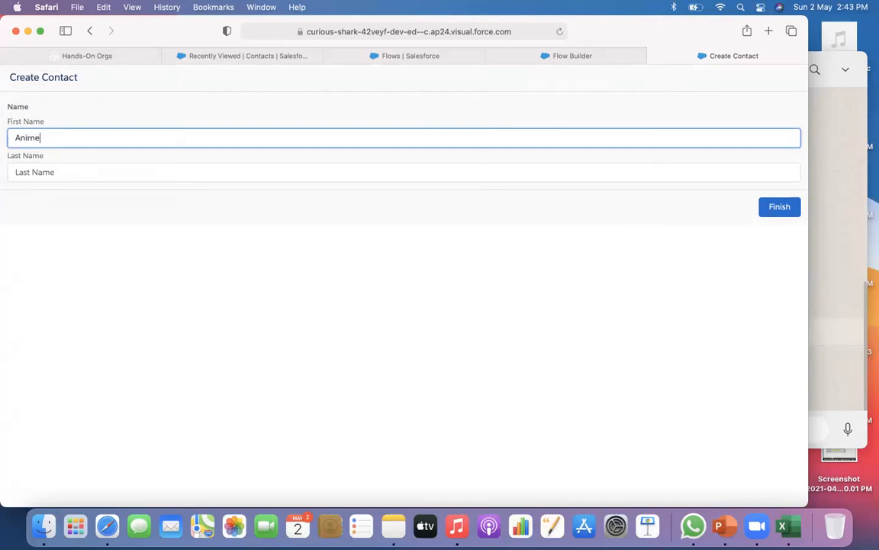
{"action": "left_click", "coordinate": [269, 174]}
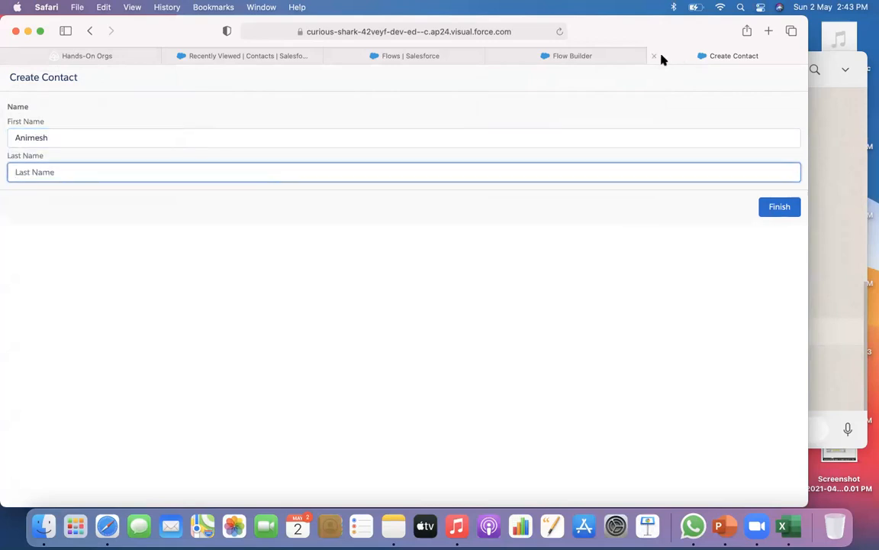
{"action": "left_click", "coordinate": [655, 57]}
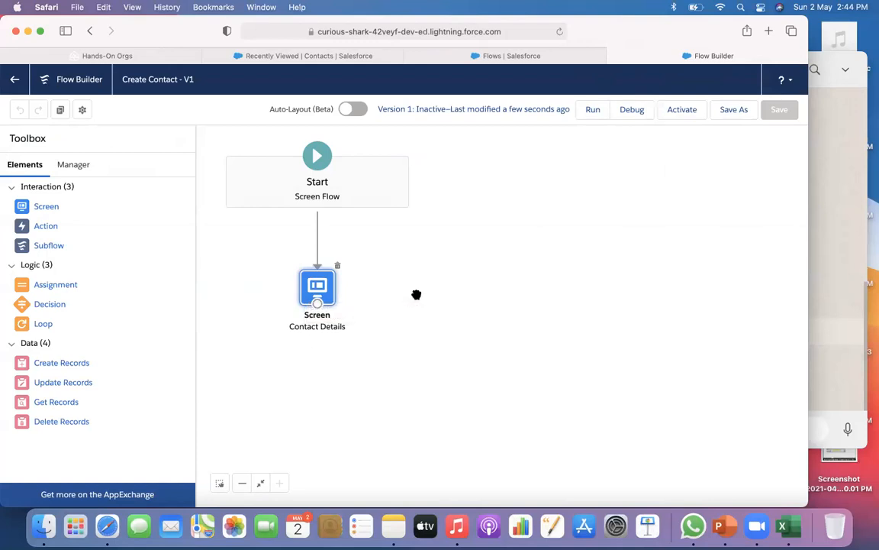
{"action": "left_click_drag", "start_coordinate": [65, 366], "coordinate": [496, 279]}
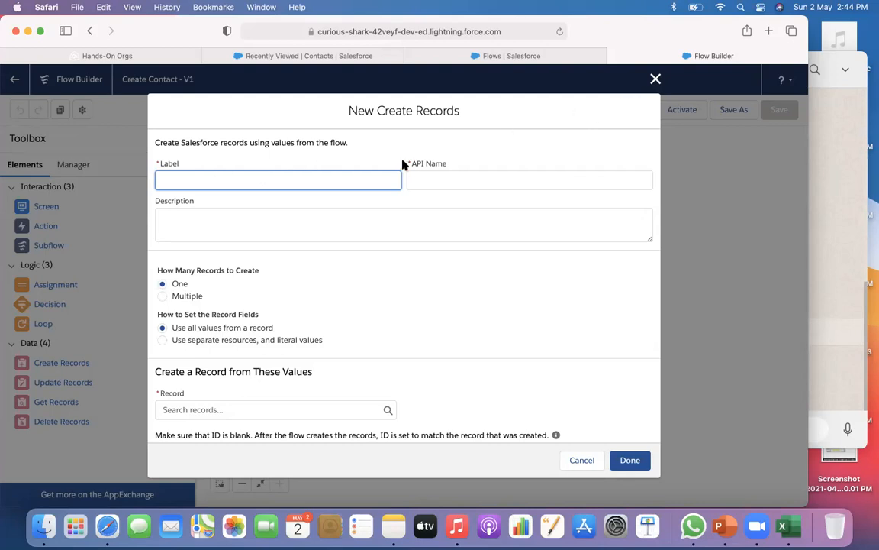
{"action": "type", "text": "Create Contact Record"}
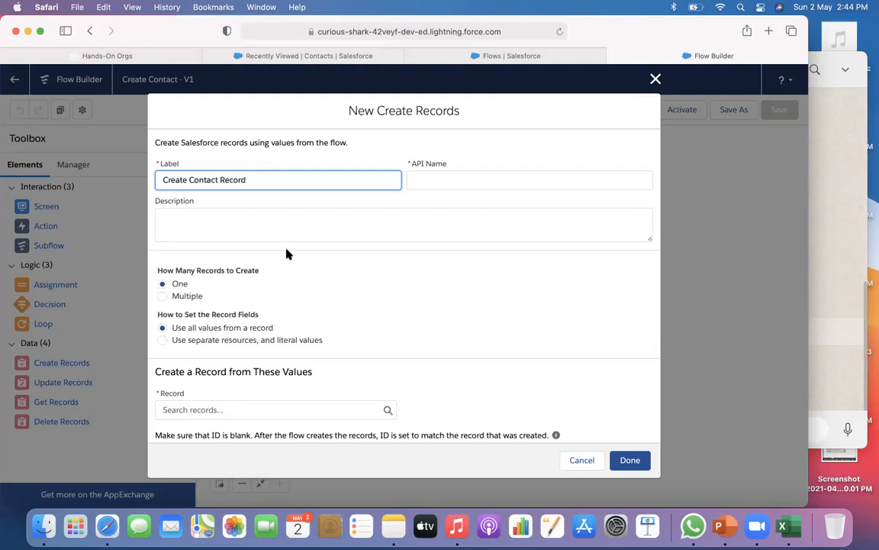
{"action": "left_click", "coordinate": [286, 253]}
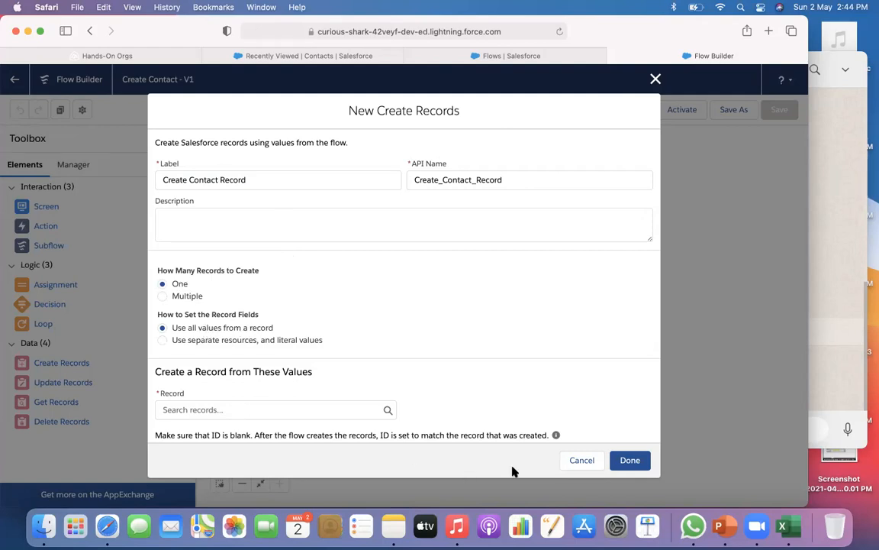
{"action": "left_click", "coordinate": [574, 462]}
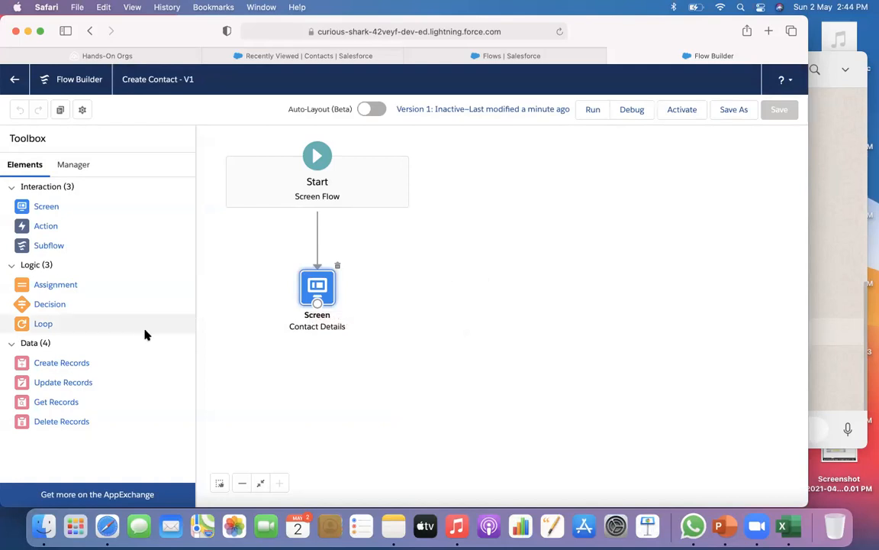
{"action": "left_click_drag", "start_coordinate": [71, 365], "coordinate": [509, 269]}
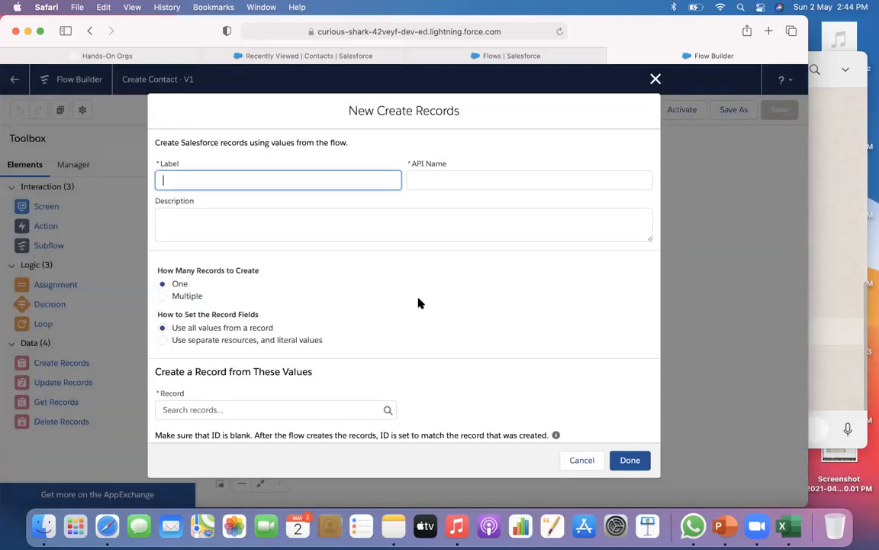
{"action": "left_click", "coordinate": [229, 409]}
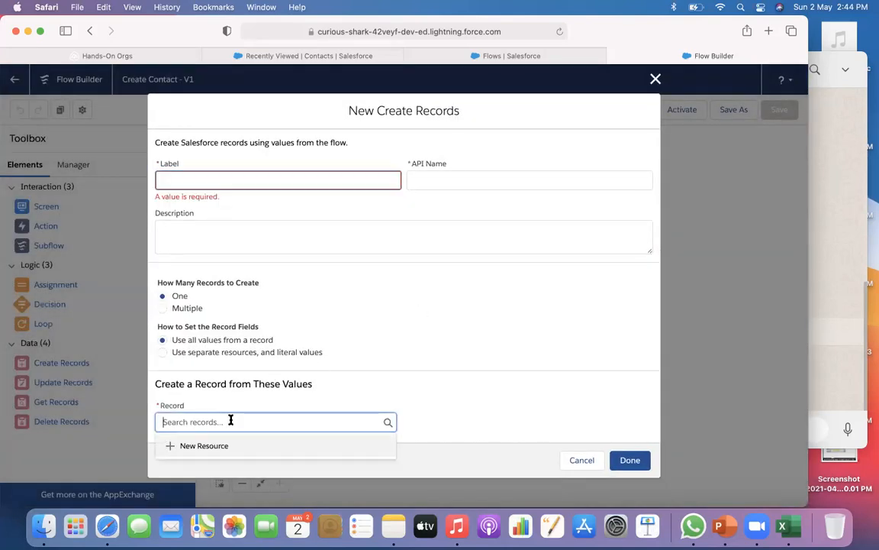
{"action": "scroll", "coordinate": [233, 413], "scroll_direction": "down", "scroll_amount": 1}
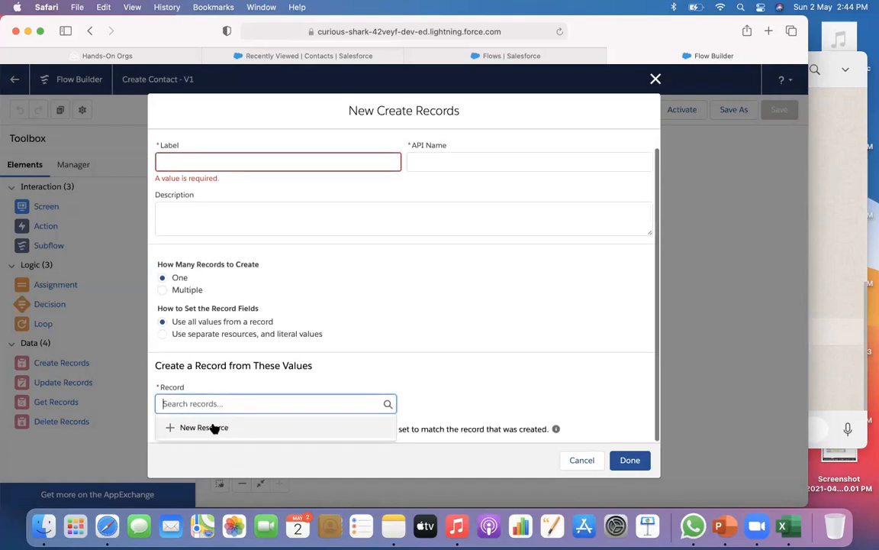
{"action": "left_click", "coordinate": [655, 79]}
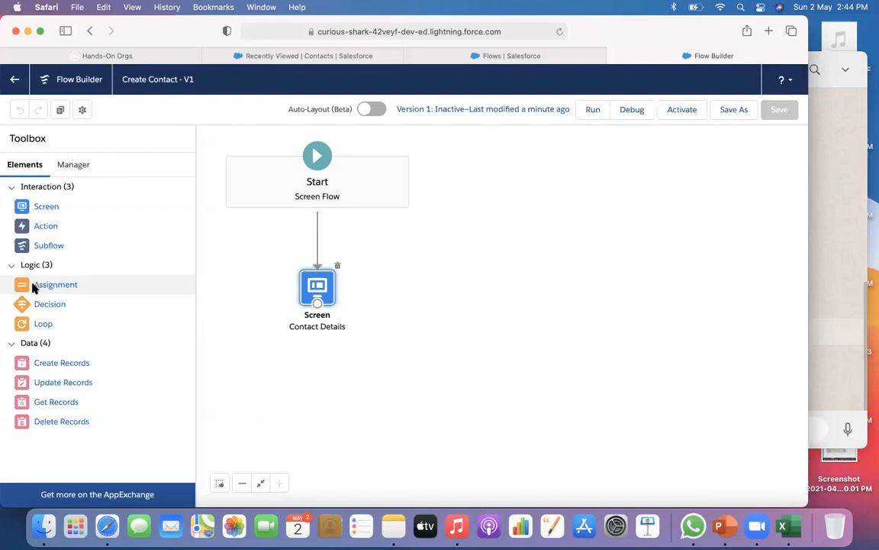
{"action": "left_click_drag", "start_coordinate": [19, 286], "coordinate": [504, 280]}
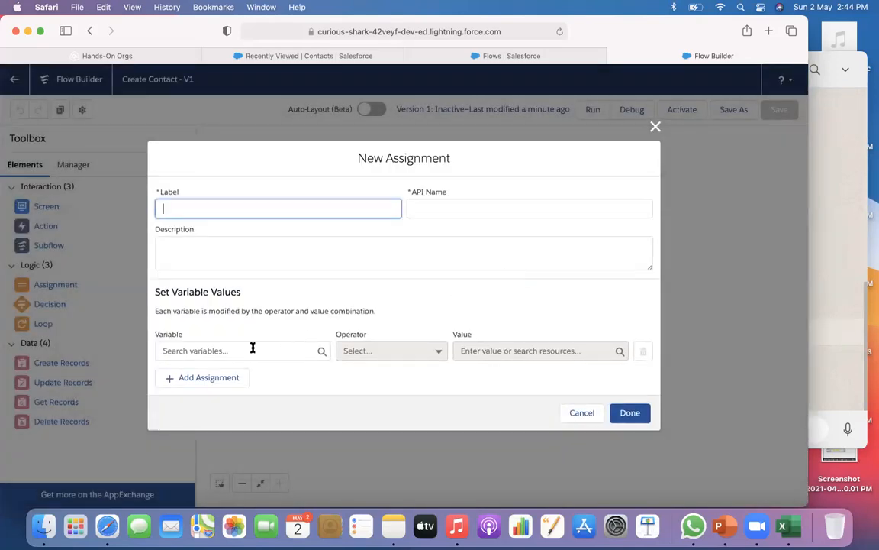
{"action": "left_click", "coordinate": [655, 127]}
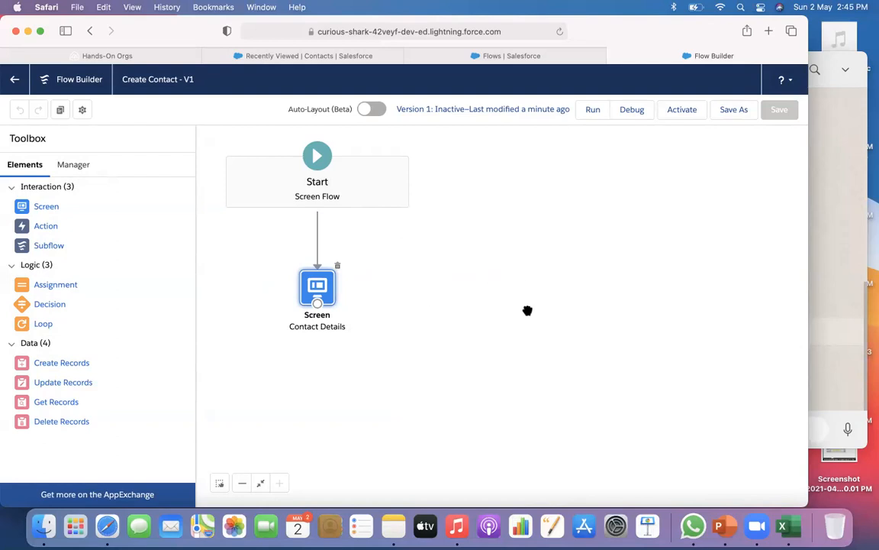
Step: Start a new flow resource of type Variable with the API Name myContact
{"action": "left_click", "coordinate": [74, 169]}
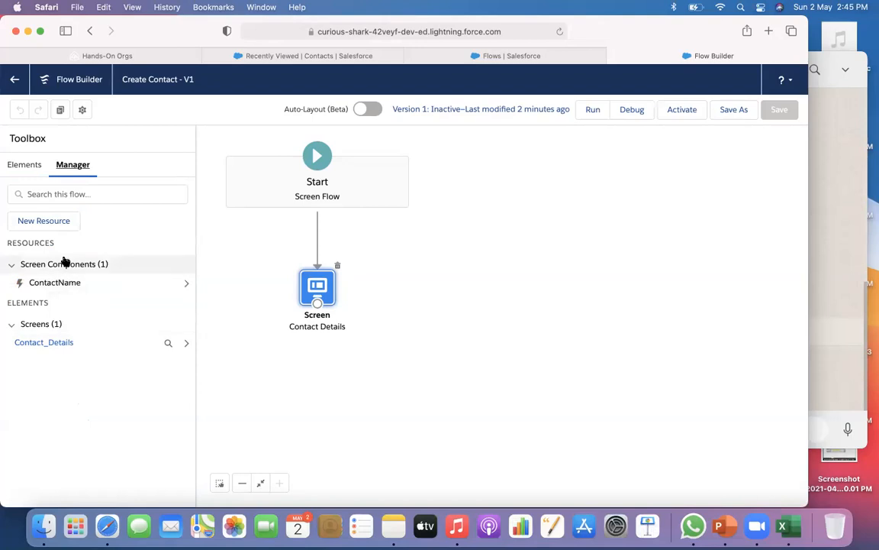
{"action": "left_click", "coordinate": [51, 221]}
{"action": "left_click", "coordinate": [226, 246]}
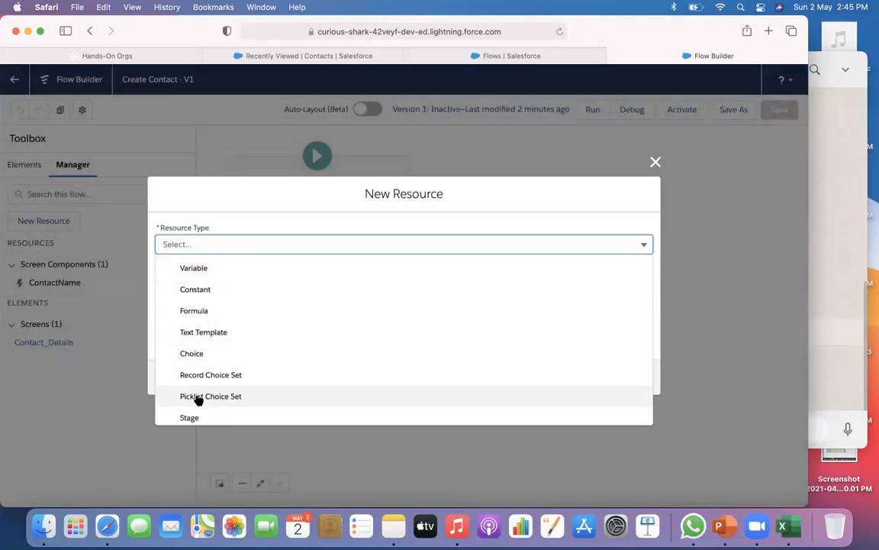
{"action": "left_click", "coordinate": [202, 268]}
{"action": "left_click", "coordinate": [200, 268]}
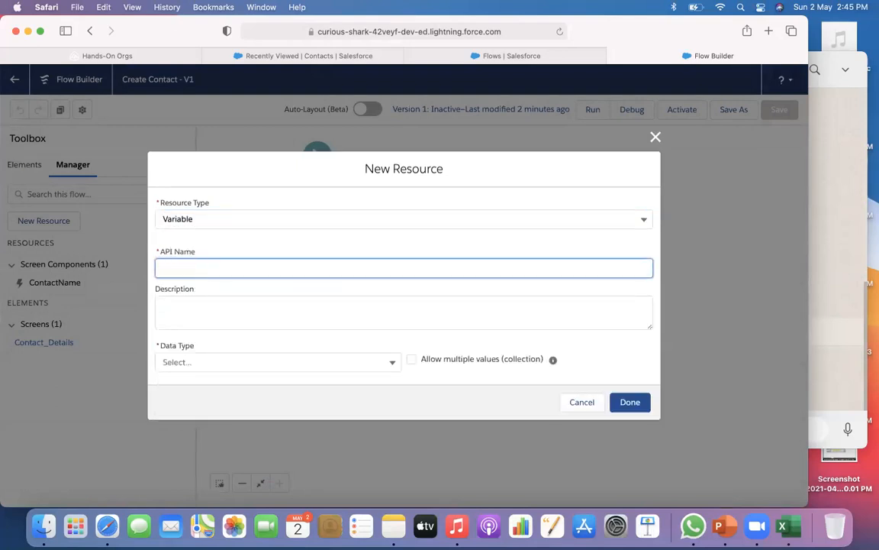
{"action": "type", "text": "myContact"}
Step: Set the myContact variable's data type to Record and its object to Contact, and finish the resource
{"action": "left_click", "coordinate": [220, 361]}
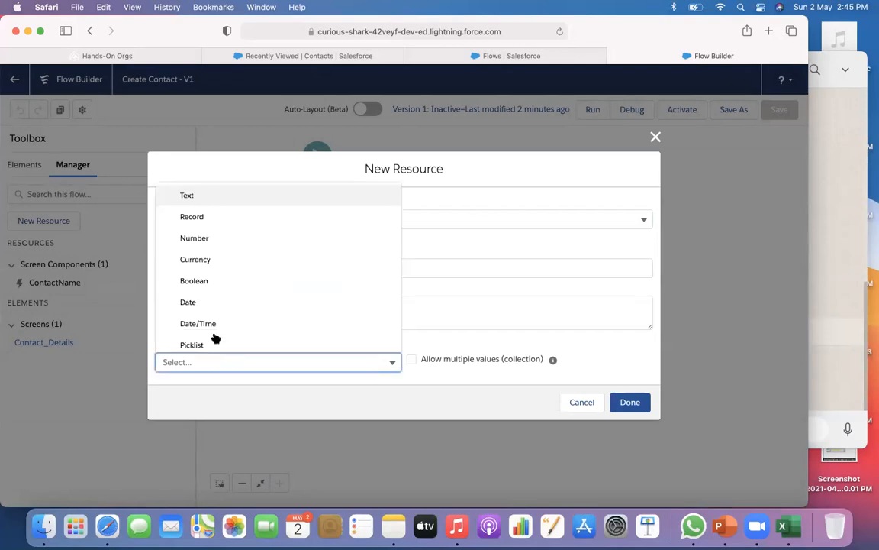
{"action": "left_click", "coordinate": [207, 221]}
{"action": "left_click", "coordinate": [226, 361]}
{"action": "type", "text": "Contac"}
{"action": "type", "text": "t"}
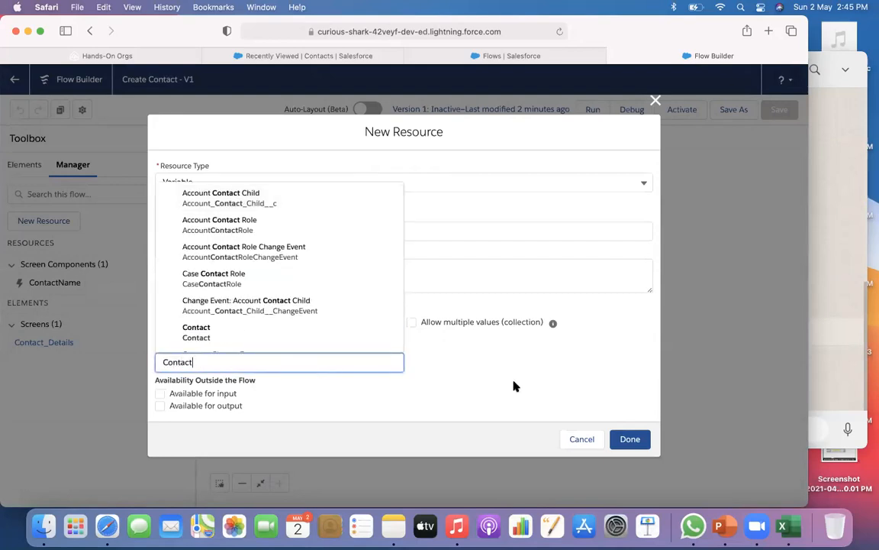
{"action": "left_click", "coordinate": [232, 332]}
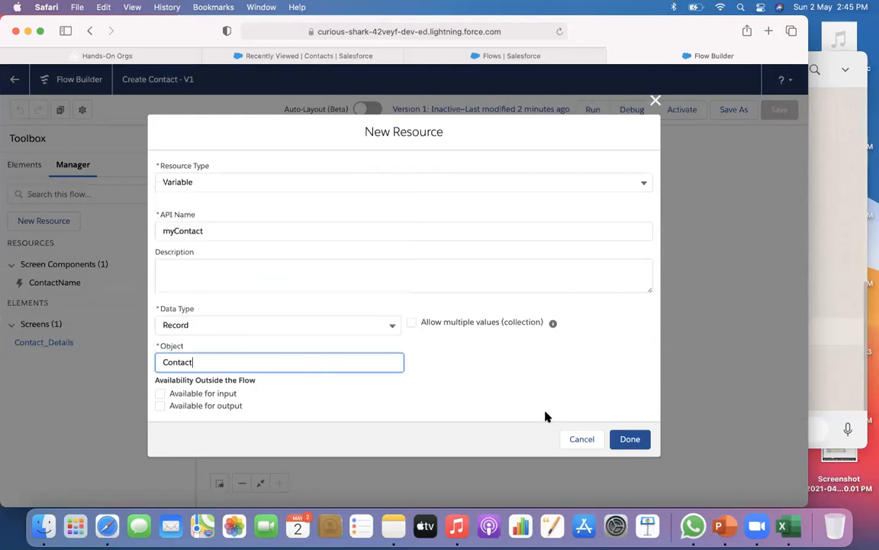
{"action": "left_click", "coordinate": [631, 439]}
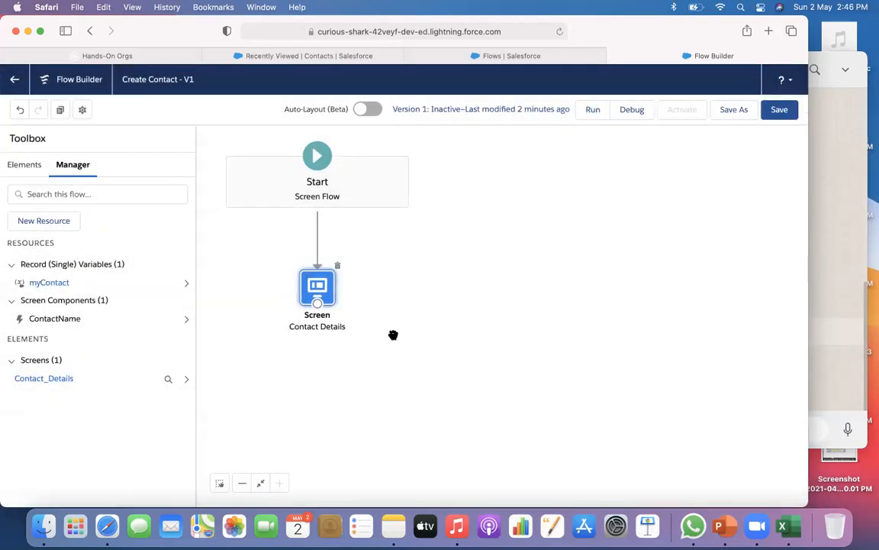
Step: Add a Create Records element to the canvas and label it Create Contact Record
{"action": "left_click", "coordinate": [24, 164]}
{"action": "left_click_drag", "start_coordinate": [64, 365], "coordinate": [488, 313]}
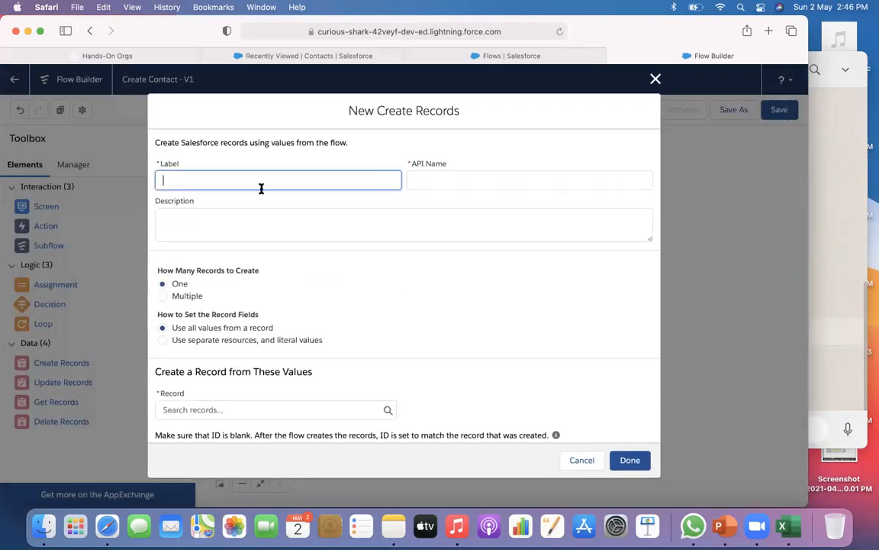
{"action": "type", "text": "Create"}
{"action": "key", "text": "BackSpace"}
{"action": "key", "text": "BackSpace"}
{"action": "key", "text": "BackSpace"}
{"action": "key", "text": "BackSpace"}
{"action": "key", "text": "BackSpace"}
{"action": "key", "text": "BackSpace"}
{"action": "type", "text": "cord"}
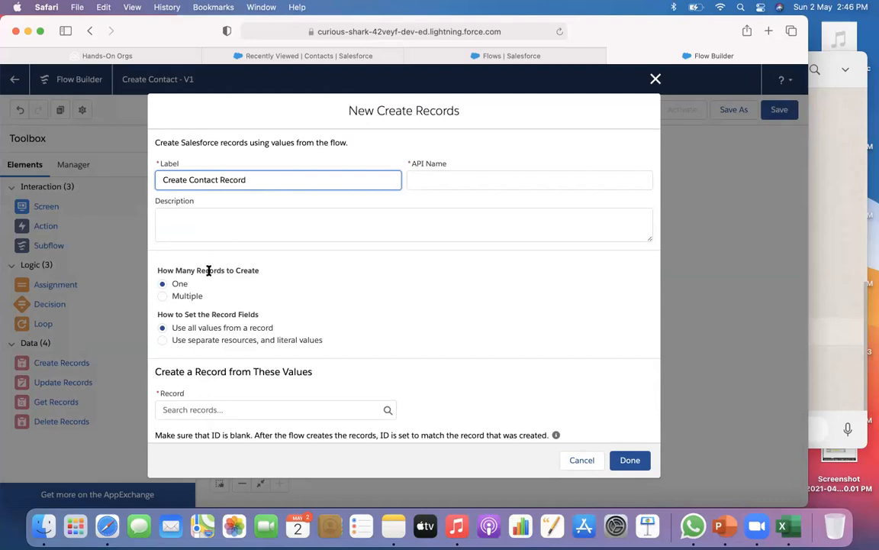
Step: Use the myContact variable as the record to create and finish the Create Contact Record element
{"action": "left_click", "coordinate": [241, 409]}
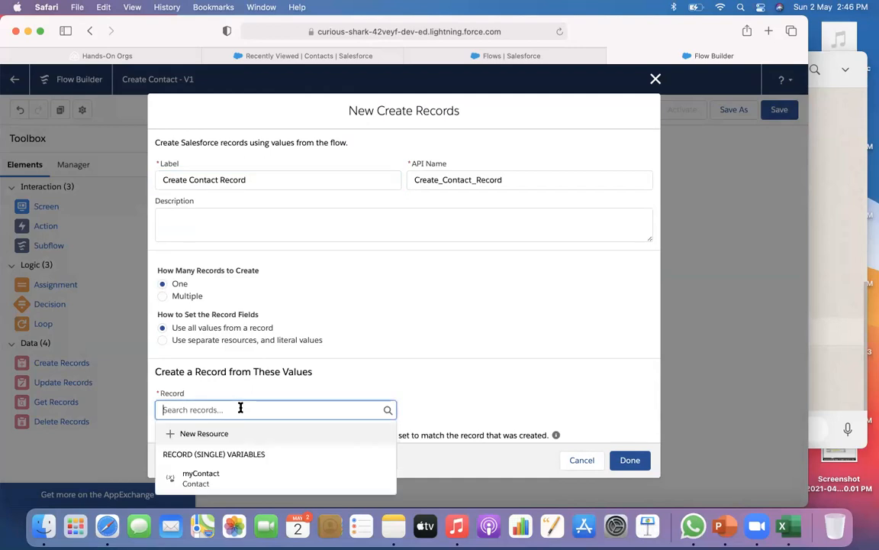
{"action": "left_click", "coordinate": [210, 483]}
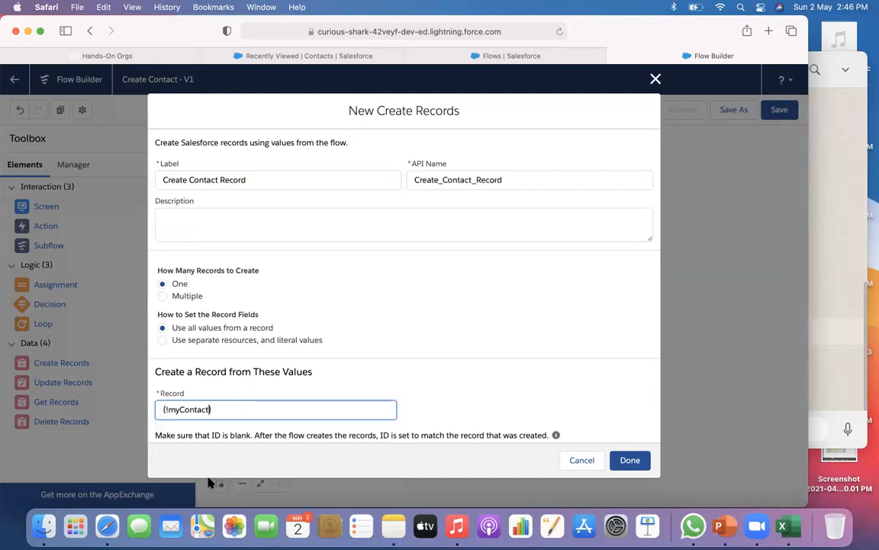
{"action": "scroll", "coordinate": [432, 366], "scroll_direction": "down", "scroll_amount": 1}
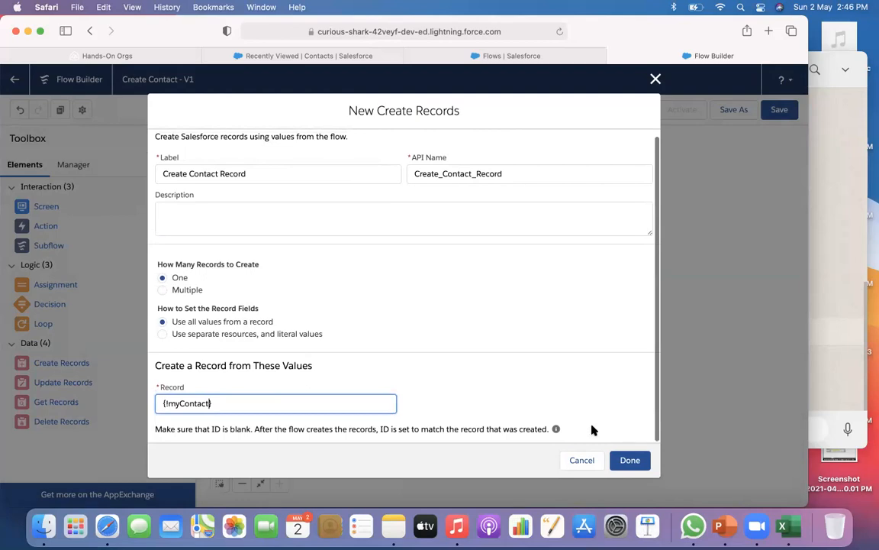
{"action": "left_click", "coordinate": [627, 460]}
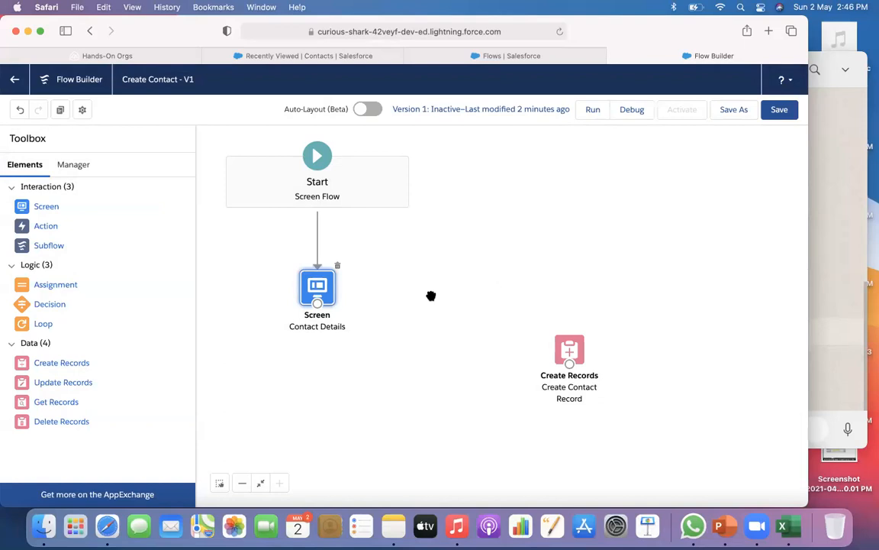
Step: Add an Assignment element labelled Fill myContact and choose myContact's FirstName field as its first variable
{"action": "left_click_drag", "start_coordinate": [55, 291], "coordinate": [456, 291]}
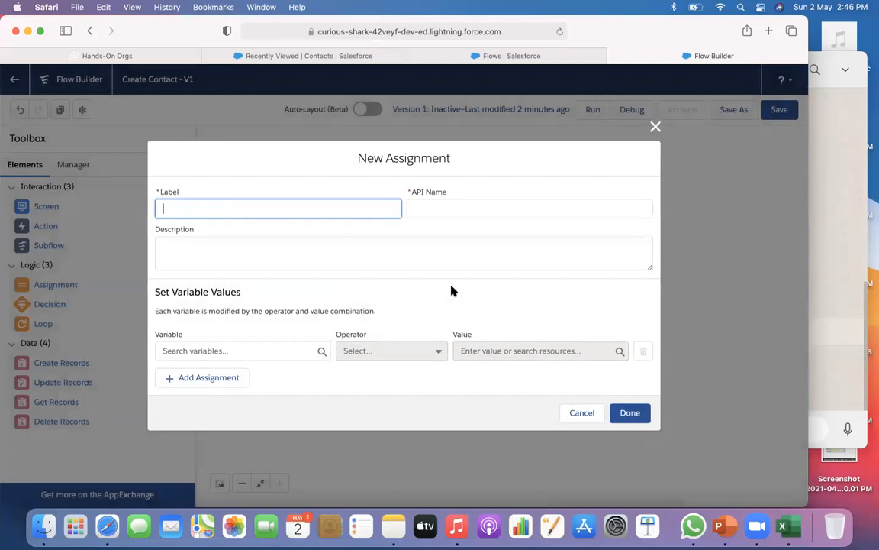
{"action": "type", "text": "Fill myContact"}
{"action": "left_click", "coordinate": [220, 351]}
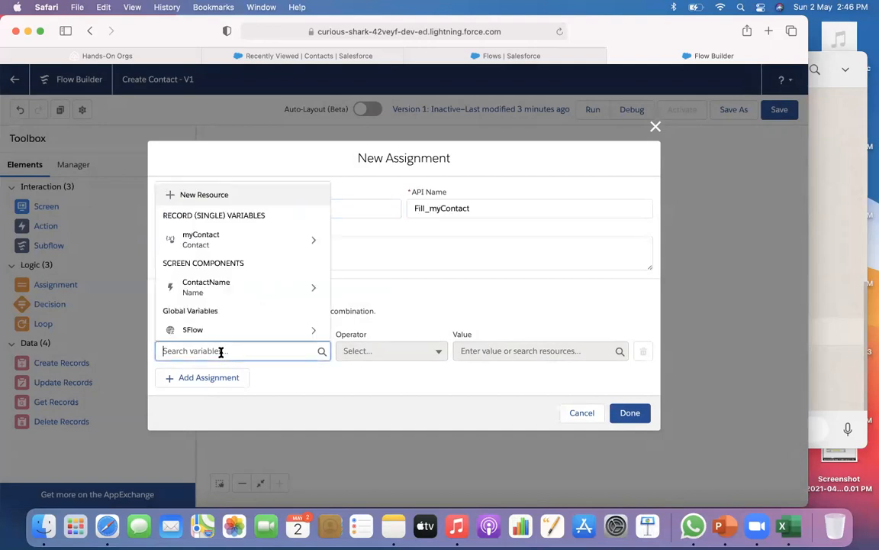
{"action": "left_click", "coordinate": [236, 245]}
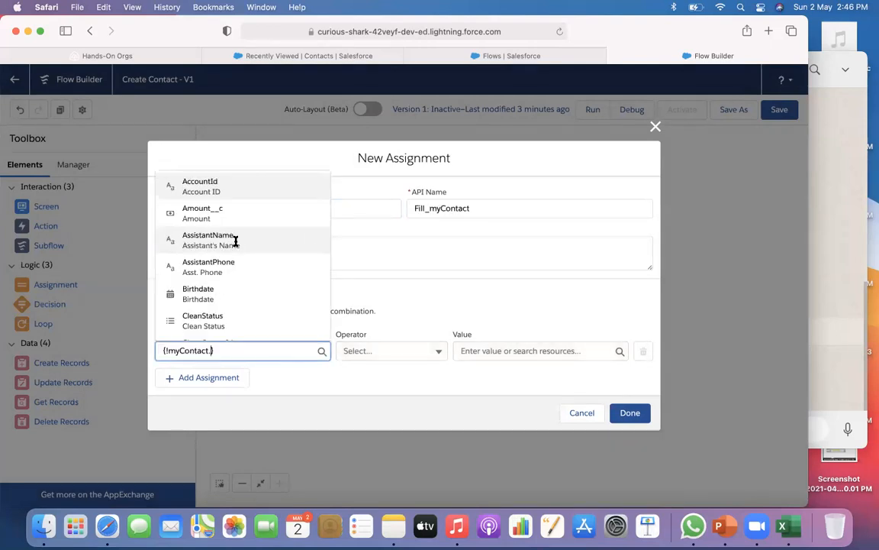
{"action": "type", "text": "Fi"}
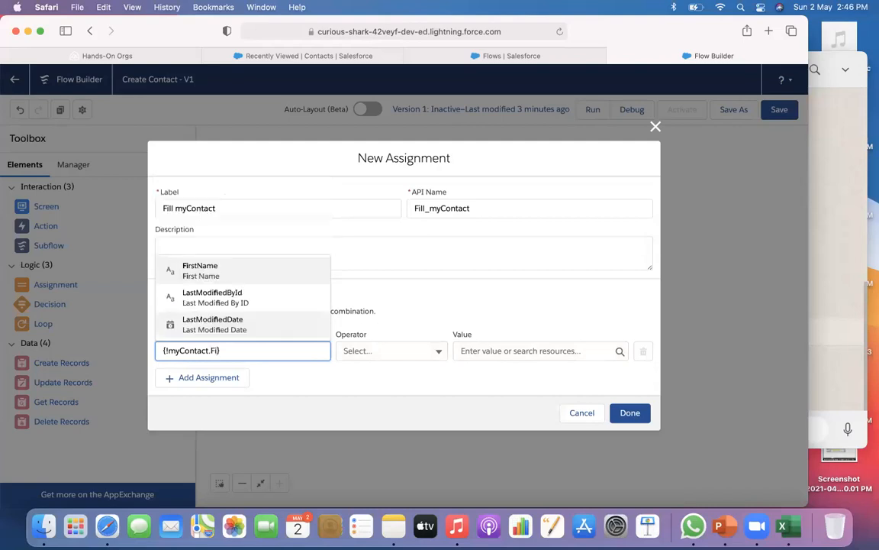
{"action": "left_click", "coordinate": [228, 271]}
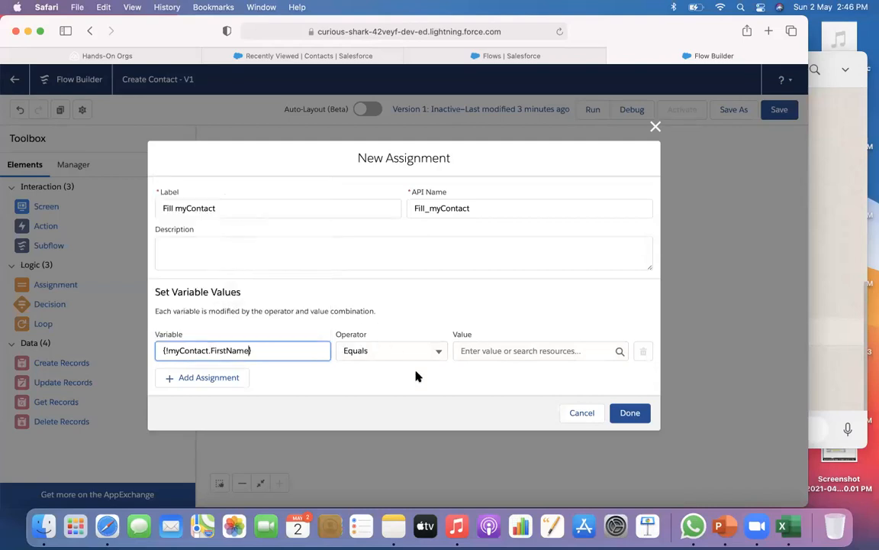
Step: Set the value assigned to myContact's First Name to the firstName of the ContactName screen component
{"action": "left_click", "coordinate": [483, 353]}
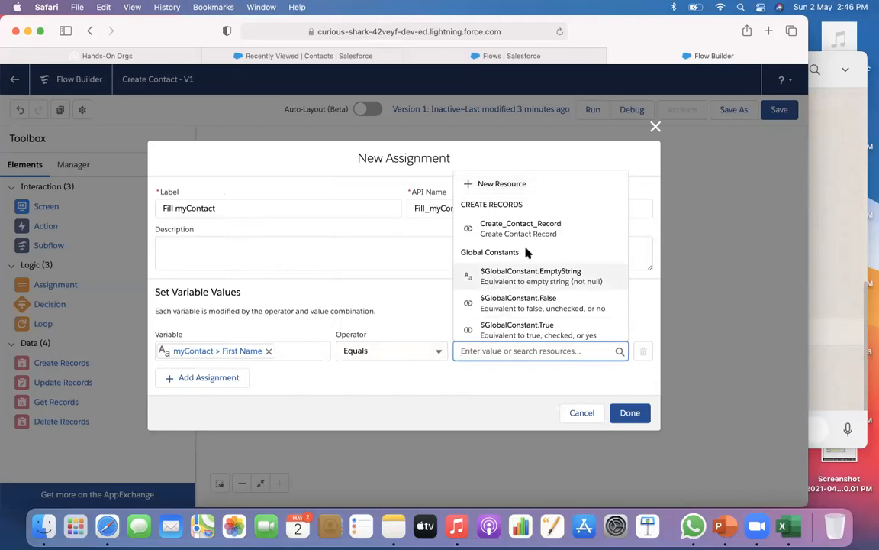
{"action": "scroll", "coordinate": [513, 295], "scroll_direction": "down", "scroll_amount": 2}
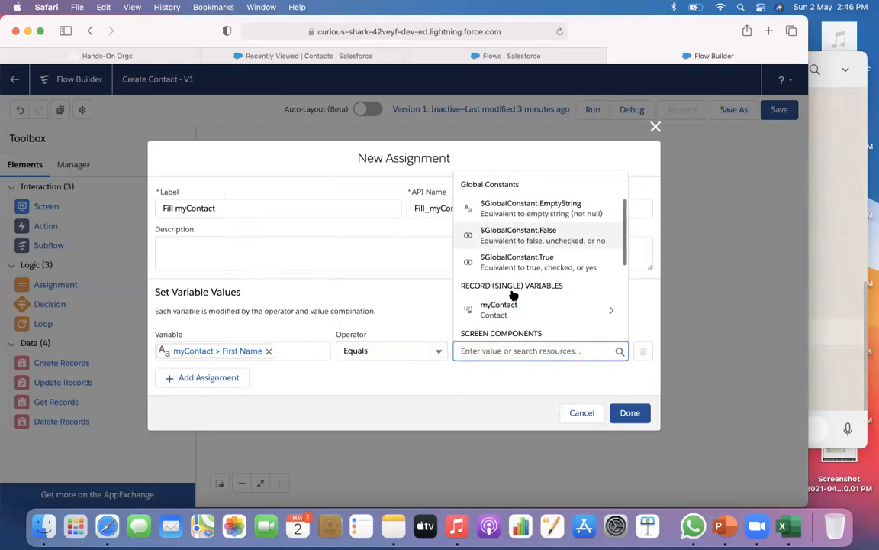
{"action": "scroll", "coordinate": [511, 310], "scroll_direction": "down", "scroll_amount": 2}
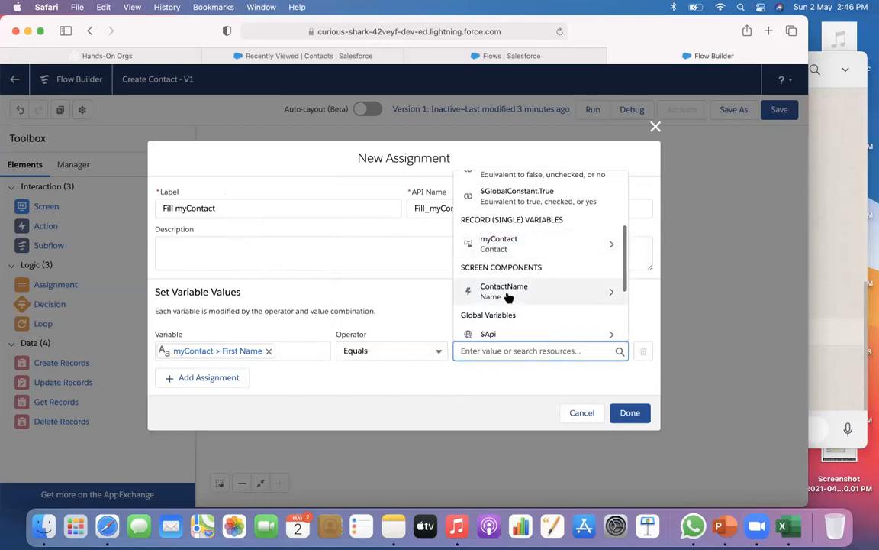
{"action": "left_click", "coordinate": [506, 296]}
{"action": "scroll", "coordinate": [508, 297], "scroll_direction": "down", "scroll_amount": 5}
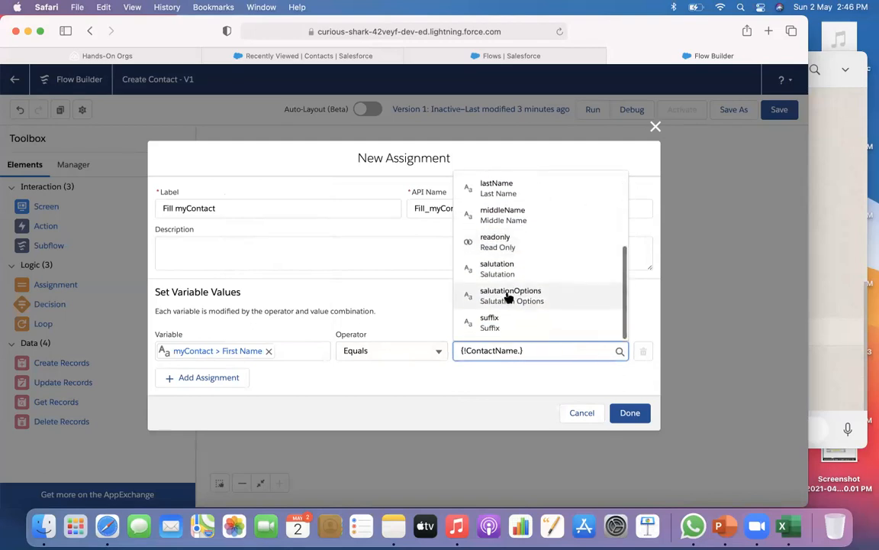
{"action": "scroll", "coordinate": [508, 298], "scroll_direction": "up", "scroll_amount": 3}
{"action": "scroll", "coordinate": [506, 298], "scroll_direction": "up", "scroll_amount": 1}
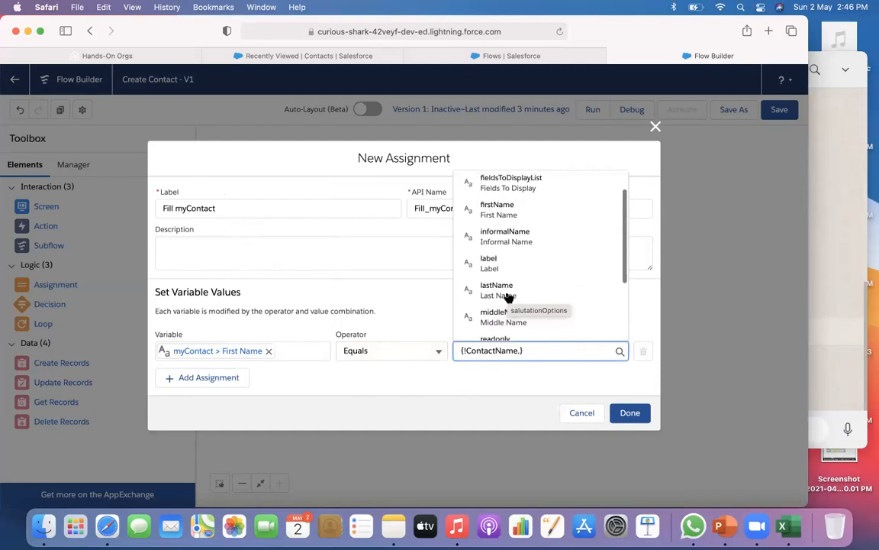
{"action": "left_click", "coordinate": [502, 208]}
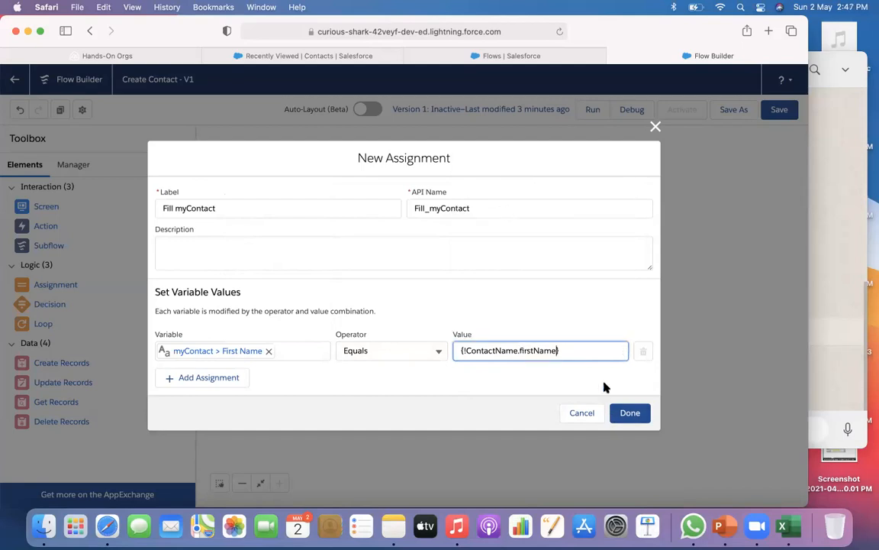
Step: Add a second assignment row and start choosing a field of the myContact record as its variable
{"action": "left_click", "coordinate": [197, 377]}
{"action": "left_click", "coordinate": [197, 372]}
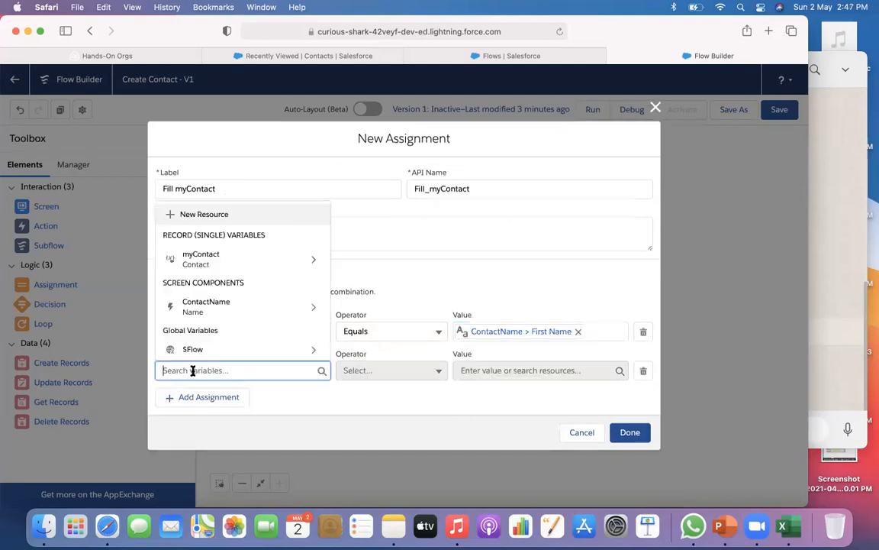
{"action": "left_click", "coordinate": [234, 261]}
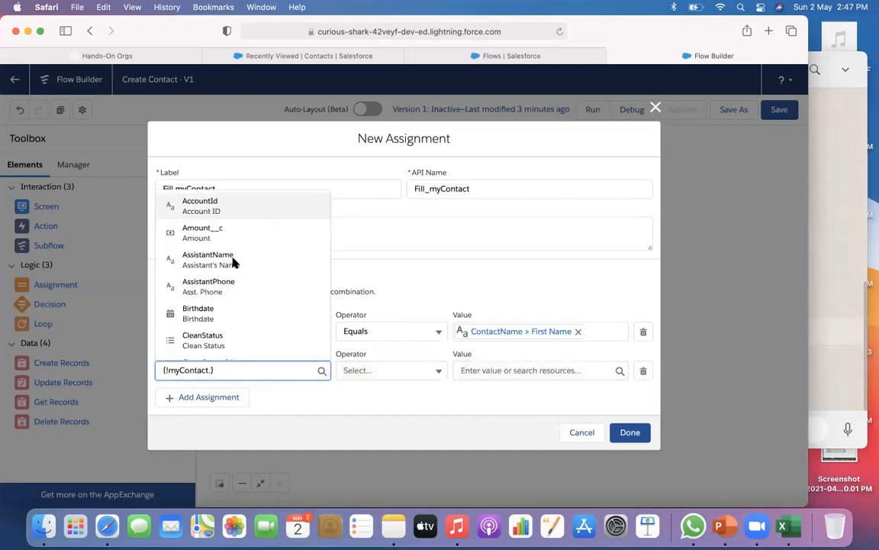
{"action": "scroll", "coordinate": [211, 286], "scroll_direction": "down", "scroll_amount": 5}
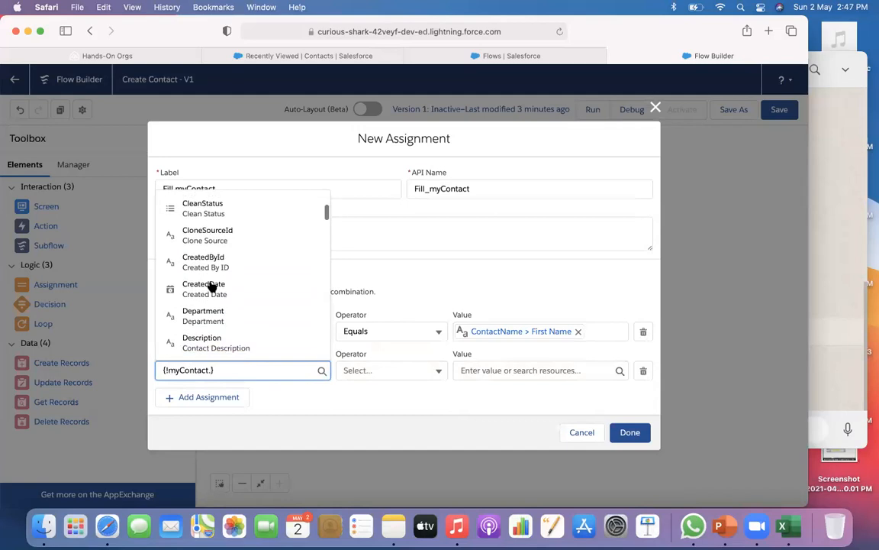
Step: Choose the Last Name field of myContact as the variable of the second row in the Fill myContact assignment
{"action": "scroll", "coordinate": [210, 287], "scroll_direction": "down", "scroll_amount": 5}
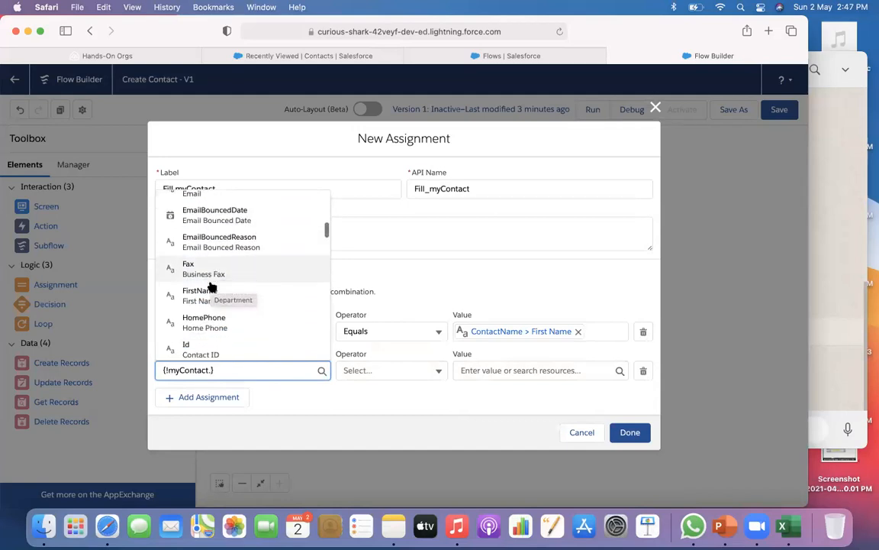
{"action": "scroll", "coordinate": [211, 287], "scroll_direction": "down", "scroll_amount": 5}
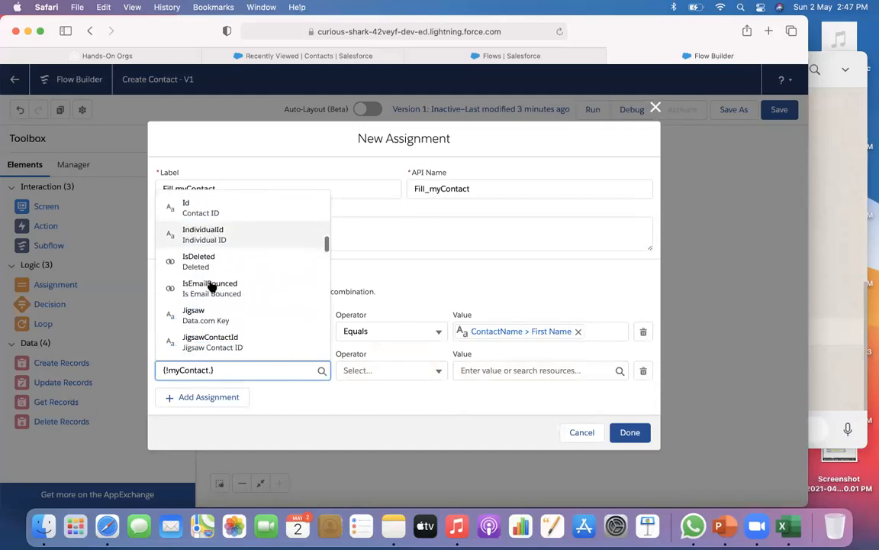
{"action": "type", "text": "las"}
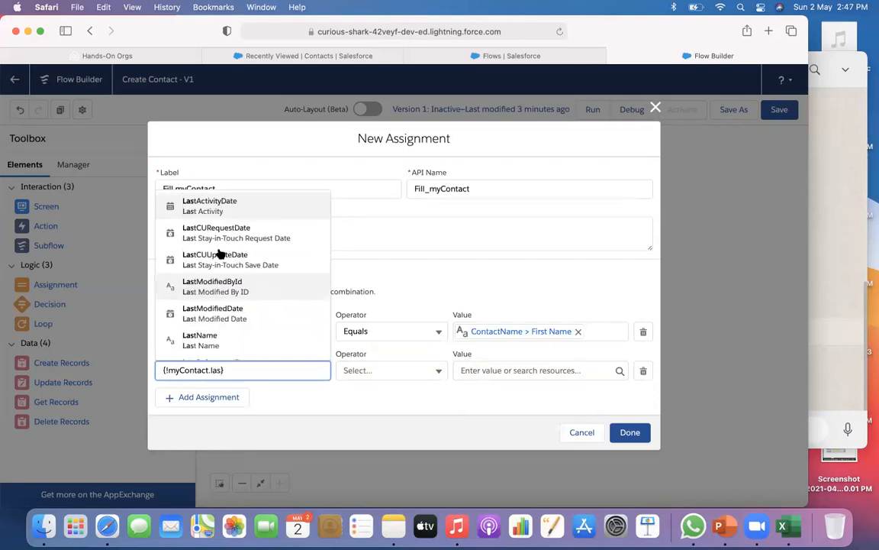
{"action": "left_click", "coordinate": [231, 340]}
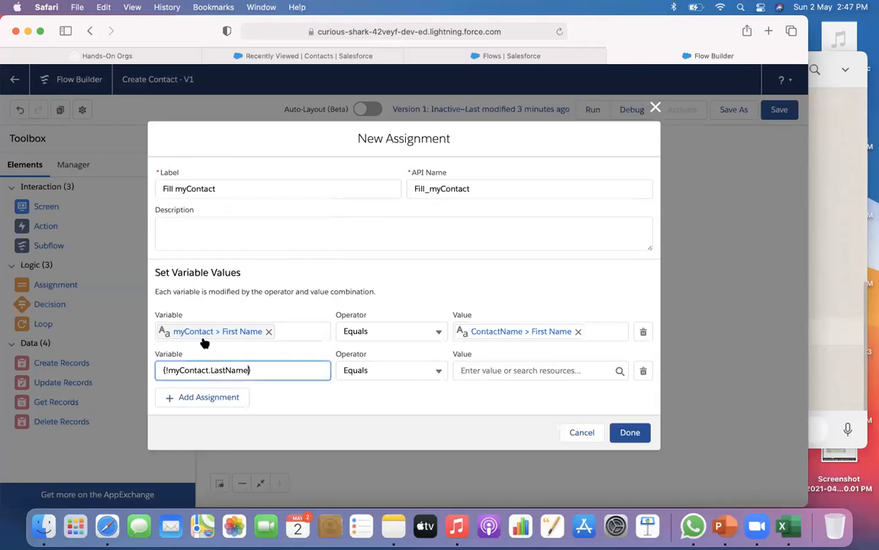
Step: Set the second row's value to ContactName > Last Name and finish the assignment
{"action": "left_click", "coordinate": [467, 370]}
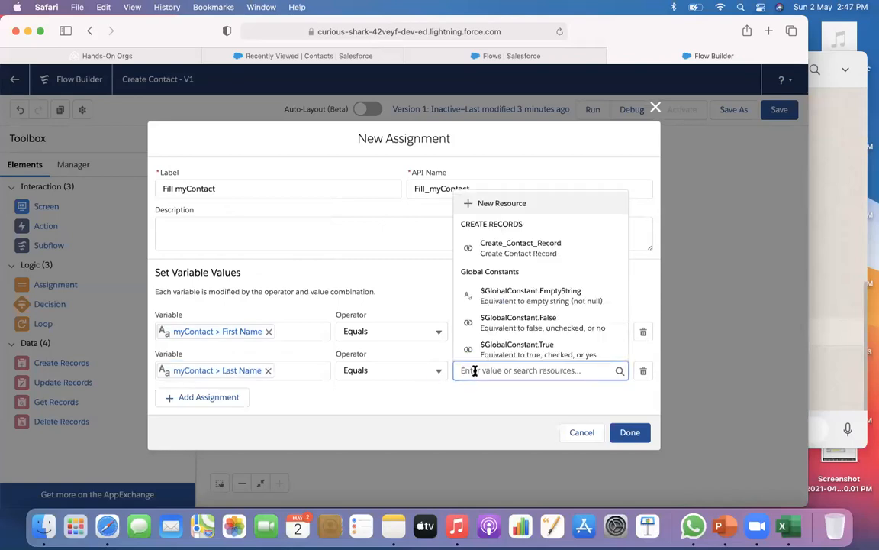
{"action": "scroll", "coordinate": [500, 334], "scroll_direction": "down", "scroll_amount": 3}
{"action": "scroll", "coordinate": [502, 334], "scroll_direction": "down", "scroll_amount": 3}
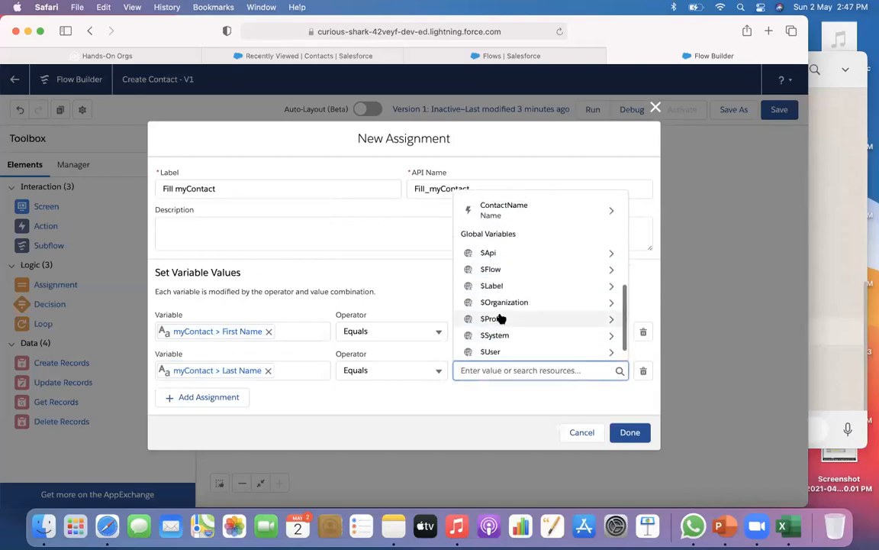
{"action": "scroll", "coordinate": [501, 314], "scroll_direction": "up", "scroll_amount": 1}
{"action": "left_click", "coordinate": [502, 236]}
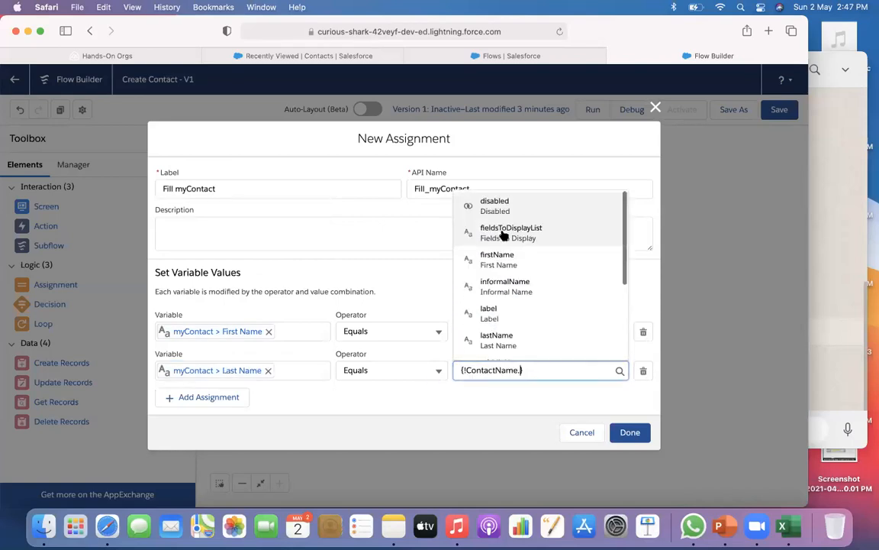
{"action": "left_click", "coordinate": [504, 338]}
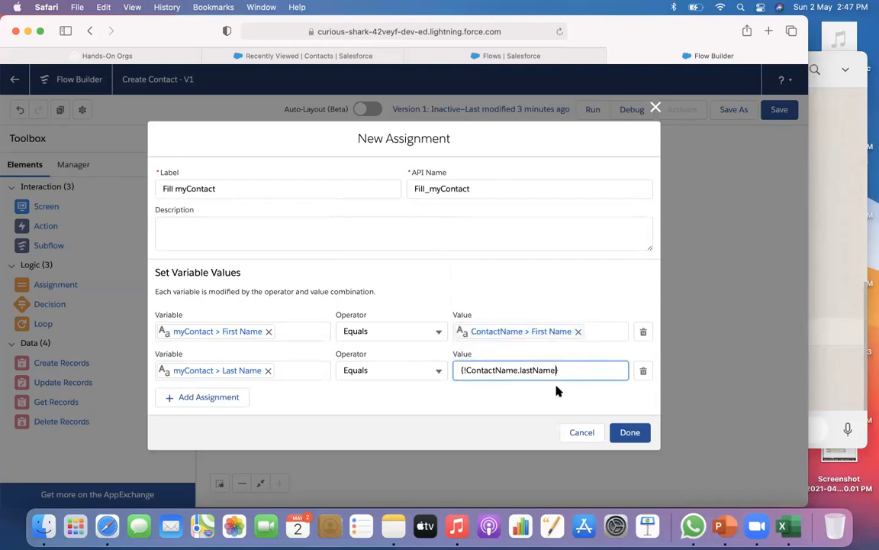
{"action": "left_click", "coordinate": [628, 433]}
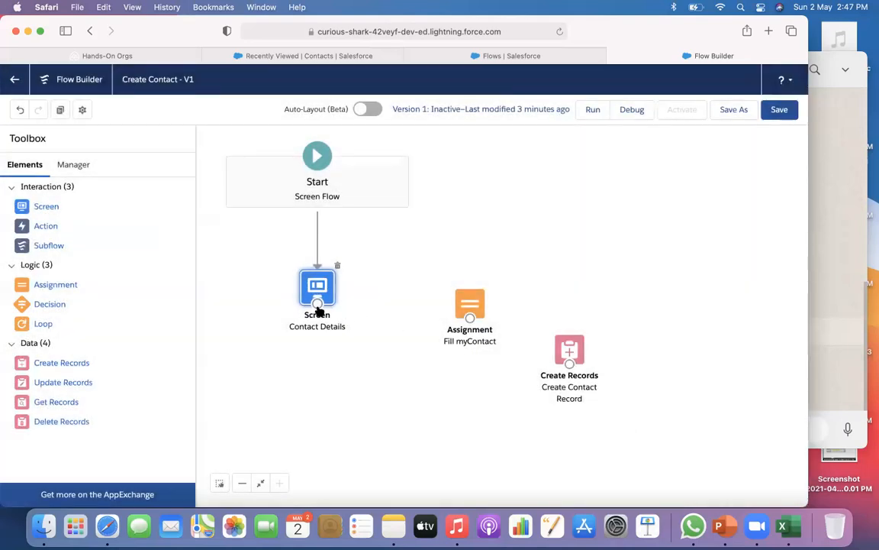
Step: Connect the Contact Details screen through the Fill myContact assignment to Create Contact Record, and save the flow
{"action": "left_click_drag", "start_coordinate": [317, 303], "coordinate": [569, 358]}
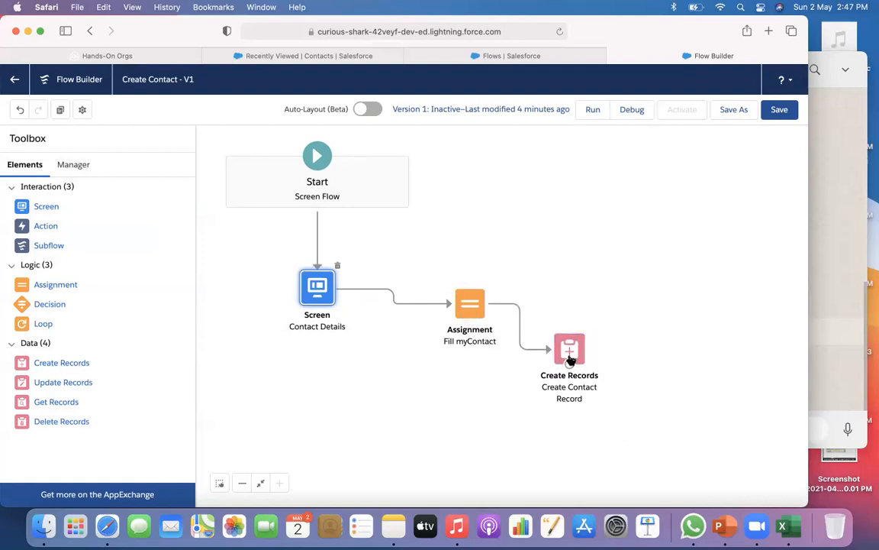
{"action": "left_click", "coordinate": [779, 110]}
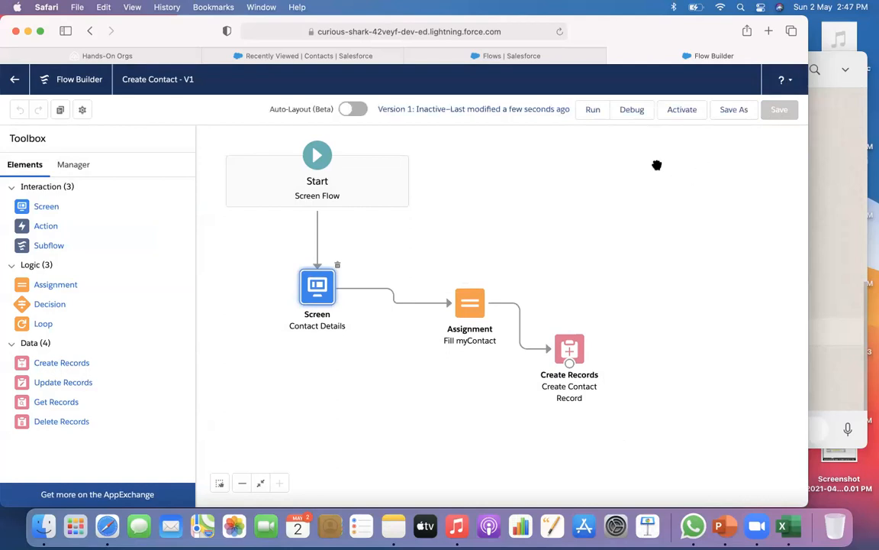
Step: Run the flow and submit its form with a test first name and the last name "Test"
{"action": "left_click", "coordinate": [592, 113]}
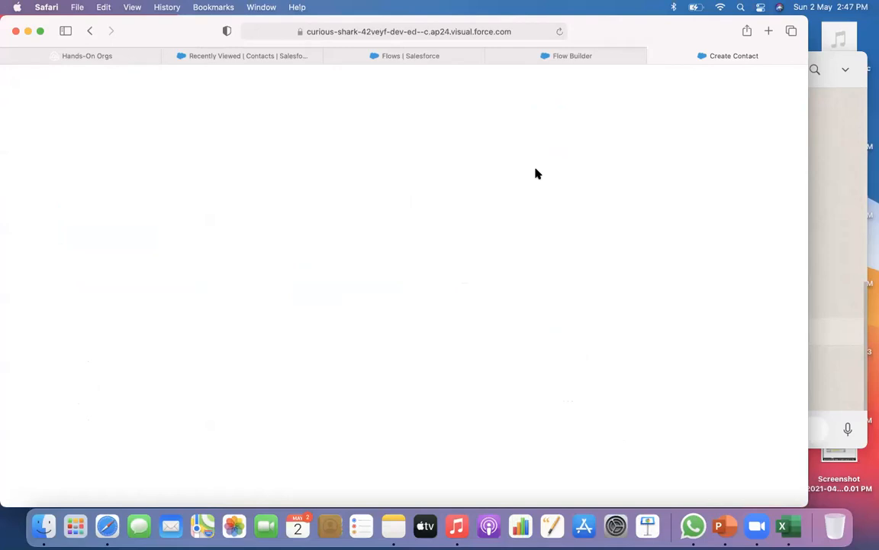
{"action": "left_click", "coordinate": [279, 140]}
{"action": "type", "text": "Animesh Flow"}
{"action": "left_click", "coordinate": [196, 166]}
{"action": "type", "text": "Test"}
{"action": "left_click", "coordinate": [781, 206]}
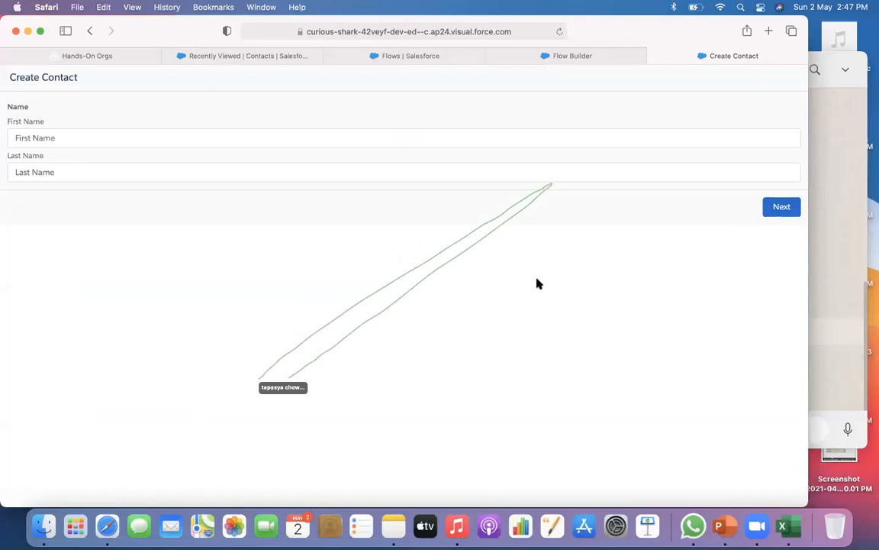
{"action": "left_click", "coordinate": [590, 58]}
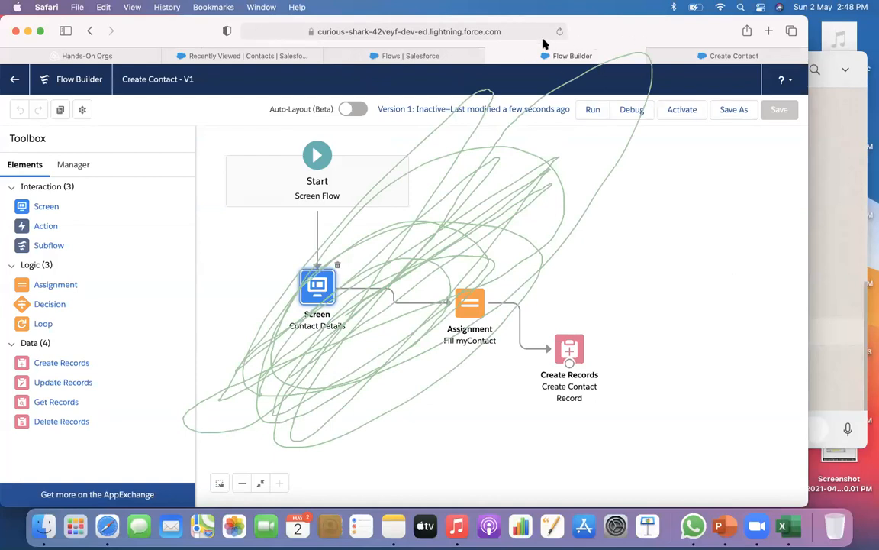
{"action": "left_click", "coordinate": [601, 115]}
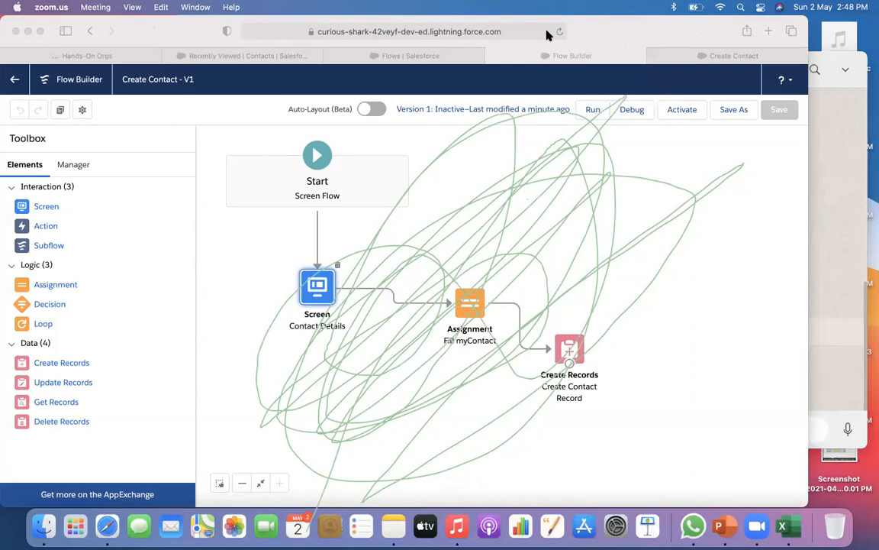
{"action": "left_click", "coordinate": [597, 114]}
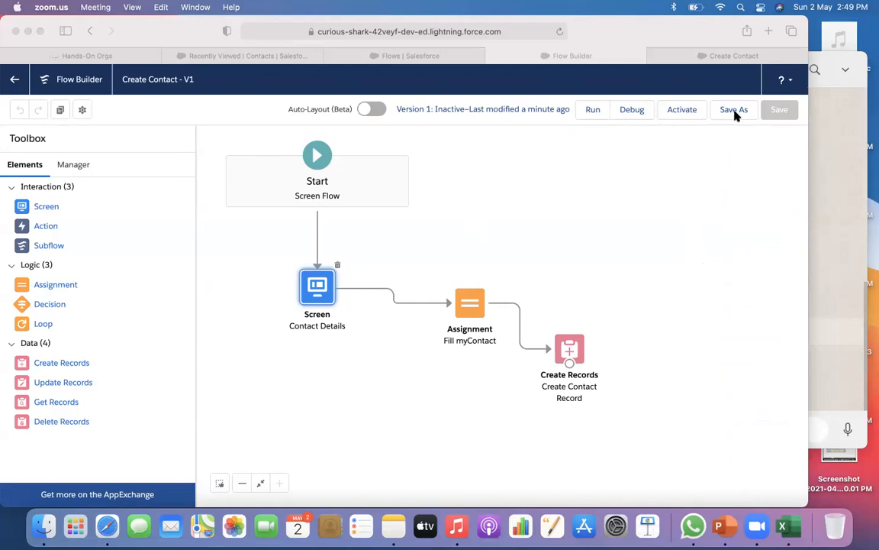
{"action": "left_click", "coordinate": [593, 61]}
{"action": "left_click", "coordinate": [671, 62]}
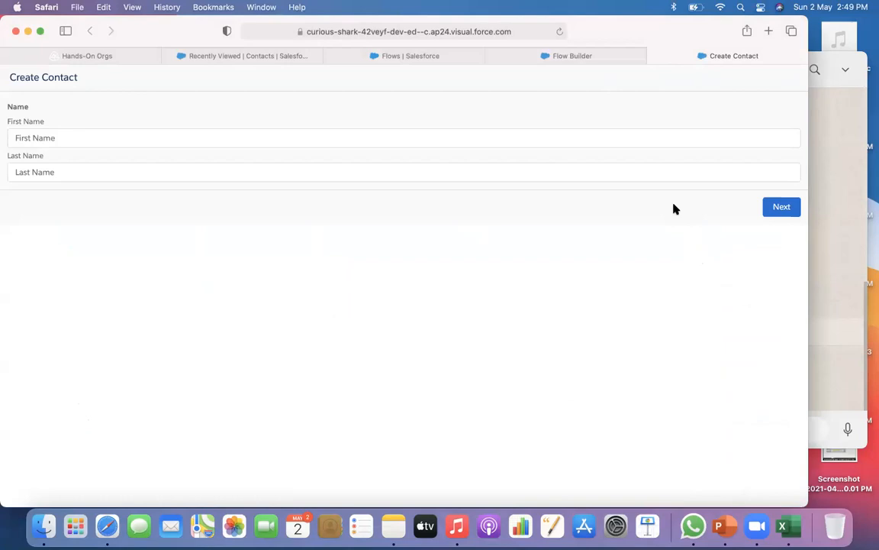
Step: Display the All Contacts list in the Sales app and open the test contact record created by the flow
{"action": "left_click", "coordinate": [183, 59]}
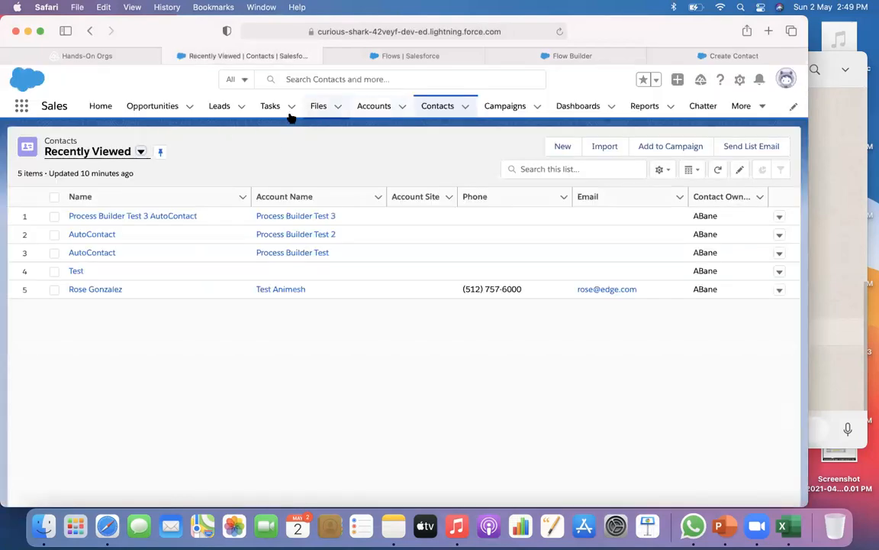
{"action": "left_click", "coordinate": [141, 152]}
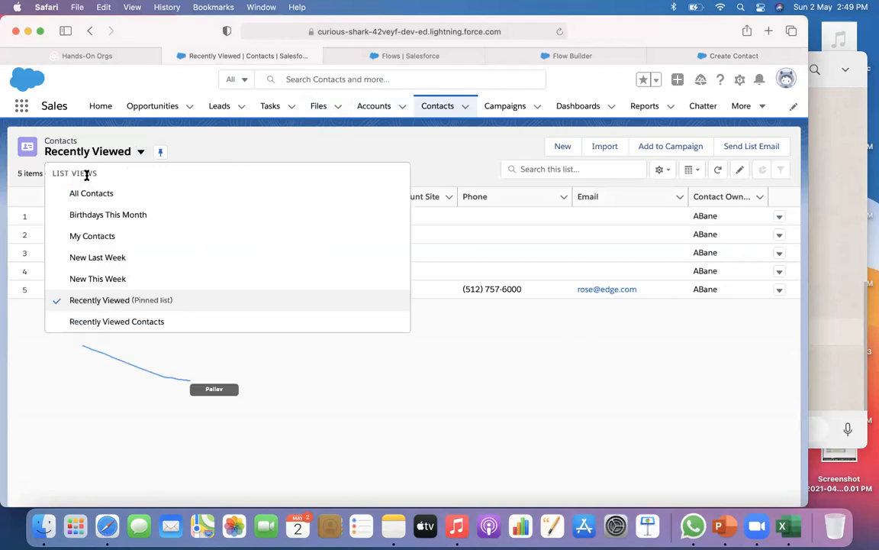
{"action": "left_click", "coordinate": [84, 199]}
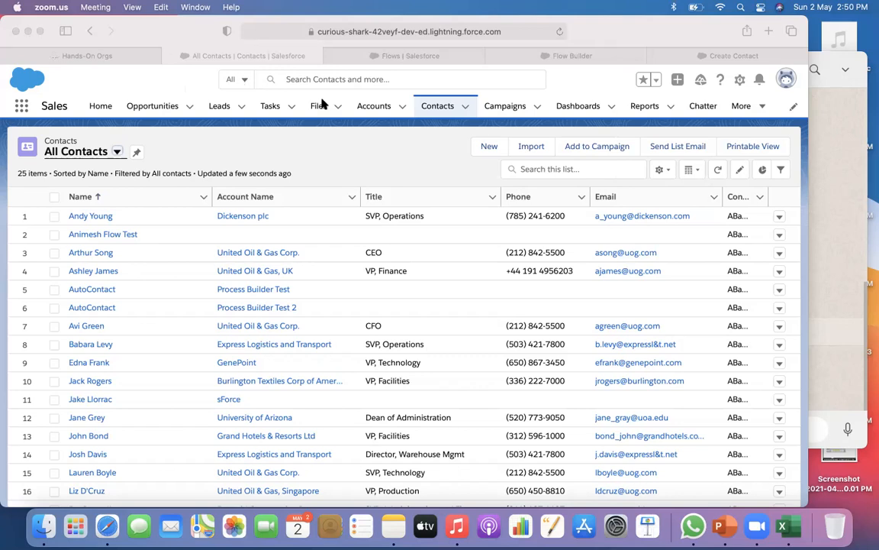
{"action": "scroll", "coordinate": [177, 246], "scroll_direction": "down", "scroll_amount": 2}
{"action": "scroll", "coordinate": [144, 310], "scroll_direction": "up", "scroll_amount": 2}
{"action": "left_click", "coordinate": [119, 237]}
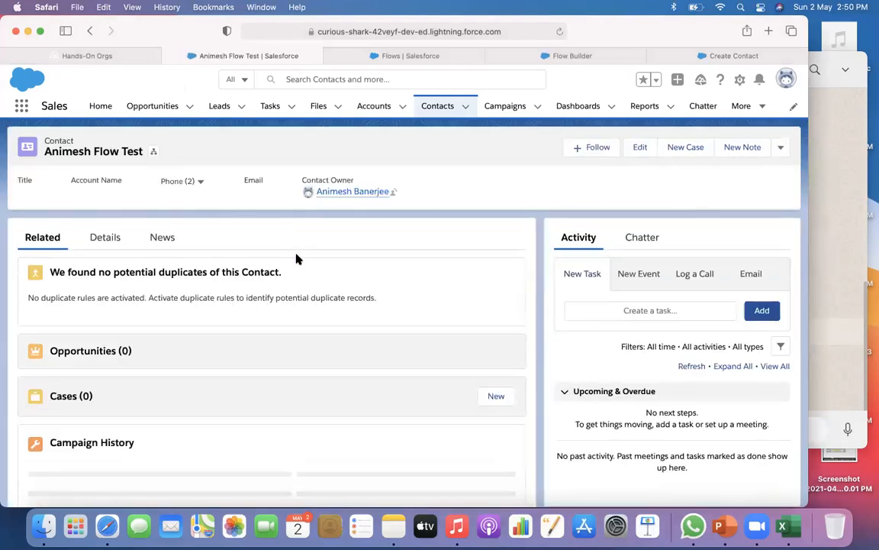
{"action": "scroll", "coordinate": [427, 213], "scroll_direction": "down", "scroll_amount": 4}
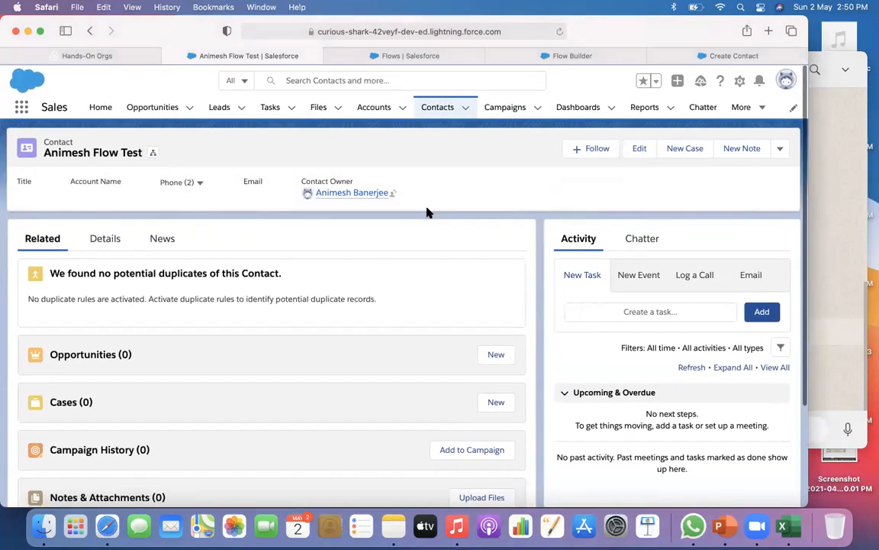
{"action": "scroll", "coordinate": [427, 211], "scroll_direction": "up", "scroll_amount": 4}
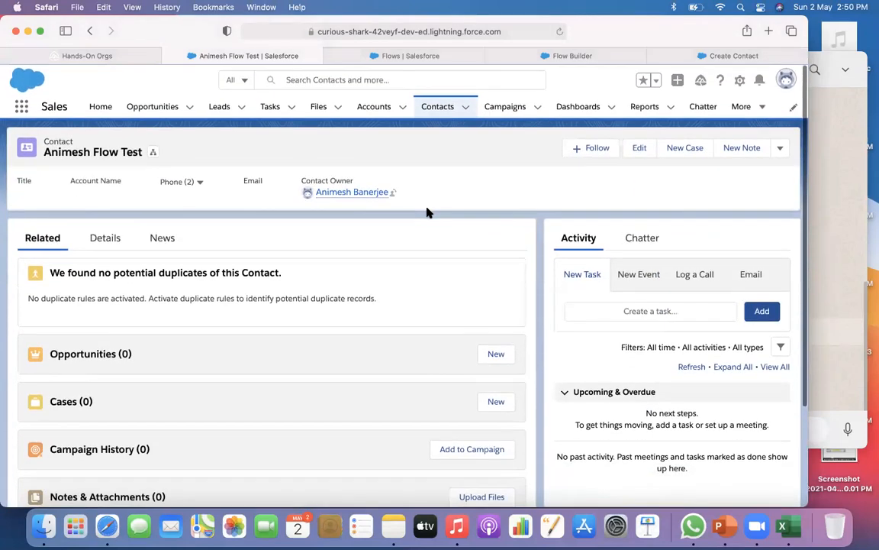
Step: Close the browser page holding the Create Contact flow's test run
{"action": "left_click", "coordinate": [591, 61]}
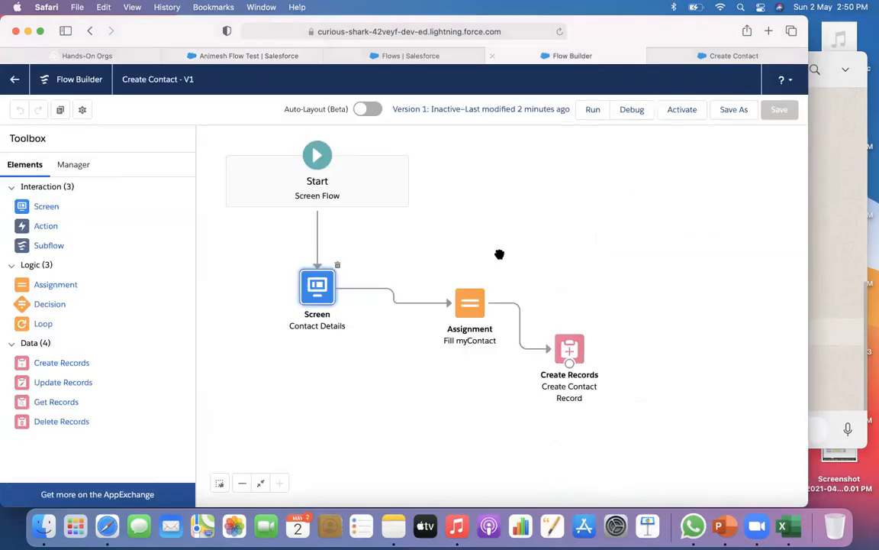
{"action": "left_click", "coordinate": [660, 61]}
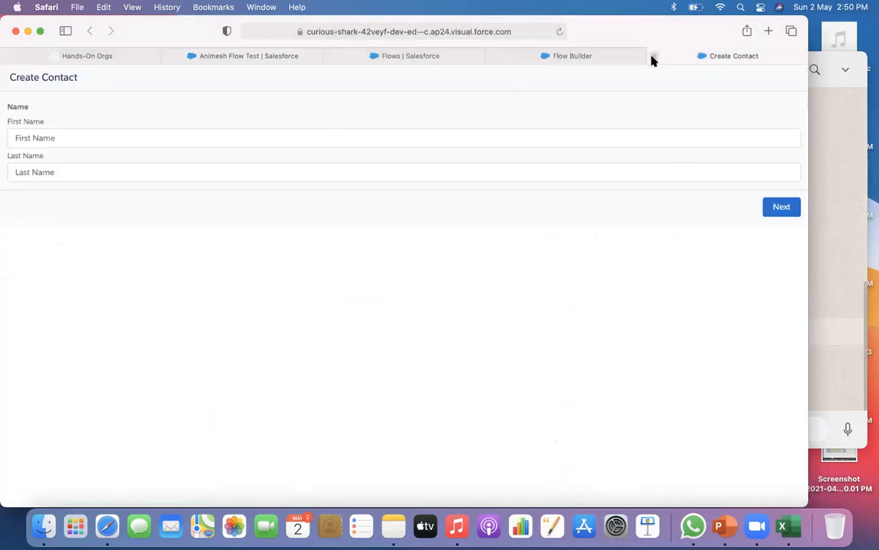
{"action": "left_click", "coordinate": [654, 56]}
Step: Start a new action for the Account object from its Buttons, Links, and Actions settings, opening the form in Salesforce Classic
{"action": "left_click", "coordinate": [546, 58]}
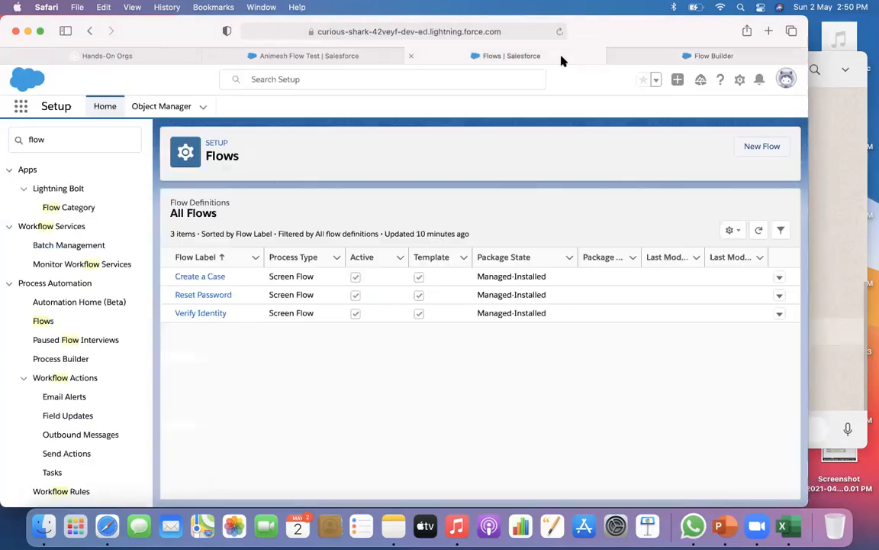
{"action": "left_click", "coordinate": [164, 111]}
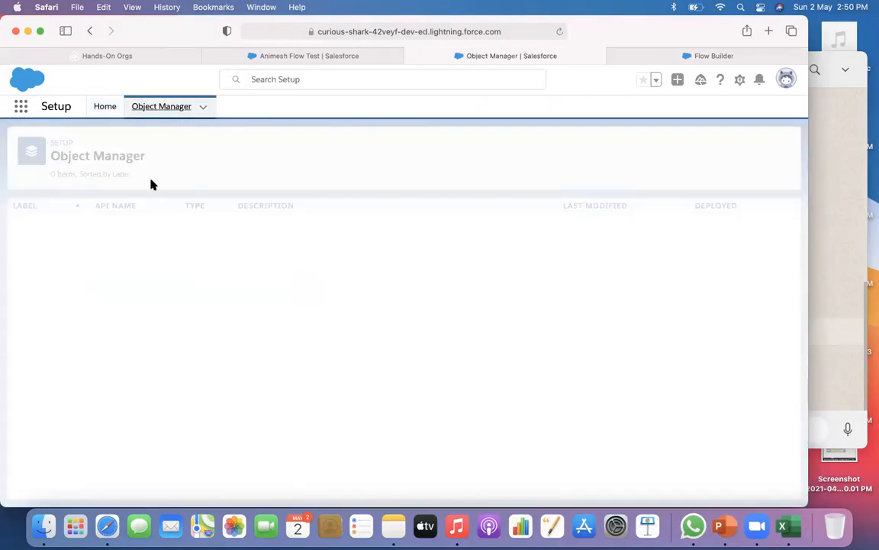
{"action": "left_click", "coordinate": [26, 226]}
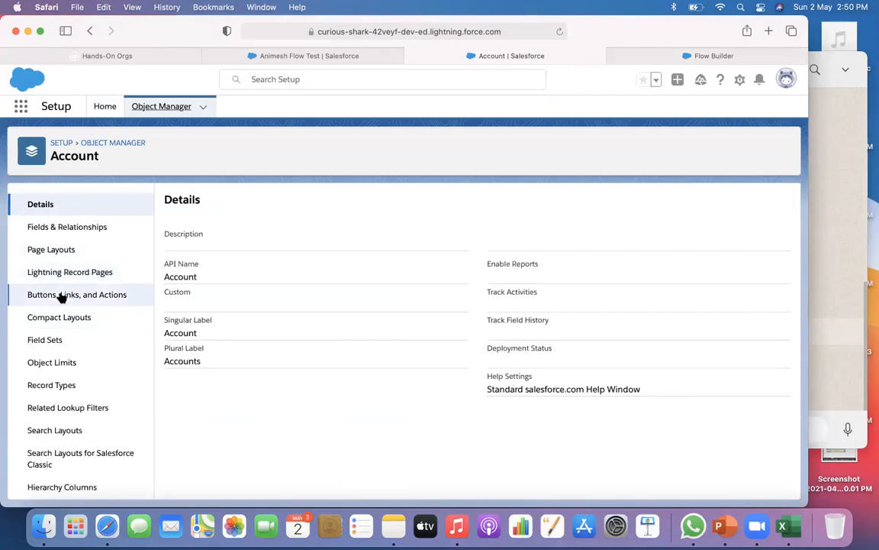
{"action": "left_click", "coordinate": [49, 296]}
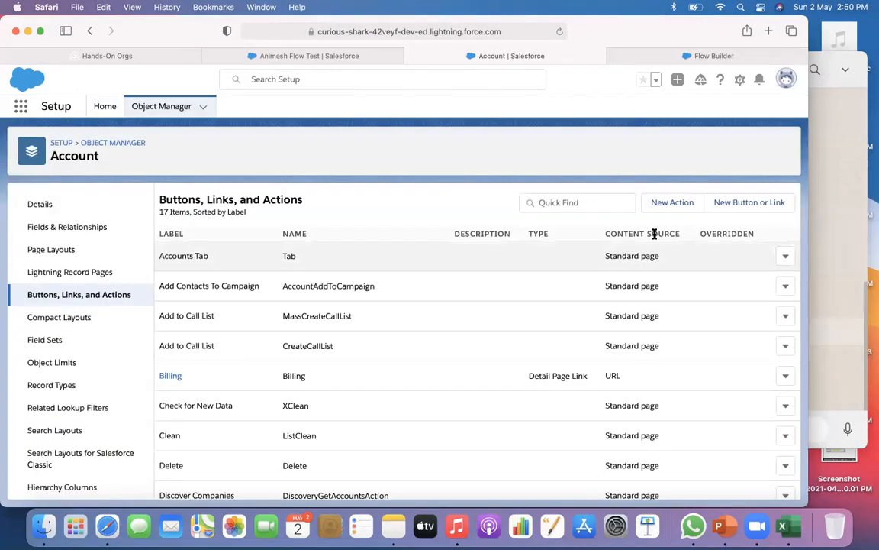
{"action": "left_click", "coordinate": [670, 203]}
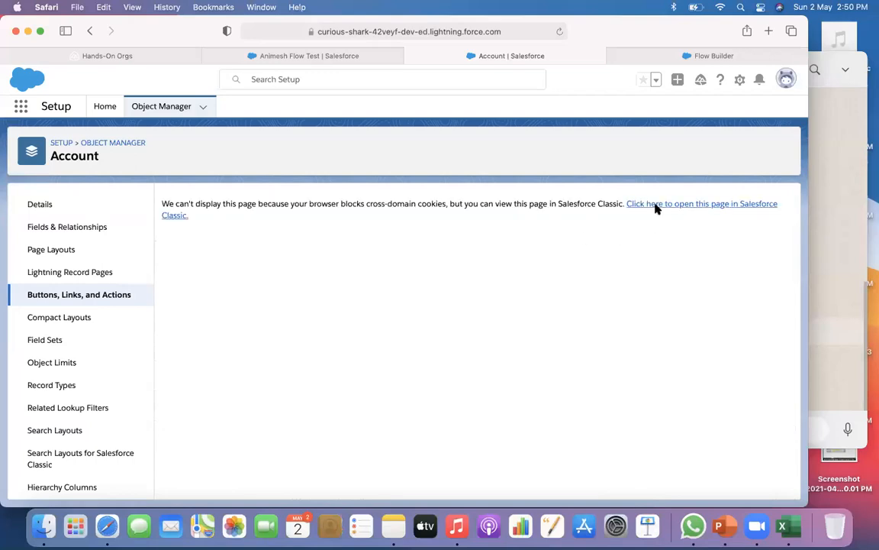
{"action": "left_click", "coordinate": [656, 206]}
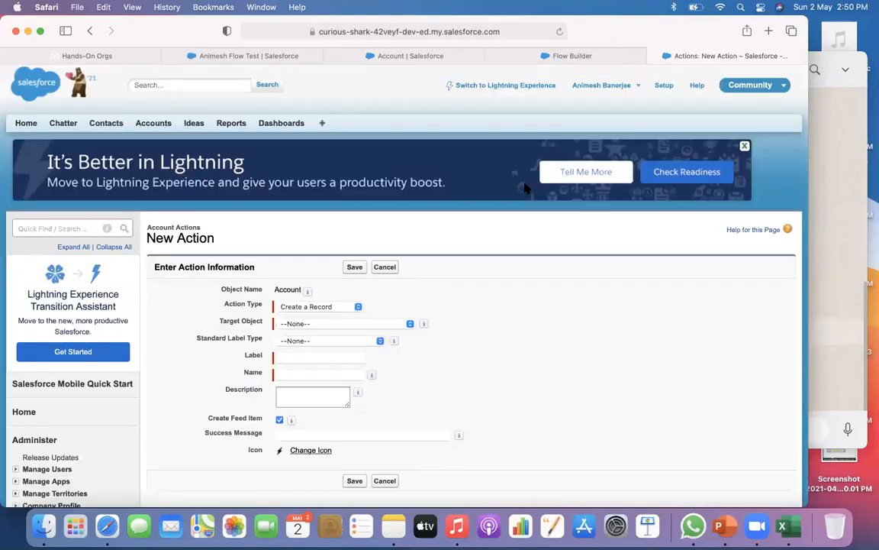
Step: Set the new Account action's type to Flow and check which flows it offers
{"action": "left_click", "coordinate": [358, 307]}
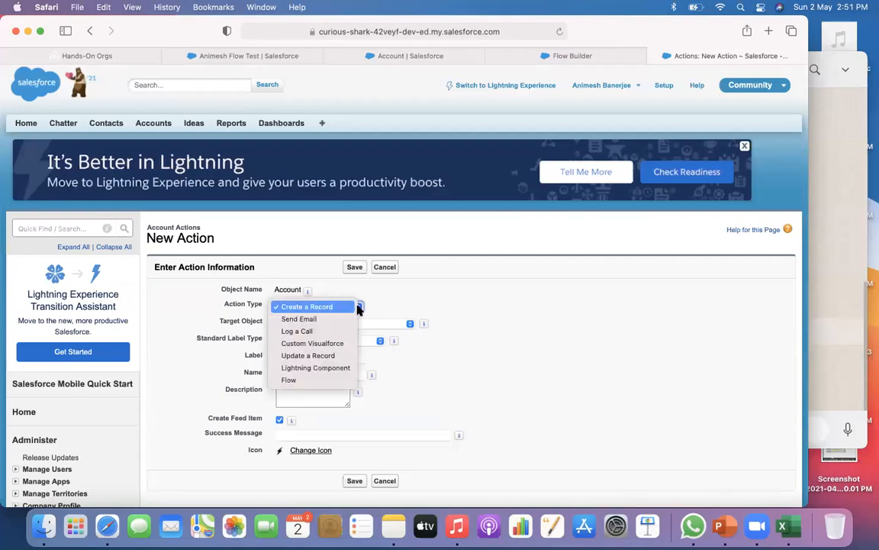
{"action": "left_click", "coordinate": [293, 380]}
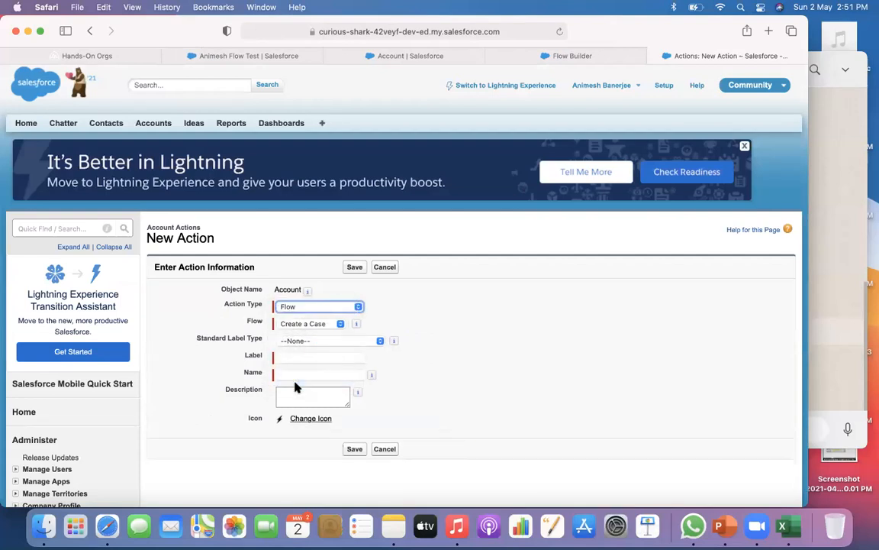
{"action": "left_click", "coordinate": [325, 326]}
{"action": "left_click", "coordinate": [390, 322]}
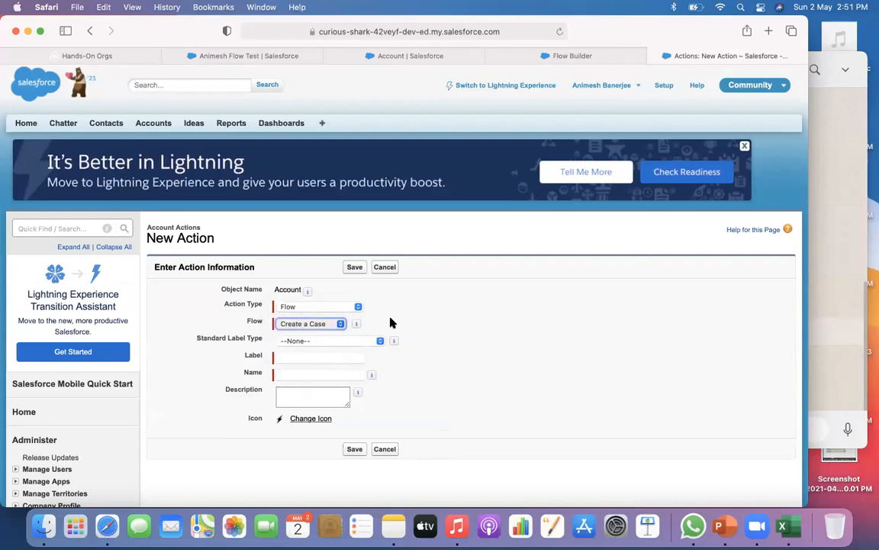
Step: Activate version 1 of the Create Contact flow and reload the New Action form of the Account object
{"action": "left_click", "coordinate": [584, 57]}
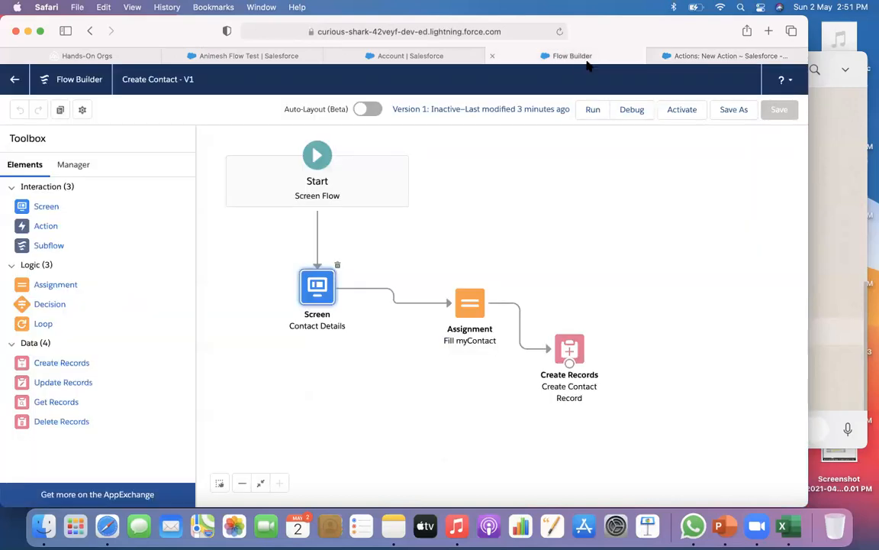
{"action": "left_click", "coordinate": [675, 114]}
{"action": "left_click", "coordinate": [683, 58]}
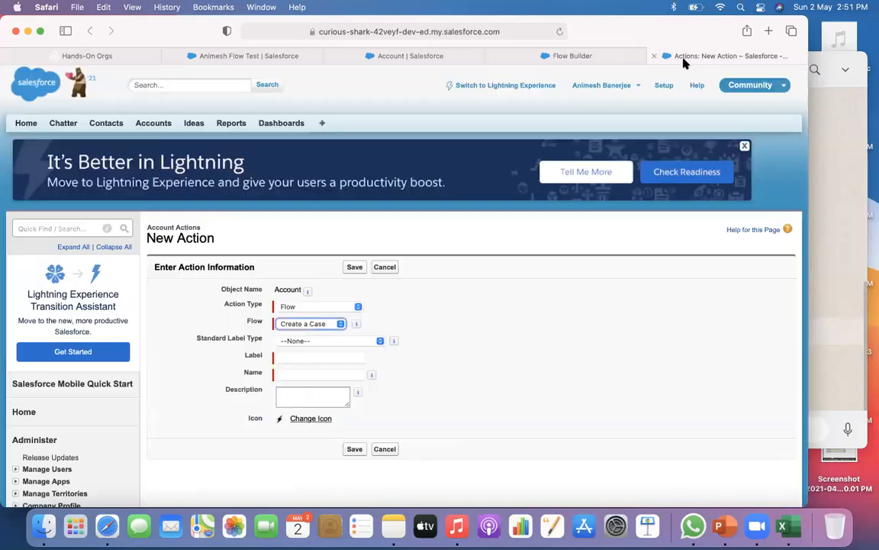
{"action": "left_click", "coordinate": [560, 31]}
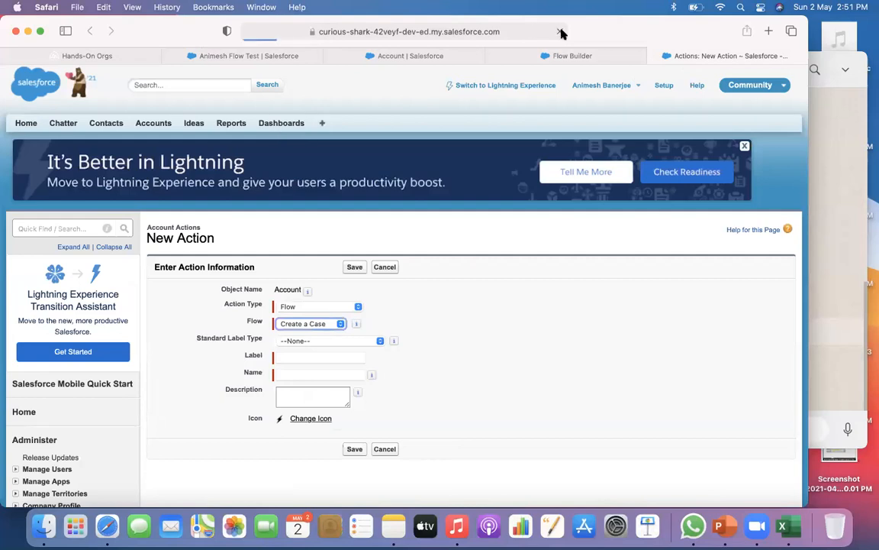
Step: Set the new Account action's type to Flow and choose the Create Contact flow for it
{"action": "left_click", "coordinate": [356, 306]}
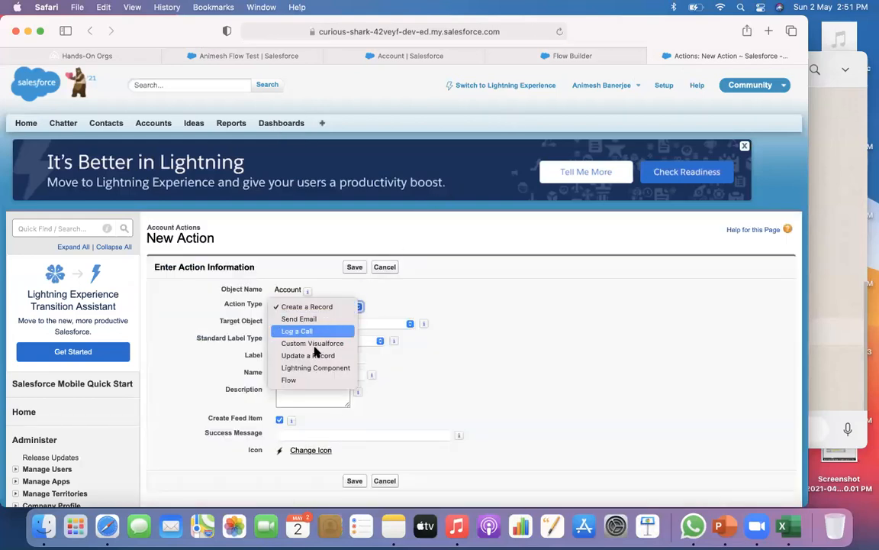
{"action": "left_click", "coordinate": [295, 380]}
{"action": "left_click", "coordinate": [322, 324]}
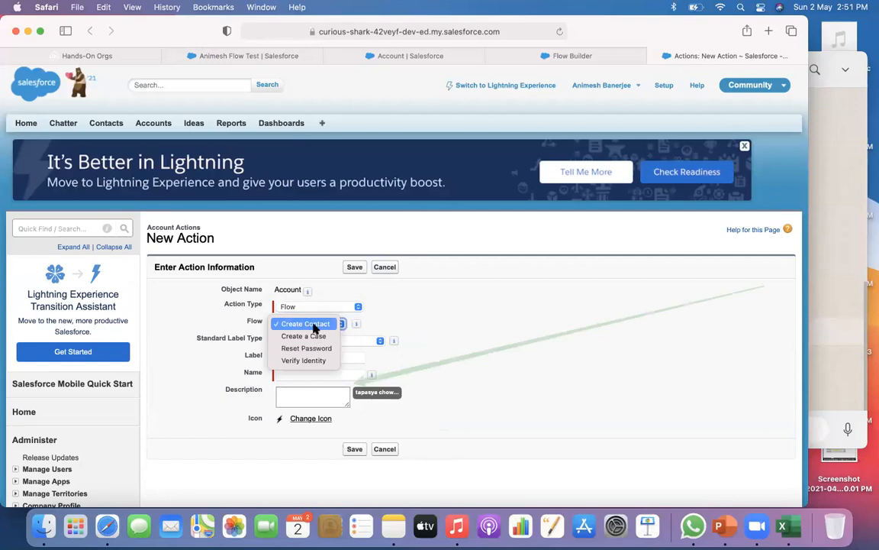
{"action": "left_click", "coordinate": [313, 323]}
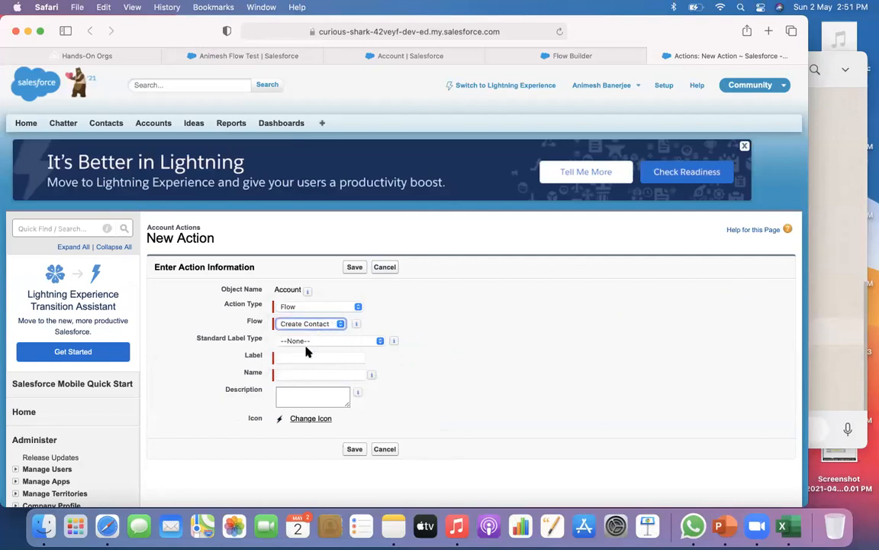
Step: Label the new Account action Flow Contact and save it
{"action": "left_click", "coordinate": [296, 356]}
{"action": "type", "text": "Contact"}
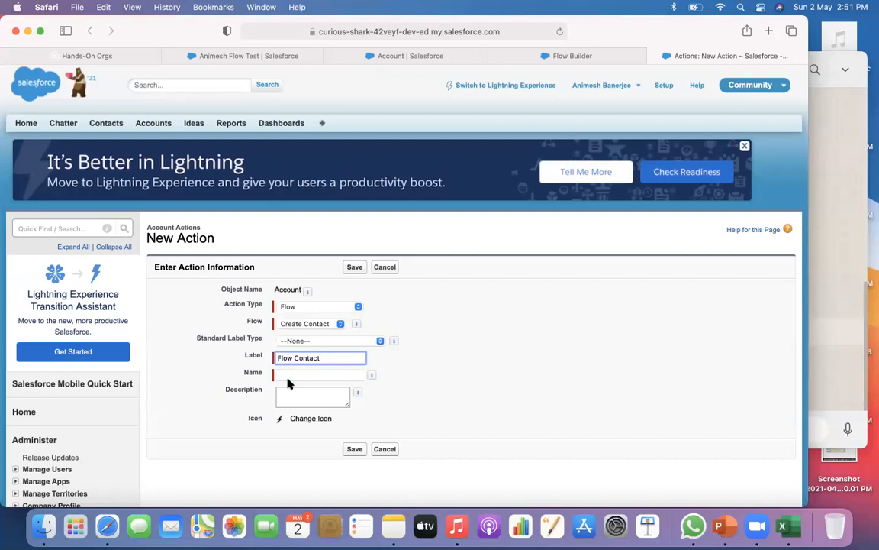
{"action": "left_click", "coordinate": [290, 374]}
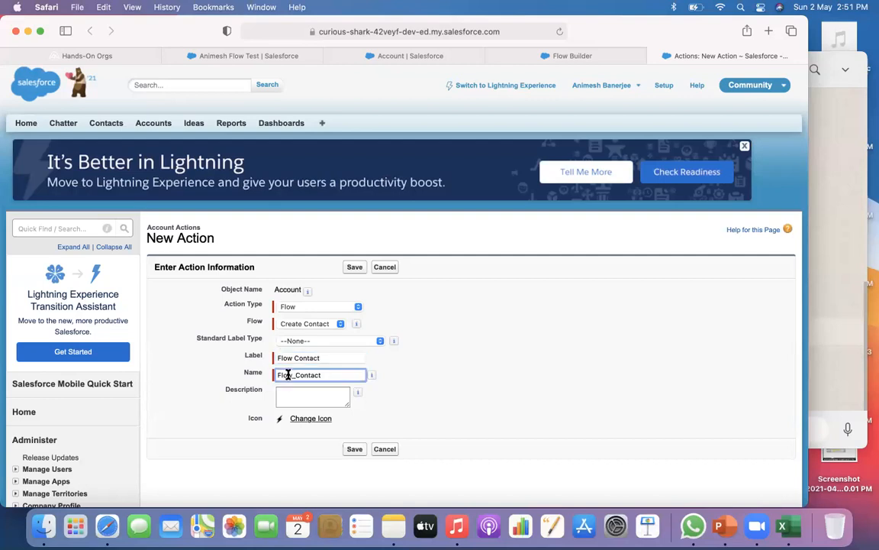
{"action": "left_click", "coordinate": [354, 448]}
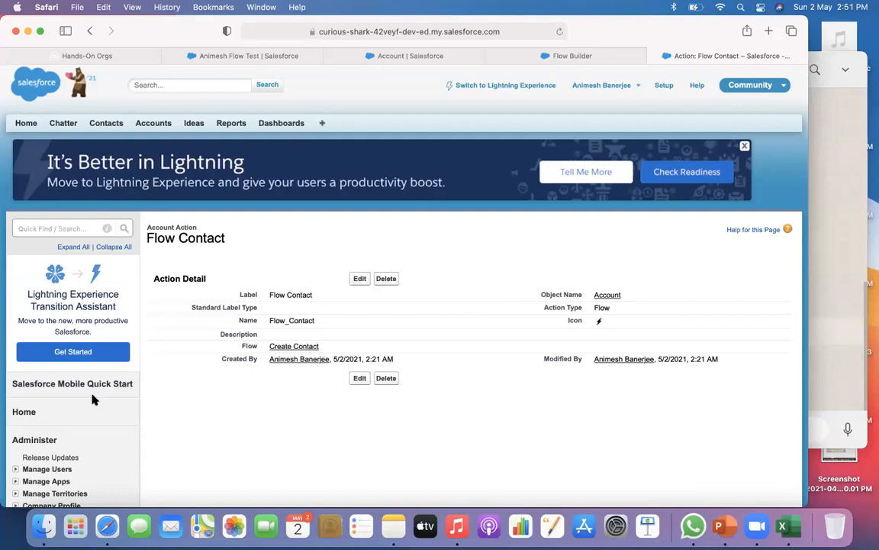
{"action": "scroll", "coordinate": [93, 398], "scroll_direction": "down", "scroll_amount": 10}
{"action": "scroll", "coordinate": [354, 465], "scroll_direction": "up", "scroll_amount": 12}
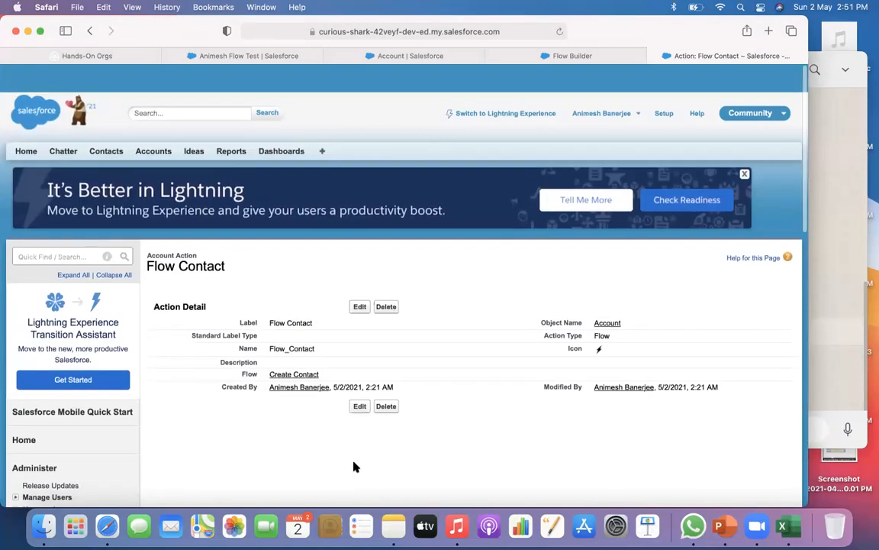
Step: Close the saved action's page and open the Account Layout page layout for editing in Salesforce Classic
{"action": "left_click", "coordinate": [655, 56]}
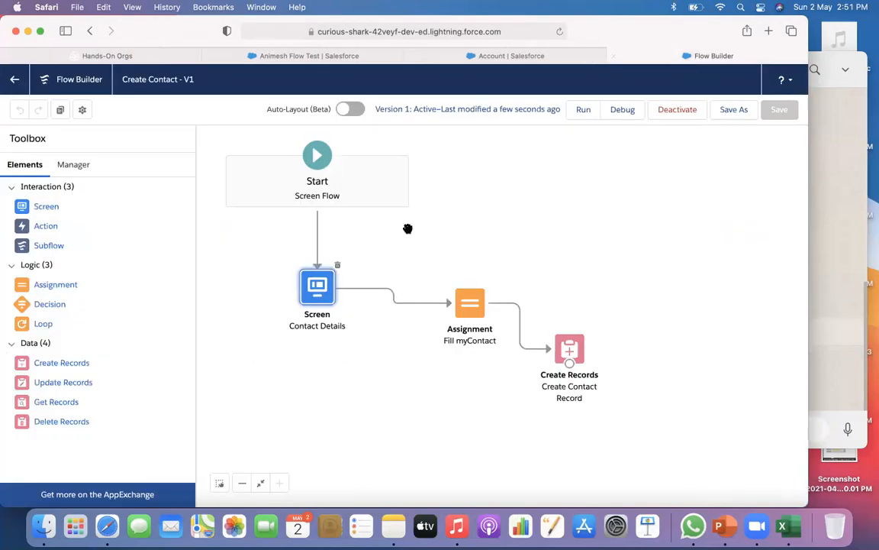
{"action": "left_click", "coordinate": [571, 57]}
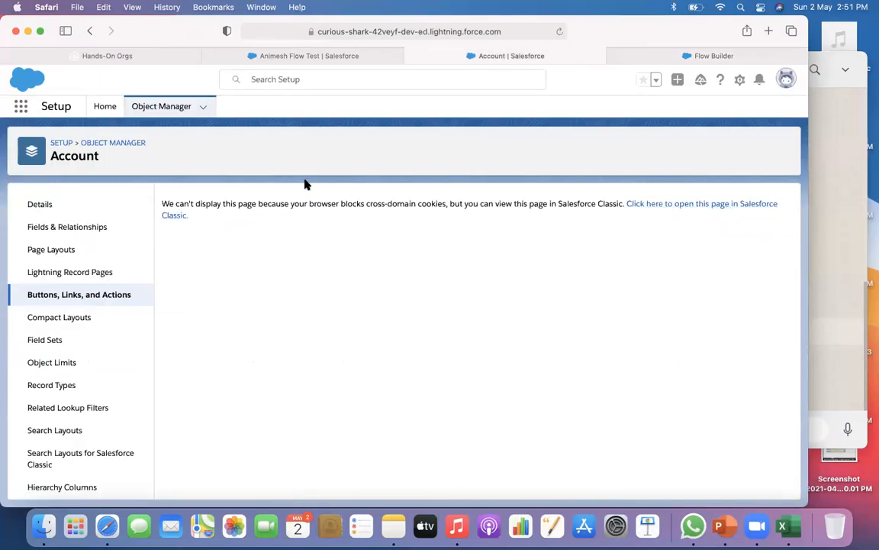
{"action": "left_click", "coordinate": [55, 250]}
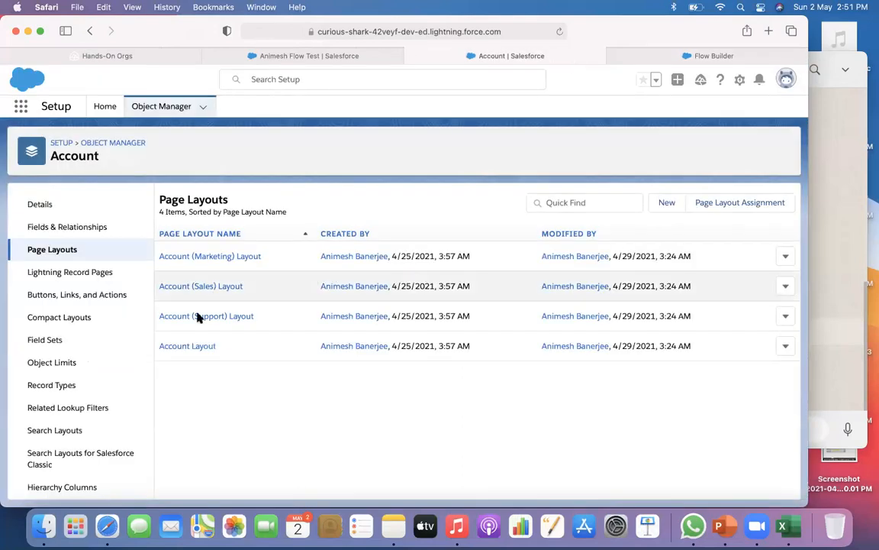
{"action": "left_click", "coordinate": [187, 347]}
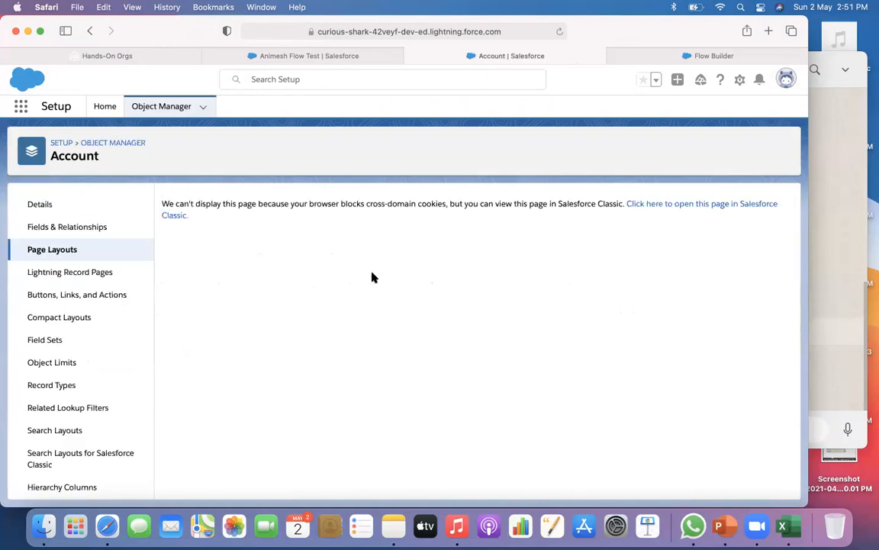
{"action": "left_click", "coordinate": [660, 207]}
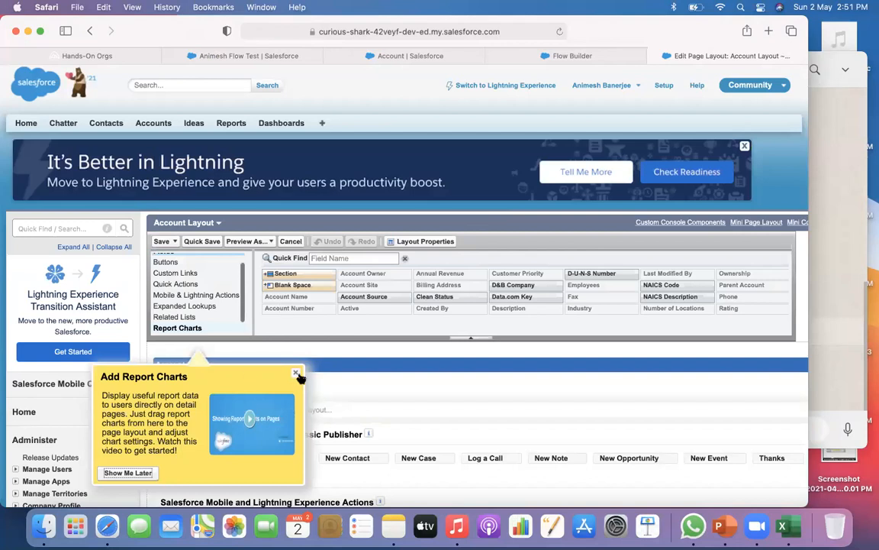
{"action": "left_click", "coordinate": [297, 374]}
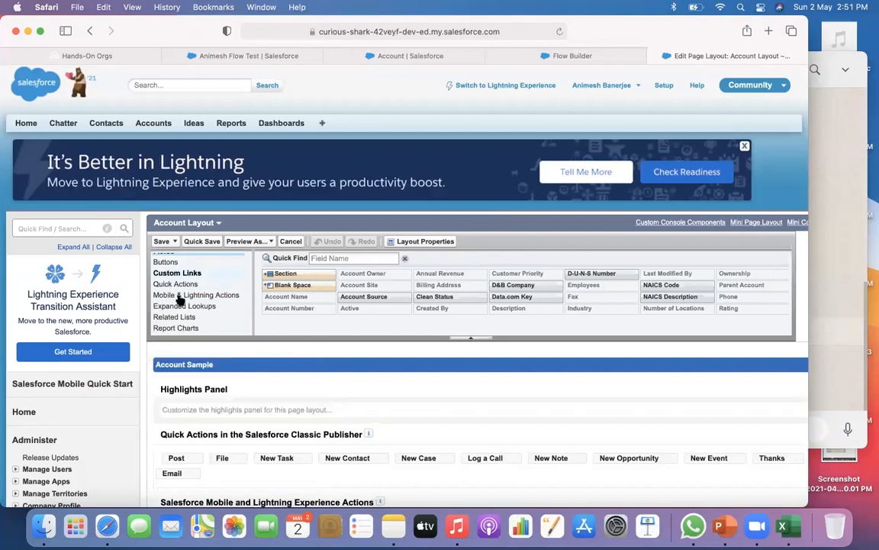
Step: Look for the Flow Contact action among the layout's quick actions, custom links, buttons, and mobile and Lightning actions
{"action": "scroll", "coordinate": [180, 299], "scroll_direction": "up", "scroll_amount": 2}
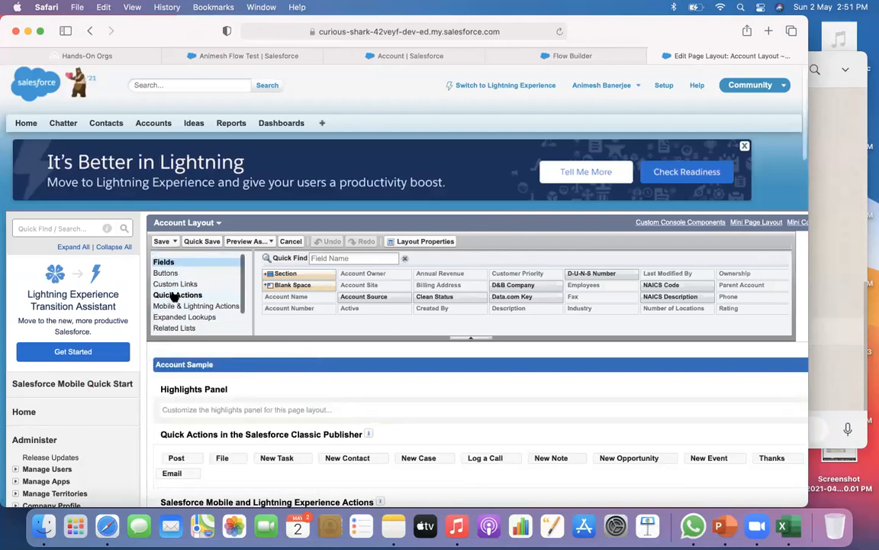
{"action": "left_click", "coordinate": [180, 296]}
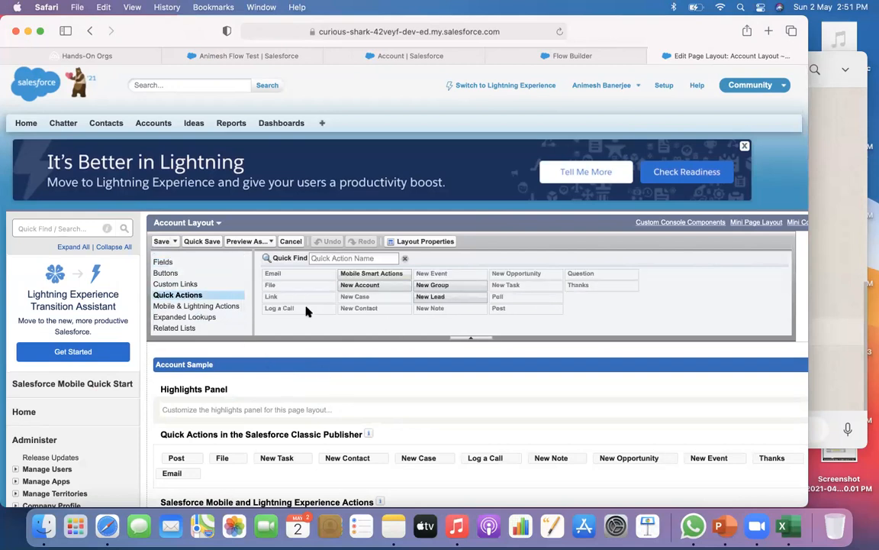
{"action": "left_click", "coordinate": [193, 284]}
{"action": "scroll", "coordinate": [193, 283], "scroll_direction": "down", "scroll_amount": 5}
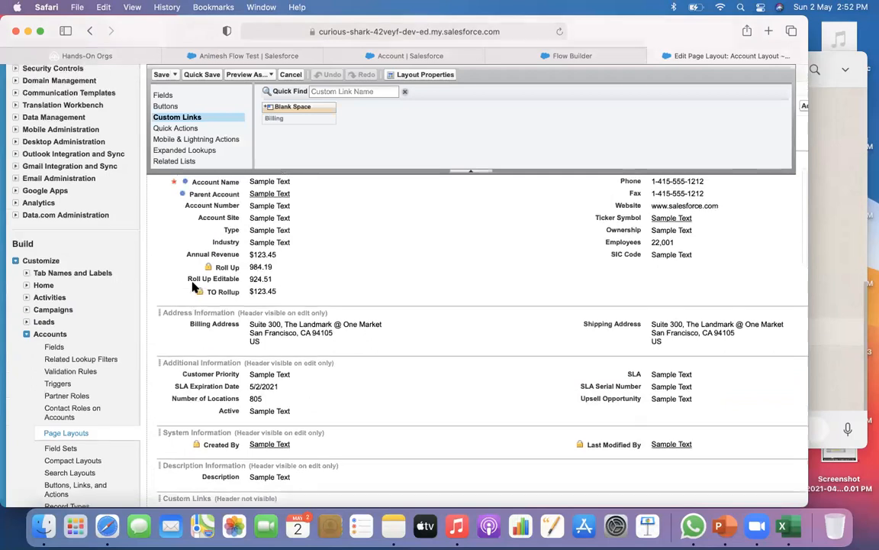
{"action": "scroll", "coordinate": [193, 286], "scroll_direction": "up", "scroll_amount": 10}
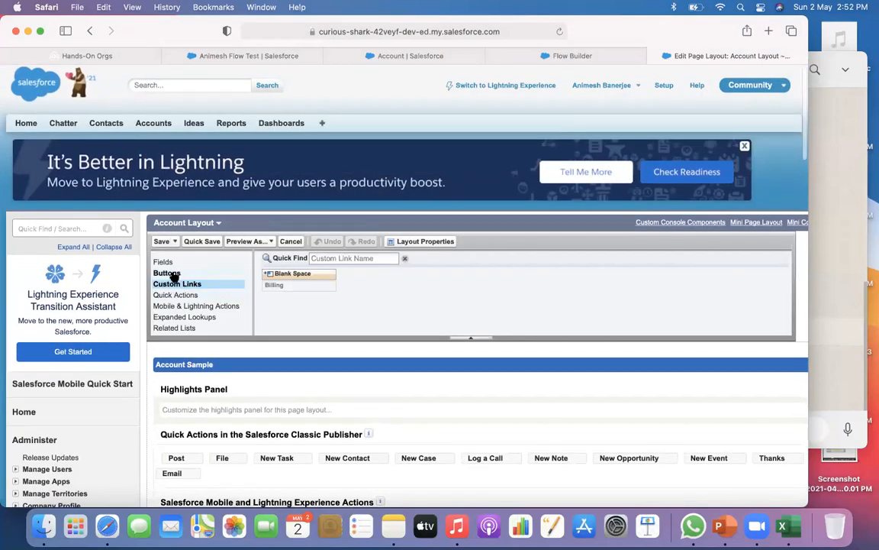
{"action": "left_click", "coordinate": [173, 274]}
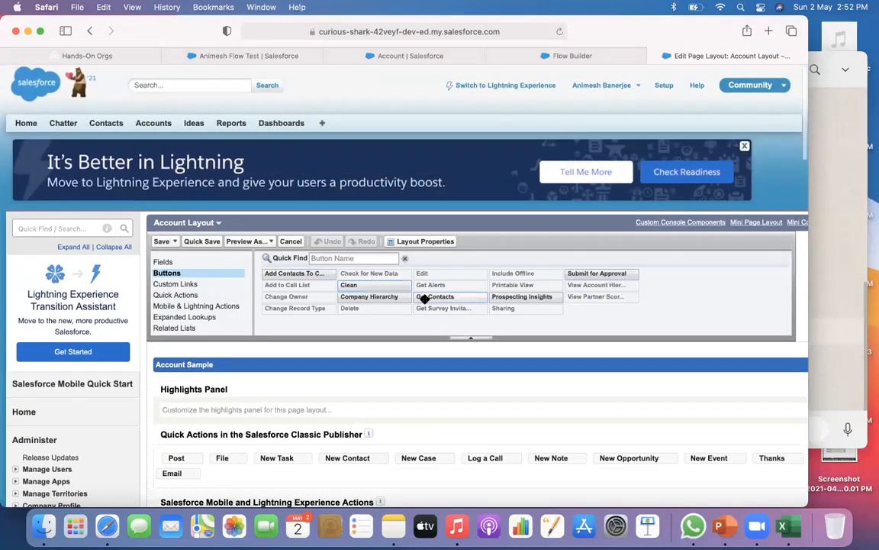
{"action": "scroll", "coordinate": [432, 310], "scroll_direction": "down", "scroll_amount": 1}
{"action": "left_click", "coordinate": [175, 262]}
{"action": "scroll", "coordinate": [176, 262], "scroll_direction": "down", "scroll_amount": 10}
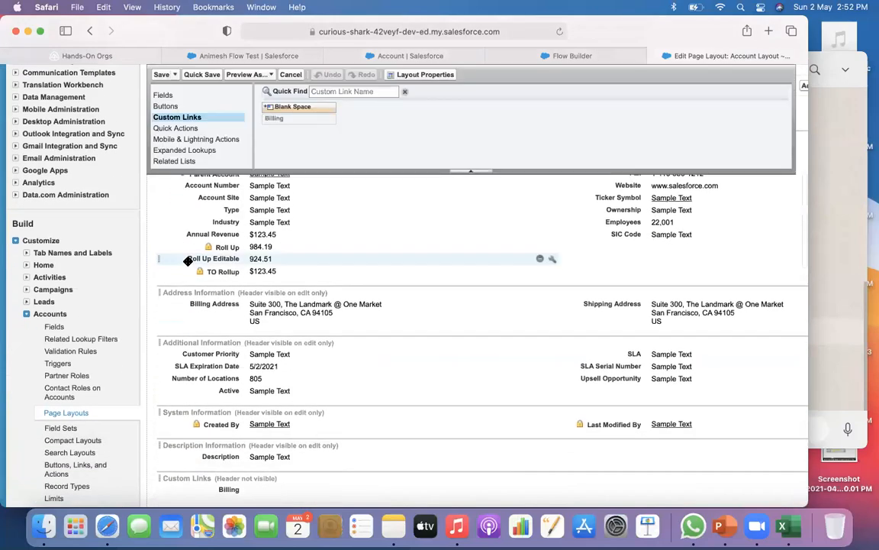
{"action": "scroll", "coordinate": [188, 261], "scroll_direction": "up", "scroll_amount": 10}
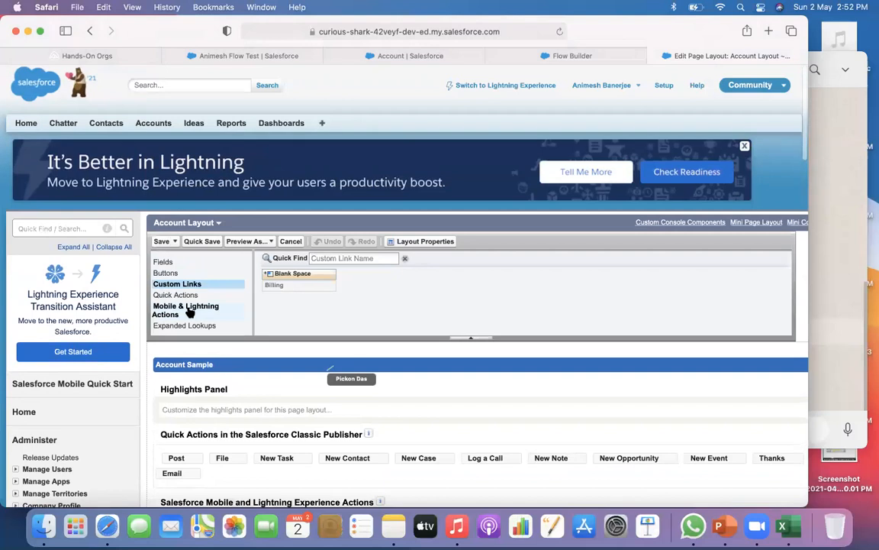
{"action": "scroll", "coordinate": [190, 313], "scroll_direction": "down", "scroll_amount": 2}
{"action": "scroll", "coordinate": [189, 309], "scroll_direction": "up", "scroll_amount": 2}
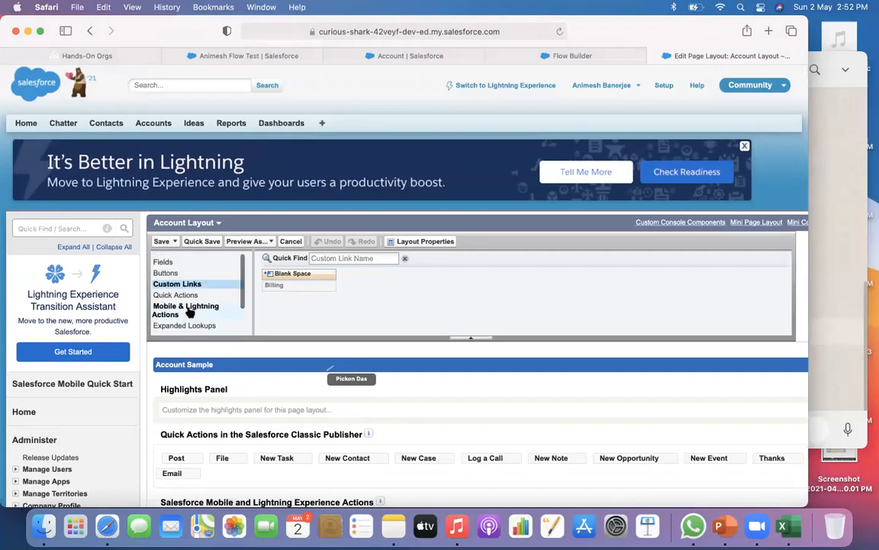
{"action": "left_click", "coordinate": [178, 295]}
{"action": "left_click", "coordinate": [182, 308]}
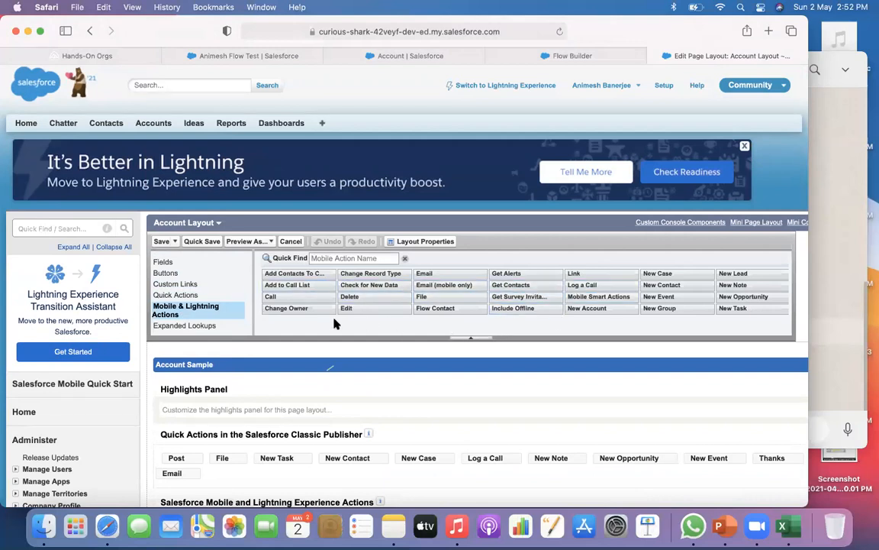
Step: Recheck the Account Layout's quick actions, custom links and buttons for the Flow Contact action
{"action": "left_click", "coordinate": [175, 295]}
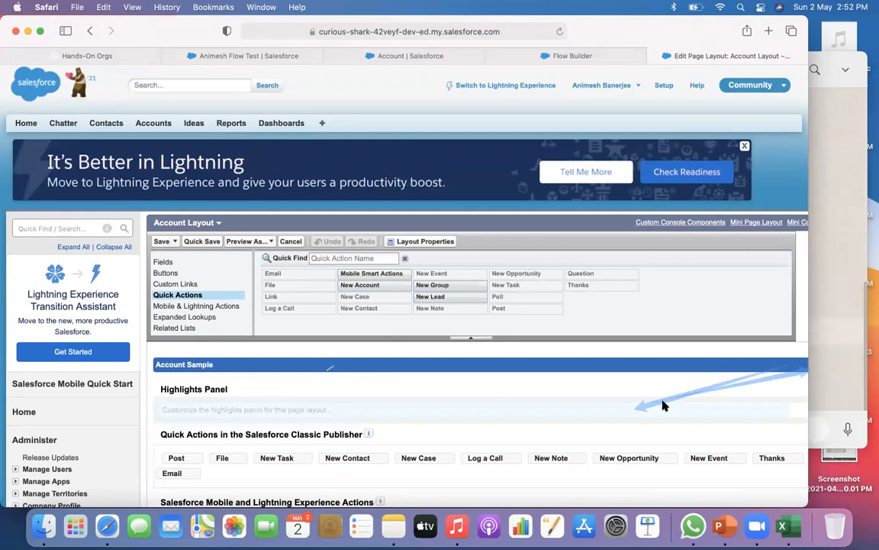
{"action": "left_click", "coordinate": [178, 283]}
{"action": "scroll", "coordinate": [182, 288], "scroll_direction": "down", "scroll_amount": 10}
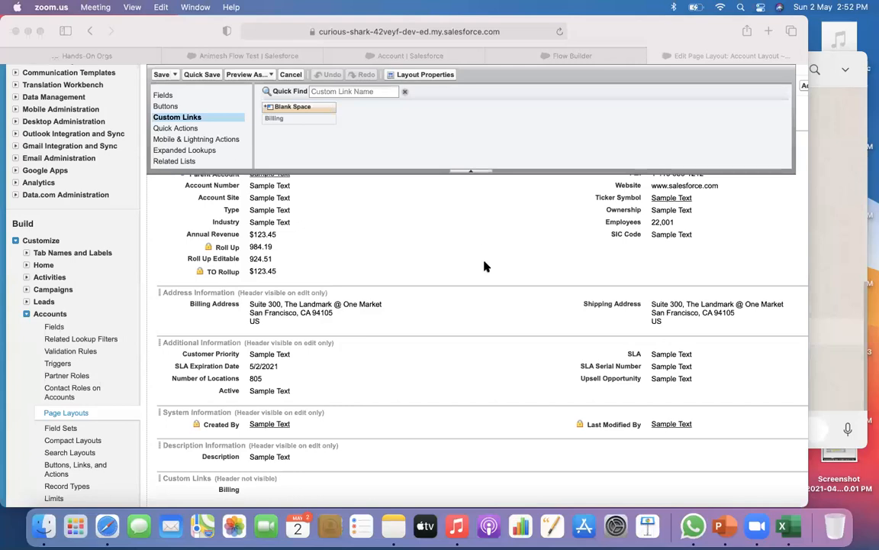
{"action": "scroll", "coordinate": [484, 266], "scroll_direction": "up", "scroll_amount": 10}
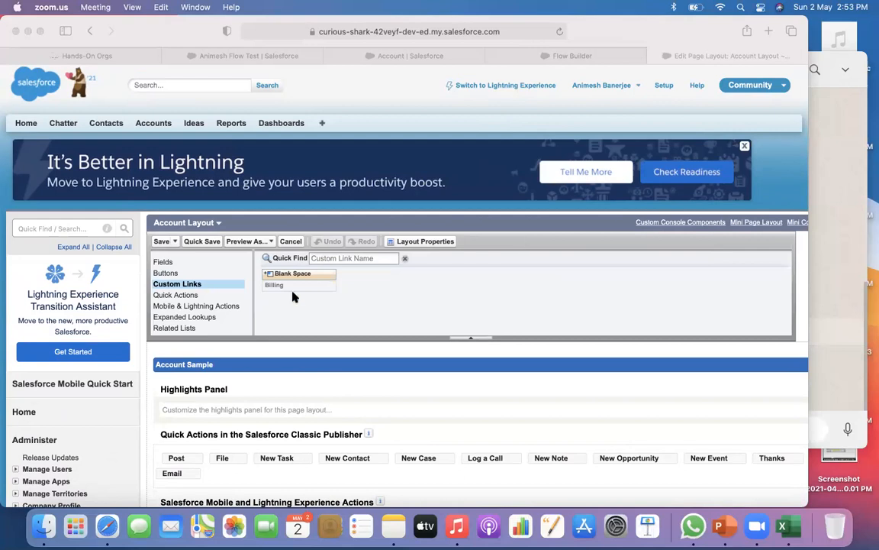
{"action": "left_click", "coordinate": [183, 295]}
{"action": "left_click", "coordinate": [182, 296]}
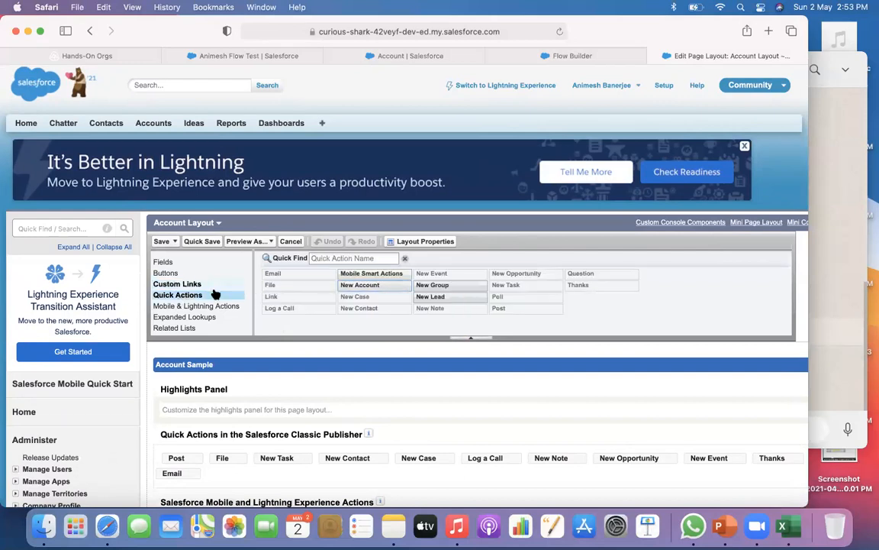
{"action": "left_click", "coordinate": [179, 283]}
{"action": "scroll", "coordinate": [181, 284], "scroll_direction": "down", "scroll_amount": 10}
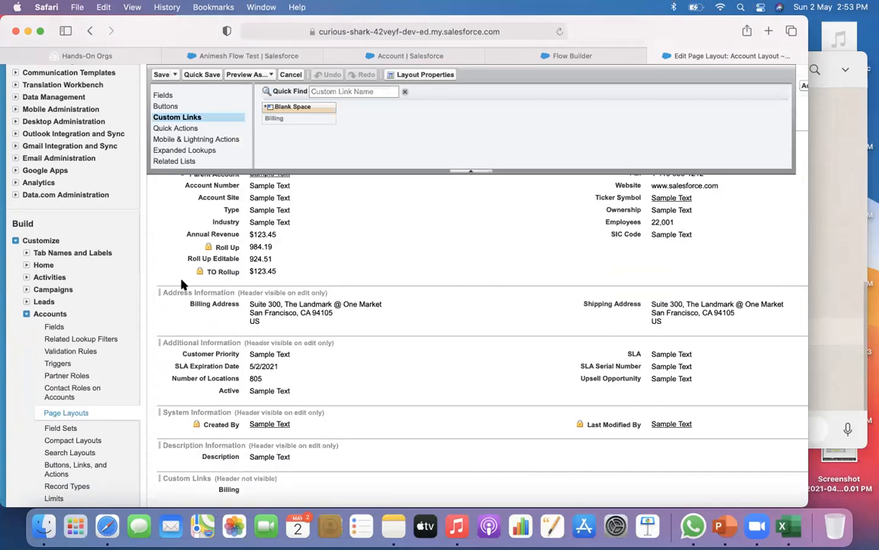
{"action": "scroll", "coordinate": [182, 284], "scroll_direction": "up", "scroll_amount": 12}
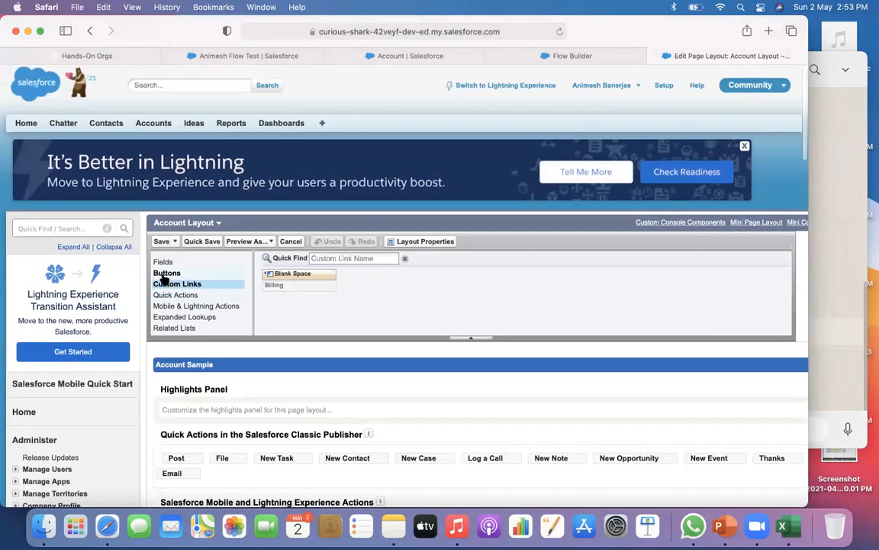
{"action": "left_click", "coordinate": [165, 274]}
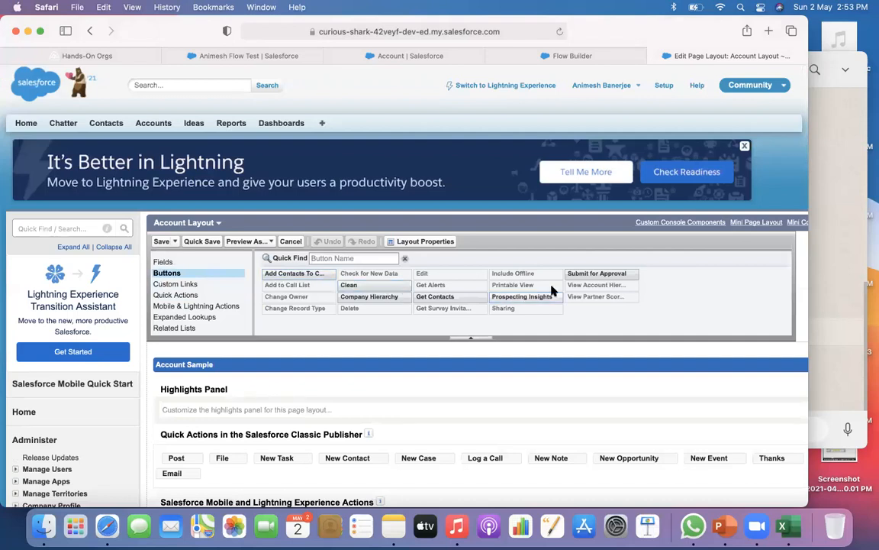
Step: Close the Account Layout editing page without saving and return to the Create Contact flow
{"action": "left_click", "coordinate": [574, 55]}
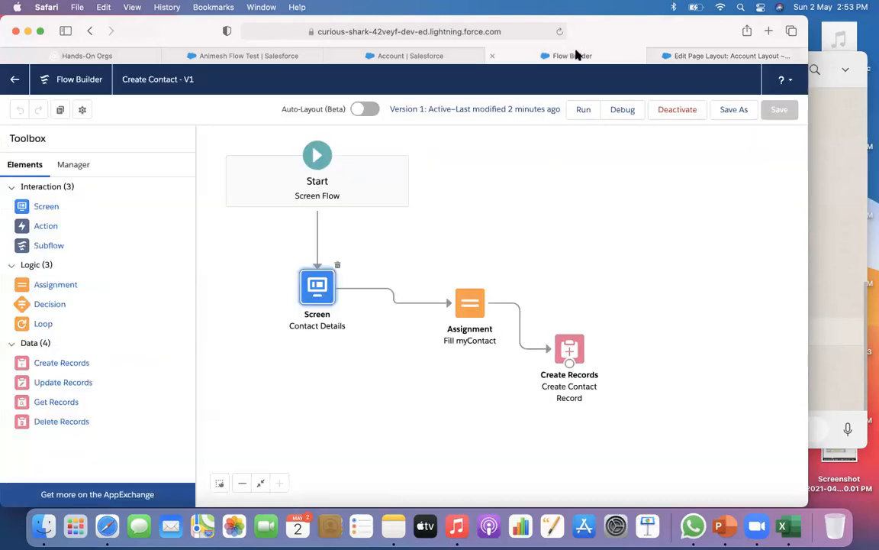
{"action": "left_click", "coordinate": [671, 56]}
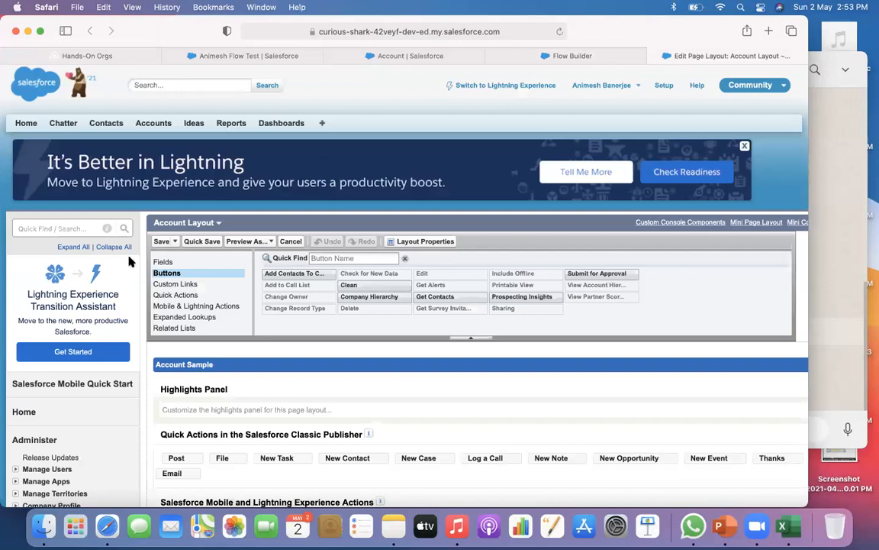
{"action": "left_click", "coordinate": [653, 57]}
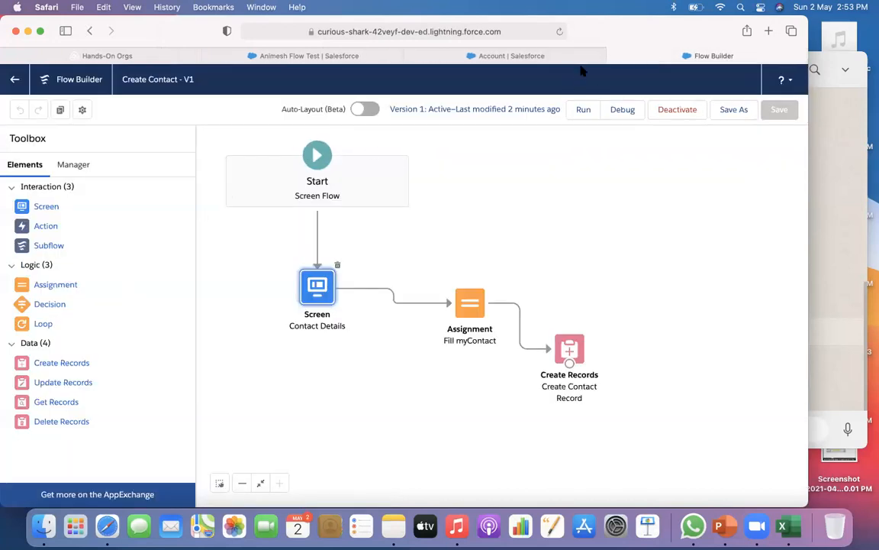
{"action": "left_click", "coordinate": [579, 60]}
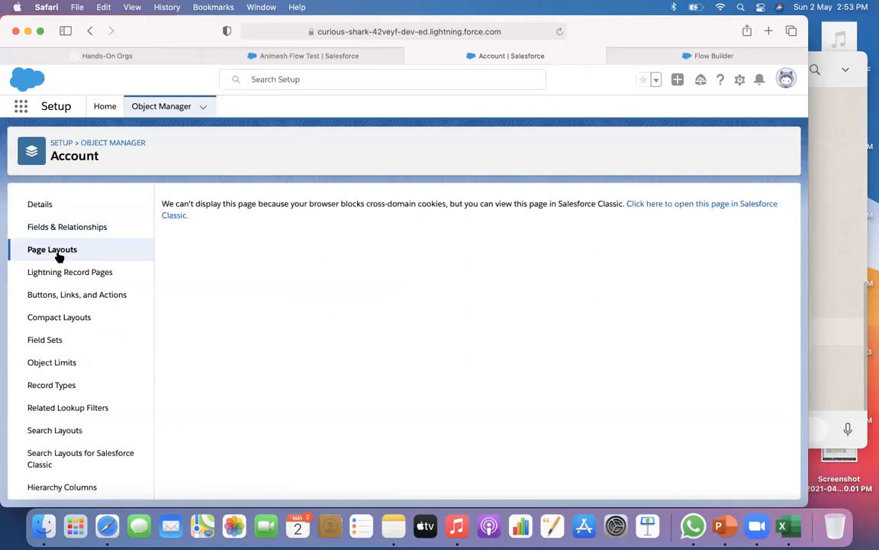
{"action": "left_click", "coordinate": [59, 295]}
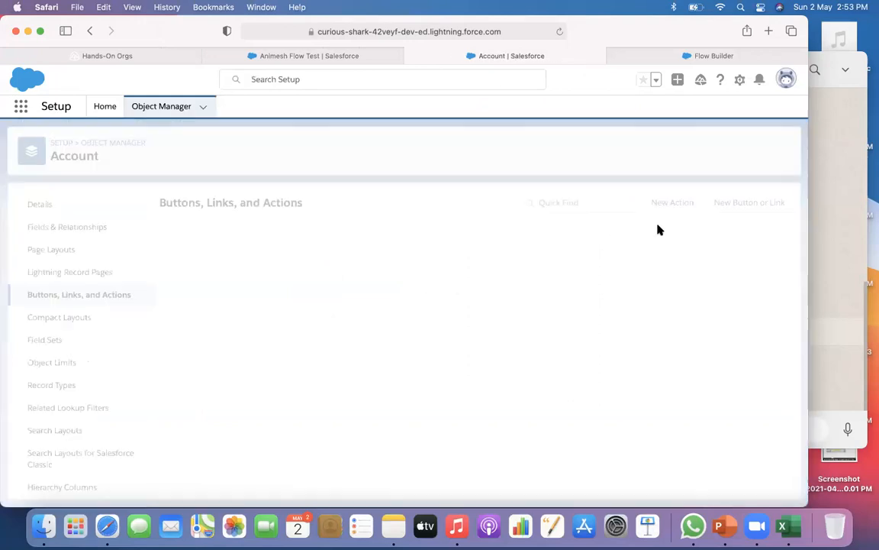
{"action": "left_click", "coordinate": [729, 204]}
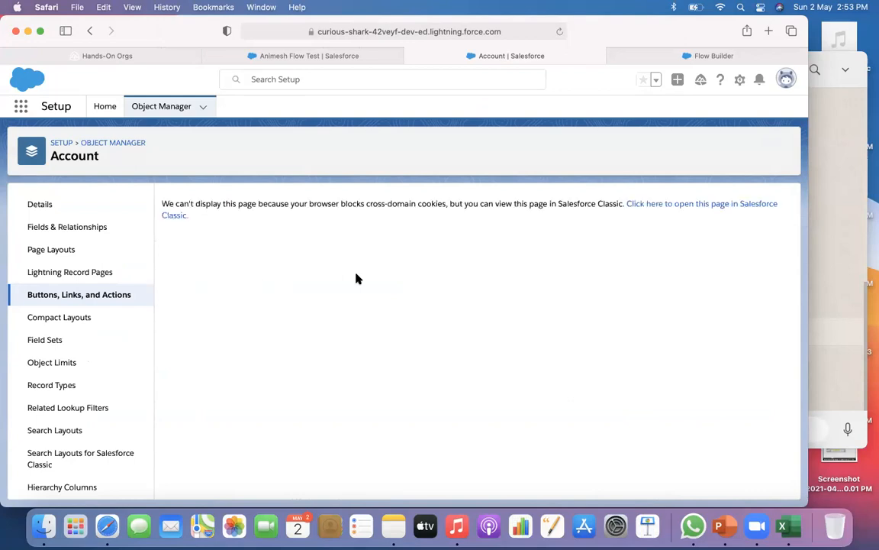
{"action": "left_click", "coordinate": [746, 203]}
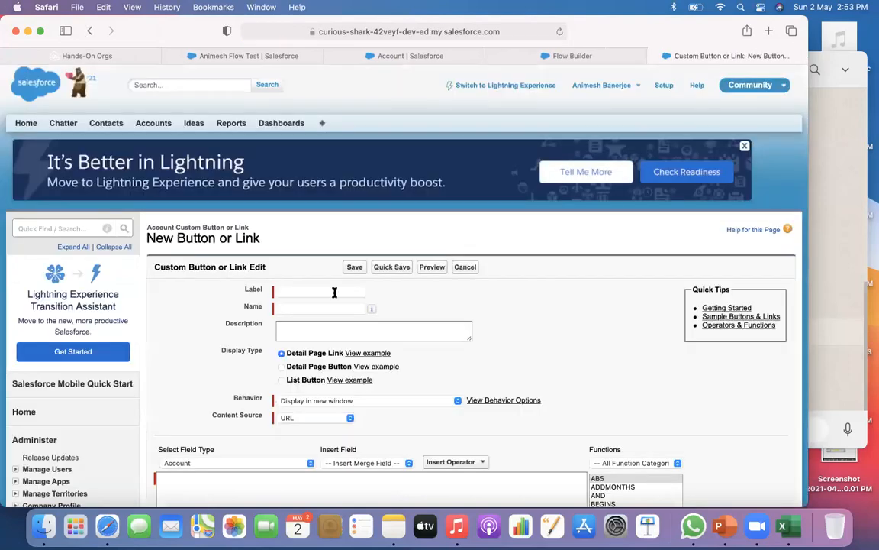
{"action": "left_click", "coordinate": [334, 292]}
{"action": "left_click", "coordinate": [657, 56]}
Step: Open the Account object's Flow Contact action for editing in Salesforce Classic to review its settings, and close it without saving
{"action": "left_click", "coordinate": [66, 274]}
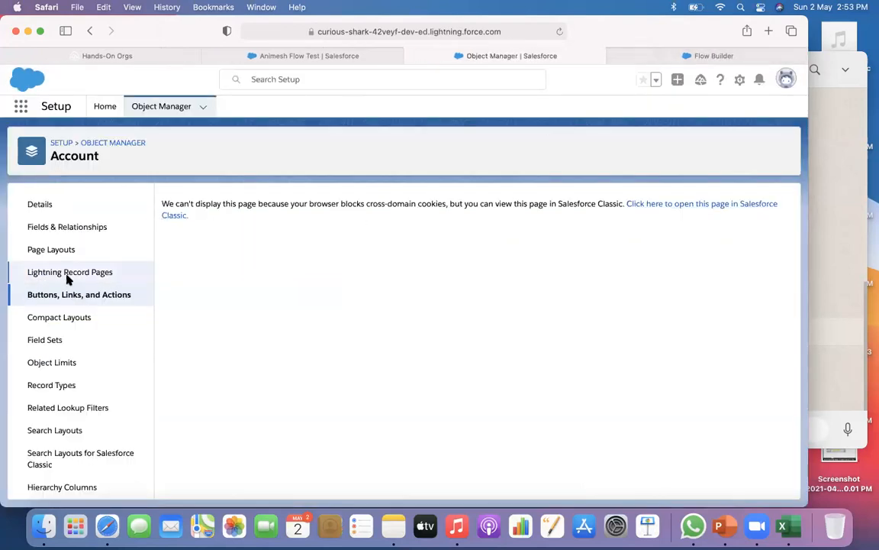
{"action": "left_click", "coordinate": [70, 298]}
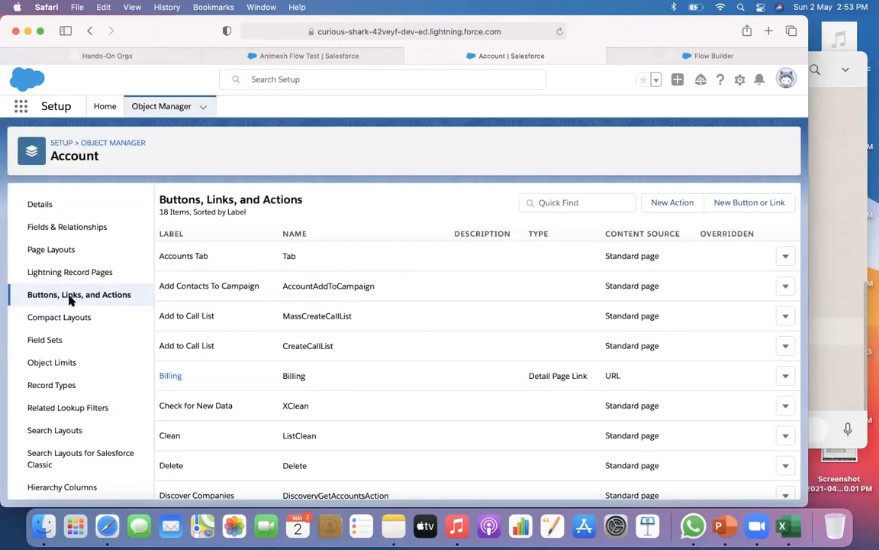
{"action": "scroll", "coordinate": [279, 267], "scroll_direction": "down", "scroll_amount": 5}
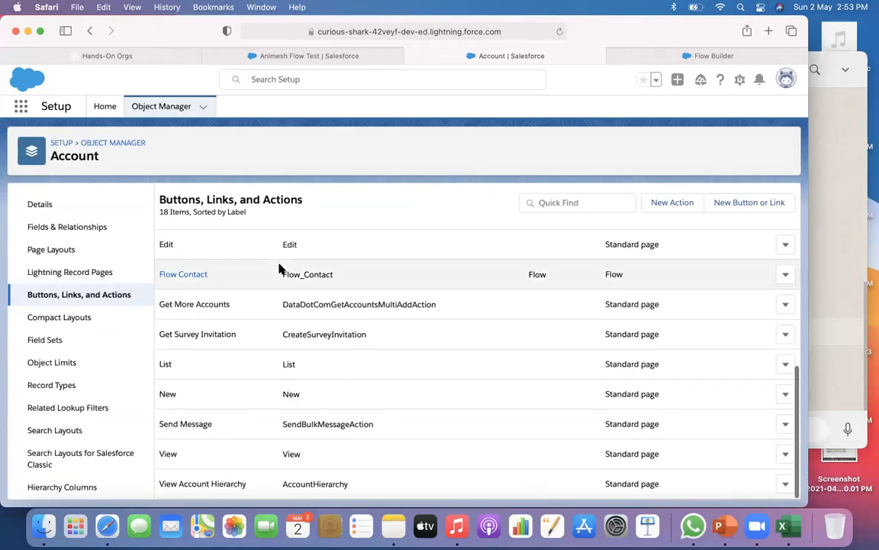
{"action": "scroll", "coordinate": [279, 267], "scroll_direction": "up", "scroll_amount": 2}
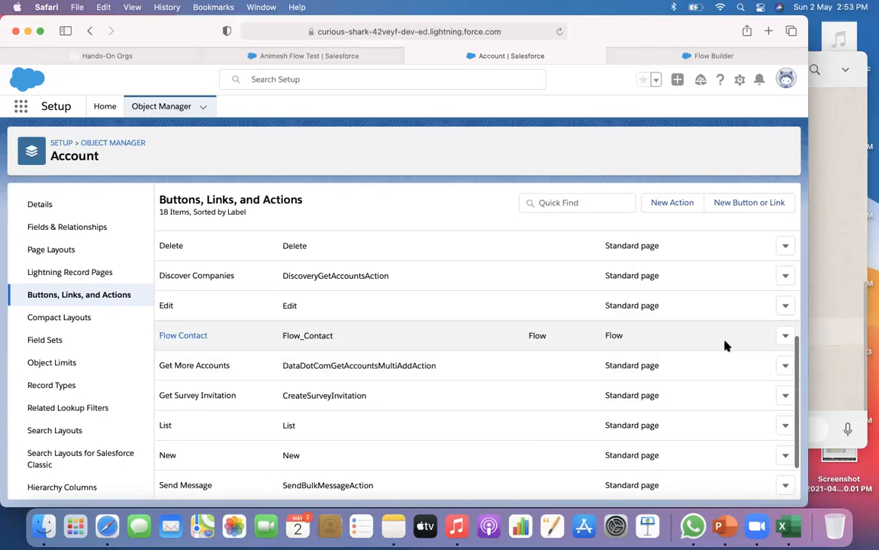
{"action": "left_click", "coordinate": [787, 337]}
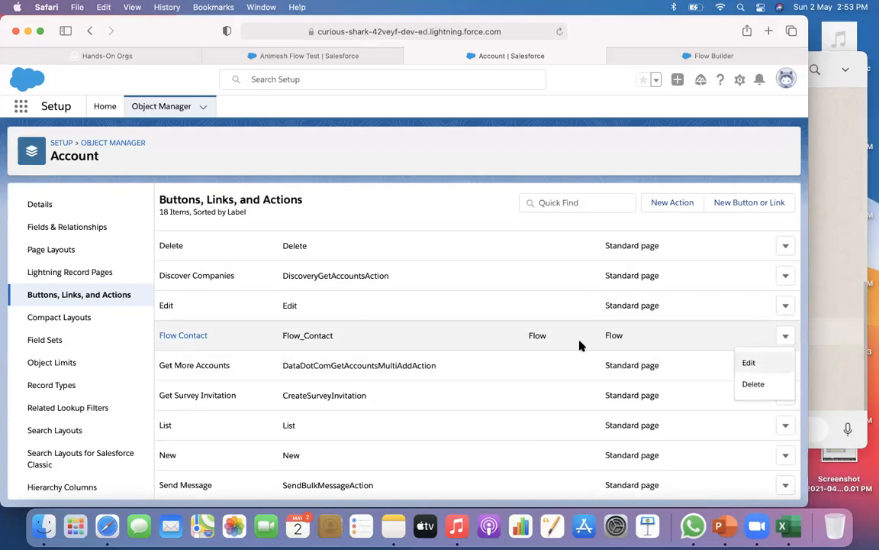
{"action": "left_click", "coordinate": [756, 363]}
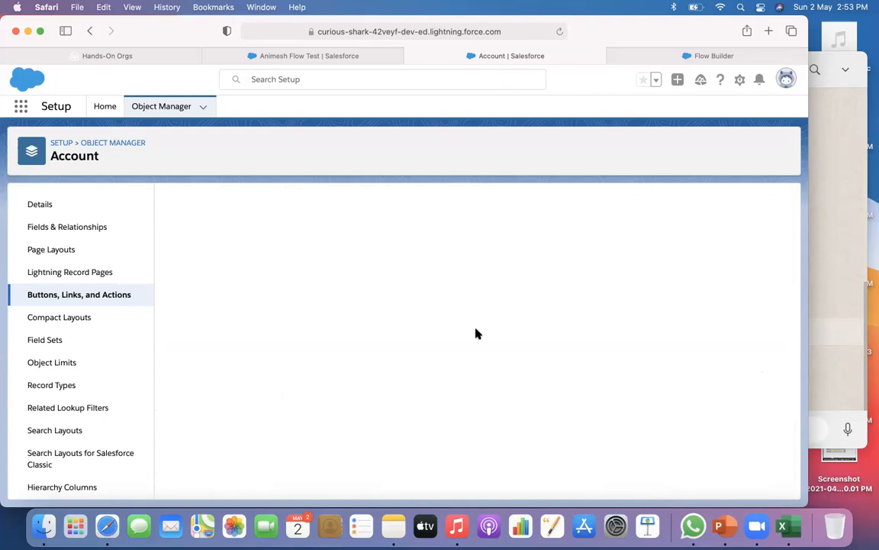
{"action": "left_click", "coordinate": [660, 205]}
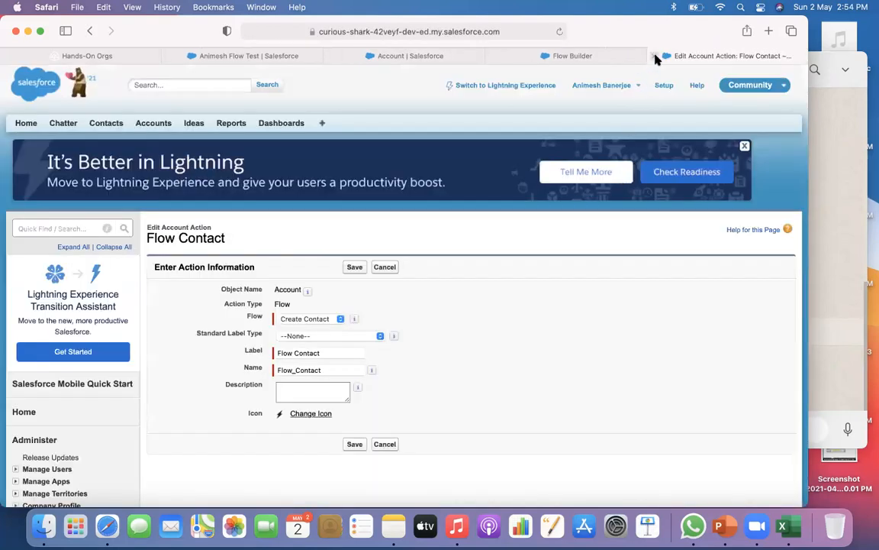
{"action": "left_click", "coordinate": [655, 56]}
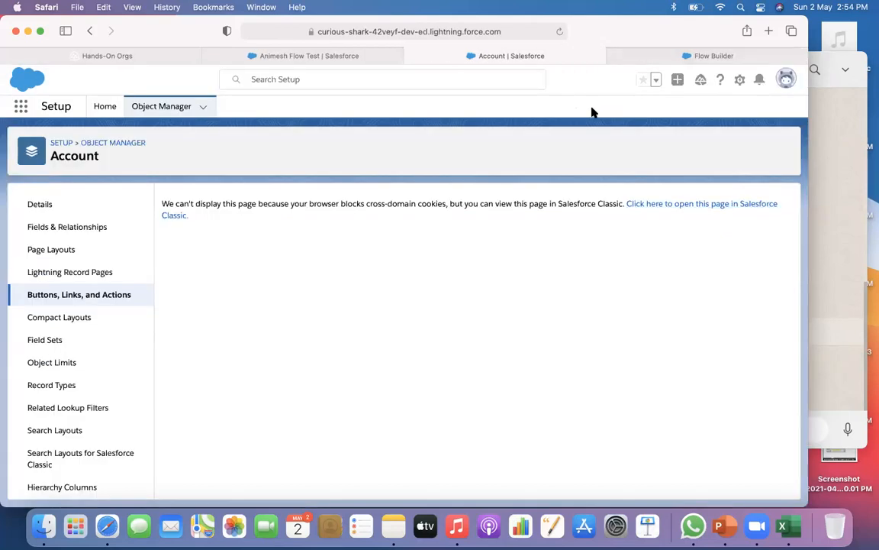
Step: Close the Flow Builder page and open the Account Layout page layout for editing in Salesforce Classic
{"action": "left_click", "coordinate": [615, 56]}
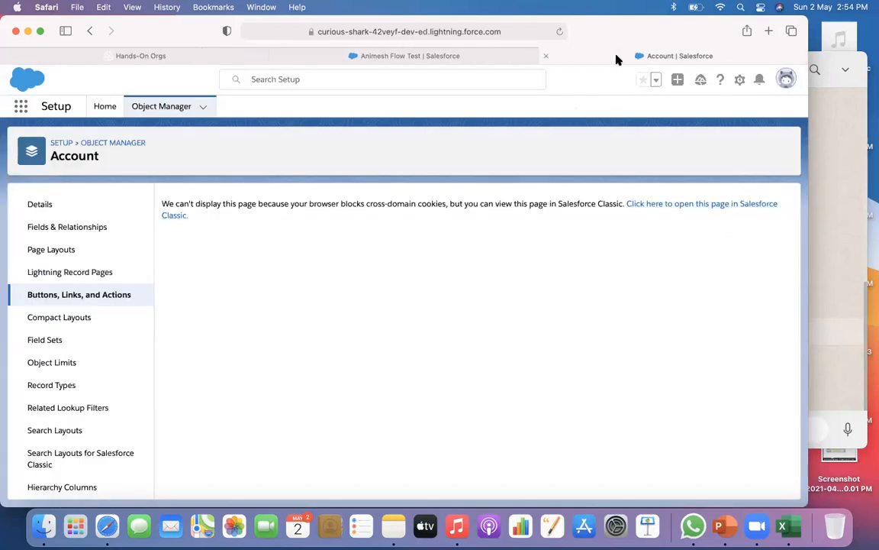
{"action": "left_click", "coordinate": [90, 295]}
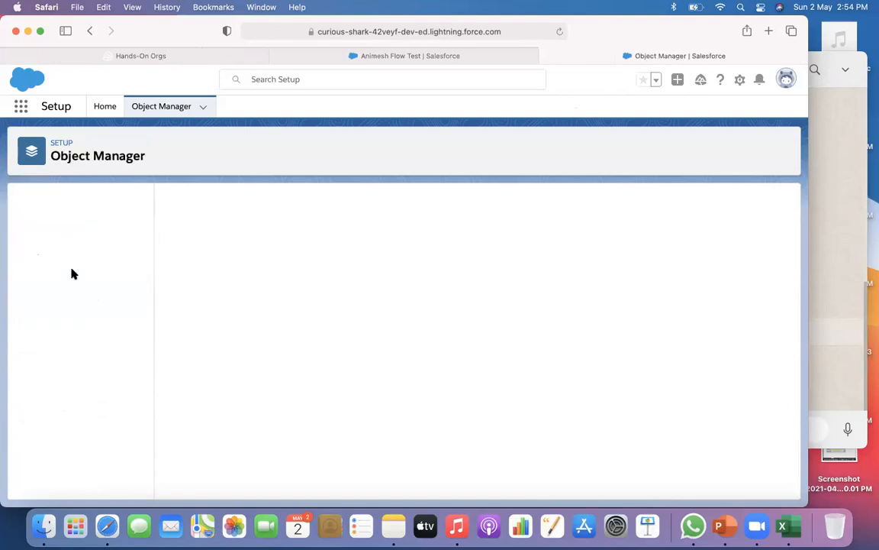
{"action": "left_click", "coordinate": [53, 250]}
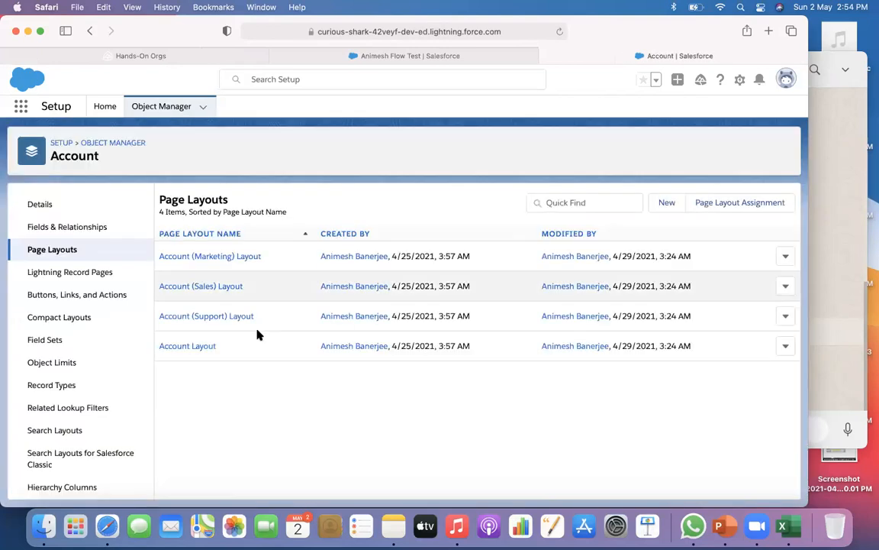
{"action": "left_click", "coordinate": [197, 346]}
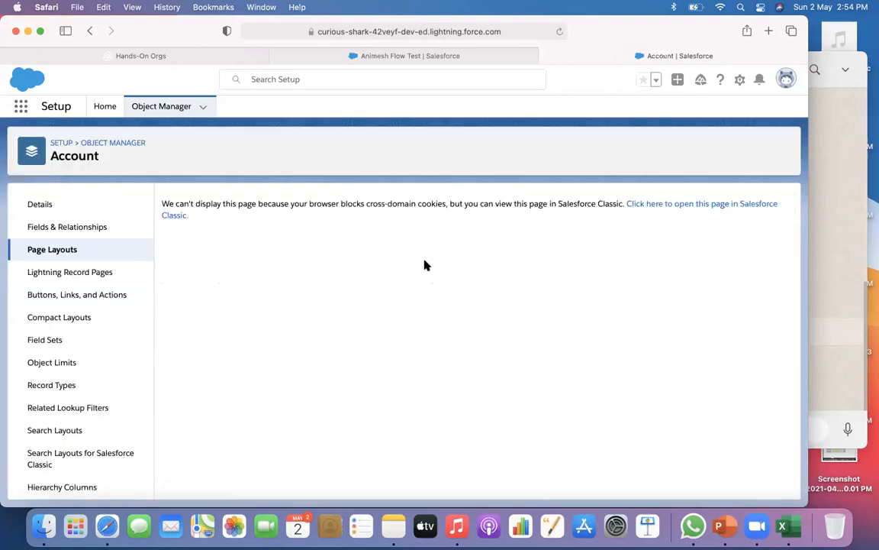
{"action": "left_click", "coordinate": [721, 208]}
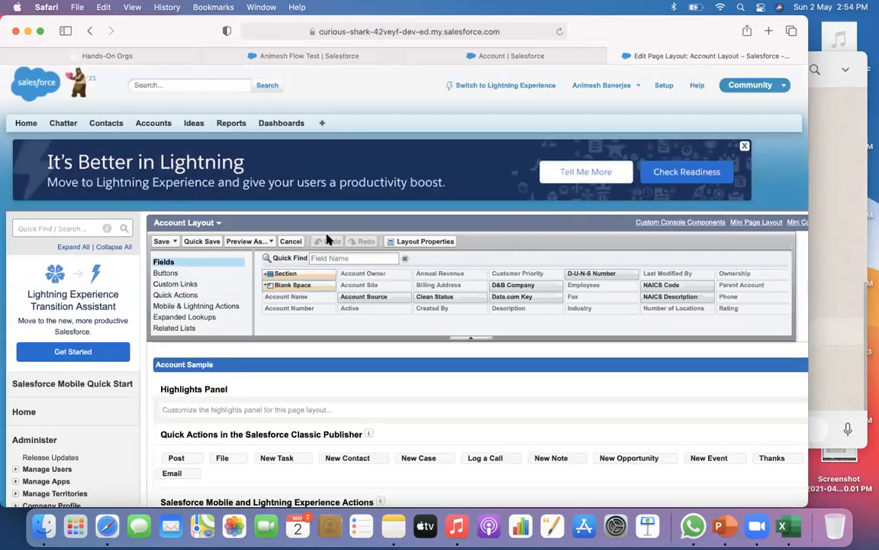
Step: Search the Account Layout's fields, buttons and quick actions for "flow", and look through its custom links
{"action": "left_click", "coordinate": [358, 257]}
{"action": "type", "text": "flow"}
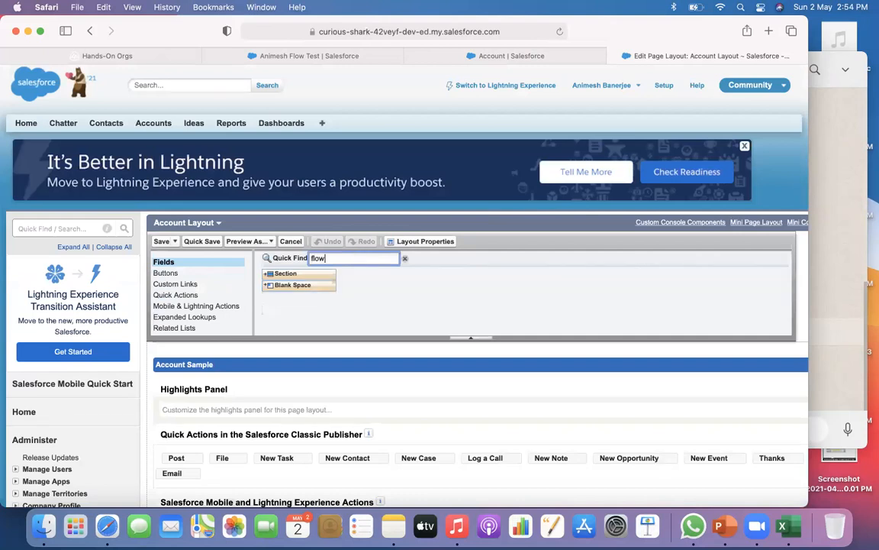
{"action": "left_click", "coordinate": [168, 274]}
{"action": "left_click", "coordinate": [328, 255]}
{"action": "type", "text": "flow"}
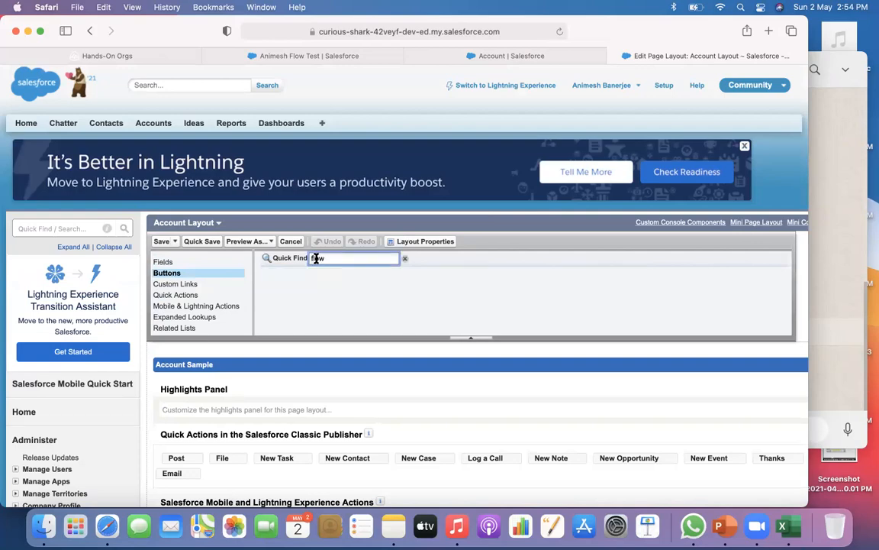
{"action": "left_click", "coordinate": [209, 283]}
{"action": "scroll", "coordinate": [259, 268], "scroll_direction": "down", "scroll_amount": 6}
{"action": "scroll", "coordinate": [353, 238], "scroll_direction": "up", "scroll_amount": 5}
{"action": "scroll", "coordinate": [352, 238], "scroll_direction": "up", "scroll_amount": 3}
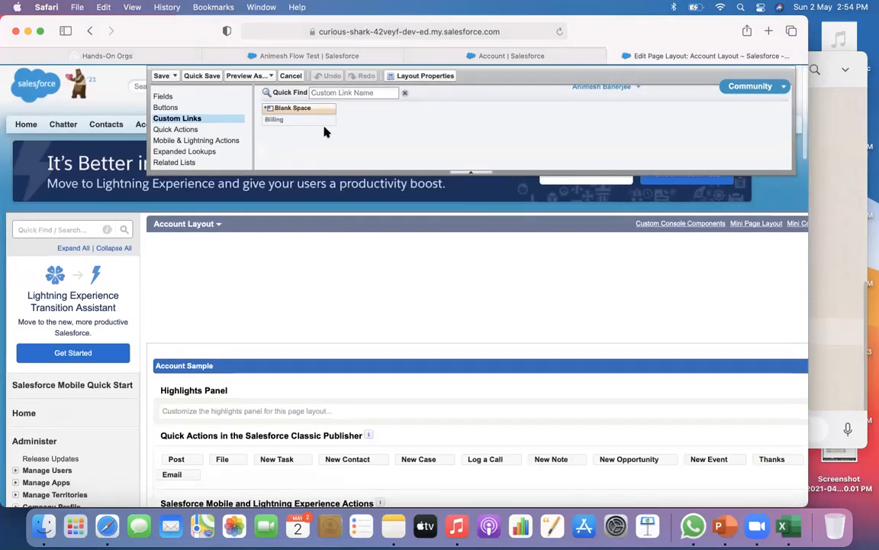
{"action": "left_click", "coordinate": [333, 258]}
{"action": "left_click", "coordinate": [214, 296]}
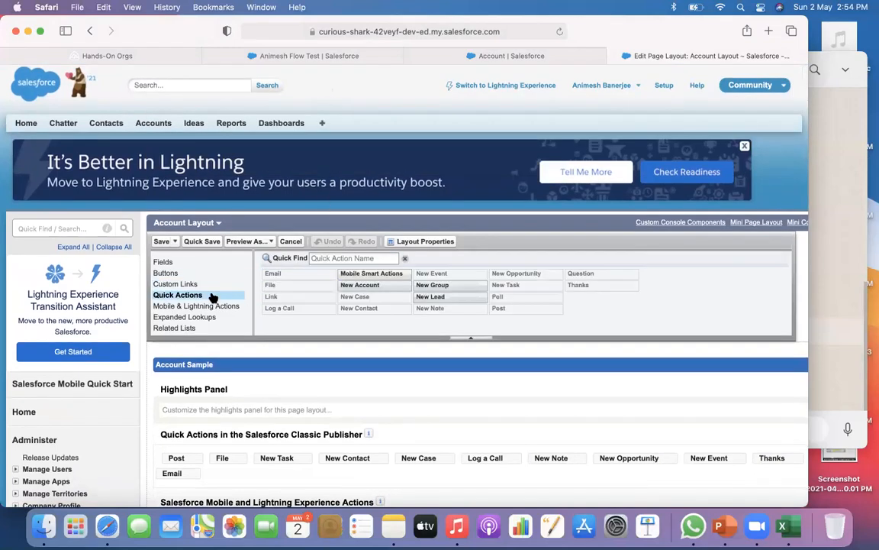
{"action": "left_click", "coordinate": [329, 257]}
{"action": "type", "text": "flow"}
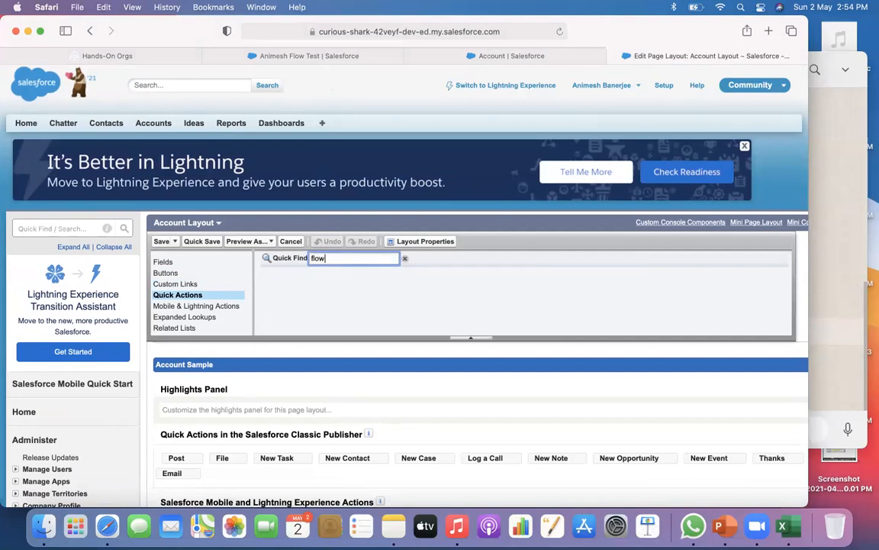
Step: Filter the Account Layout's Mobile & Lightning Actions by "flow"
{"action": "left_click", "coordinate": [210, 307]}
{"action": "left_click", "coordinate": [334, 257]}
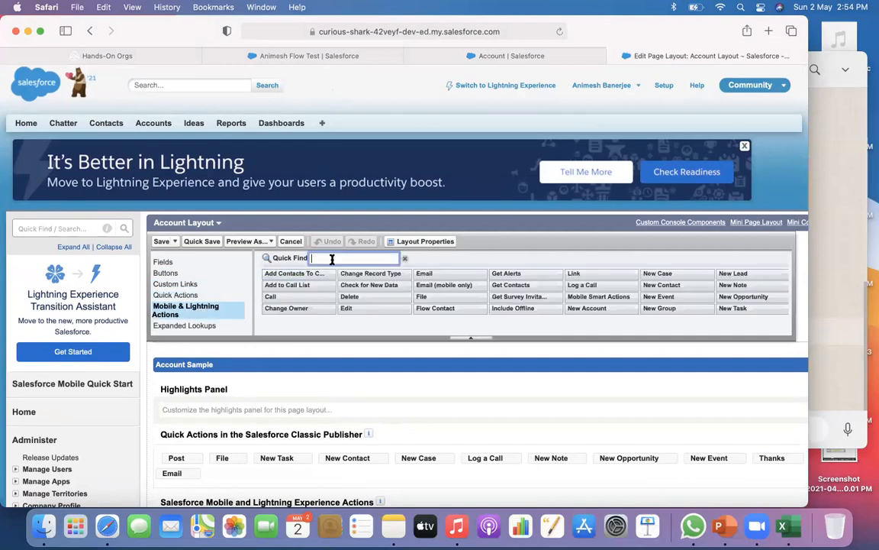
{"action": "type", "text": "flow"}
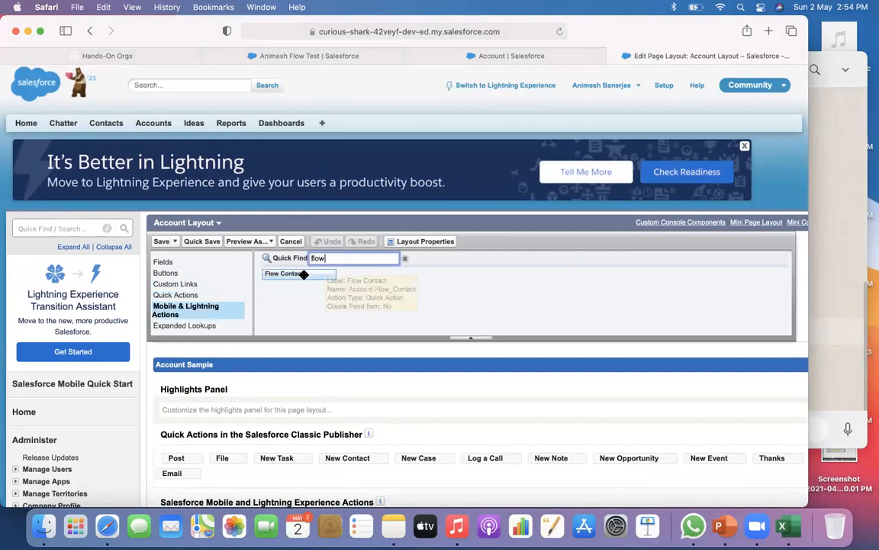
Step: Try to place the Flow Contact action in the layout's quick actions, custom buttons and predefined mobile and Lightning actions areas
{"action": "left_click_drag", "start_coordinate": [304, 275], "coordinate": [277, 473]}
{"action": "left_click_drag", "start_coordinate": [290, 274], "coordinate": [276, 481]}
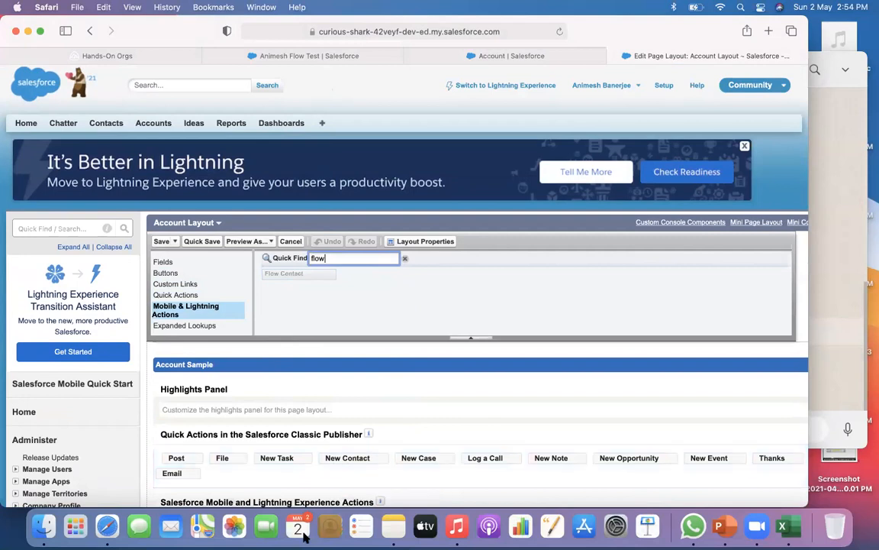
{"action": "scroll", "coordinate": [286, 458], "scroll_direction": "down", "scroll_amount": 1}
{"action": "scroll", "coordinate": [413, 419], "scroll_direction": "down", "scroll_amount": 3}
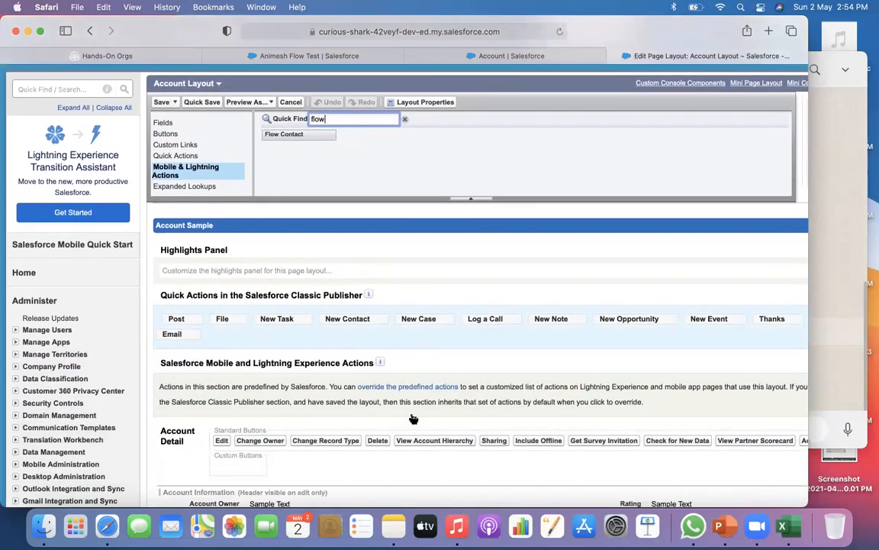
{"action": "left_click_drag", "start_coordinate": [316, 131], "coordinate": [235, 464]}
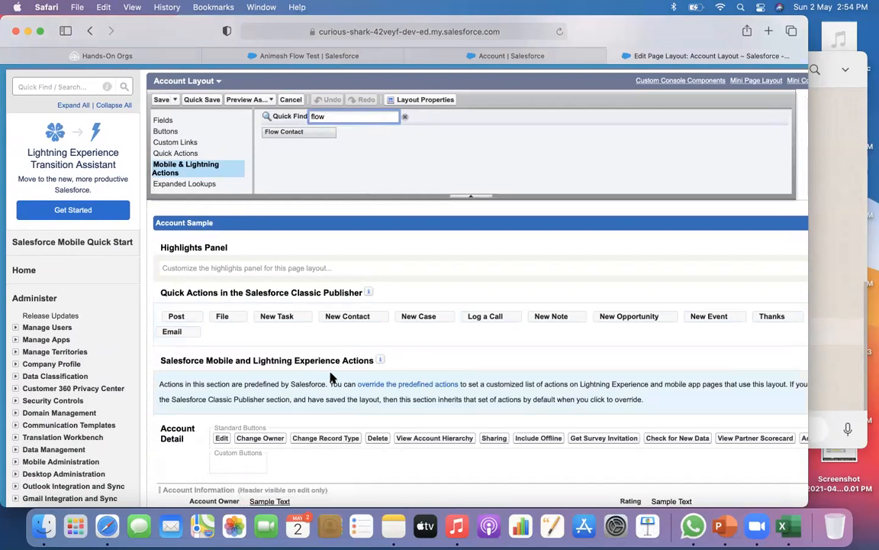
{"action": "left_click_drag", "start_coordinate": [306, 129], "coordinate": [391, 390]}
Step: Override the predefined Salesforce Mobile and Lightning Experience actions, add Flow Contact to that section and save the Account Layout
{"action": "left_click", "coordinate": [393, 384]}
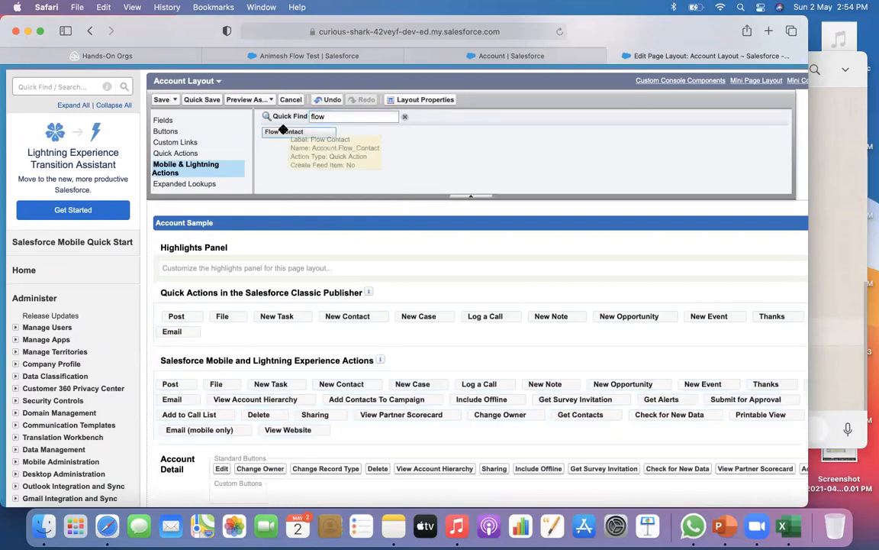
{"action": "mouse_move", "coordinate": [284, 130]}
{"action": "left_mouse_down"}
{"action": "mouse_move", "coordinate": [319, 420]}
{"action": "mouse_move", "coordinate": [348, 441]}
{"action": "left_mouse_up"}
{"action": "scroll", "coordinate": [348, 441], "scroll_direction": "down", "scroll_amount": 10}
{"action": "scroll", "coordinate": [349, 441], "scroll_direction": "up", "scroll_amount": 15}
{"action": "scroll", "coordinate": [221, 389], "scroll_direction": "down", "scroll_amount": 10}
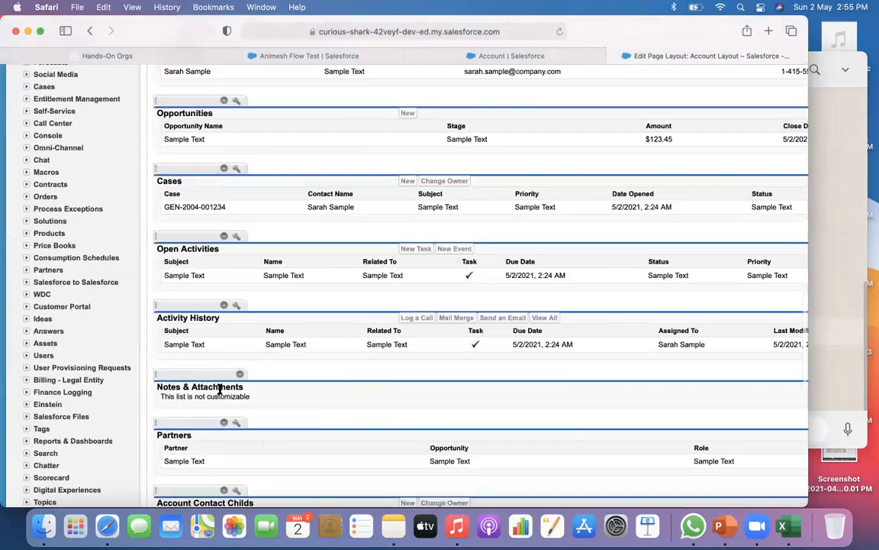
{"action": "scroll", "coordinate": [221, 390], "scroll_direction": "up", "scroll_amount": 12}
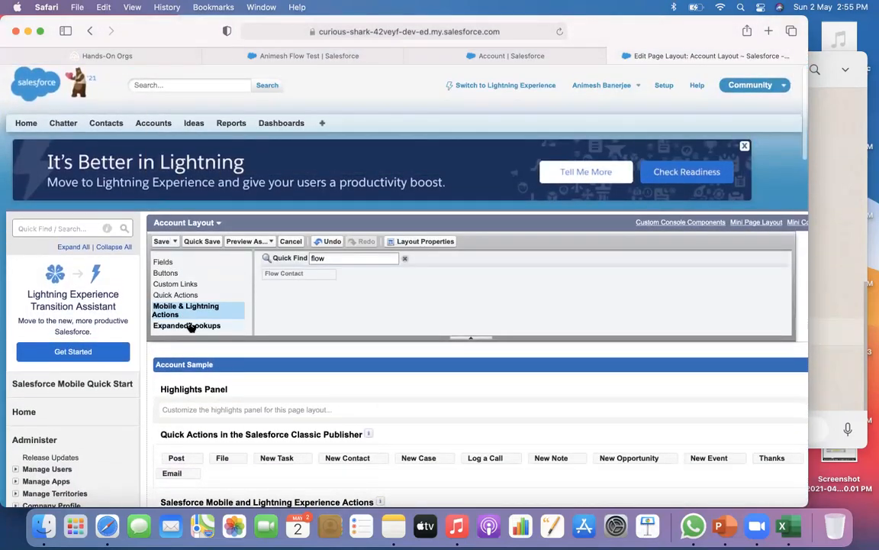
{"action": "left_click", "coordinate": [157, 241]}
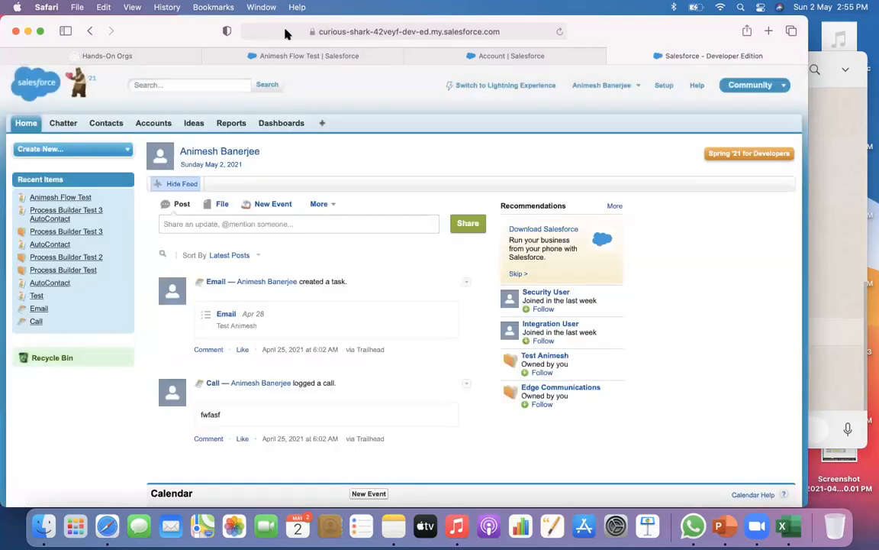
Step: Reload the Sales app in Lightning and open the Process Builder Test 3 account record
{"action": "left_click", "coordinate": [242, 44]}
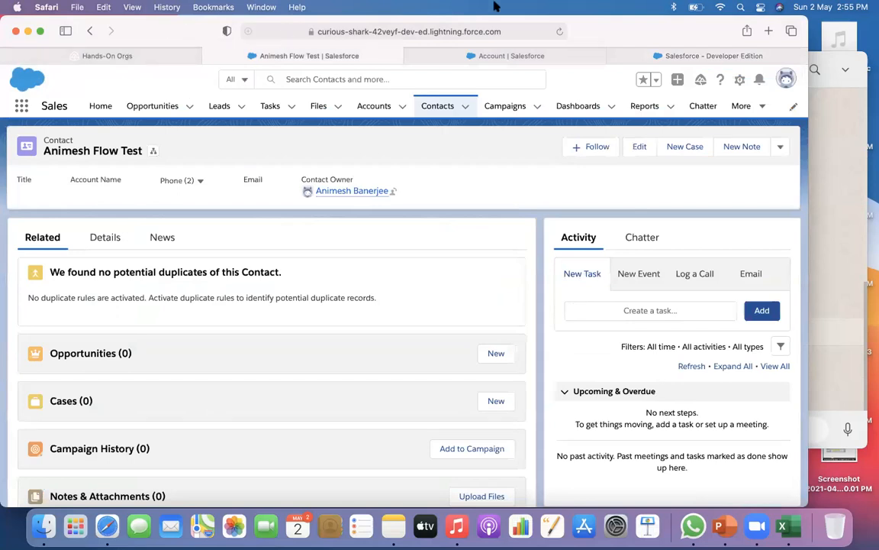
{"action": "left_click", "coordinate": [559, 31]}
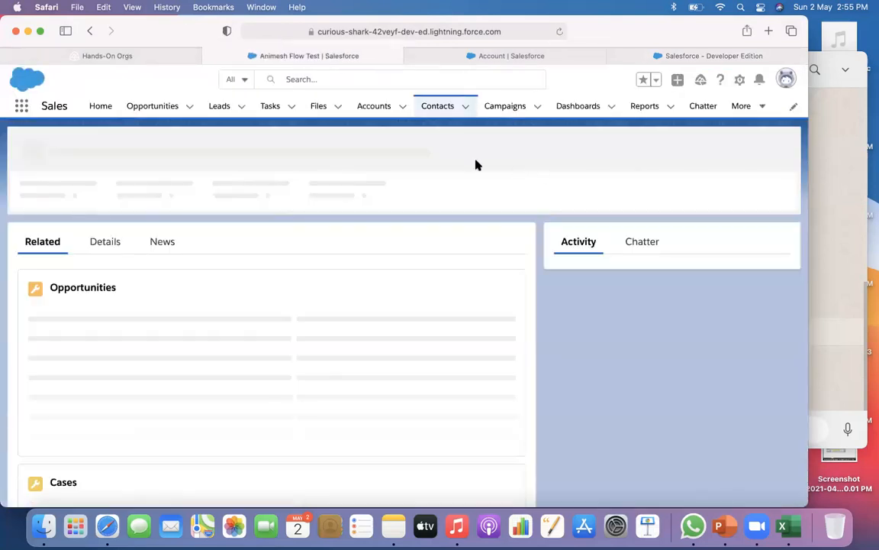
{"action": "left_click", "coordinate": [375, 108]}
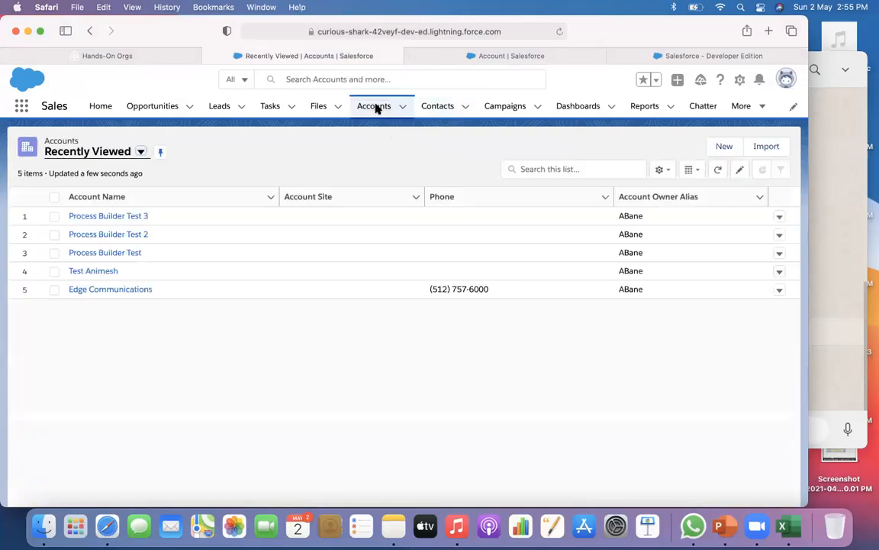
{"action": "left_click", "coordinate": [133, 219]}
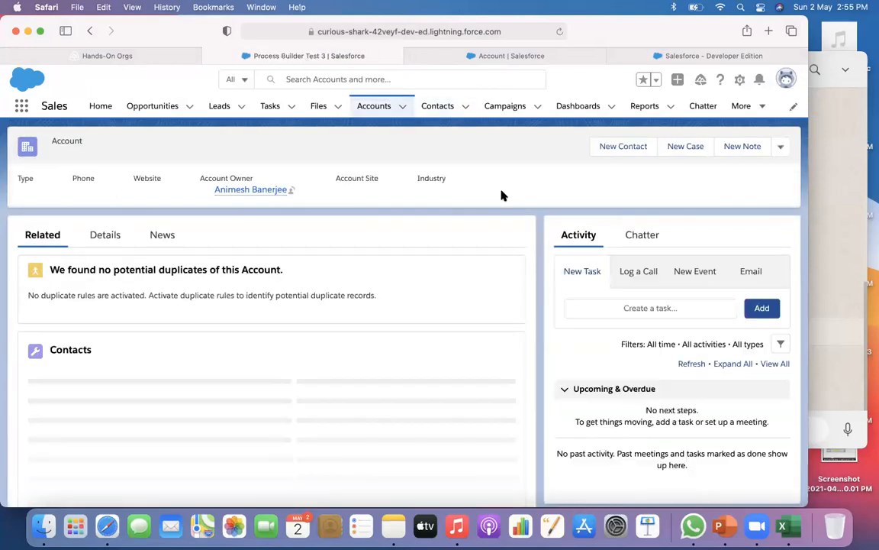
Step: Run the Flow Contact action on the account, entering a first name and the last name "Flow Test", and submit it
{"action": "left_click", "coordinate": [779, 147]}
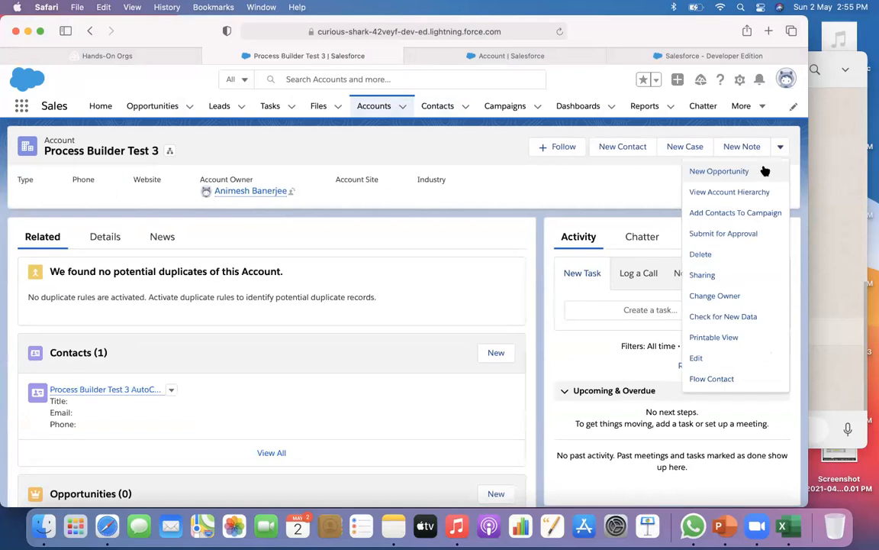
{"action": "left_click", "coordinate": [707, 379]}
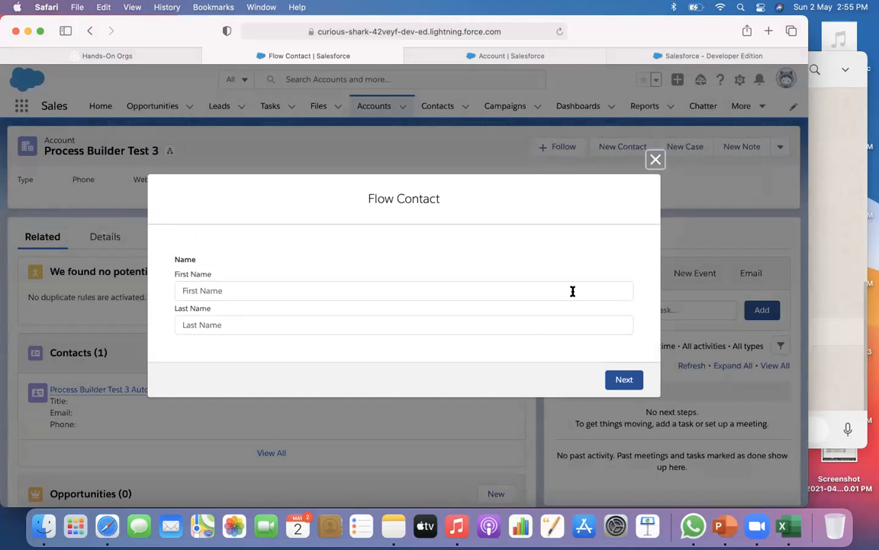
{"action": "left_click", "coordinate": [442, 297]}
{"action": "type", "text": "A"}
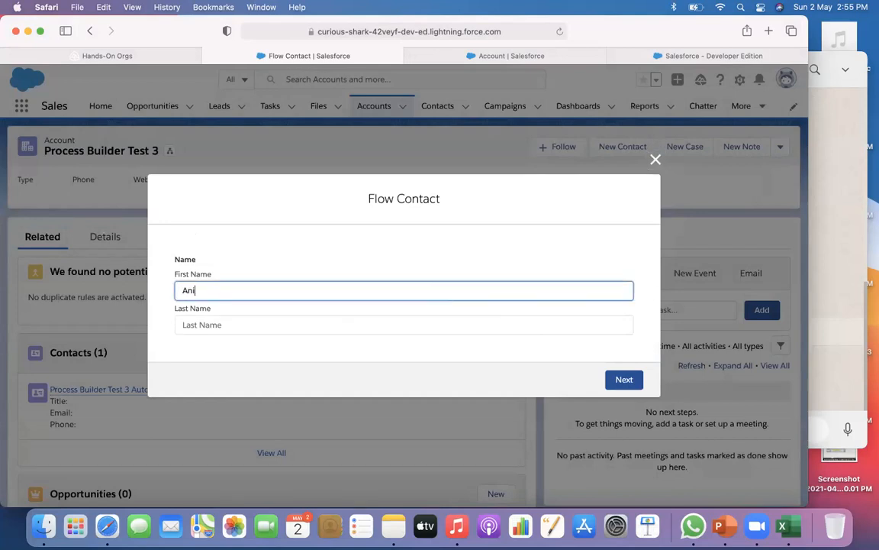
{"action": "key", "text": "BackSpace"}
{"action": "type", "text": "Sovon"}
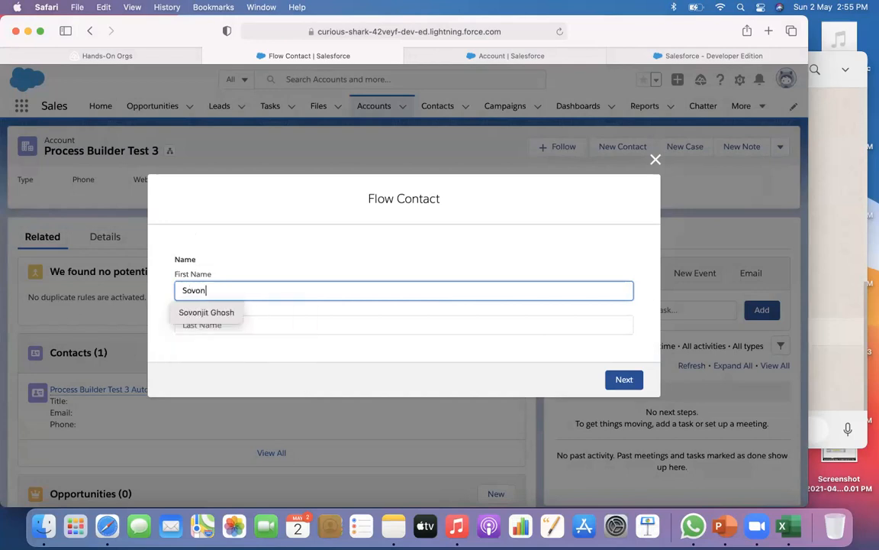
{"action": "left_click", "coordinate": [394, 319]}
{"action": "type", "text": "Flow Test"}
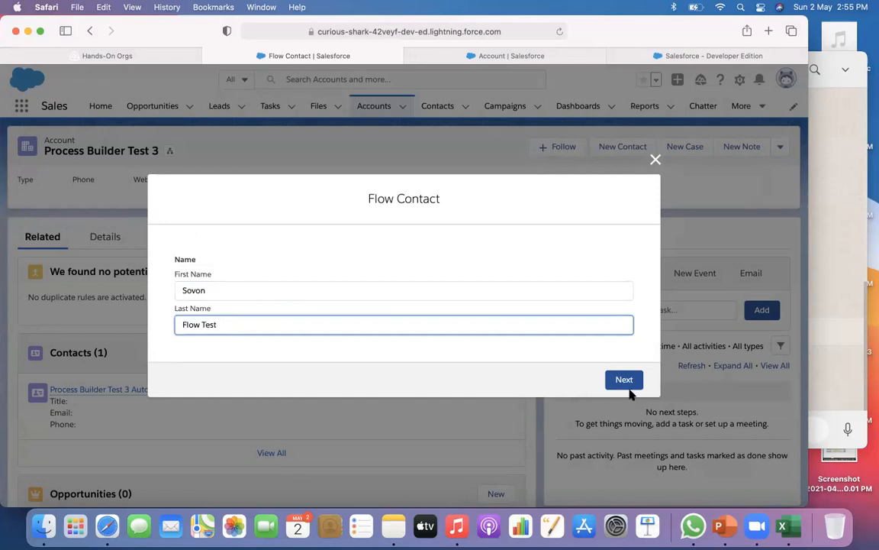
{"action": "key", "text": "Return"}
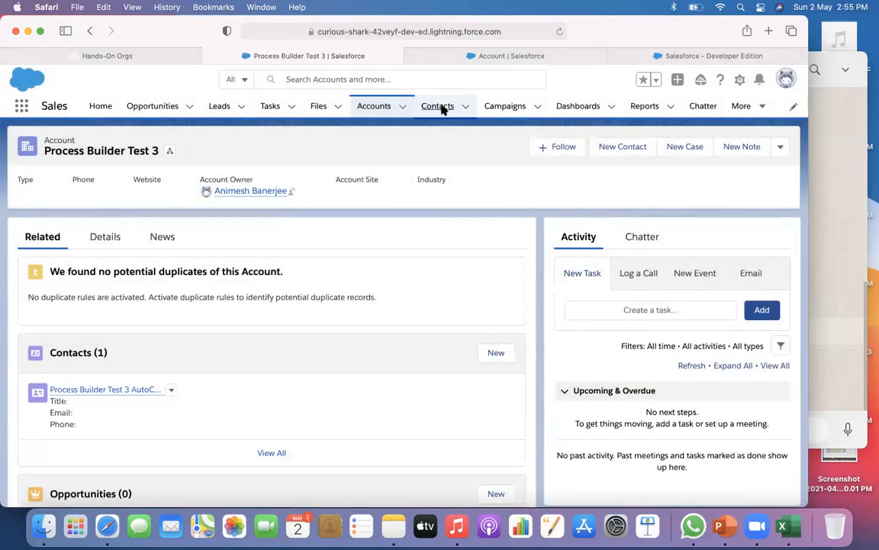
Step: Check the Contacts list for the new contact, then return to the Process Builder Test 3 account
{"action": "left_click", "coordinate": [441, 107]}
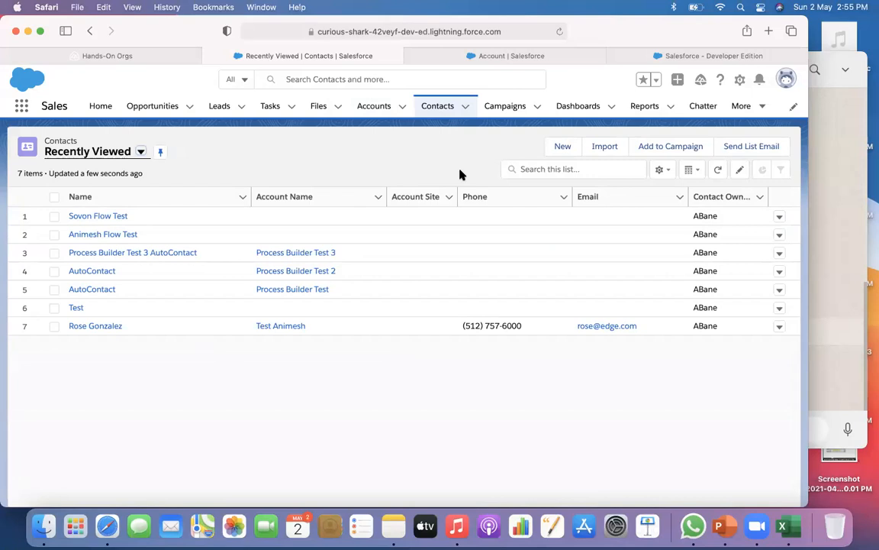
{"action": "left_click", "coordinate": [365, 108]}
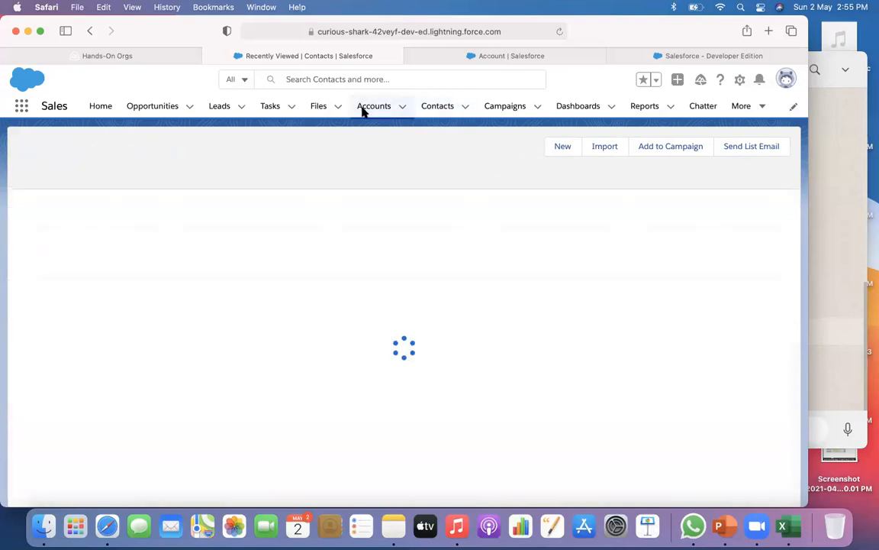
{"action": "left_click", "coordinate": [110, 218]}
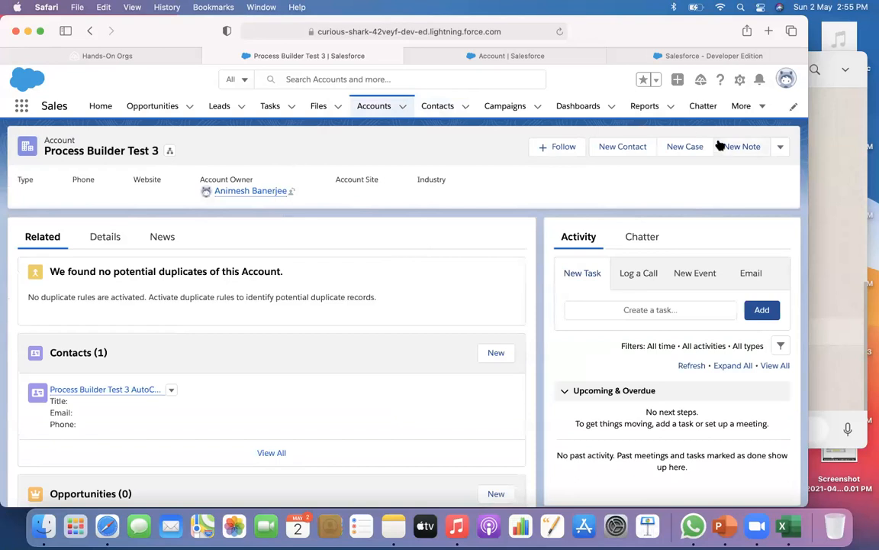
Step: Review the Process Builder Test 3 account's details and its additional record actions
{"action": "left_click", "coordinate": [100, 243]}
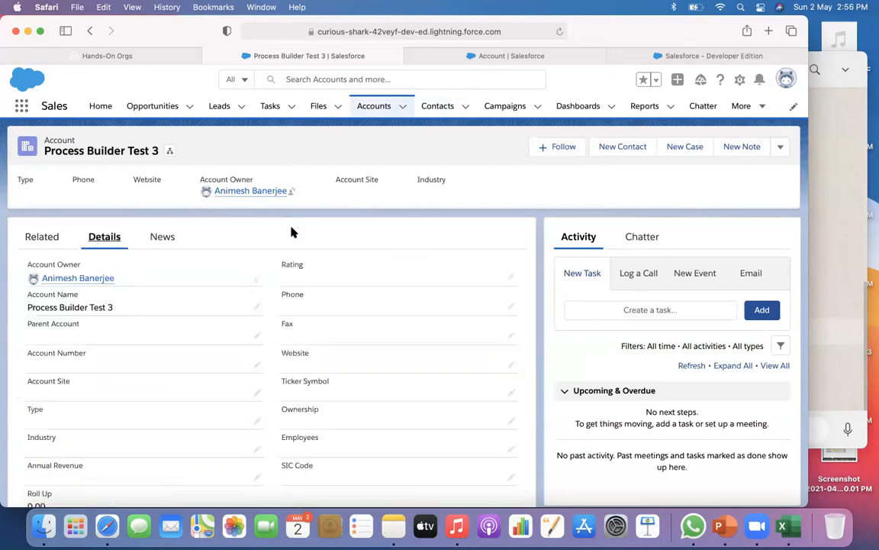
{"action": "left_click", "coordinate": [781, 146]}
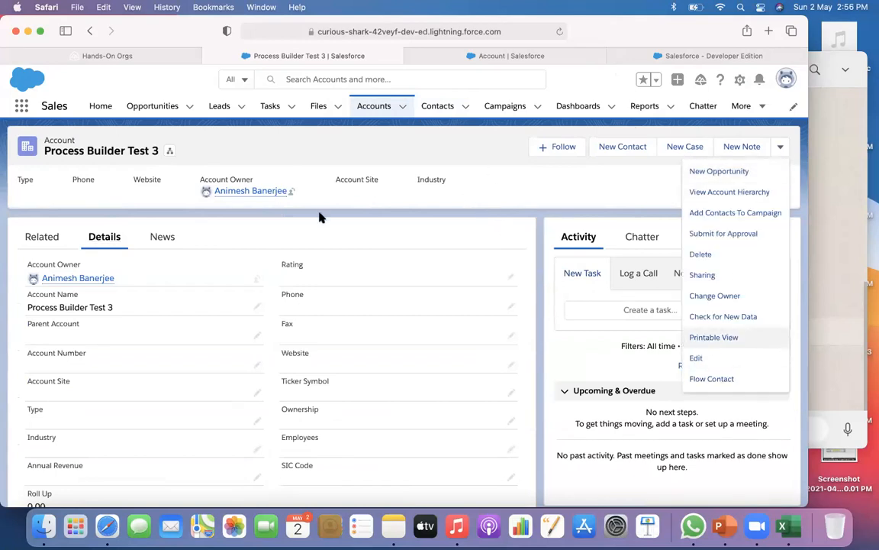
{"action": "left_click", "coordinate": [36, 237]}
{"action": "left_click", "coordinate": [103, 239]}
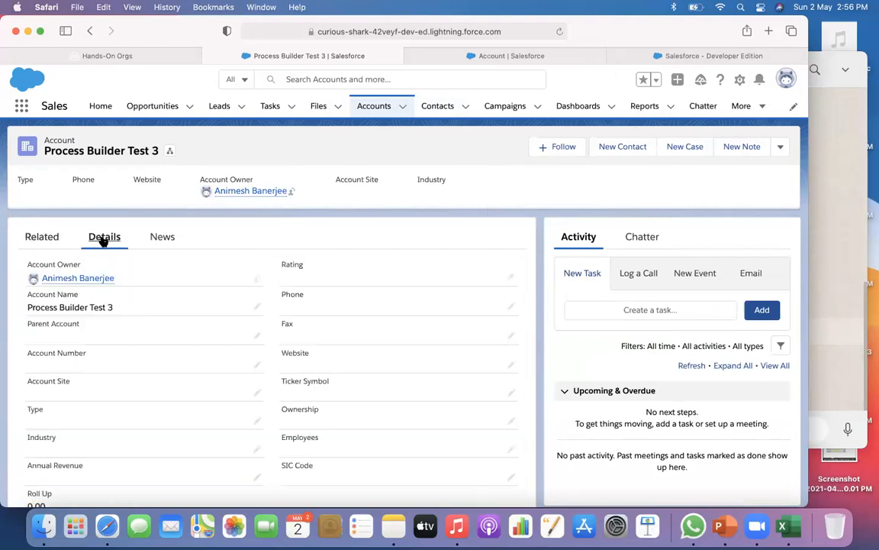
{"action": "left_click", "coordinate": [780, 148]}
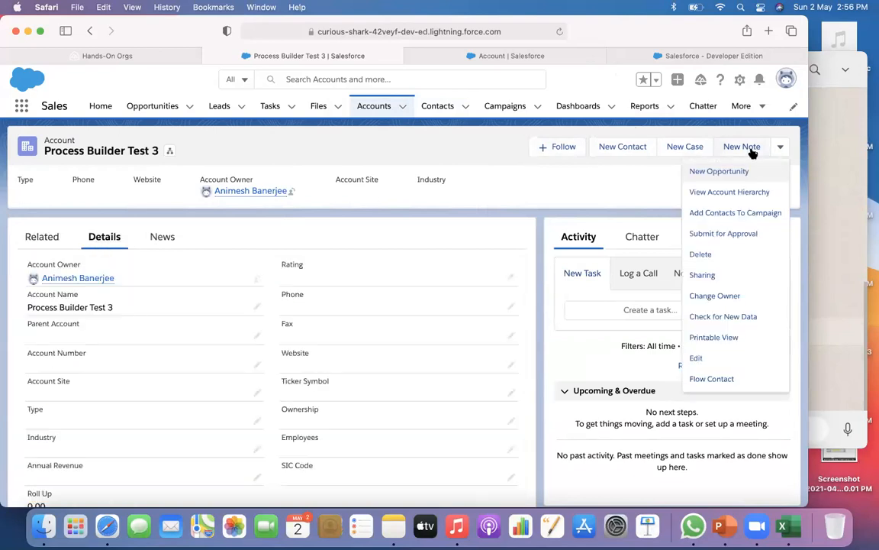
{"action": "left_click", "coordinate": [526, 163]}
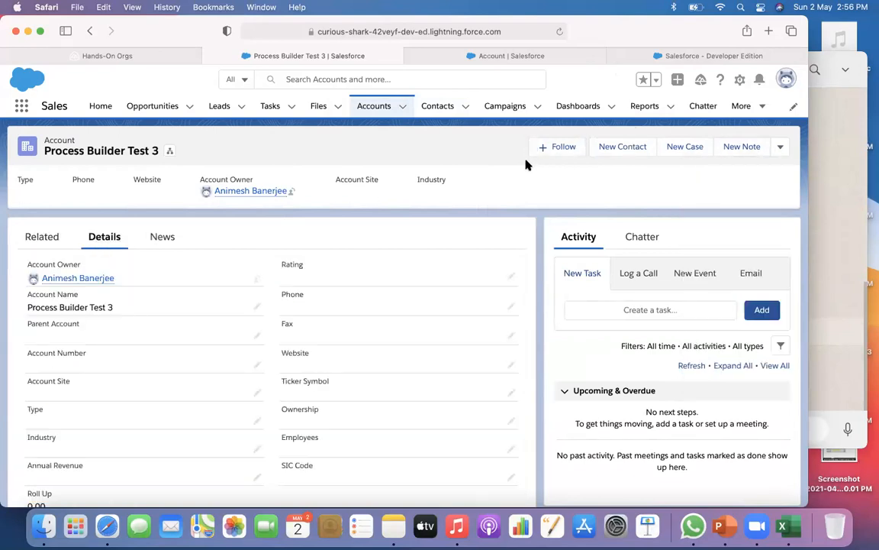
Step: Open the account's record page for editing in Lightning App Builder
{"action": "left_click", "coordinate": [786, 82]}
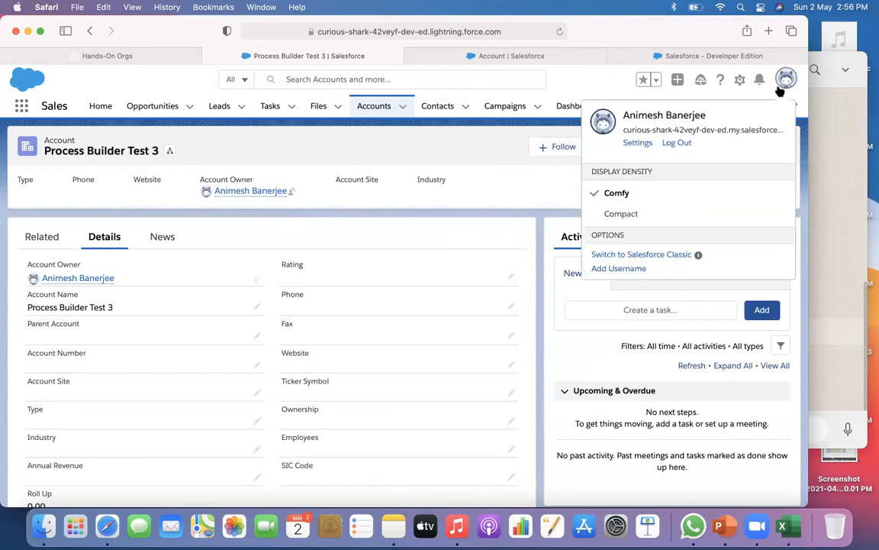
{"action": "left_click", "coordinate": [739, 81]}
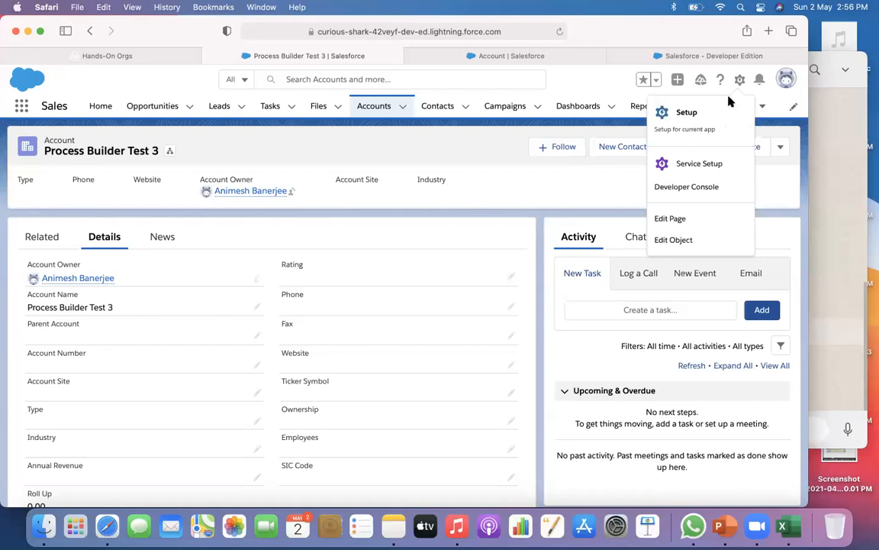
{"action": "left_click", "coordinate": [672, 219]}
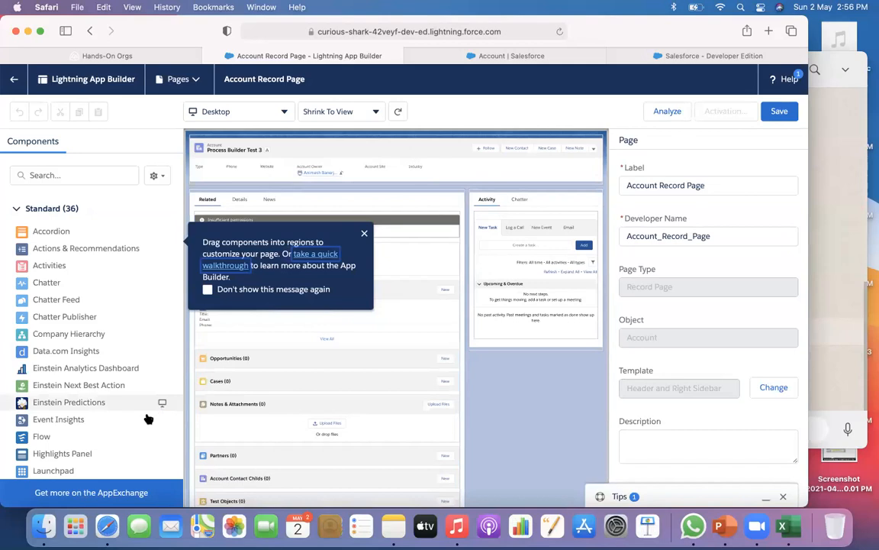
Step: Find the standard Flow component with the search "flow" and place it above the Activity and Chatter tabs in the sidebar region
{"action": "scroll", "coordinate": [112, 418], "scroll_direction": "down", "scroll_amount": 10}
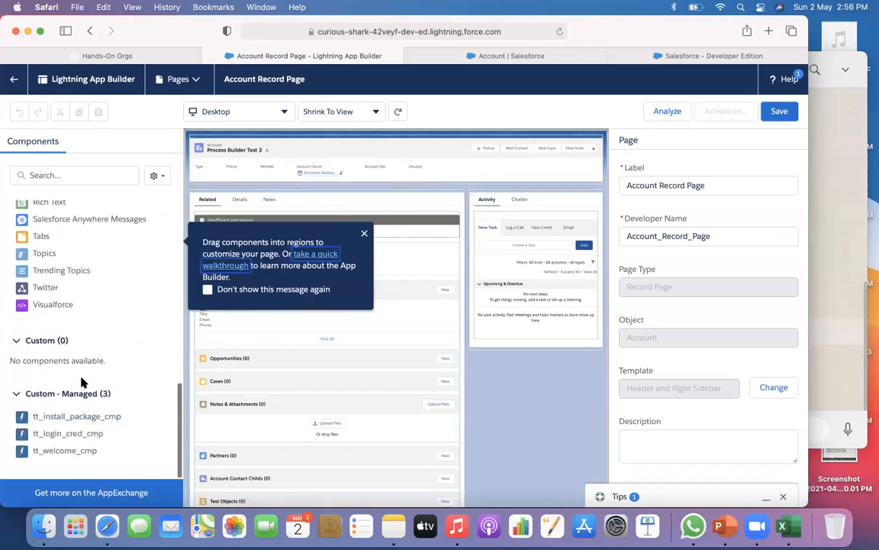
{"action": "scroll", "coordinate": [79, 343], "scroll_direction": "up", "scroll_amount": 3}
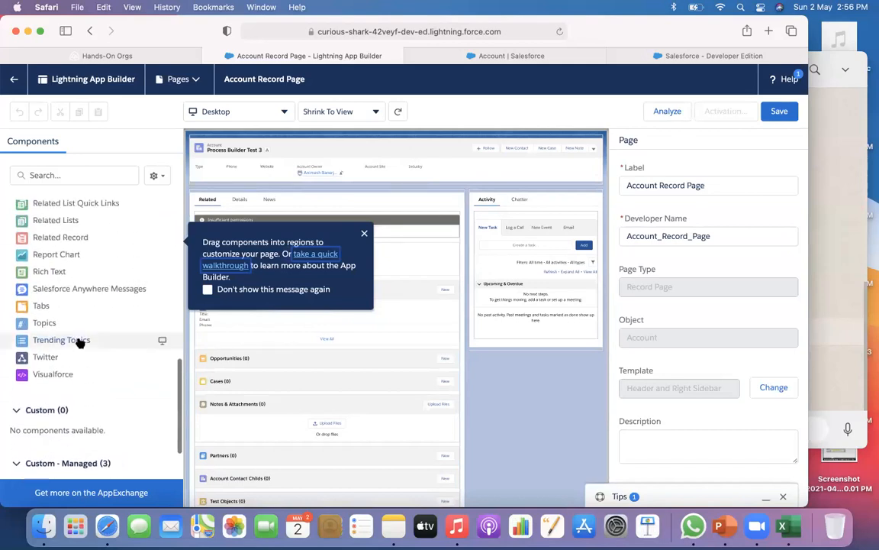
{"action": "scroll", "coordinate": [79, 341], "scroll_direction": "up", "scroll_amount": 6}
{"action": "left_click", "coordinate": [62, 176]}
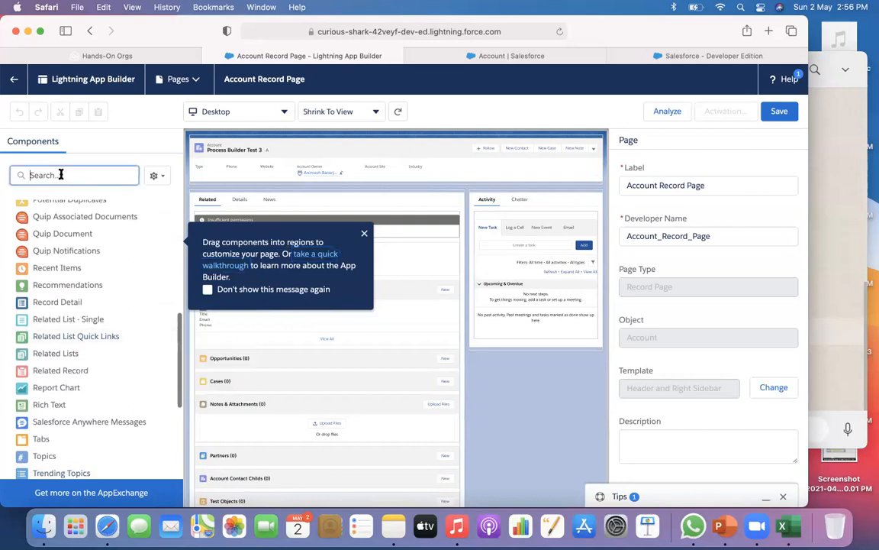
{"action": "type", "text": "flow"}
{"action": "left_click_drag", "start_coordinate": [42, 231], "coordinate": [504, 197]}
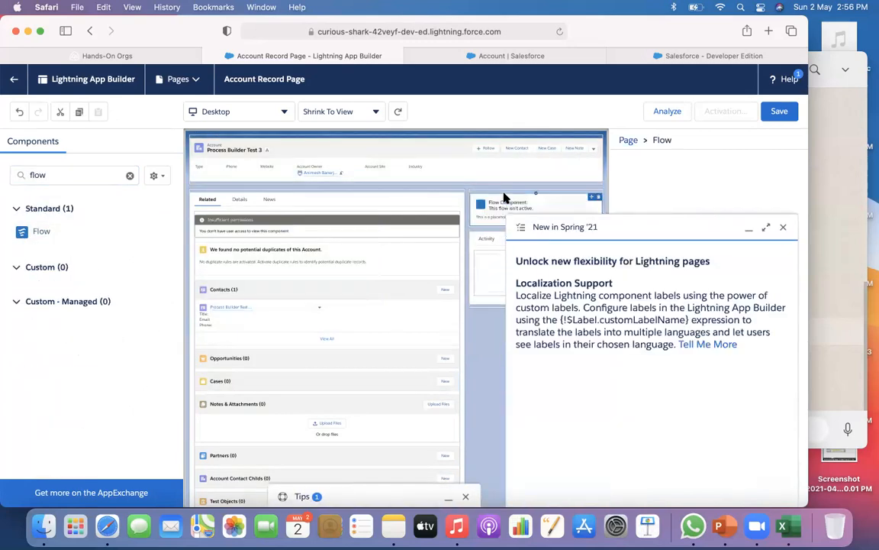
Step: Set the Flow component's flow to Create Contact and save the Account Record Page
{"action": "left_click", "coordinate": [785, 230]}
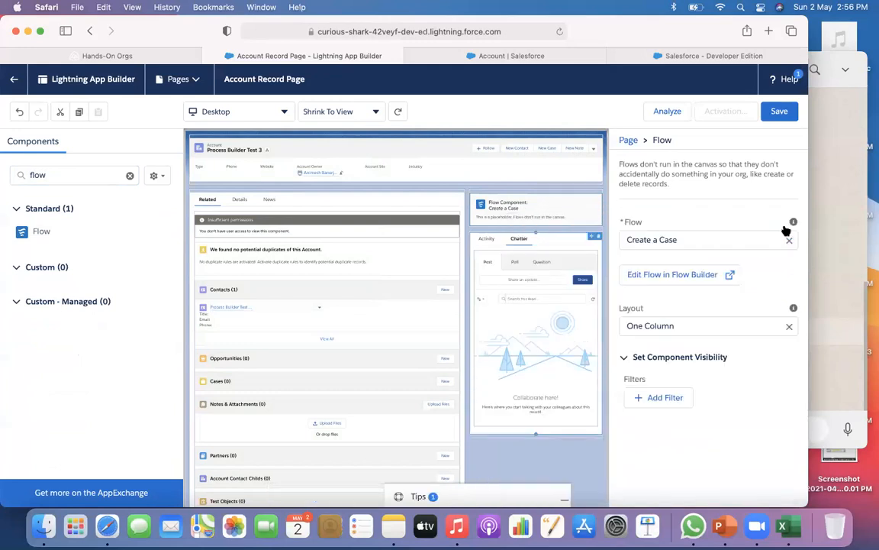
{"action": "left_click", "coordinate": [690, 242]}
{"action": "left_click", "coordinate": [671, 284]}
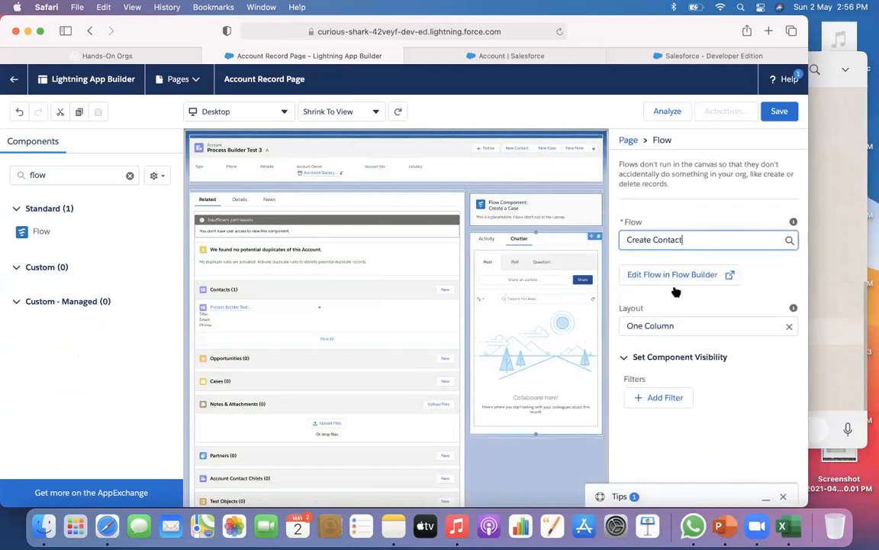
{"action": "left_click", "coordinate": [777, 114]}
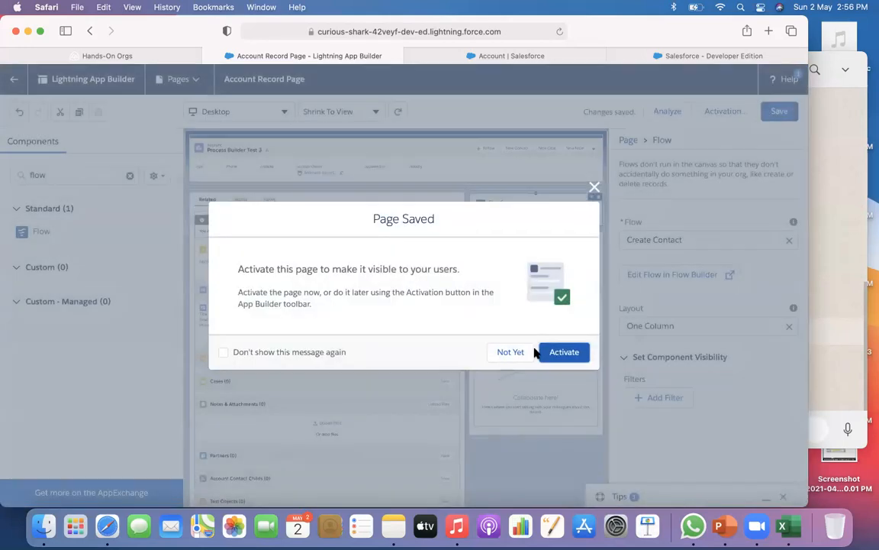
Step: Review the page's activation options for org default, app default, and app, record type and profile
{"action": "left_click", "coordinate": [565, 354]}
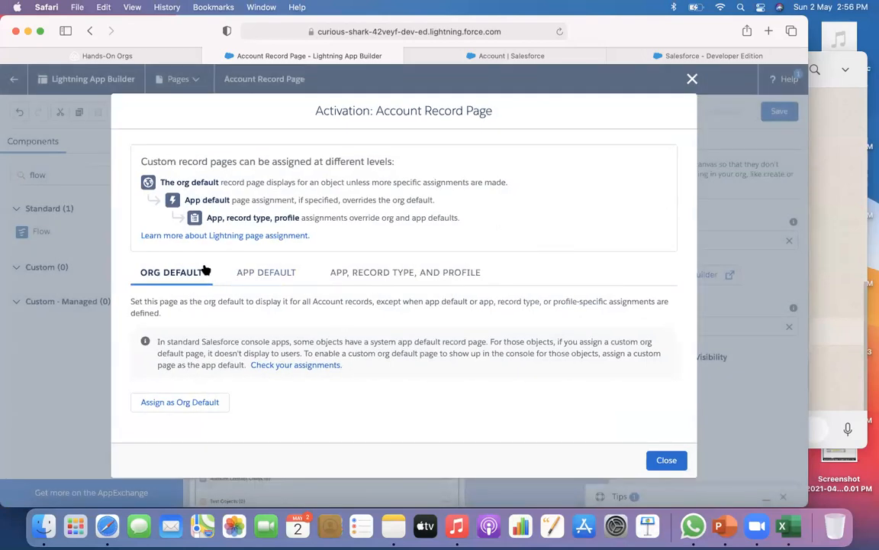
{"action": "left_click", "coordinate": [260, 283]}
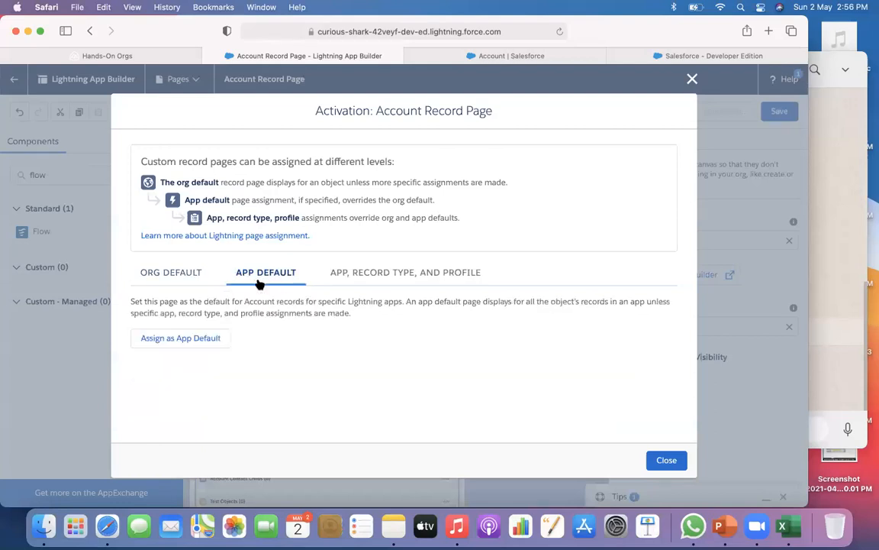
{"action": "left_click", "coordinate": [359, 284]}
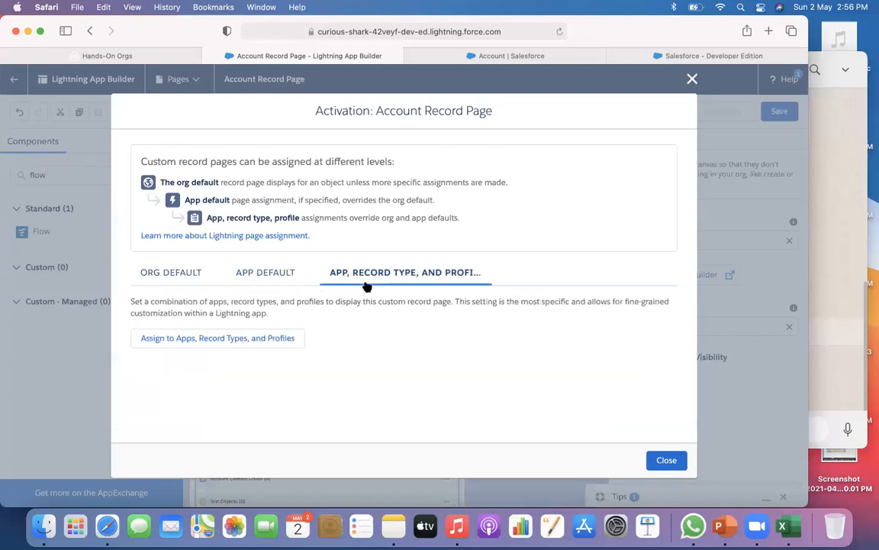
{"action": "left_click", "coordinate": [197, 275]}
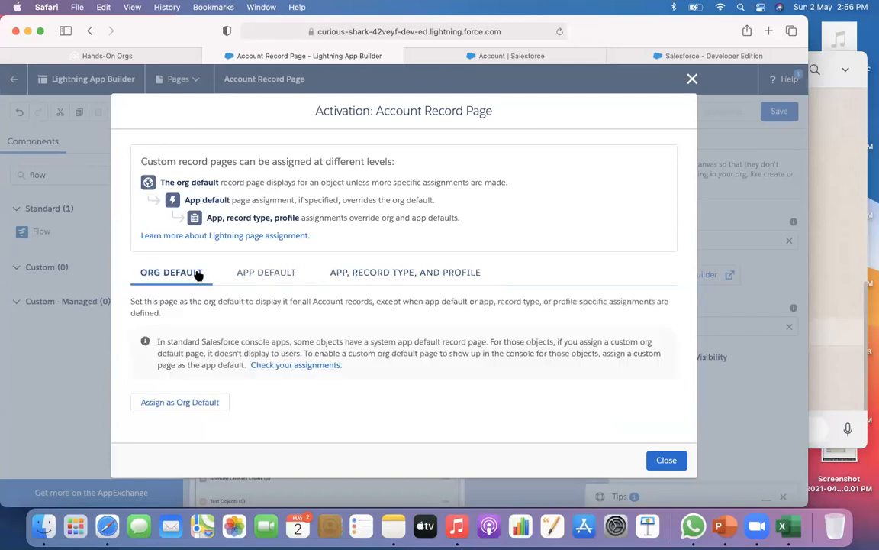
{"action": "left_click", "coordinate": [675, 463]}
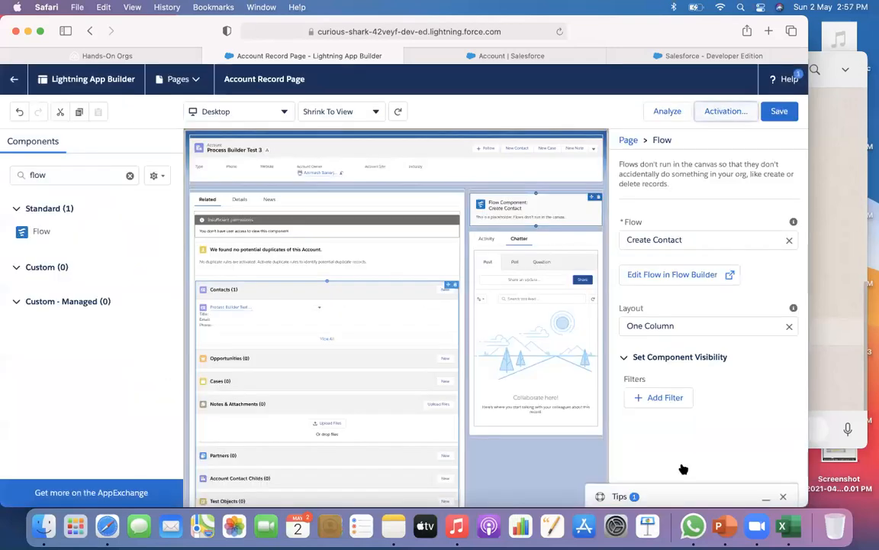
{"action": "left_click", "coordinate": [769, 113]}
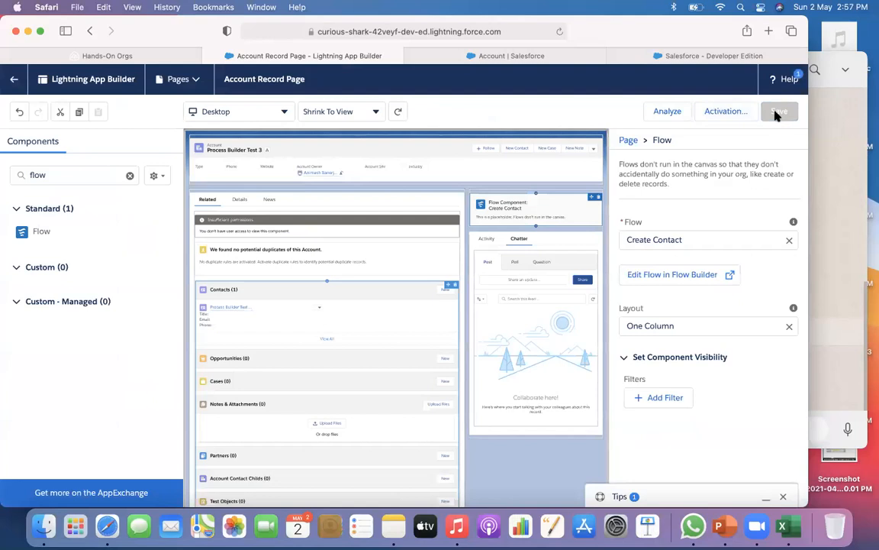
{"action": "left_click", "coordinate": [721, 113]}
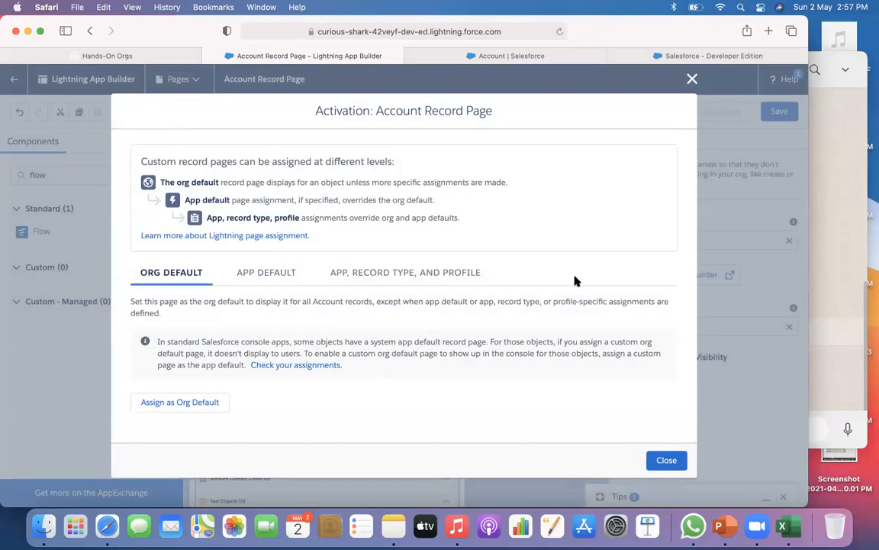
{"action": "left_click", "coordinate": [669, 461]}
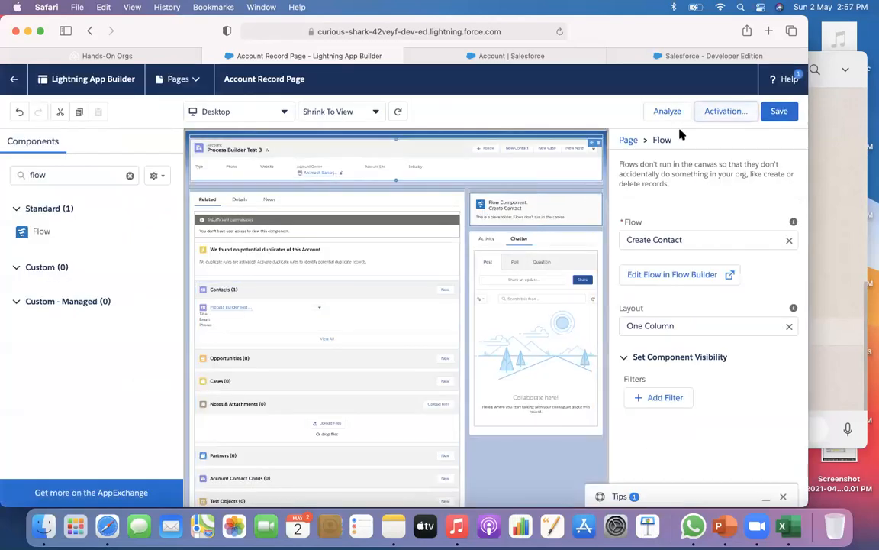
Step: Assign the Account Record Page as the org default for the Desktop form factor and save the assignment
{"action": "left_click", "coordinate": [716, 115]}
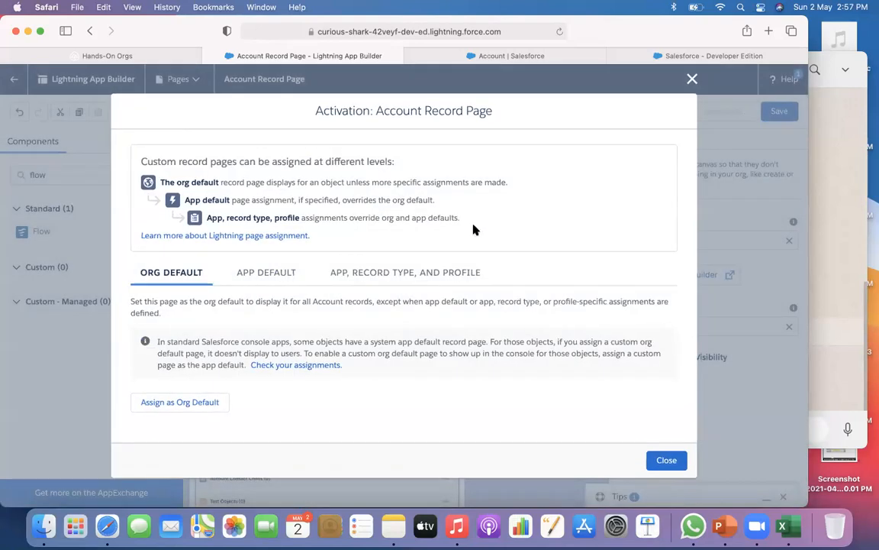
{"action": "left_click", "coordinate": [165, 406]}
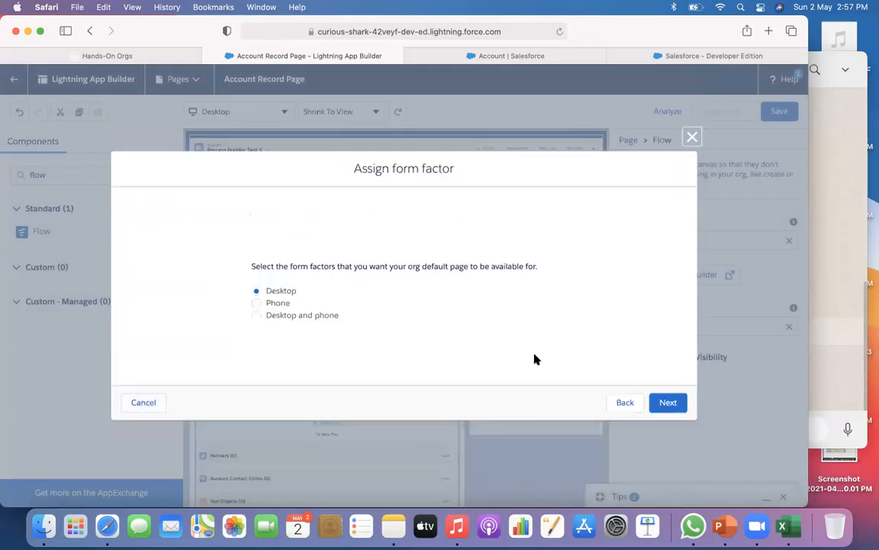
{"action": "left_click", "coordinate": [668, 403]}
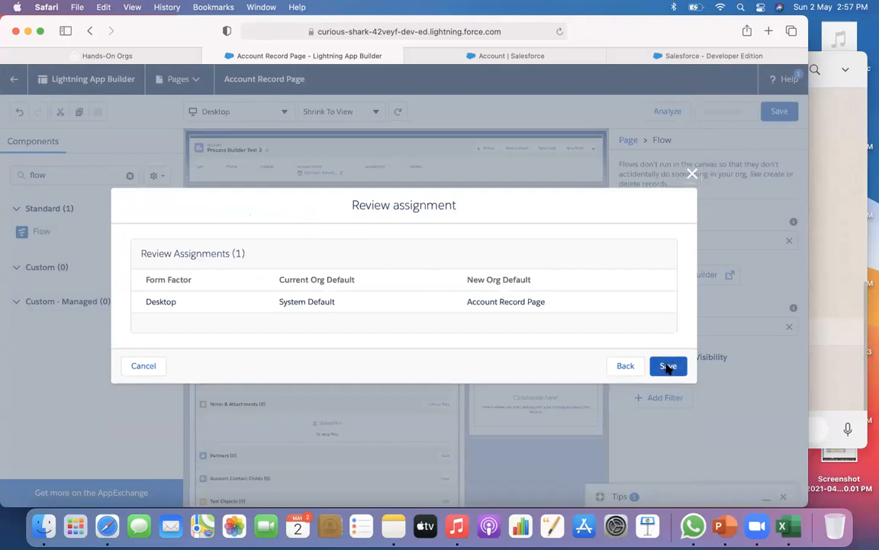
{"action": "left_click", "coordinate": [668, 366]}
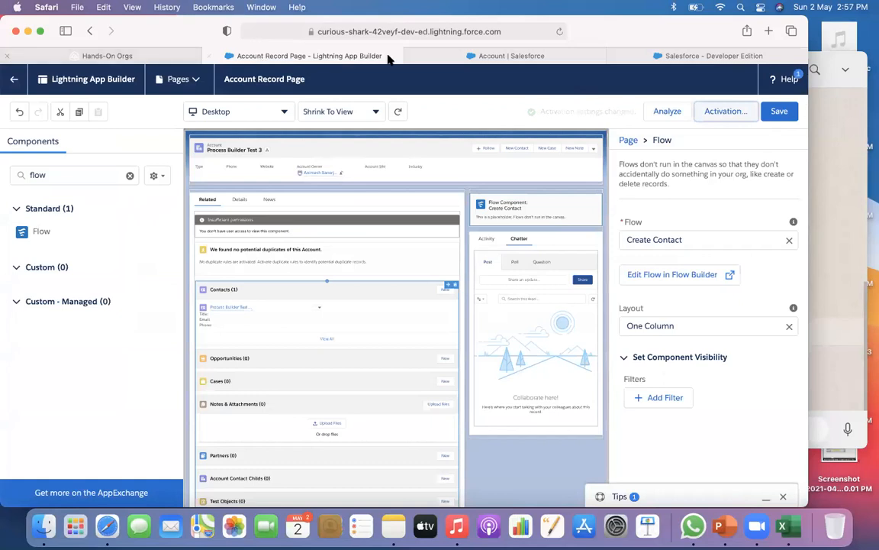
Step: Leave the page editor and open the Process Builder Test 3 account from the Accounts list
{"action": "left_click", "coordinate": [519, 56]}
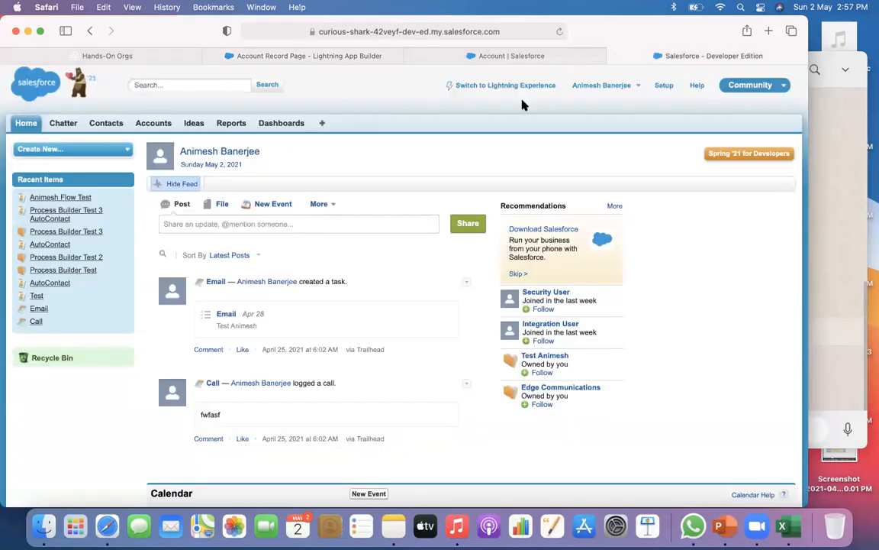
{"action": "left_click", "coordinate": [616, 57]}
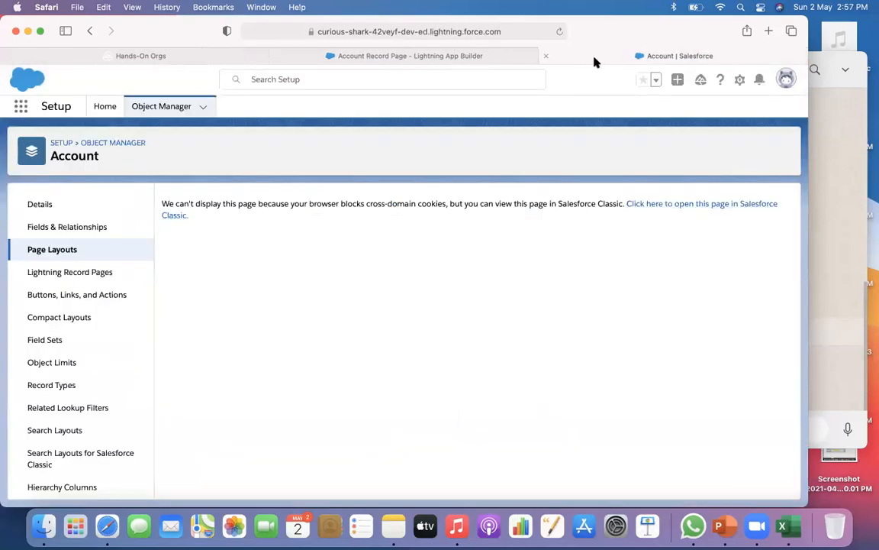
{"action": "left_click", "coordinate": [191, 56]}
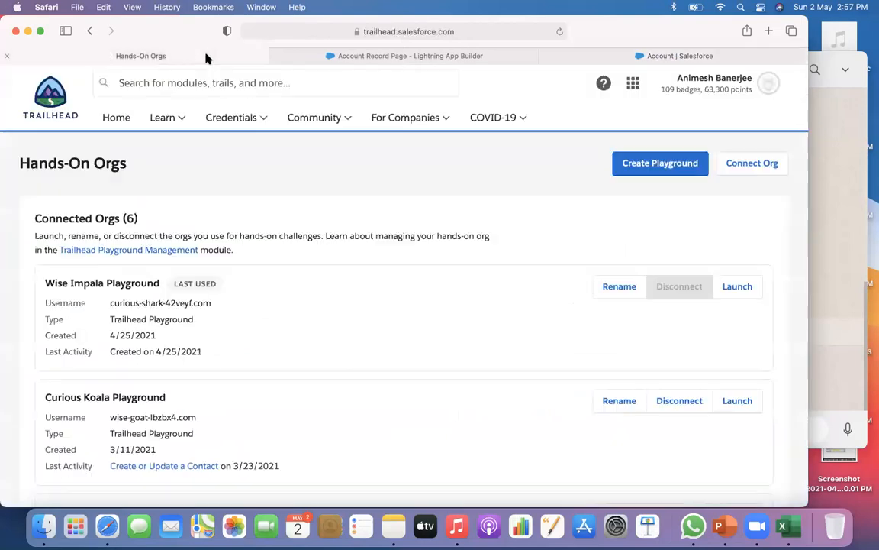
{"action": "left_click", "coordinate": [283, 58]}
{"action": "left_click", "coordinate": [14, 80]}
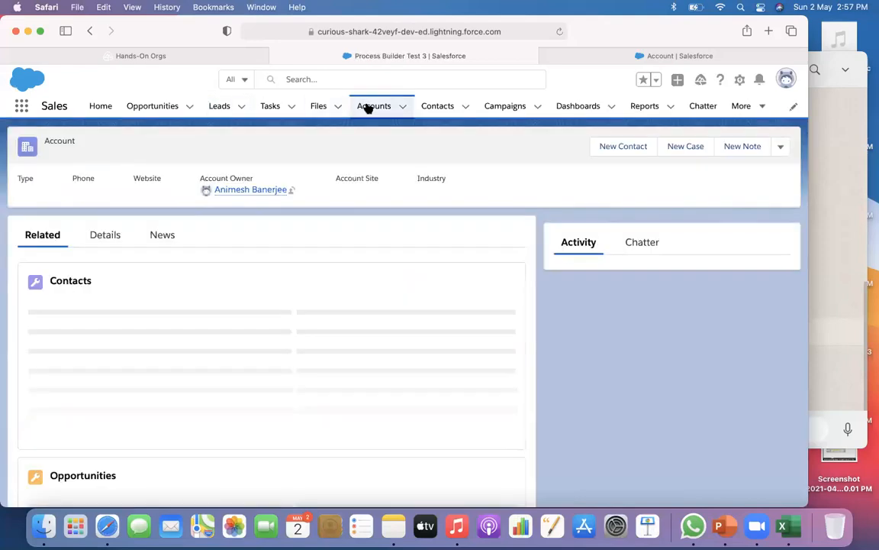
{"action": "left_click", "coordinate": [368, 108]}
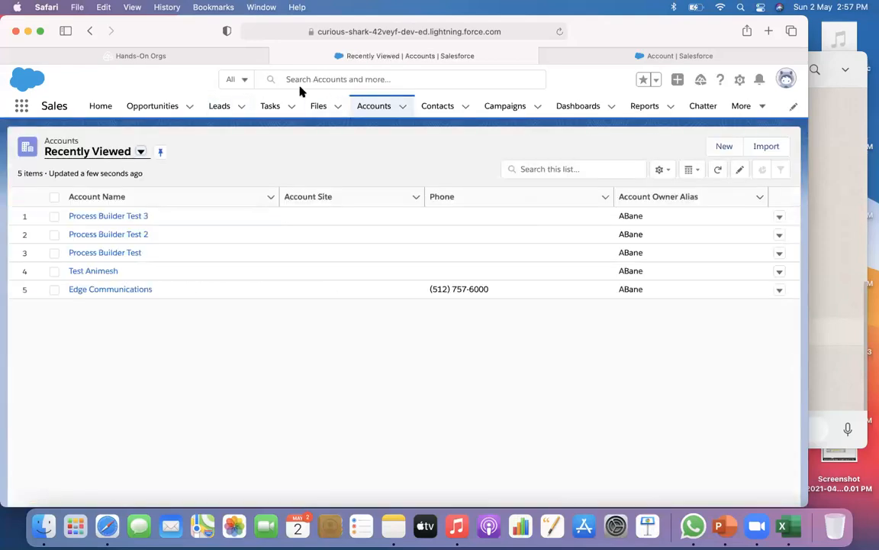
{"action": "left_click", "coordinate": [126, 217]}
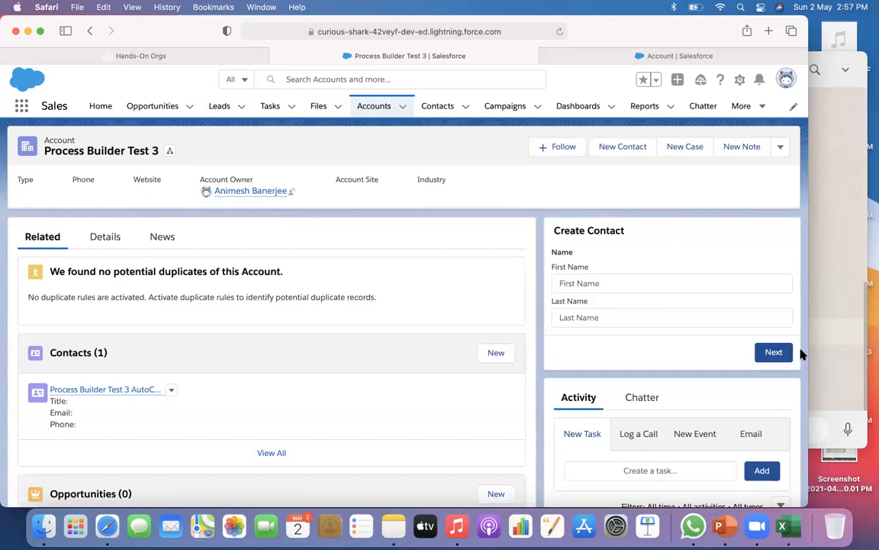
Step: Submit the account page's Create Contact flow with the contact's first name and last name "Flow Test", and check the Contacts list
{"action": "left_click", "coordinate": [567, 283]}
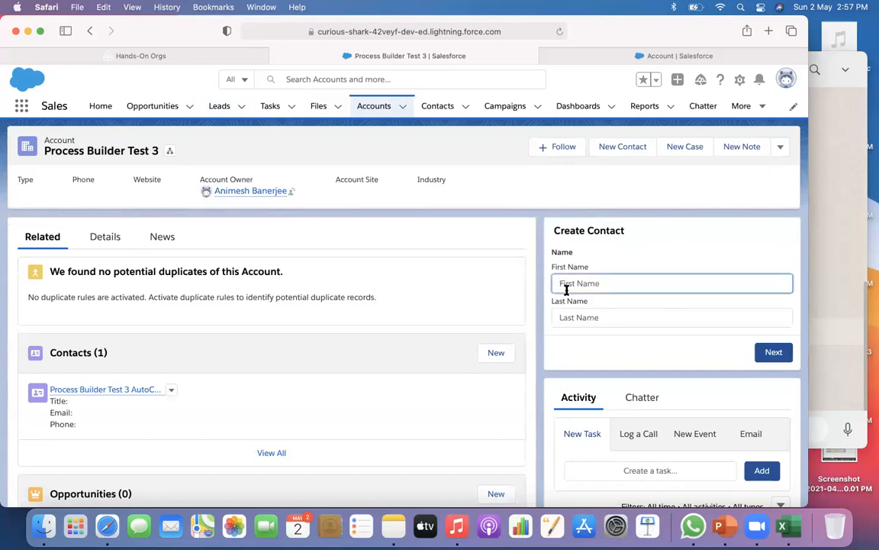
{"action": "type", "text": "Pallav"}
{"action": "left_click", "coordinate": [587, 315]}
{"action": "type", "text": "L"}
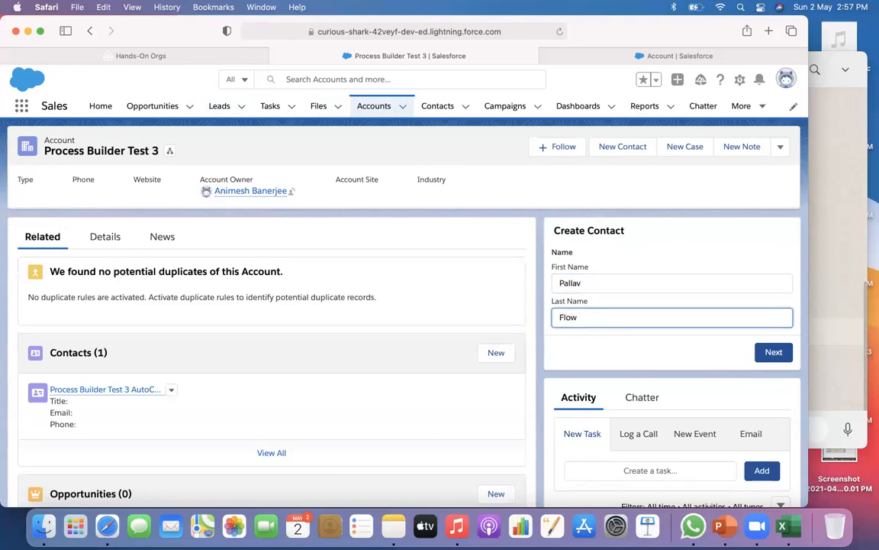
{"action": "left_click", "coordinate": [774, 353]}
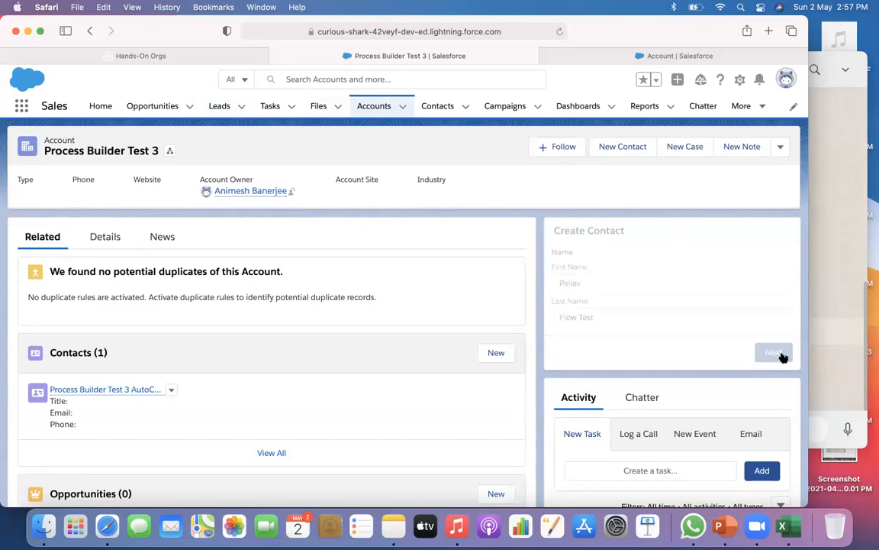
{"action": "left_click", "coordinate": [439, 106]}
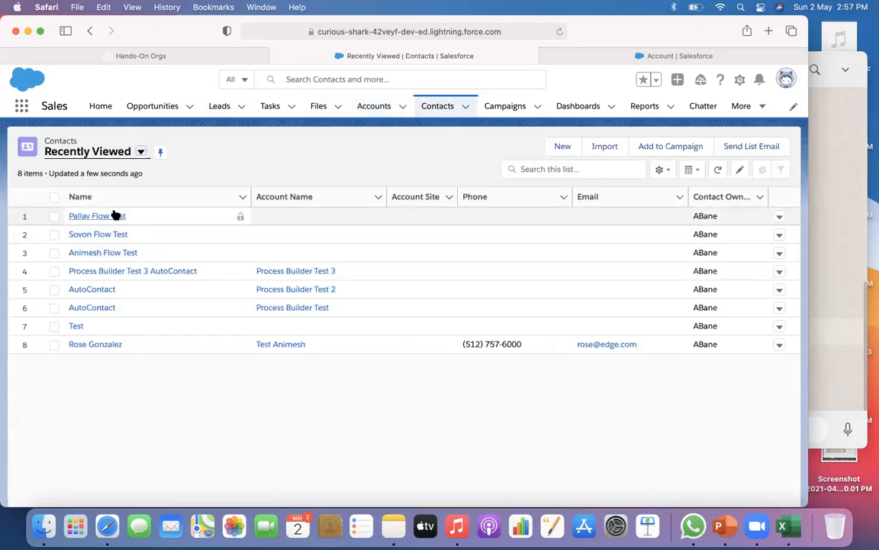
Step: Reopen the Process Builder Test 3 account and view its Flow Contact action, closing the form without entering a contact
{"action": "left_click", "coordinate": [376, 106]}
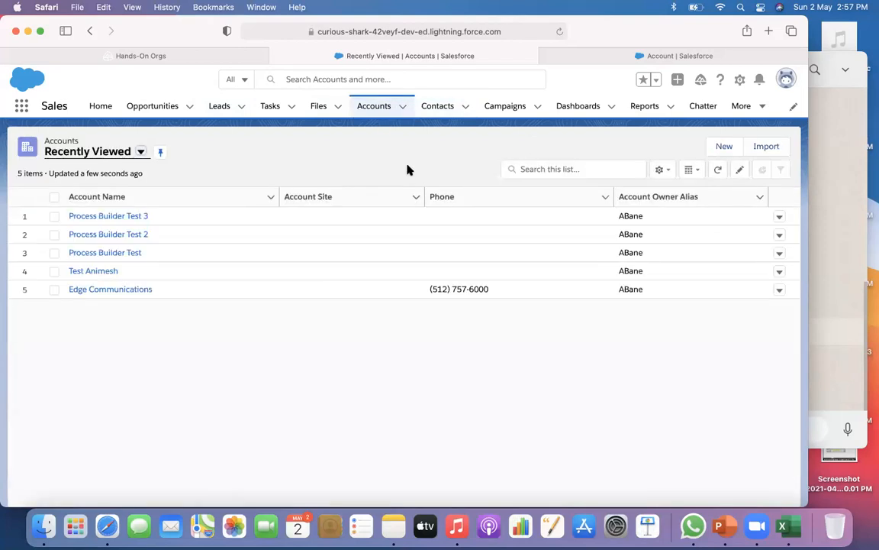
{"action": "left_click", "coordinate": [594, 57]}
{"action": "left_click", "coordinate": [328, 56]}
{"action": "left_click", "coordinate": [138, 217]}
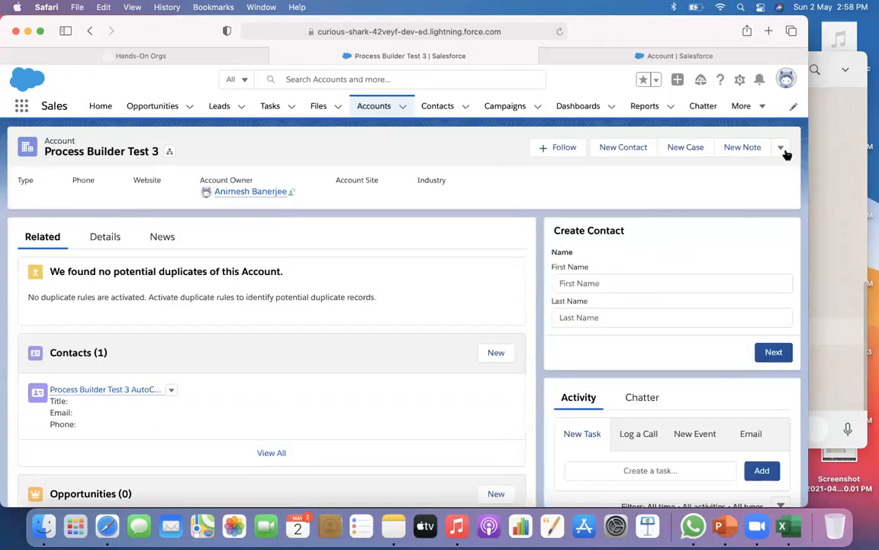
{"action": "left_click", "coordinate": [780, 146]}
{"action": "left_click", "coordinate": [706, 382]}
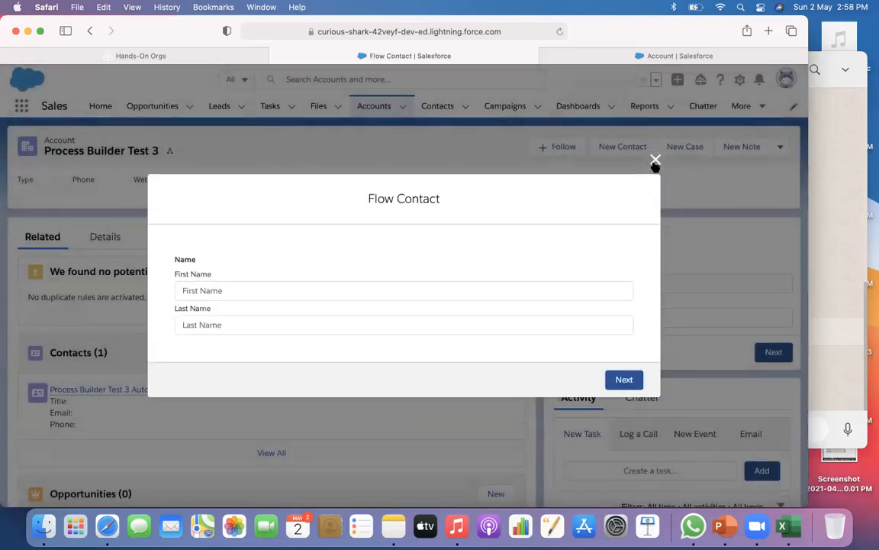
{"action": "left_click", "coordinate": [655, 160]}
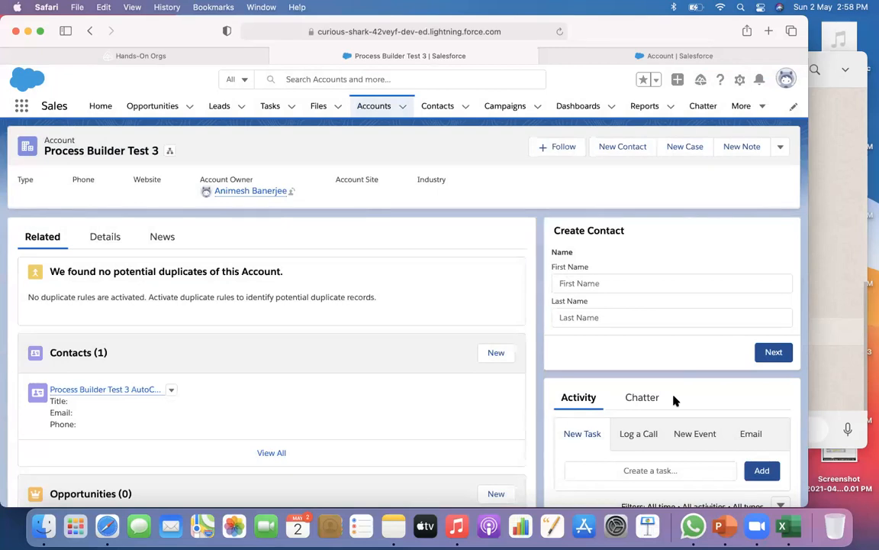
{"action": "left_click", "coordinate": [592, 56]}
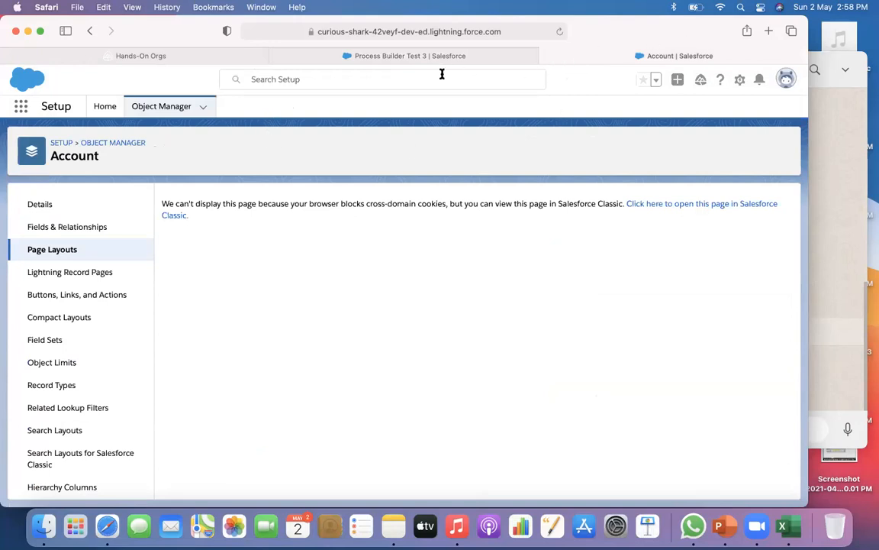
{"action": "left_click", "coordinate": [285, 53]}
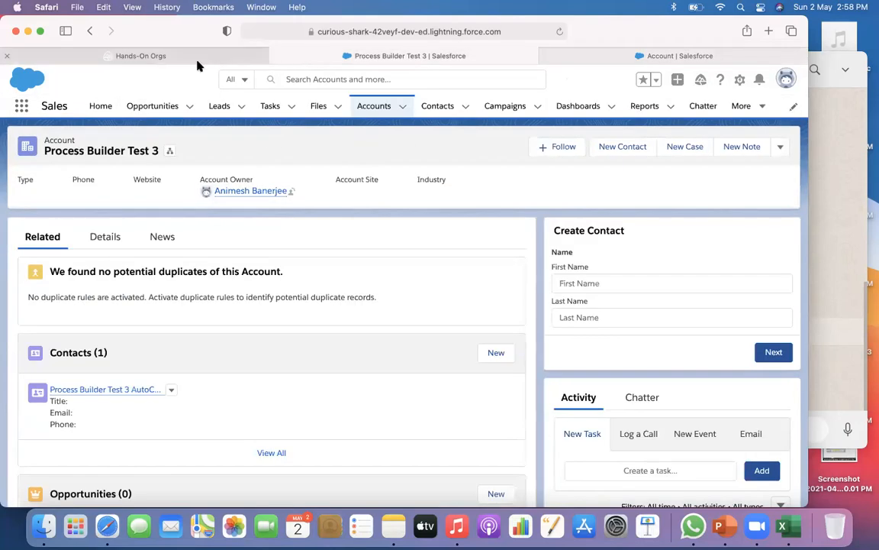
{"action": "left_click", "coordinate": [197, 59]}
{"action": "left_click", "coordinate": [281, 59]}
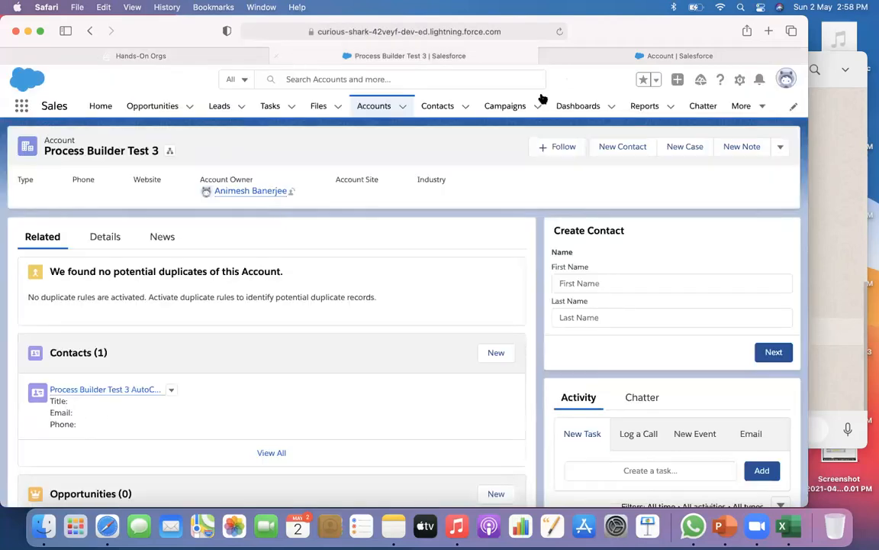
Step: Create a new Record-Triggered Flow from the Flows page in Setup, using the Freeform layout
{"action": "left_click", "coordinate": [580, 58]}
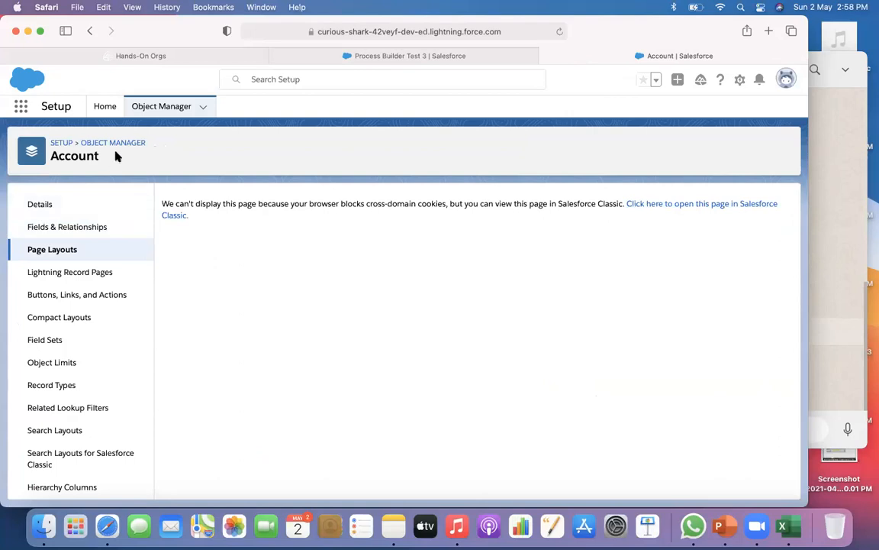
{"action": "left_click", "coordinate": [104, 108]}
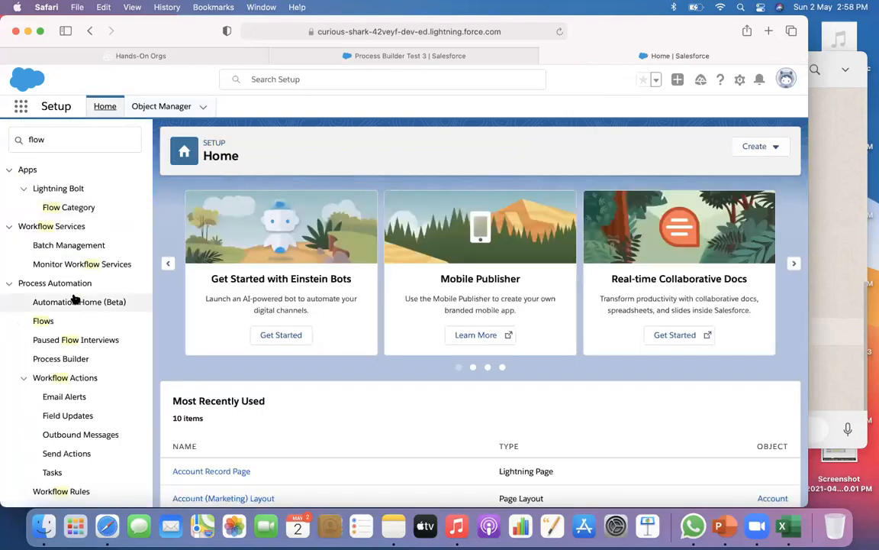
{"action": "left_click", "coordinate": [44, 321]}
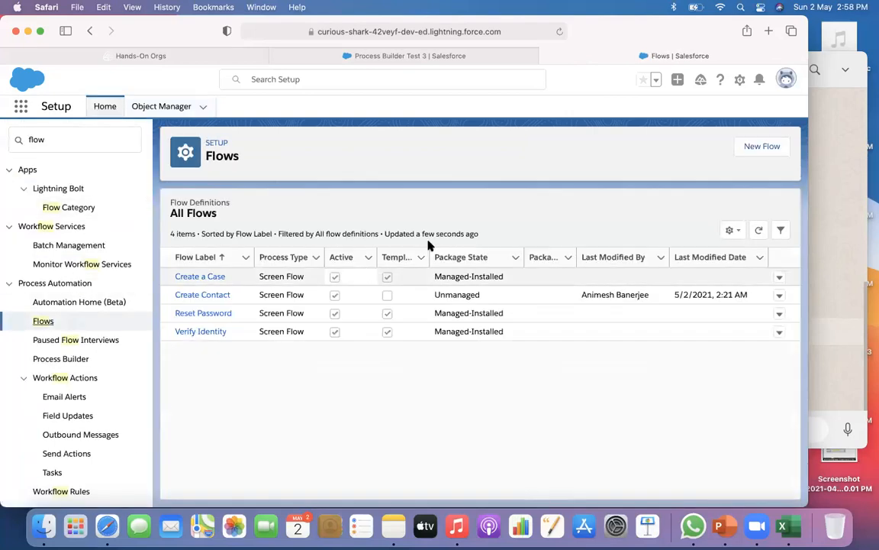
{"action": "left_click", "coordinate": [770, 148]}
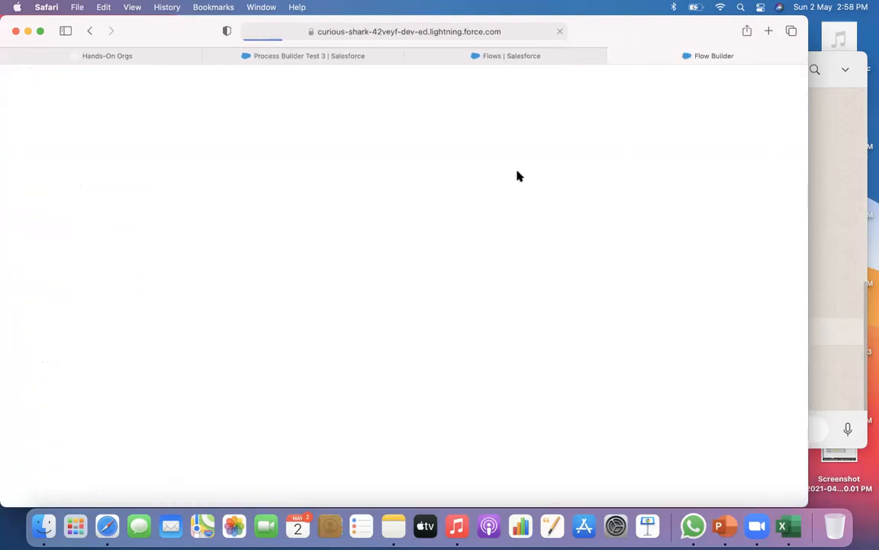
{"action": "left_click", "coordinate": [435, 217]}
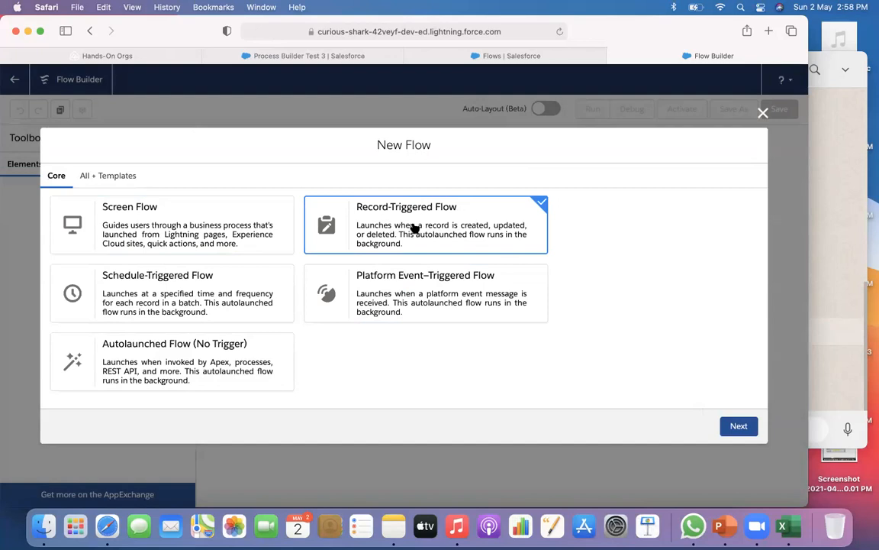
{"action": "left_click", "coordinate": [735, 424]}
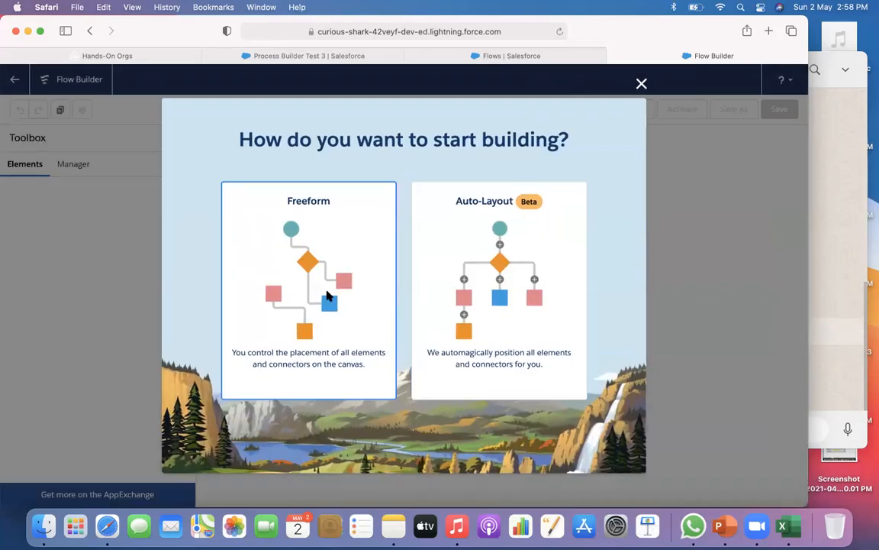
{"action": "left_click", "coordinate": [327, 296]}
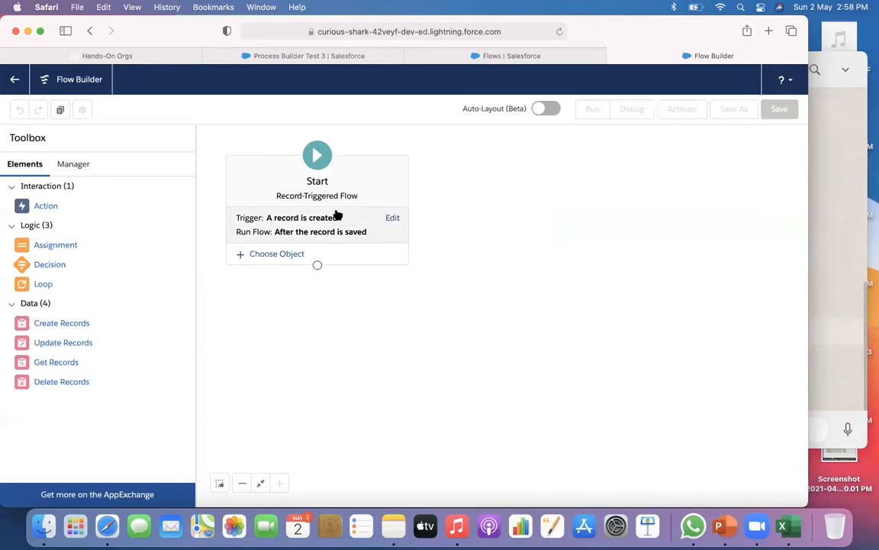
Step: Set the flow's triggering object to Account with the condition Active__c Equals Yes
{"action": "left_click", "coordinate": [288, 255]}
{"action": "left_click", "coordinate": [230, 303]}
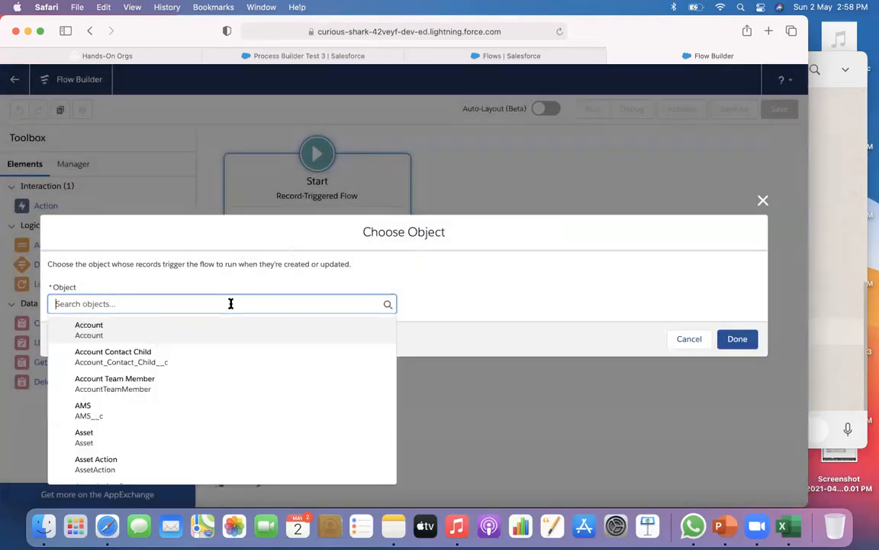
{"action": "left_click", "coordinate": [200, 329]}
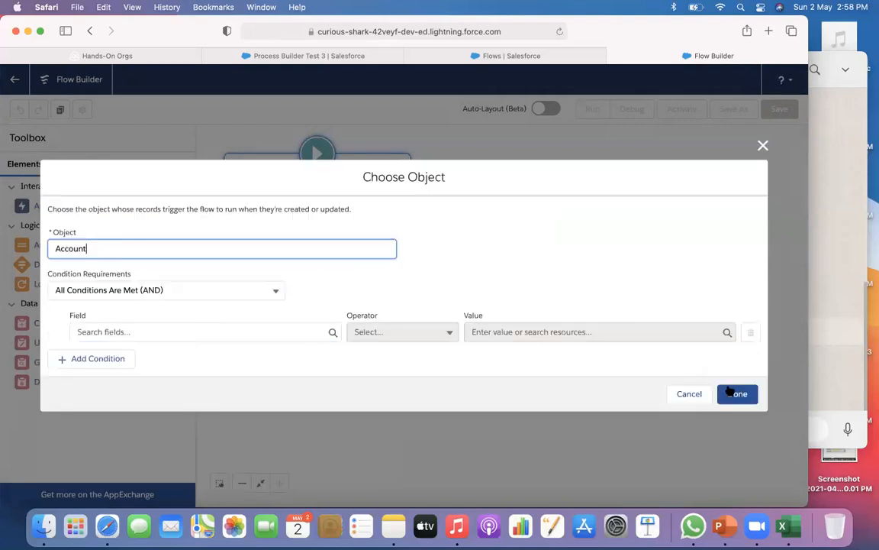
{"action": "left_click", "coordinate": [206, 332]}
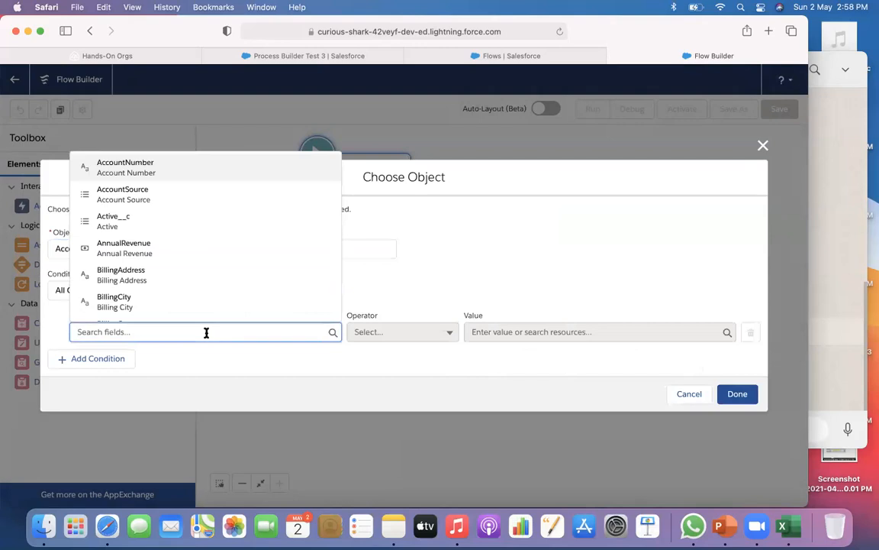
{"action": "left_click", "coordinate": [137, 220]}
{"action": "left_click", "coordinate": [493, 335]}
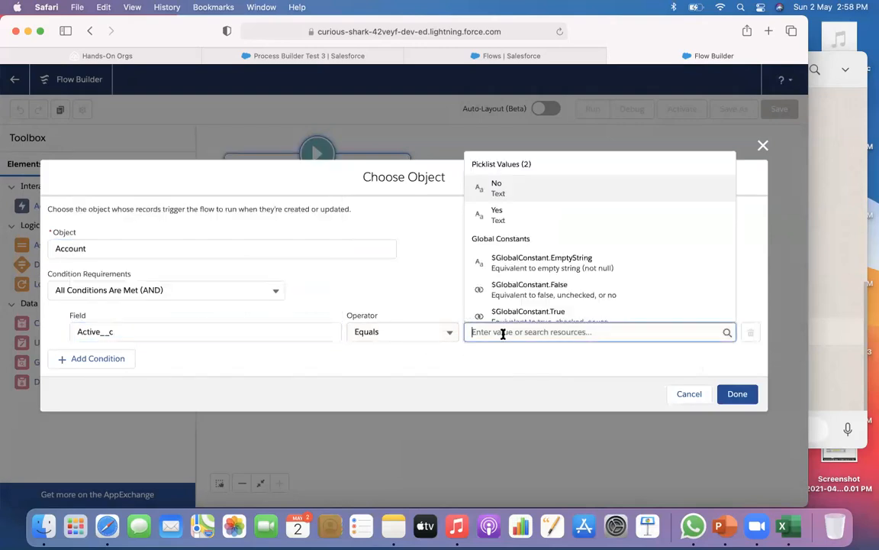
{"action": "left_click", "coordinate": [501, 212]}
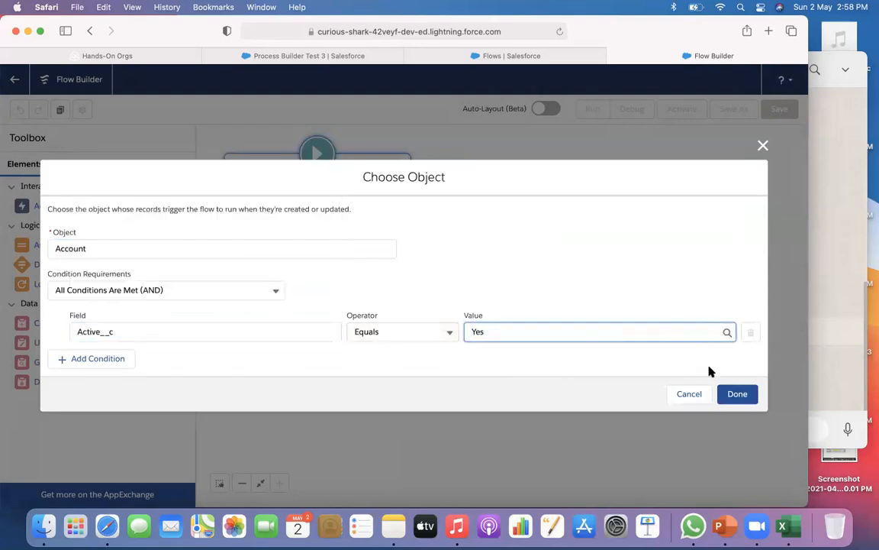
{"action": "left_click", "coordinate": [736, 393]}
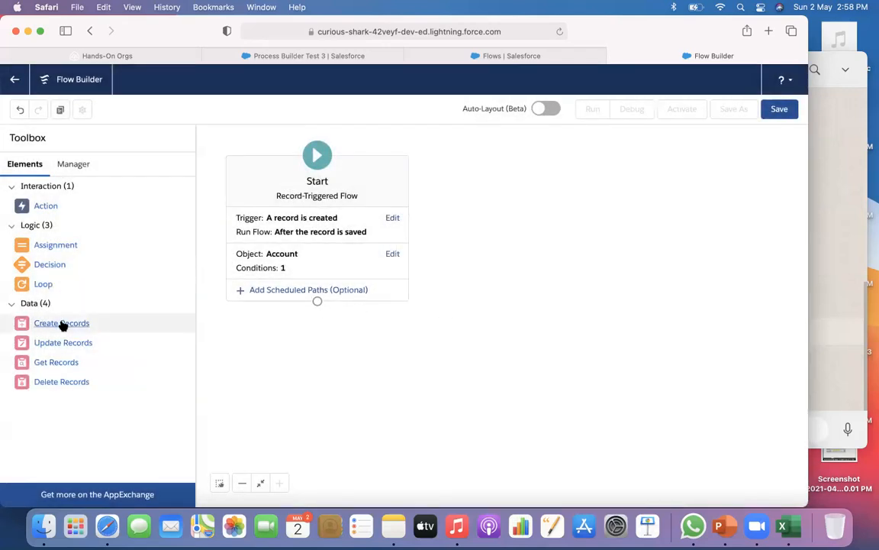
Step: Start a new variable resource with API name myContact and data type Record
{"action": "left_click_drag", "start_coordinate": [62, 326], "coordinate": [532, 361]}
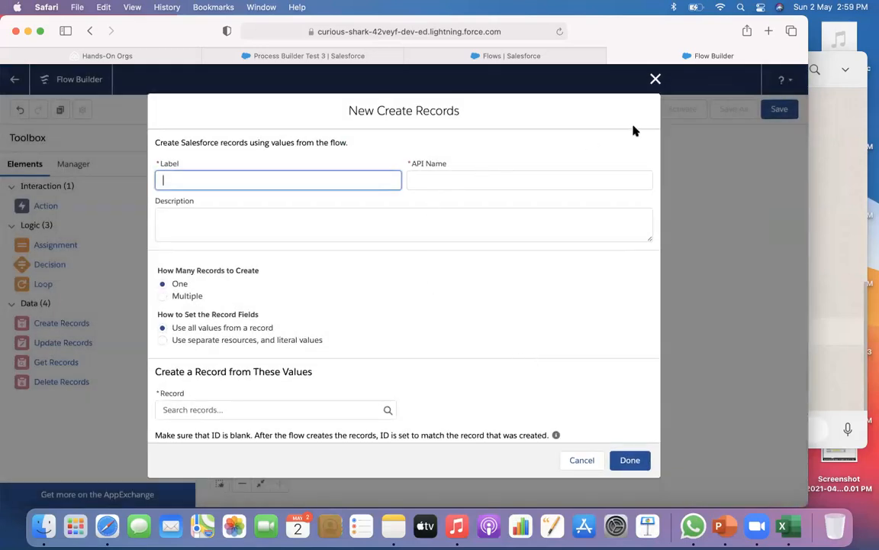
{"action": "left_click", "coordinate": [656, 79]}
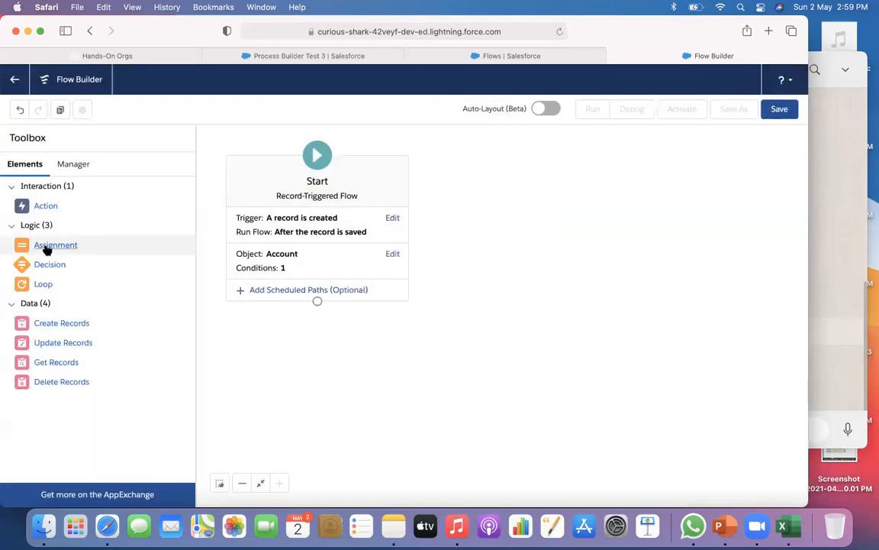
{"action": "left_click", "coordinate": [76, 166]}
{"action": "left_click", "coordinate": [47, 220]}
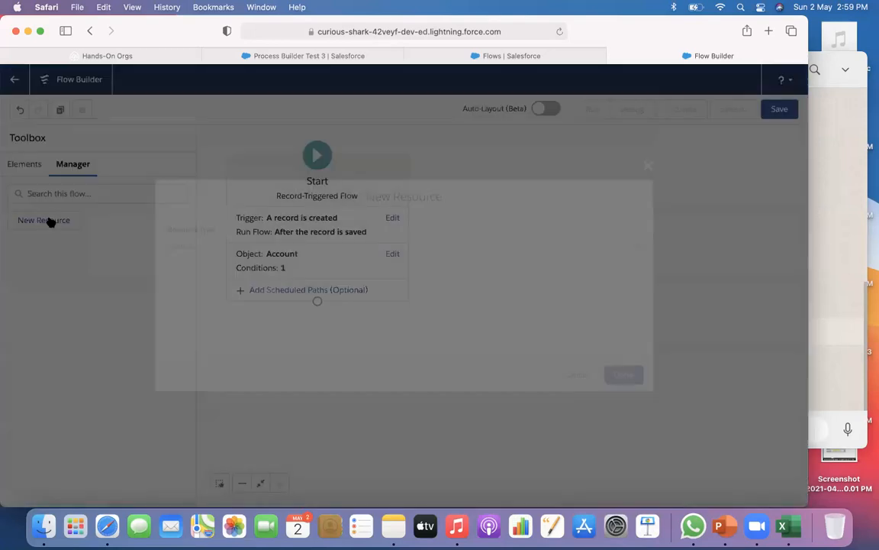
{"action": "left_click", "coordinate": [206, 243]}
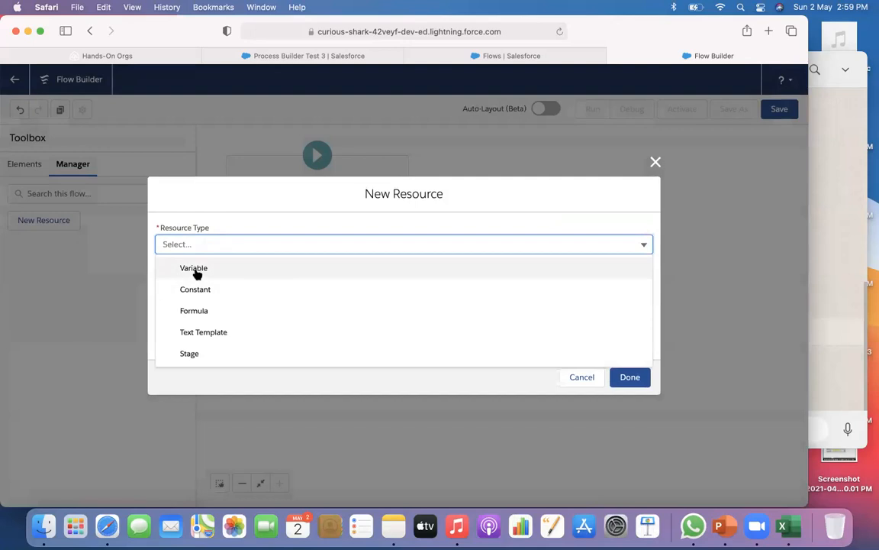
{"action": "left_click", "coordinate": [196, 270]}
{"action": "left_click", "coordinate": [187, 268]}
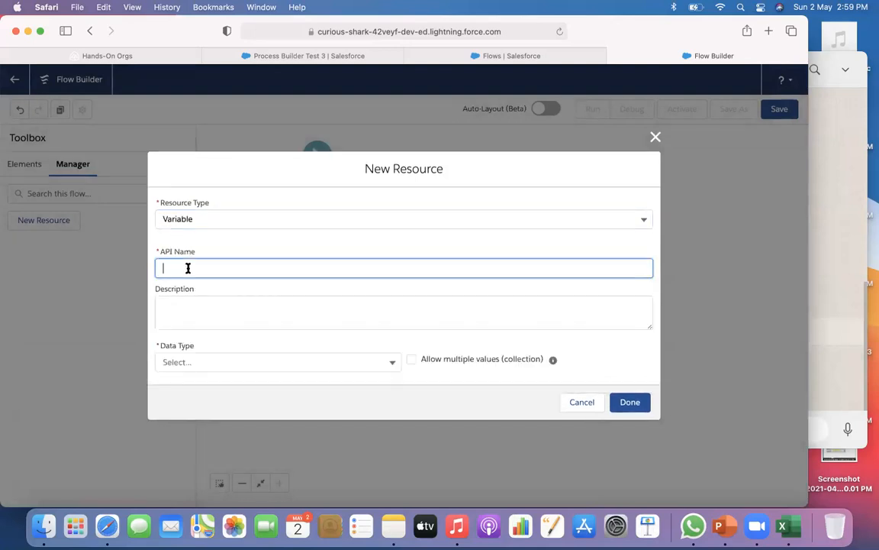
{"action": "left_click", "coordinate": [182, 365]}
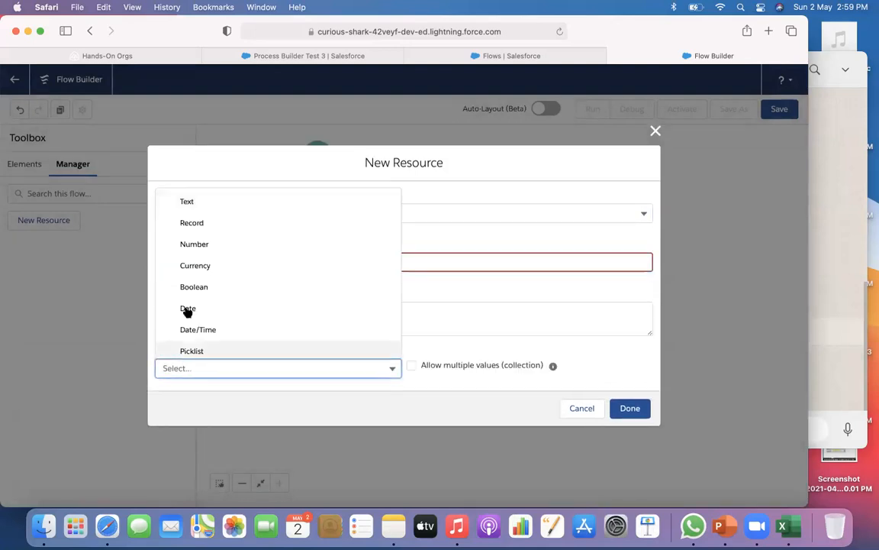
{"action": "left_click", "coordinate": [198, 224]}
{"action": "left_click", "coordinate": [192, 227]}
{"action": "type", "text": "myContact"}
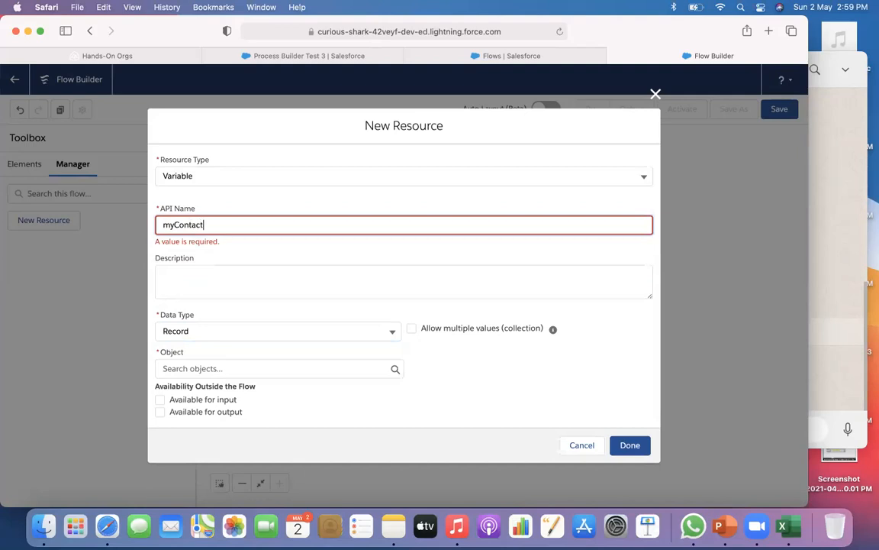
Step: Set the myContact variable's object to Contact and save the resource
{"action": "left_click", "coordinate": [202, 284]}
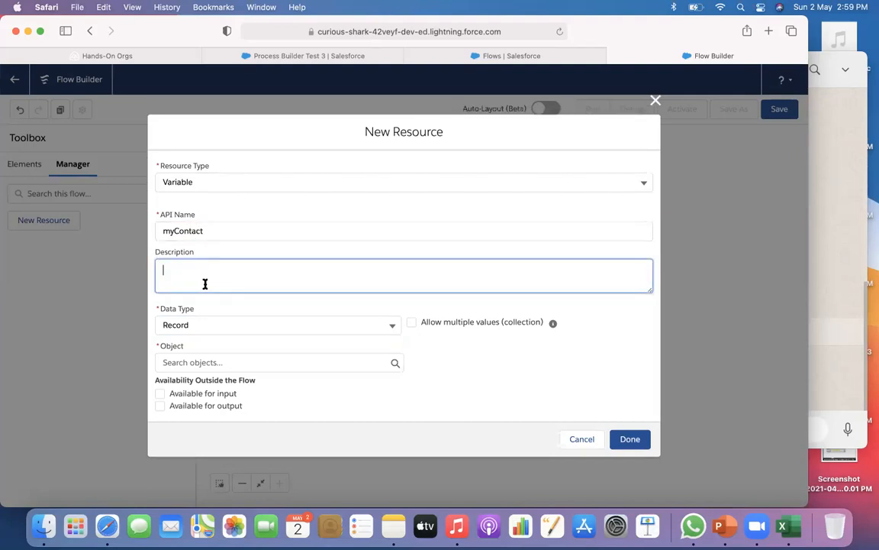
{"action": "left_click", "coordinate": [323, 359]}
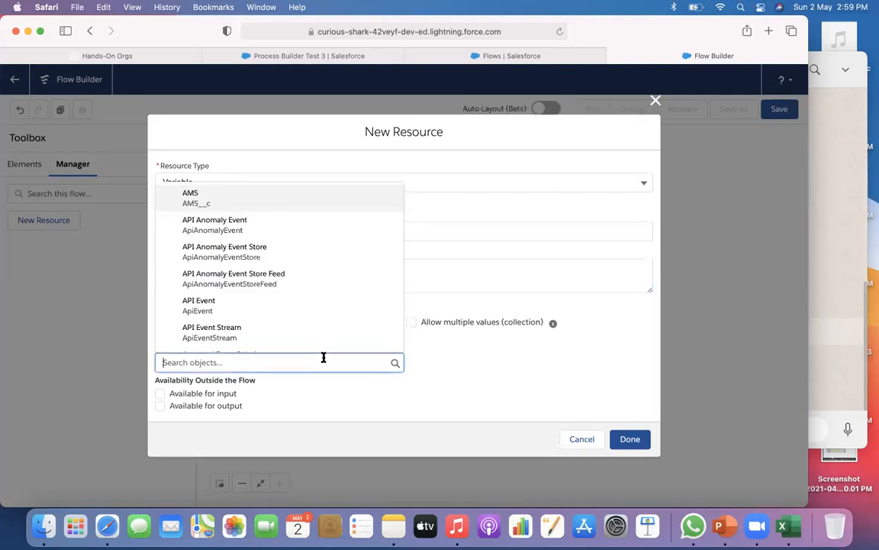
{"action": "type", "text": "Cont"}
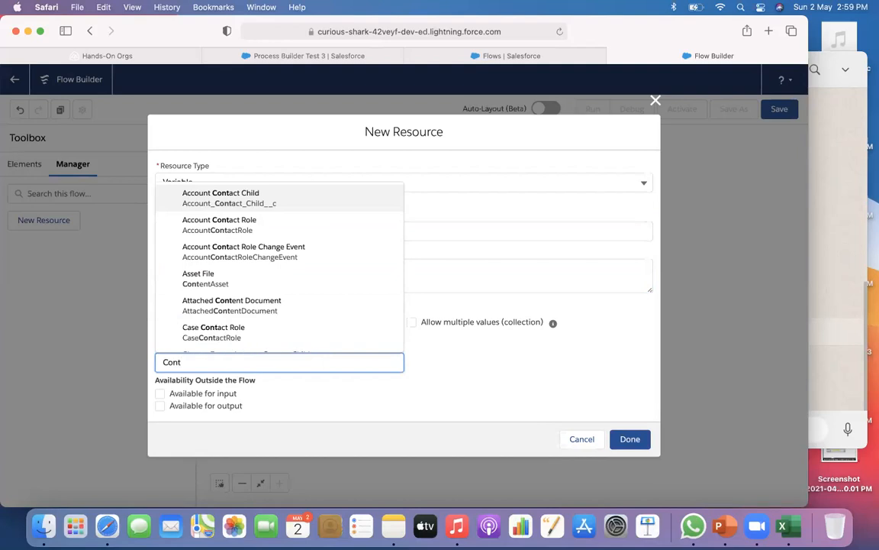
{"action": "type", "text": "act"}
{"action": "left_click", "coordinate": [251, 335]}
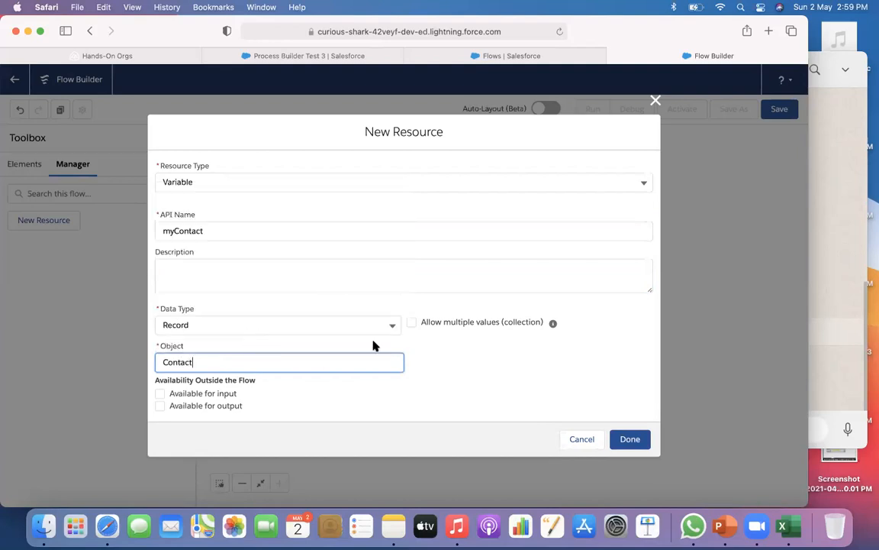
{"action": "left_click", "coordinate": [628, 438]}
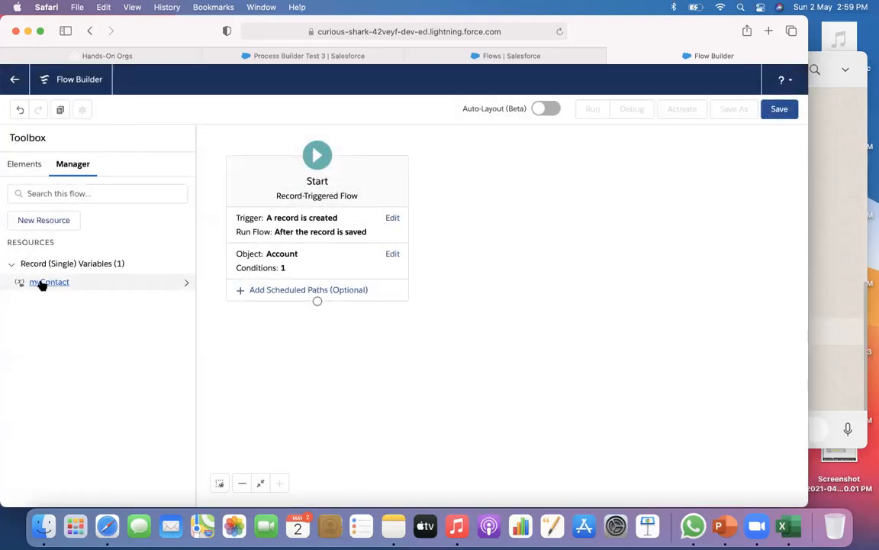
Step: Add a Create Records element labelled "Create New Contact" that creates one record from all values of the myContact variable
{"action": "left_click", "coordinate": [24, 164]}
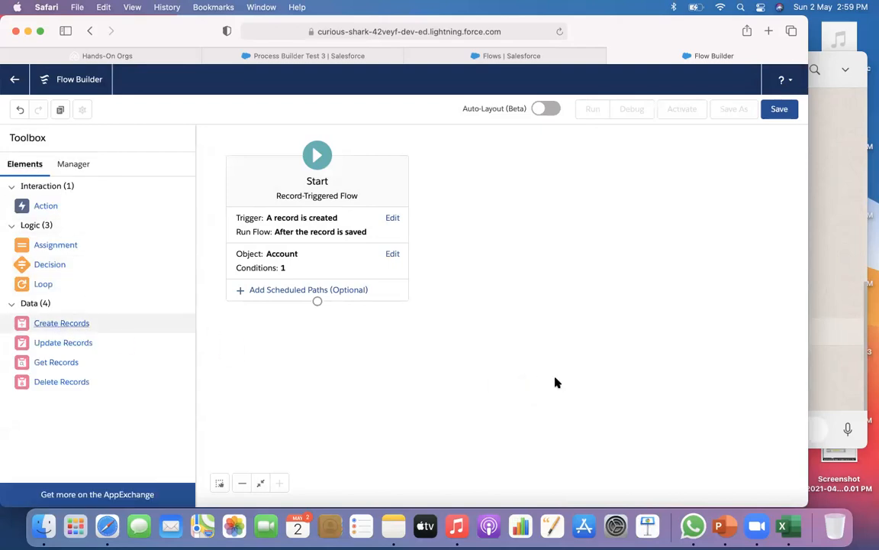
{"action": "left_click_drag", "start_coordinate": [61, 322], "coordinate": [556, 382]}
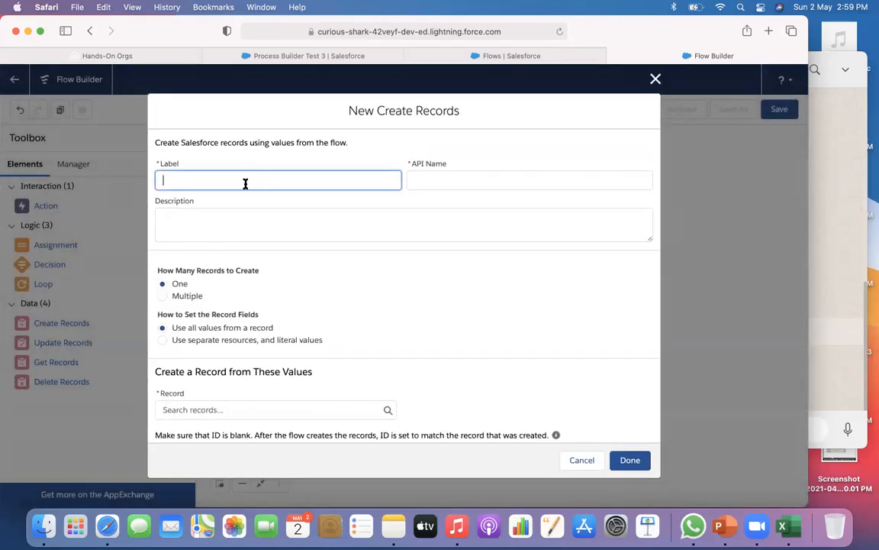
{"action": "type", "text": "Create New Contact"}
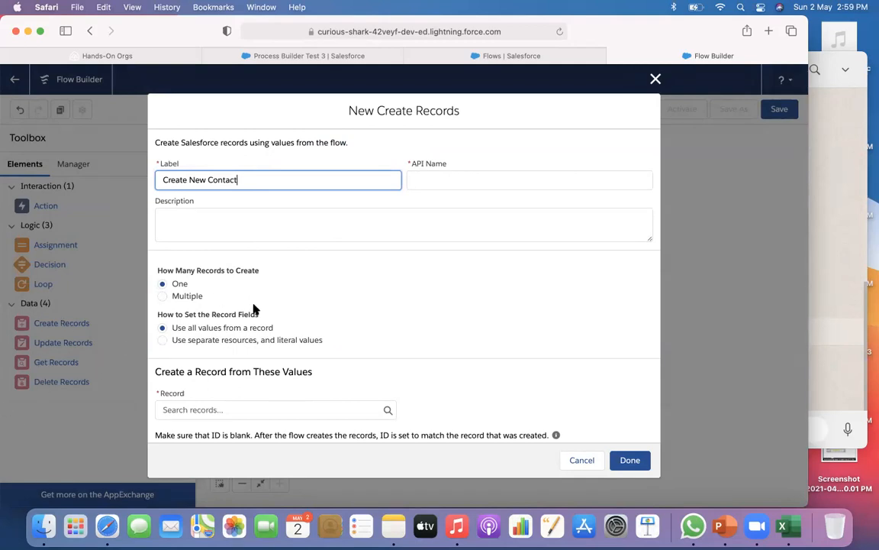
{"action": "left_click", "coordinate": [232, 410]}
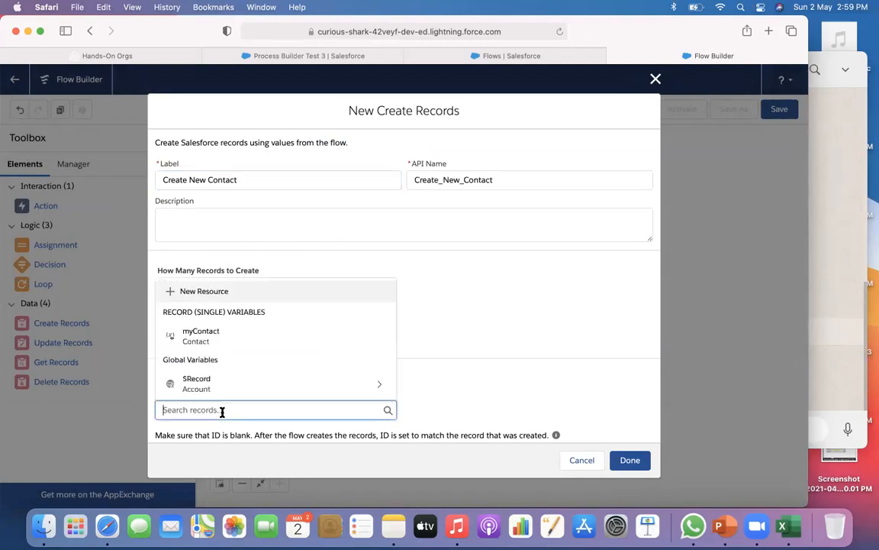
{"action": "left_click", "coordinate": [207, 341]}
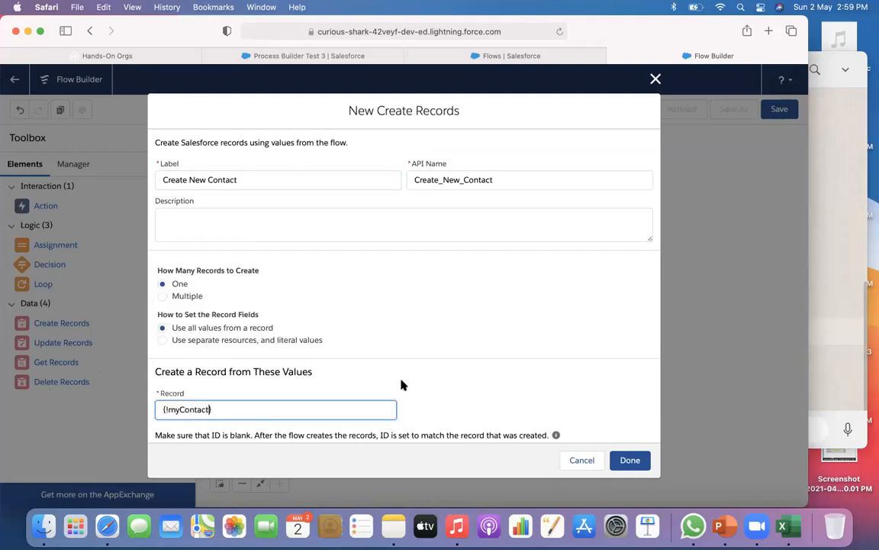
{"action": "left_click", "coordinate": [629, 461]}
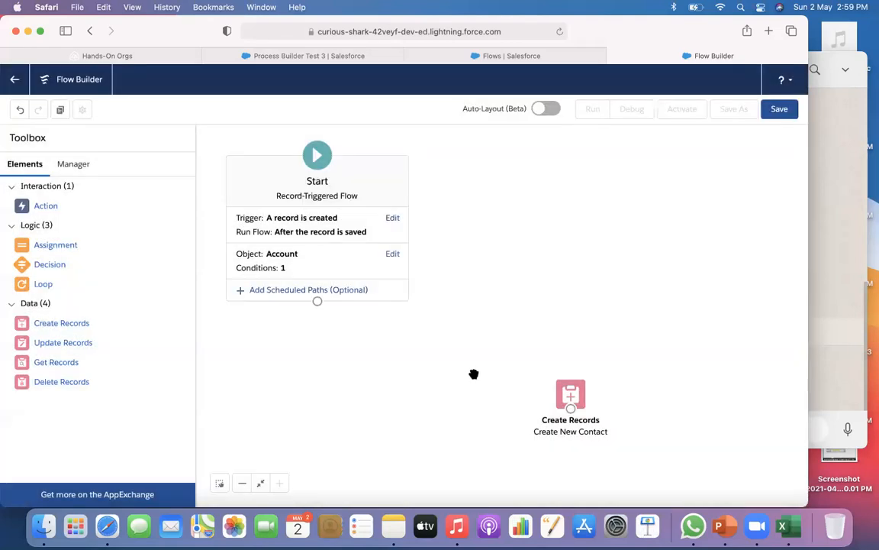
Step: Add an Assignment element labelled "Fill myContact" with myContact's First Name as its first variable
{"action": "left_click_drag", "start_coordinate": [57, 246], "coordinate": [551, 255]}
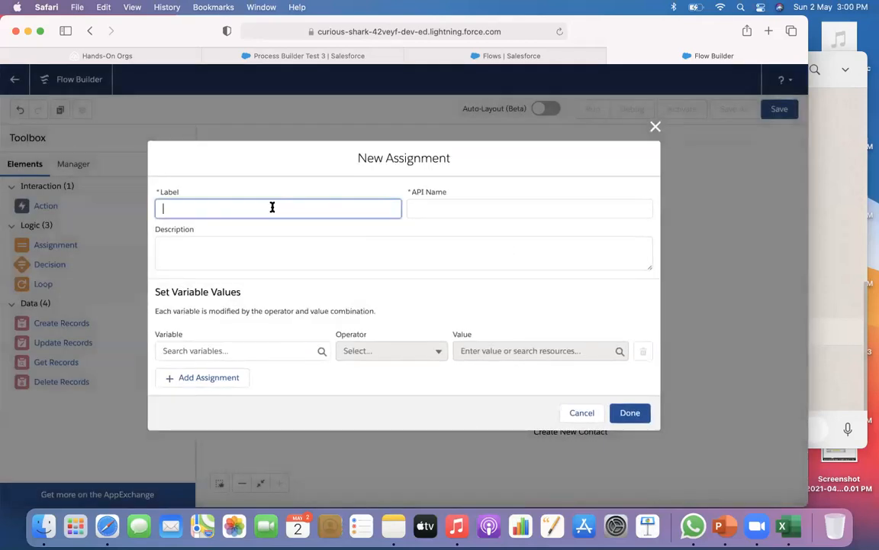
{"action": "type", "text": "Fill myContact"}
{"action": "left_click", "coordinate": [187, 350]}
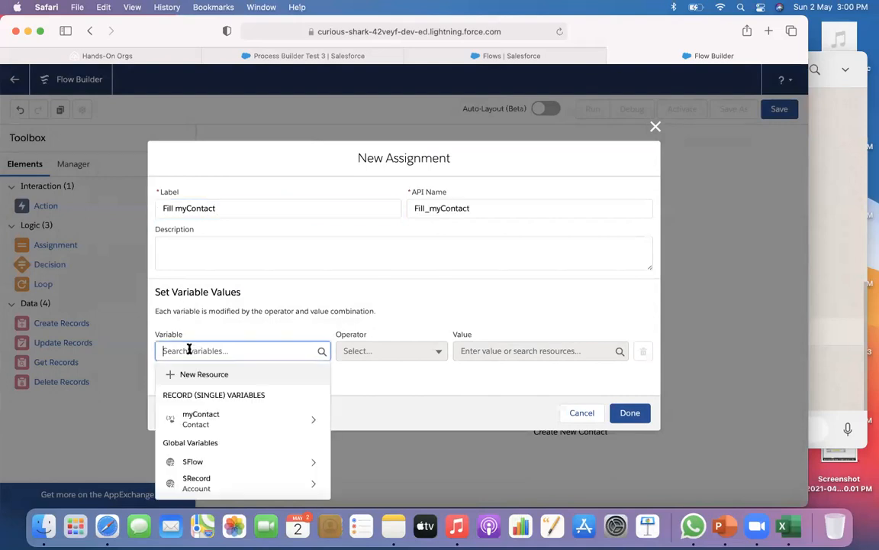
{"action": "left_click", "coordinate": [230, 420]}
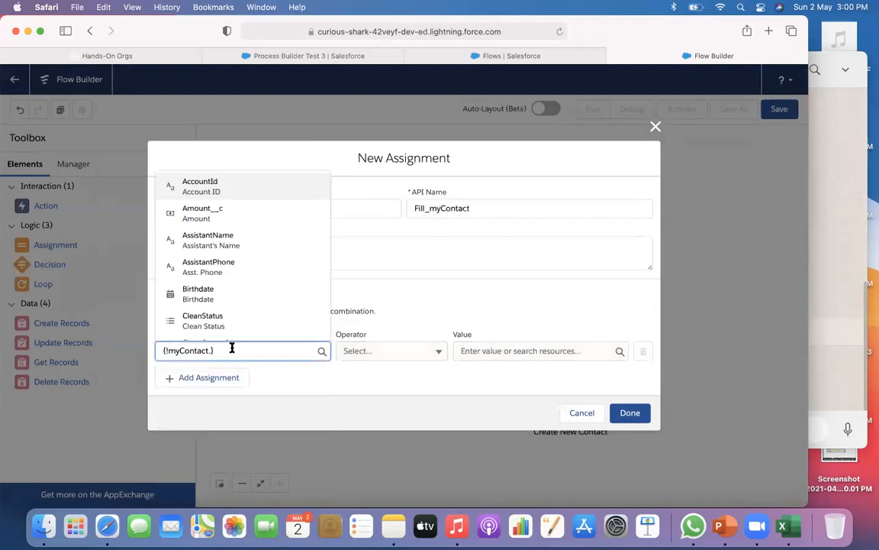
{"action": "type", "text": "Fi"}
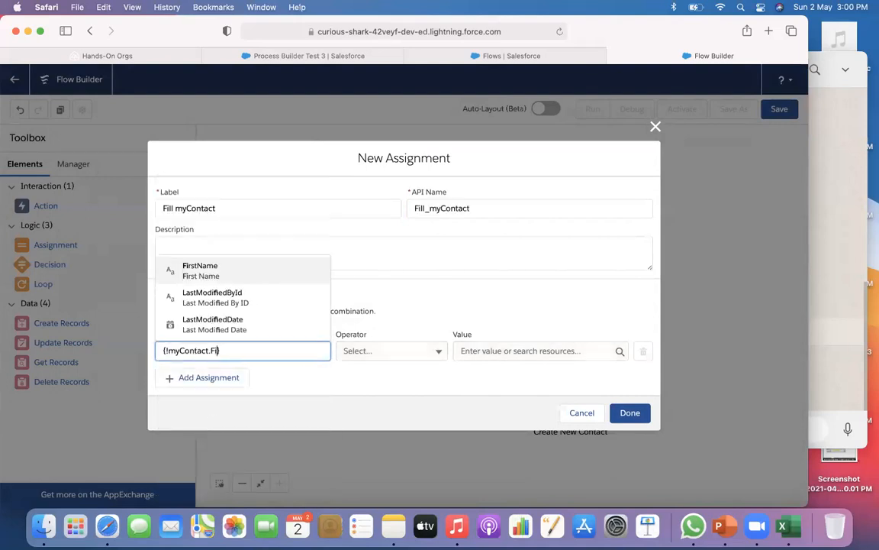
{"action": "left_click", "coordinate": [221, 271]}
Step: Set the First Name assignment's value to the triggering account's name, $Record.Name
{"action": "left_click", "coordinate": [489, 353]}
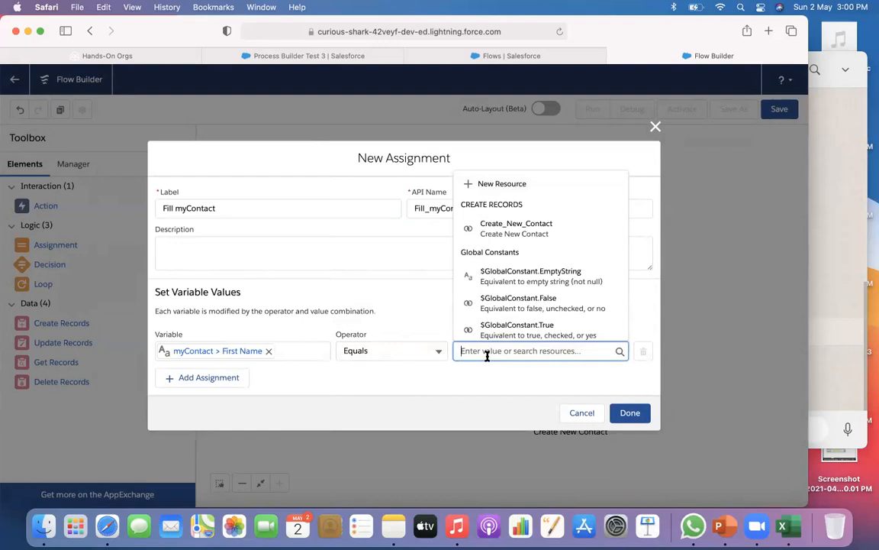
{"action": "scroll", "coordinate": [553, 292], "scroll_direction": "down", "scroll_amount": 5}
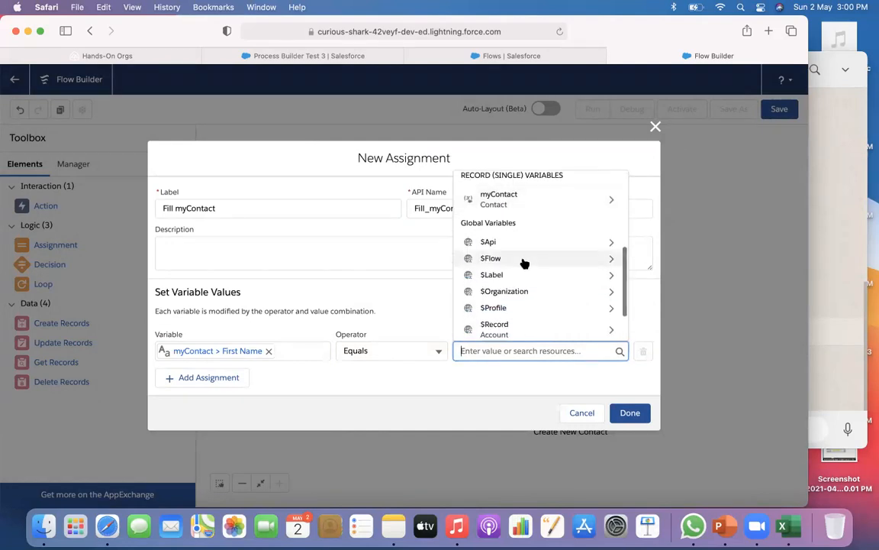
{"action": "left_click", "coordinate": [516, 325]}
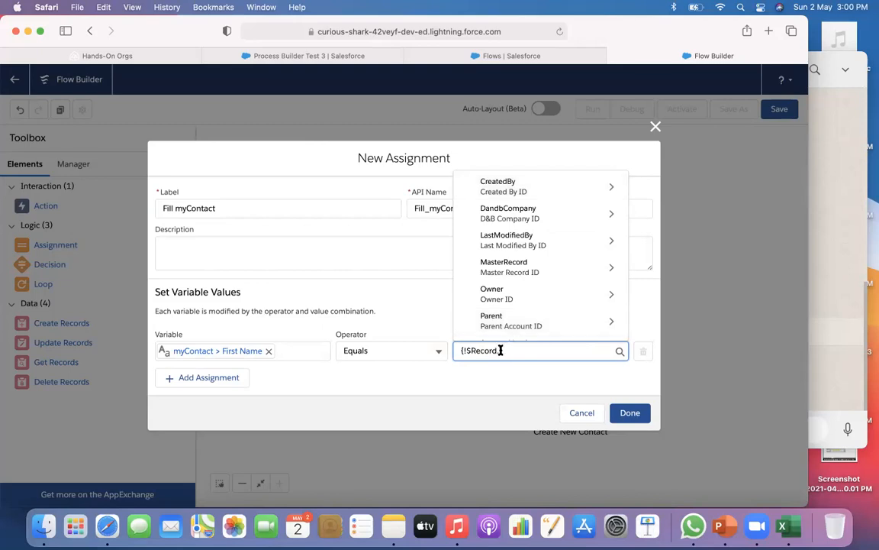
{"action": "type", "text": "Name"}
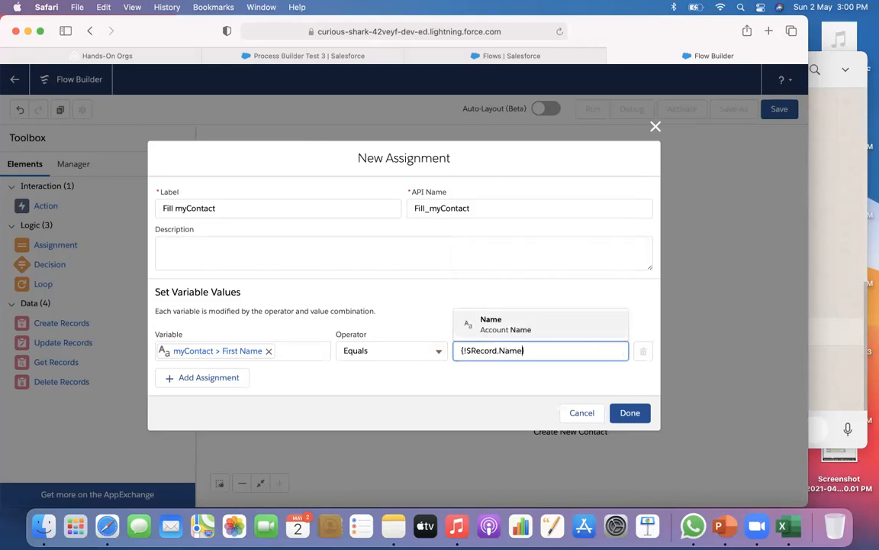
{"action": "left_click", "coordinate": [534, 334]}
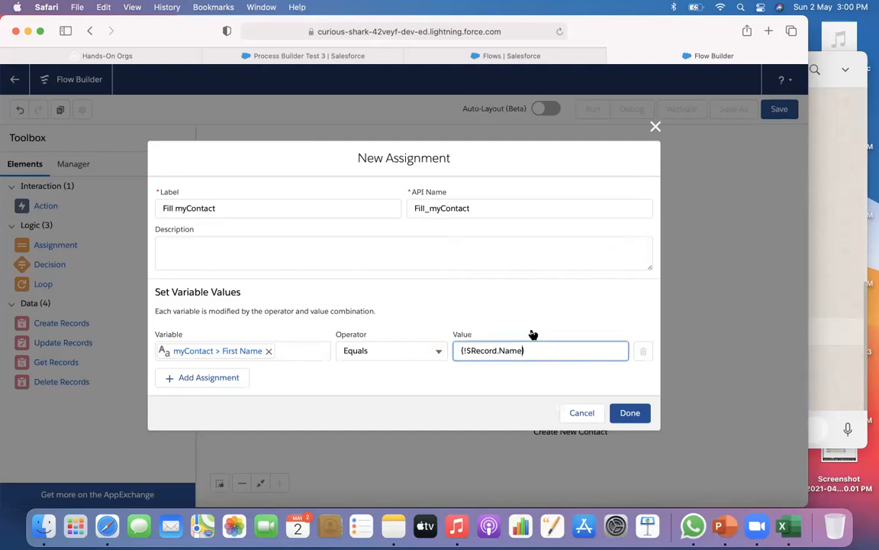
Step: Add a second assignment that sets myContact's Last Name equal to AutoFlowContact
{"action": "left_click", "coordinate": [239, 379]}
{"action": "left_click", "coordinate": [219, 372]}
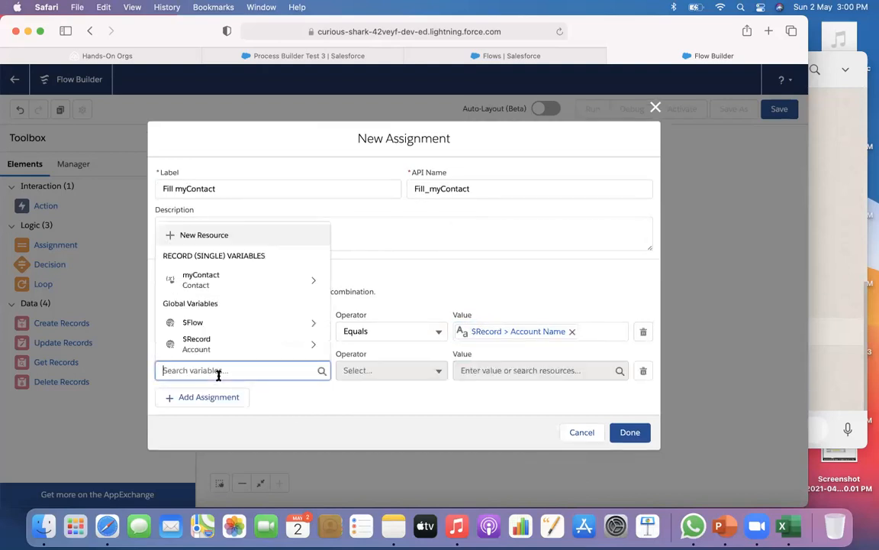
{"action": "left_click", "coordinate": [245, 290]}
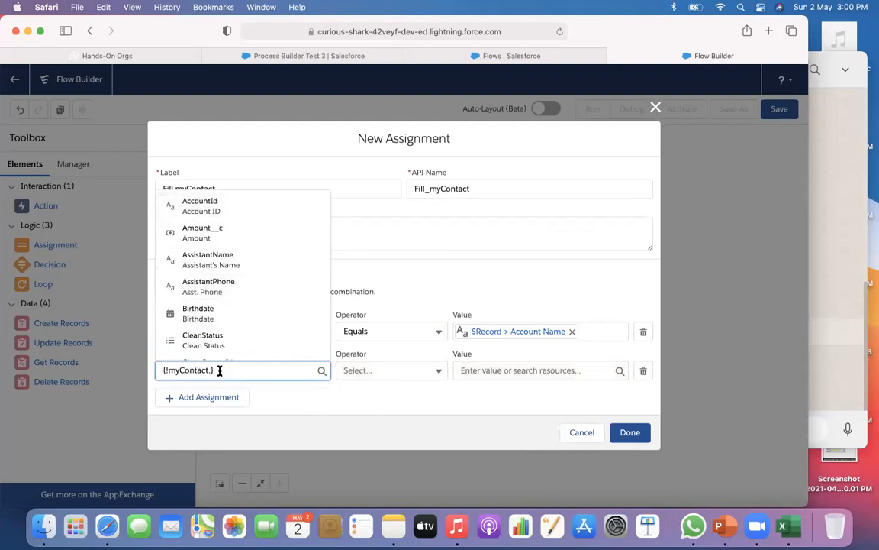
{"action": "type", "text": "Last"}
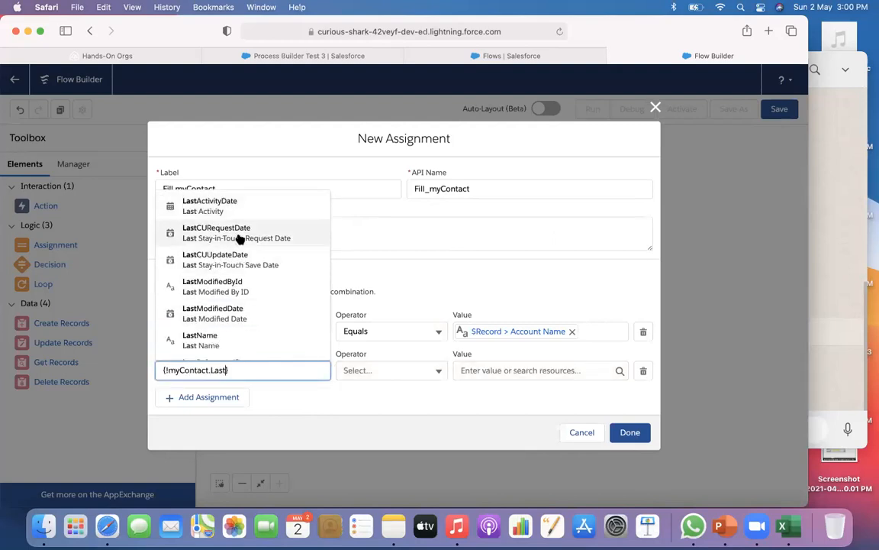
{"action": "left_click", "coordinate": [221, 345]}
{"action": "left_click", "coordinate": [519, 371]}
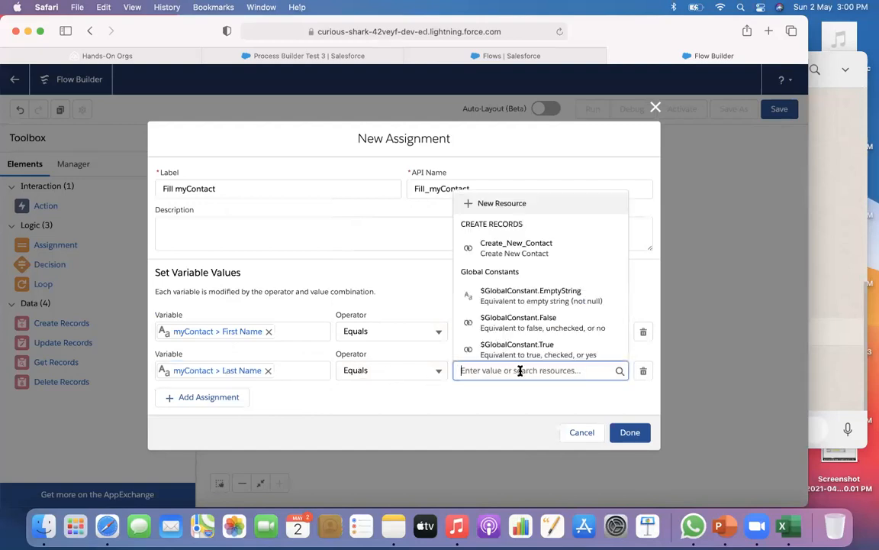
{"action": "type", "text": "Au"}
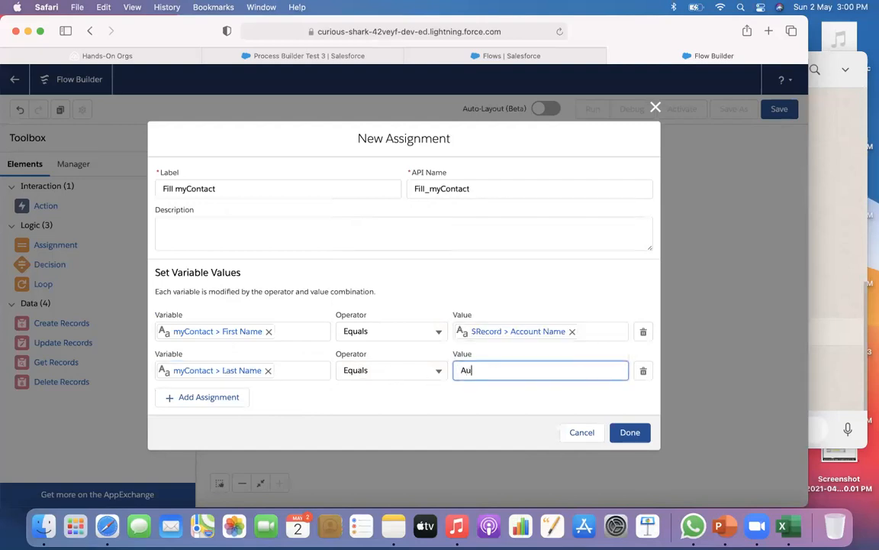
{"action": "type", "text": "toFlowContact"}
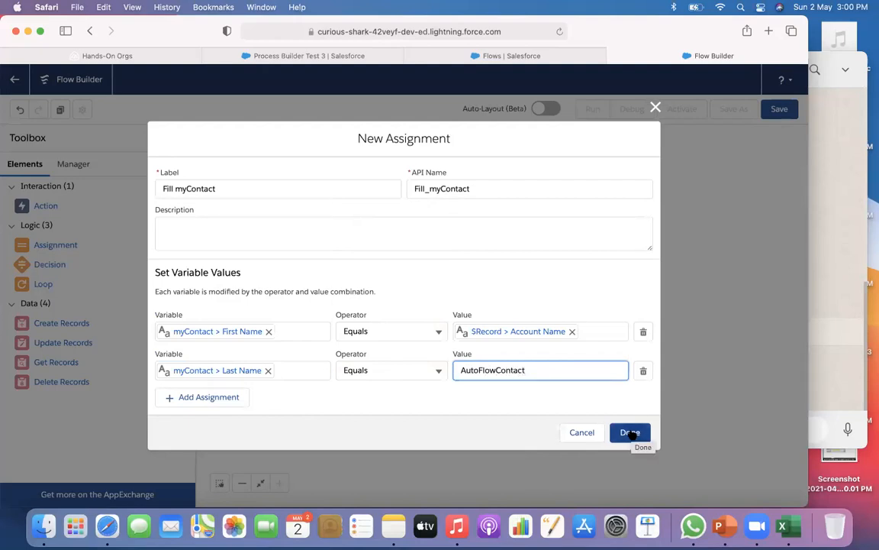
Step: Add a third assignment row with myContact's Account ID as its variable
{"action": "left_click", "coordinate": [221, 398]}
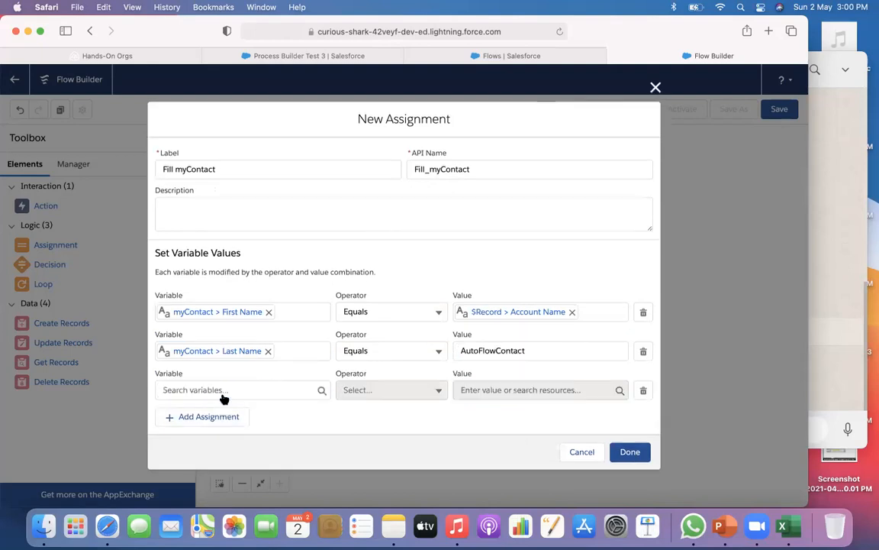
{"action": "left_click", "coordinate": [211, 390]}
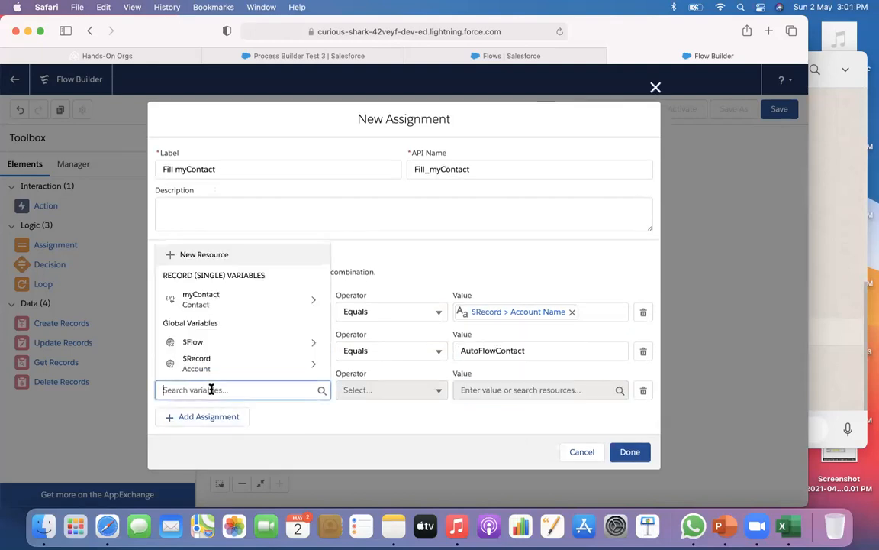
{"action": "left_click", "coordinate": [244, 306]}
{"action": "type", "text": "Acc"}
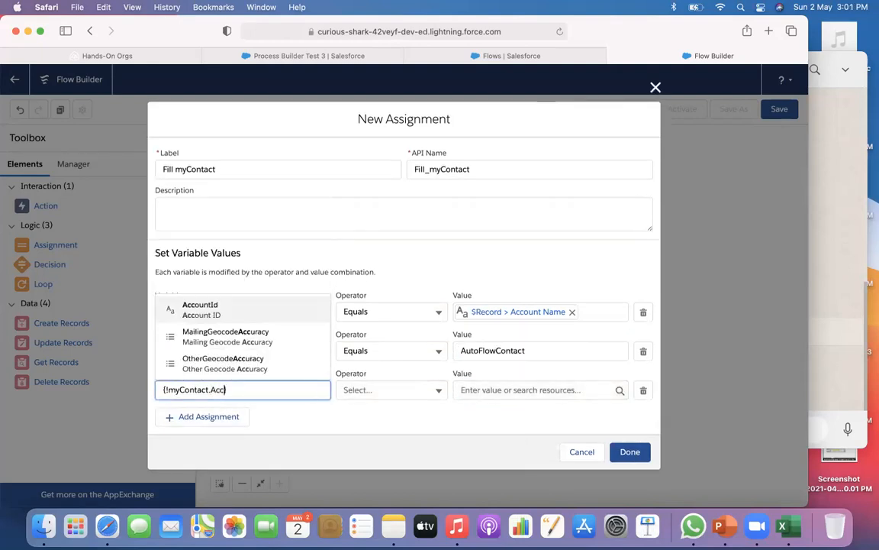
{"action": "left_click", "coordinate": [204, 312]}
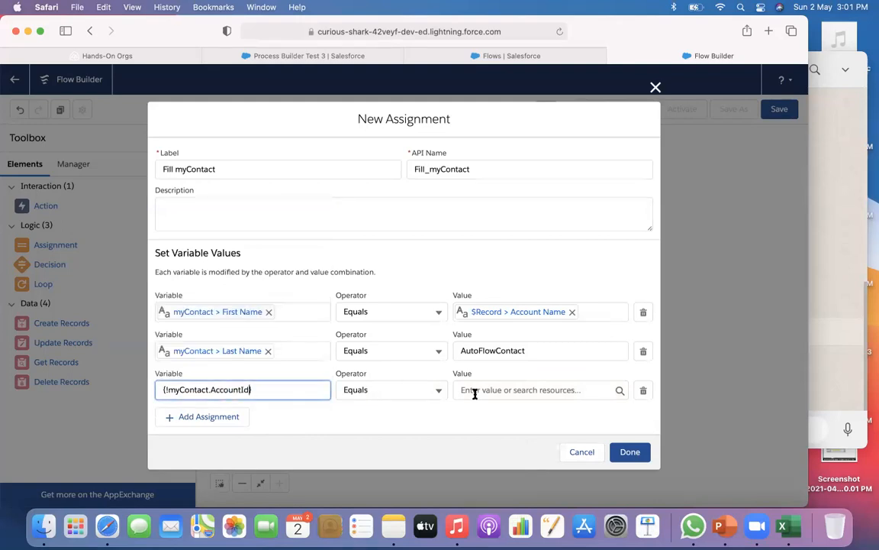
Step: Set the Account ID assignment's value to the triggering account's ID, $Record.Id, and finish the Fill myContact element
{"action": "left_click", "coordinate": [488, 394]}
{"action": "scroll", "coordinate": [535, 320], "scroll_direction": "down", "scroll_amount": 3}
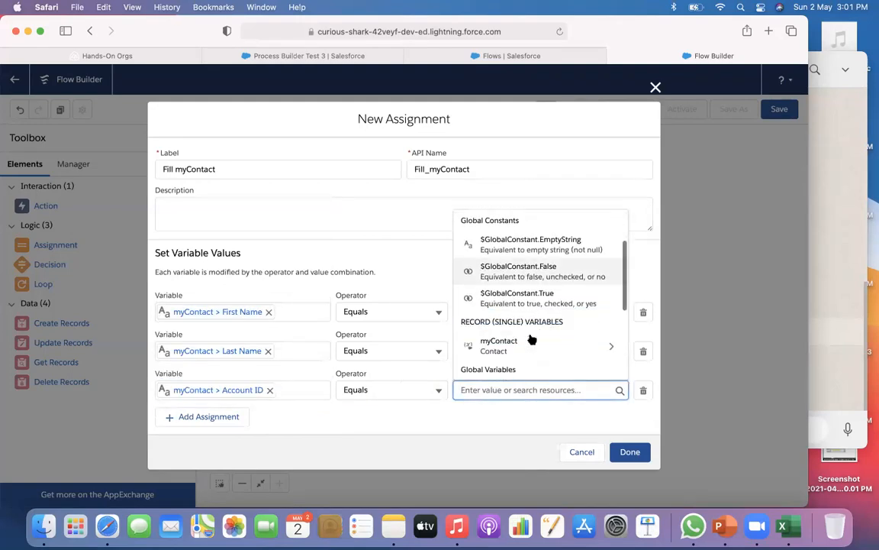
{"action": "scroll", "coordinate": [538, 290], "scroll_direction": "down", "scroll_amount": 2}
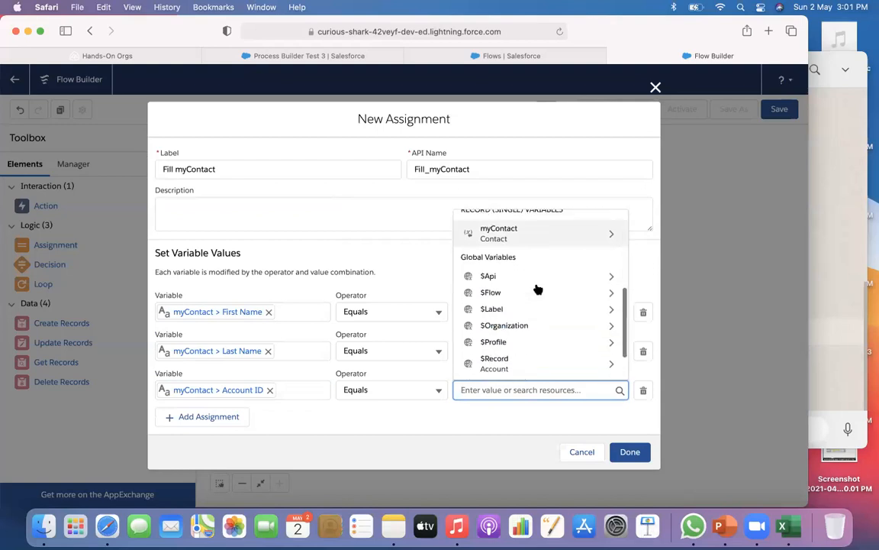
{"action": "left_click", "coordinate": [509, 363]}
{"action": "type", "text": "Id"}
{"action": "scroll", "coordinate": [540, 305], "scroll_direction": "down", "scroll_amount": 3}
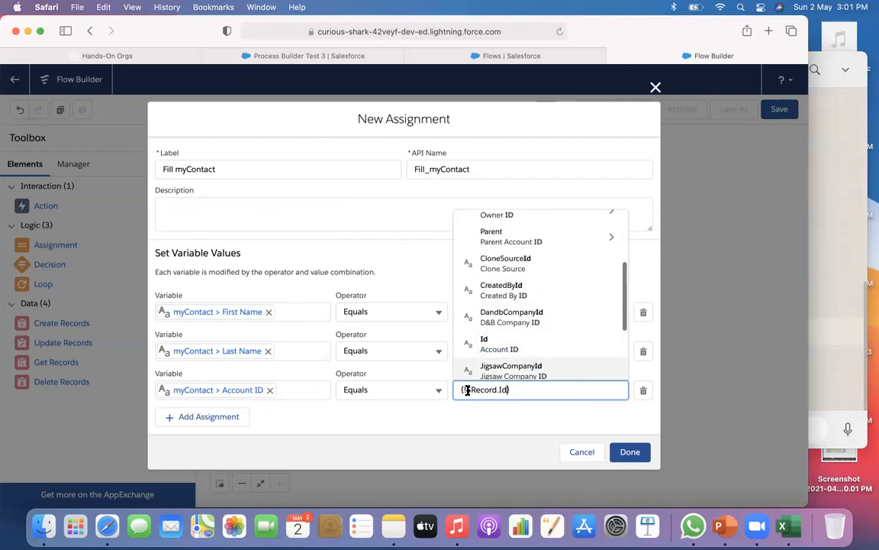
{"action": "left_click", "coordinate": [507, 347]}
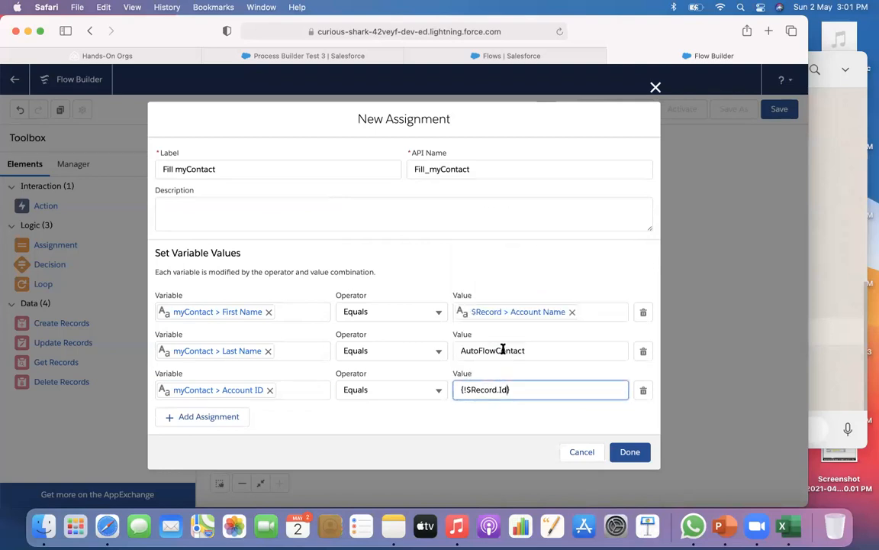
{"action": "left_click", "coordinate": [631, 452]}
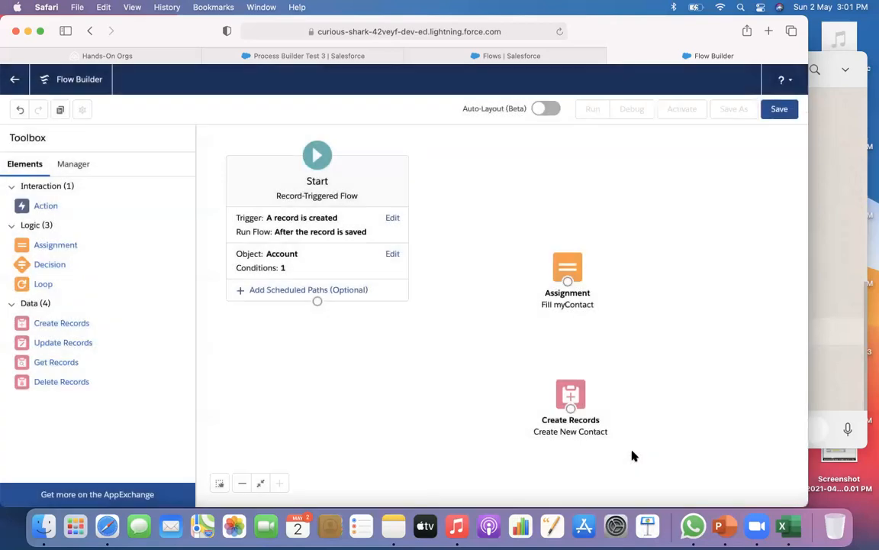
Step: Connect Start to Fill myContact and Fill myContact to Create New Contact, and begin saving the flow as "New Contact Flow"
{"action": "left_click_drag", "start_coordinate": [317, 300], "coordinate": [574, 396]}
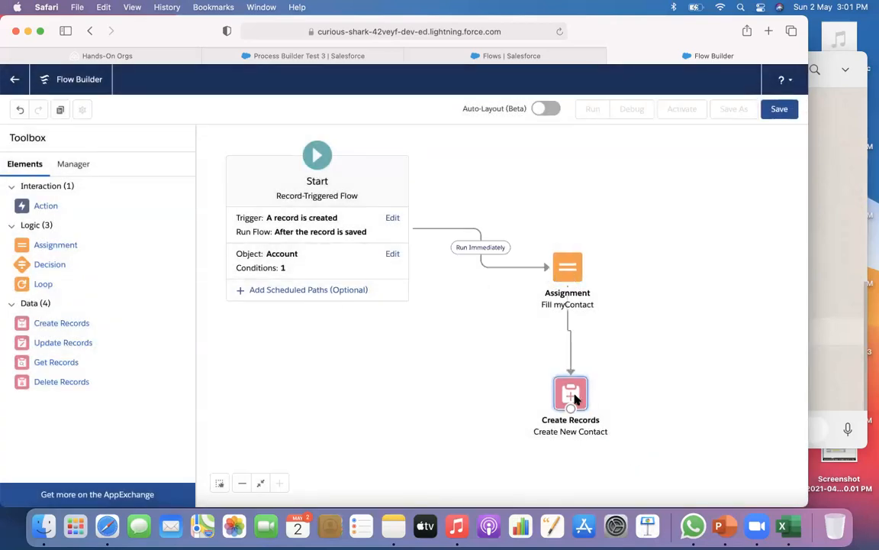
{"action": "left_click", "coordinate": [779, 108]}
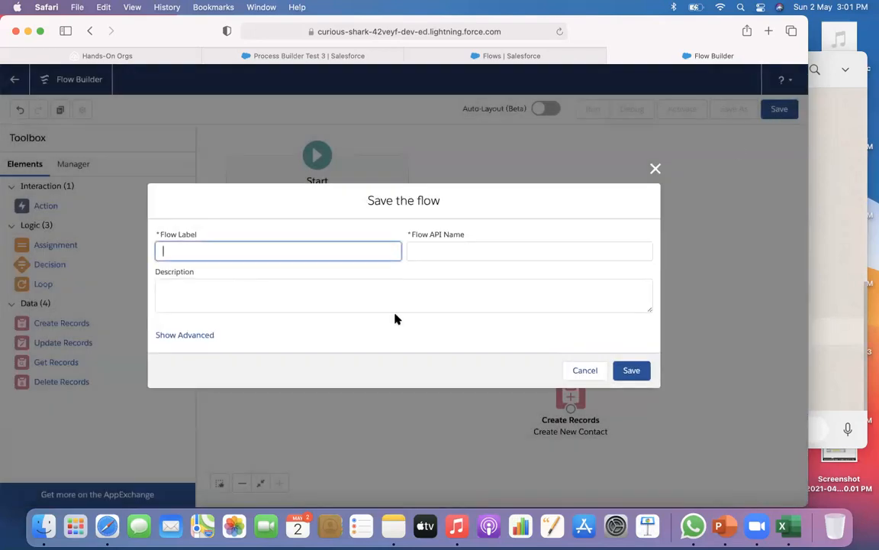
{"action": "type", "text": "New Cona"}
{"action": "type", "text": "act Flow"}
{"action": "left_click", "coordinate": [436, 253]}
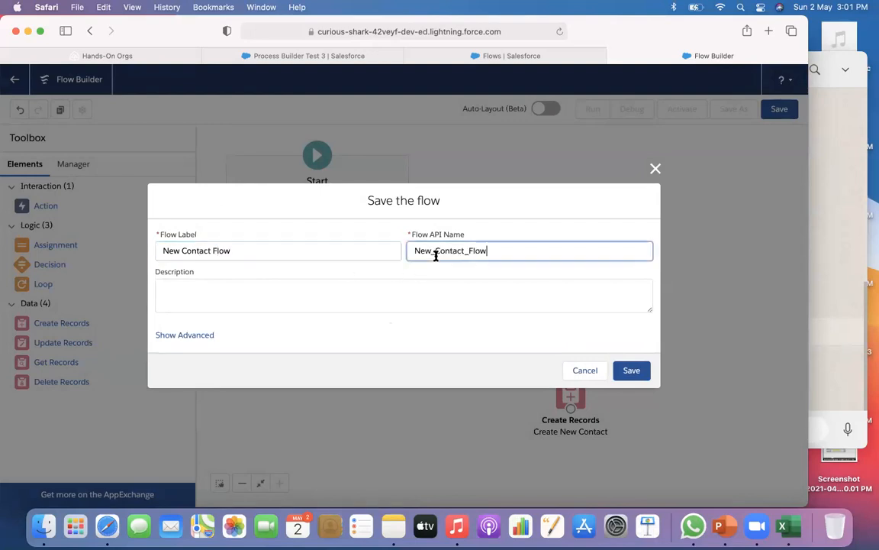
Step: Change the flow label to "Auto Contact Flow" and its API name to "Auto_Contact_Flow", save the flow and activate it
{"action": "double_click", "coordinate": [178, 251]}
{"action": "type", "text": "Auto"}
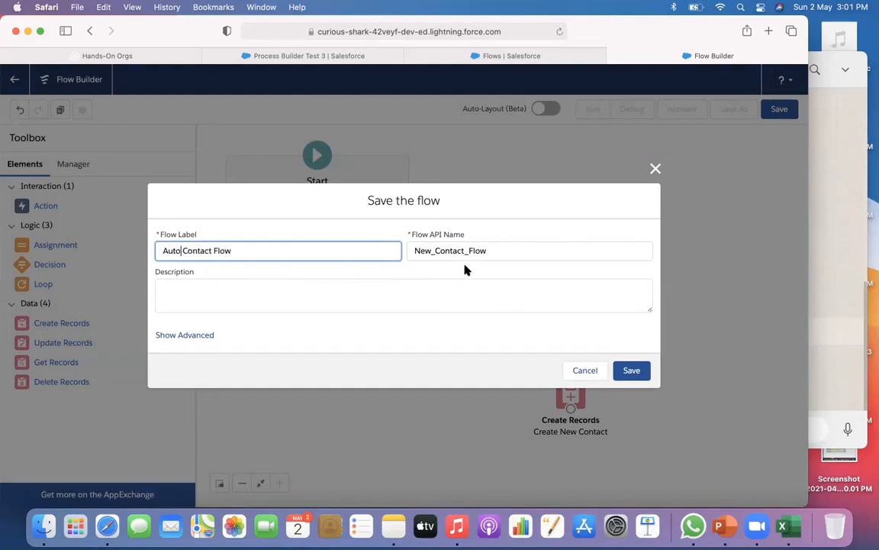
{"action": "left_click_drag", "start_coordinate": [433, 254], "coordinate": [402, 251]}
{"action": "type", "text": "Auto"}
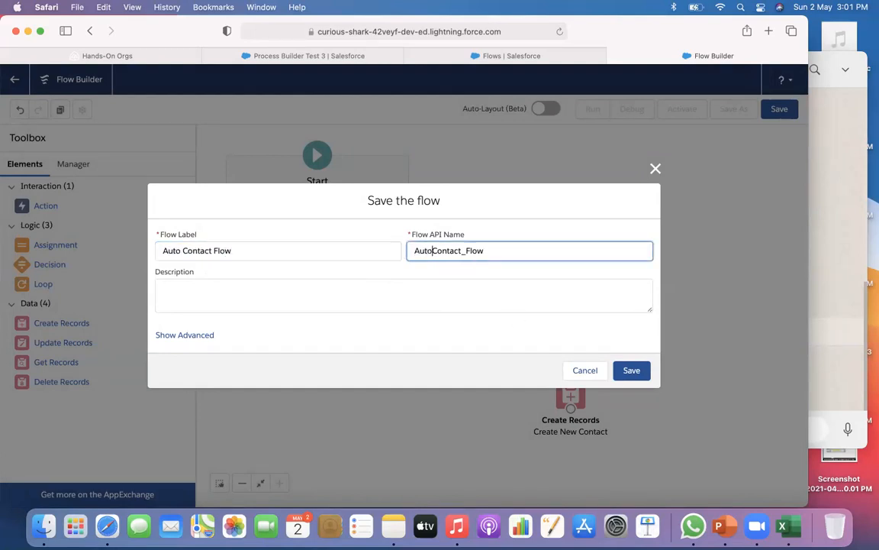
{"action": "type", "text": "_"}
{"action": "key", "text": "BackSpace"}
{"action": "type", "text": "_"}
{"action": "left_click", "coordinate": [638, 373]}
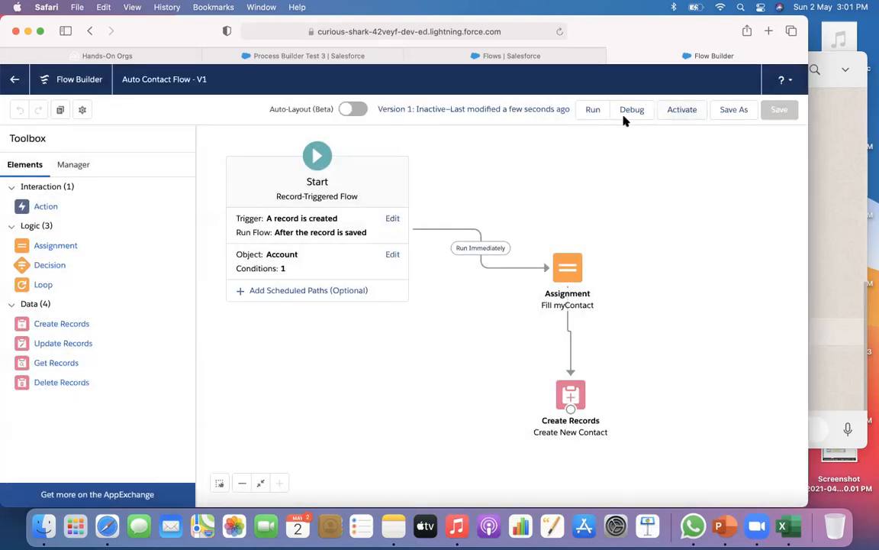
{"action": "left_click", "coordinate": [685, 116]}
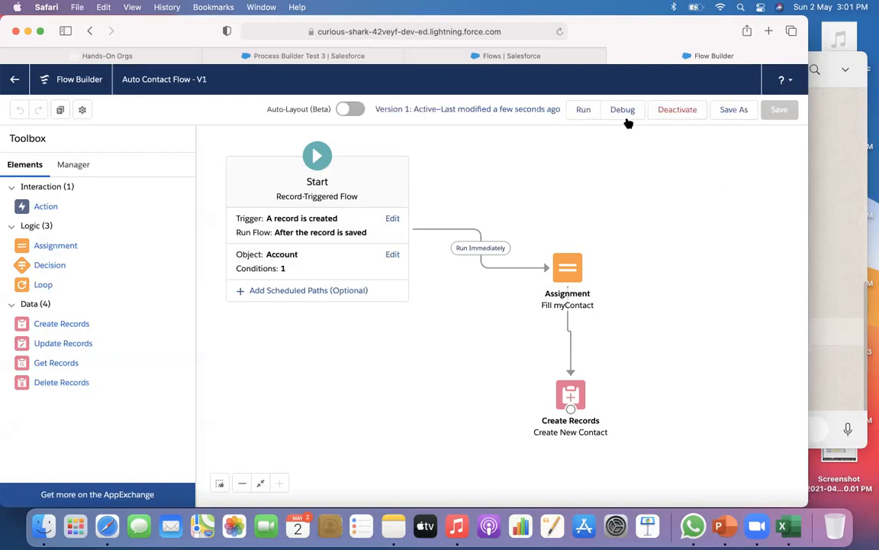
Step: Create a new account named "Test Flow & PB" with Active set to Yes
{"action": "left_click", "coordinate": [332, 55]}
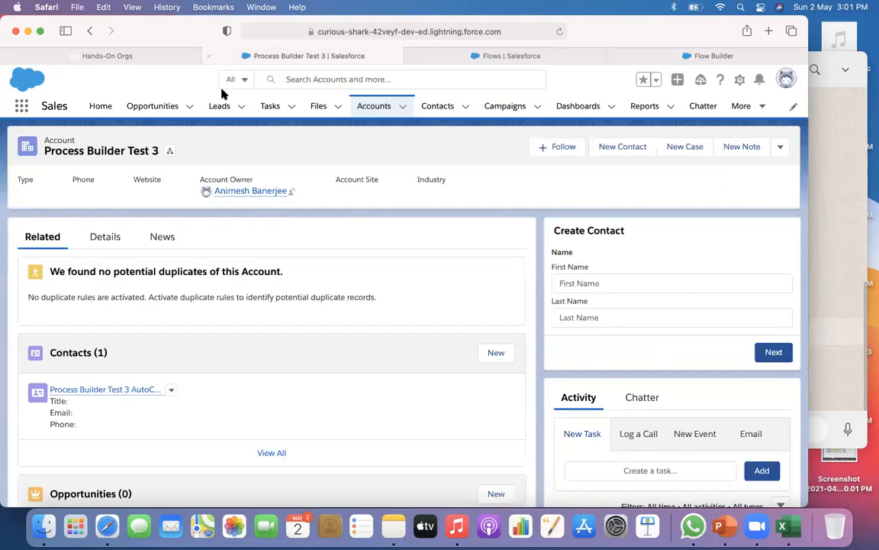
{"action": "left_click", "coordinate": [375, 111]}
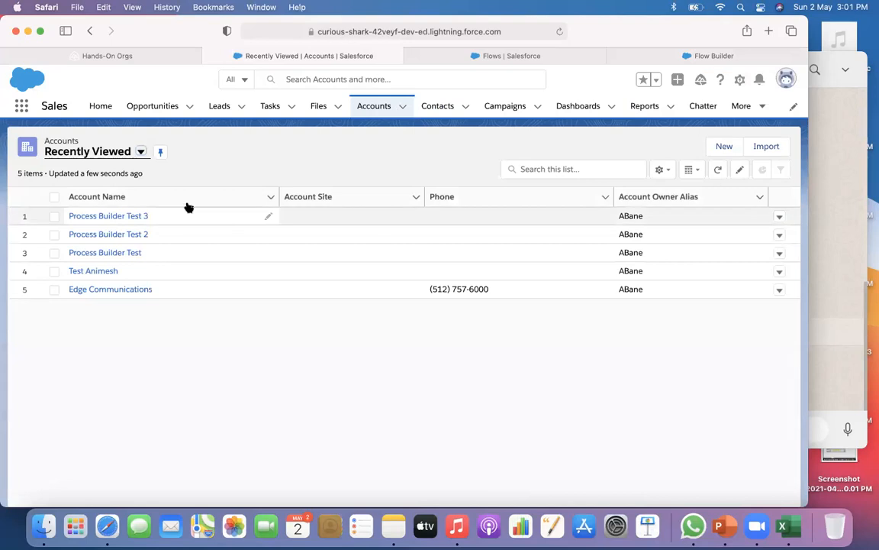
{"action": "left_click", "coordinate": [403, 108]}
{"action": "left_click", "coordinate": [386, 133]}
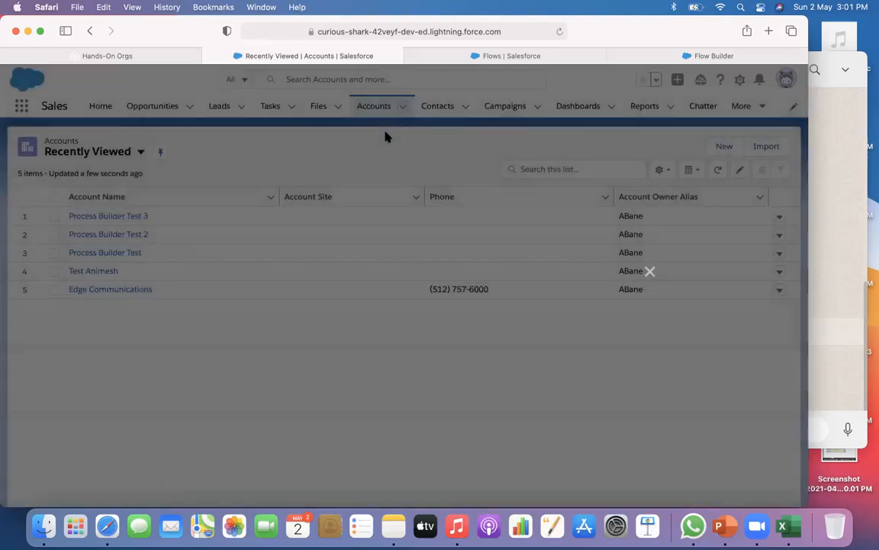
{"action": "left_click", "coordinate": [206, 221]}
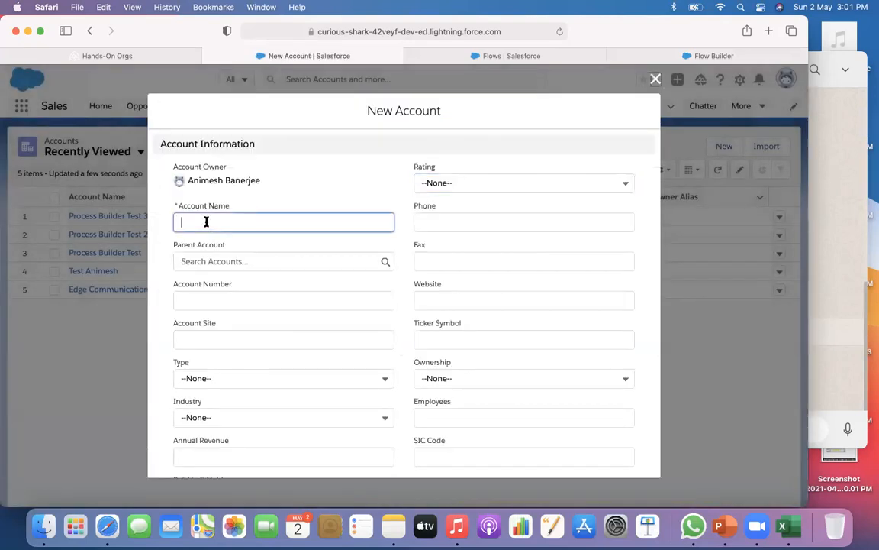
{"action": "type", "text": "Test Flow & PB"}
{"action": "scroll", "coordinate": [216, 320], "scroll_direction": "down", "scroll_amount": 10}
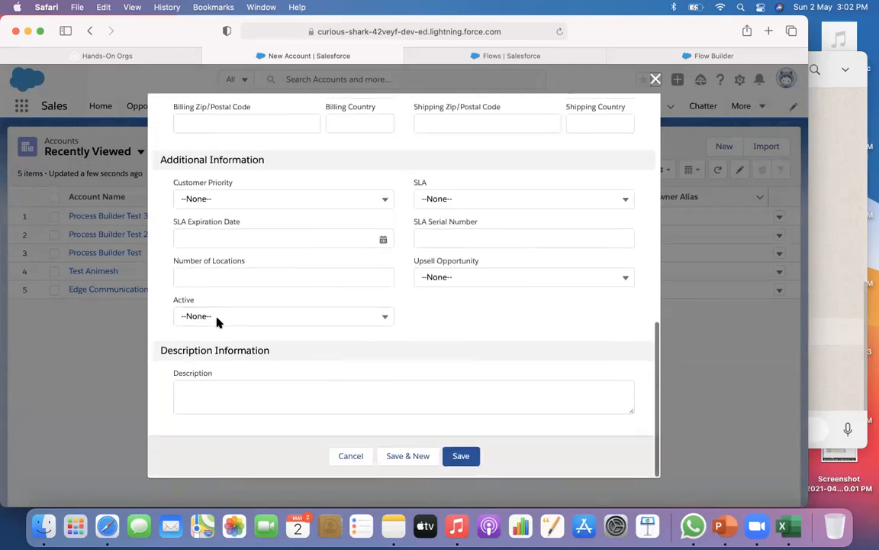
{"action": "left_click", "coordinate": [216, 319]}
{"action": "left_click", "coordinate": [202, 384]}
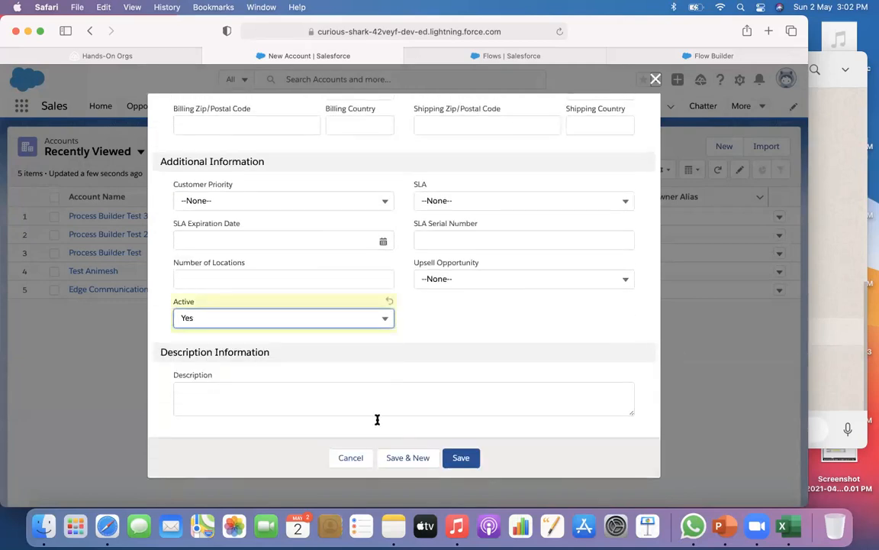
{"action": "left_click", "coordinate": [461, 458]}
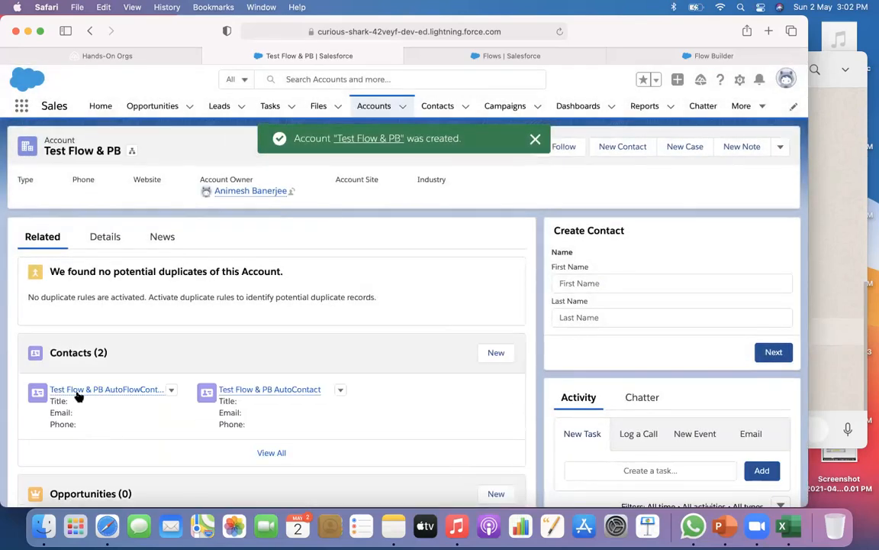
Step: Examine the previews of the AutoFlowContact and AutoContact contacts related to the new account
{"action": "mouse_move", "coordinate": [79, 396]}
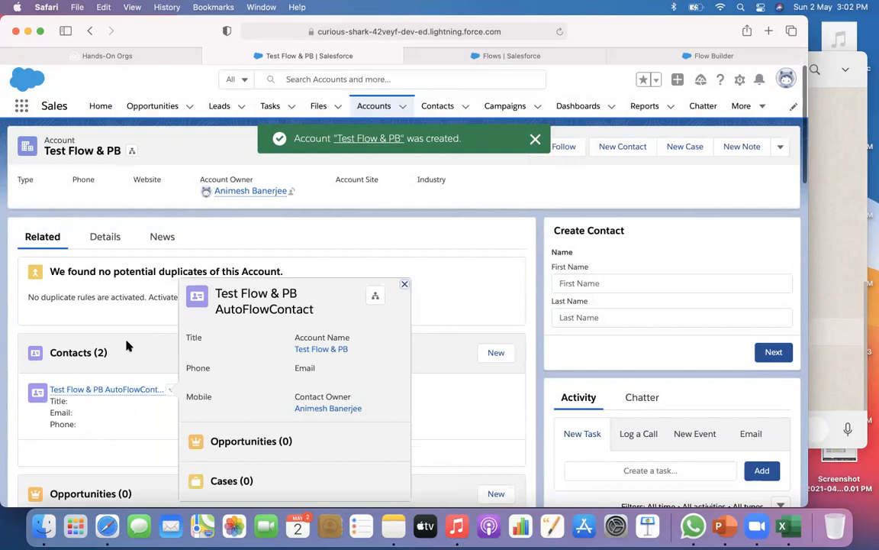
{"action": "scroll", "coordinate": [127, 345], "scroll_direction": "down", "scroll_amount": 5}
{"action": "scroll", "coordinate": [250, 309], "scroll_direction": "up", "scroll_amount": 3}
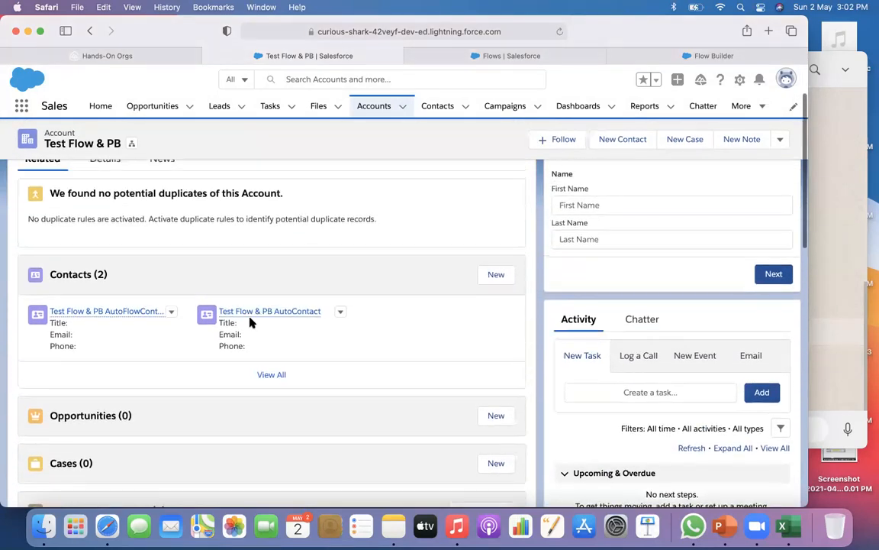
{"action": "mouse_move", "coordinate": [120, 316]}
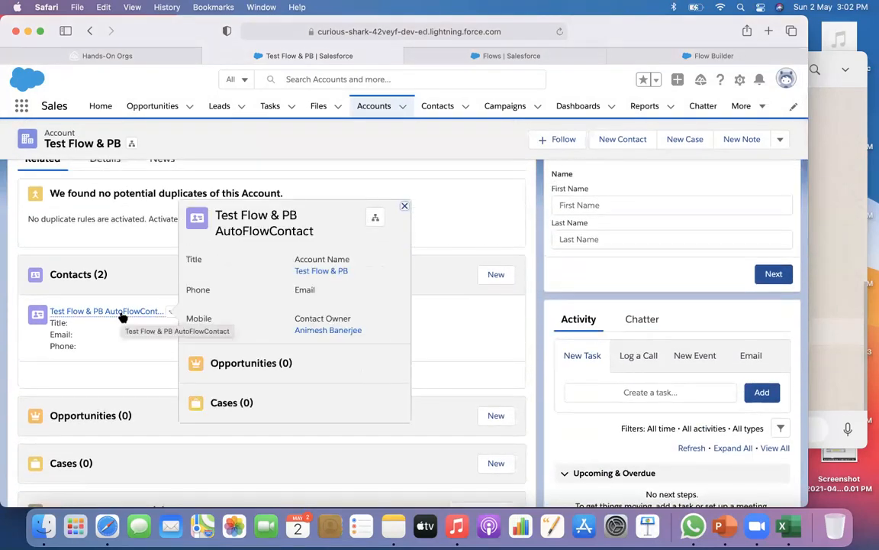
{"action": "mouse_move", "coordinate": [278, 315]}
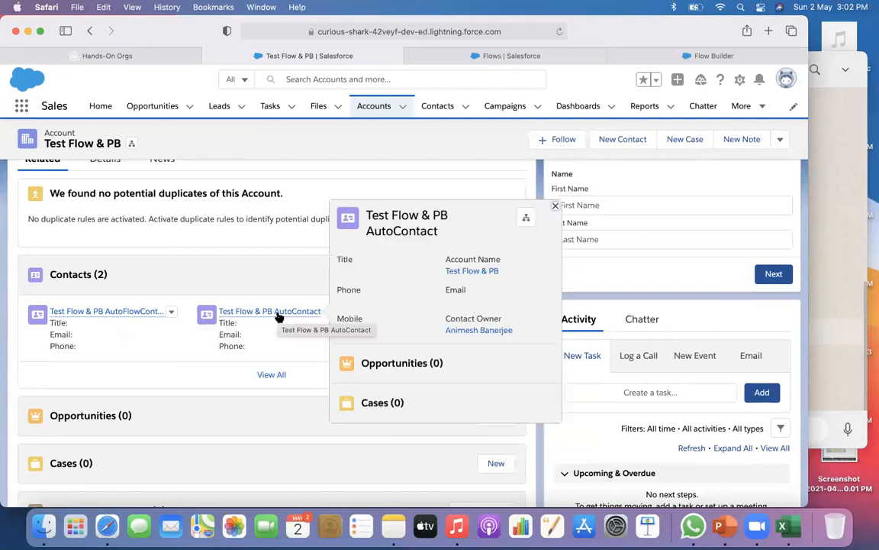
{"action": "scroll", "coordinate": [271, 274], "scroll_direction": "up", "scroll_amount": 1}
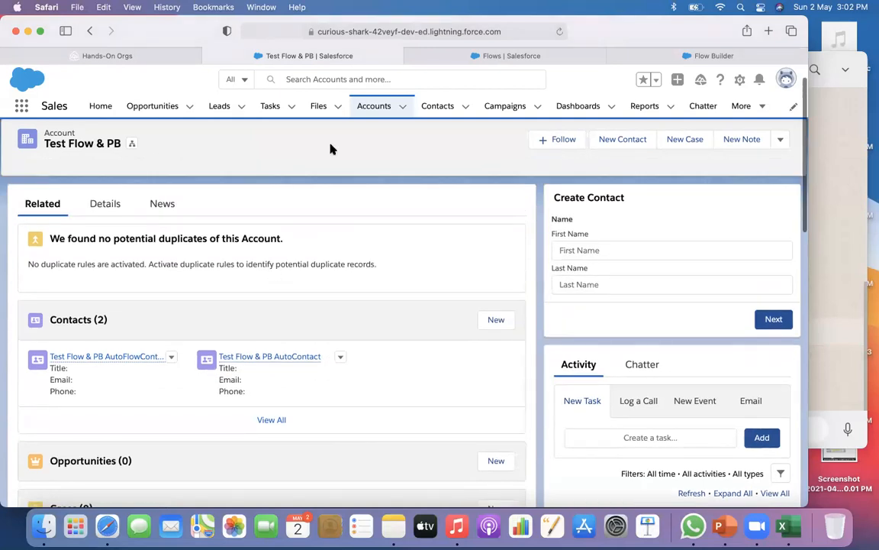
Step: Open the Create Contact screen flow from the Setup flow list and open its Fill myContact assignment for editing
{"action": "left_click", "coordinate": [532, 58]}
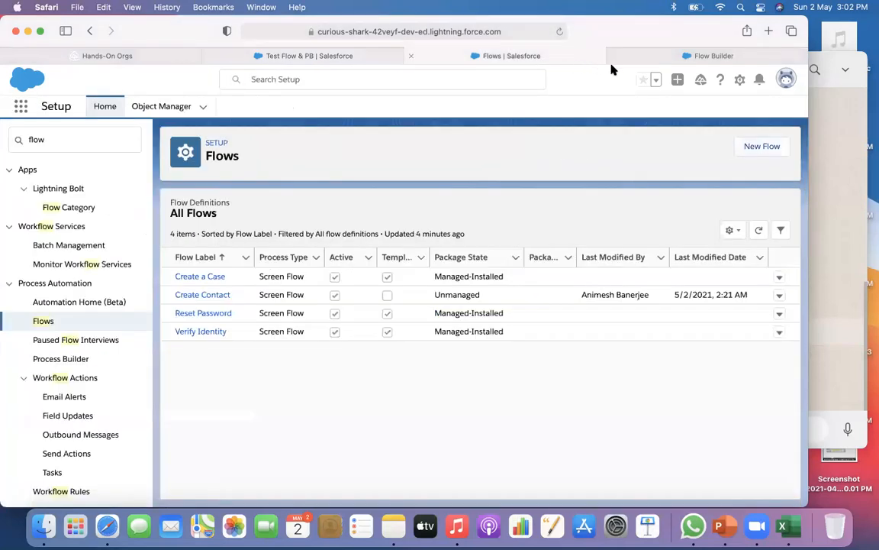
{"action": "left_click", "coordinate": [205, 296]}
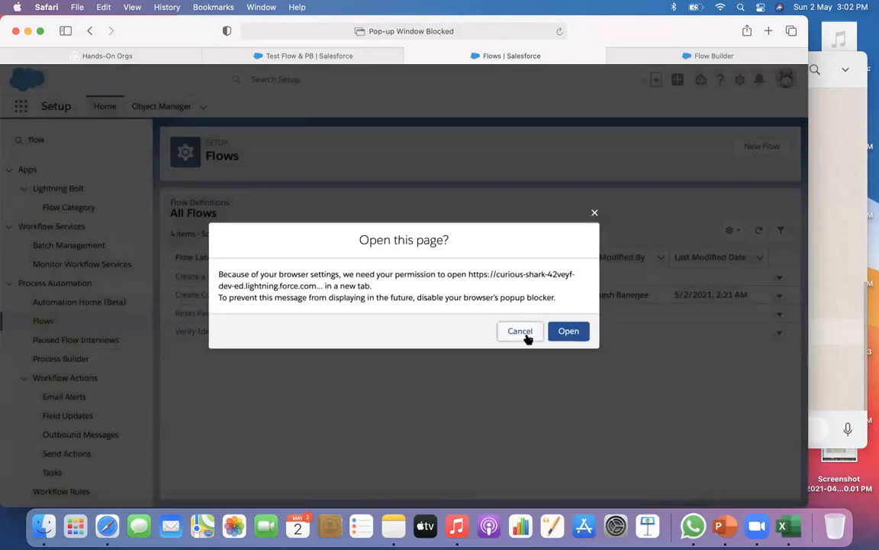
{"action": "left_click", "coordinate": [567, 334]}
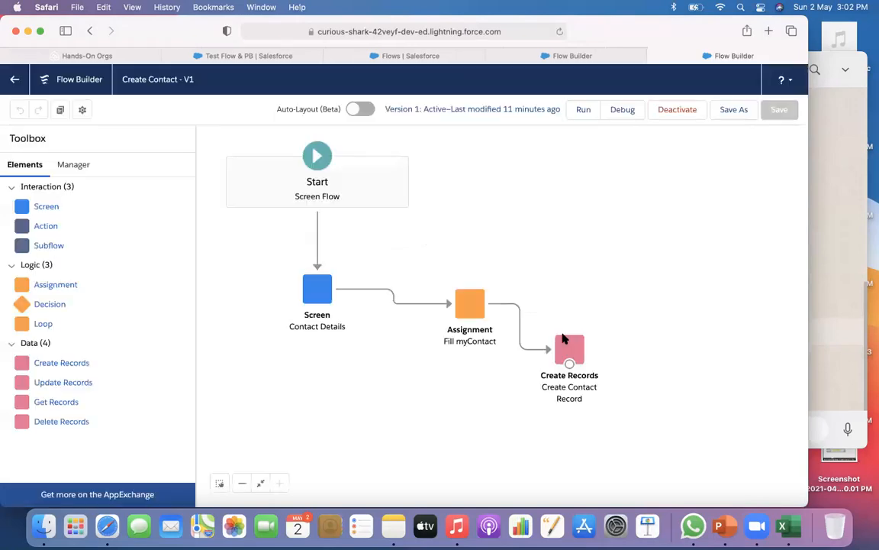
{"action": "left_click", "coordinate": [469, 305]}
{"action": "double_click", "coordinate": [470, 305]}
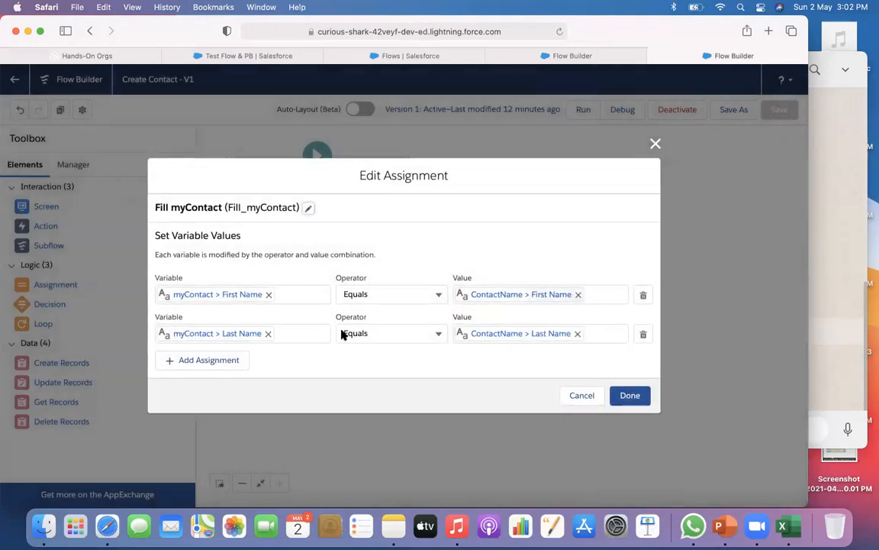
Step: Add a third row to the Fill myContact assignment with myContact > Account ID as its variable
{"action": "left_click", "coordinate": [238, 361]}
{"action": "left_click", "coordinate": [213, 353]}
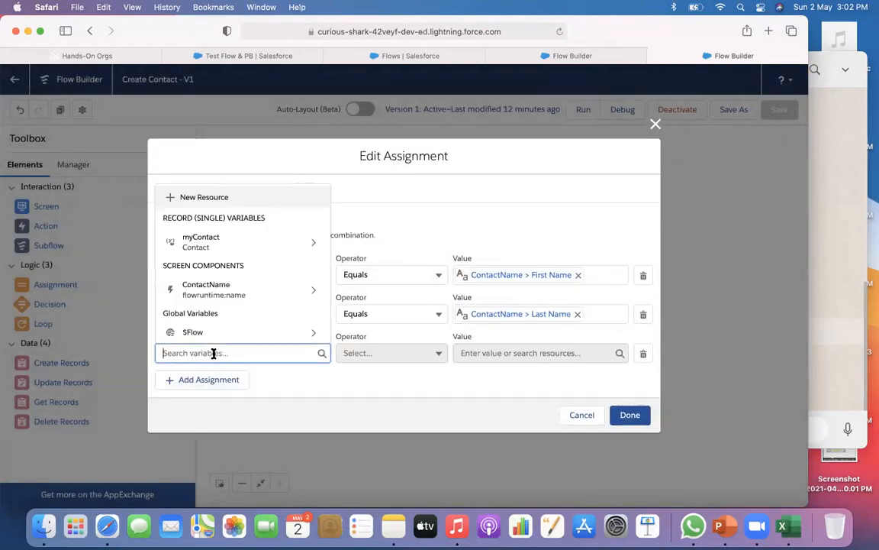
{"action": "type", "text": "my"}
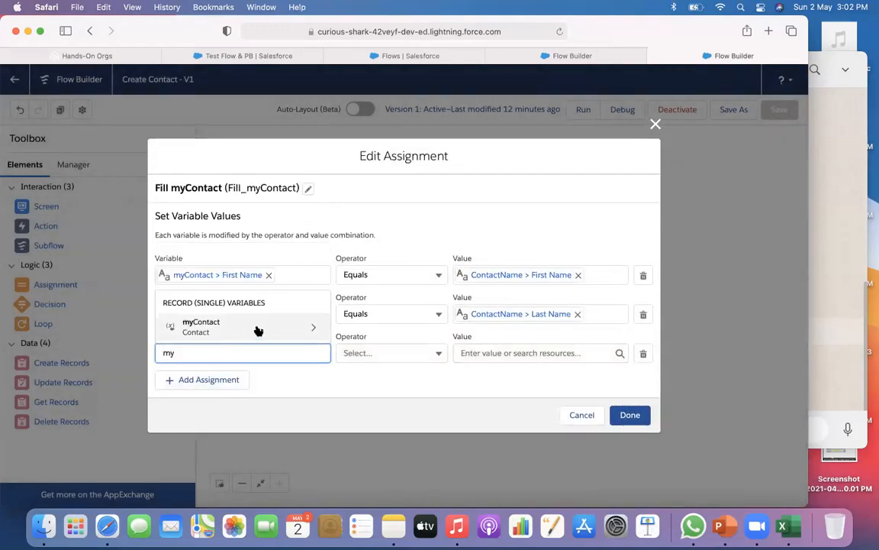
{"action": "left_click", "coordinate": [258, 327]}
{"action": "type", "text": "Acc"}
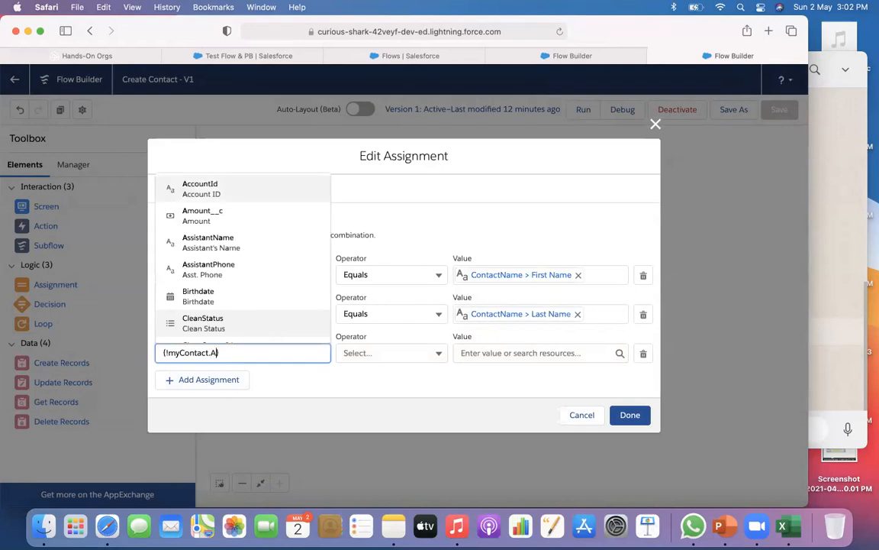
{"action": "left_click", "coordinate": [221, 273]}
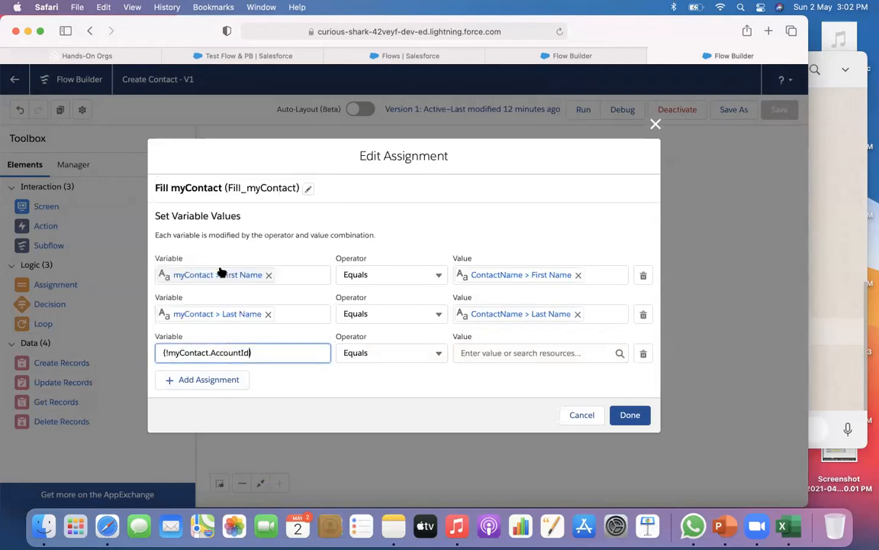
Step: Set the Account ID row's value to the global variable $Flow.CurrentRecord and finish editing the assignment
{"action": "left_click", "coordinate": [477, 352]}
{"action": "scroll", "coordinate": [520, 309], "scroll_direction": "down", "scroll_amount": 5}
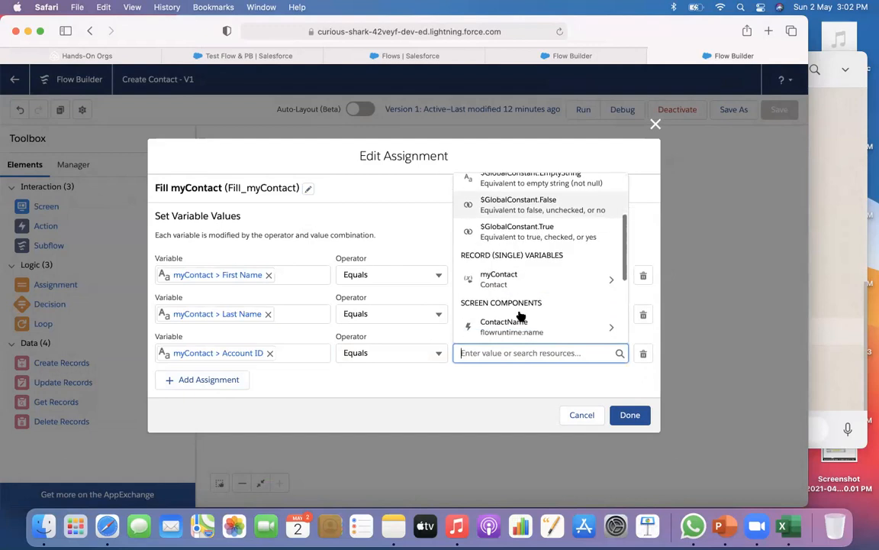
{"action": "scroll", "coordinate": [520, 316], "scroll_direction": "down", "scroll_amount": 1}
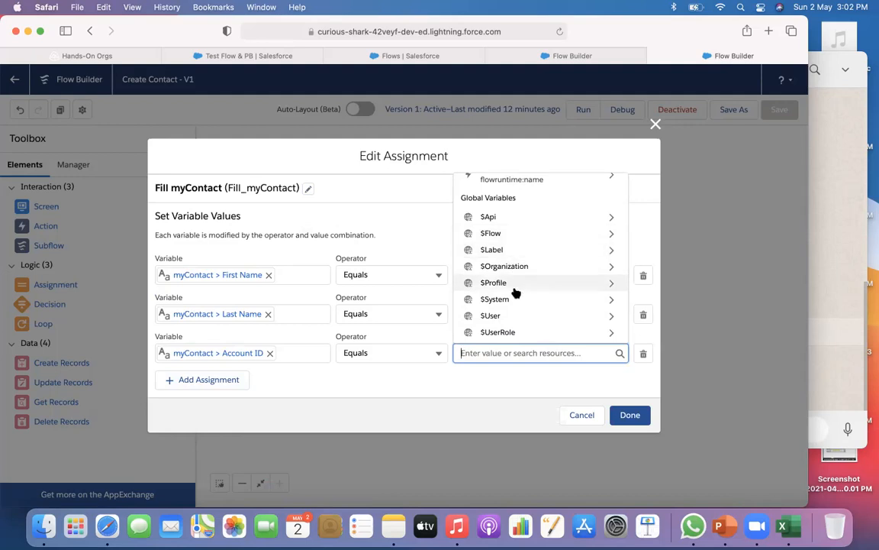
{"action": "scroll", "coordinate": [510, 258], "scroll_direction": "up", "scroll_amount": 2}
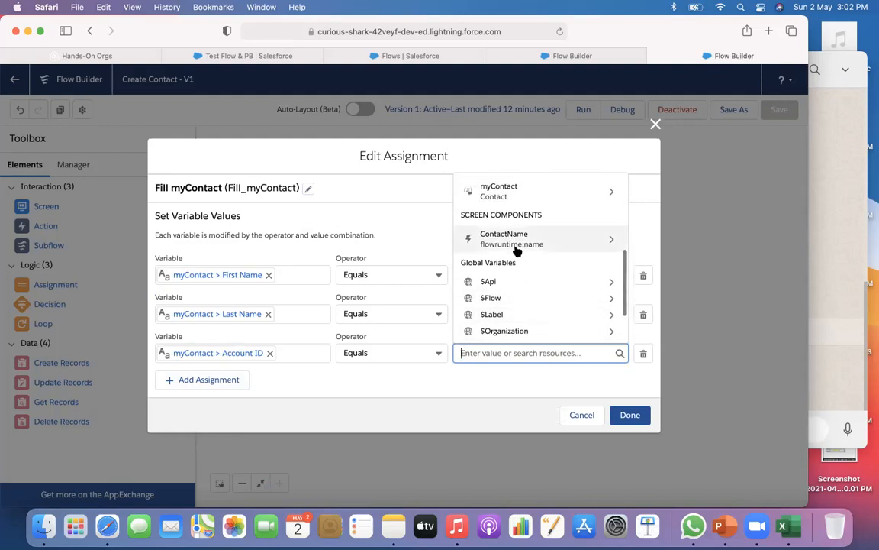
{"action": "scroll", "coordinate": [516, 251], "scroll_direction": "up", "scroll_amount": 1}
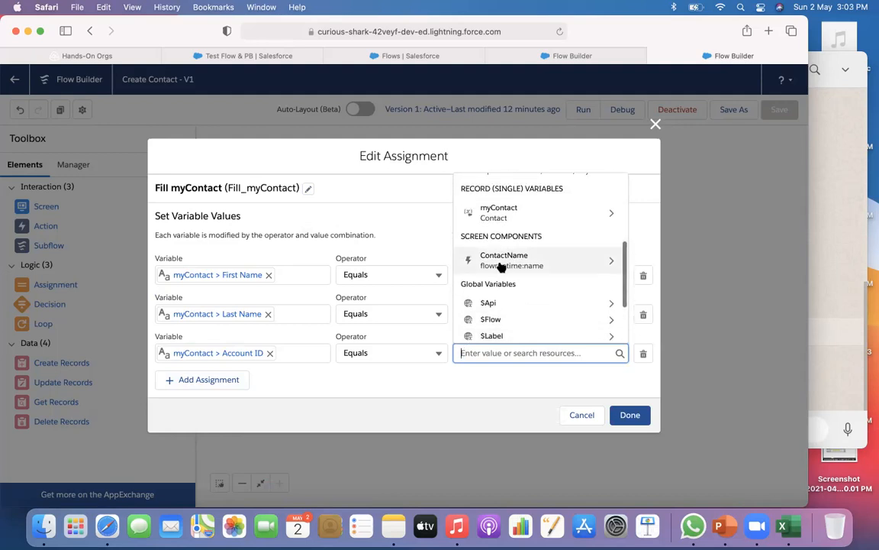
{"action": "scroll", "coordinate": [501, 269], "scroll_direction": "up", "scroll_amount": 4}
{"action": "scroll", "coordinate": [503, 276], "scroll_direction": "up", "scroll_amount": 1}
{"action": "scroll", "coordinate": [503, 275], "scroll_direction": "down", "scroll_amount": 5}
{"action": "scroll", "coordinate": [503, 276], "scroll_direction": "down", "scroll_amount": 3}
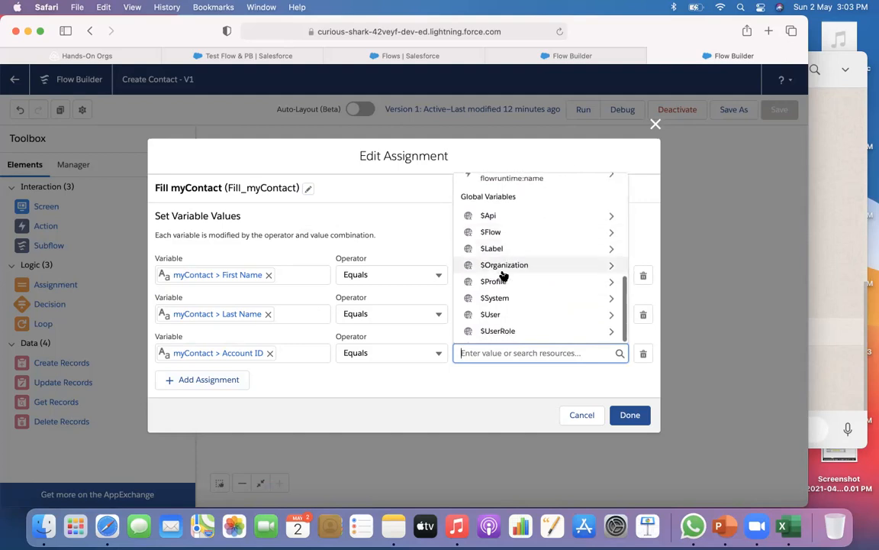
{"action": "left_click", "coordinate": [496, 233]}
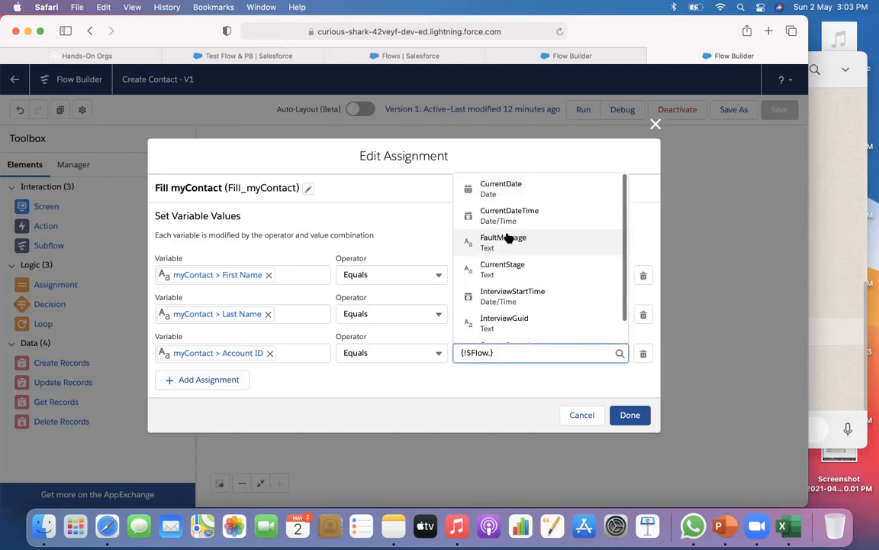
{"action": "type", "text": "C"}
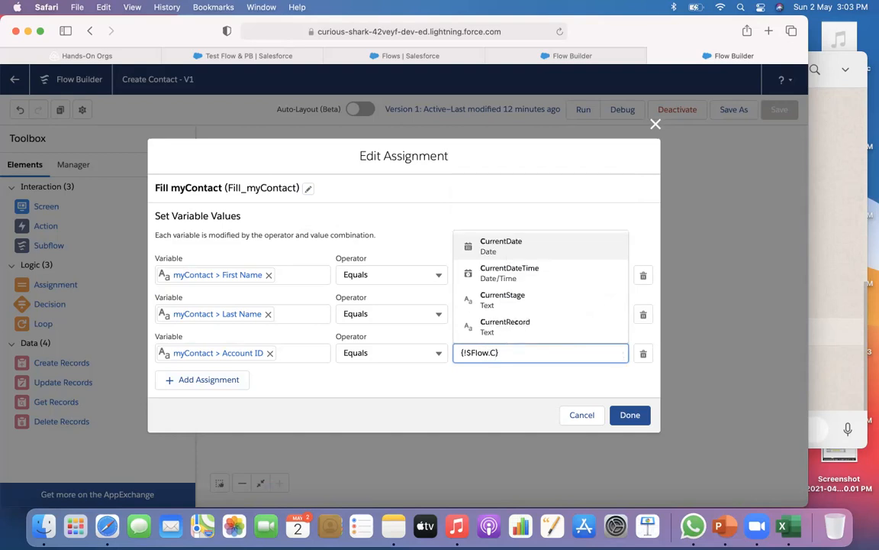
{"action": "left_click", "coordinate": [511, 324]}
{"action": "left_click", "coordinate": [624, 419]}
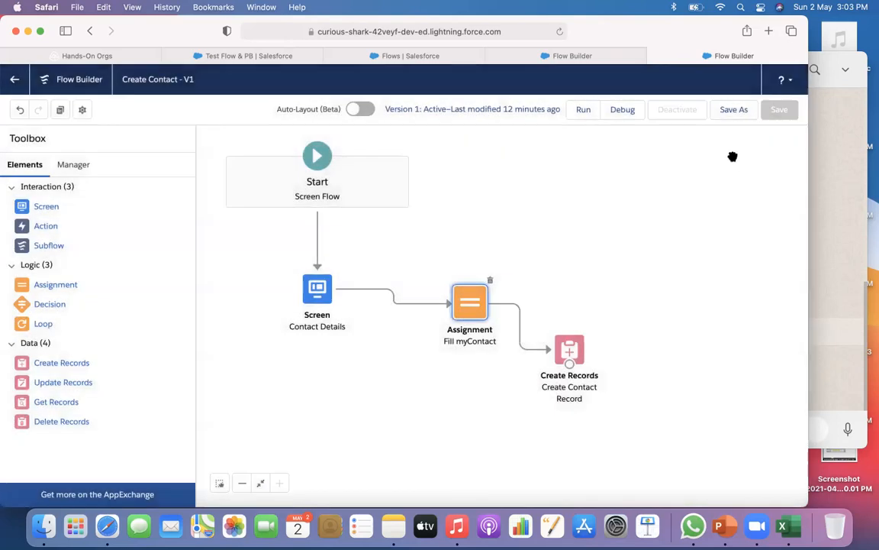
Step: Save the Create Contact flow as a new version and activate that version
{"action": "left_click", "coordinate": [730, 111]}
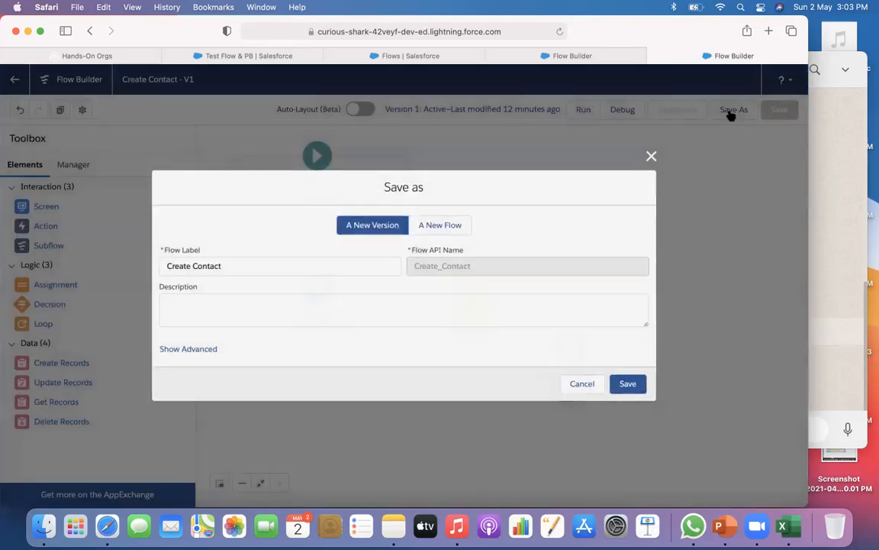
{"action": "left_click", "coordinate": [631, 386]}
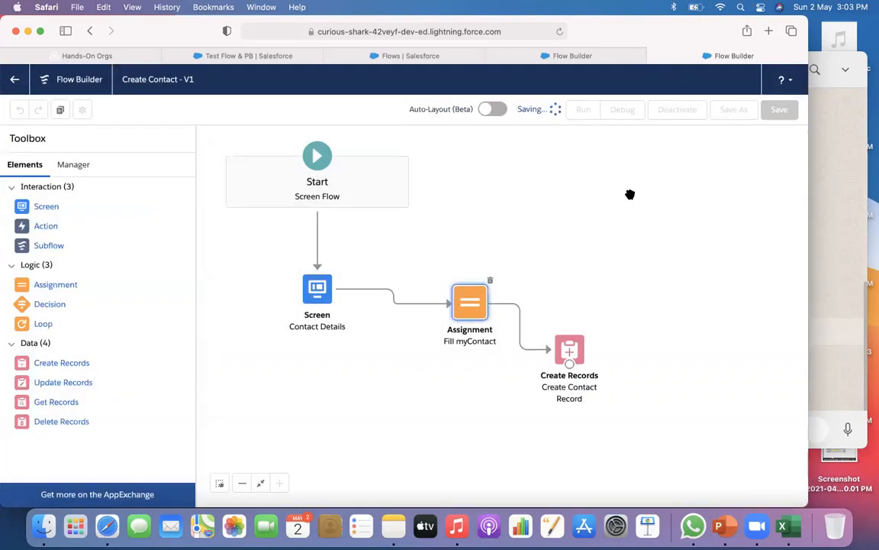
{"action": "left_click", "coordinate": [679, 115]}
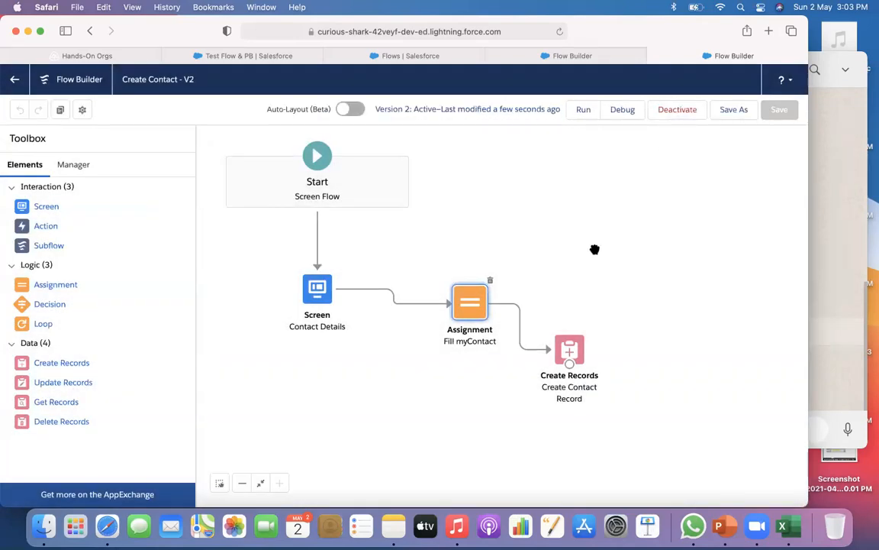
Step: Return to the Test Flow & PB account record, reload it and launch its Flow Contact action
{"action": "left_click", "coordinate": [544, 56]}
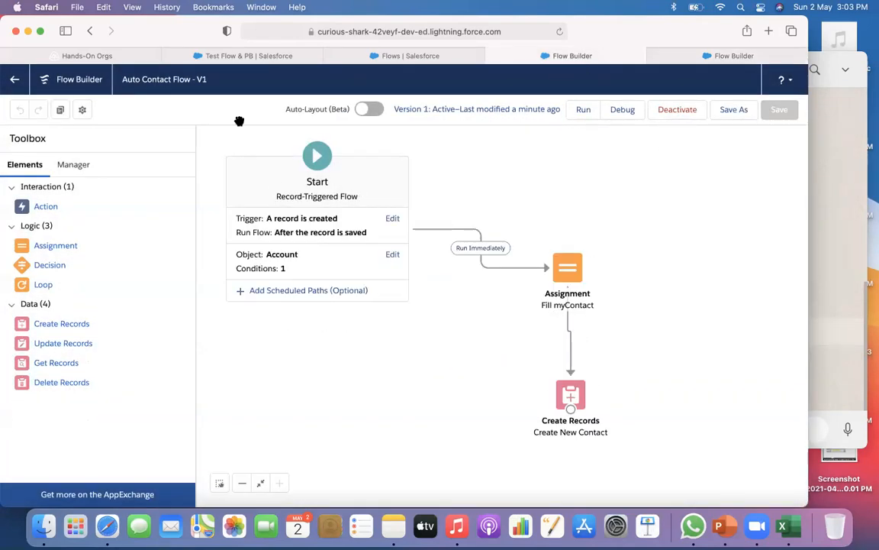
{"action": "left_click", "coordinate": [239, 56]}
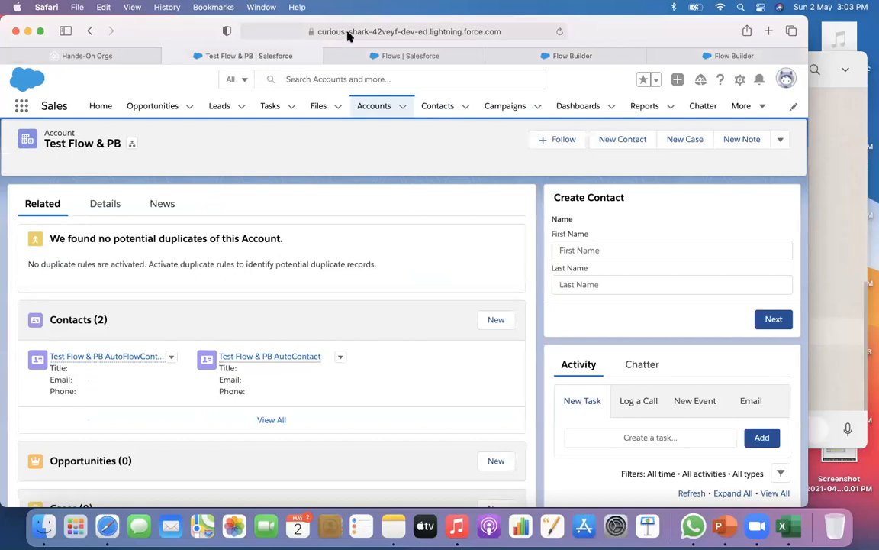
{"action": "left_click", "coordinate": [560, 31]}
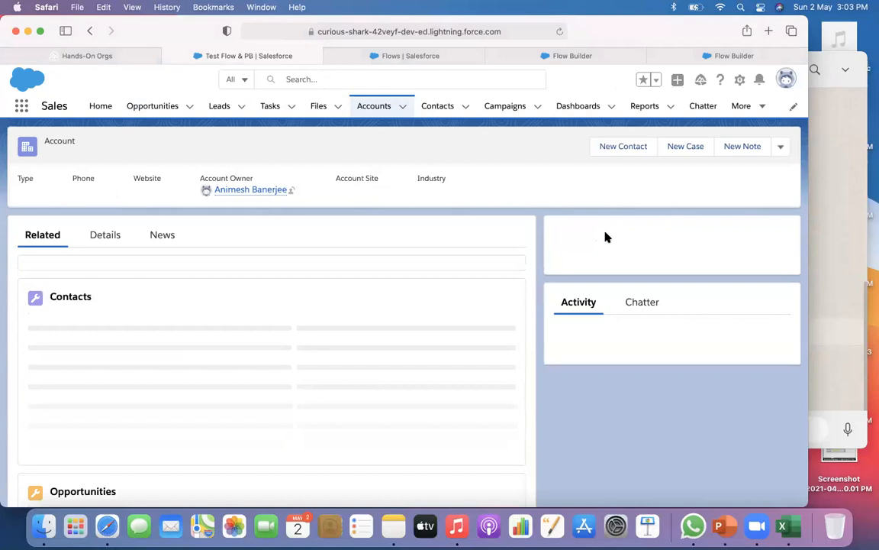
{"action": "left_click", "coordinate": [587, 284]}
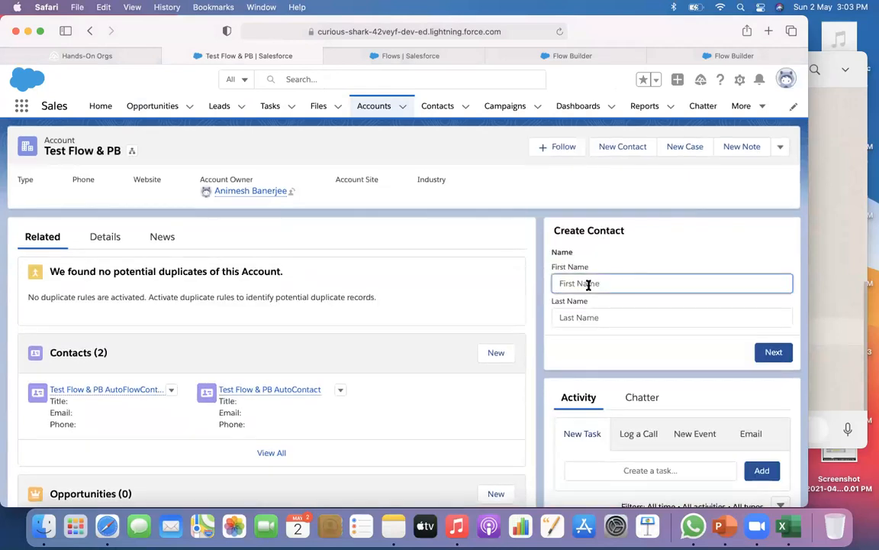
{"action": "left_click", "coordinate": [781, 148]}
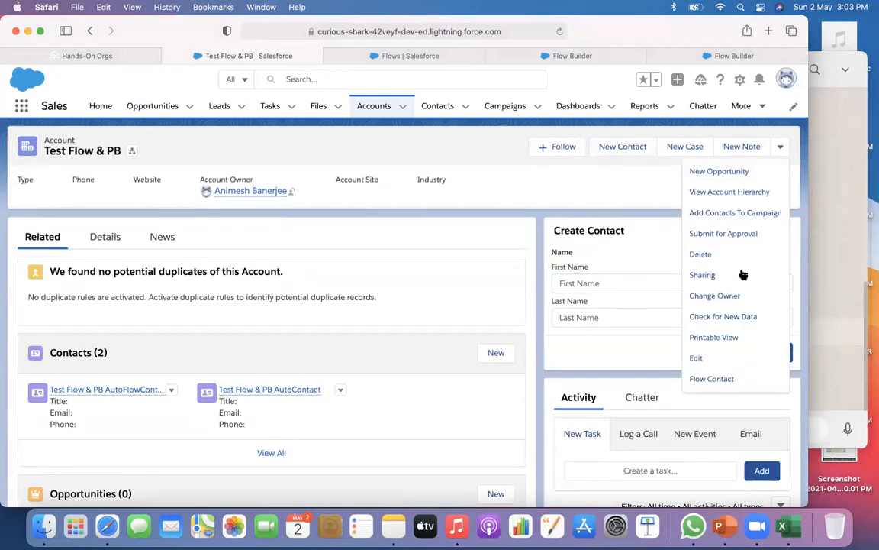
{"action": "left_click", "coordinate": [711, 379]}
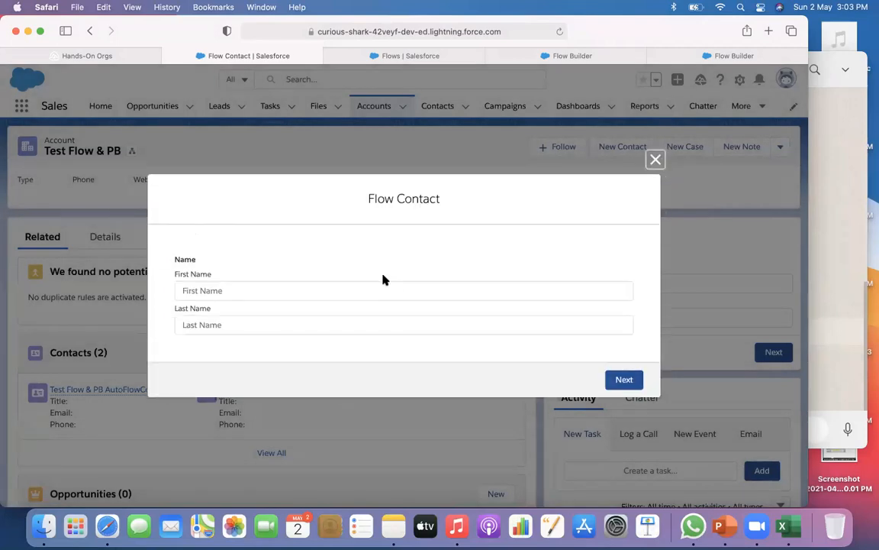
Step: Submit the Flow Contact form with first name "Screen Flow" and last name "Test"
{"action": "left_click", "coordinate": [254, 292]}
{"action": "type", "text": "A"}
{"action": "key", "text": "BackSpace"}
{"action": "type", "text": "Screen Flow"}
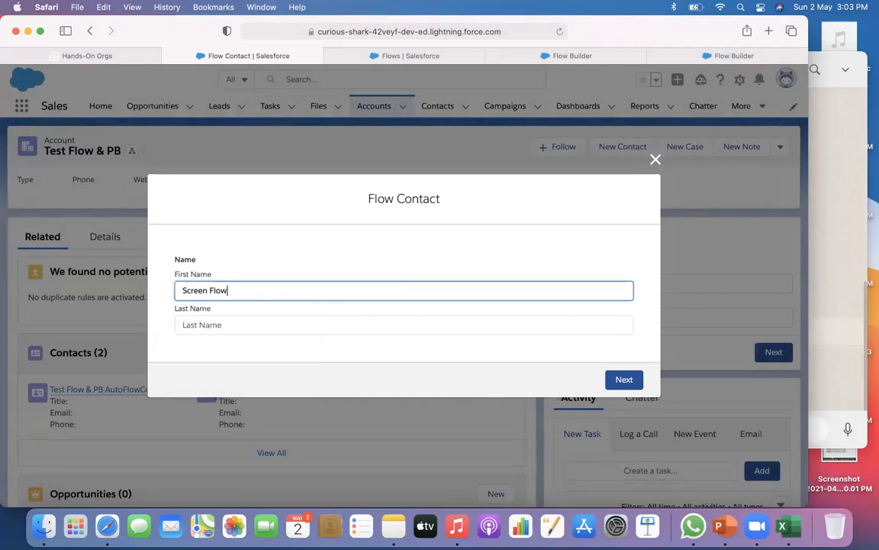
{"action": "left_click", "coordinate": [234, 325]}
{"action": "type", "text": "Test"}
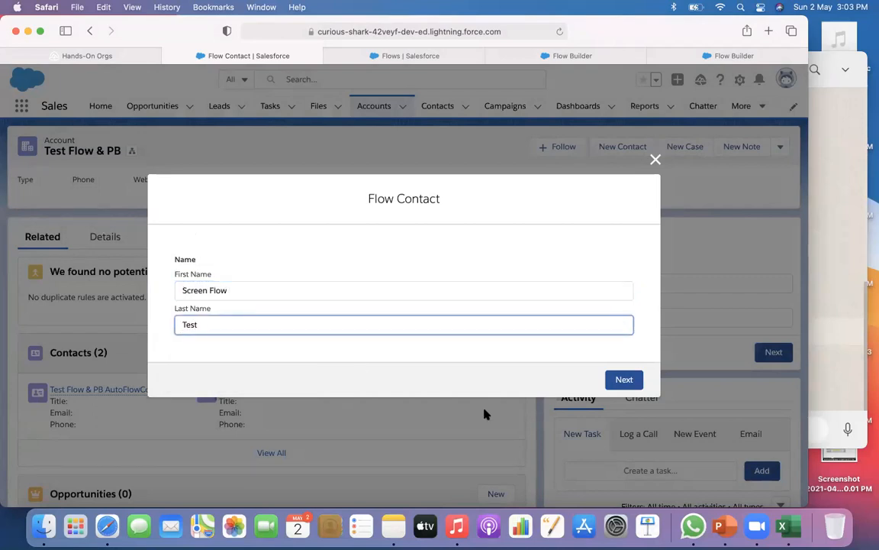
{"action": "left_click", "coordinate": [624, 379]}
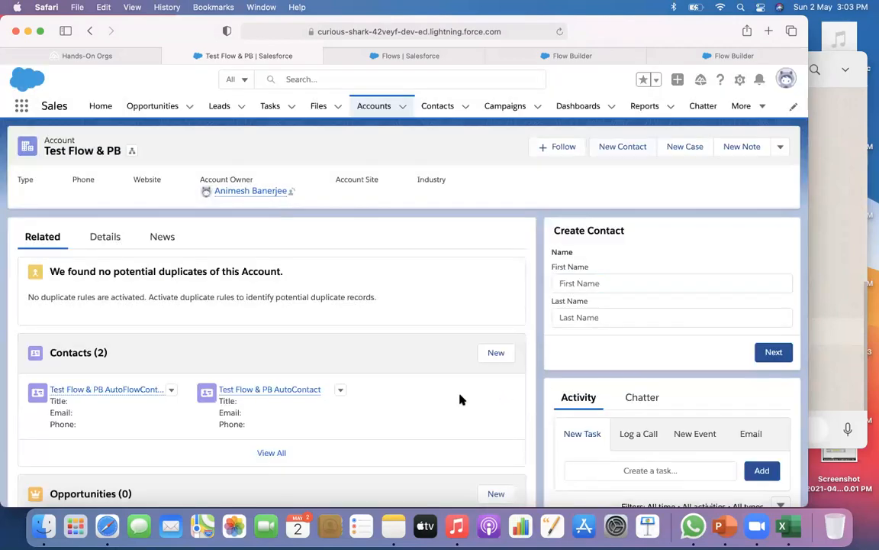
Step: Check the full list of contacts related to Test Flow & PB and return to the account record
{"action": "left_click", "coordinate": [279, 454]}
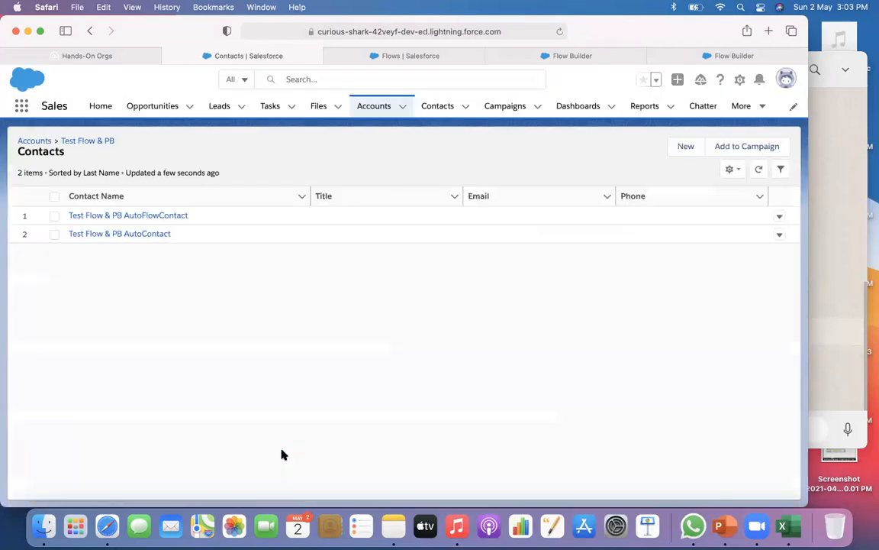
{"action": "left_click", "coordinate": [387, 107]}
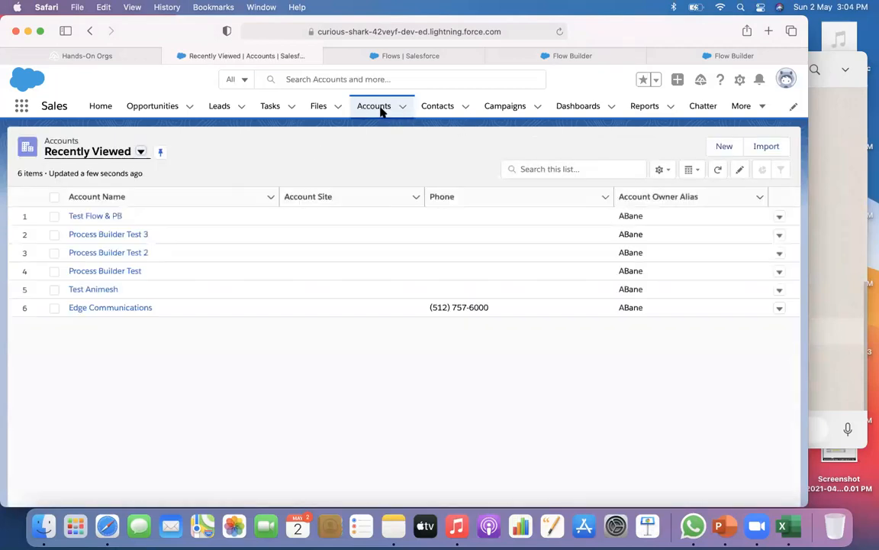
{"action": "left_click", "coordinate": [111, 217]}
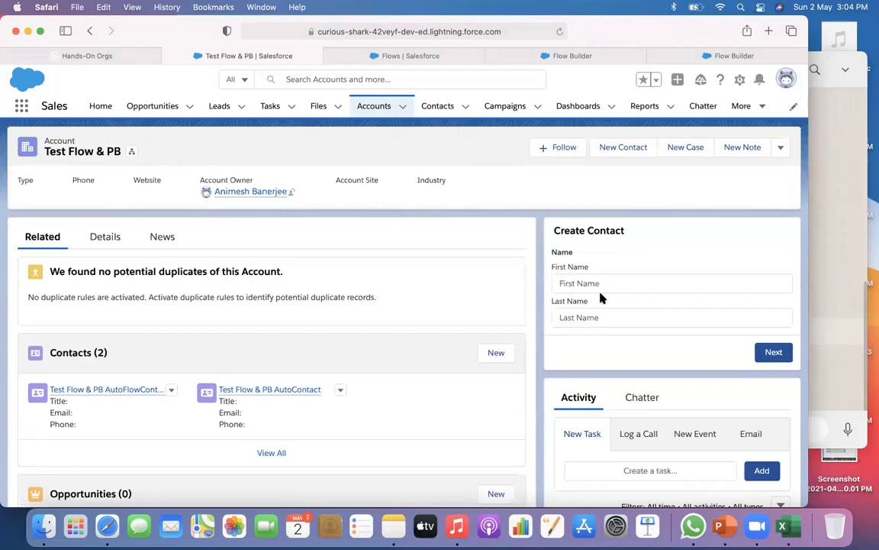
Step: Submit the Create Contact flow embedded on the account page with first name "Screen Flow" and last name "Test"
{"action": "left_click", "coordinate": [651, 285]}
{"action": "type", "text": "A"}
{"action": "key", "text": "BackSpace"}
{"action": "type", "text": "Screen Flow"}
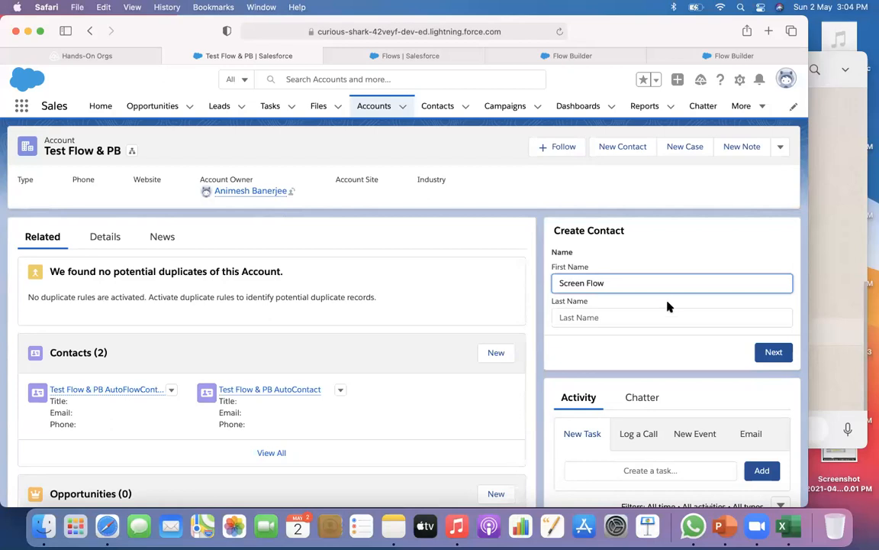
{"action": "left_click", "coordinate": [653, 317]}
{"action": "type", "text": "Test"}
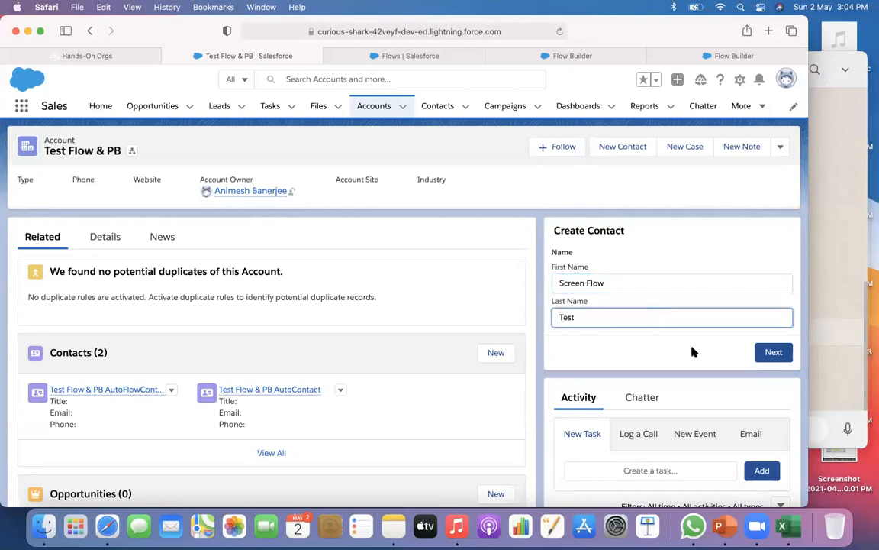
{"action": "left_click", "coordinate": [763, 353]}
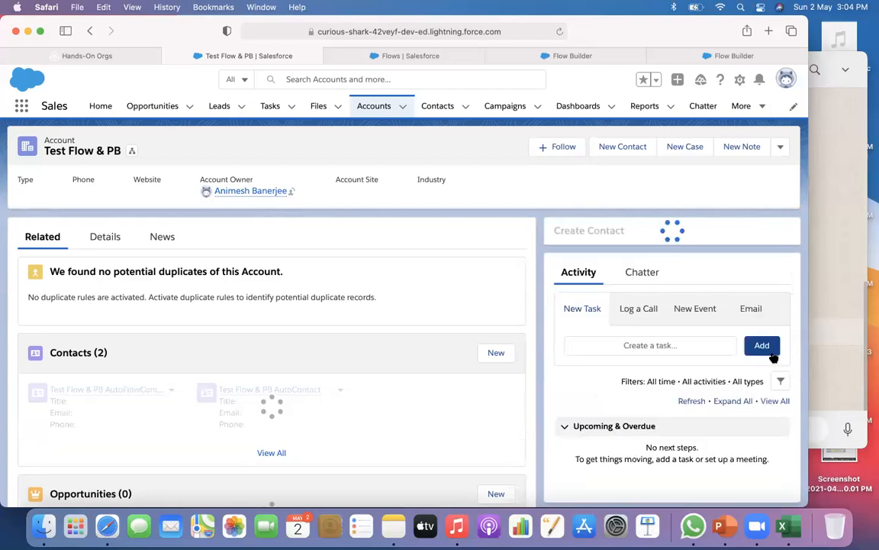
Step: Check the account's full contact list again and compare the Auto Contact Flow and Create Contact flow diagrams
{"action": "left_click", "coordinate": [280, 453]}
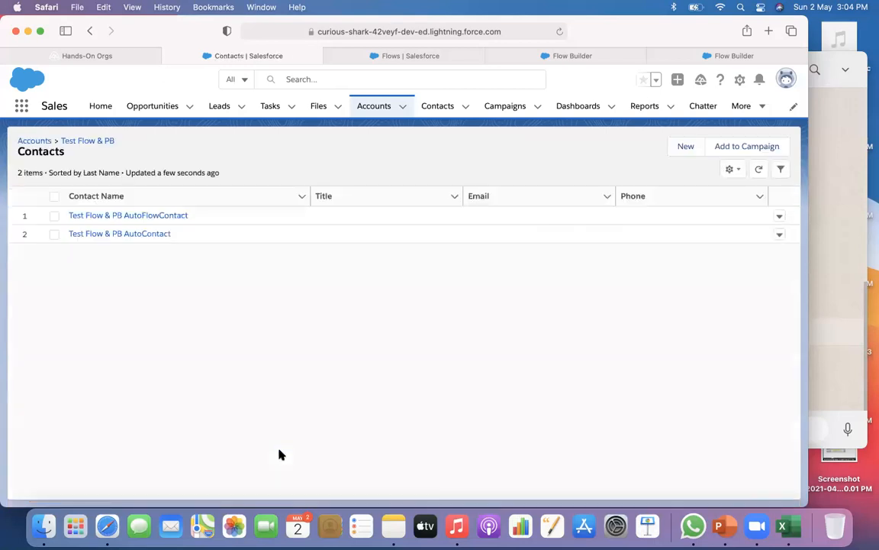
{"action": "left_click", "coordinate": [375, 106]}
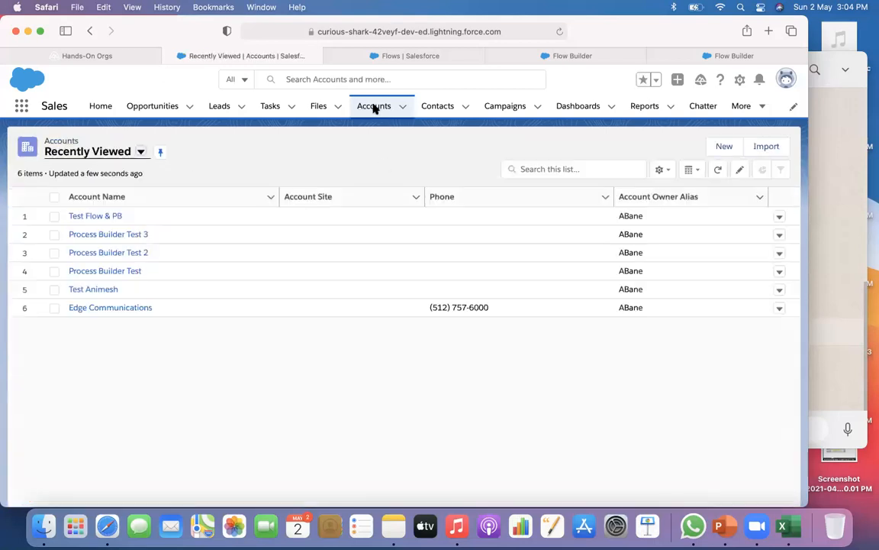
{"action": "left_click", "coordinate": [586, 58]}
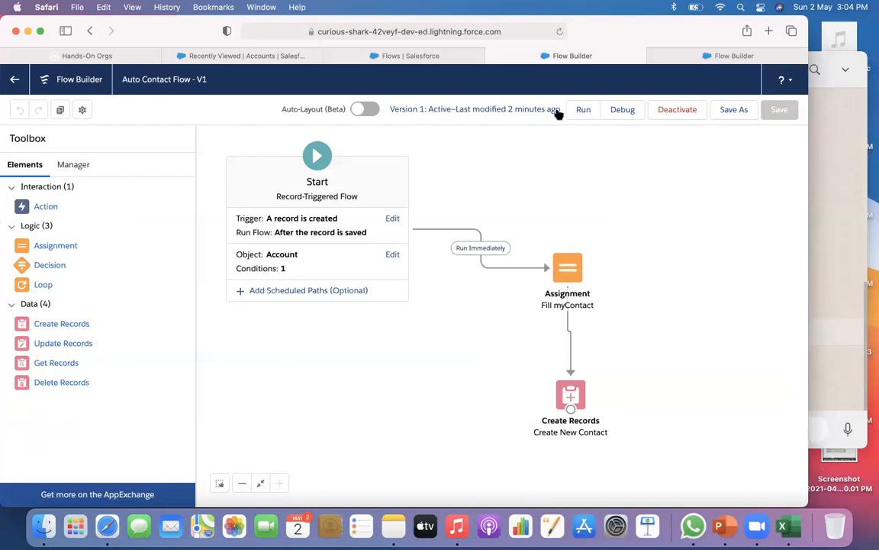
{"action": "left_click", "coordinate": [665, 58]}
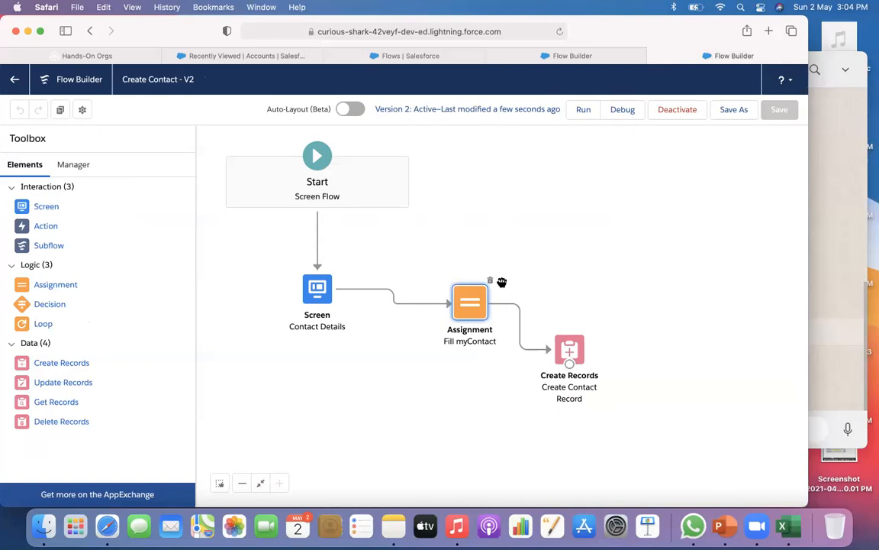
{"action": "left_click", "coordinate": [529, 52]}
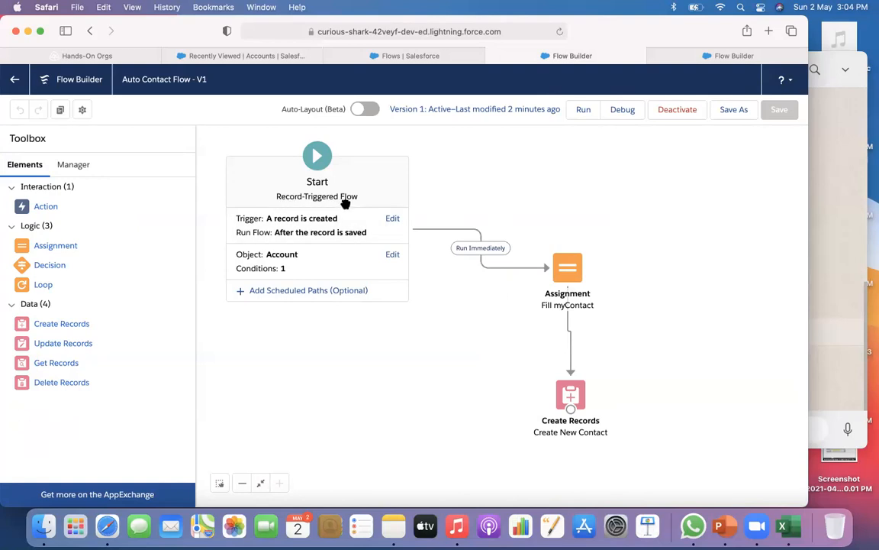
Step: Review the variable values in the Fill myContact assignment of Auto Contact Flow and close it without changes
{"action": "double_click", "coordinate": [573, 269]}
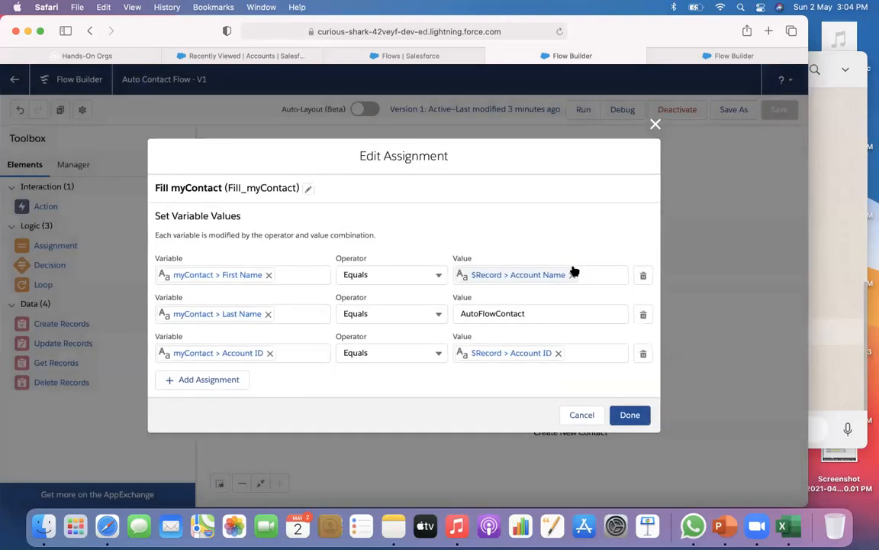
{"action": "left_click", "coordinate": [656, 124]}
{"action": "left_click", "coordinate": [252, 56]}
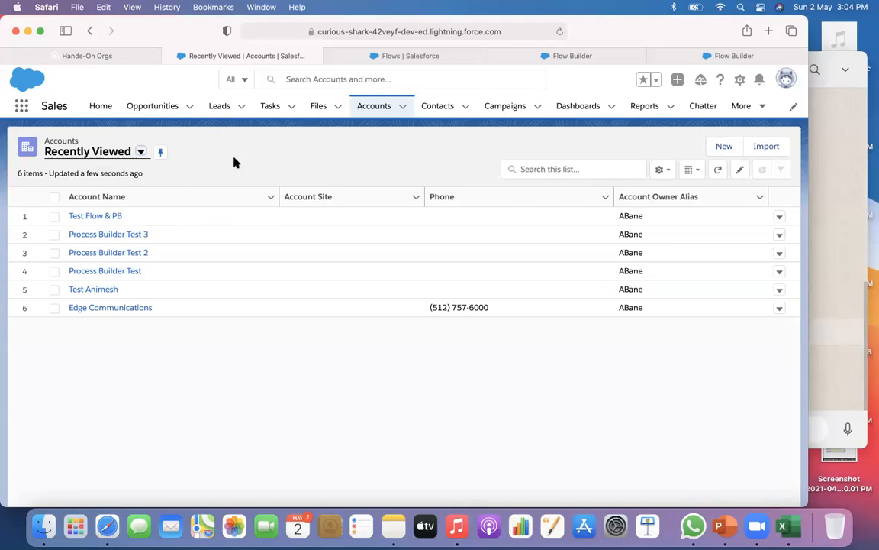
{"action": "left_click", "coordinate": [597, 60]}
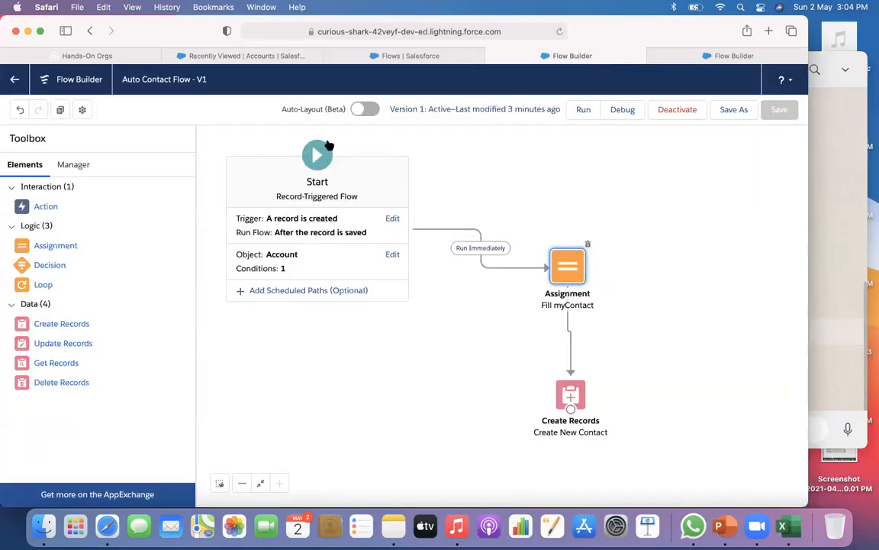
{"action": "left_click", "coordinate": [206, 57]}
{"action": "left_click", "coordinate": [116, 60]}
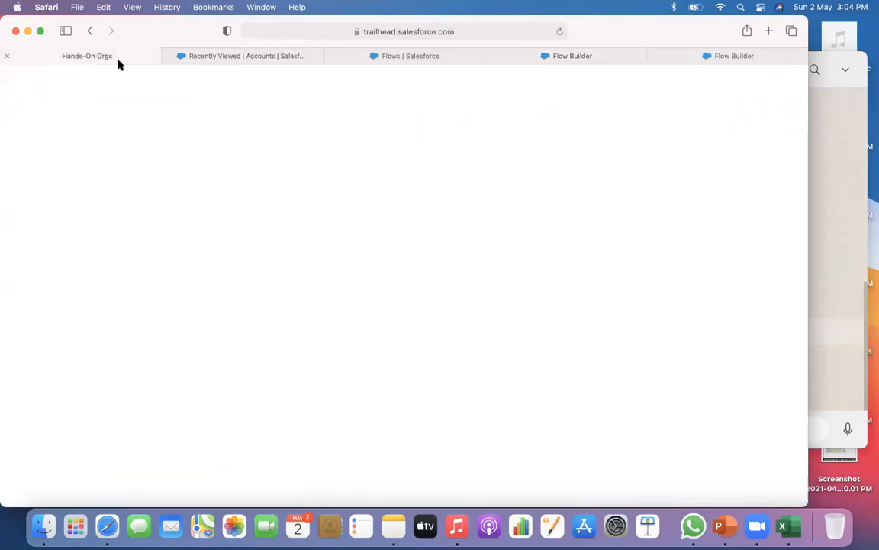
Step: Close both Flow Builder pages and the Flows setup page, dismissing the open-page prompt
{"action": "left_click", "coordinate": [610, 56]}
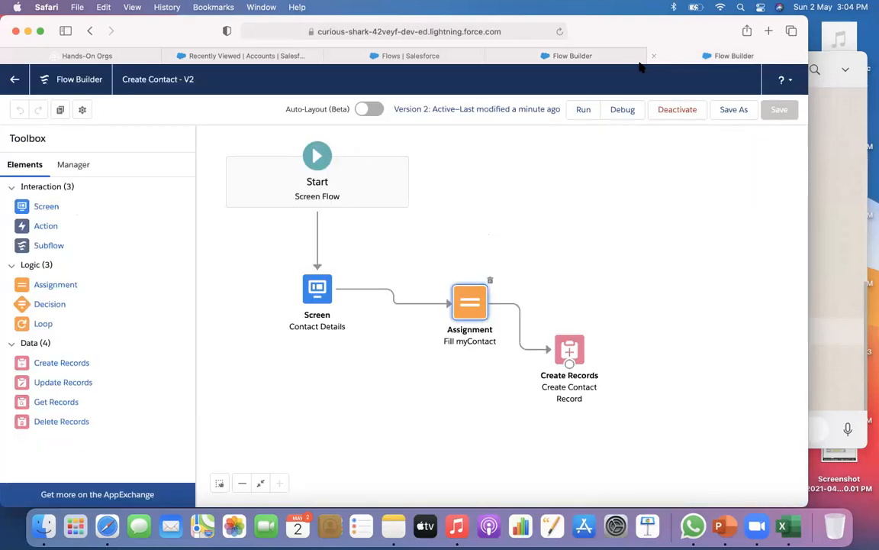
{"action": "left_click", "coordinate": [651, 56]}
{"action": "left_click", "coordinate": [617, 55]}
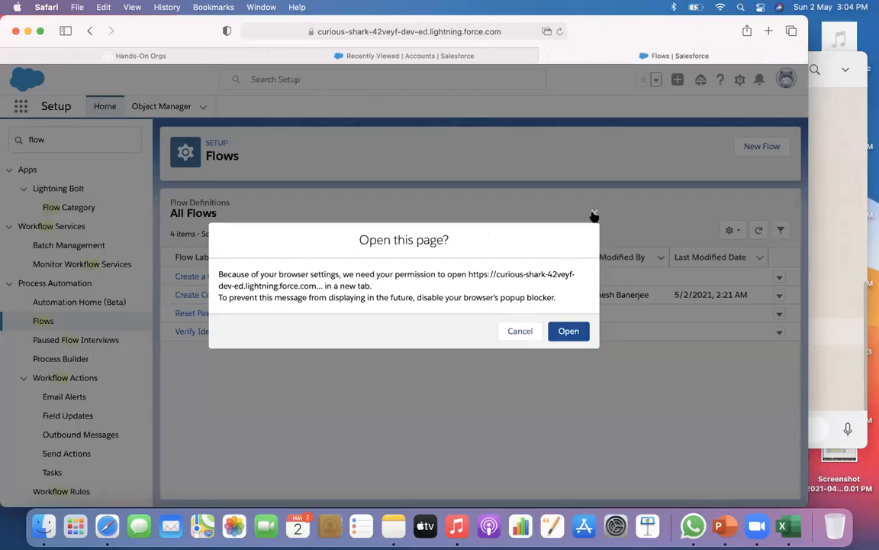
{"action": "left_click", "coordinate": [594, 213]}
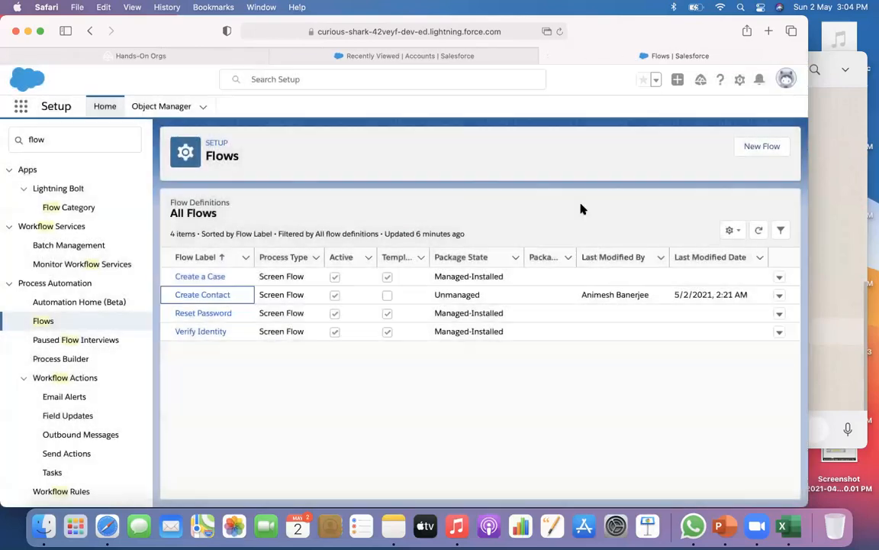
{"action": "left_click", "coordinate": [547, 56]}
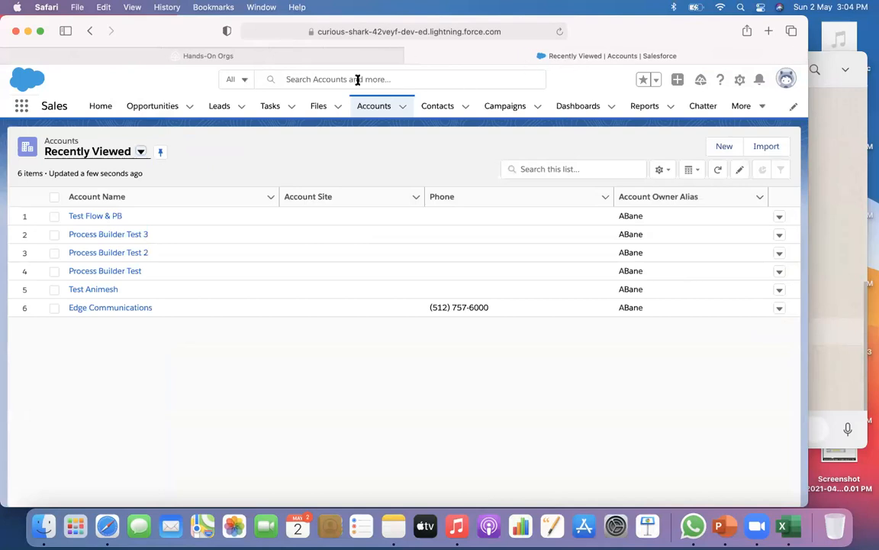
{"action": "left_click", "coordinate": [266, 58]}
{"action": "mouse_move", "coordinate": [264, 118]}
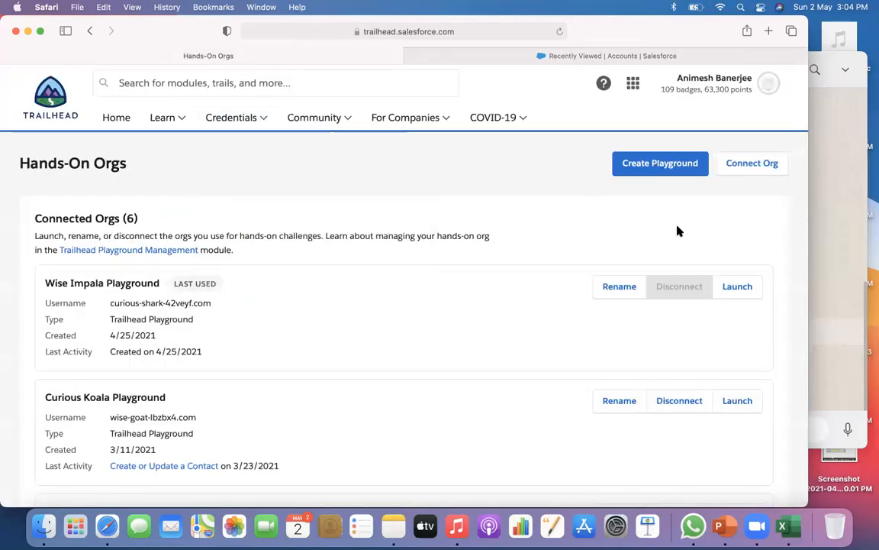
Step: Open Setup from the Accounts list and look through its categories
{"action": "left_click", "coordinate": [608, 55]}
{"action": "left_click", "coordinate": [740, 80]}
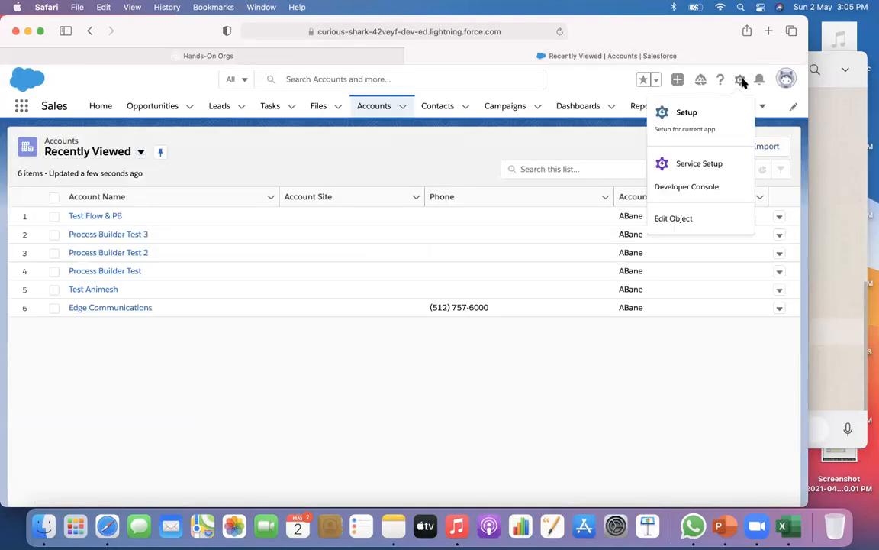
{"action": "left_click", "coordinate": [686, 113]}
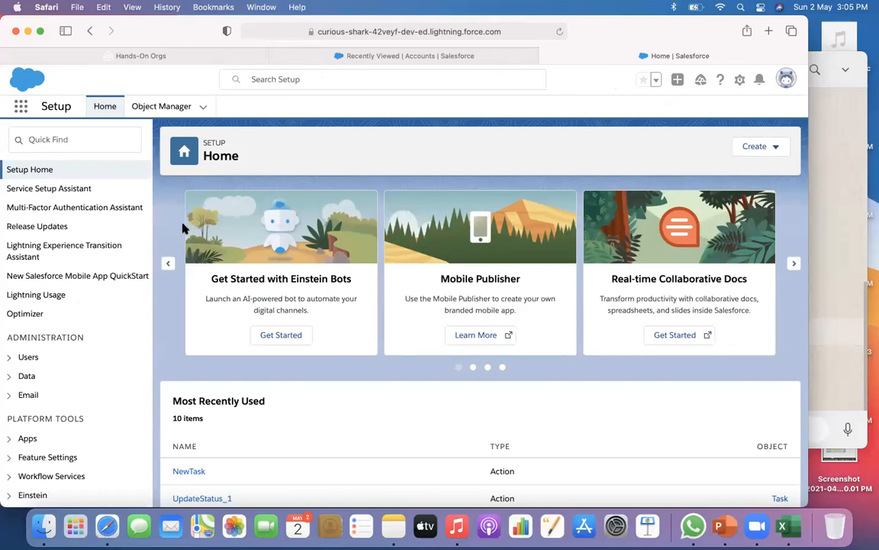
{"action": "scroll", "coordinate": [103, 298], "scroll_direction": "down", "scroll_amount": 5}
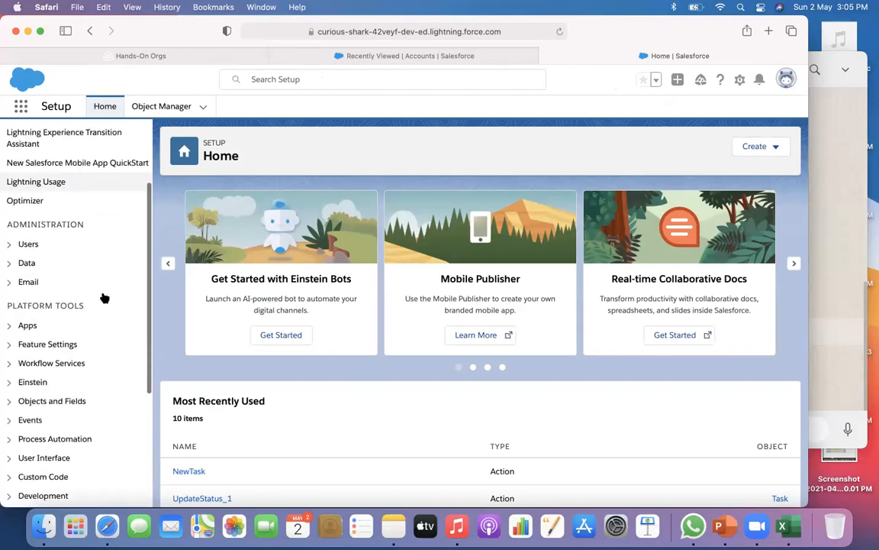
{"action": "scroll", "coordinate": [105, 298], "scroll_direction": "up", "scroll_amount": 5}
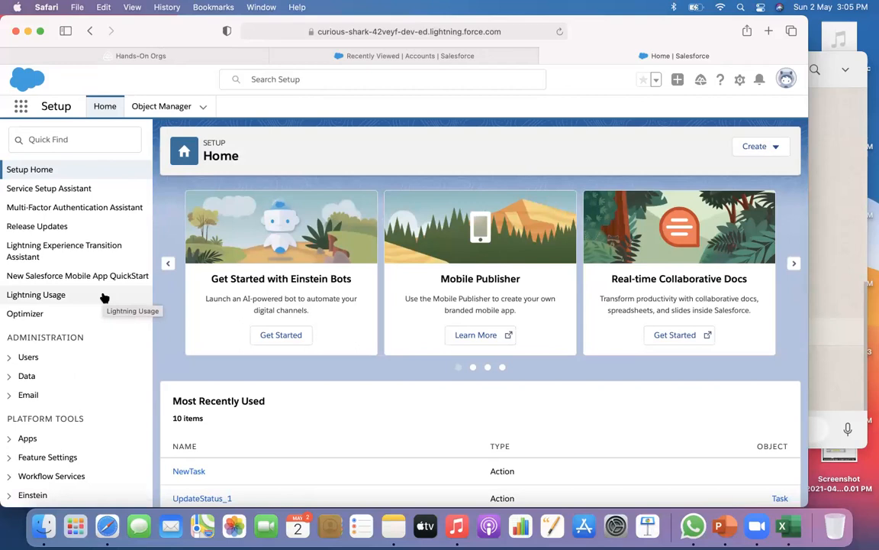
Step: Search Setup for "auto" and open the Flows page under Process Automation
{"action": "left_click", "coordinate": [57, 139]}
{"action": "type", "text": "auu"}
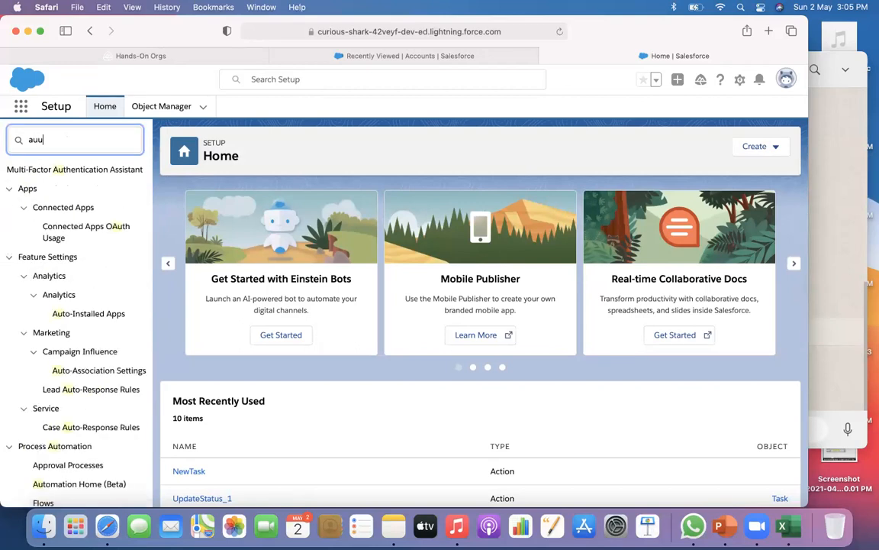
{"action": "key", "text": "BackSpace"}
{"action": "type", "text": "to"}
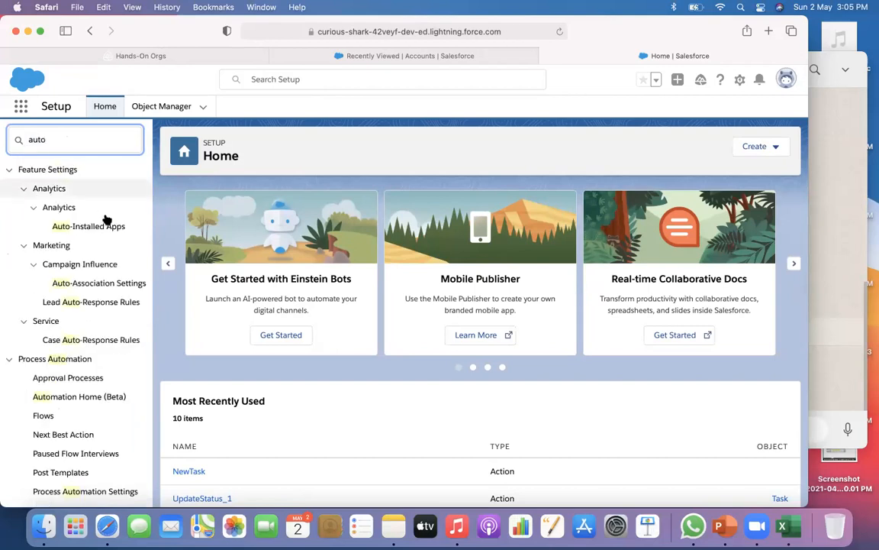
{"action": "left_click", "coordinate": [44, 417]}
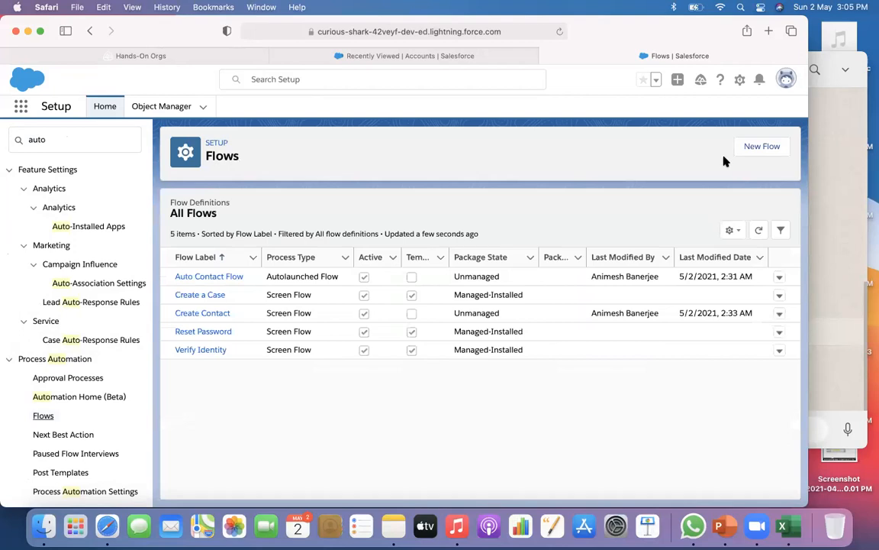
Step: Examine the flow types offered for a new flow and close the builder without creating one
{"action": "left_click", "coordinate": [759, 145]}
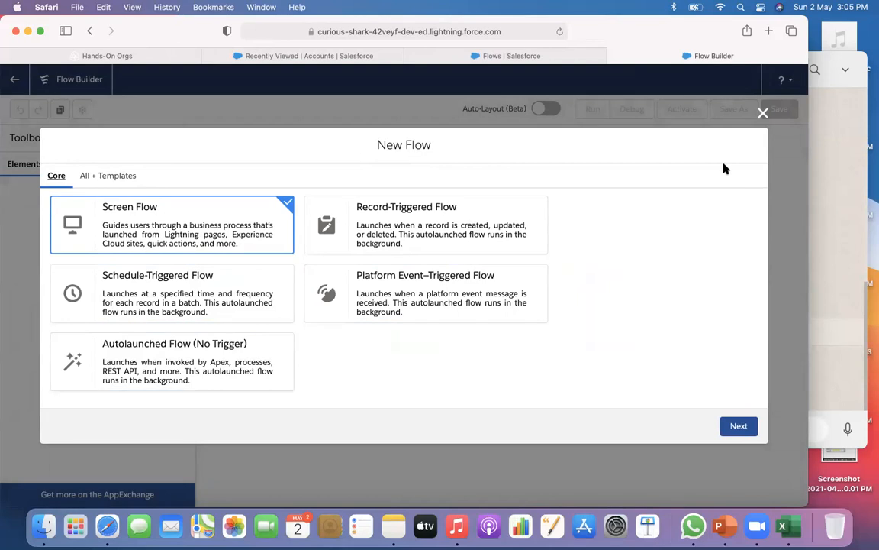
{"action": "left_click", "coordinate": [763, 114]}
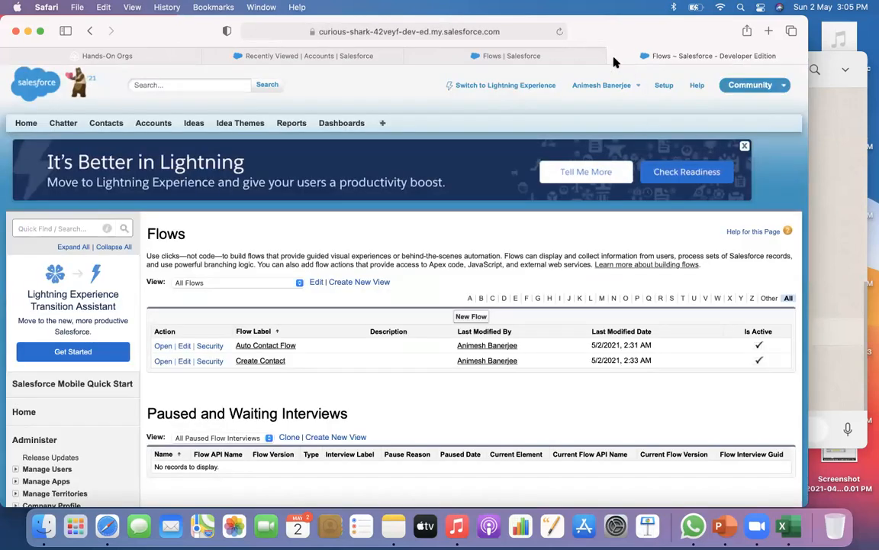
{"action": "left_click", "coordinate": [617, 56]}
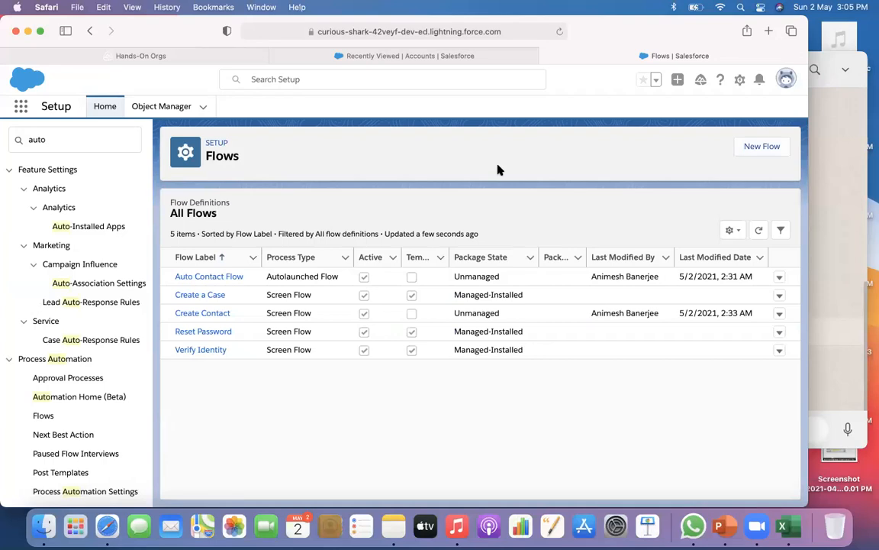
Step: Search Setup for "process auto" and open the Approval Processes page
{"action": "left_click", "coordinate": [51, 141]}
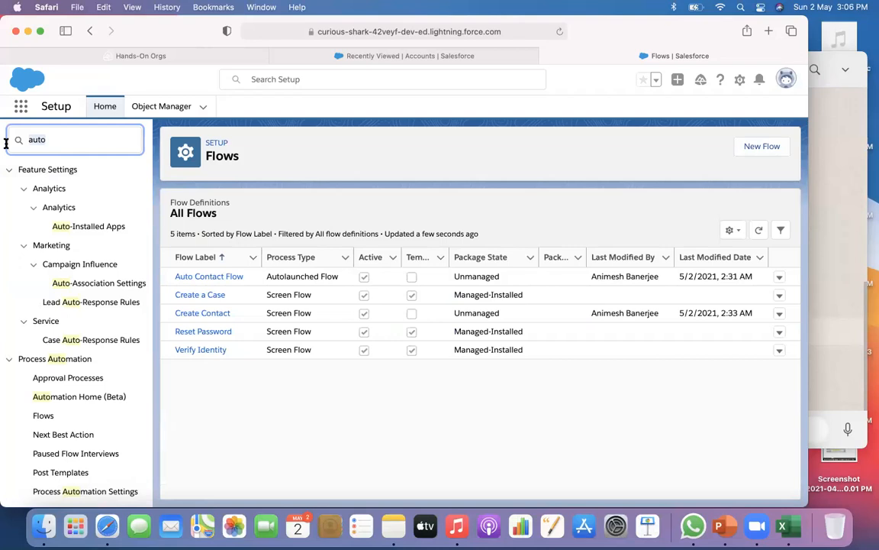
{"action": "key", "text": "BackSpace"}
{"action": "key", "text": "BackSpace"}
{"action": "key", "text": "BackSpace"}
{"action": "key", "text": "BackSpace"}
{"action": "type", "text": "app"}
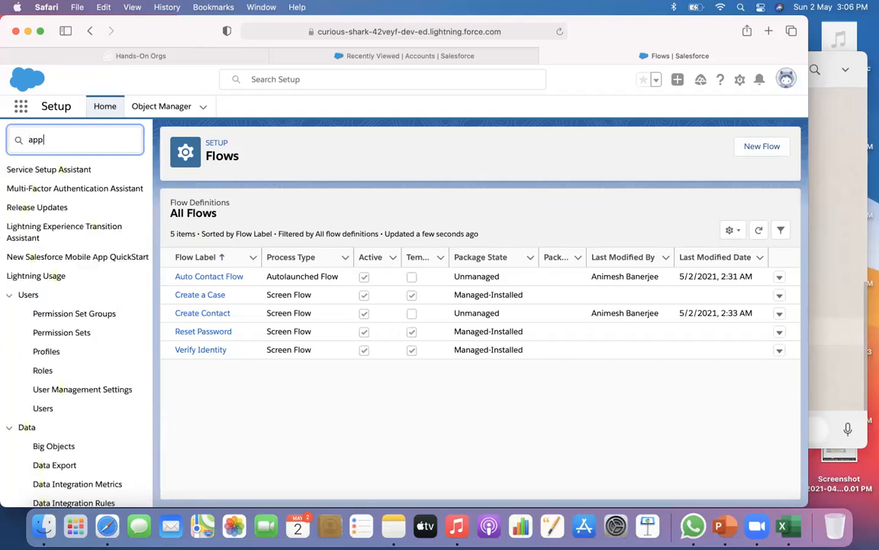
{"action": "key", "text": "BackSpace"}
{"action": "key", "text": "BackSpace"}
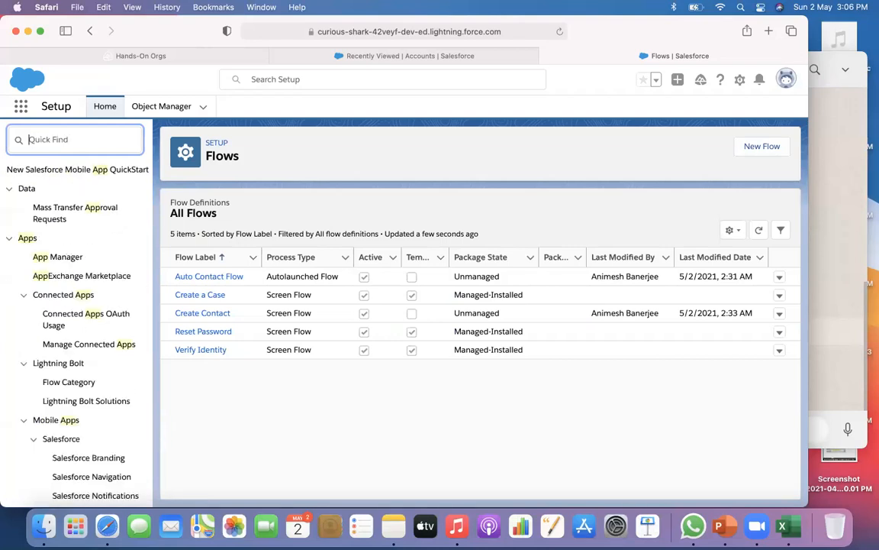
{"action": "type", "text": "process"}
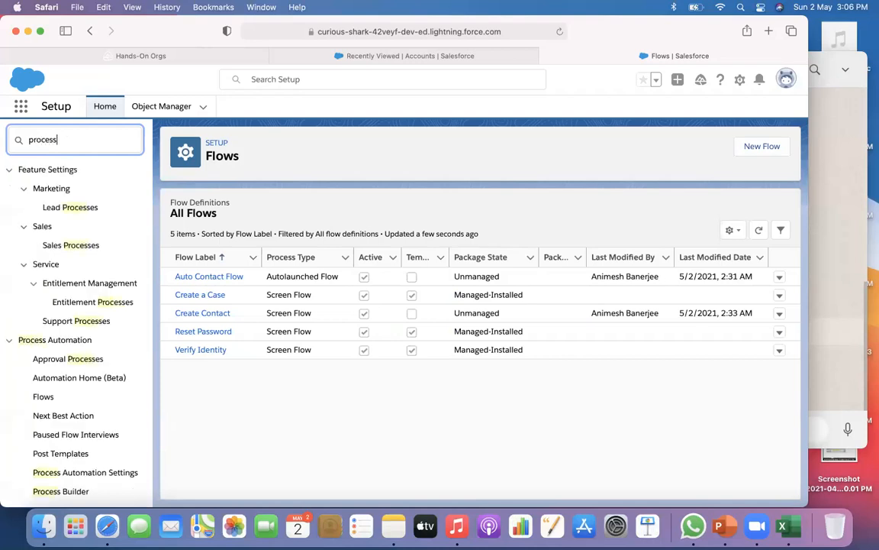
{"action": "type", "text": " auto"}
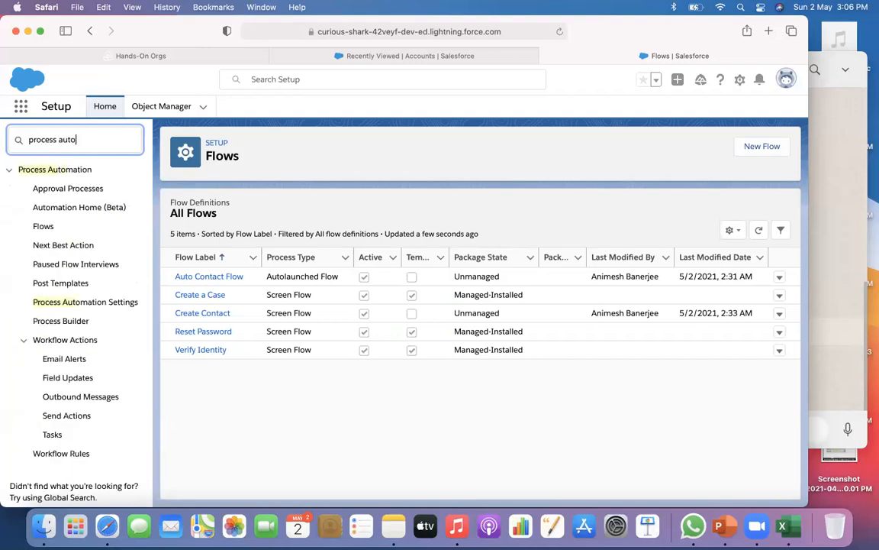
{"action": "left_click", "coordinate": [67, 189]}
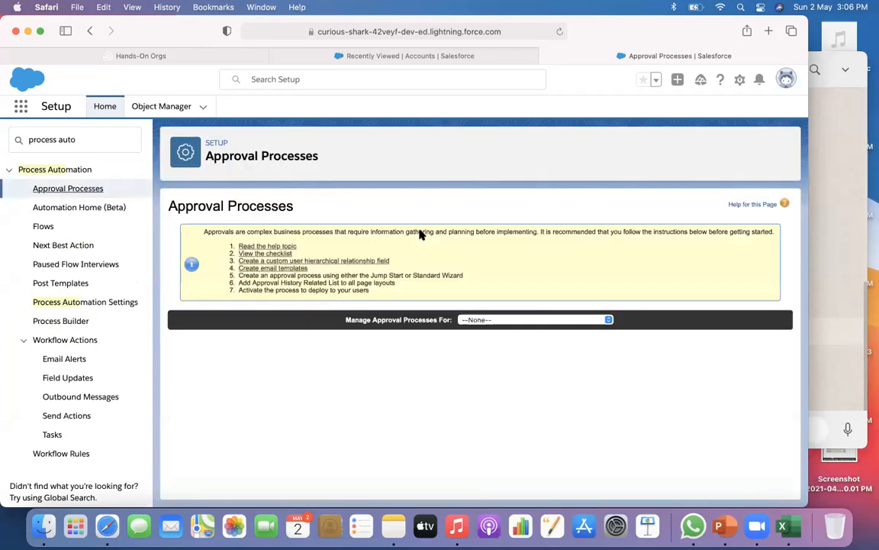
Step: Try to submit the Test Flow & PB account for approval with the comment "Test"
{"action": "left_click", "coordinate": [347, 53]}
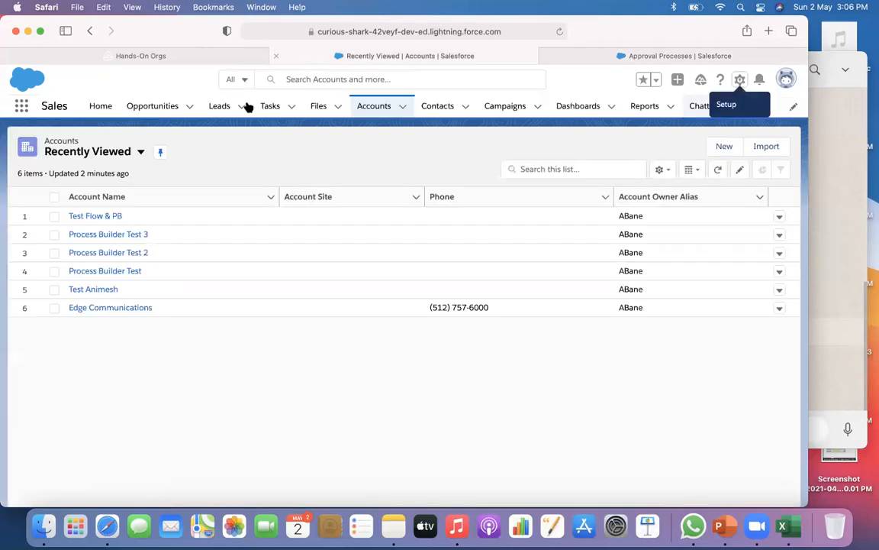
{"action": "left_click", "coordinate": [108, 217]}
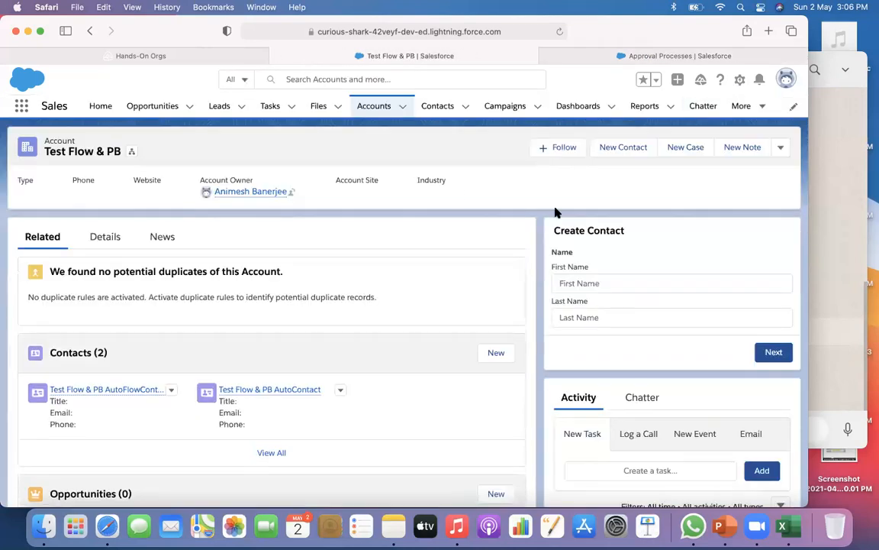
{"action": "left_click", "coordinate": [778, 148]}
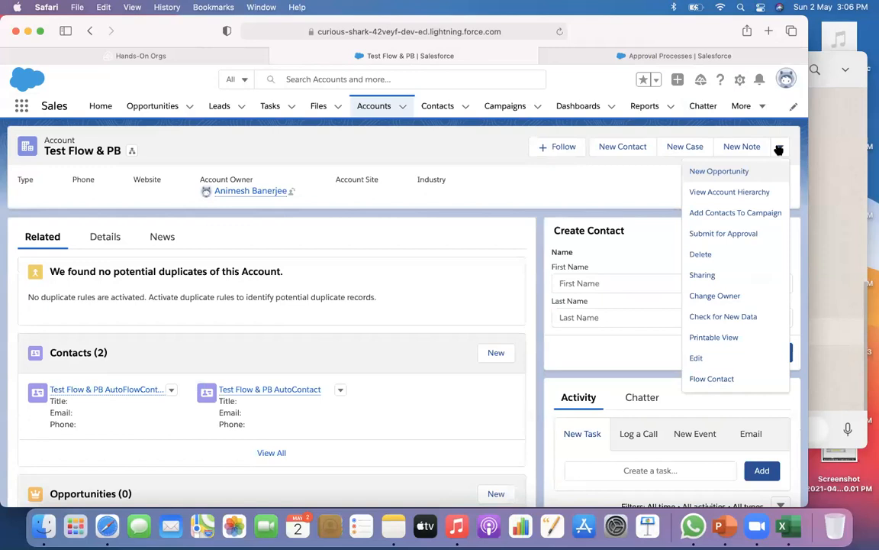
{"action": "left_click", "coordinate": [720, 236]}
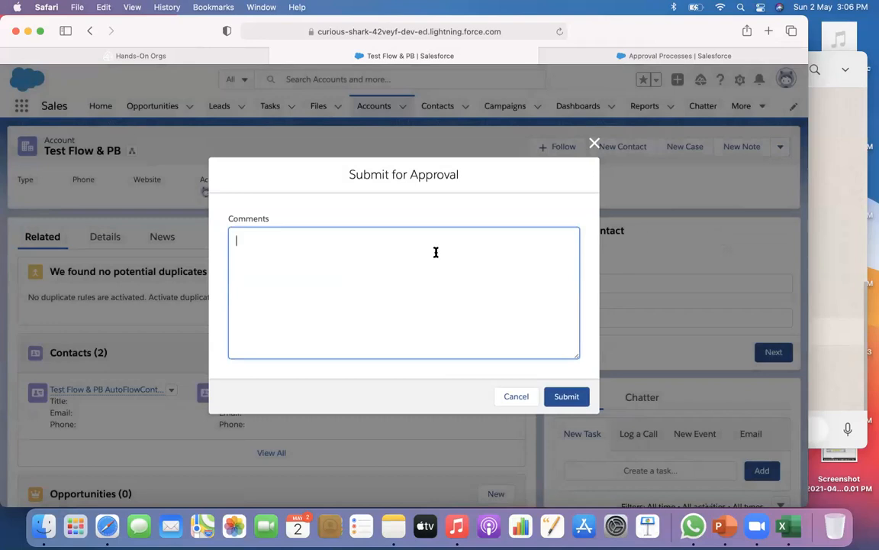
{"action": "type", "text": "Test"}
{"action": "left_click", "coordinate": [567, 395]}
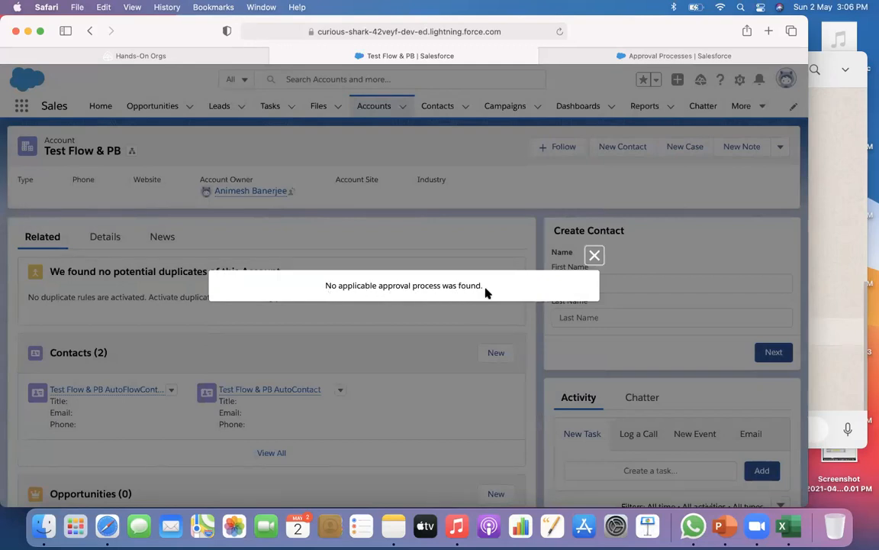
{"action": "left_click", "coordinate": [595, 256]}
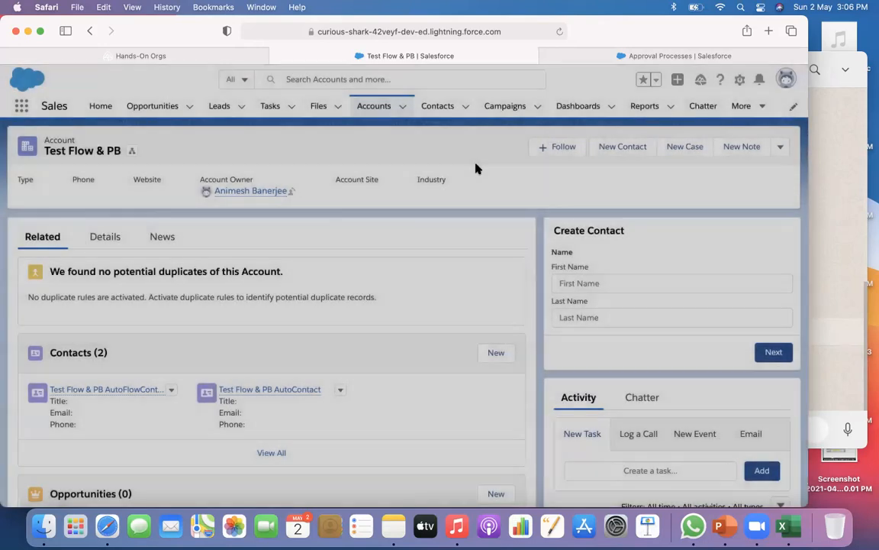
Step: Check which record actions the first Screen Flow Test contact offers and return to the Approval Processes setup page
{"action": "left_click", "coordinate": [440, 108]}
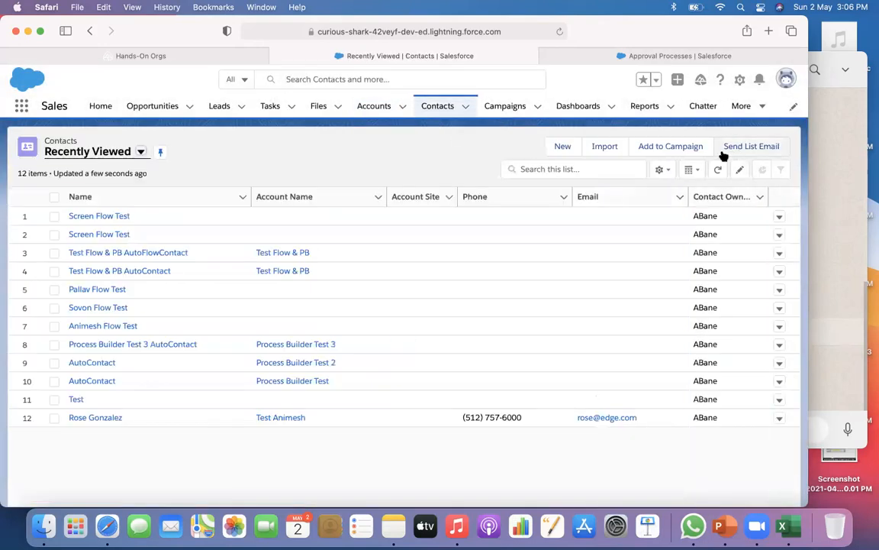
{"action": "left_click", "coordinate": [84, 217]}
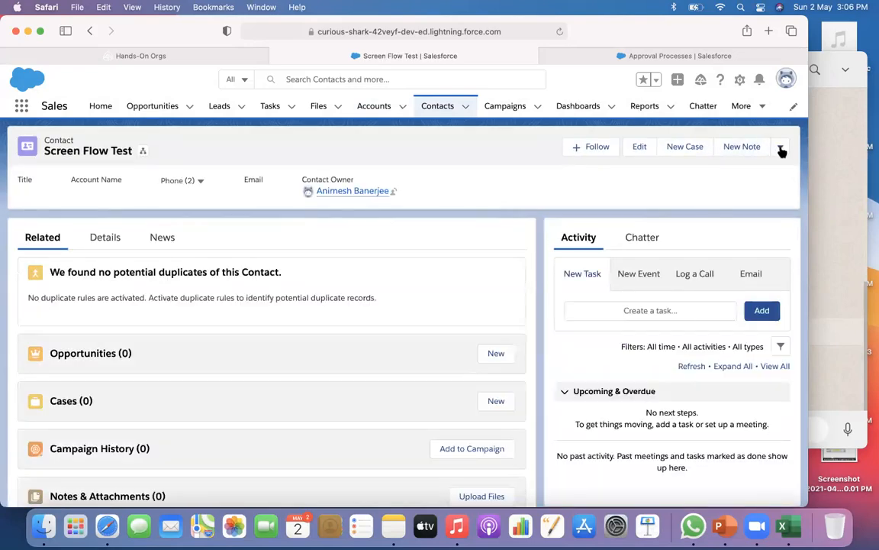
{"action": "left_click", "coordinate": [780, 147]}
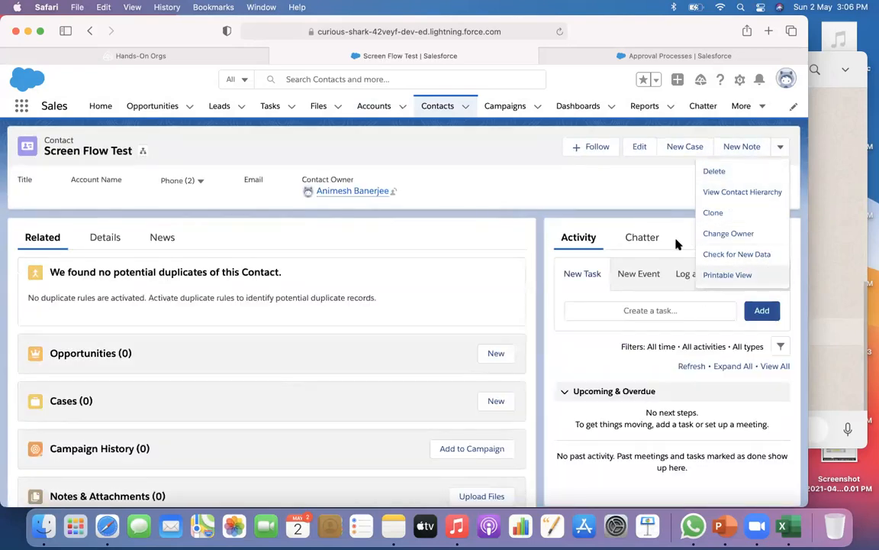
{"action": "left_click", "coordinate": [516, 177]}
{"action": "left_click", "coordinate": [581, 61]}
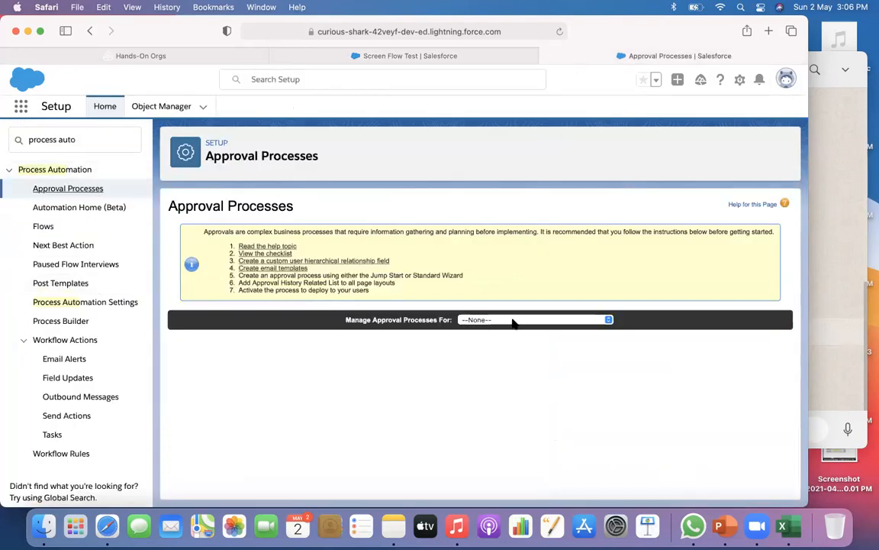
Step: Search Object Manager for "contact" and open the Contact object's page layouts
{"action": "left_click", "coordinate": [158, 111]}
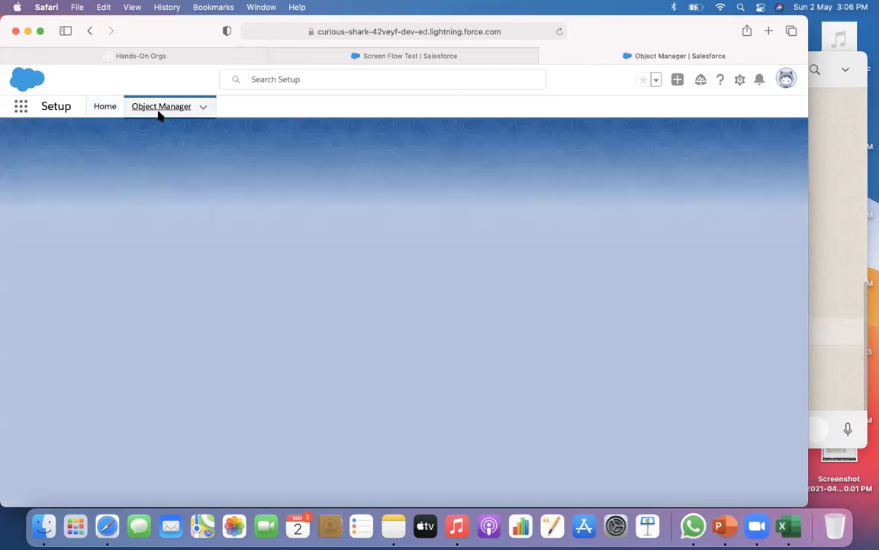
{"action": "left_click", "coordinate": [568, 146]}
{"action": "type", "text": "contact"}
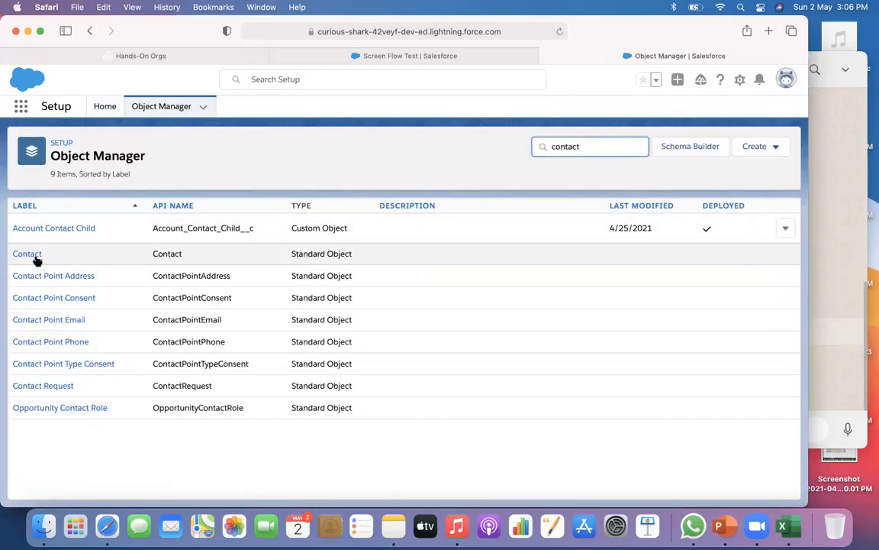
{"action": "left_click", "coordinate": [32, 255]}
{"action": "left_click", "coordinate": [61, 252]}
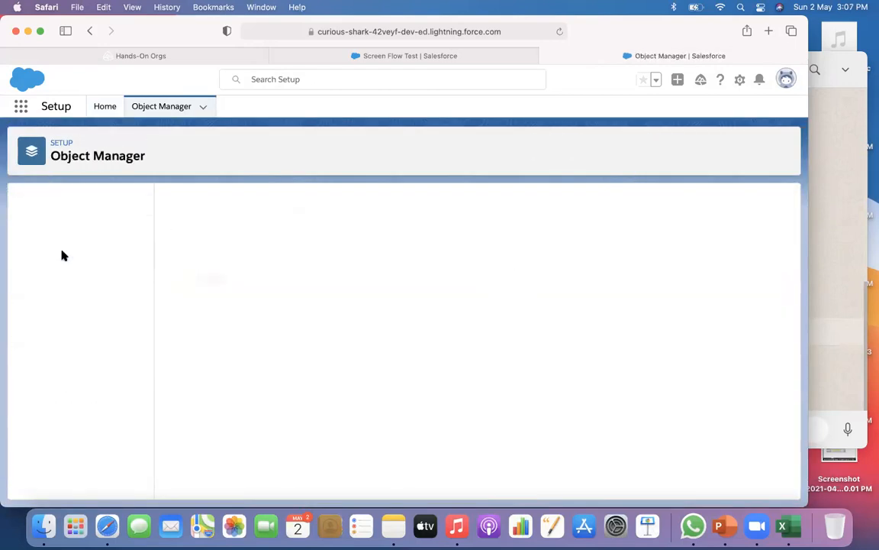
Step: Check the Contact object's buttons, links and actions, and open the Contact Layout page layout for editing
{"action": "left_click", "coordinate": [184, 349]}
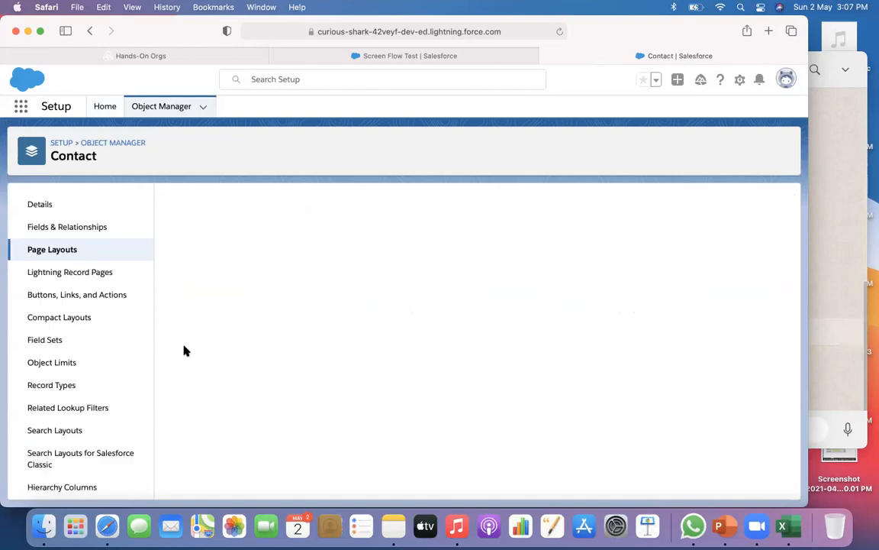
{"action": "left_click", "coordinate": [100, 297]}
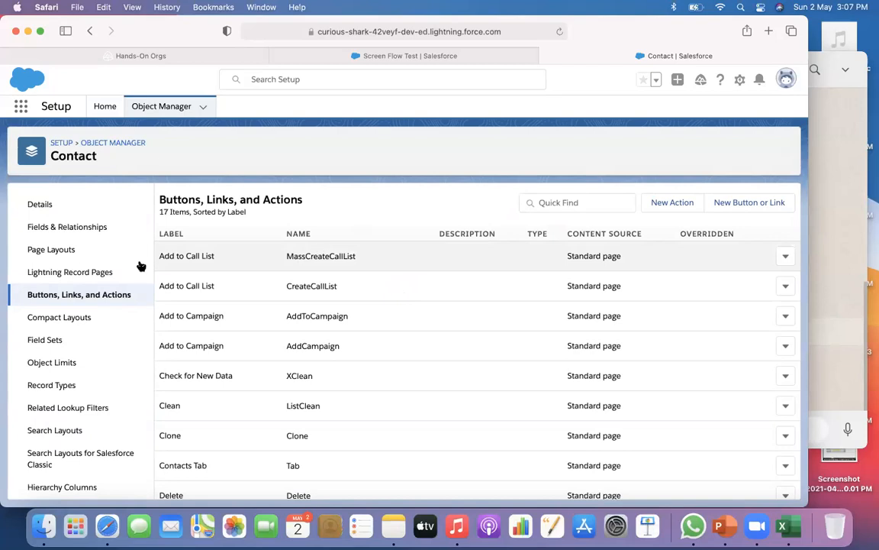
{"action": "left_click", "coordinate": [61, 251]}
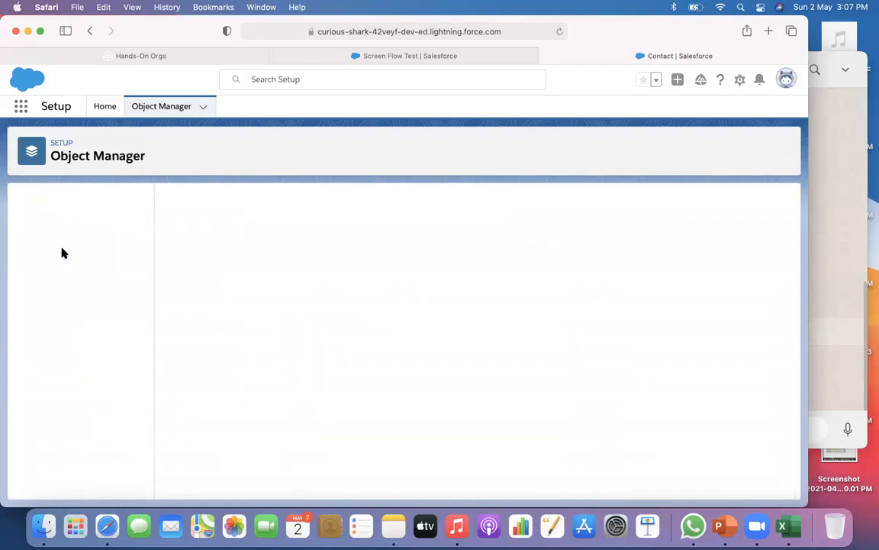
{"action": "left_click", "coordinate": [206, 346]}
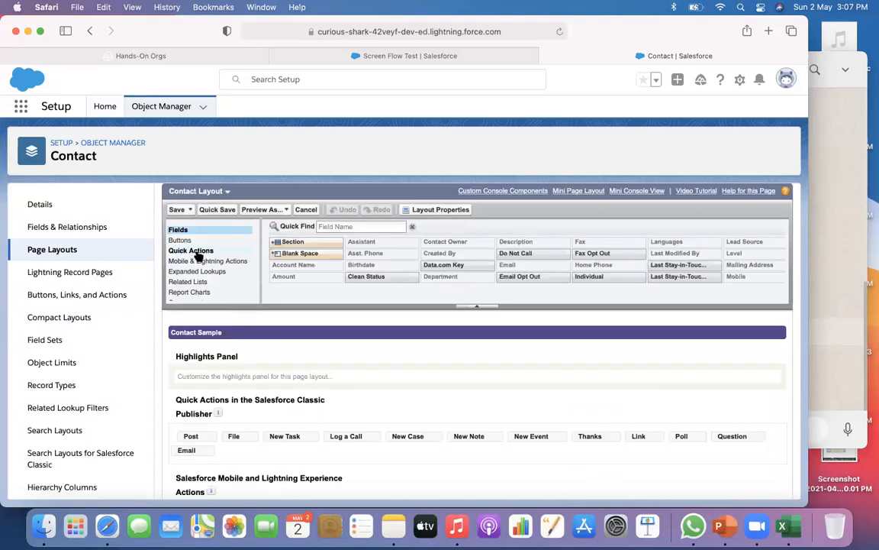
Step: Find Submit for Approval among the layout's available buttons and try to place it on the Contact Layout
{"action": "left_click", "coordinate": [195, 252]}
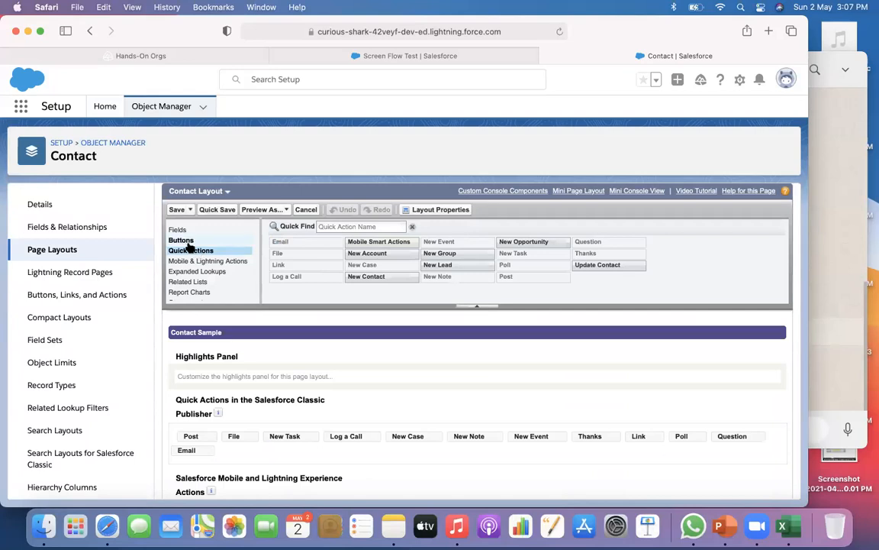
{"action": "left_click", "coordinate": [182, 240]}
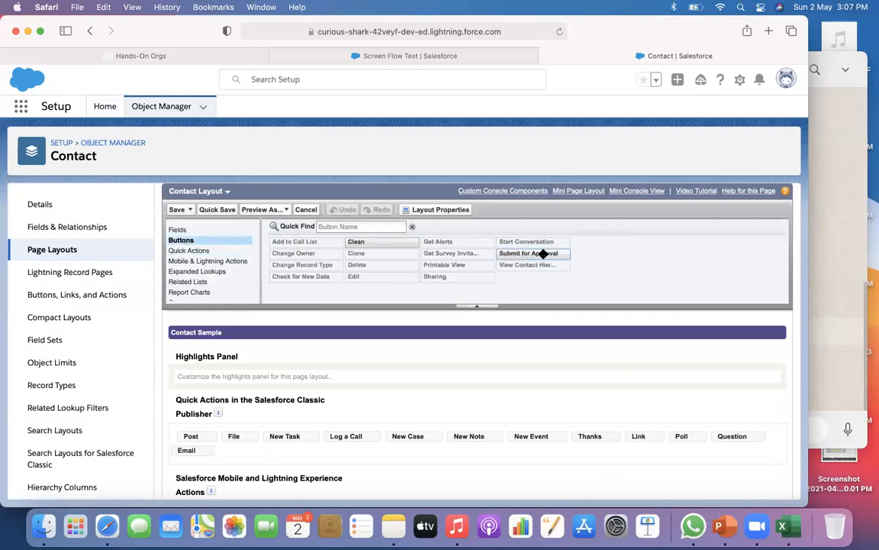
{"action": "left_click_drag", "start_coordinate": [542, 253], "coordinate": [423, 287]}
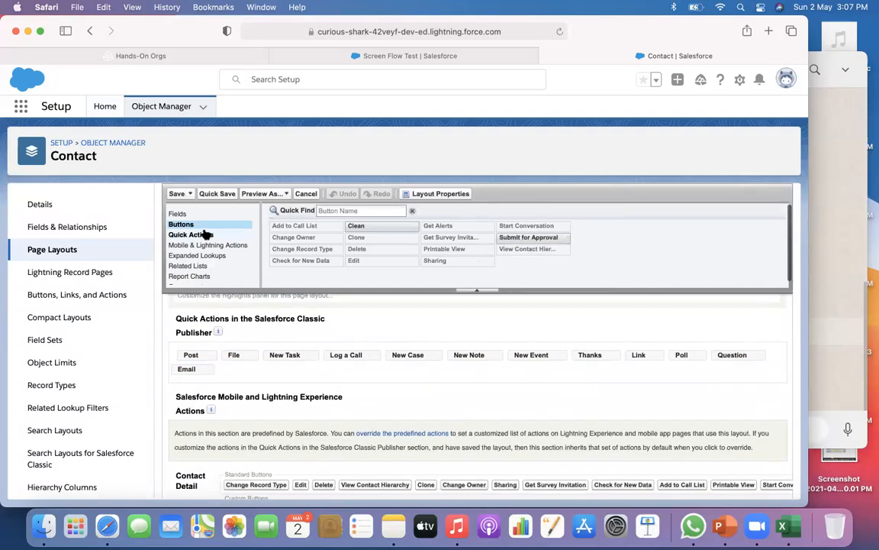
Step: Search the mobile and Lightning actions for "sub" and try to place Submit for Approval on the Contact Layout
{"action": "left_click", "coordinate": [191, 235]}
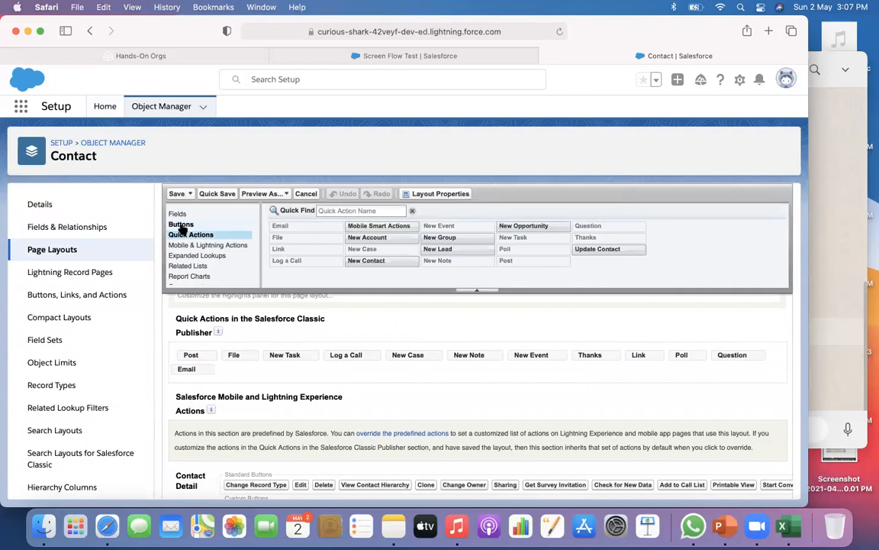
{"action": "left_click", "coordinate": [180, 224]}
{"action": "left_click", "coordinate": [203, 247]}
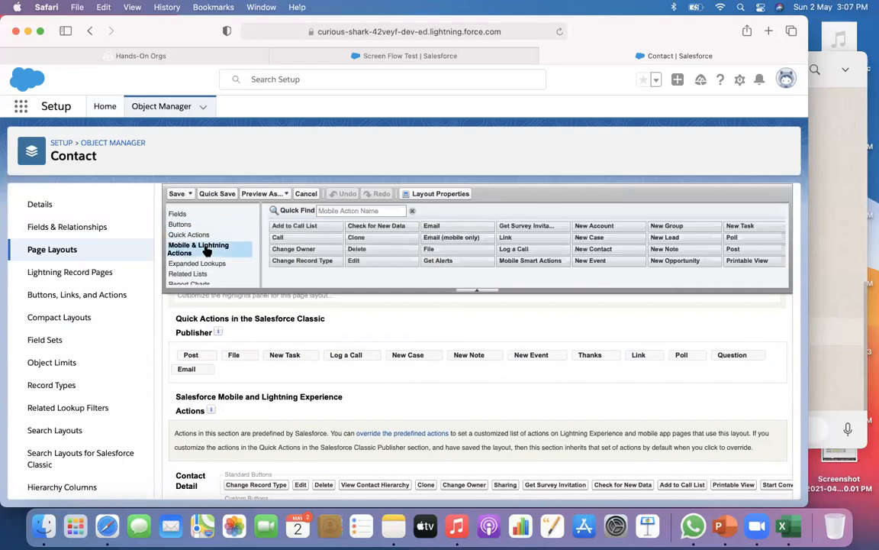
{"action": "left_click", "coordinate": [345, 211]}
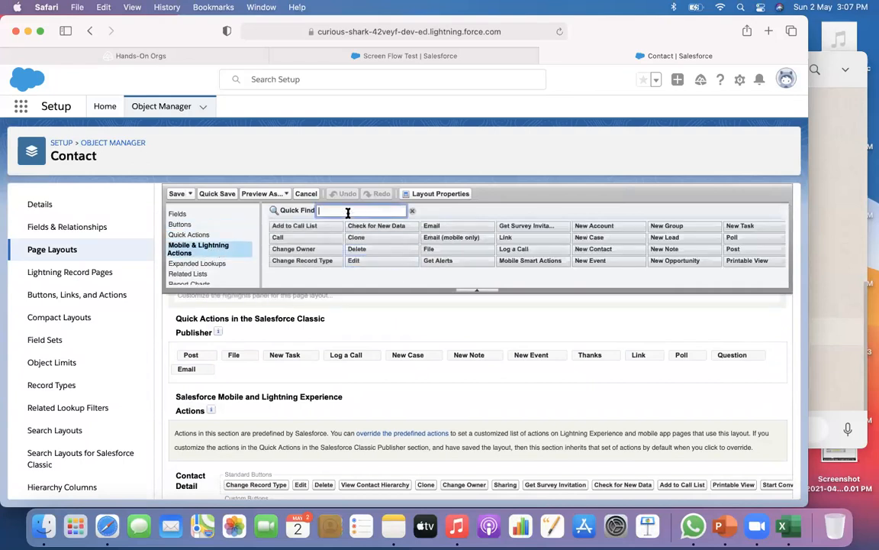
{"action": "type", "text": "sub"}
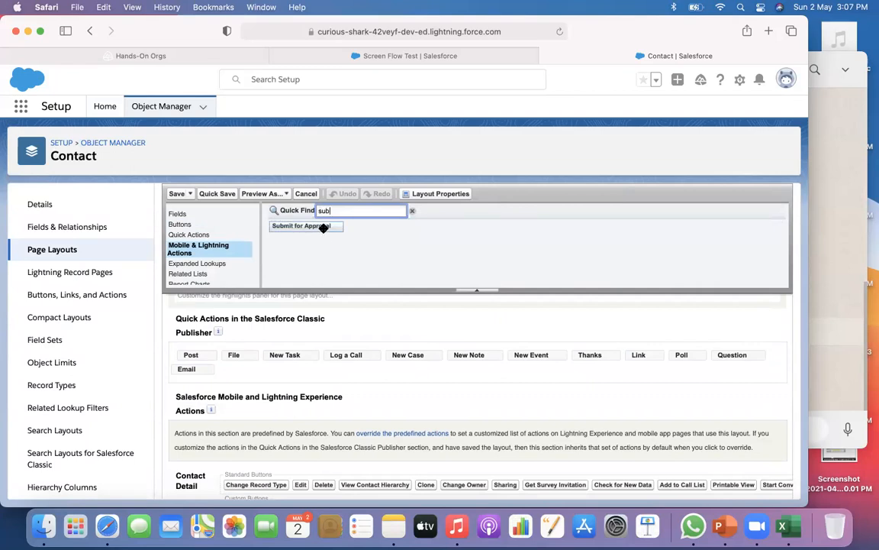
{"action": "left_click_drag", "start_coordinate": [323, 228], "coordinate": [267, 256]}
{"action": "scroll", "coordinate": [346, 448], "scroll_direction": "down", "scroll_amount": 1}
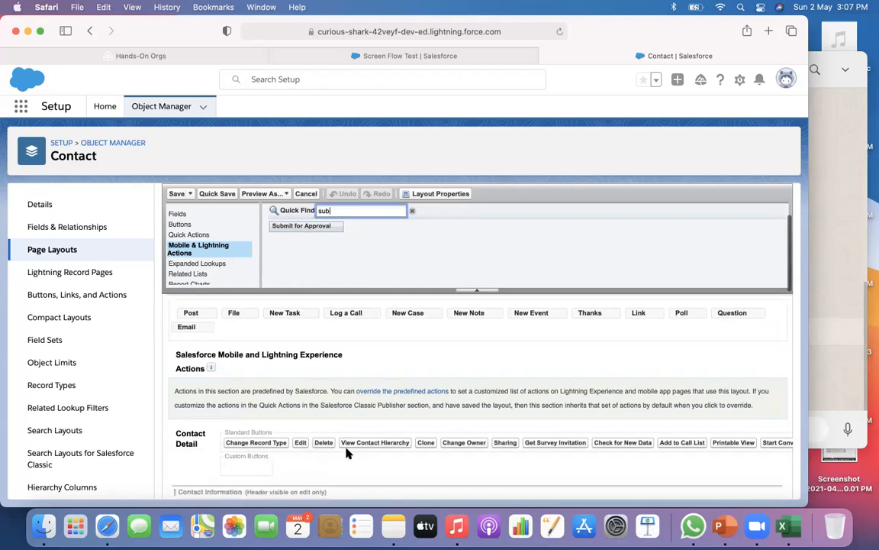
Step: Add the Submit for Approval button to the Contact Detail standard buttons and save the layout
{"action": "left_click", "coordinate": [181, 224]}
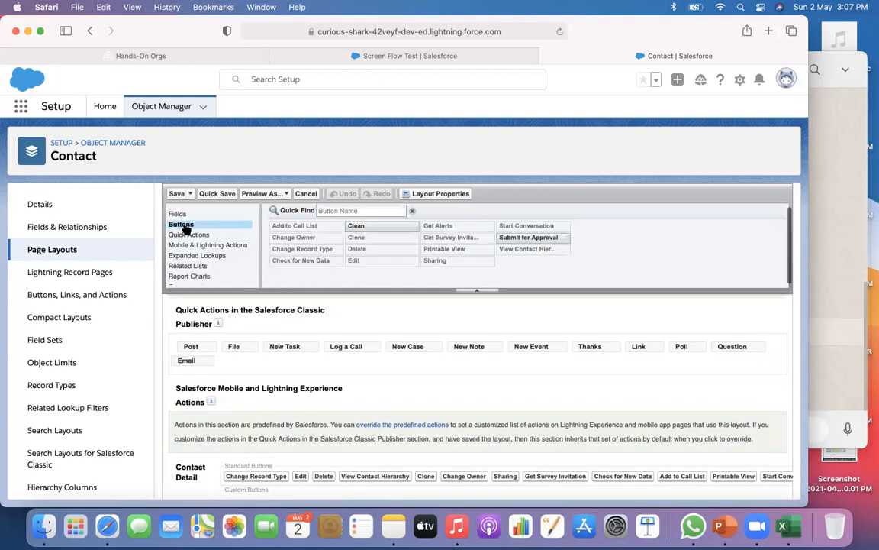
{"action": "left_click_drag", "start_coordinate": [513, 237], "coordinate": [252, 410]}
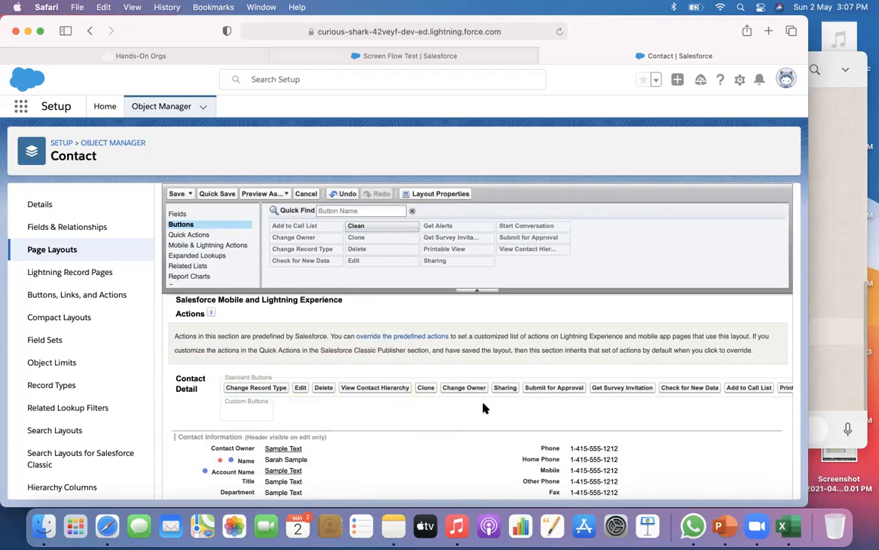
{"action": "left_click", "coordinate": [176, 194]}
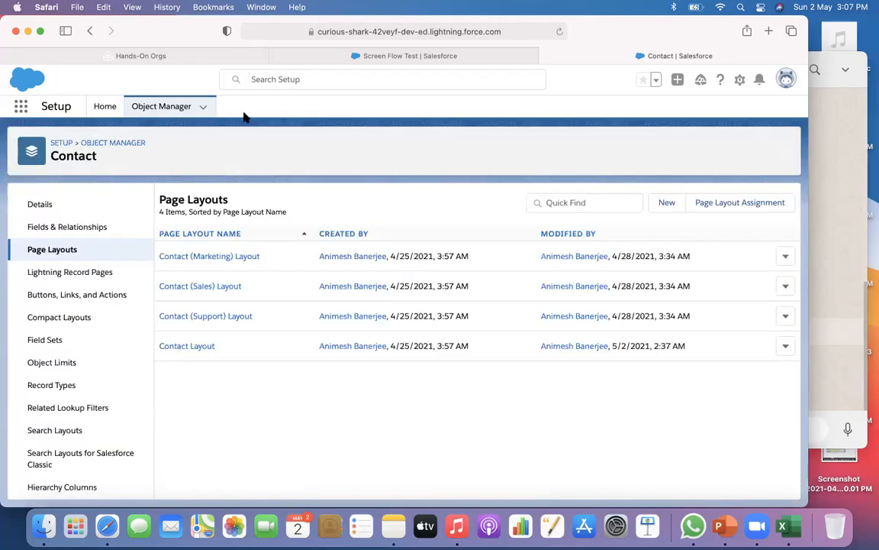
Step: Reload the Screen Flow Test contact record and try to submit it for approval with the comment "Test"
{"action": "left_click", "coordinate": [326, 55]}
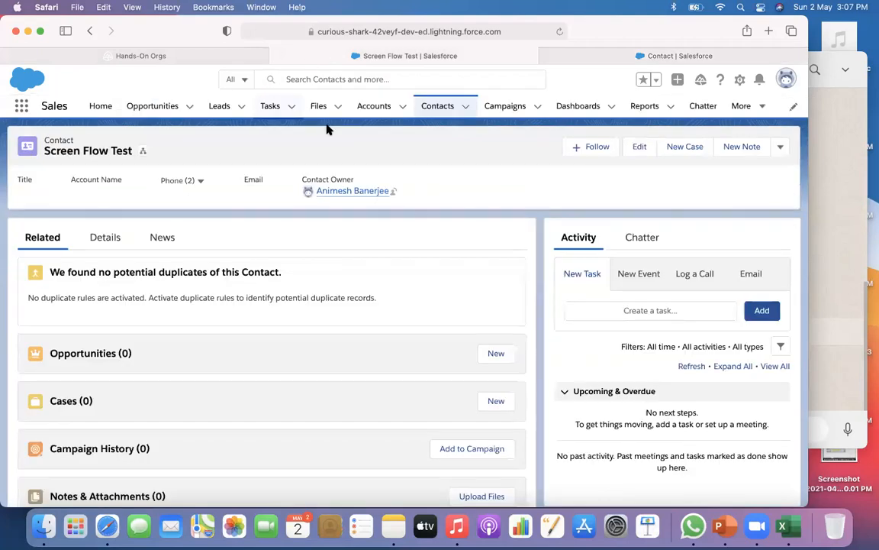
{"action": "left_click", "coordinate": [560, 31]}
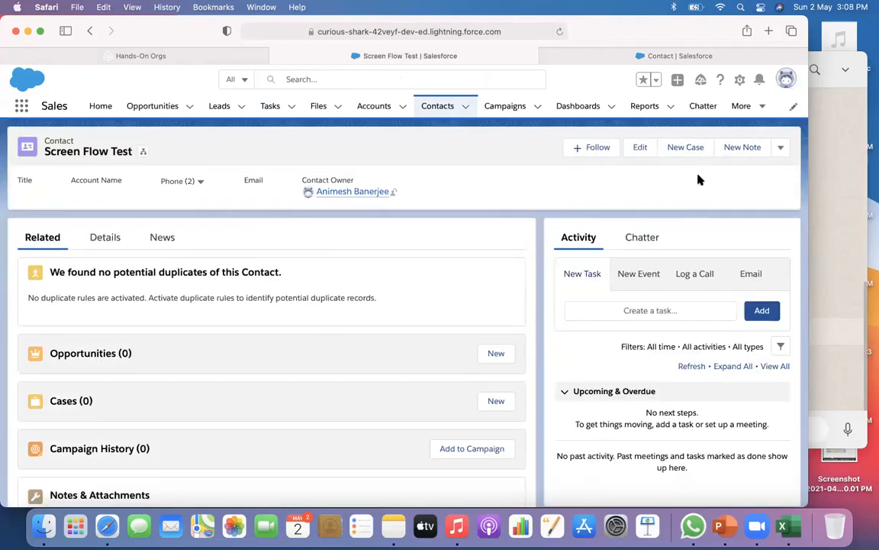
{"action": "left_click", "coordinate": [781, 148]}
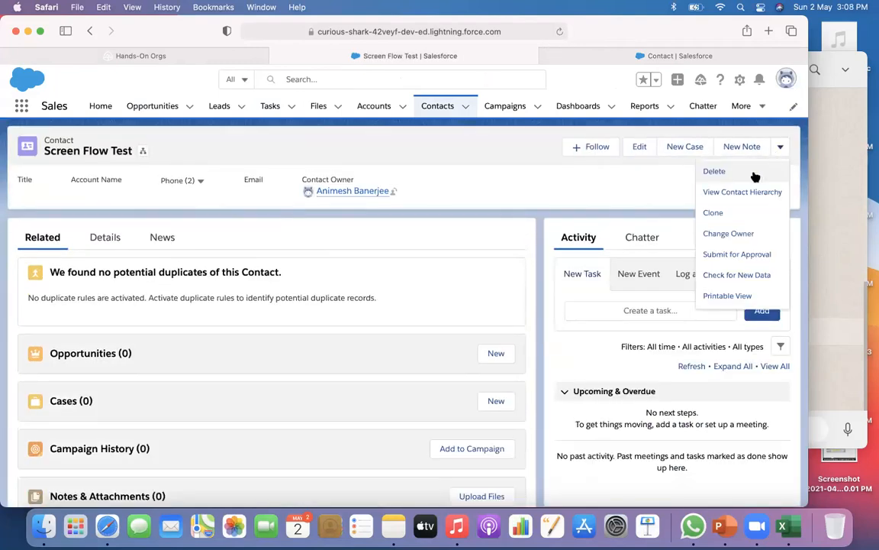
{"action": "left_click", "coordinate": [718, 256]}
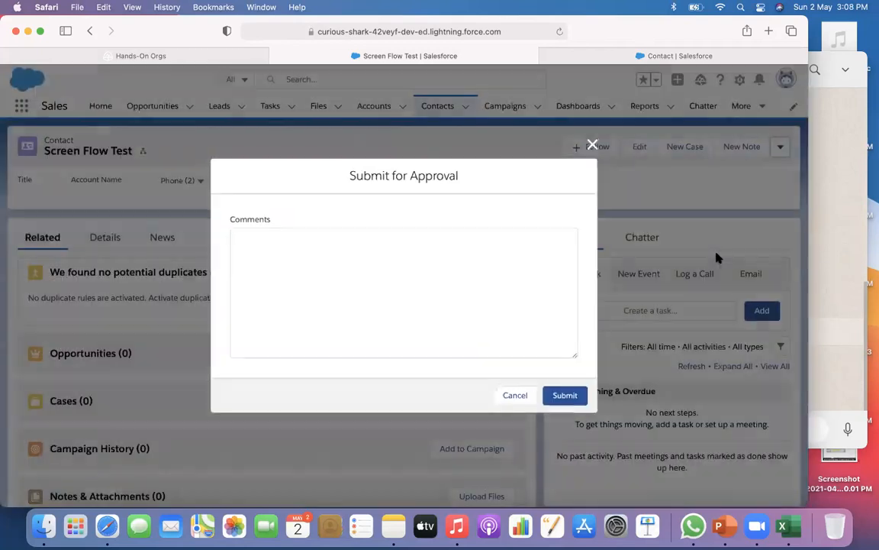
{"action": "type", "text": "Test"}
{"action": "left_click", "coordinate": [568, 397]}
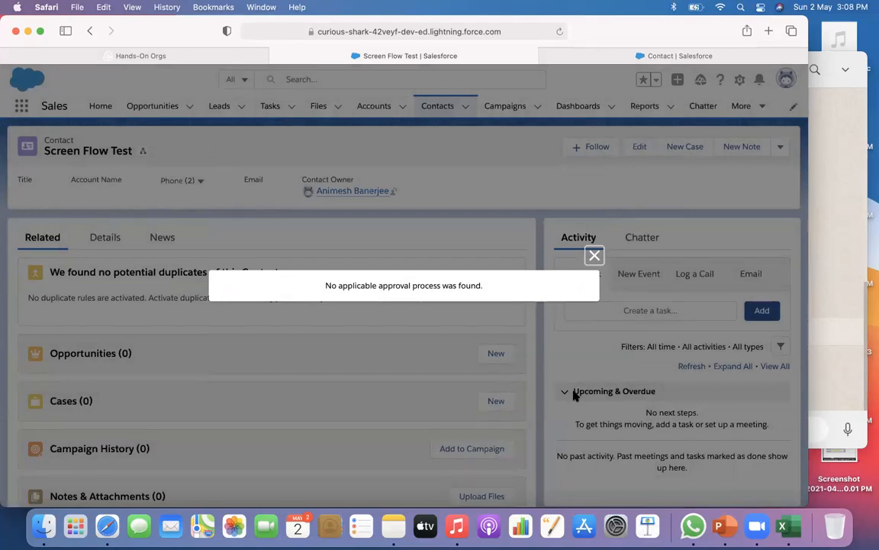
Step: Dismiss the approval message on the contact record and open the Approval Processes page in Setup
{"action": "left_click", "coordinate": [594, 257]}
{"action": "left_click", "coordinate": [214, 57]}
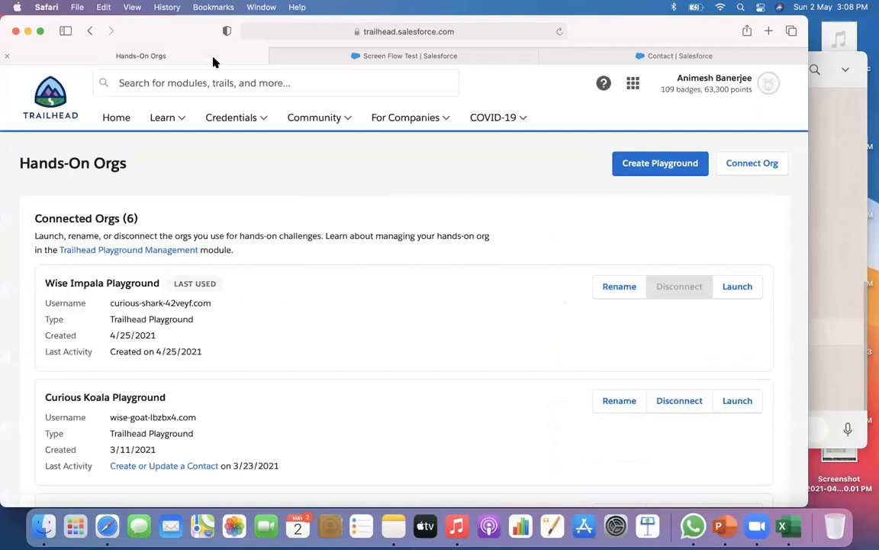
{"action": "left_click", "coordinate": [305, 56]}
{"action": "left_click", "coordinate": [565, 59]}
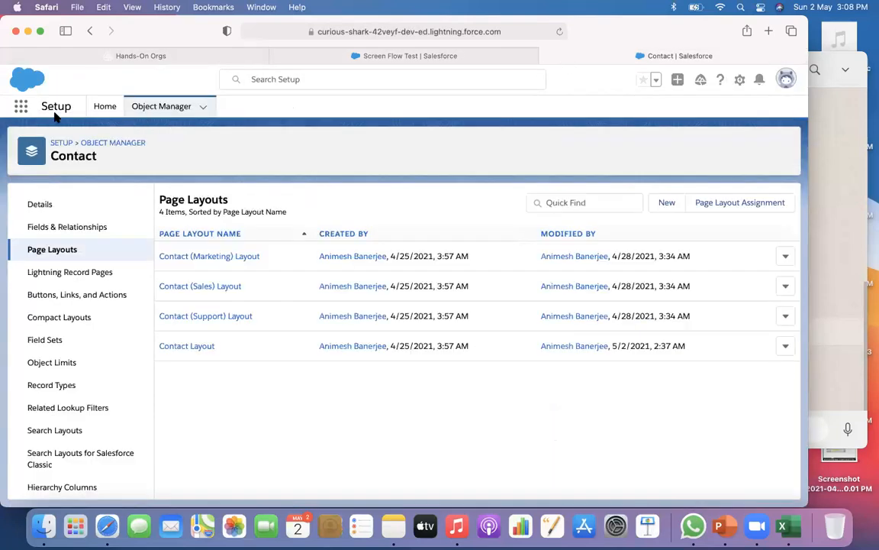
{"action": "left_click", "coordinate": [105, 106]}
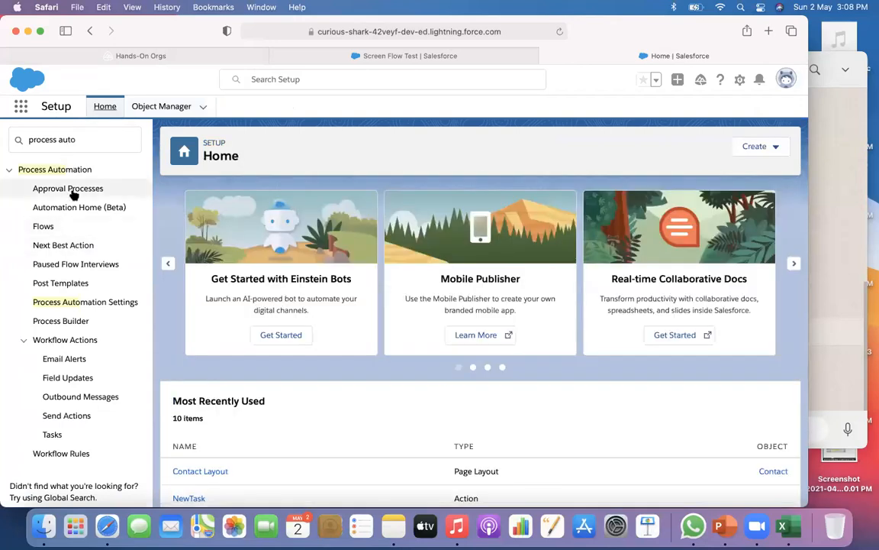
{"action": "left_click", "coordinate": [72, 192]}
Step: Choose Contact as the object to manage approval processes for
{"action": "left_click", "coordinate": [492, 321]}
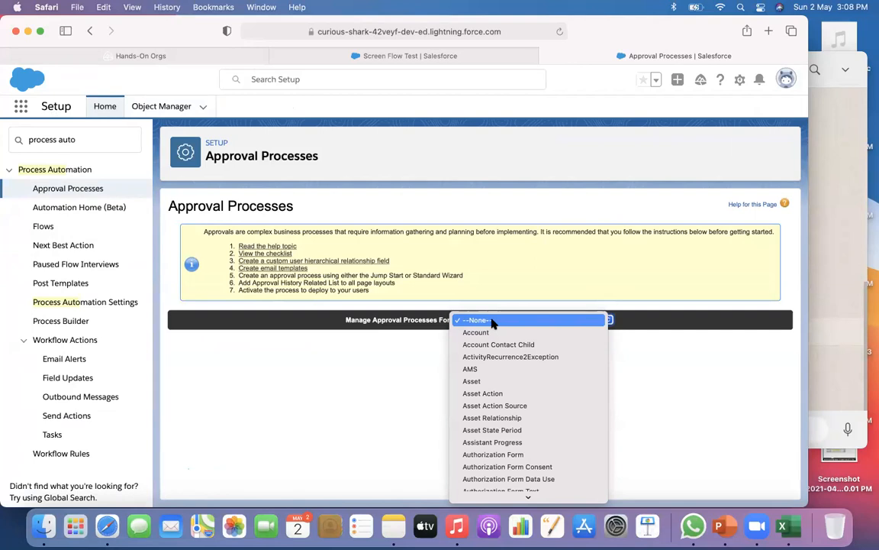
{"action": "scroll", "coordinate": [492, 322], "scroll_direction": "down", "scroll_amount": 5}
{"action": "scroll", "coordinate": [493, 323], "scroll_direction": "down", "scroll_amount": 10}
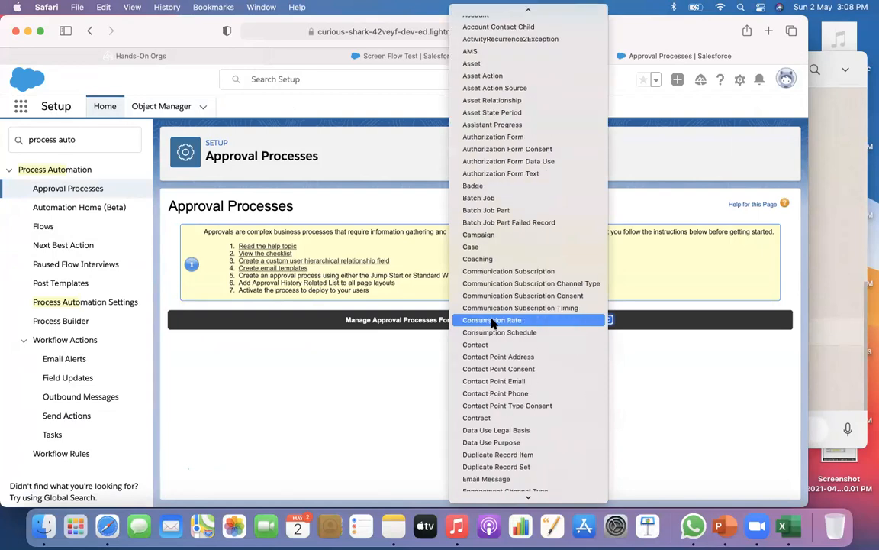
{"action": "scroll", "coordinate": [492, 323], "scroll_direction": "up", "scroll_amount": 5}
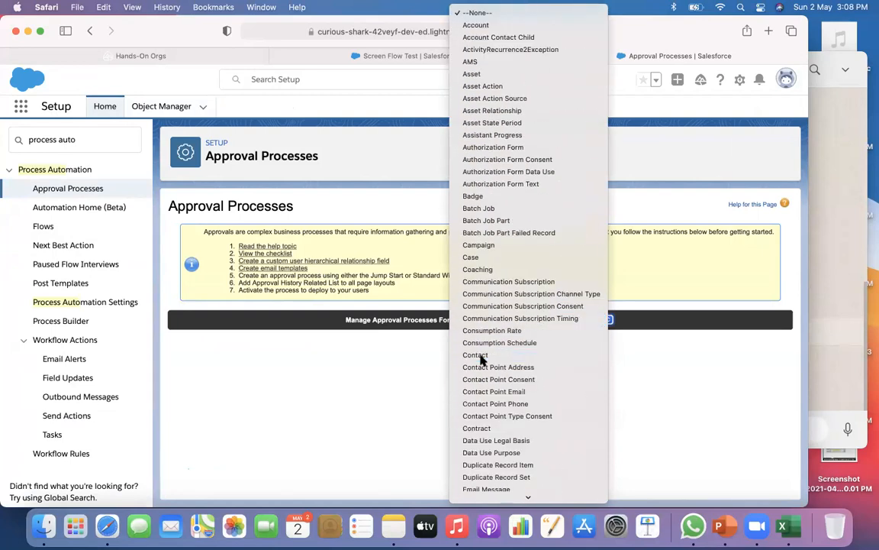
{"action": "left_click", "coordinate": [482, 355]}
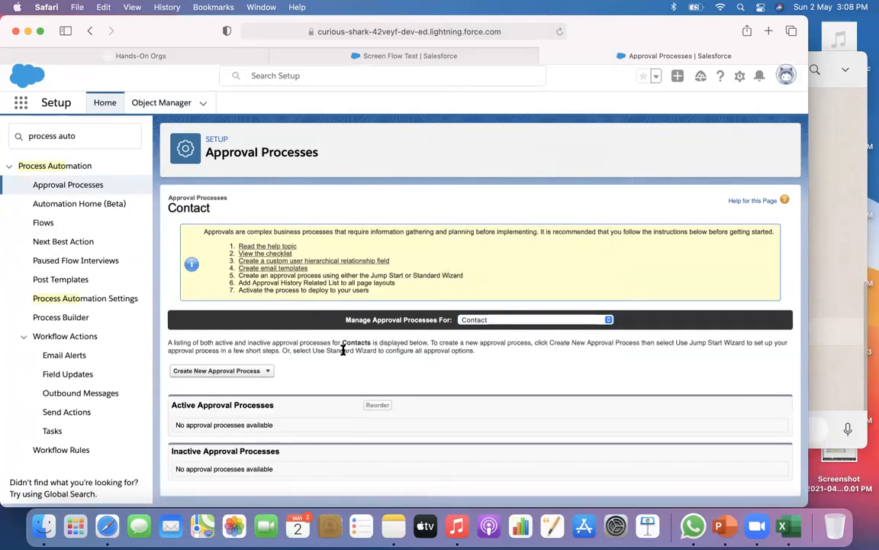
Step: Create a Contact approval process with the Jump Start Wizard and name it Contact Approval, with unique name Contact_Approval
{"action": "left_click", "coordinate": [261, 376]}
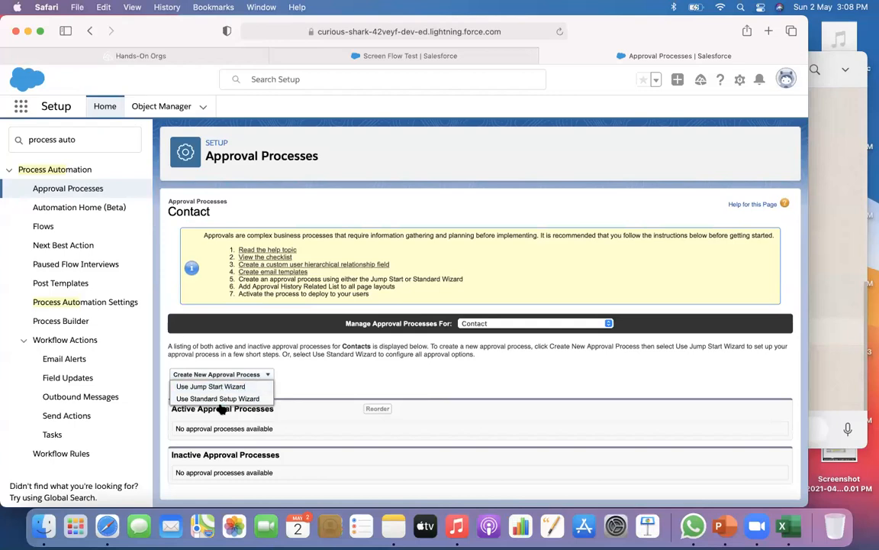
{"action": "left_click", "coordinate": [222, 388]}
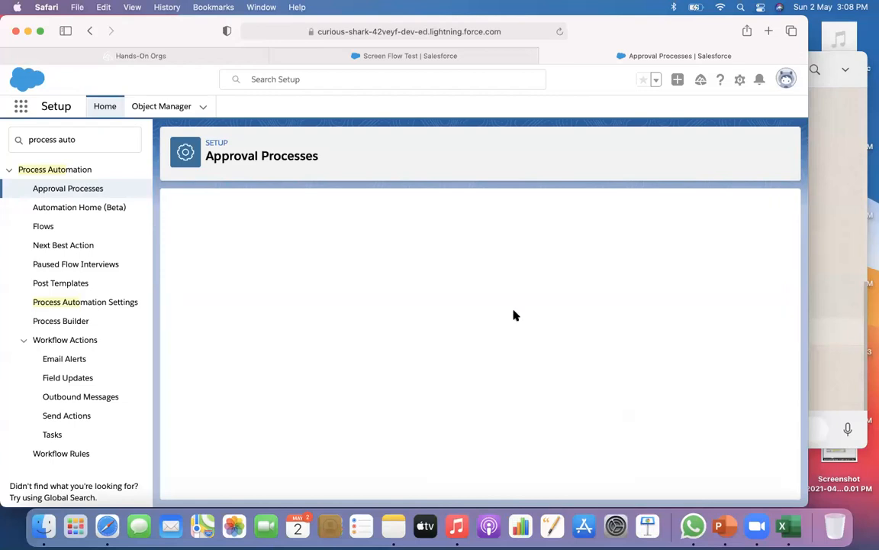
{"action": "scroll", "coordinate": [514, 314], "scroll_direction": "down", "scroll_amount": 3}
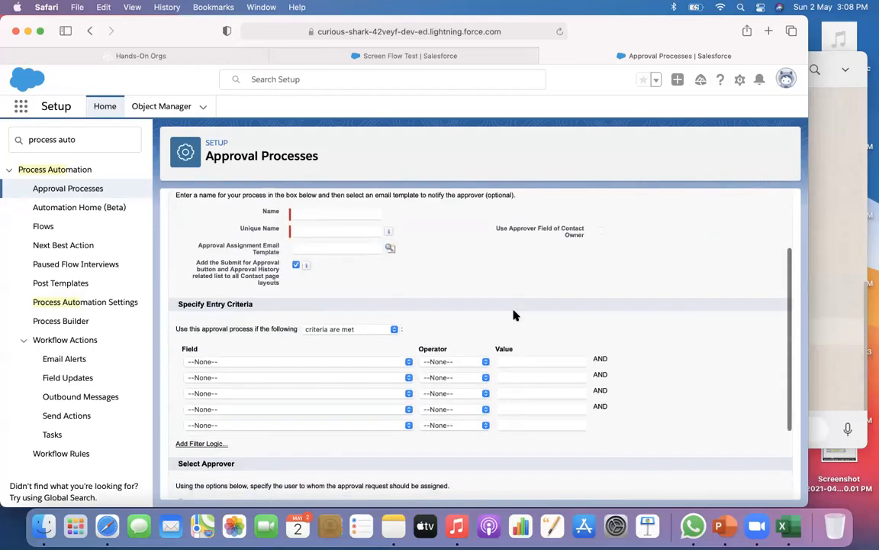
{"action": "left_click", "coordinate": [335, 215]}
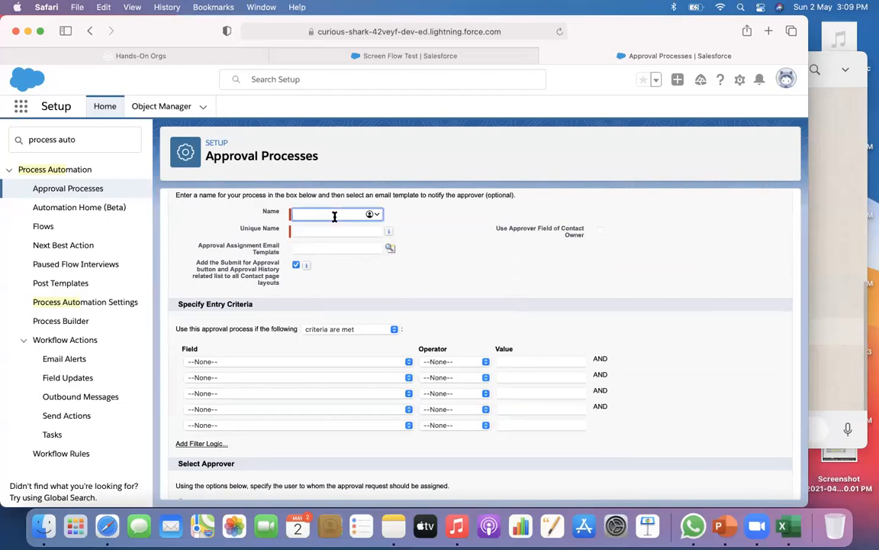
{"action": "type", "text": "Co"}
{"action": "type", "text": "ntact Approval"}
{"action": "key", "text": "Tab"}
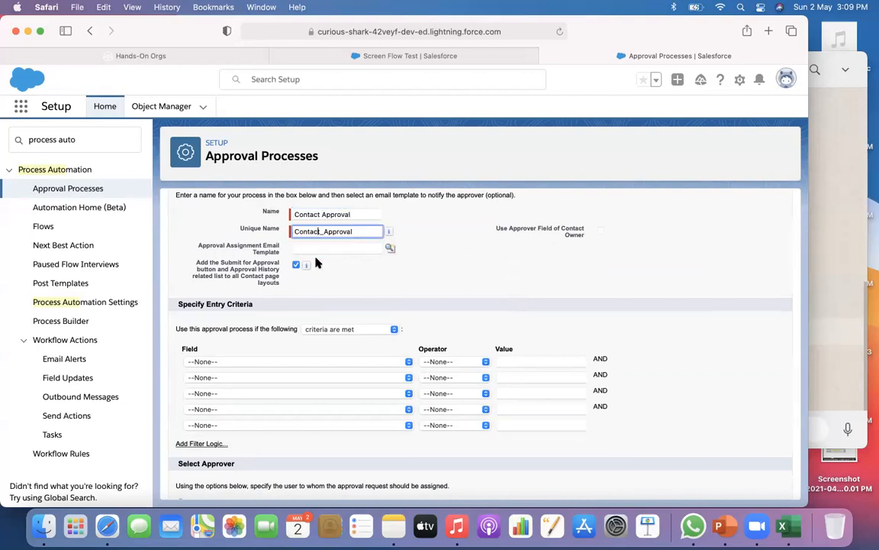
Step: Try the automatic approver assignment options, first by hierarchy field and then to specified approvers of type User
{"action": "scroll", "coordinate": [282, 368], "scroll_direction": "down", "scroll_amount": 3}
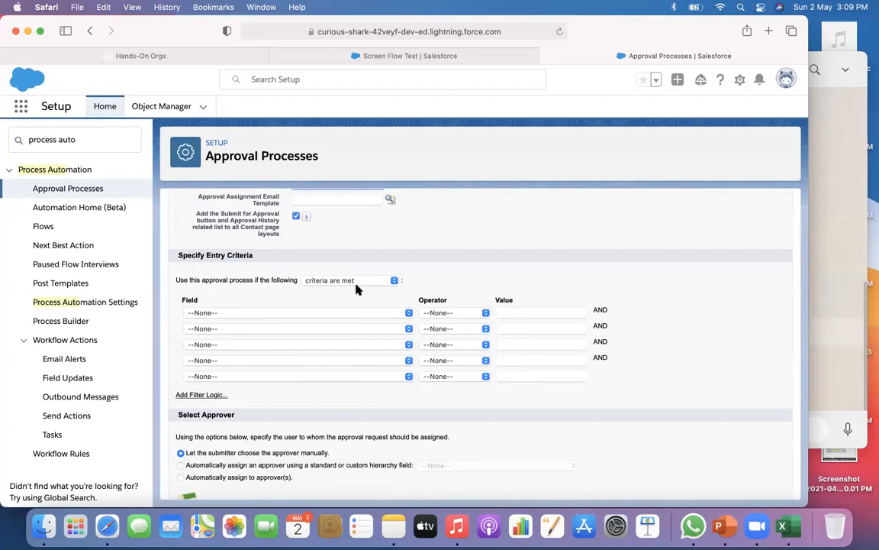
{"action": "scroll", "coordinate": [356, 288], "scroll_direction": "down", "scroll_amount": 3}
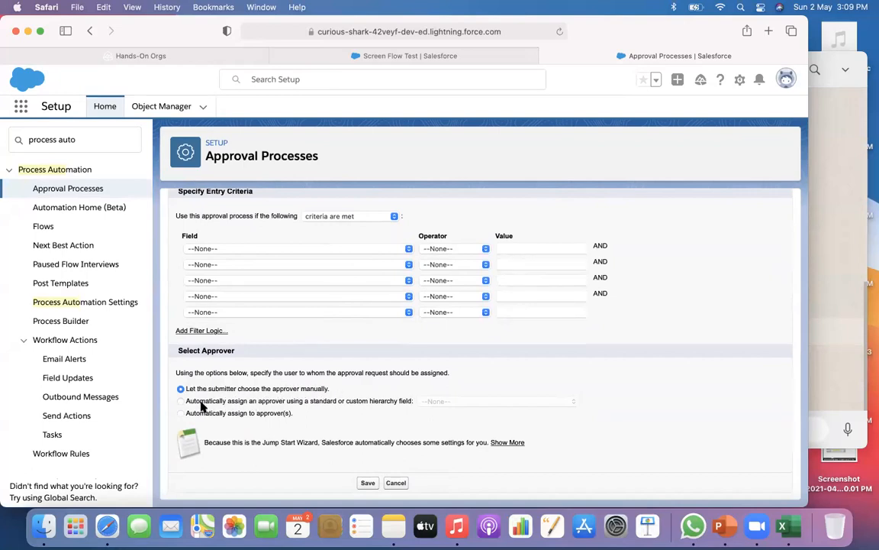
{"action": "left_click", "coordinate": [279, 403]}
{"action": "left_click", "coordinate": [432, 402]}
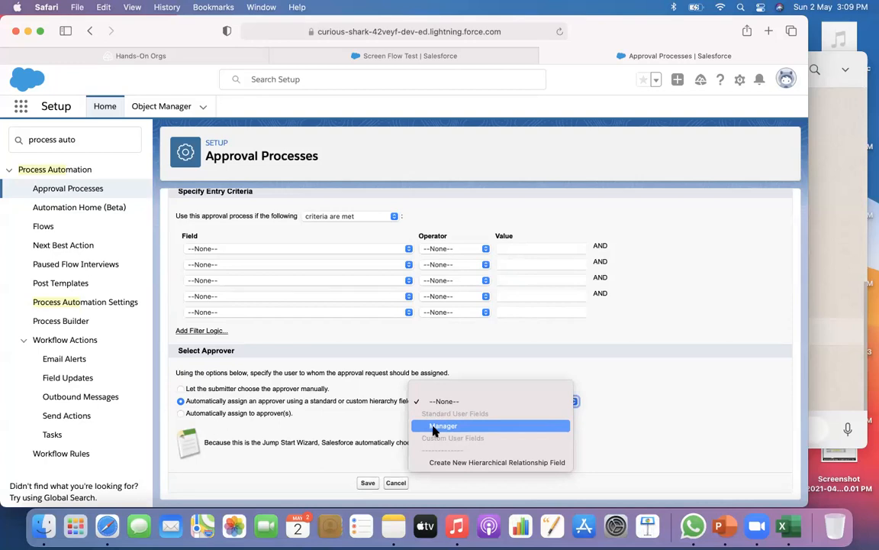
{"action": "left_click", "coordinate": [264, 413]}
{"action": "left_click", "coordinate": [264, 413]}
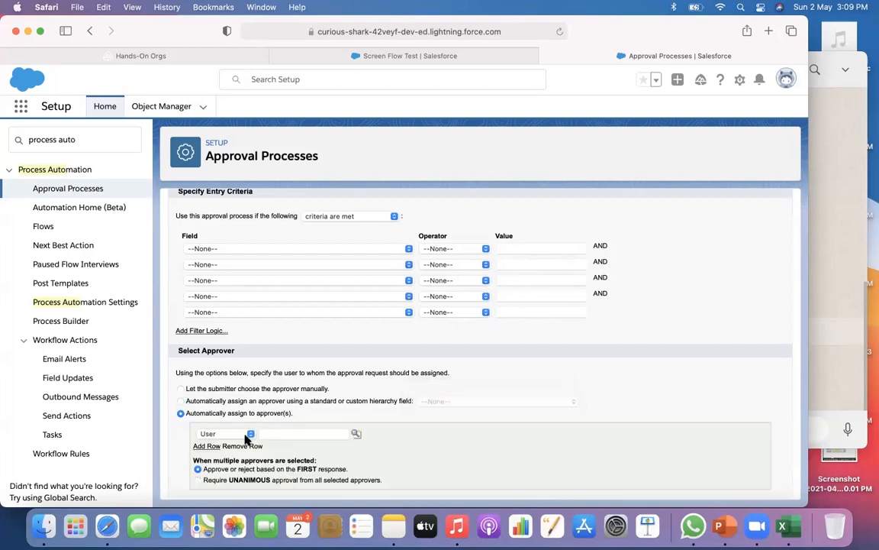
{"action": "scroll", "coordinate": [221, 391], "scroll_direction": "down", "scroll_amount": 2}
{"action": "left_click", "coordinate": [249, 371]}
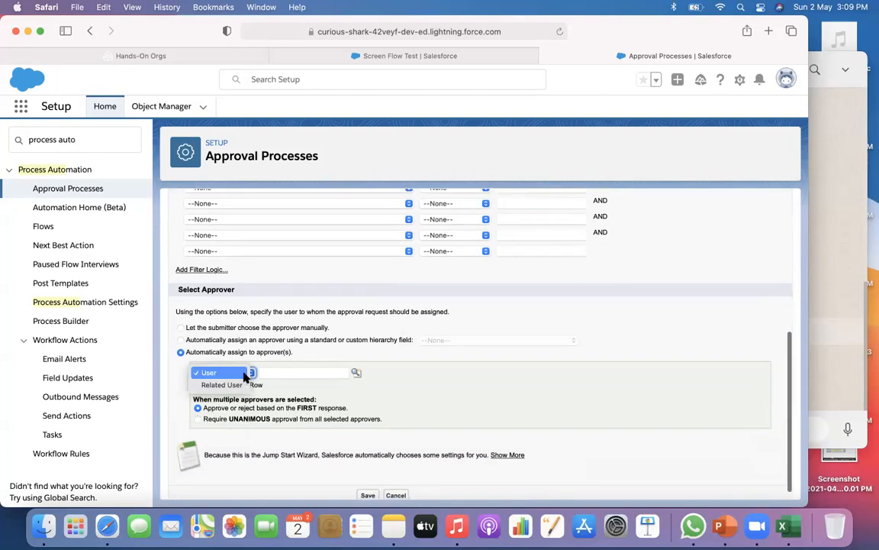
{"action": "left_click", "coordinate": [291, 377]}
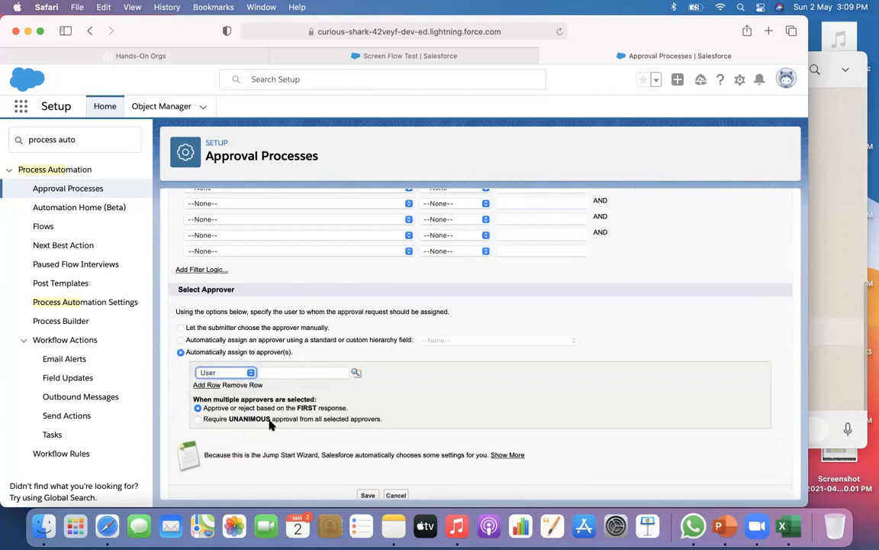
Step: Let the submitter choose the approver manually, save the approval process and dismiss the activation reminder
{"action": "left_click", "coordinate": [180, 327]}
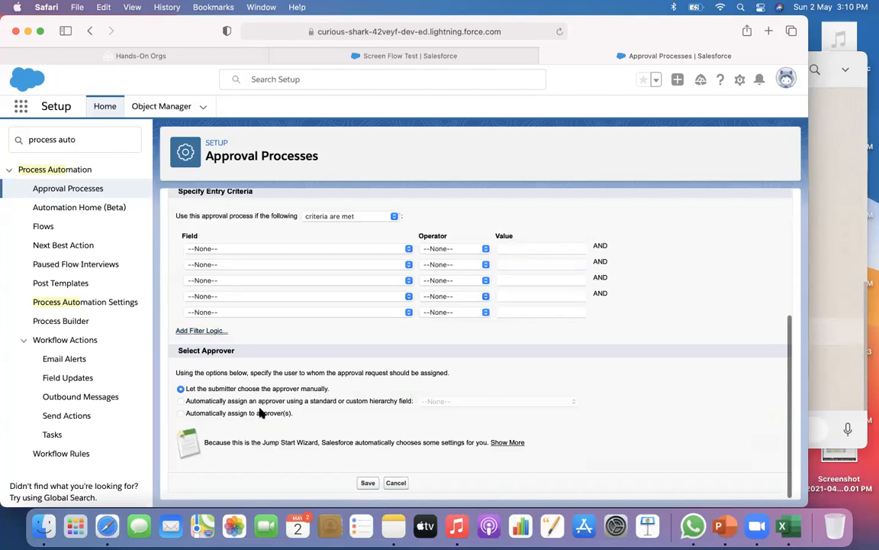
{"action": "left_click", "coordinate": [363, 482]}
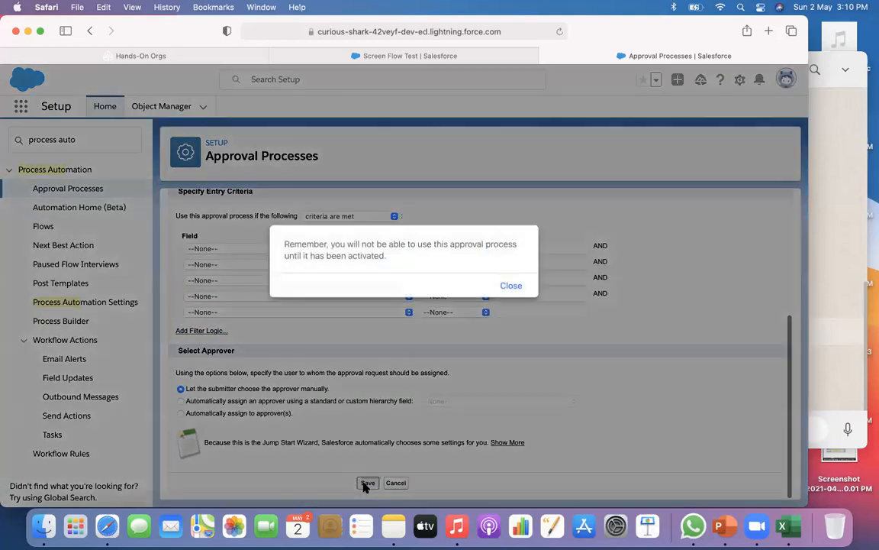
{"action": "left_click", "coordinate": [507, 287]}
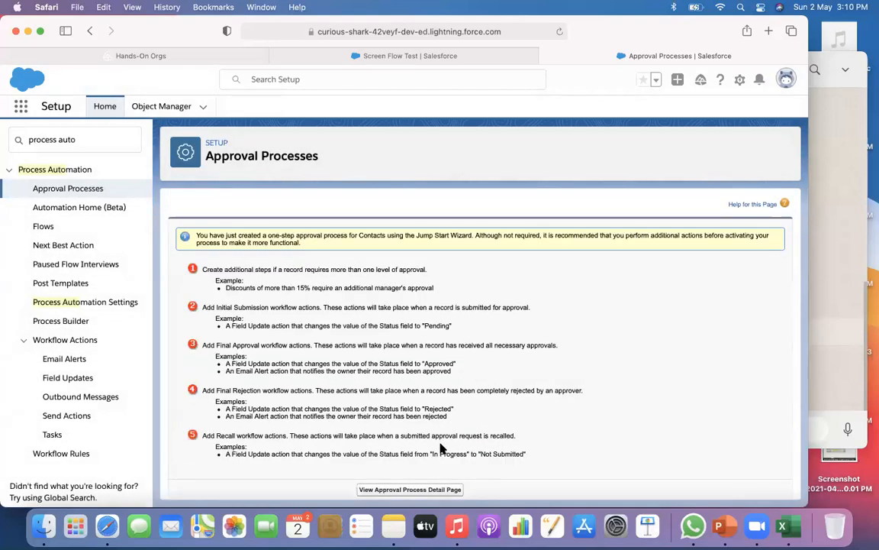
Step: Open the Contact Approval detail page and review its actions, approval steps and the parts of the definition that can be edited
{"action": "left_click", "coordinate": [410, 489]}
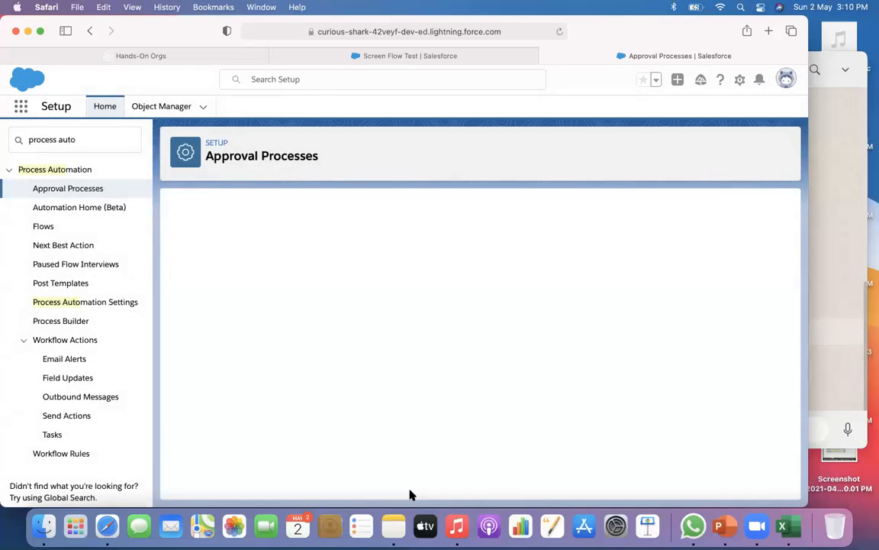
{"action": "scroll", "coordinate": [383, 307], "scroll_direction": "down", "scroll_amount": 4}
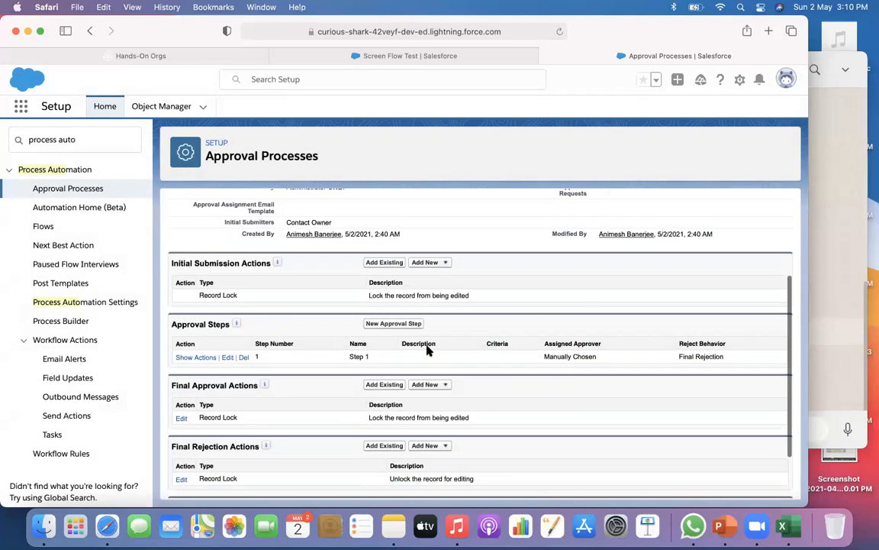
{"action": "scroll", "coordinate": [425, 349], "scroll_direction": "down", "scroll_amount": 1}
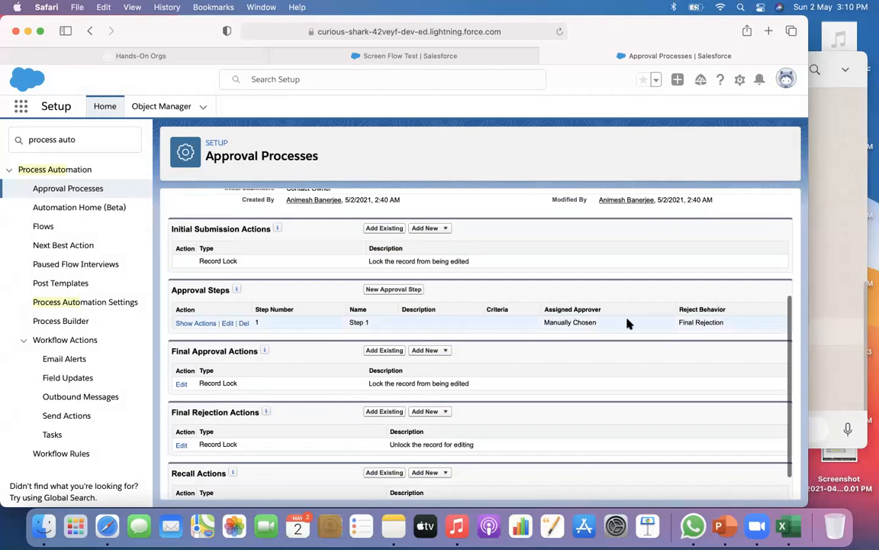
{"action": "scroll", "coordinate": [451, 373], "scroll_direction": "down", "scroll_amount": 1}
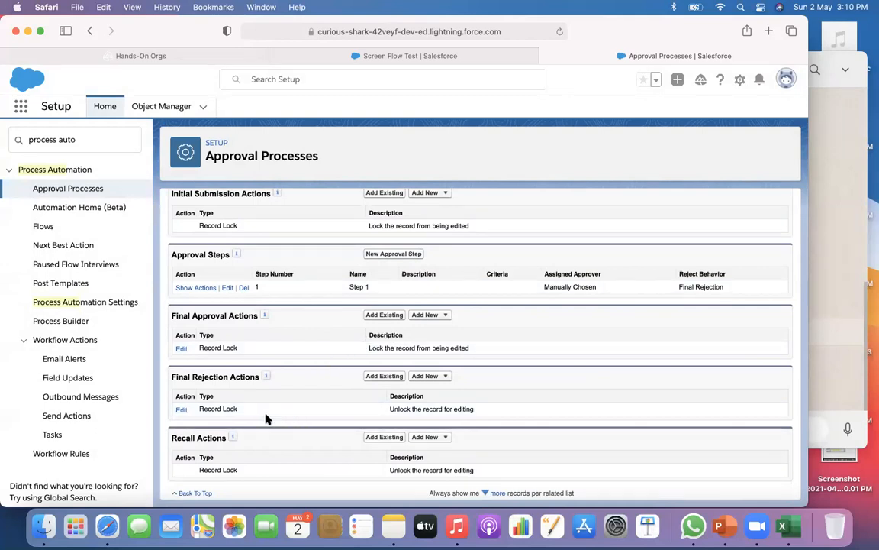
{"action": "scroll", "coordinate": [266, 418], "scroll_direction": "up", "scroll_amount": 5}
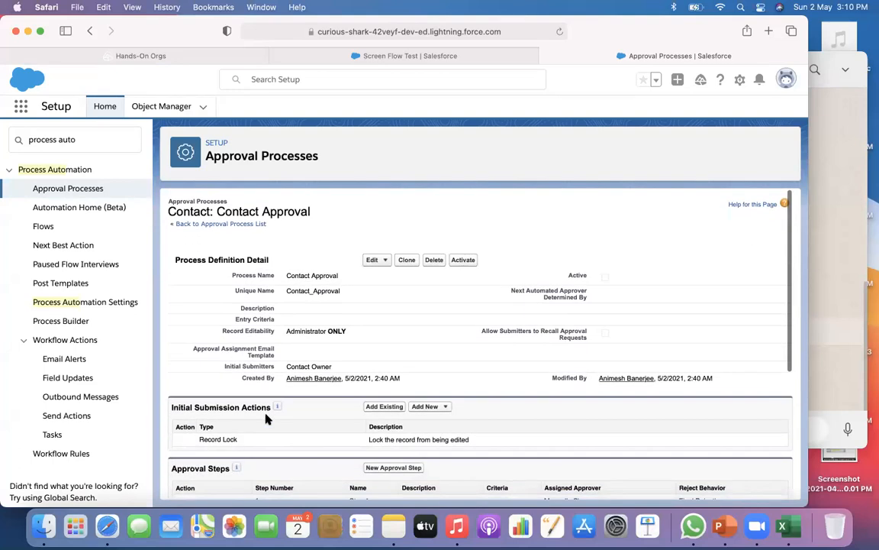
{"action": "scroll", "coordinate": [266, 419], "scroll_direction": "down", "scroll_amount": 1}
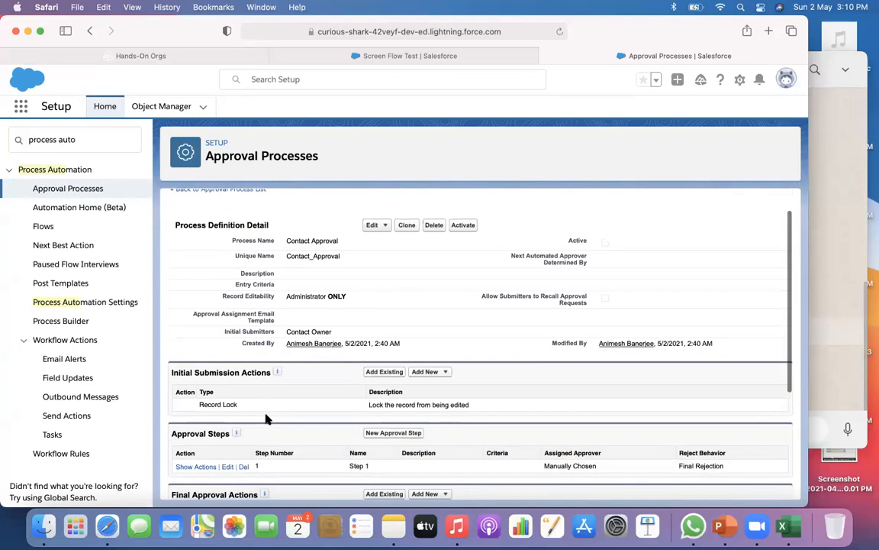
{"action": "left_click", "coordinate": [373, 226]}
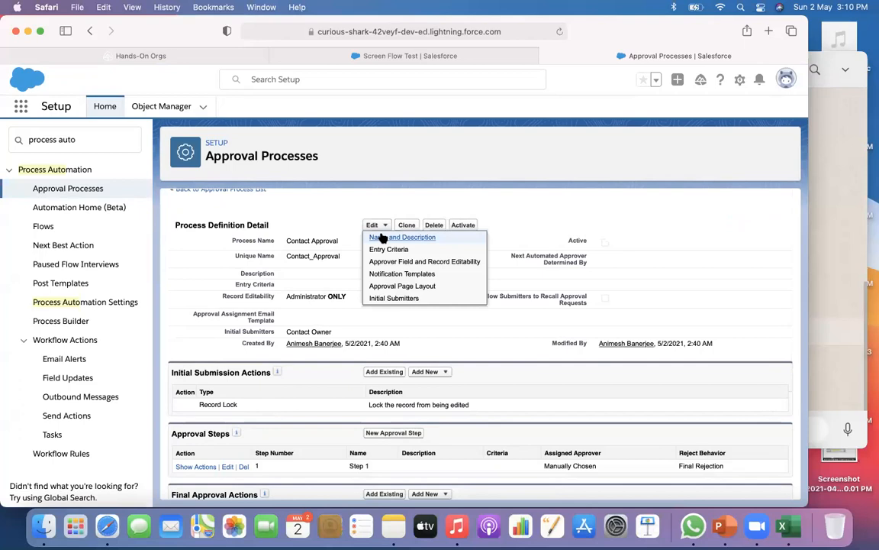
Step: Return to the approval process list and switch the managed object to Opportunity
{"action": "left_click", "coordinate": [55, 196]}
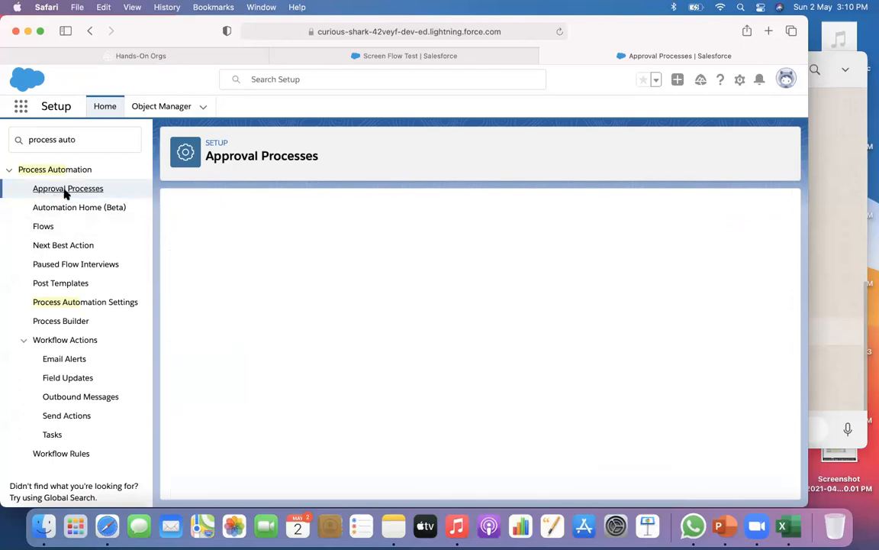
{"action": "scroll", "coordinate": [337, 255], "scroll_direction": "down", "scroll_amount": 1}
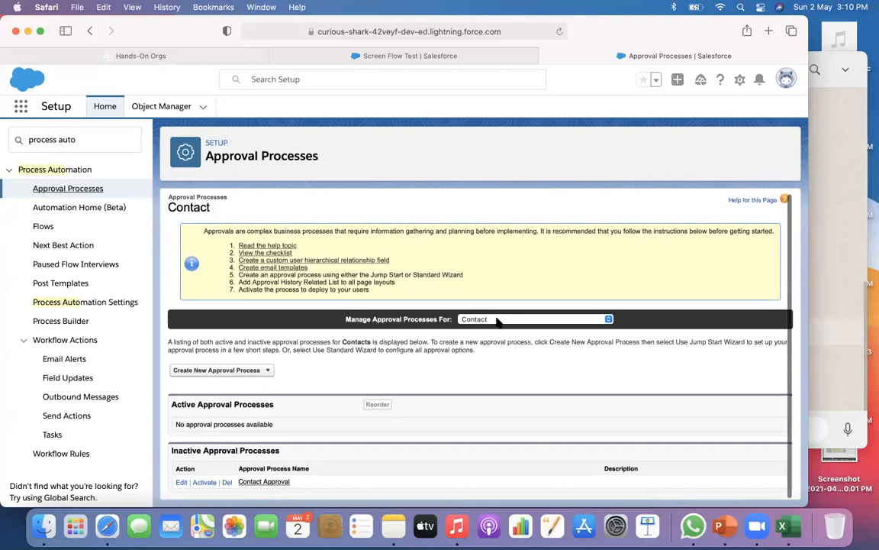
{"action": "left_click", "coordinate": [496, 319]}
{"action": "scroll", "coordinate": [496, 320], "scroll_direction": "down", "scroll_amount": 15}
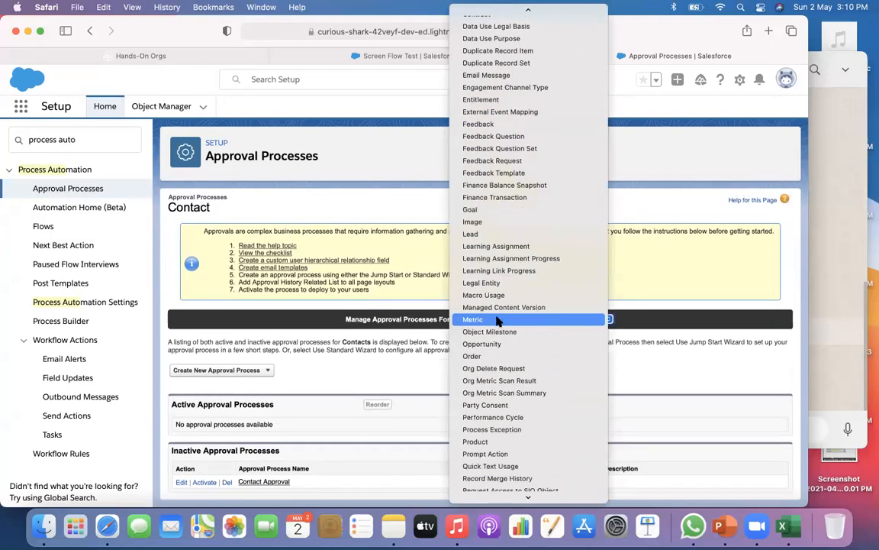
{"action": "scroll", "coordinate": [496, 321], "scroll_direction": "up", "scroll_amount": 5}
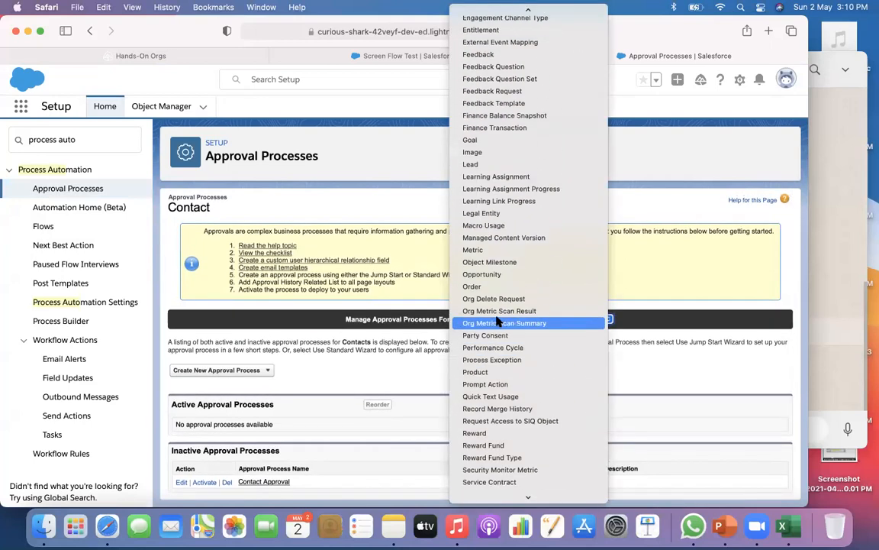
{"action": "scroll", "coordinate": [496, 321], "scroll_direction": "up", "scroll_amount": 3}
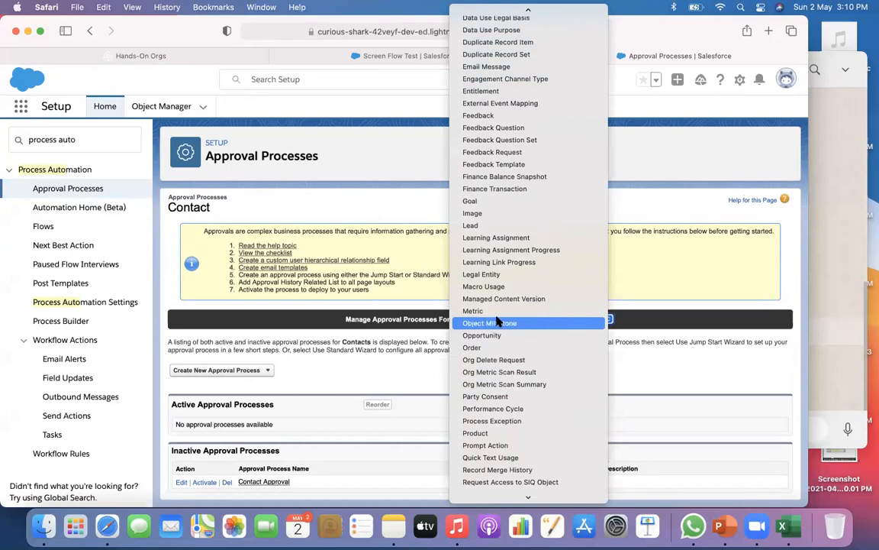
{"action": "left_click", "coordinate": [491, 336]}
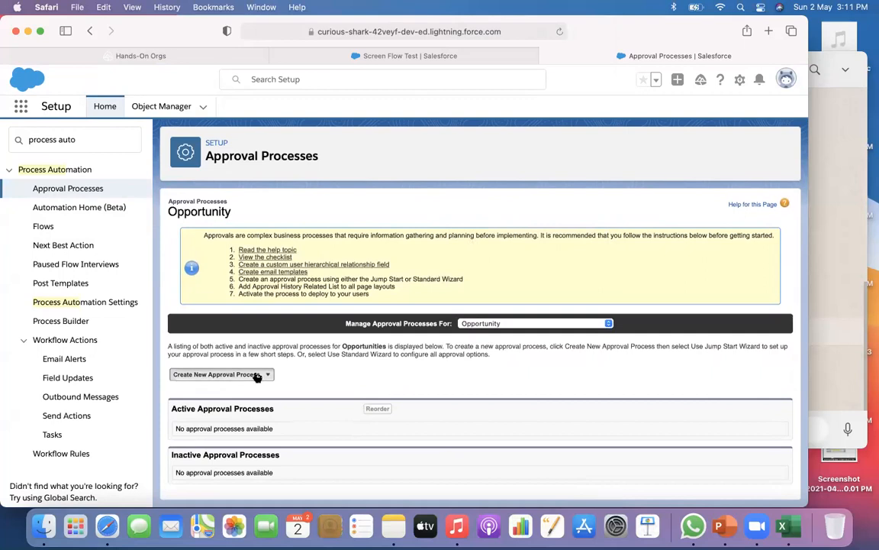
Step: Start a new Opportunity approval process with the Jump Start Wizard and name it Opportunity Approval, with unique name Opportunity_Approval
{"action": "left_click", "coordinate": [257, 374]}
{"action": "left_click", "coordinate": [234, 388]}
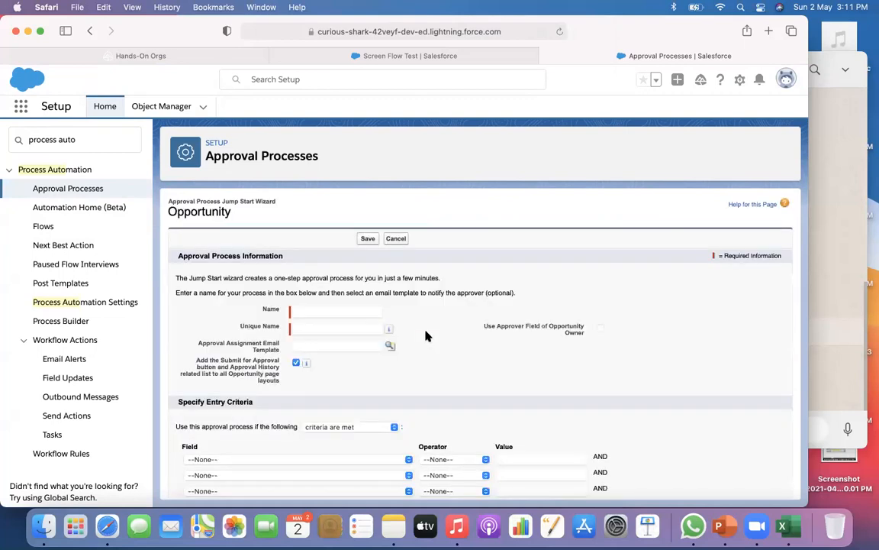
{"action": "left_click", "coordinate": [303, 312]}
{"action": "type", "text": "Oppor"}
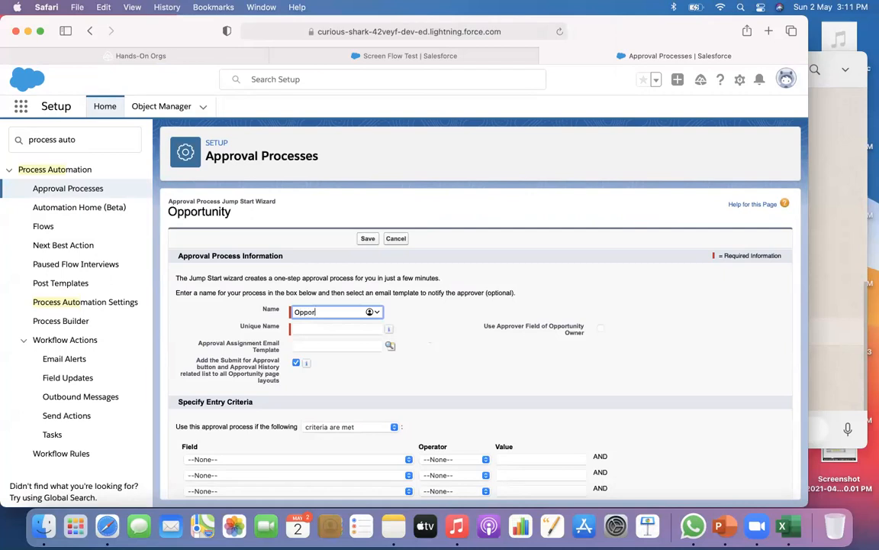
{"action": "type", "text": "tunity Approv"}
{"action": "key", "text": "Tab"}
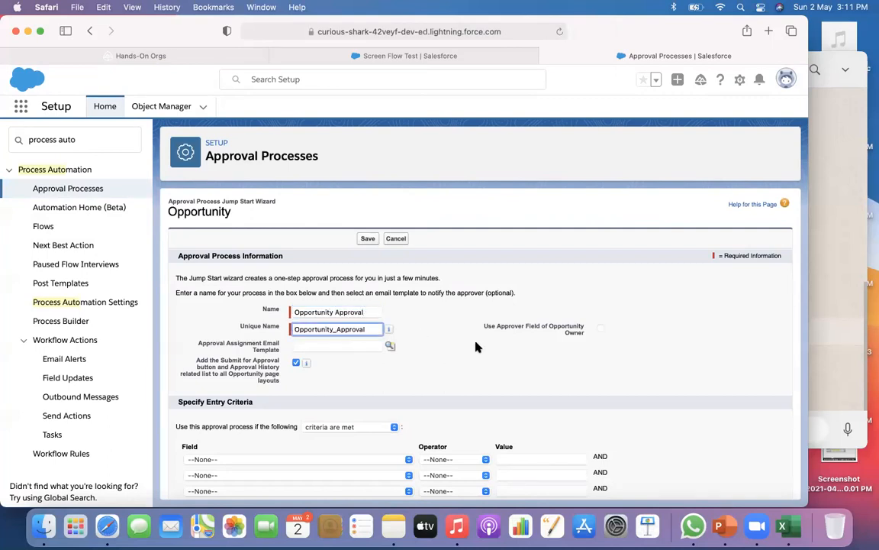
Step: Save the approval process with the submitter choosing the approver manually, dismiss the reminder and open the process detail page
{"action": "scroll", "coordinate": [475, 347], "scroll_direction": "down", "scroll_amount": 5}
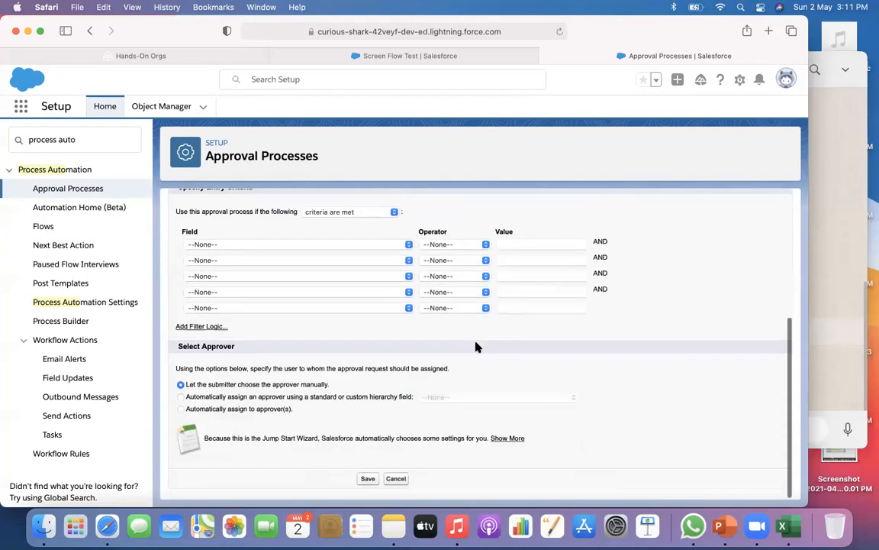
{"action": "left_click", "coordinate": [367, 483]}
{"action": "left_click", "coordinate": [507, 286]}
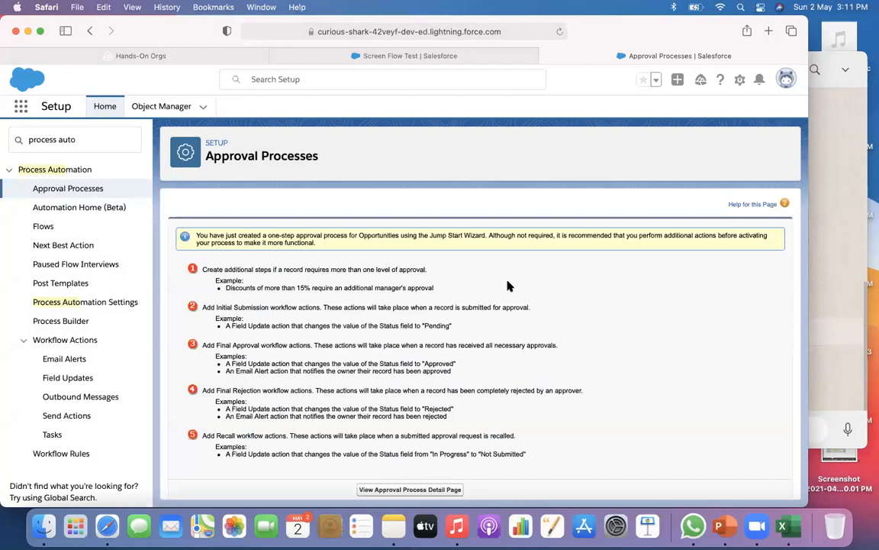
{"action": "left_click", "coordinate": [424, 489]}
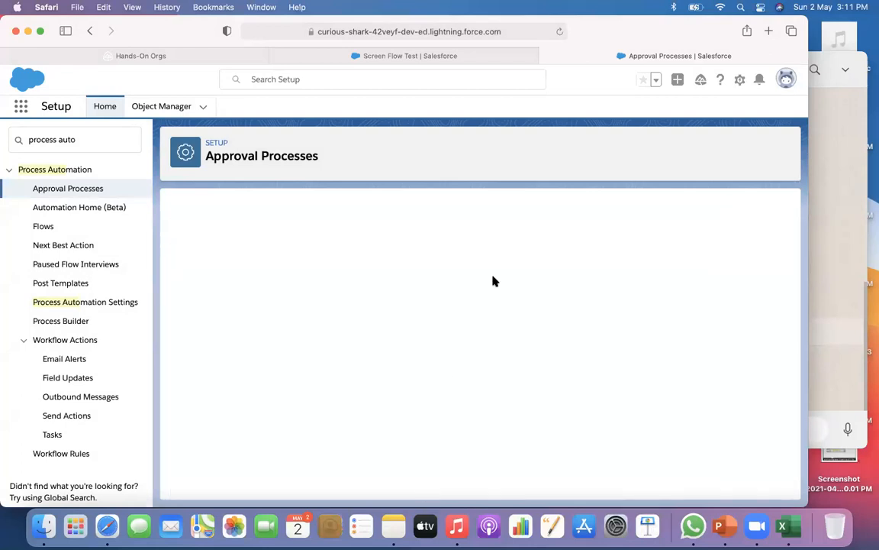
Step: Add a new field update named Closed Won to the final approval actions, with Stage as the field to update
{"action": "scroll", "coordinate": [493, 282], "scroll_direction": "down", "scroll_amount": 5}
{"action": "scroll", "coordinate": [493, 277], "scroll_direction": "down", "scroll_amount": 1}
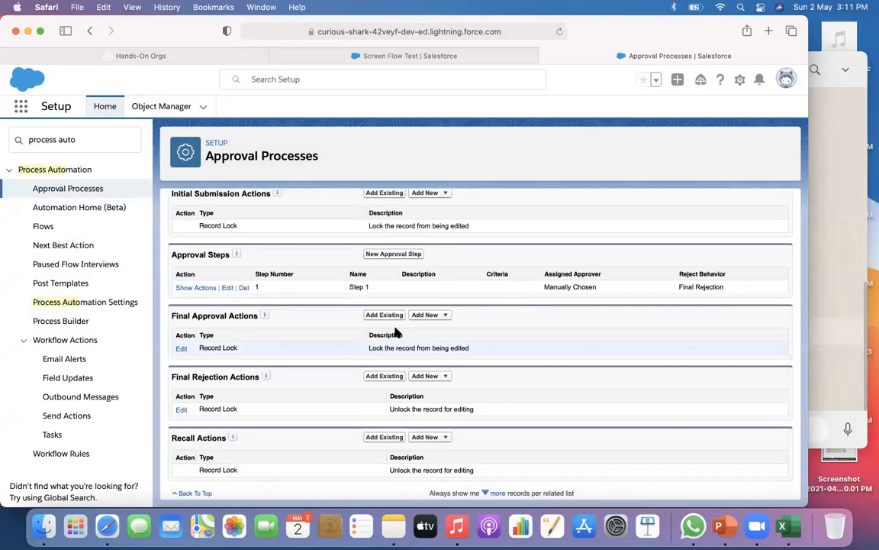
{"action": "left_click", "coordinate": [439, 315]}
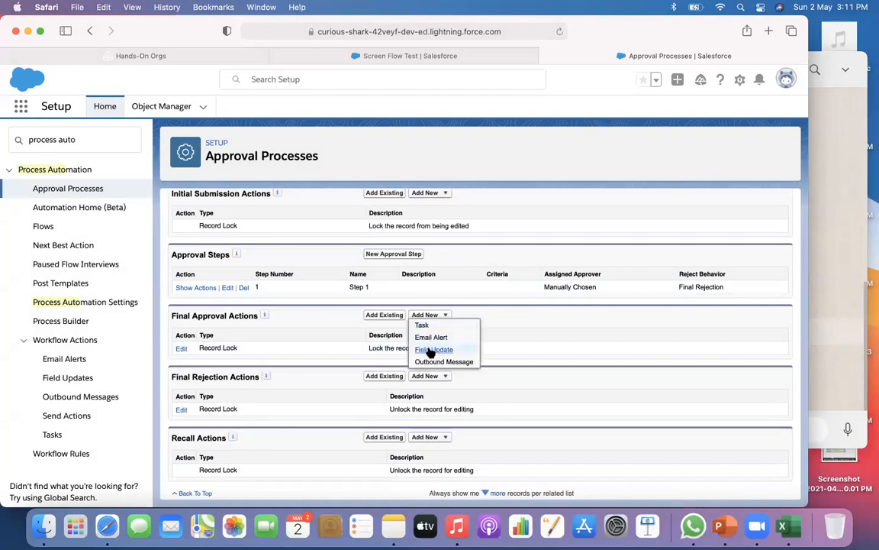
{"action": "left_click", "coordinate": [432, 350]}
{"action": "left_click", "coordinate": [340, 297]}
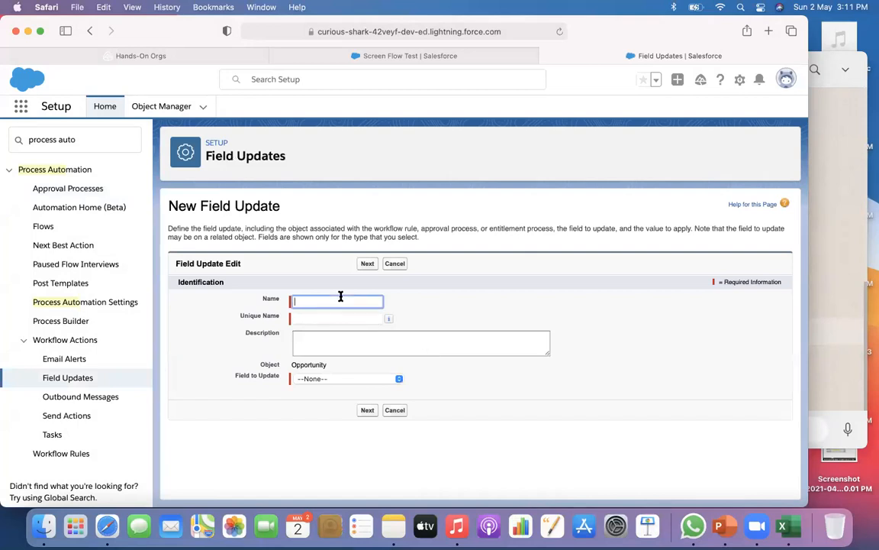
{"action": "type", "text": "Closed Won"}
{"action": "left_click", "coordinate": [348, 316]}
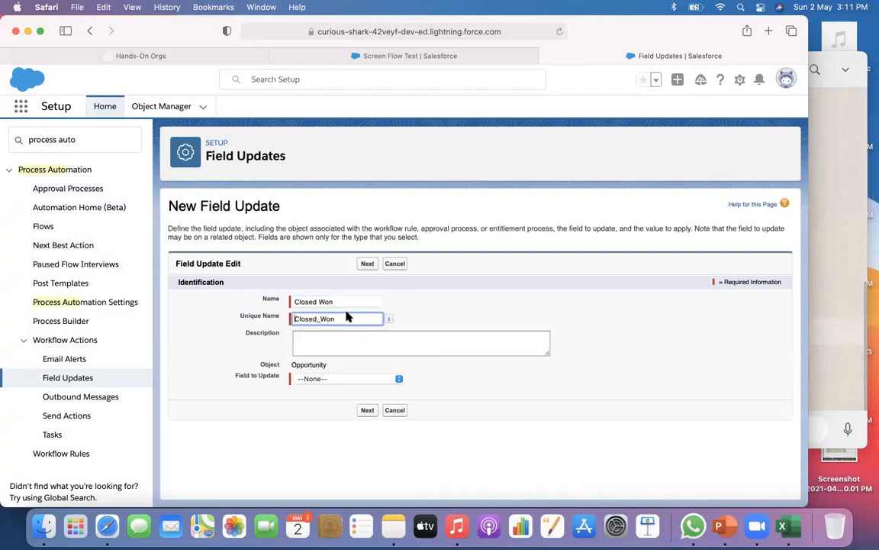
{"action": "left_click", "coordinate": [362, 378]}
{"action": "scroll", "coordinate": [348, 441], "scroll_direction": "down", "scroll_amount": 5}
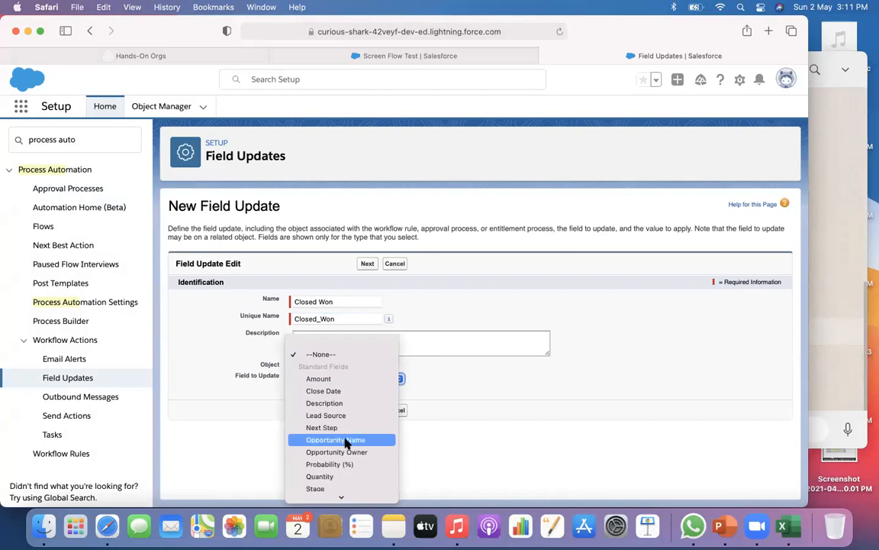
{"action": "left_click", "coordinate": [316, 409]}
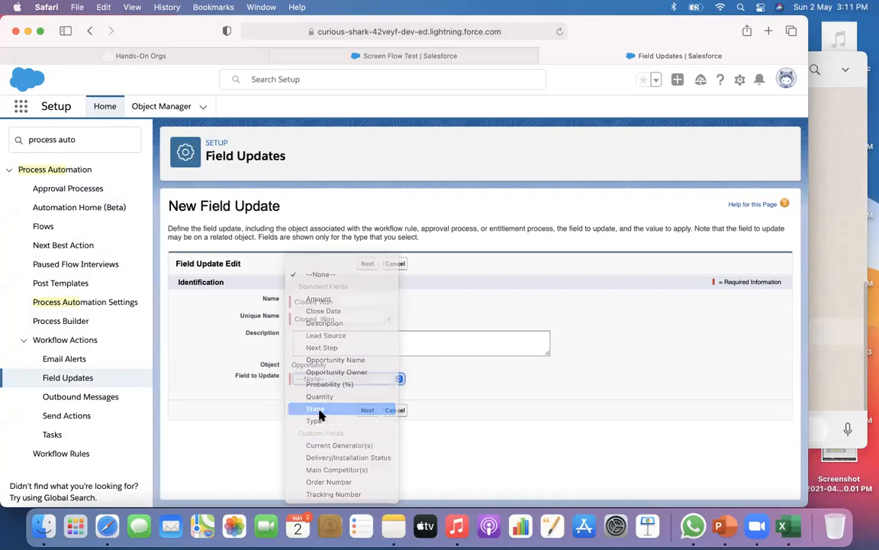
Step: Set the field update's specific Stage value to Closed Won and save it
{"action": "scroll", "coordinate": [373, 416], "scroll_direction": "down", "scroll_amount": 2}
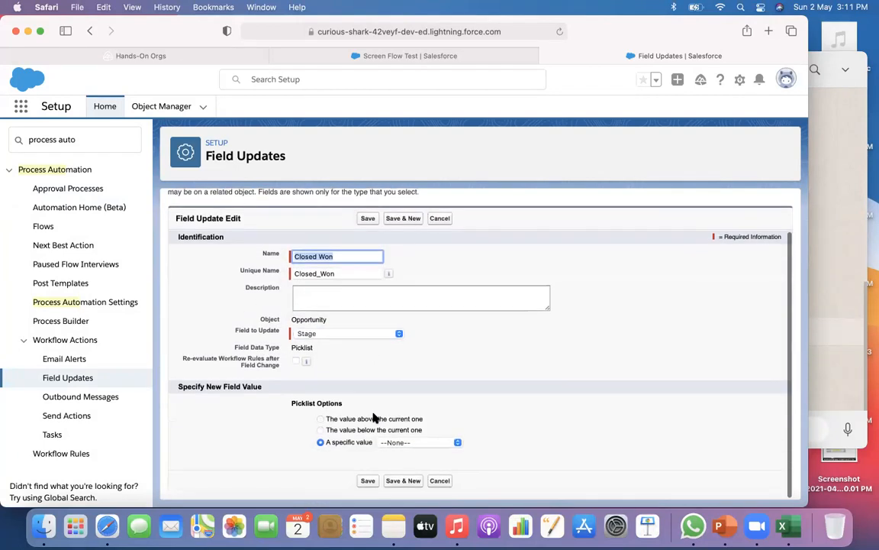
{"action": "left_click", "coordinate": [405, 445]}
{"action": "scroll", "coordinate": [410, 462], "scroll_direction": "down", "scroll_amount": 5}
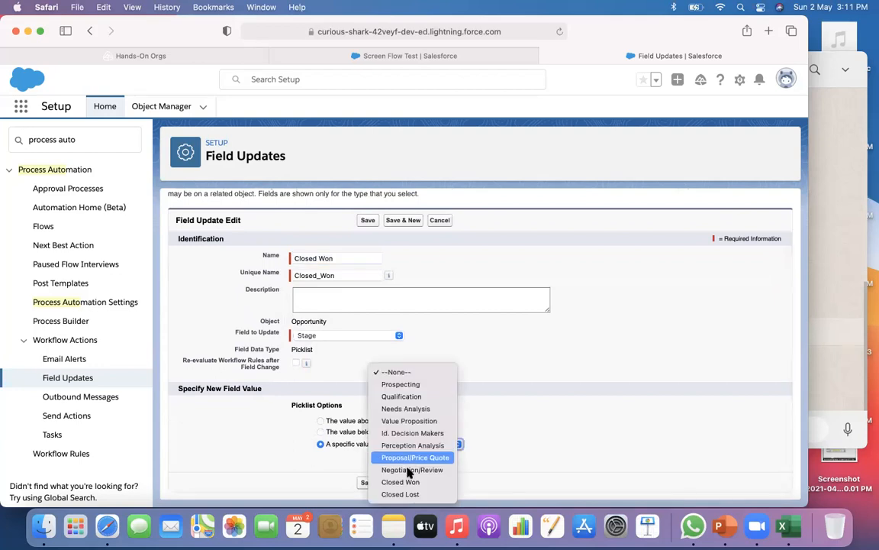
{"action": "left_click", "coordinate": [406, 483]}
{"action": "left_click", "coordinate": [366, 484]}
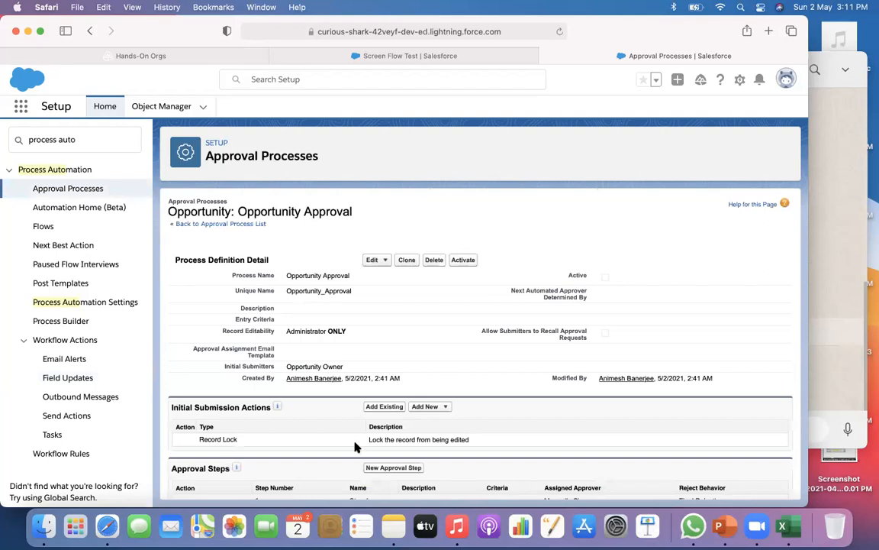
Step: Add a new field update named Close Lost to the final rejection actions, with Stage as the field to update
{"action": "scroll", "coordinate": [360, 358], "scroll_direction": "down", "scroll_amount": 2}
{"action": "scroll", "coordinate": [360, 358], "scroll_direction": "down", "scroll_amount": 5}
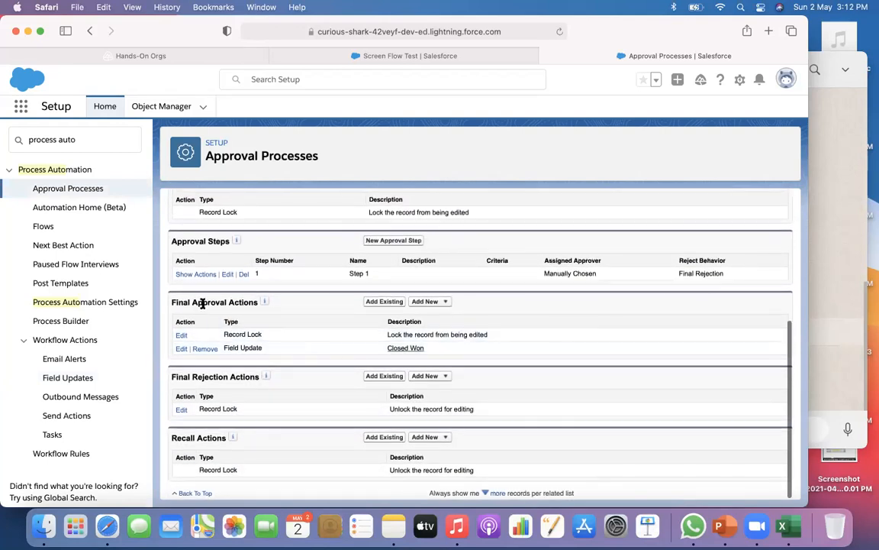
{"action": "left_click", "coordinate": [438, 377]}
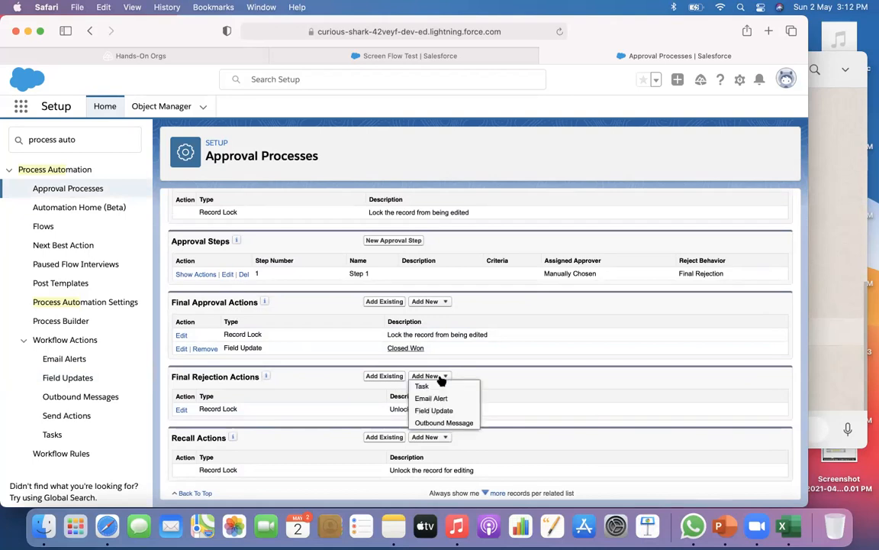
{"action": "left_click", "coordinate": [433, 412]}
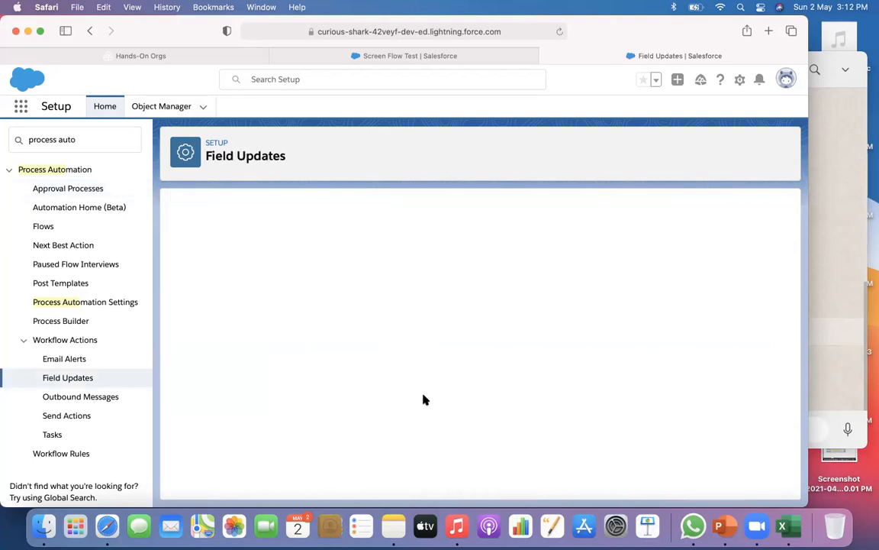
{"action": "left_click", "coordinate": [323, 298]}
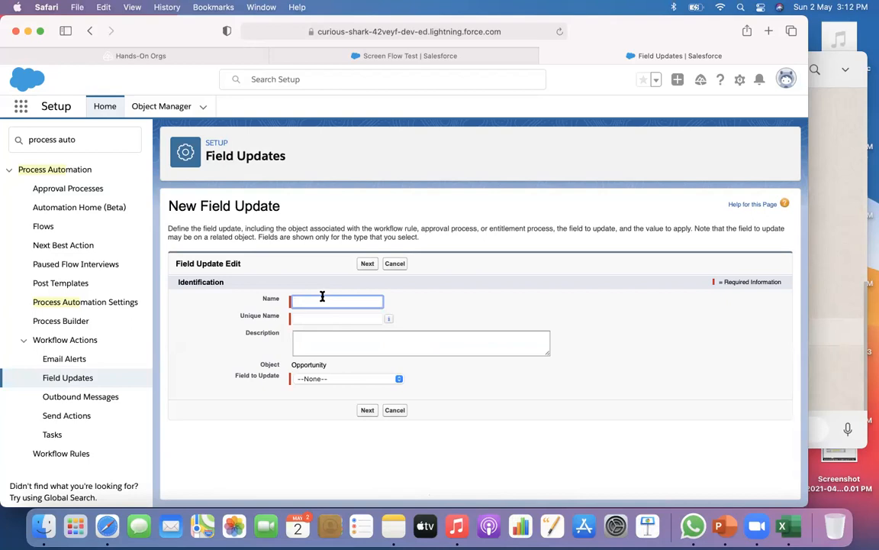
{"action": "type", "text": "Close Lost"}
{"action": "left_click", "coordinate": [333, 318]}
{"action": "left_click", "coordinate": [333, 380]}
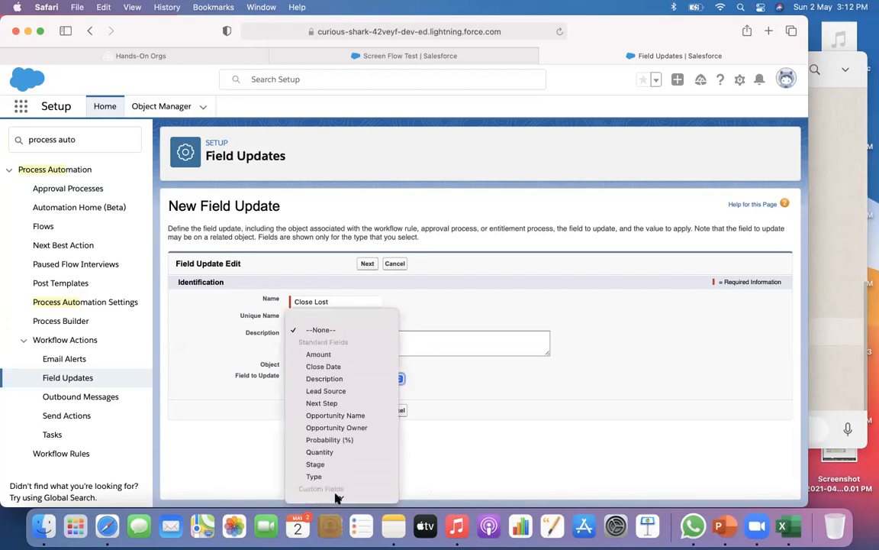
{"action": "left_click", "coordinate": [319, 410]}
{"action": "left_click", "coordinate": [368, 410]}
Step: Set the rejection field update's specific Stage value to Closed Lost and save it
{"action": "scroll", "coordinate": [362, 451], "scroll_direction": "down", "scroll_amount": 1}
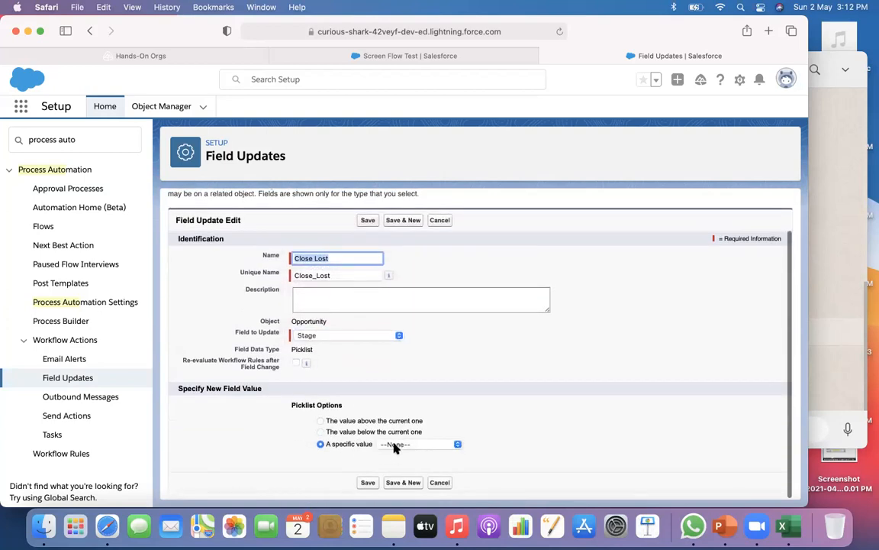
{"action": "left_click", "coordinate": [395, 447]}
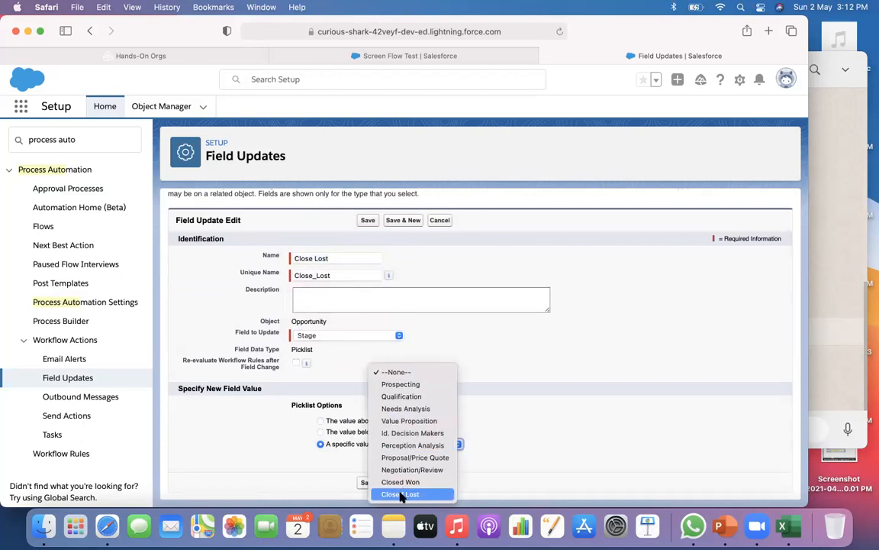
{"action": "left_click", "coordinate": [402, 492]}
{"action": "left_click", "coordinate": [365, 484]}
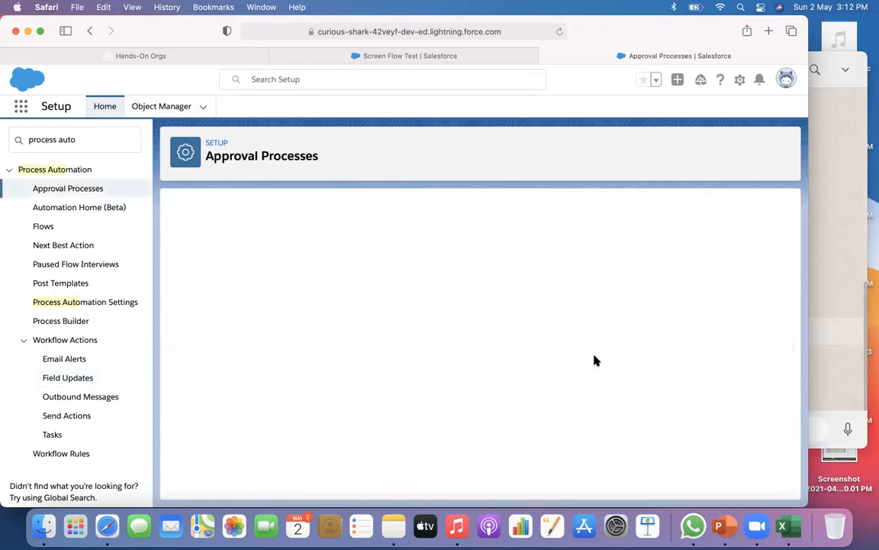
Step: Review the final approval and rejection actions, then try to activate the Opportunity Approval process
{"action": "scroll", "coordinate": [594, 361], "scroll_direction": "down", "scroll_amount": 5}
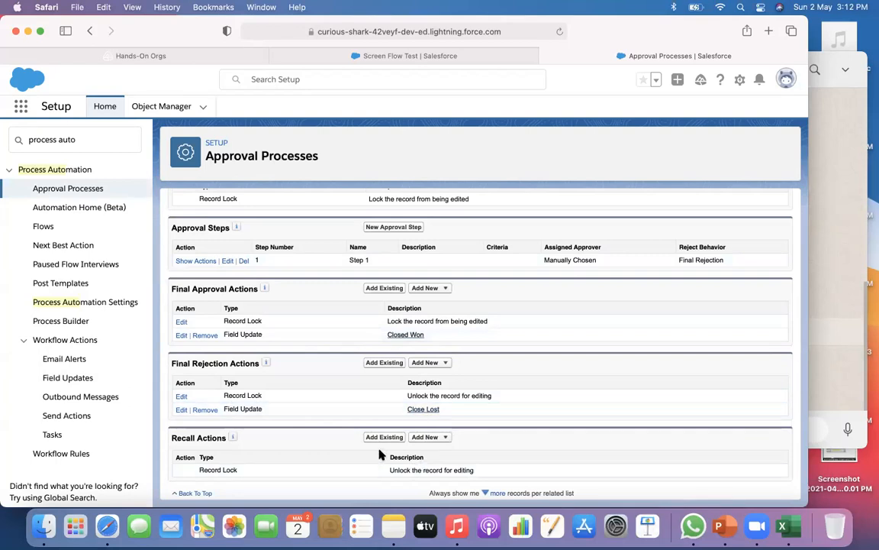
{"action": "scroll", "coordinate": [341, 450], "scroll_direction": "up", "scroll_amount": 10}
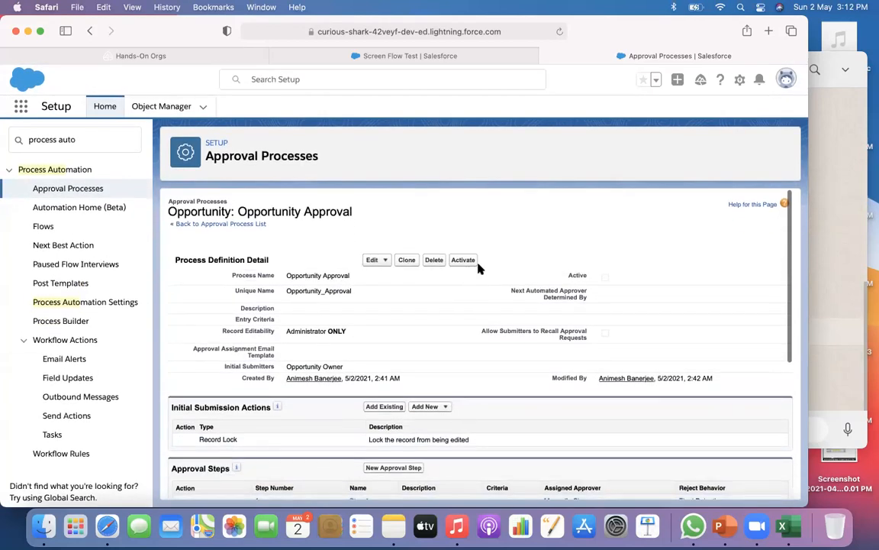
{"action": "left_click", "coordinate": [470, 260]}
{"action": "left_click", "coordinate": [519, 290]}
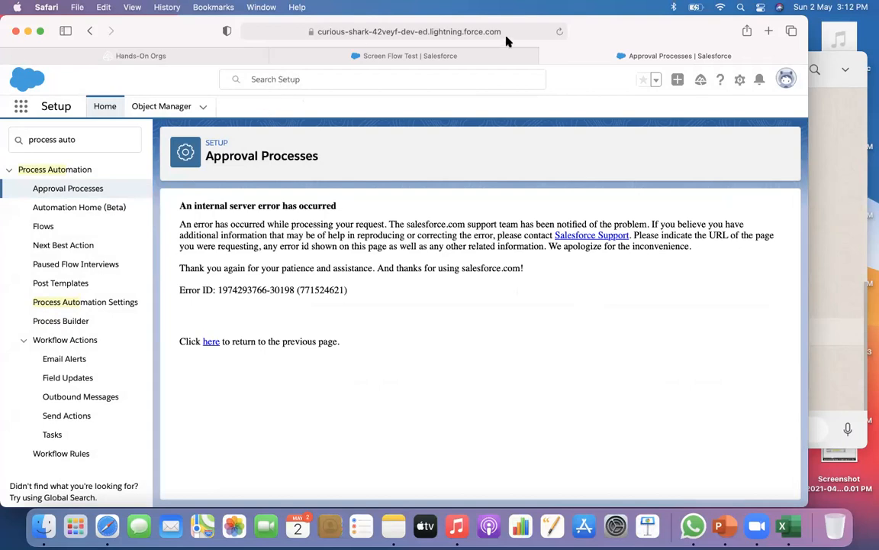
Step: Reload the page, search Setup for "approval" and reopen the Opportunity approval process list
{"action": "left_click", "coordinate": [560, 32]}
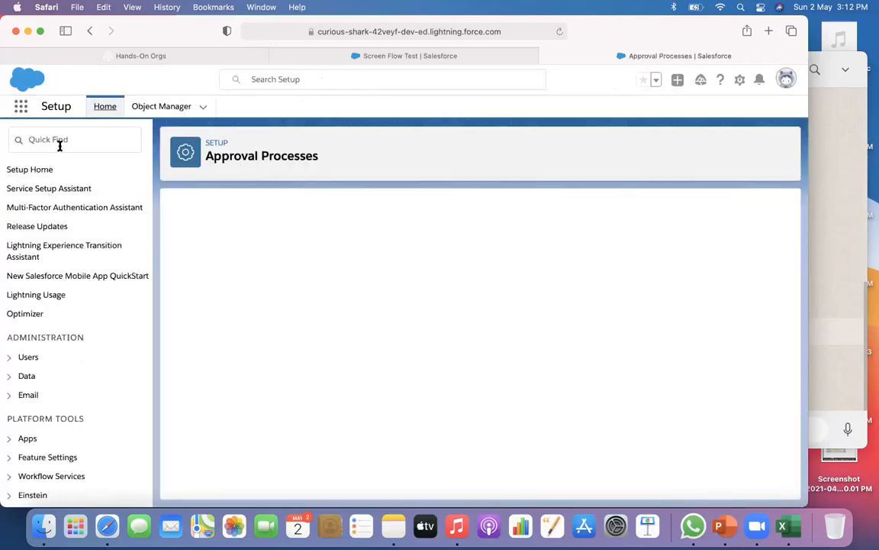
{"action": "left_click", "coordinate": [60, 143]}
{"action": "type", "text": "appor"}
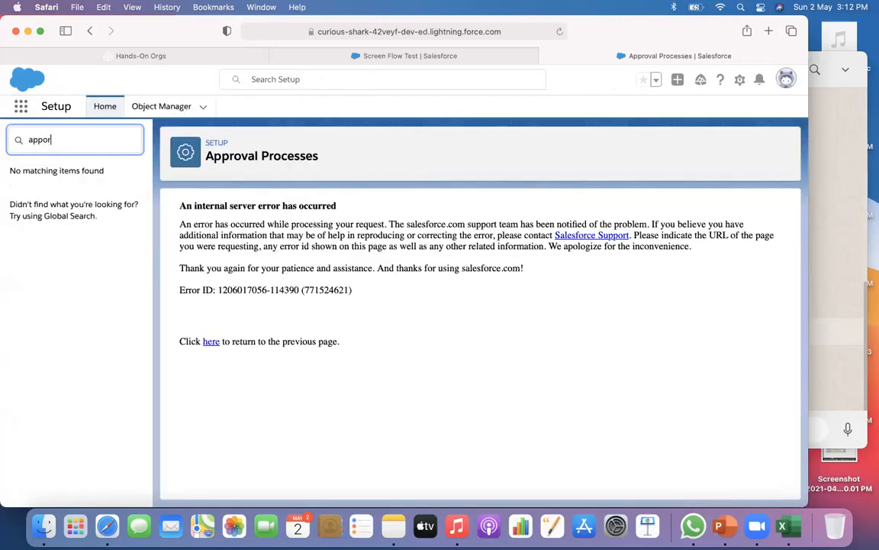
{"action": "key", "text": "BackSpace"}
{"action": "key", "text": "BackSpace"}
{"action": "type", "text": "roval"}
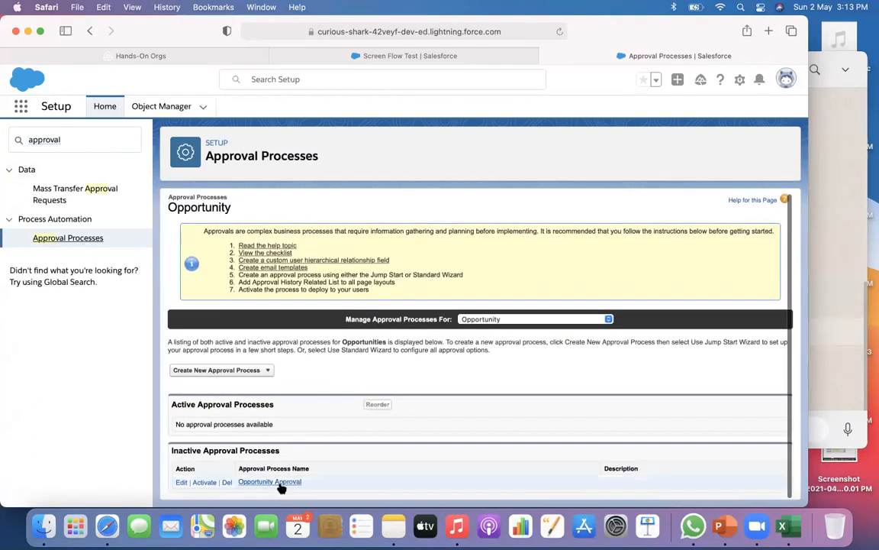
Step: Open the Opportunity Approval process and check its activation status and its final approval and rejection actions
{"action": "left_click", "coordinate": [279, 484]}
{"action": "scroll", "coordinate": [487, 306], "scroll_direction": "down", "scroll_amount": 5}
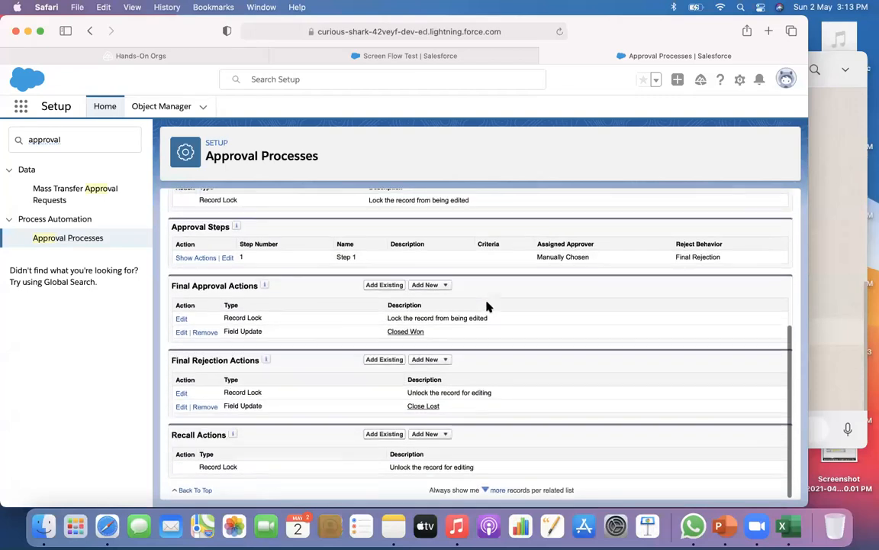
{"action": "scroll", "coordinate": [487, 307], "scroll_direction": "up", "scroll_amount": 5}
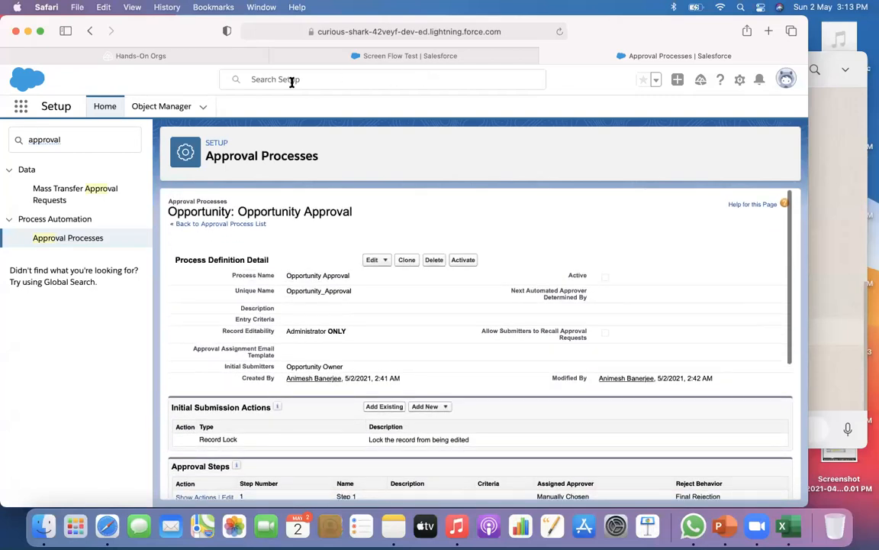
Step: Switch to the Sales app and display the All Opportunities list view
{"action": "left_click", "coordinate": [289, 56]}
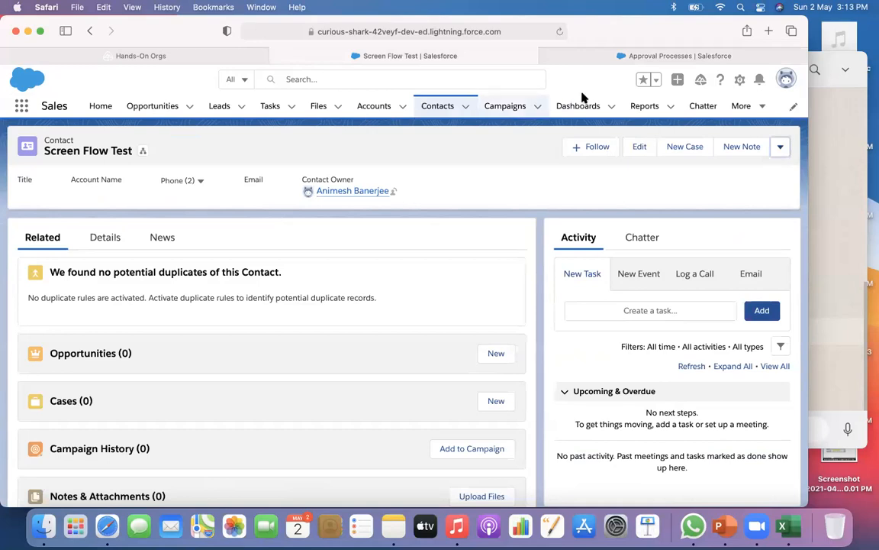
{"action": "left_click", "coordinate": [157, 106]}
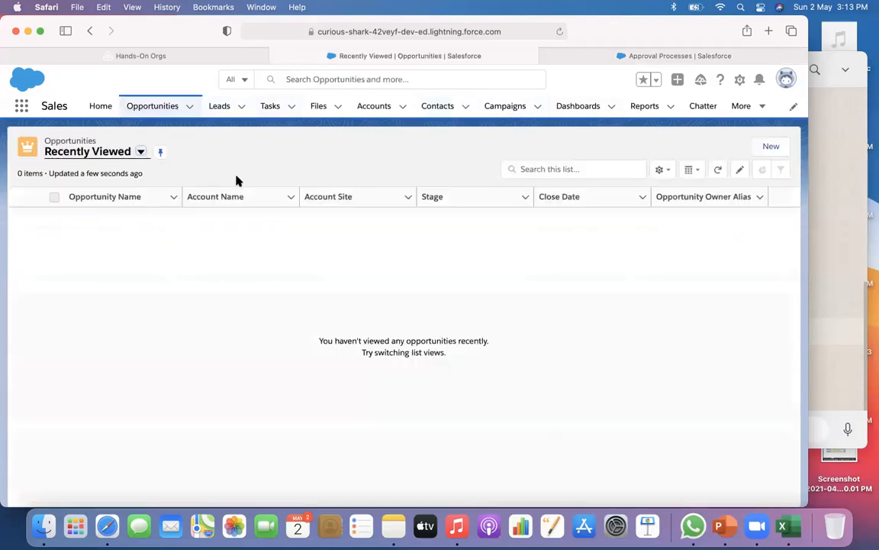
{"action": "left_click", "coordinate": [136, 151]}
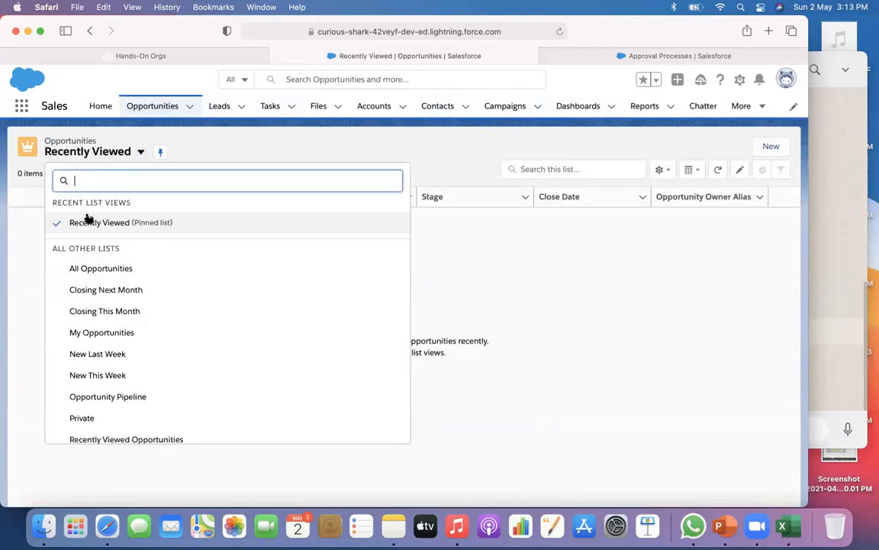
{"action": "left_click", "coordinate": [76, 271]}
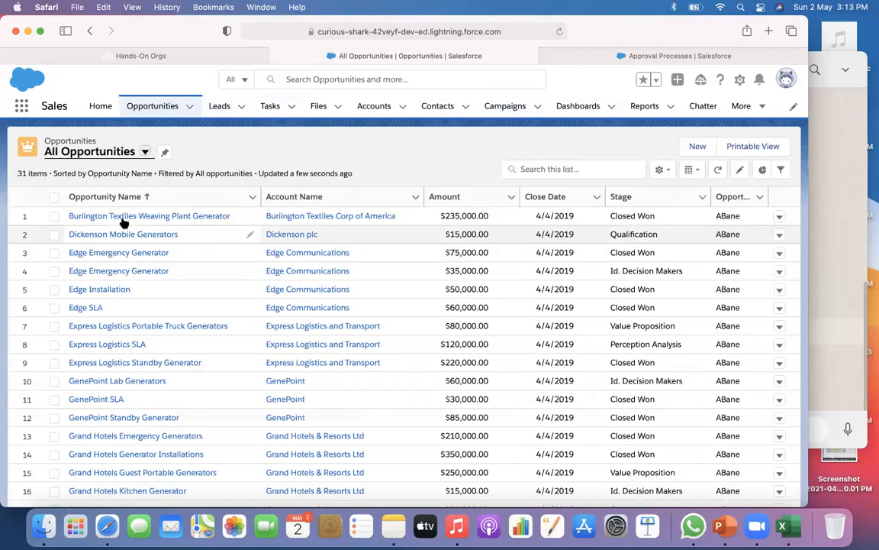
Step: Open the Burlington Textiles Weaving Plant Generator opportunity to check its stage, then return to the All Opportunities list view
{"action": "left_click", "coordinate": [135, 214]}
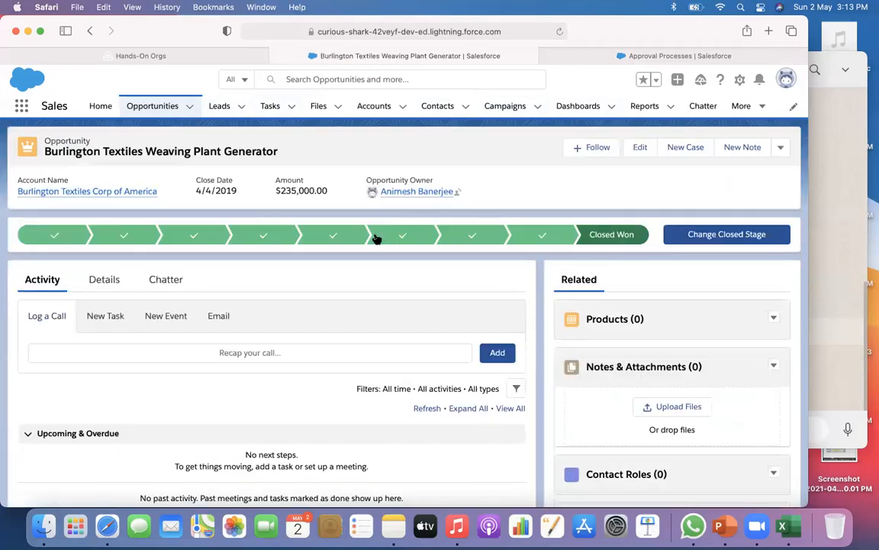
{"action": "left_click", "coordinate": [167, 113]}
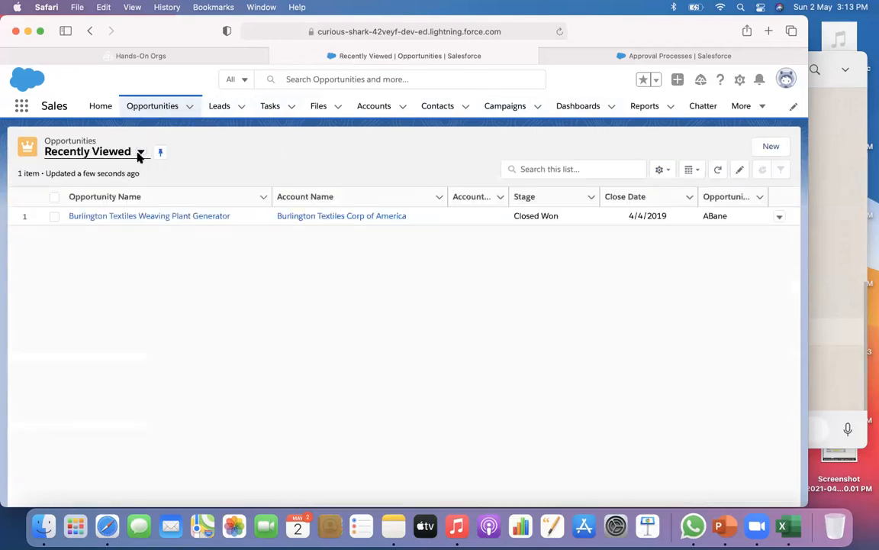
{"action": "left_click", "coordinate": [140, 154]}
{"action": "left_click", "coordinate": [100, 223]}
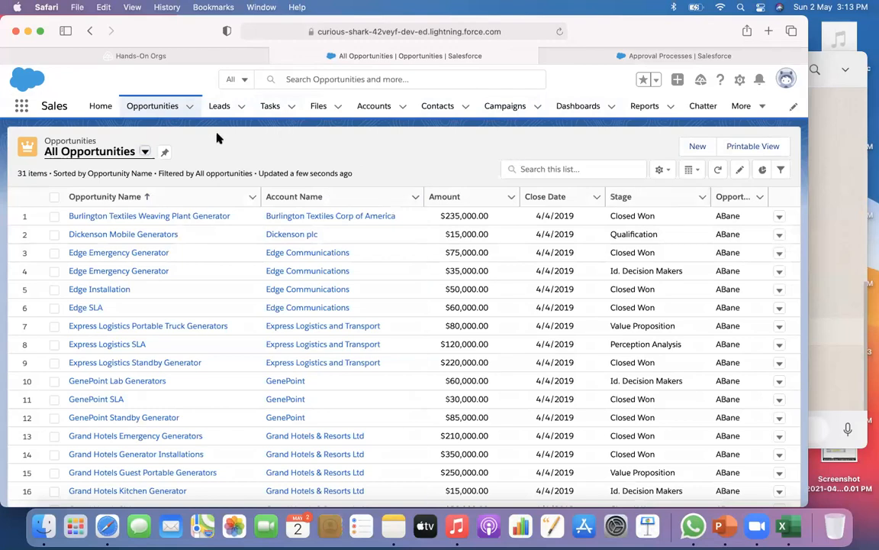
{"action": "left_click", "coordinate": [145, 154]}
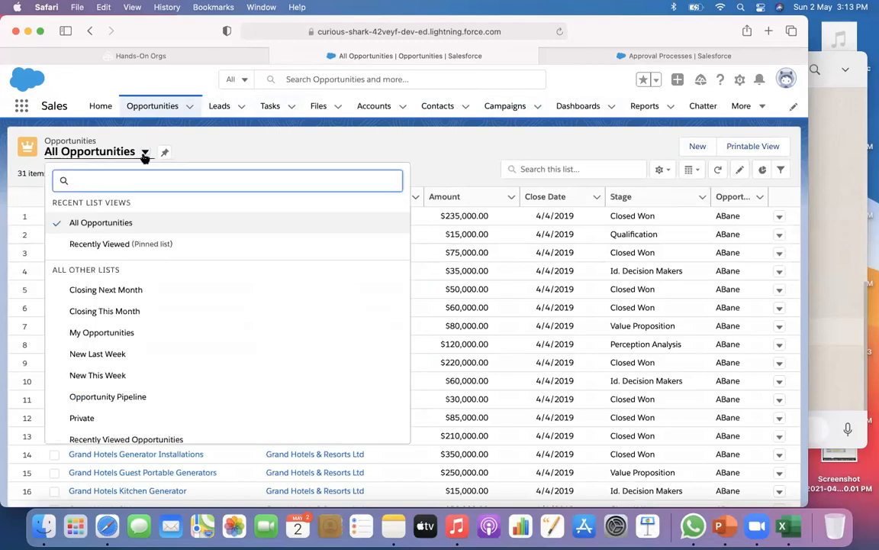
{"action": "left_click", "coordinate": [225, 148]}
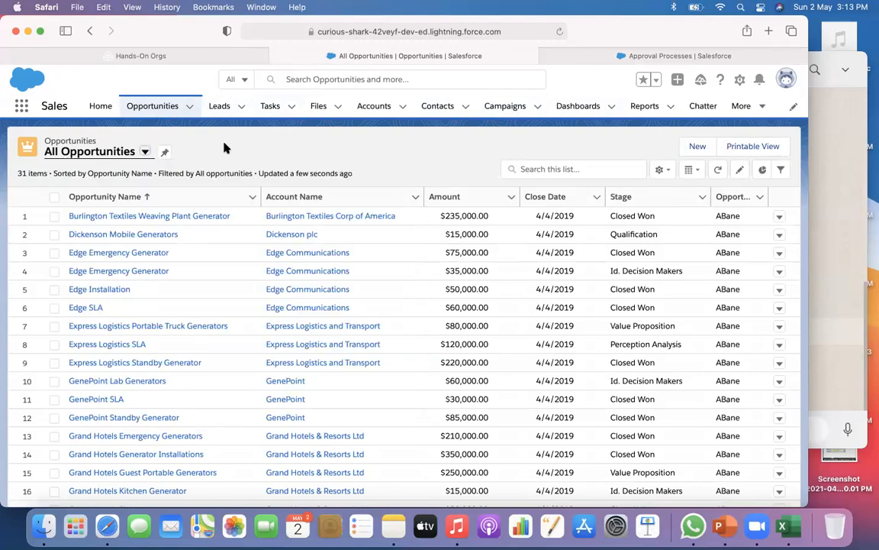
{"action": "left_click", "coordinate": [693, 146]}
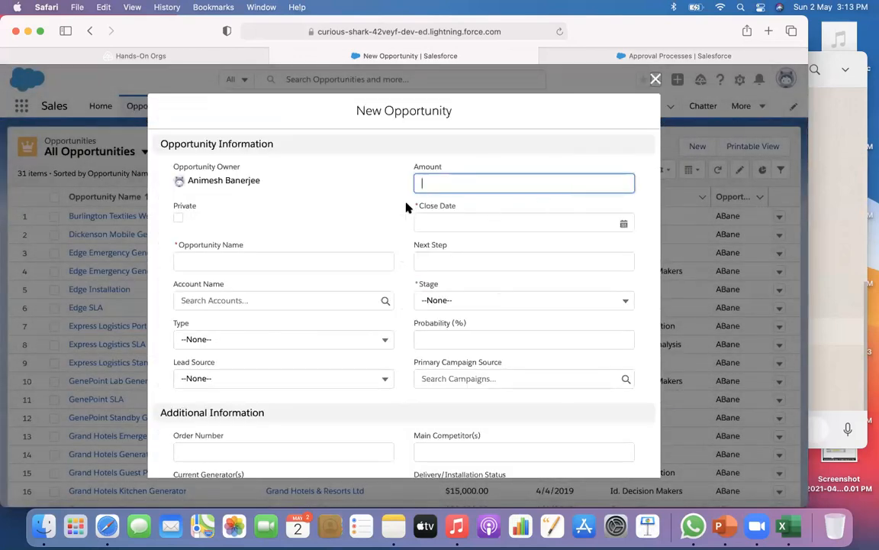
{"action": "left_click", "coordinate": [655, 79]}
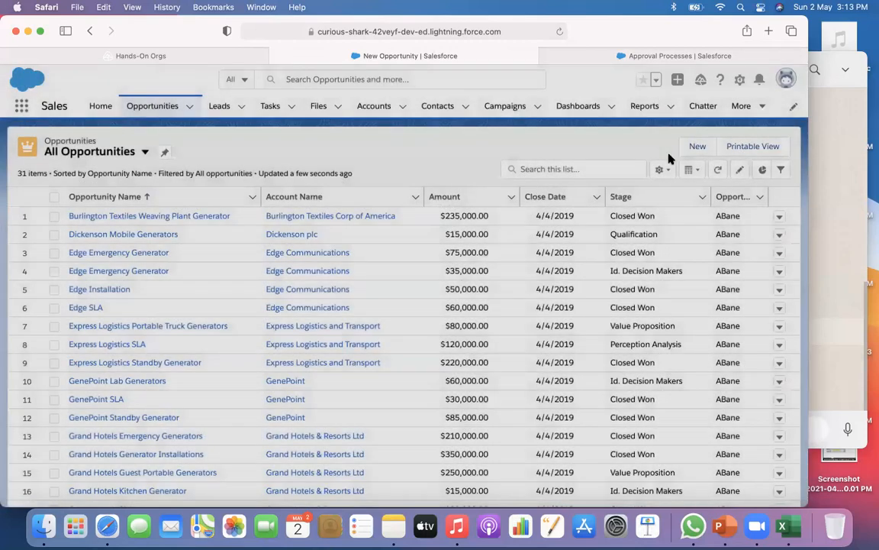
{"action": "left_click", "coordinate": [664, 169]}
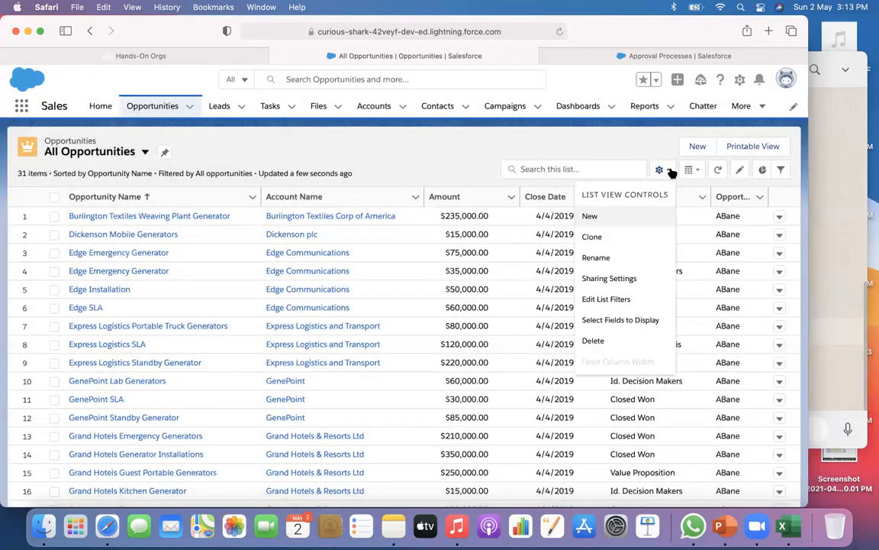
{"action": "left_click", "coordinate": [591, 216]}
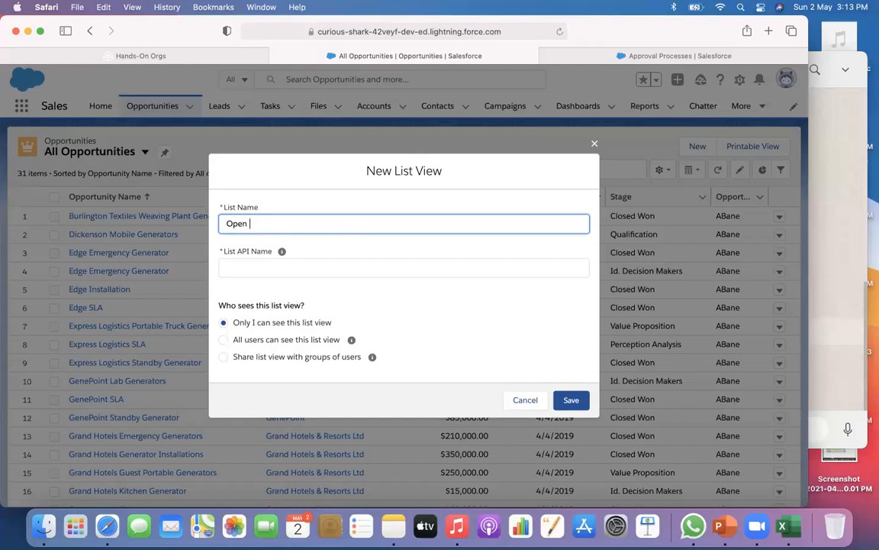
{"action": "key", "text": "BackSpace"}
{"action": "key", "text": "BackSpace"}
{"action": "key", "text": "BackSpace"}
{"action": "key", "text": "BackSpace"}
{"action": "key", "text": "BackSpace"}
{"action": "type", "text": "M"}
{"action": "left_click", "coordinate": [594, 145]}
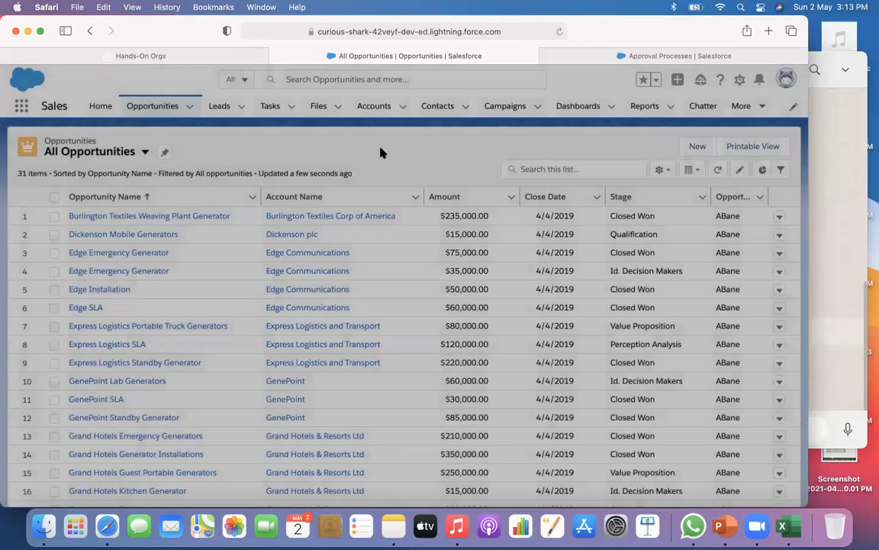
Step: Display the My Opportunities list view and examine its list controls and owner filter
{"action": "left_click", "coordinate": [147, 152]}
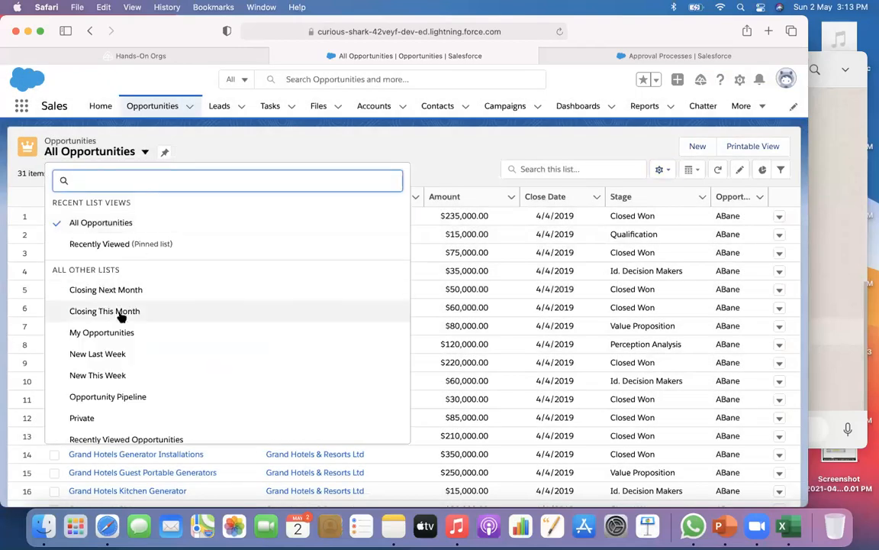
{"action": "left_click", "coordinate": [107, 334]}
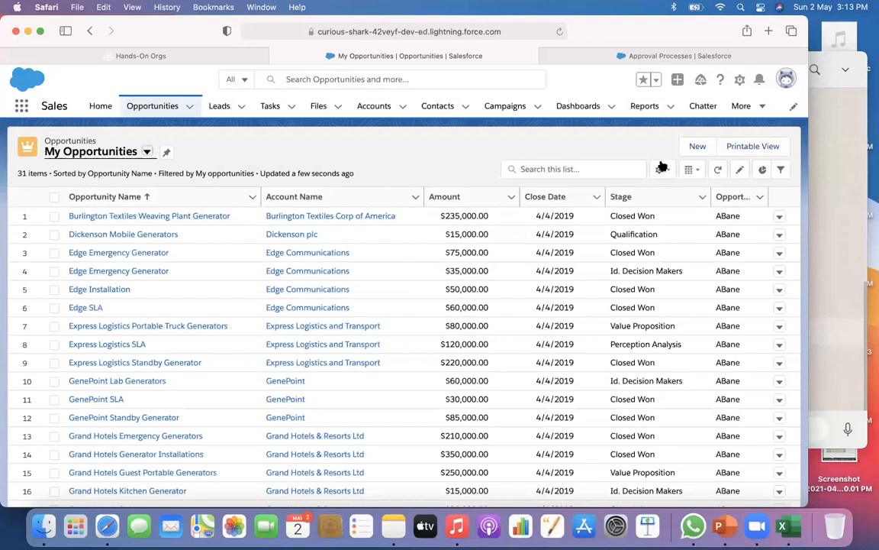
{"action": "left_click", "coordinate": [666, 171]}
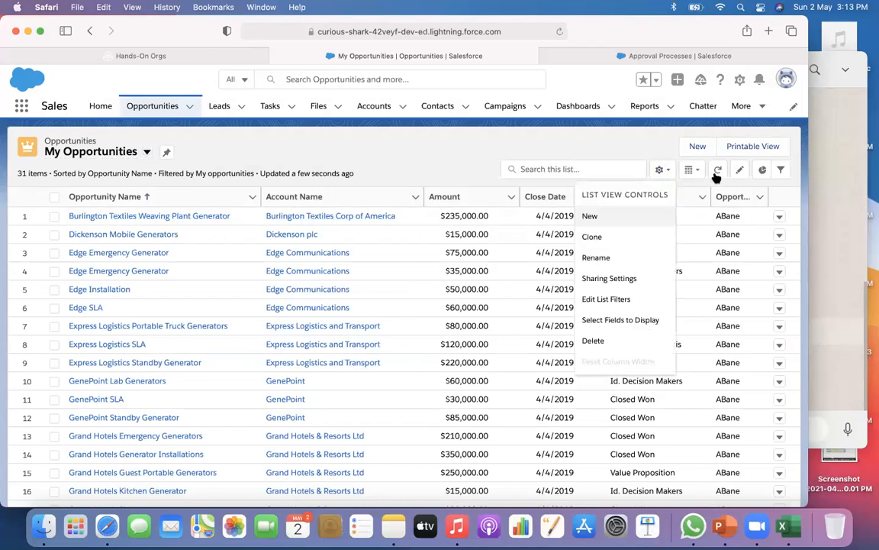
{"action": "left_click", "coordinate": [781, 171]}
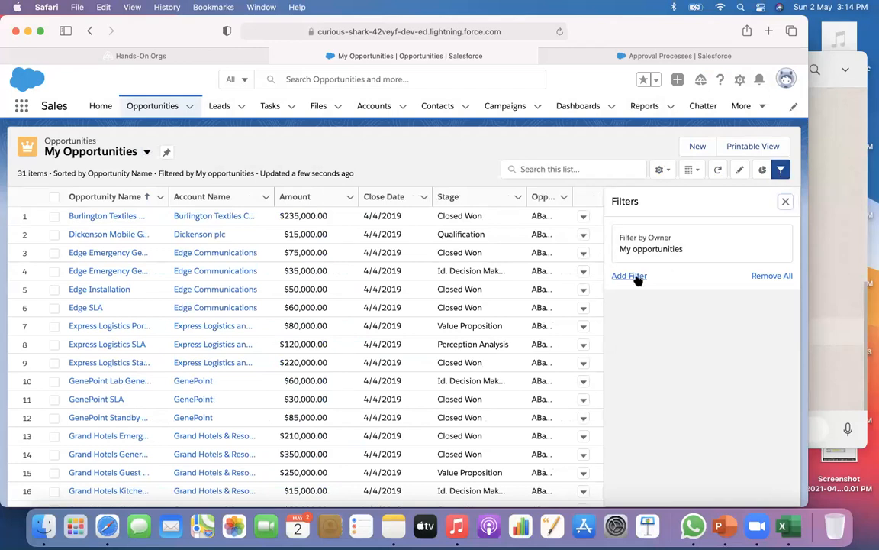
{"action": "left_click", "coordinate": [671, 252]}
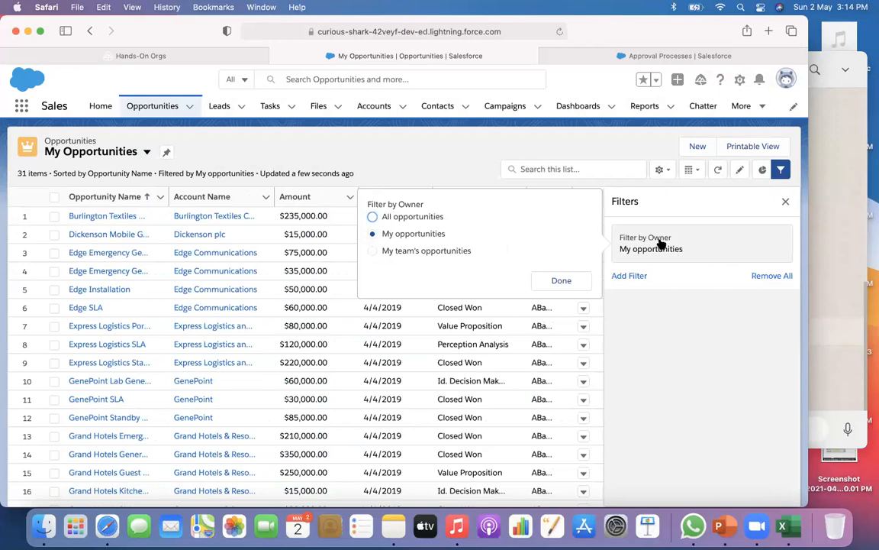
{"action": "left_click", "coordinate": [654, 328]}
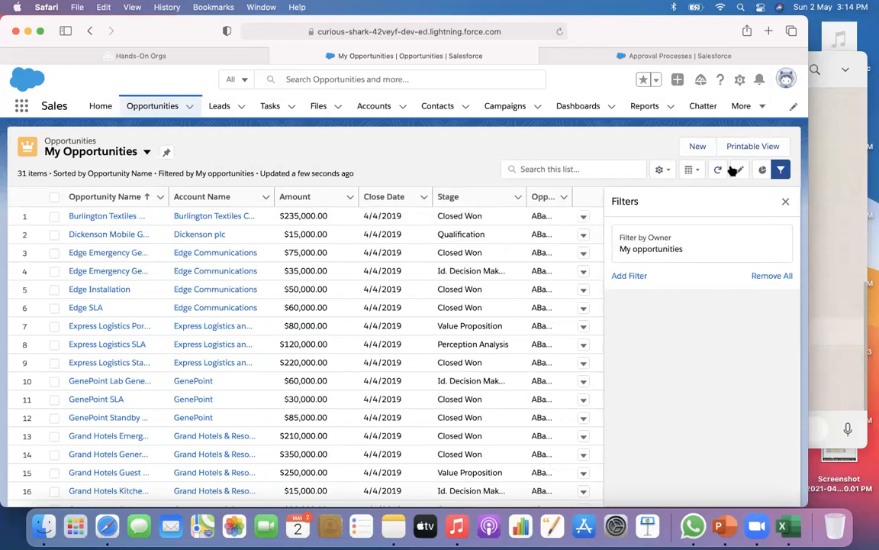
{"action": "left_click", "coordinate": [785, 201]}
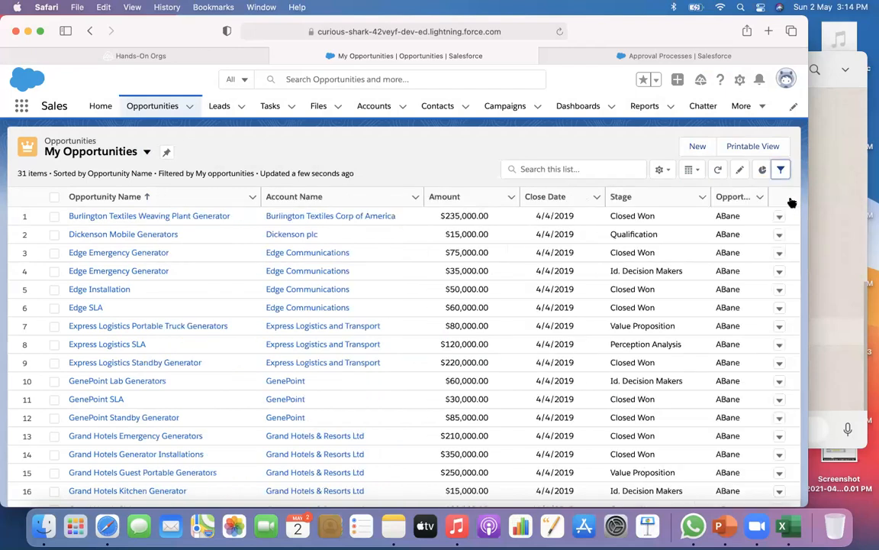
{"action": "left_click", "coordinate": [695, 171]}
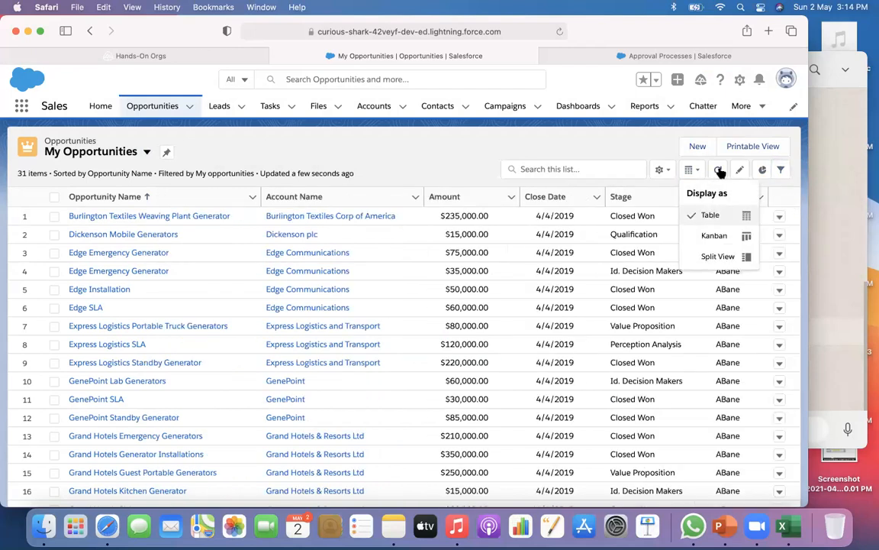
{"action": "left_click", "coordinate": [742, 173]}
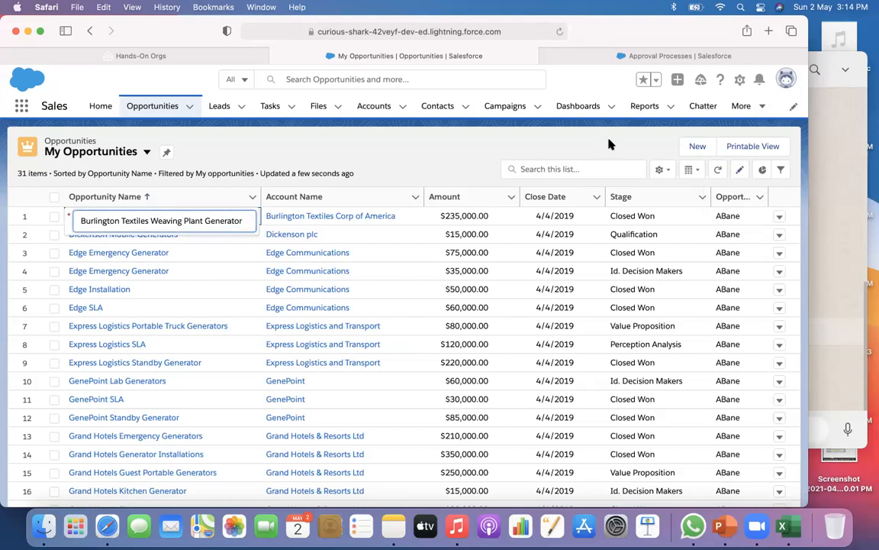
{"action": "left_click", "coordinate": [588, 111]}
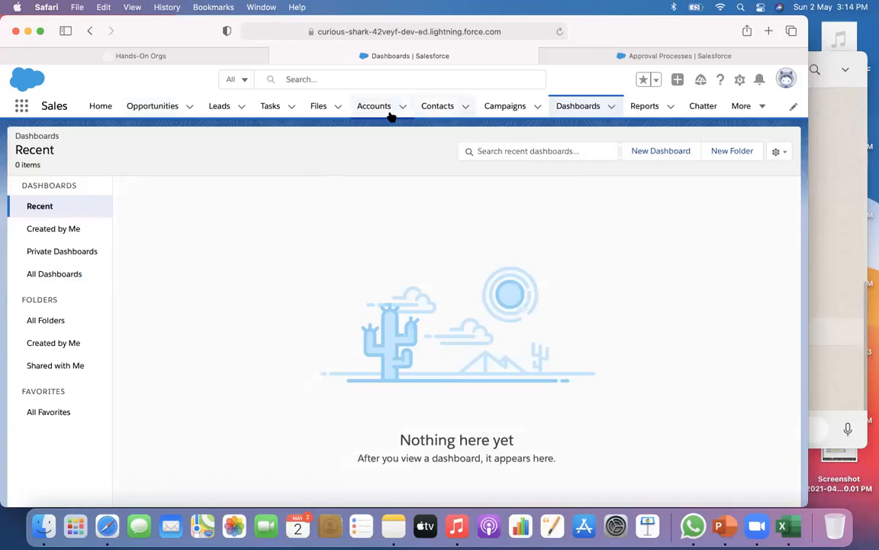
Step: Return to the My Opportunities list view and clone it as a new list view named My Open Opportunities
{"action": "left_click", "coordinate": [153, 111]}
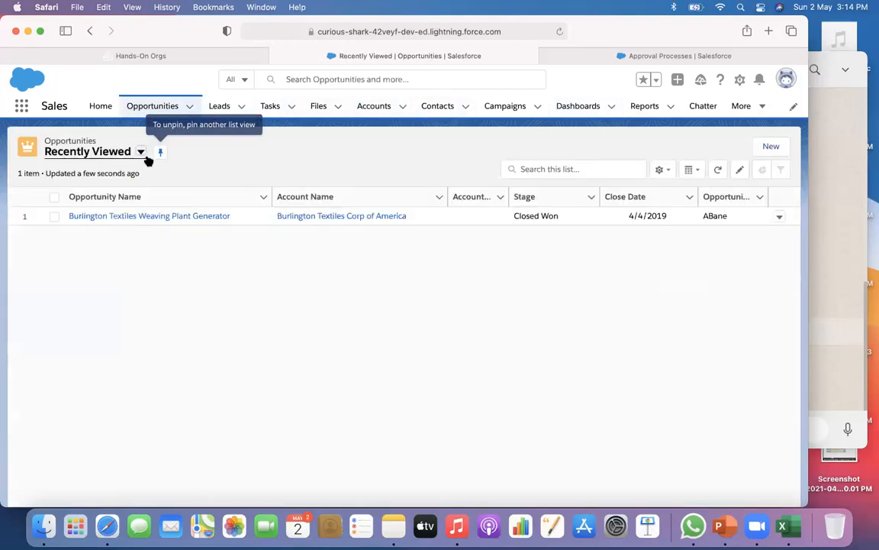
{"action": "left_click", "coordinate": [141, 152]}
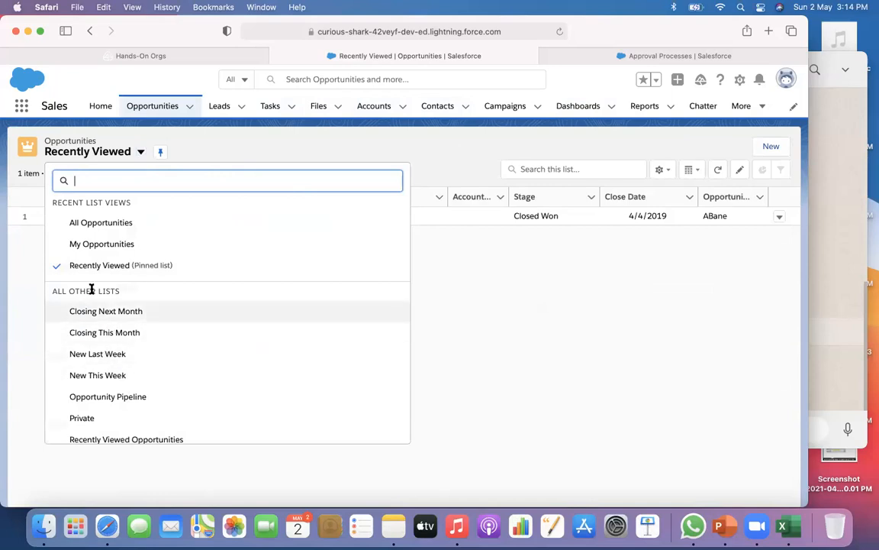
{"action": "left_click", "coordinate": [93, 245]}
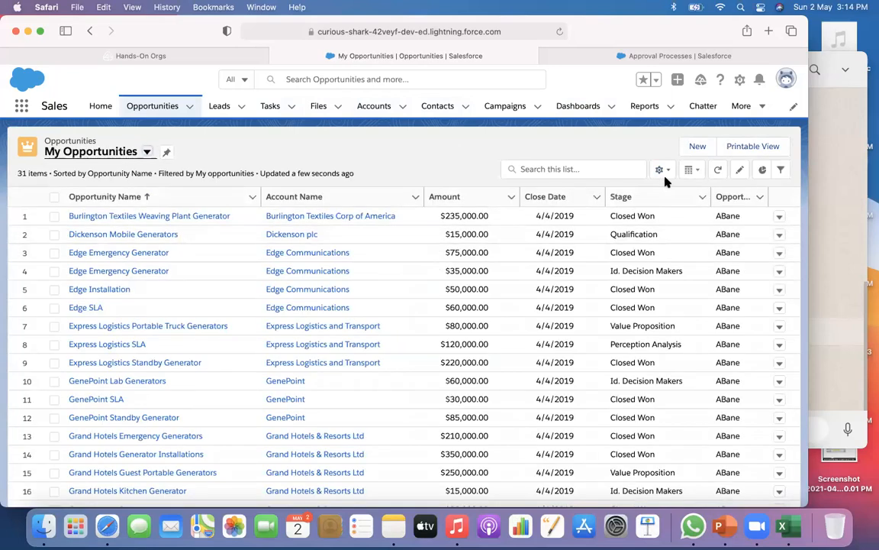
{"action": "left_click", "coordinate": [664, 171]}
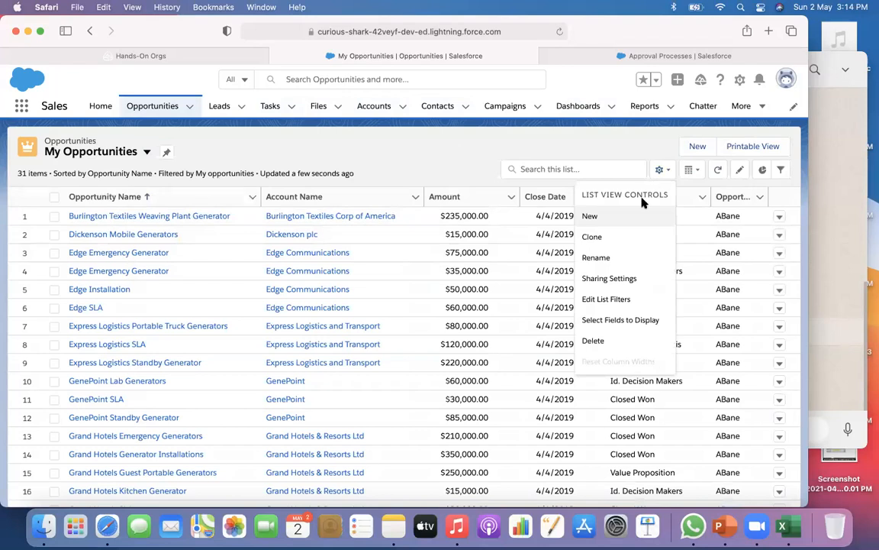
{"action": "left_click", "coordinate": [593, 237]}
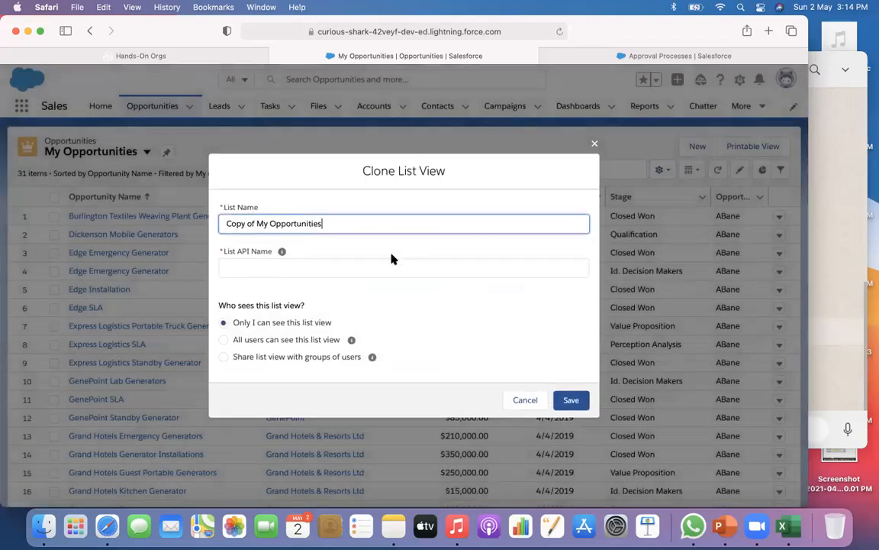
{"action": "left_click_drag", "start_coordinate": [258, 222], "coordinate": [214, 224]}
{"action": "key", "text": "BackSpace"}
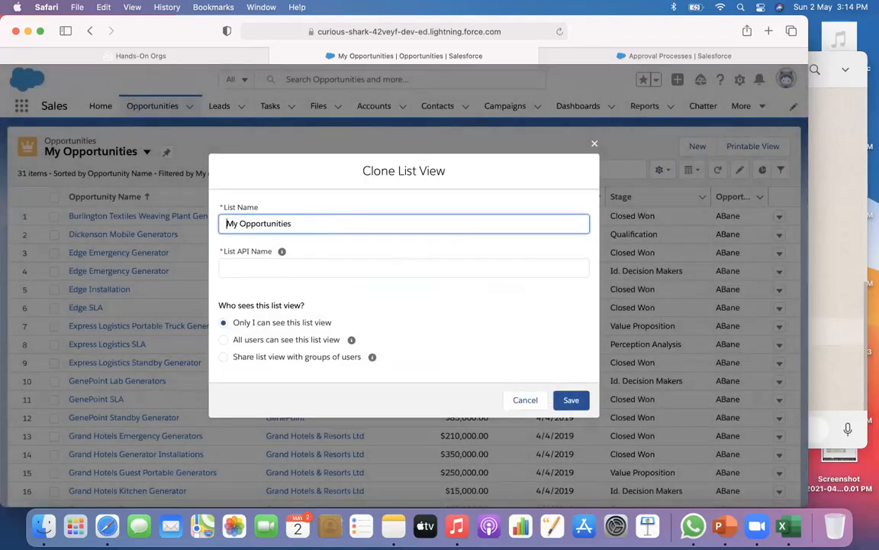
{"action": "left_click", "coordinate": [241, 223]}
{"action": "type", "text": "Open"}
{"action": "left_click", "coordinate": [252, 269]}
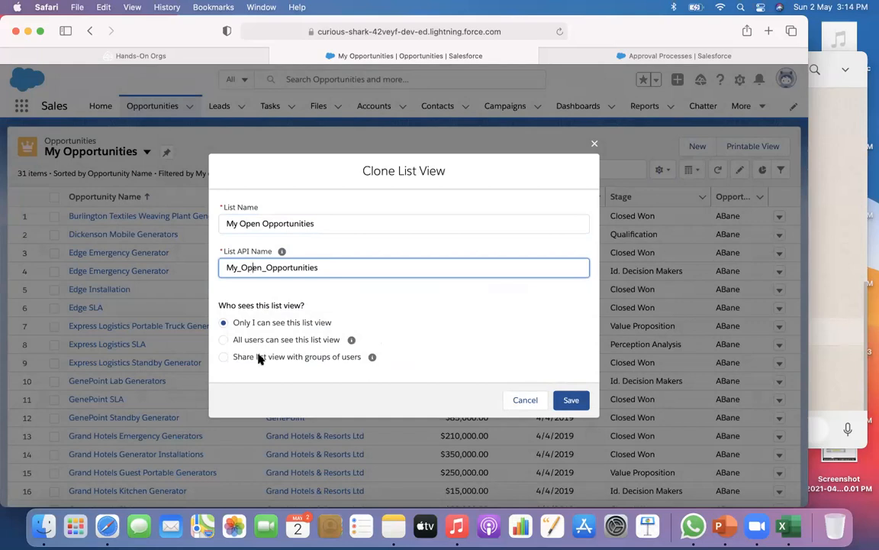
{"action": "left_click", "coordinate": [569, 399]}
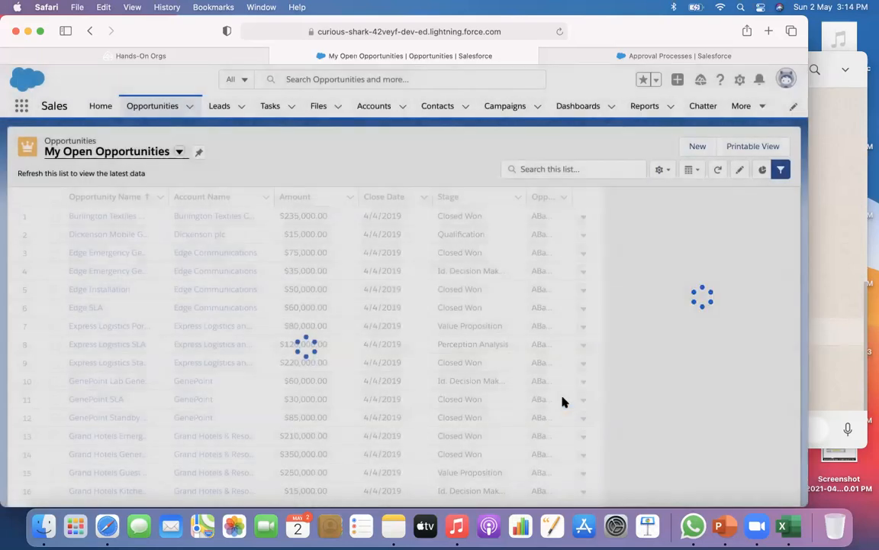
Step: Add the filter Closed equals False to the My Open Opportunities list view and save it
{"action": "left_click", "coordinate": [632, 277]}
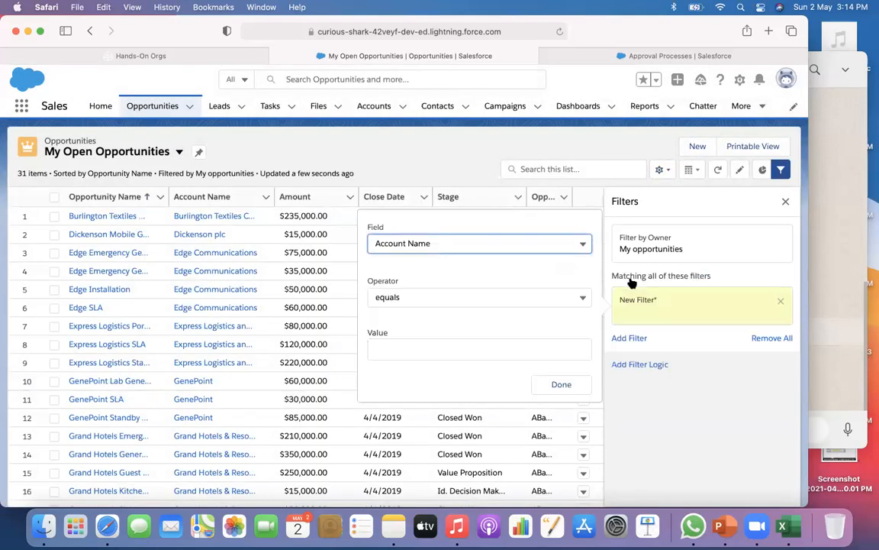
{"action": "left_click", "coordinate": [486, 244]}
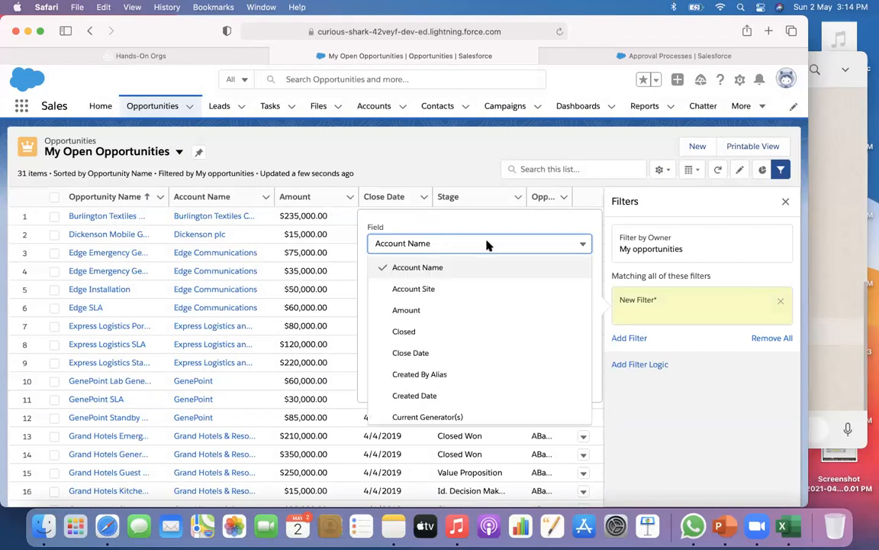
{"action": "left_click", "coordinate": [445, 334]}
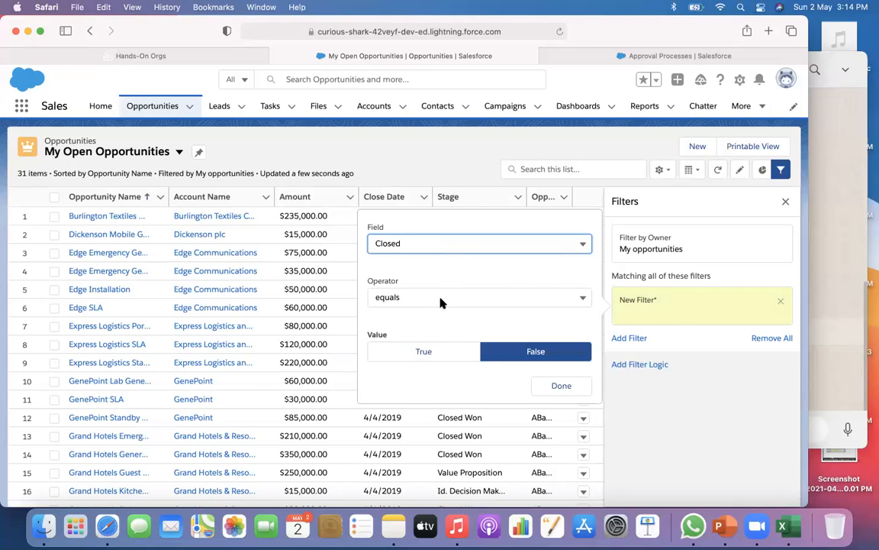
{"action": "left_click", "coordinate": [526, 356]}
{"action": "left_click", "coordinate": [562, 387]}
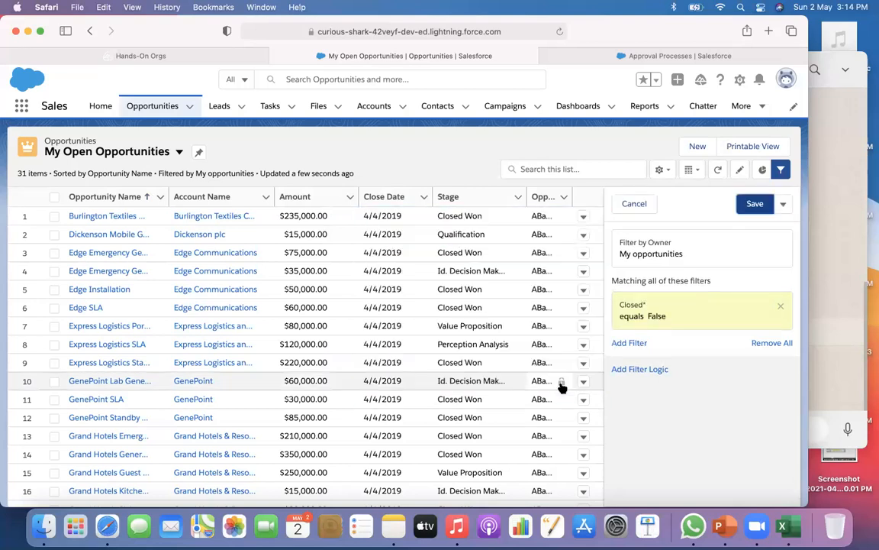
{"action": "left_click", "coordinate": [753, 204]}
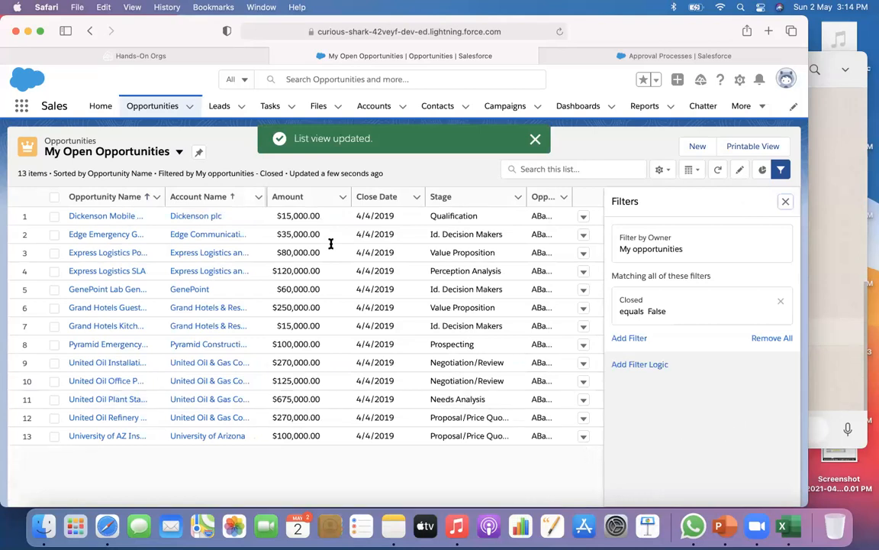
{"action": "left_click", "coordinate": [786, 202]}
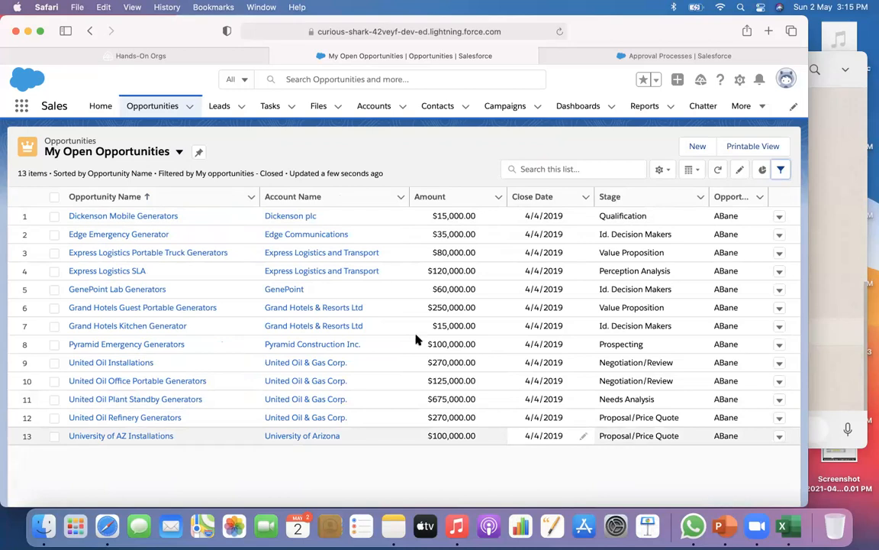
Step: Set the Dickenson Mobile Generators opportunity's current stage to Negotiation/Review and check its additional record actions
{"action": "left_click", "coordinate": [126, 216]}
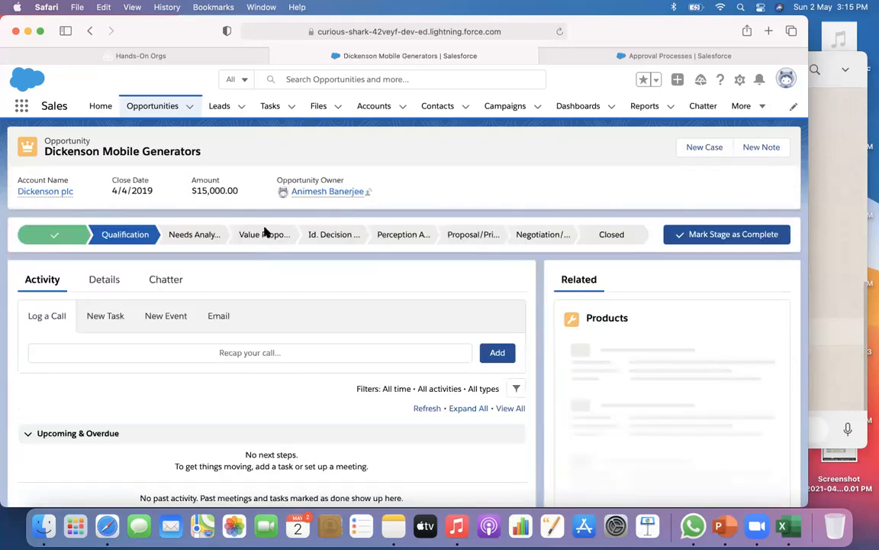
{"action": "left_click", "coordinate": [531, 240]}
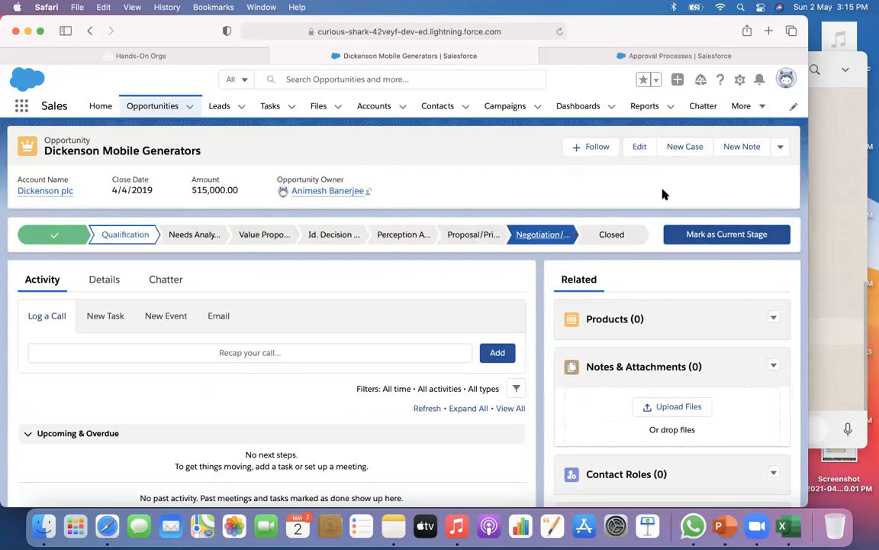
{"action": "left_click", "coordinate": [702, 235]}
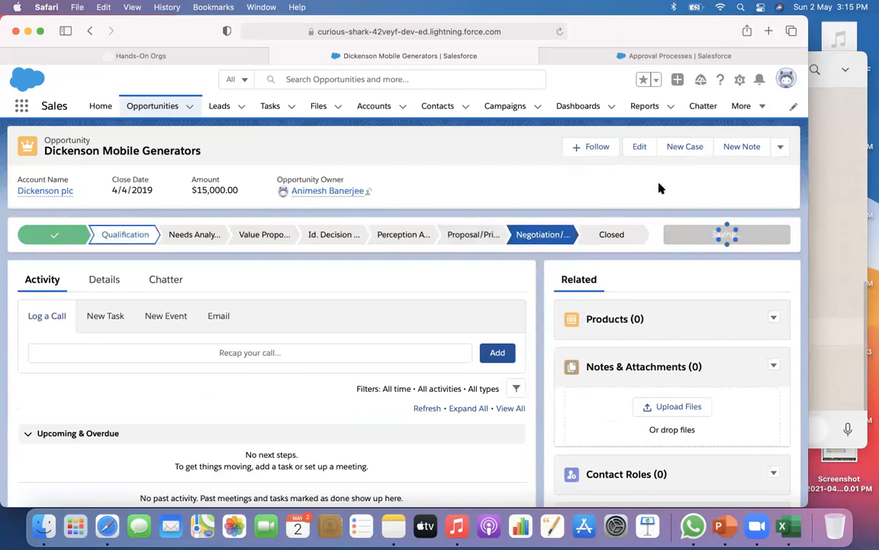
{"action": "left_click", "coordinate": [780, 147]}
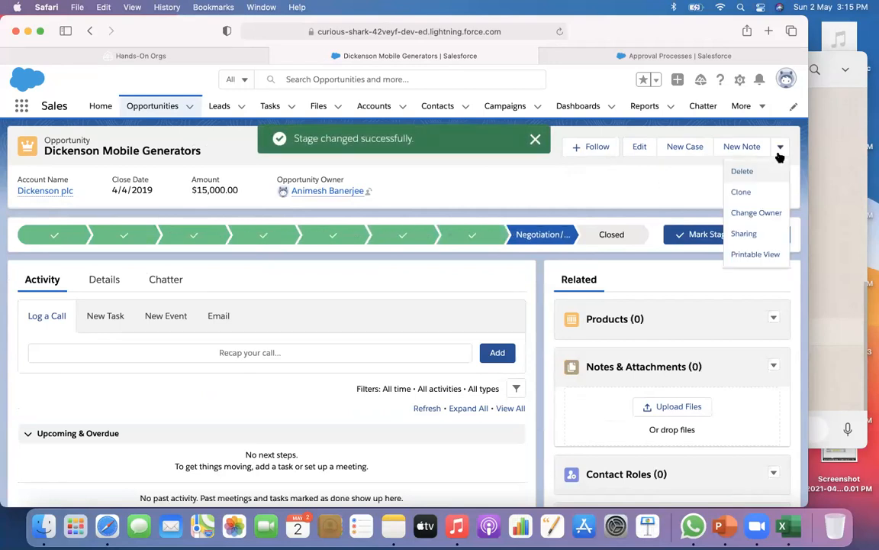
{"action": "left_click", "coordinate": [630, 197]}
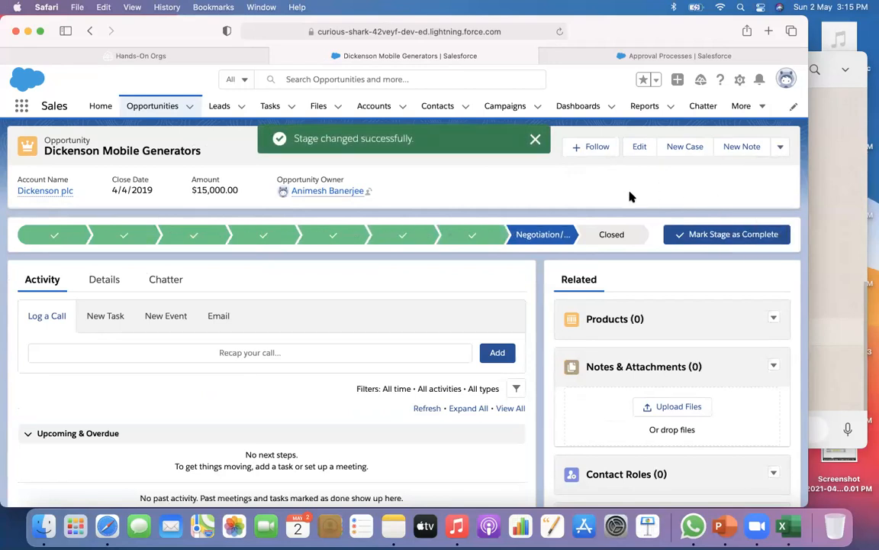
Step: Open Setup separately and find the Opportunity object in Object Manager by searching for opp
{"action": "left_click", "coordinate": [208, 55]}
{"action": "left_click", "coordinate": [333, 55]}
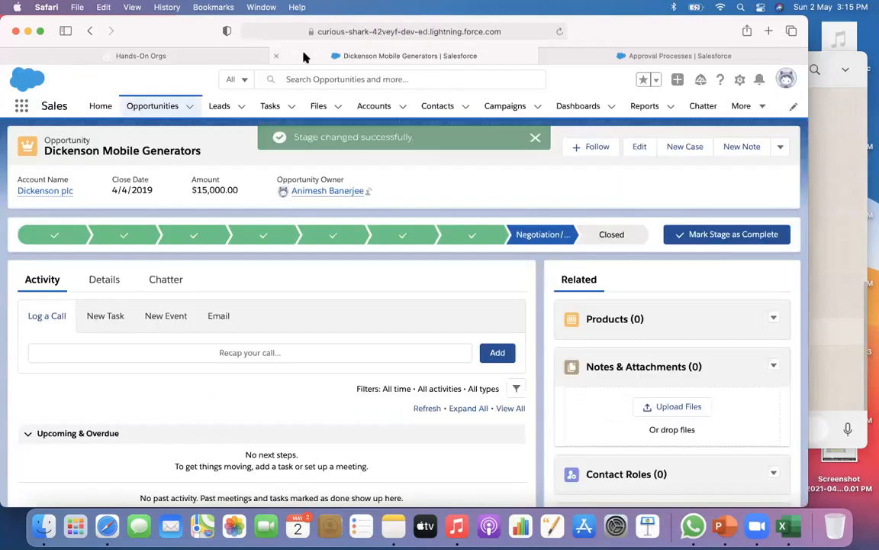
{"action": "left_click", "coordinate": [608, 55]}
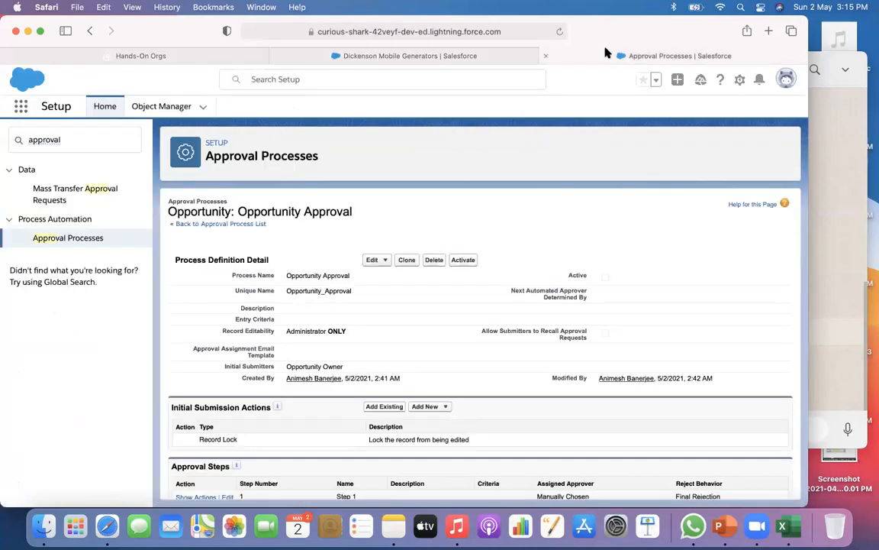
{"action": "left_click", "coordinate": [741, 80]}
{"action": "left_click", "coordinate": [710, 113]}
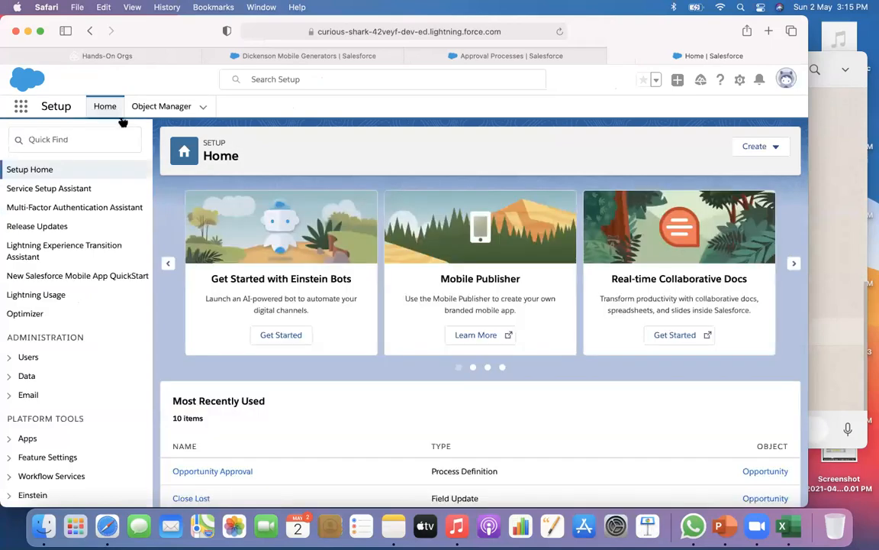
{"action": "left_click", "coordinate": [149, 107]}
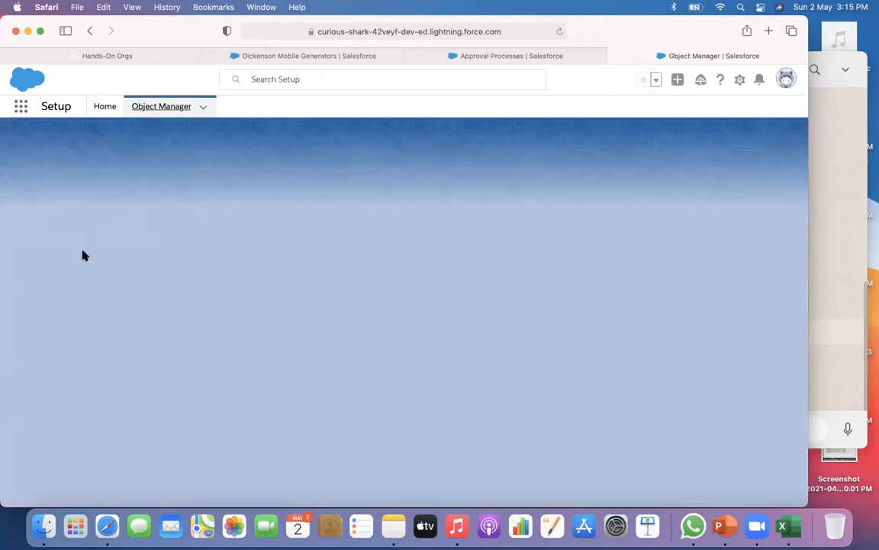
{"action": "left_click", "coordinate": [573, 146]}
{"action": "type", "text": "opp"}
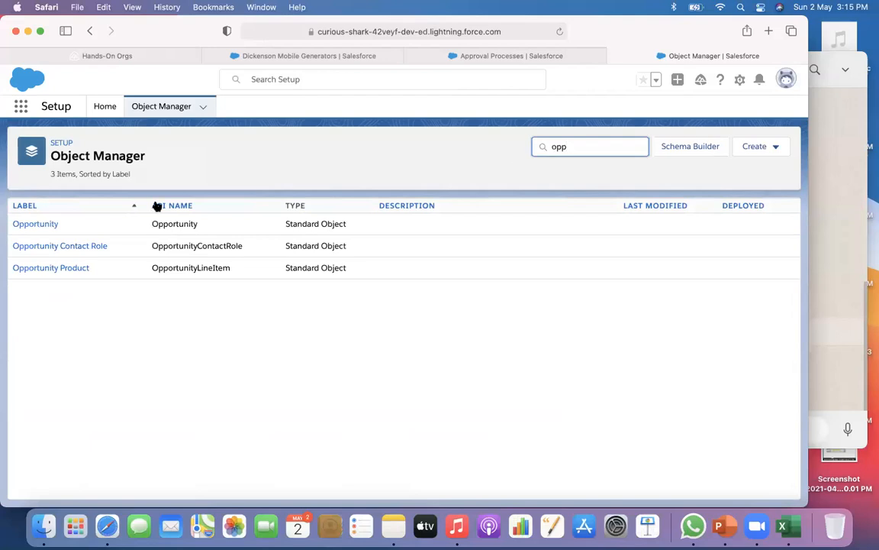
{"action": "left_click", "coordinate": [53, 225]}
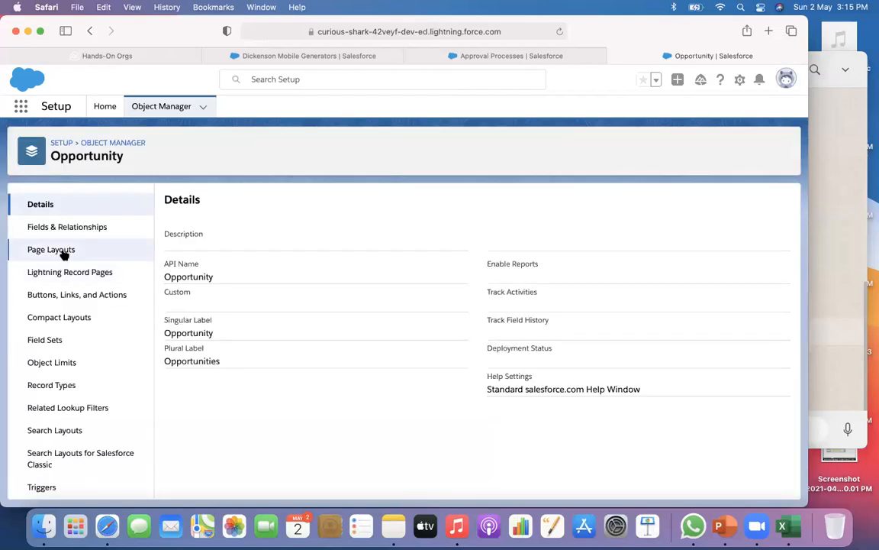
Step: Open the Opportunity object's Opportunity Layout page layout for editing in Salesforce Classic
{"action": "left_click", "coordinate": [62, 252]}
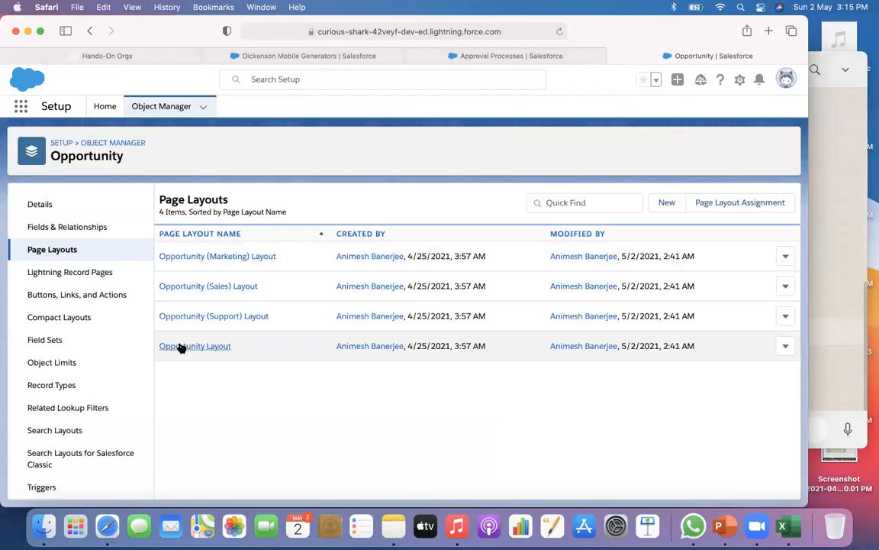
{"action": "left_click", "coordinate": [181, 348]}
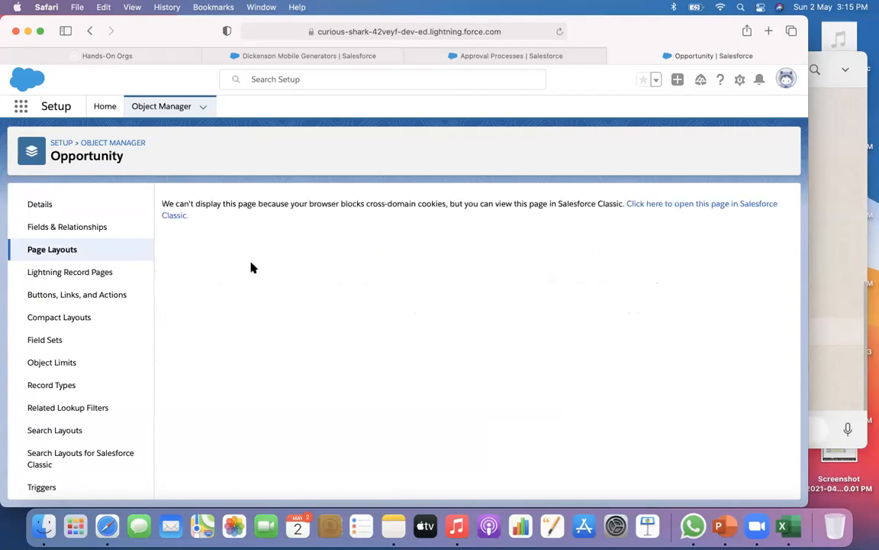
{"action": "left_click", "coordinate": [177, 217]}
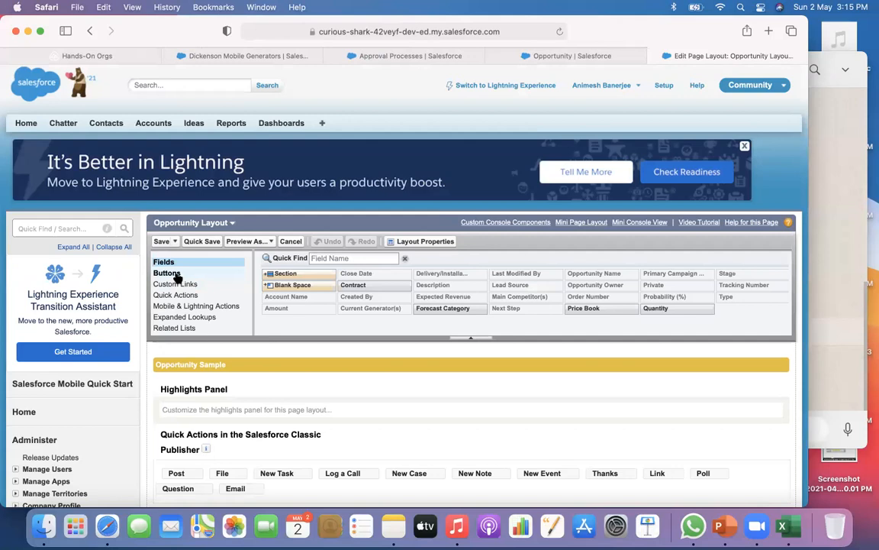
Step: Add the Submit for Approval button to the Standard Buttons of Opportunity Detail and save the page layout
{"action": "left_click", "coordinate": [166, 272]}
{"action": "left_click_drag", "start_coordinate": [433, 300], "coordinate": [412, 474]}
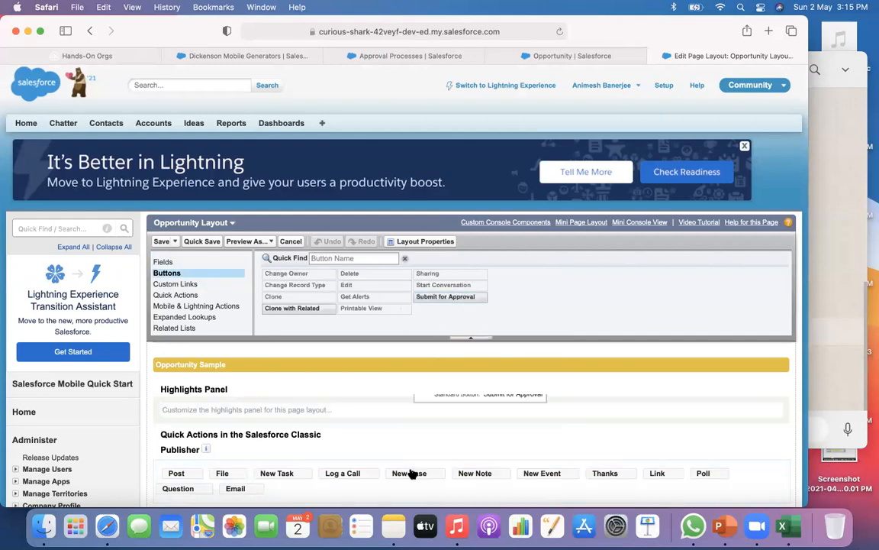
{"action": "scroll", "coordinate": [413, 474], "scroll_direction": "down", "scroll_amount": 3}
{"action": "scroll", "coordinate": [410, 450], "scroll_direction": "down", "scroll_amount": 2}
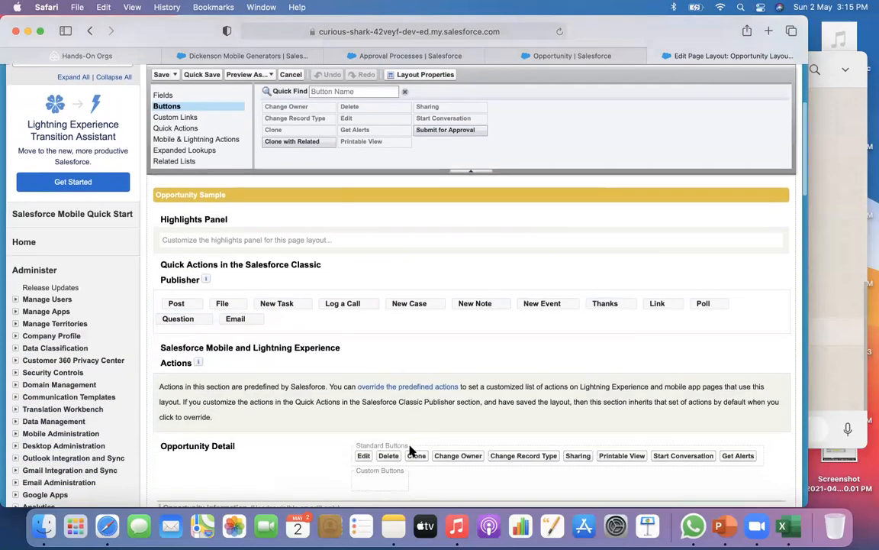
{"action": "left_click_drag", "start_coordinate": [455, 128], "coordinate": [391, 437]}
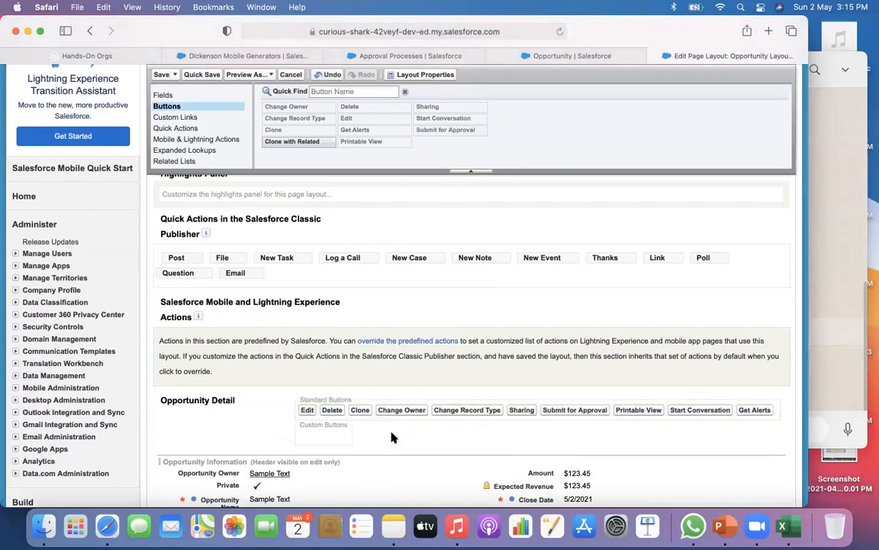
{"action": "scroll", "coordinate": [391, 437], "scroll_direction": "up", "scroll_amount": 5}
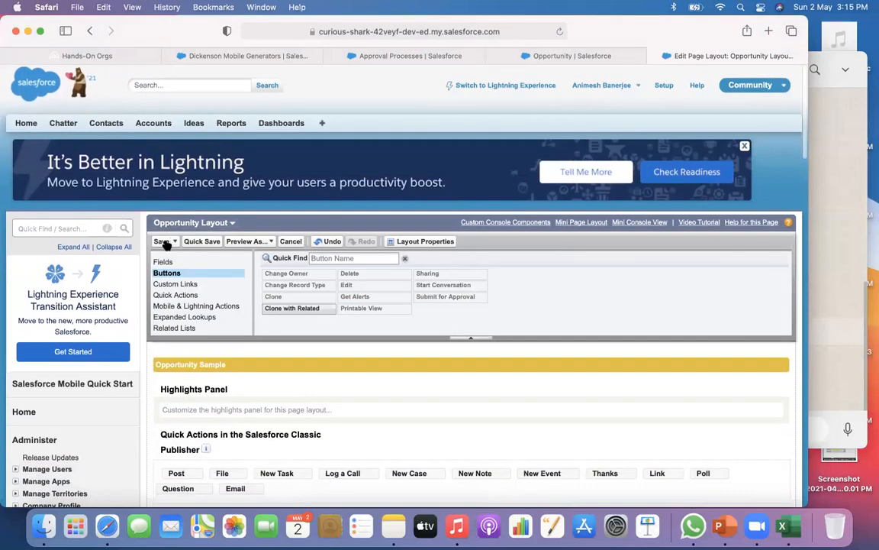
{"action": "left_click", "coordinate": [161, 241]}
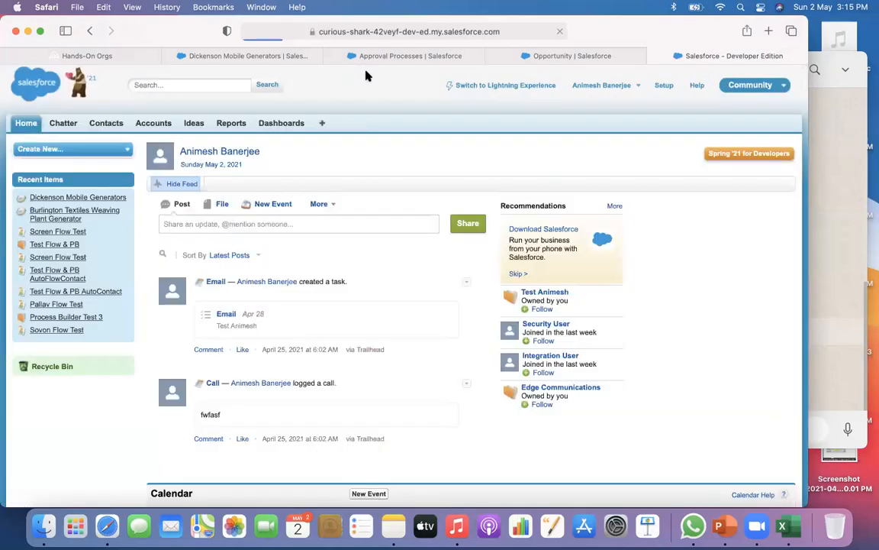
Step: Return to the Dickenson Mobile Generators opportunity, reload it and expand the browser to full screen
{"action": "left_click", "coordinate": [654, 55]}
{"action": "left_click", "coordinate": [517, 55]}
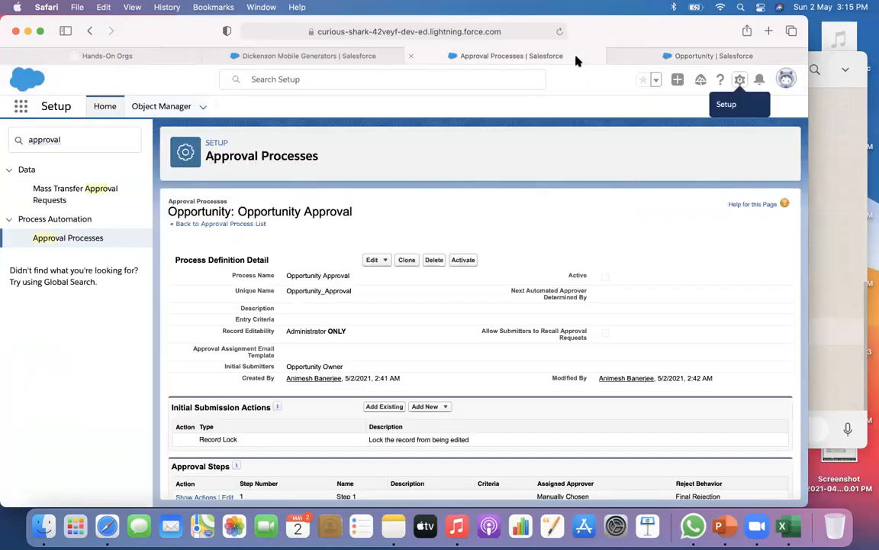
{"action": "left_click", "coordinate": [269, 57]}
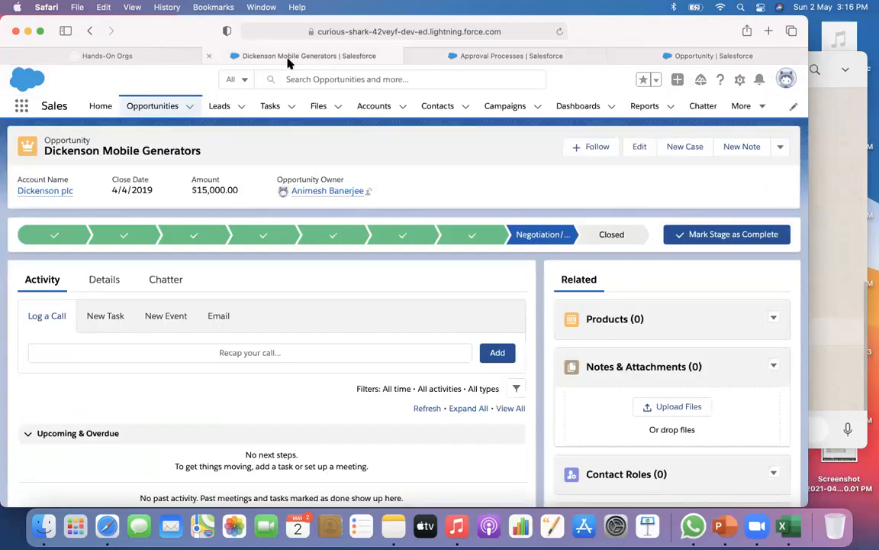
{"action": "left_click_drag", "start_coordinate": [715, 26], "coordinate": [699, 109]}
{"action": "left_click", "coordinate": [559, 110]}
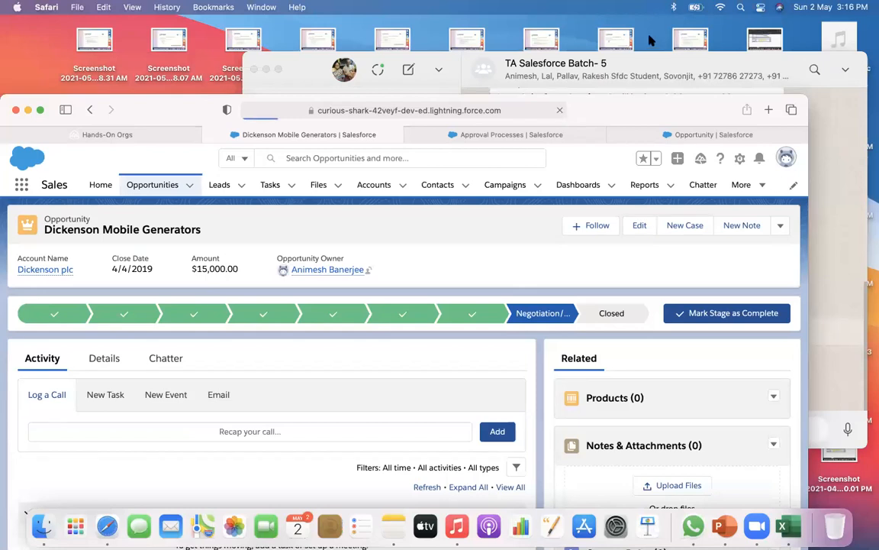
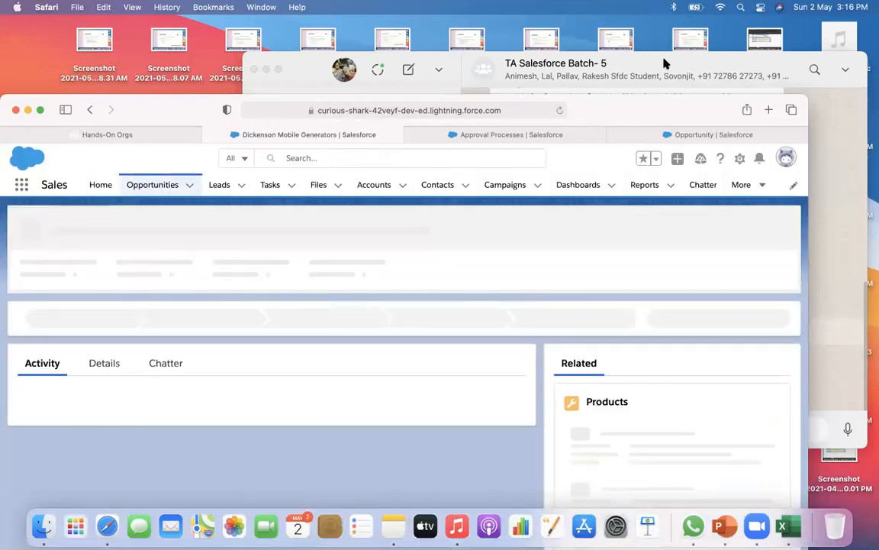
{"action": "left_click", "coordinate": [40, 109]}
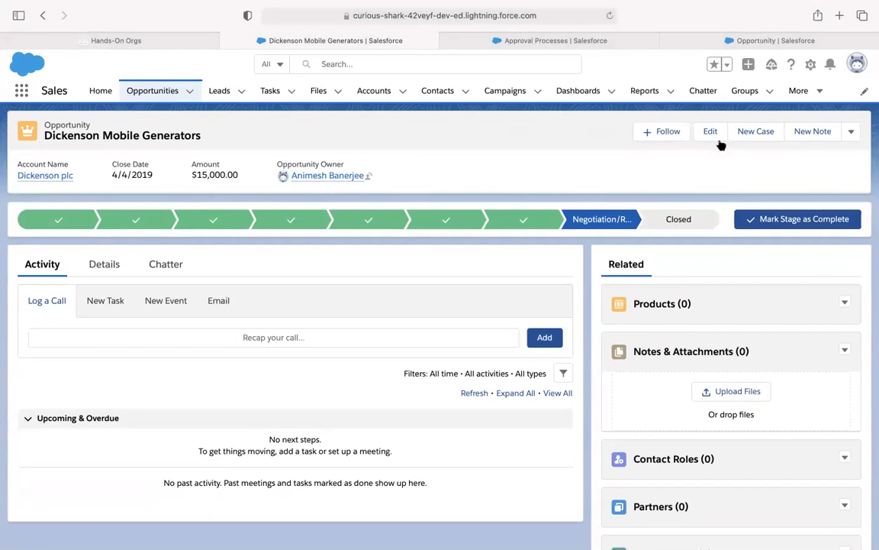
{"action": "left_click", "coordinate": [851, 132]}
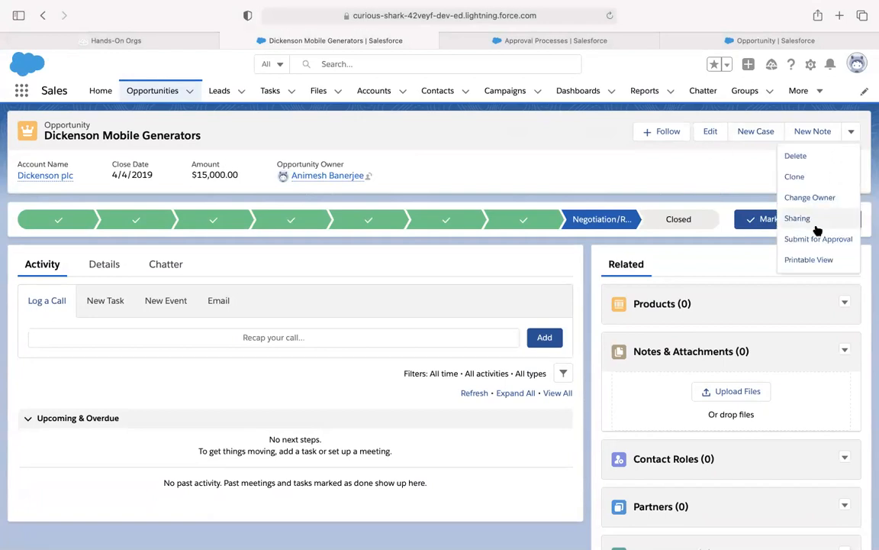
{"action": "left_click", "coordinate": [798, 241]}
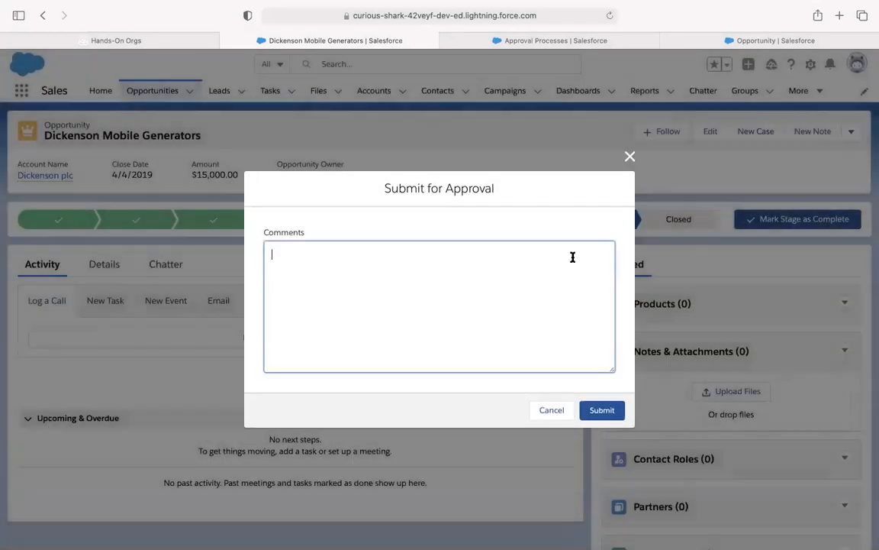
{"action": "type", "text": "Tes"}
{"action": "left_click", "coordinate": [630, 158]}
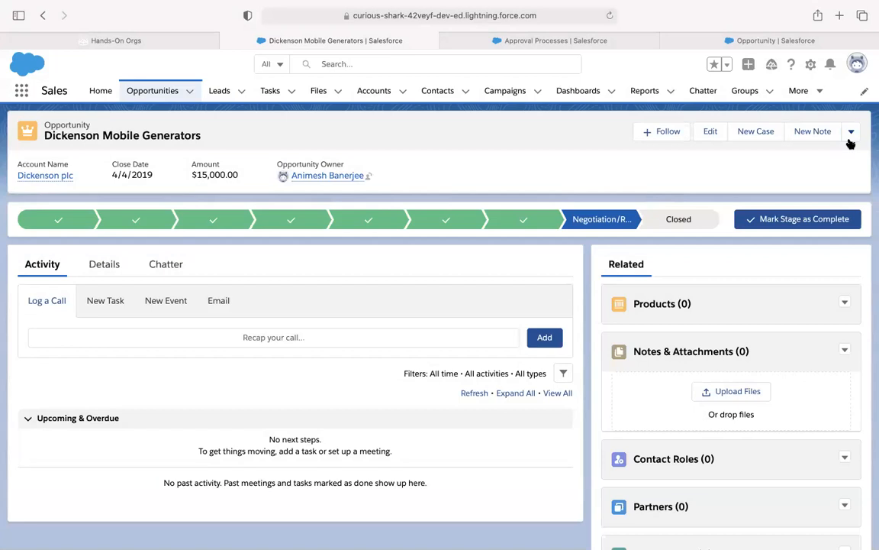
Step: Try to submit the Dickenson Mobile Generators opportunity for approval with the comment Test
{"action": "left_click", "coordinate": [850, 136]}
{"action": "left_click", "coordinate": [808, 239]}
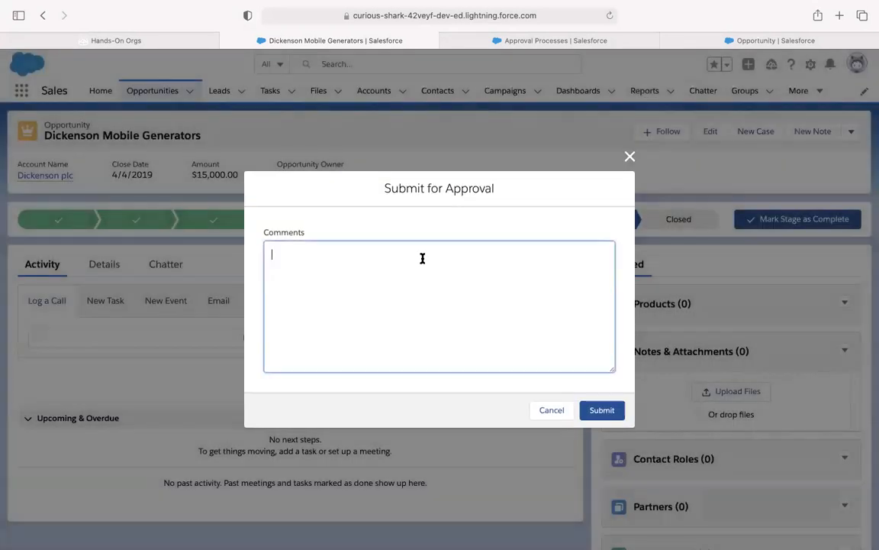
{"action": "type", "text": "Test"}
{"action": "left_click", "coordinate": [596, 410]}
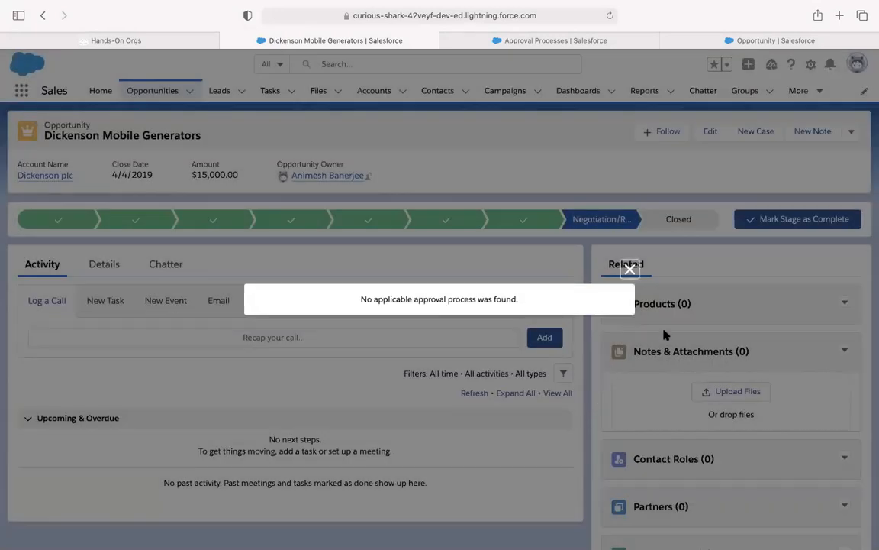
{"action": "left_click", "coordinate": [630, 270]}
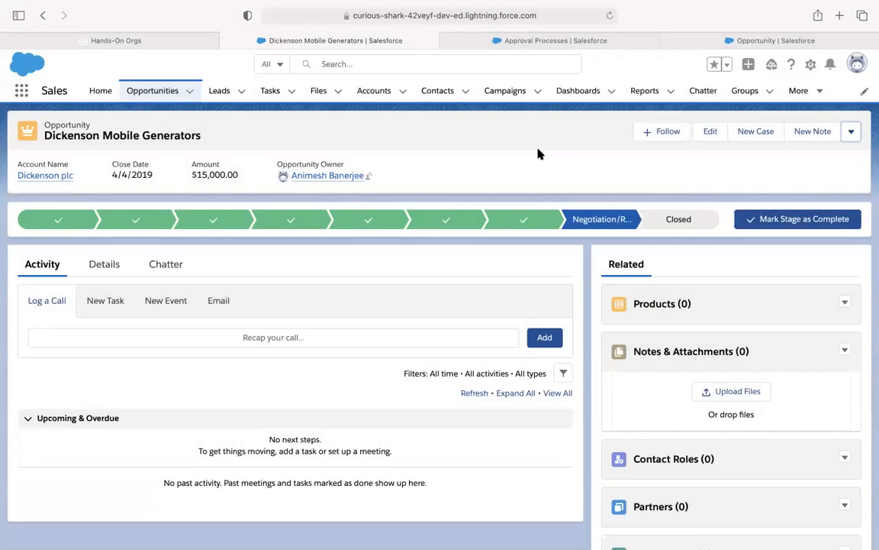
Step: Activate the Opportunity Approval process and accept the restriction on changing its approval steps
{"action": "left_click", "coordinate": [578, 40]}
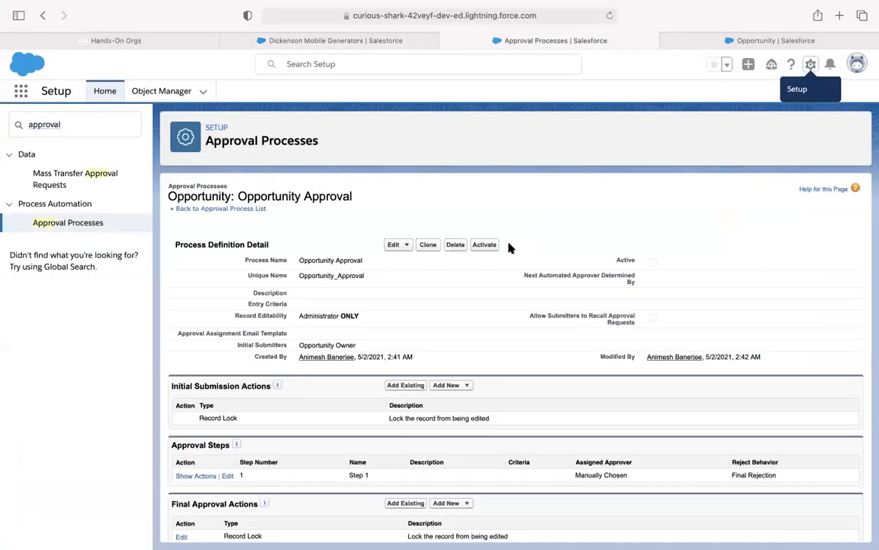
{"action": "left_click", "coordinate": [484, 244]}
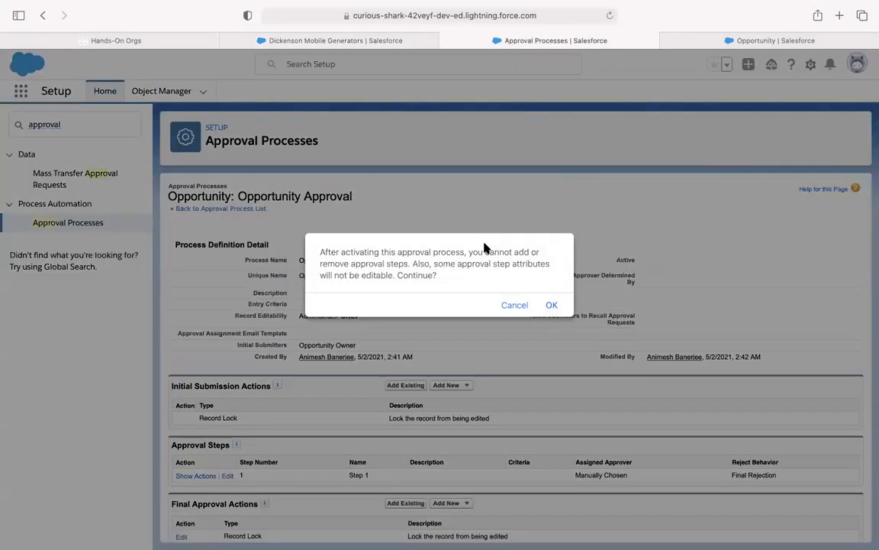
{"action": "left_click", "coordinate": [552, 305]}
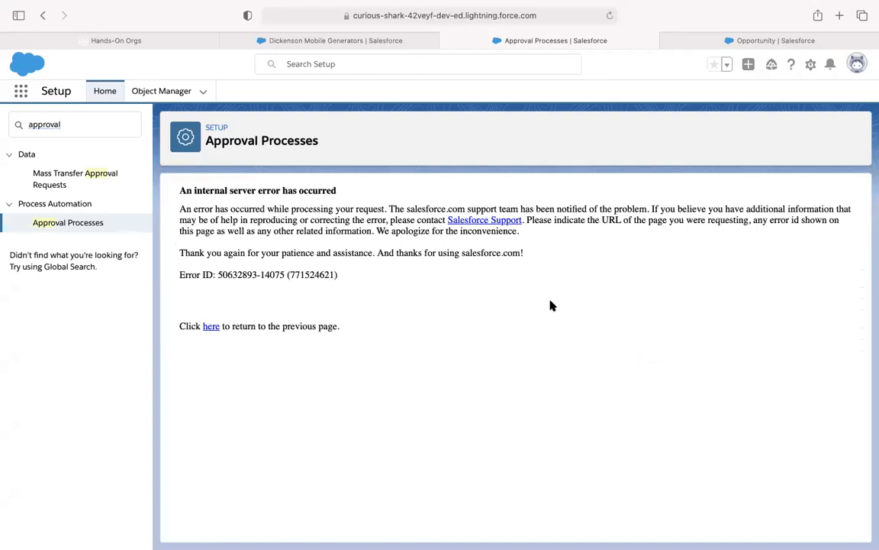
Step: Return to the Opportunity approval processes list and show the options for creating a new approval process
{"action": "left_click", "coordinate": [209, 326]}
{"action": "left_click", "coordinate": [84, 222]}
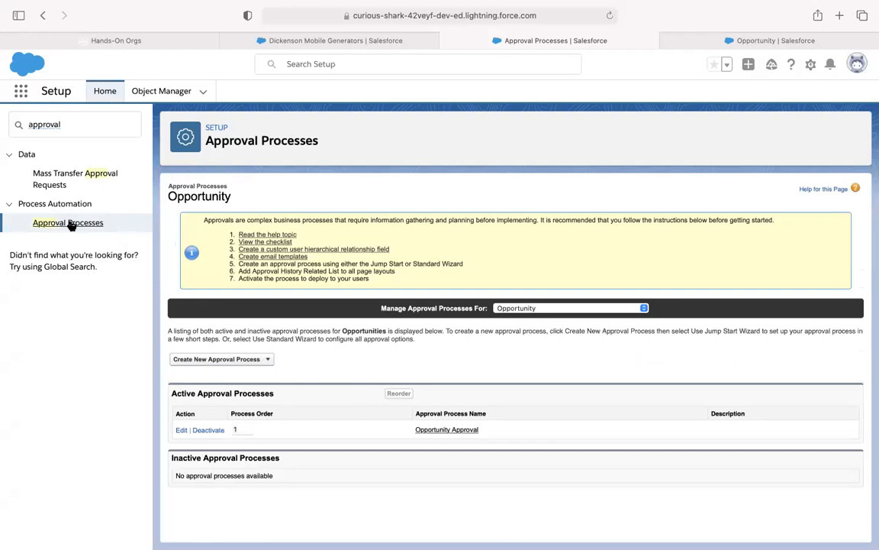
{"action": "left_click", "coordinate": [193, 363]}
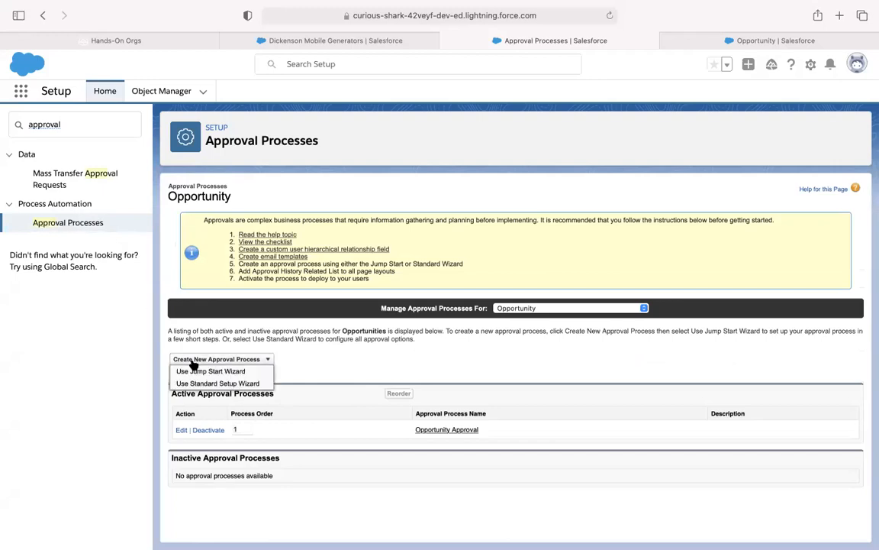
Step: Start a Jump Start approval process for opportunities and name it Opportunity Approval 2, with the matching unique name
{"action": "left_click", "coordinate": [204, 370]}
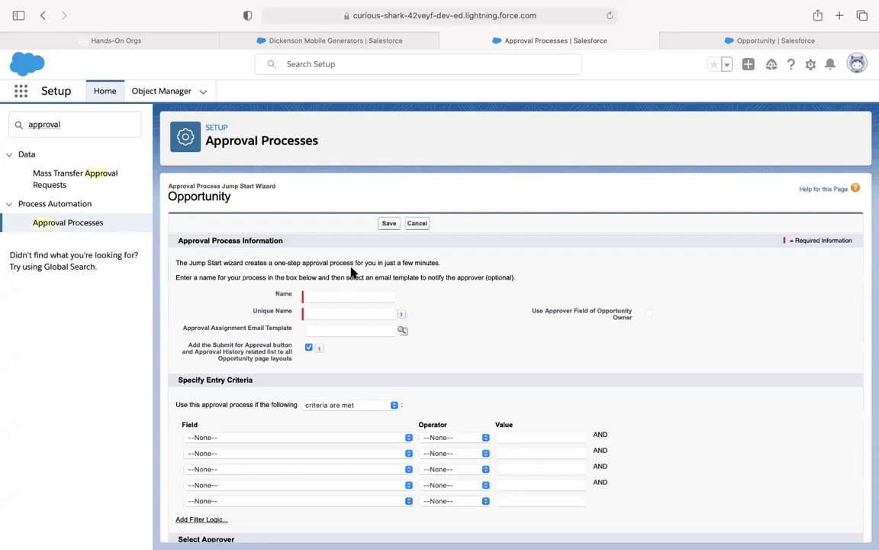
{"action": "left_click", "coordinate": [327, 296]}
{"action": "type", "text": "Opportunity Approv"}
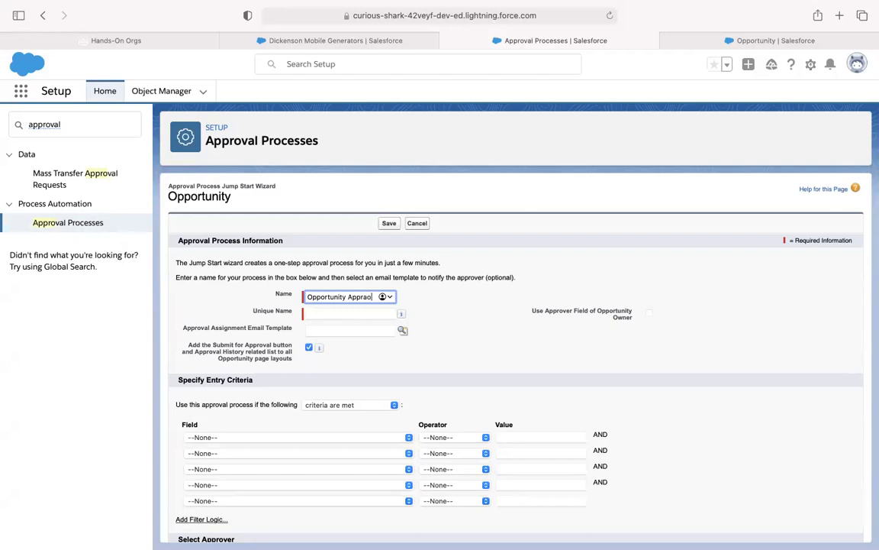
{"action": "key", "text": "BackSpace"}
{"action": "type", "text": "al 2"}
{"action": "left_click", "coordinate": [325, 313]}
{"action": "left_click", "coordinate": [335, 331]}
{"action": "scroll", "coordinate": [334, 330], "scroll_direction": "down", "scroll_amount": 5}
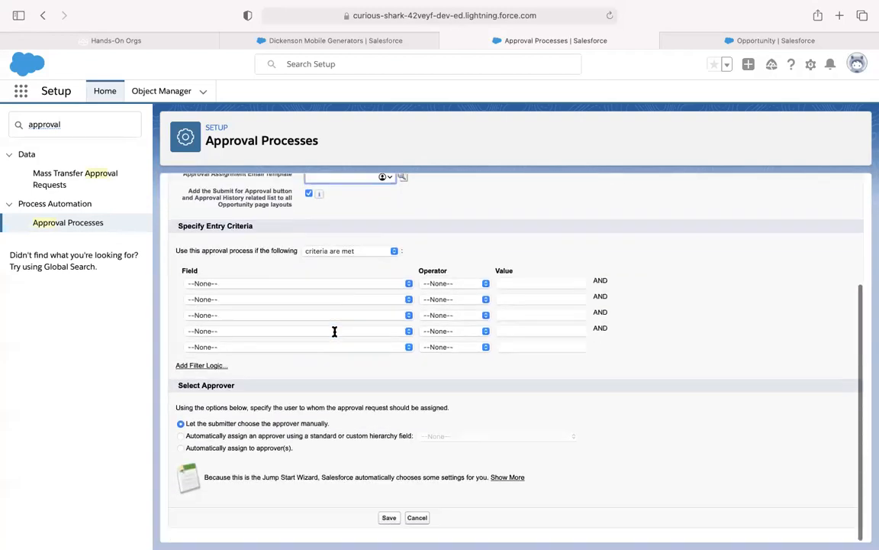
Step: Save the new approval process, acknowledge the activation reminder and open the process's detail page
{"action": "left_click", "coordinate": [388, 526]}
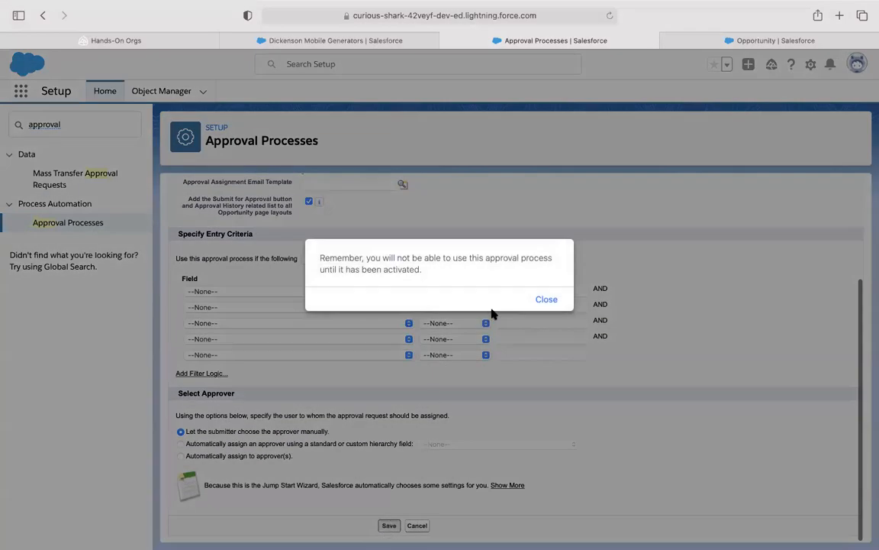
{"action": "left_click", "coordinate": [546, 299]}
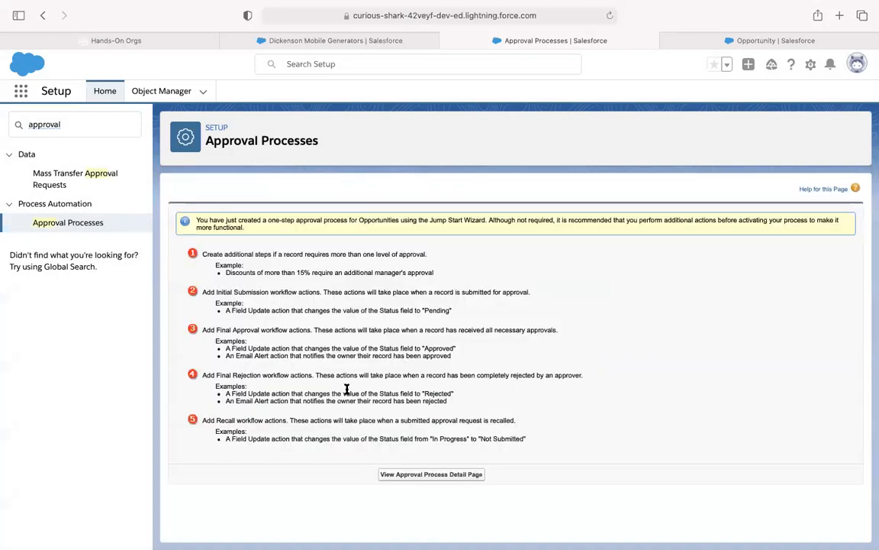
{"action": "left_click", "coordinate": [413, 473]}
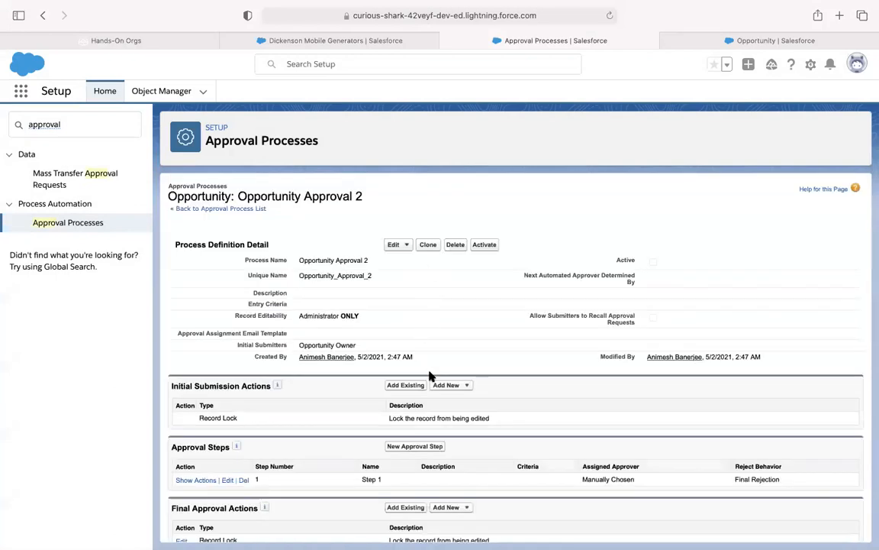
{"action": "left_click", "coordinate": [455, 388]}
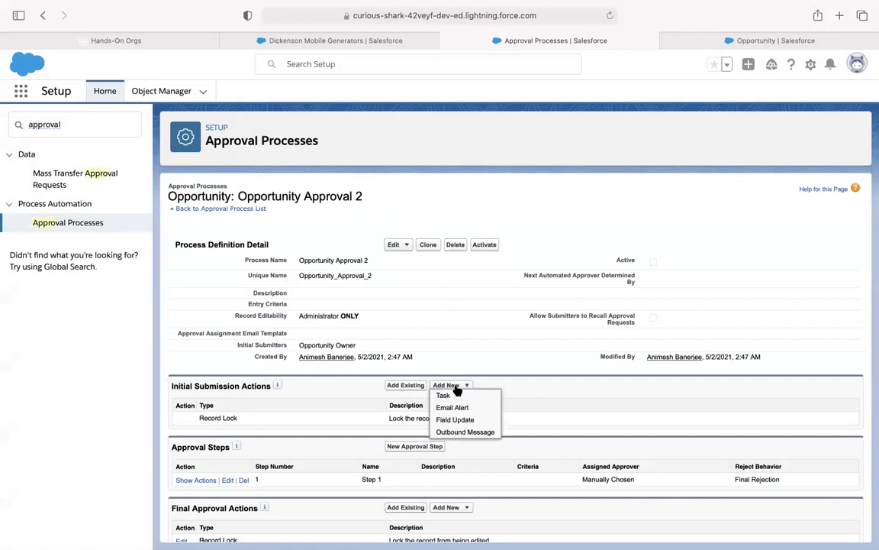
{"action": "scroll", "coordinate": [352, 437], "scroll_direction": "down", "scroll_amount": 2}
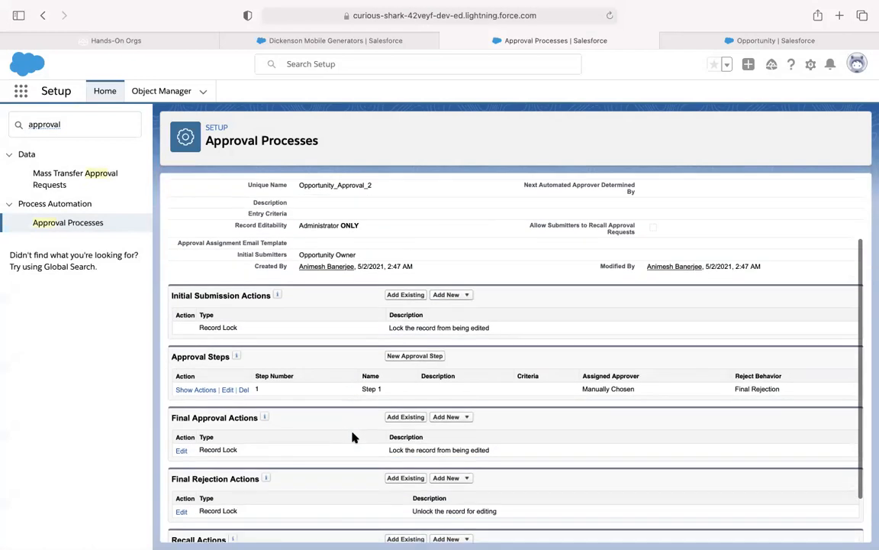
{"action": "scroll", "coordinate": [367, 447], "scroll_direction": "down", "scroll_amount": 1}
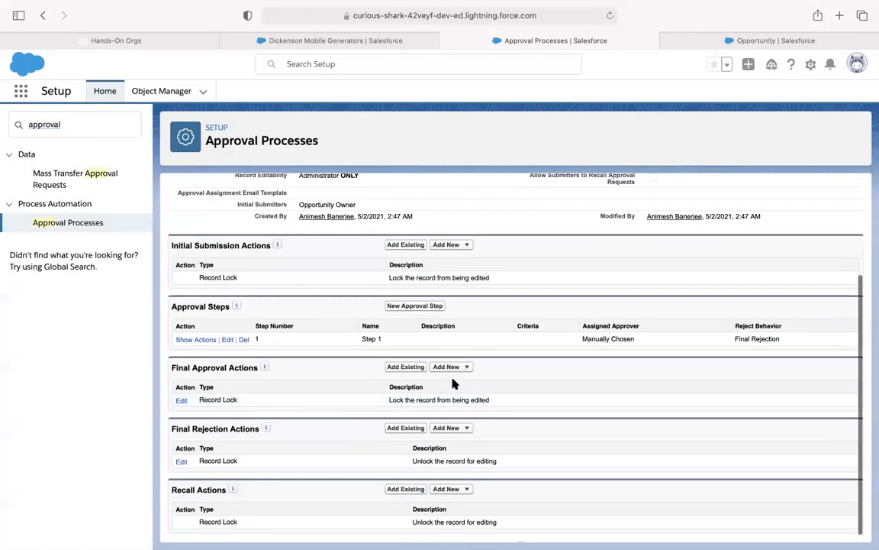
{"action": "left_click", "coordinate": [461, 368]}
{"action": "left_click", "coordinate": [456, 402]}
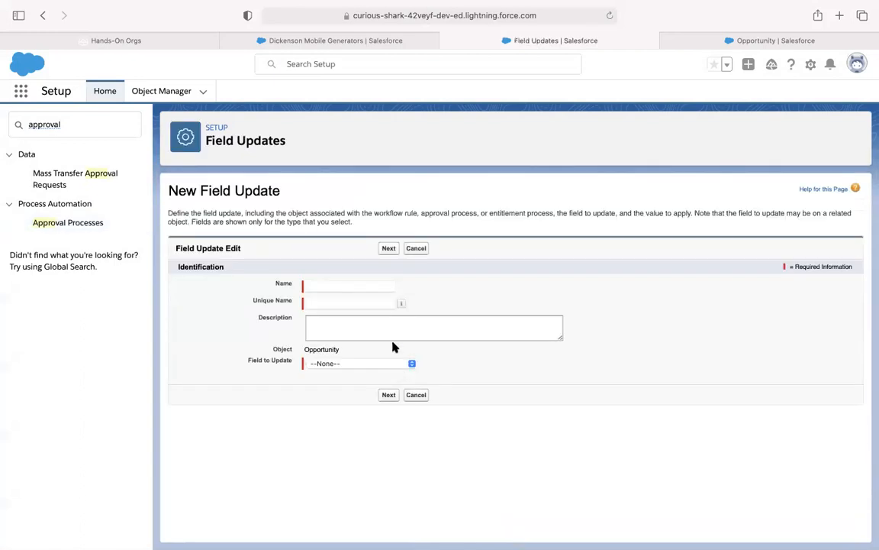
{"action": "left_click", "coordinate": [416, 395]}
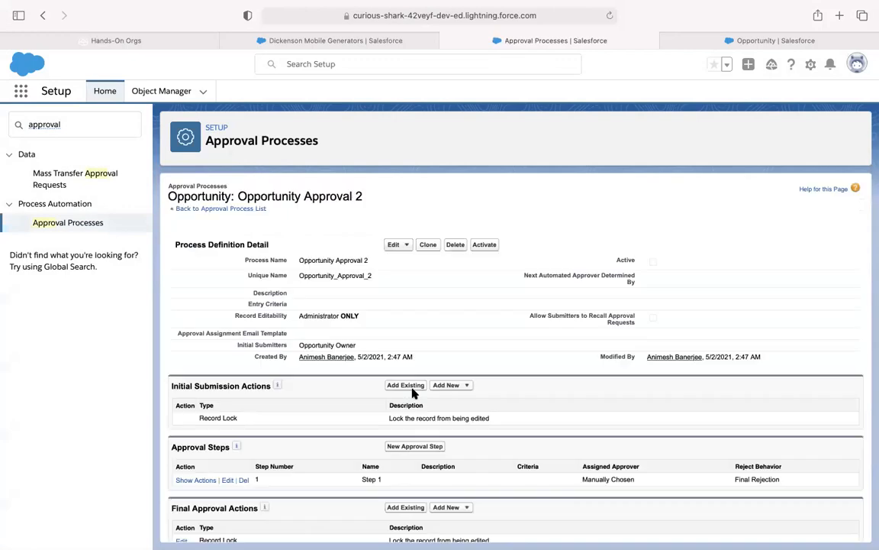
Step: Add a new field update named Won to the Final Approval Actions, with Stage as the field to update
{"action": "scroll", "coordinate": [413, 392], "scroll_direction": "down", "scroll_amount": 3}
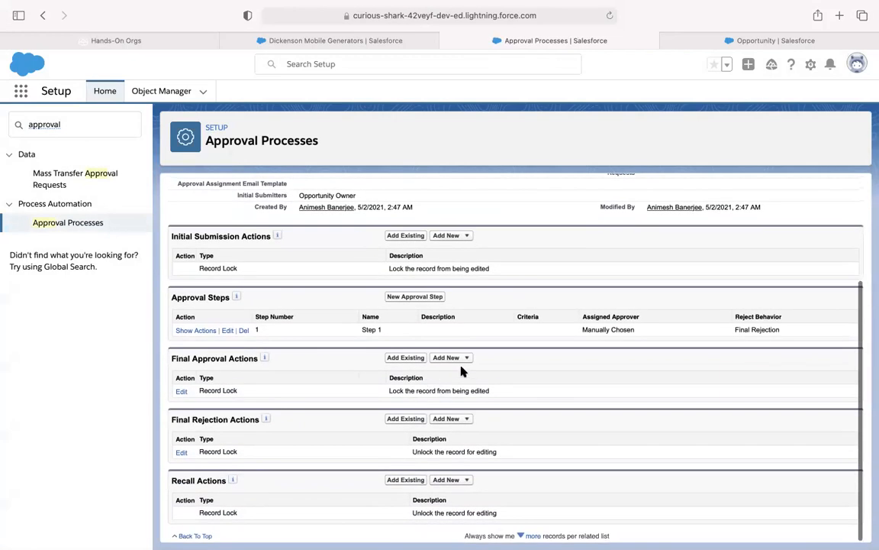
{"action": "left_click", "coordinate": [462, 361]}
{"action": "left_click", "coordinate": [456, 392]}
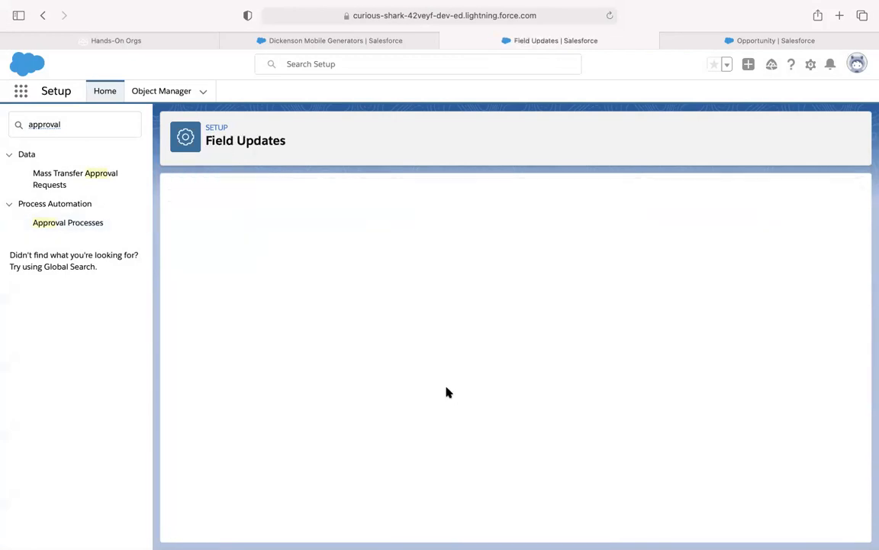
{"action": "left_click", "coordinate": [320, 289]}
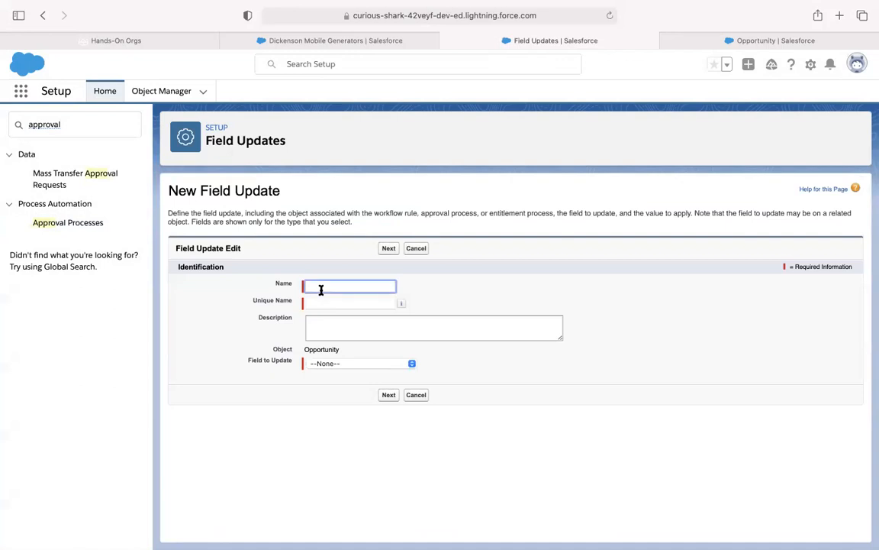
{"action": "type", "text": "Won"}
{"action": "left_click", "coordinate": [321, 302]}
{"action": "left_click", "coordinate": [348, 364]}
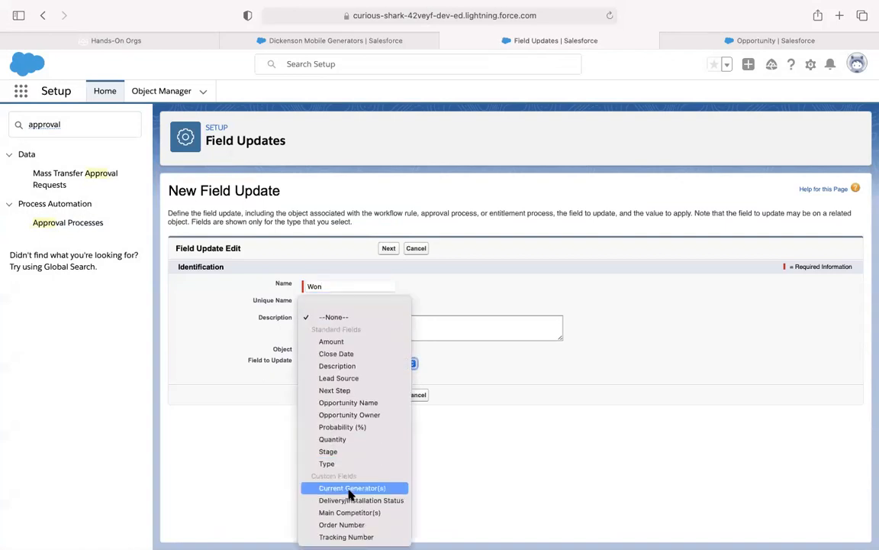
{"action": "left_click", "coordinate": [335, 452]}
{"action": "left_click", "coordinate": [389, 394]}
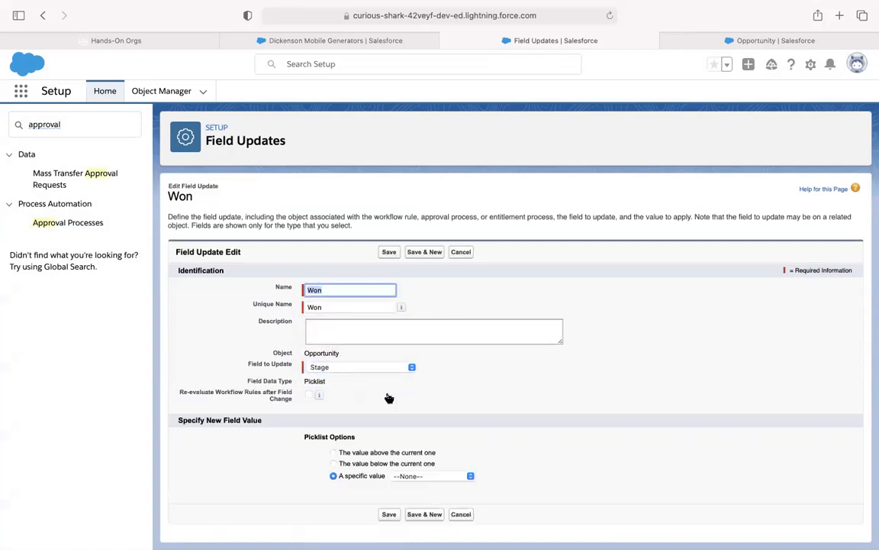
Step: Set the Won field update's specific value to Closed Won and save it
{"action": "left_click", "coordinate": [416, 476]}
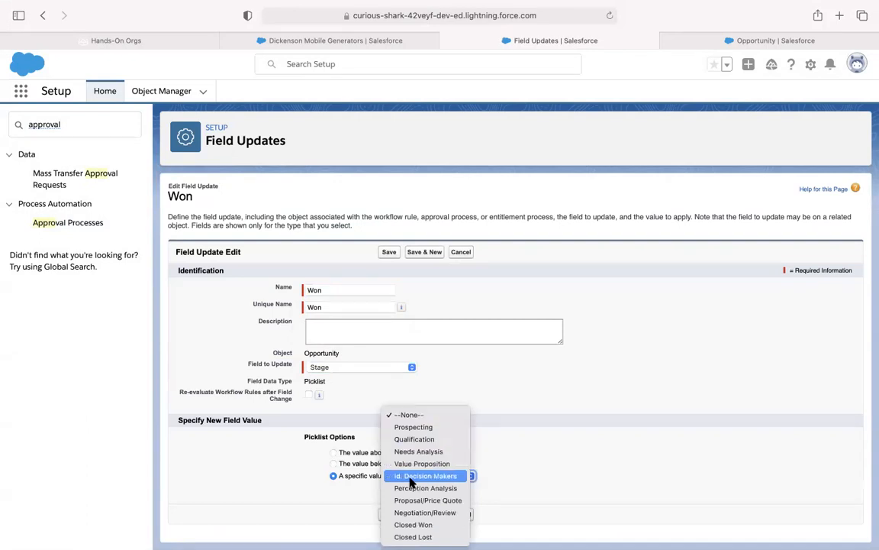
{"action": "left_click", "coordinate": [405, 535]}
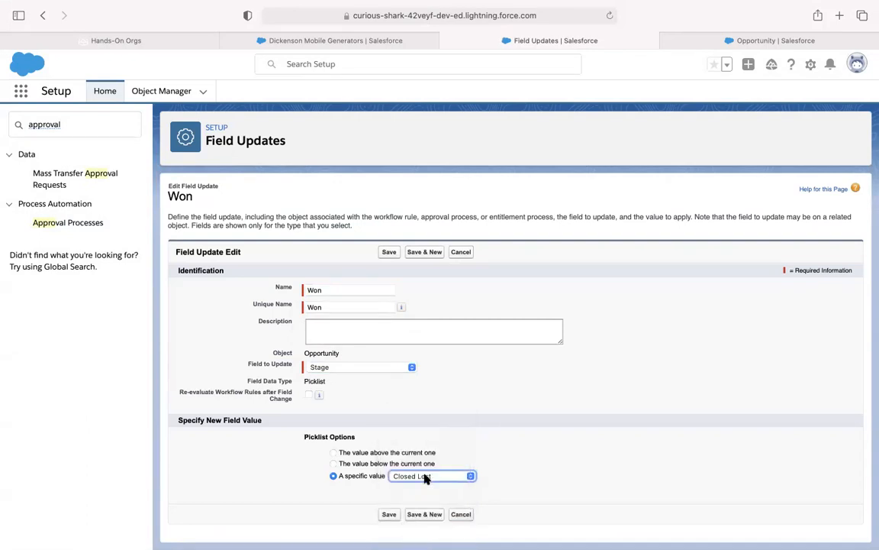
{"action": "left_click", "coordinate": [426, 476]}
{"action": "left_click", "coordinate": [424, 467]}
{"action": "left_click", "coordinate": [389, 514]}
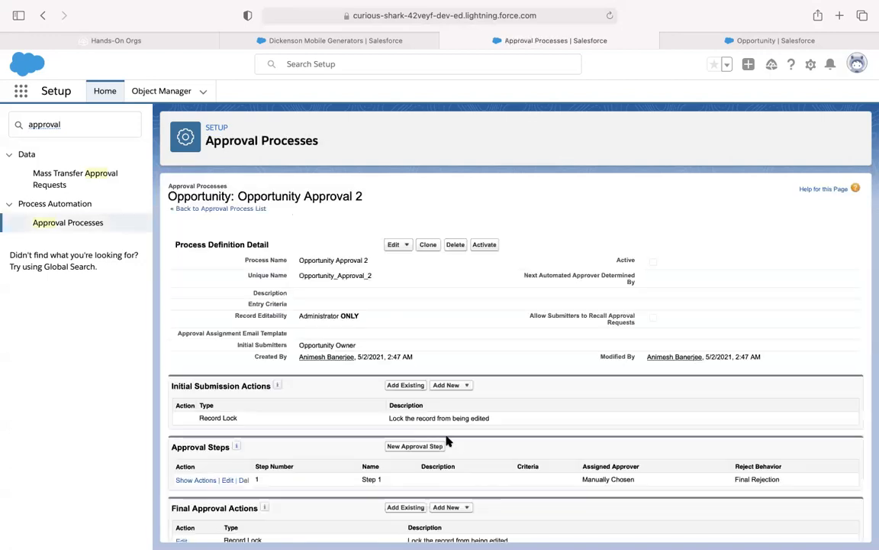
Step: Add a new field update named Lost to the Final Rejection Actions, with Stage as the field to update
{"action": "scroll", "coordinate": [447, 442], "scroll_direction": "down", "scroll_amount": 5}
{"action": "left_click", "coordinate": [449, 418]}
{"action": "left_click", "coordinate": [455, 453]}
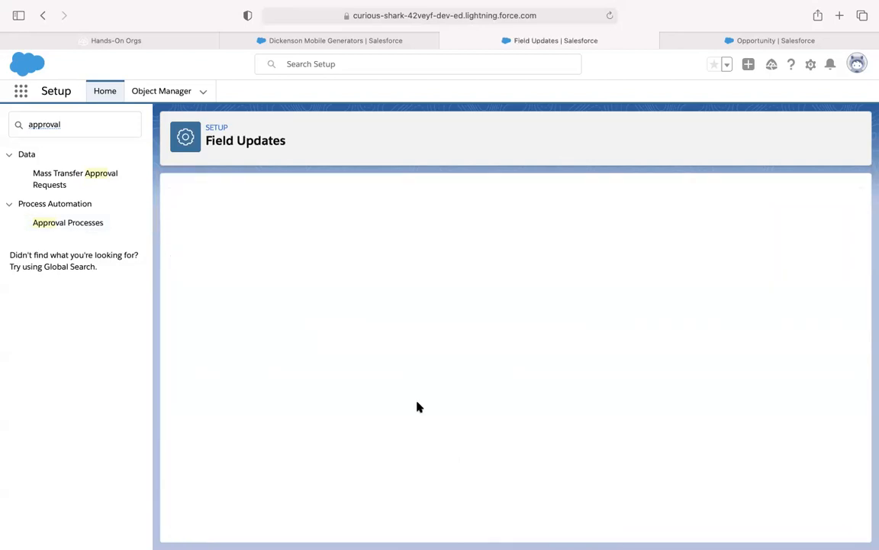
{"action": "left_click", "coordinate": [329, 284]}
{"action": "type", "text": "Lost"}
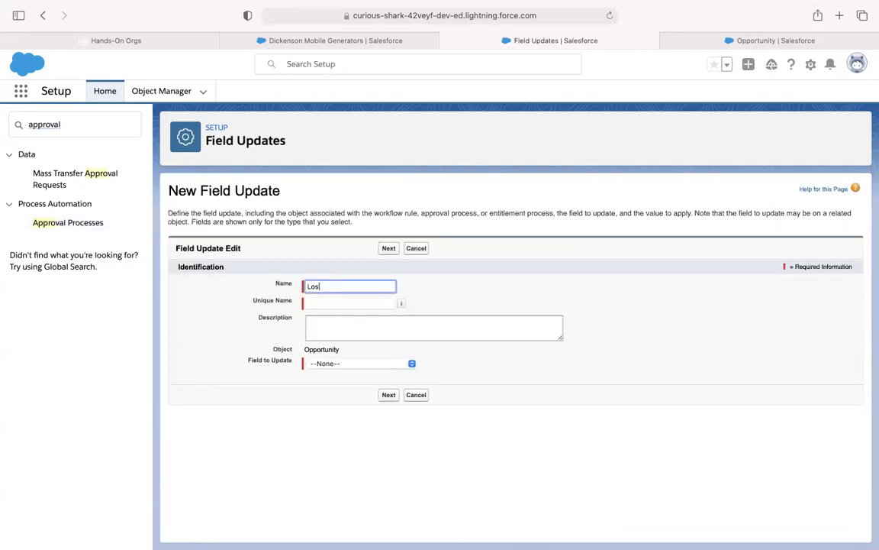
{"action": "left_click", "coordinate": [334, 303]}
{"action": "left_click", "coordinate": [349, 365]}
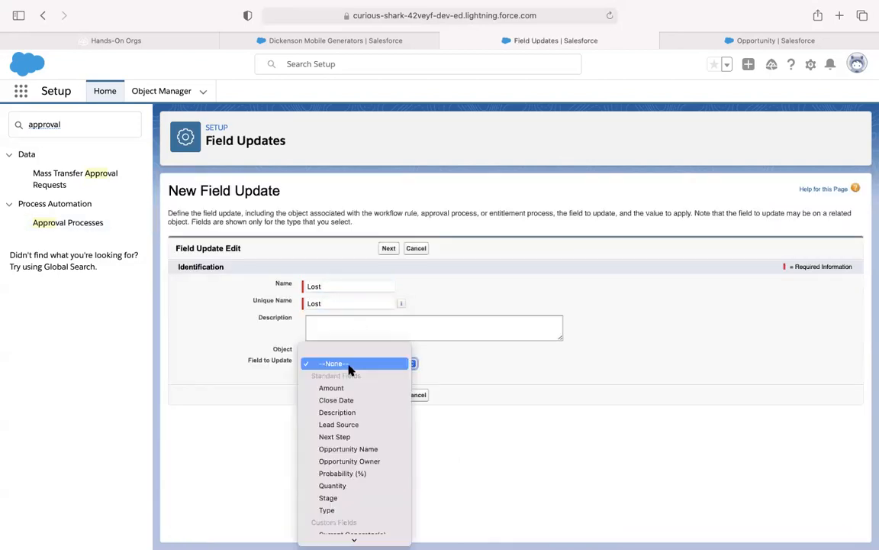
{"action": "left_click", "coordinate": [326, 452]}
{"action": "left_click", "coordinate": [388, 395]}
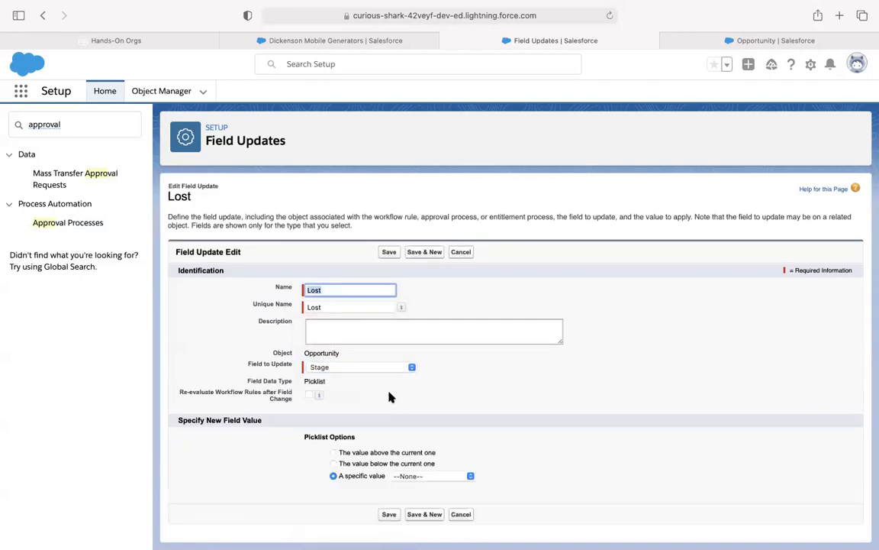
Step: Set the Lost field update's specific value to Closed Lost and save it
{"action": "left_click", "coordinate": [425, 476]}
{"action": "scroll", "coordinate": [425, 483], "scroll_direction": "down", "scroll_amount": 3}
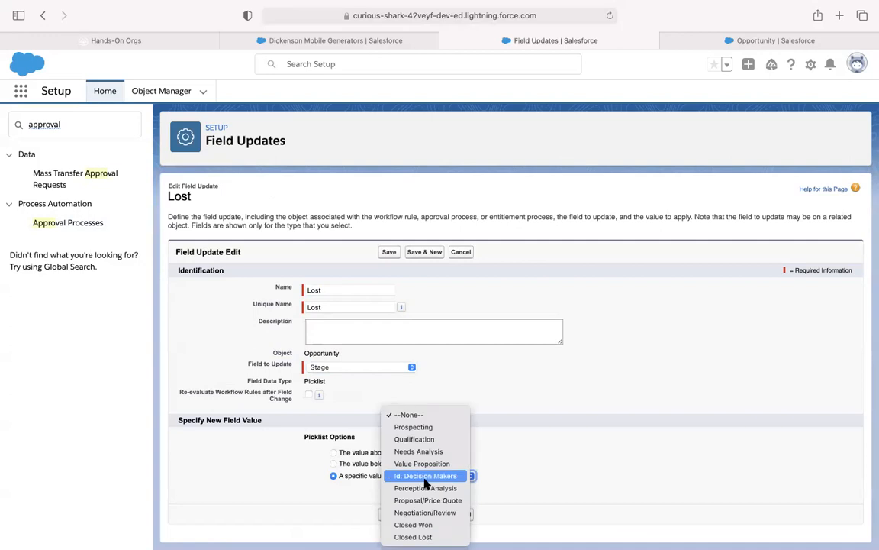
{"action": "left_click", "coordinate": [413, 537]}
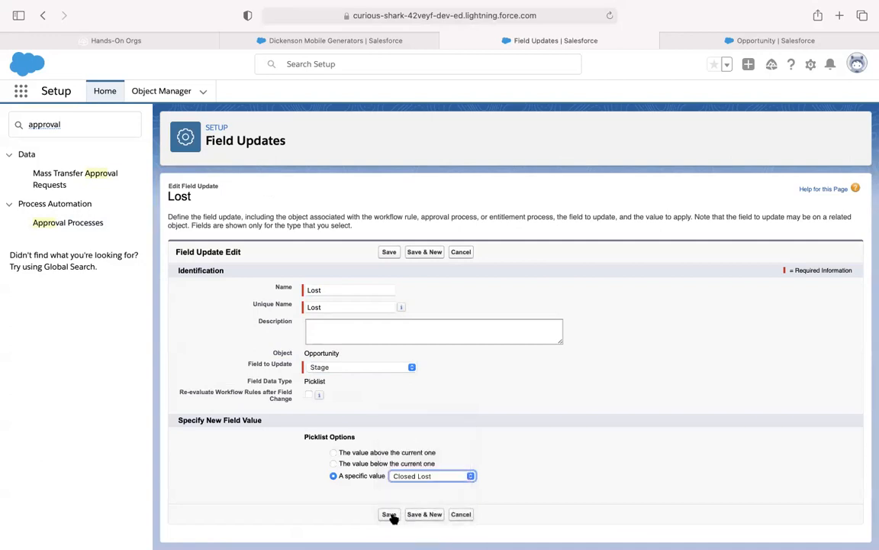
{"action": "left_click", "coordinate": [388, 514]}
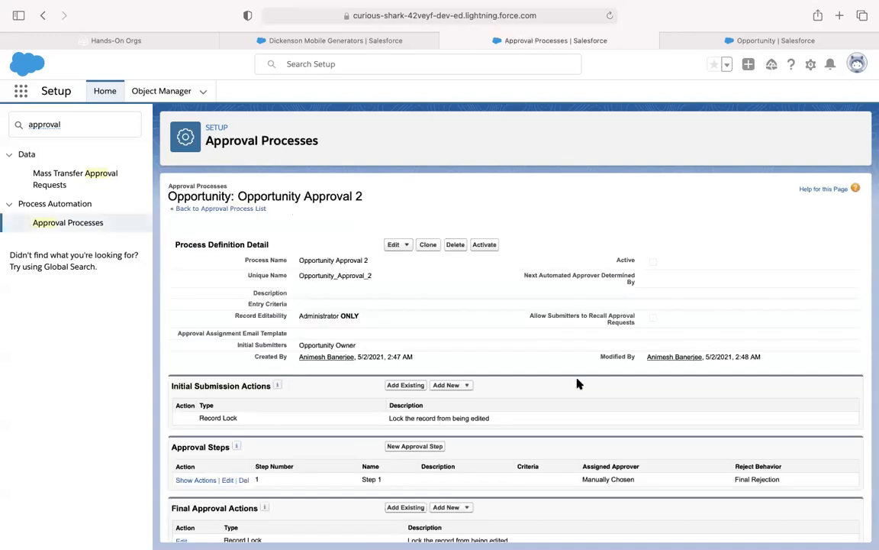
Step: Activate the Opportunity Approval 2 process, accept the confirmation and return to the opportunity approval processes list
{"action": "scroll", "coordinate": [578, 384], "scroll_direction": "down", "scroll_amount": 5}
{"action": "scroll", "coordinate": [578, 383], "scroll_direction": "up", "scroll_amount": 5}
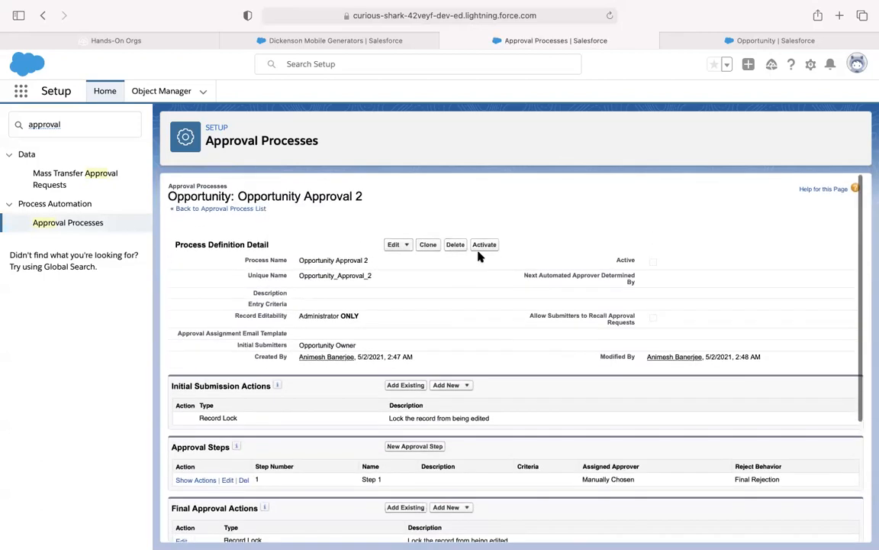
{"action": "left_click", "coordinate": [483, 252]}
{"action": "left_click", "coordinate": [553, 305]}
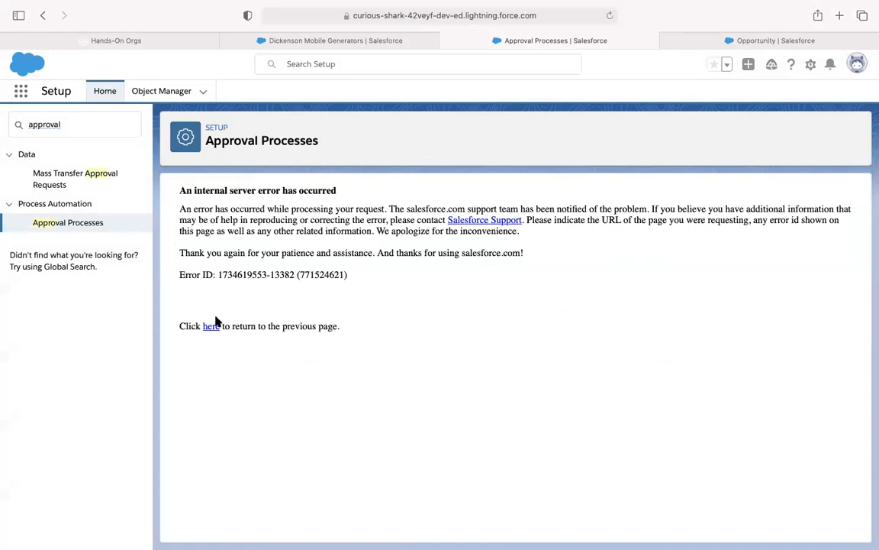
{"action": "left_click", "coordinate": [82, 223]}
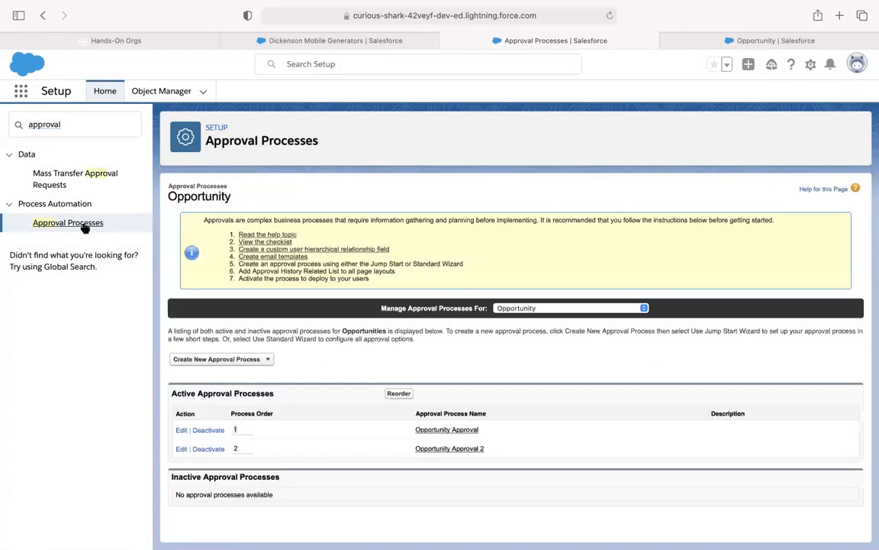
{"action": "left_click", "coordinate": [523, 308]}
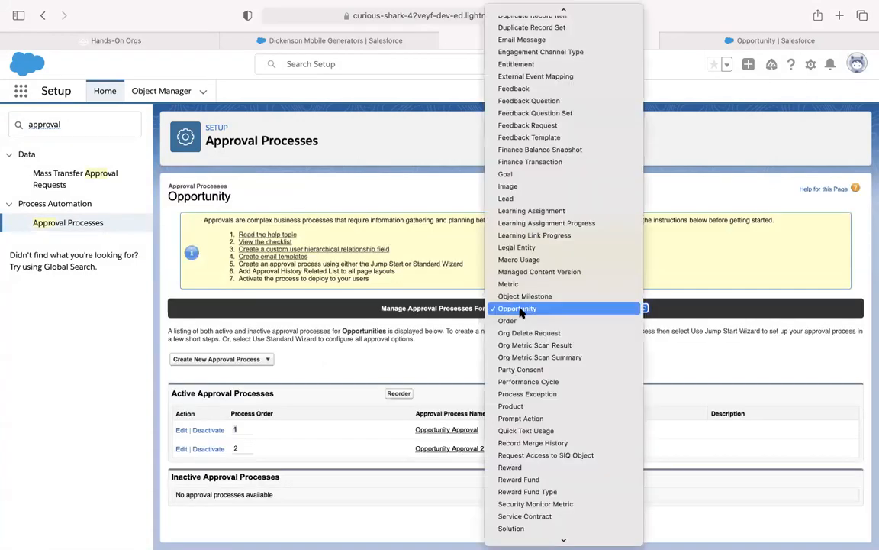
{"action": "scroll", "coordinate": [521, 304], "scroll_direction": "up", "scroll_amount": 10}
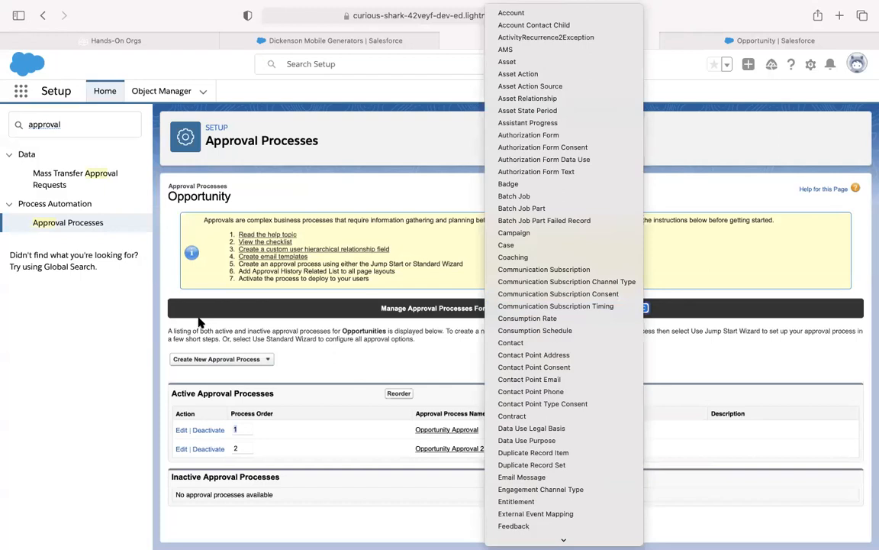
{"action": "left_click", "coordinate": [85, 227]}
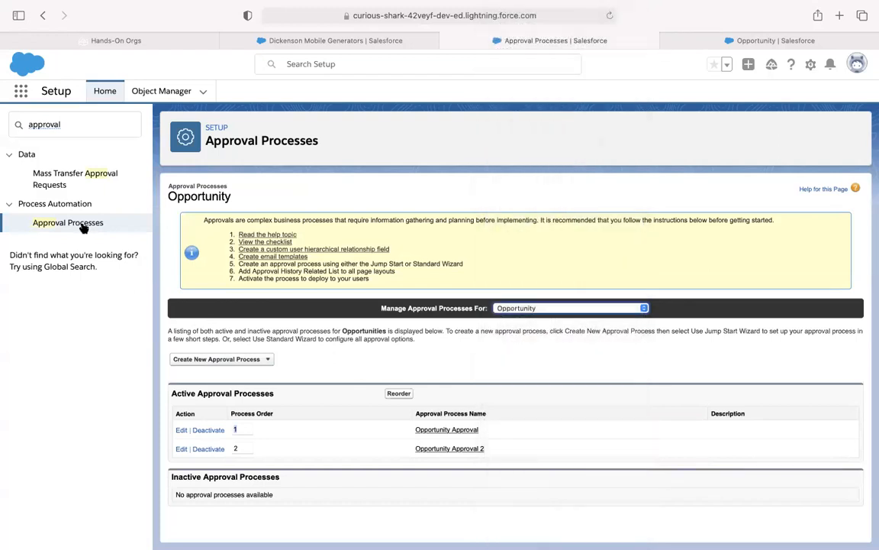
{"action": "left_click", "coordinate": [510, 308]}
{"action": "scroll", "coordinate": [510, 309], "scroll_direction": "up", "scroll_amount": 8}
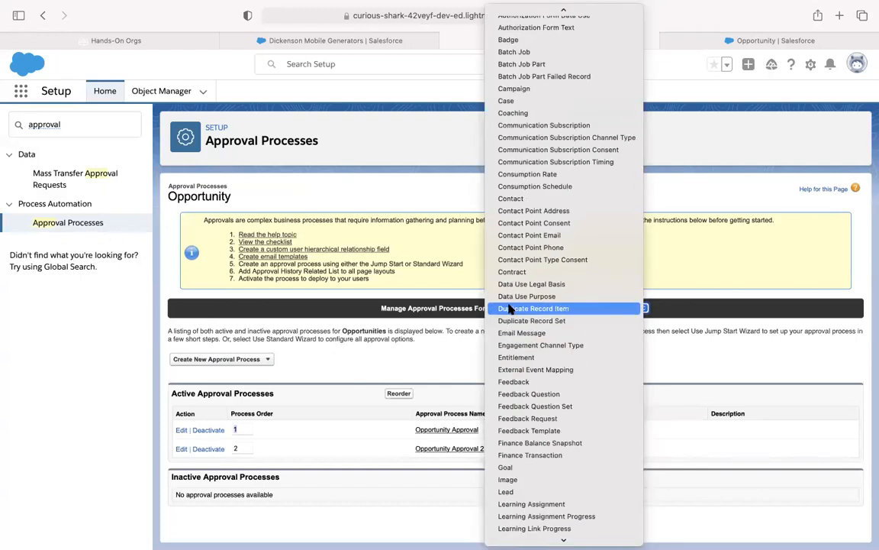
{"action": "left_click", "coordinate": [330, 294]}
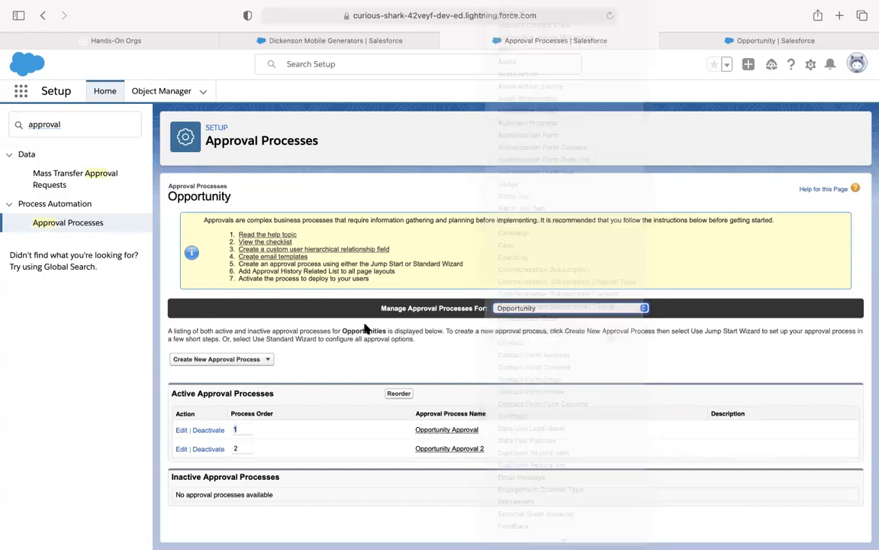
{"action": "left_click", "coordinate": [304, 374]}
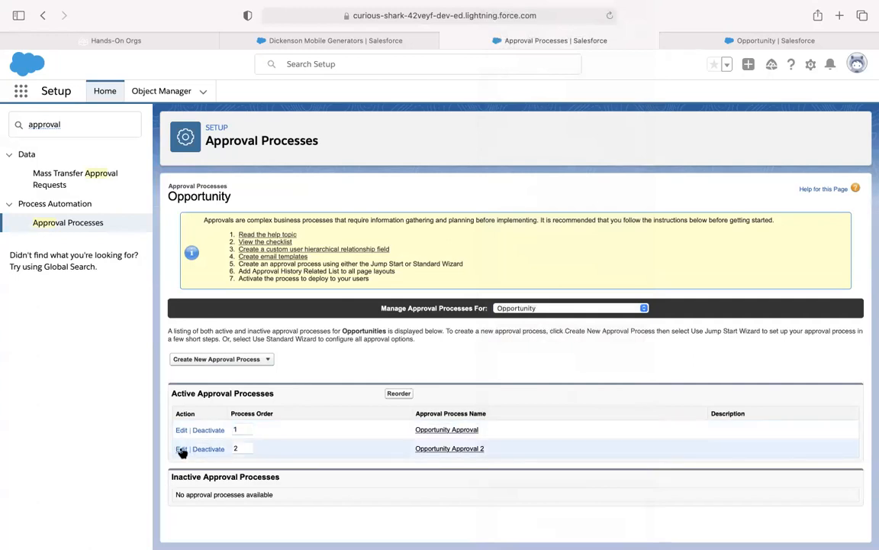
Step: Deactivate the Opportunity Approval 2 and Opportunity Approval processes, returning to the approval processes list each time
{"action": "left_click", "coordinate": [206, 449]}
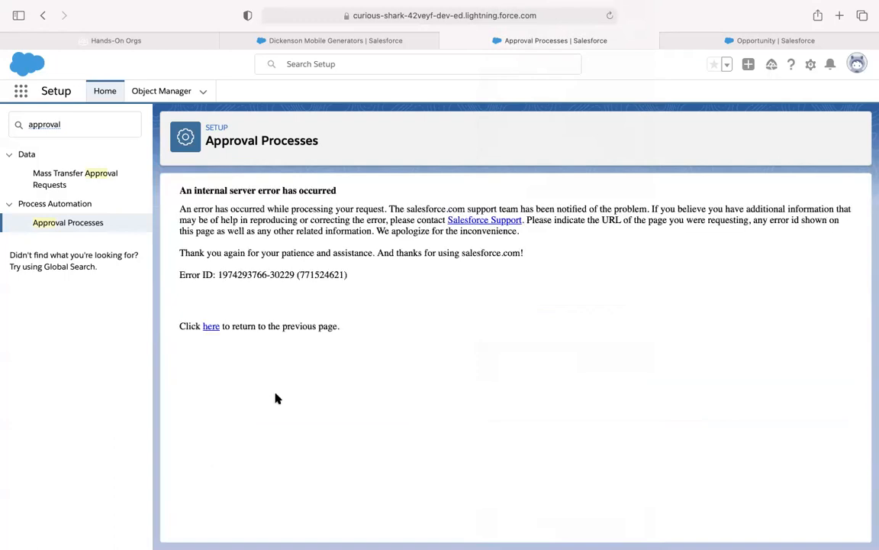
{"action": "left_click", "coordinate": [211, 326]}
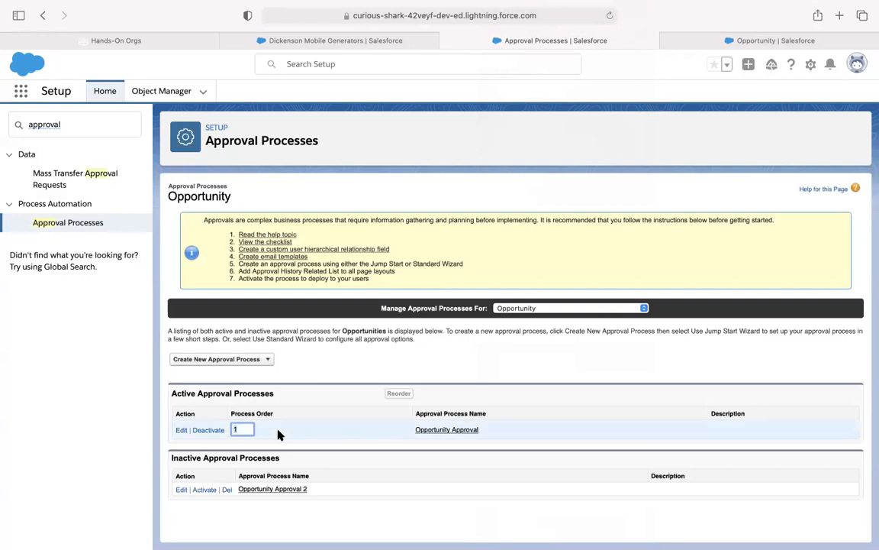
{"action": "left_click", "coordinate": [207, 431]}
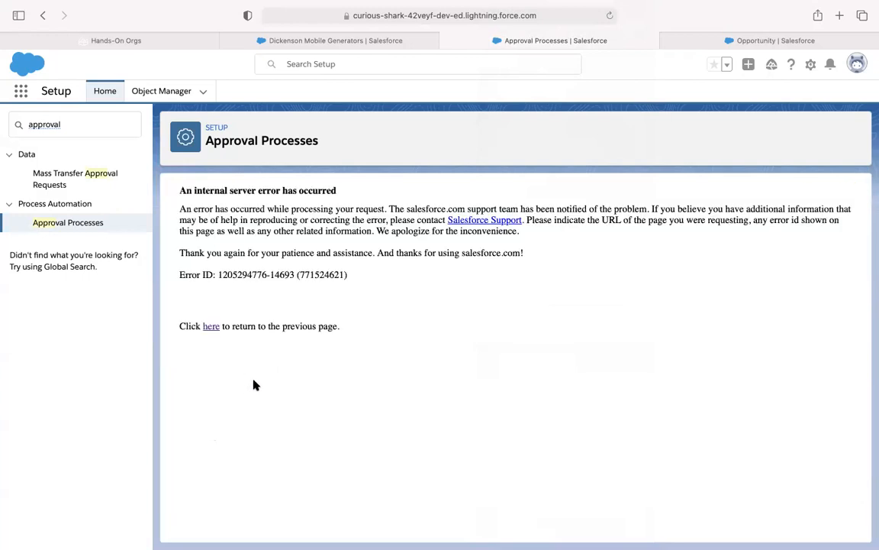
{"action": "left_click", "coordinate": [212, 326]}
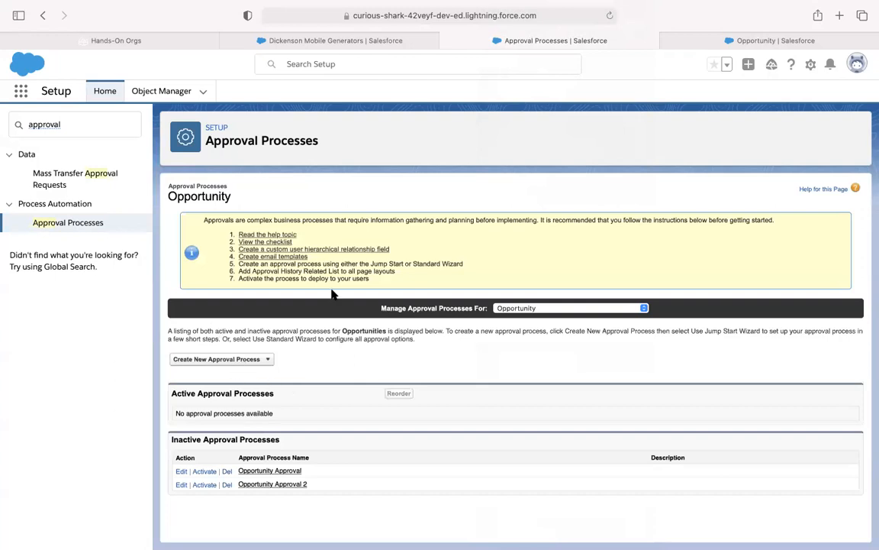
Step: Close the current org's Approval Processes, Opportunity and Dickenson Mobile Generators pages and return to the Trailhead Hands-On Orgs page
{"action": "left_click", "coordinate": [678, 43]}
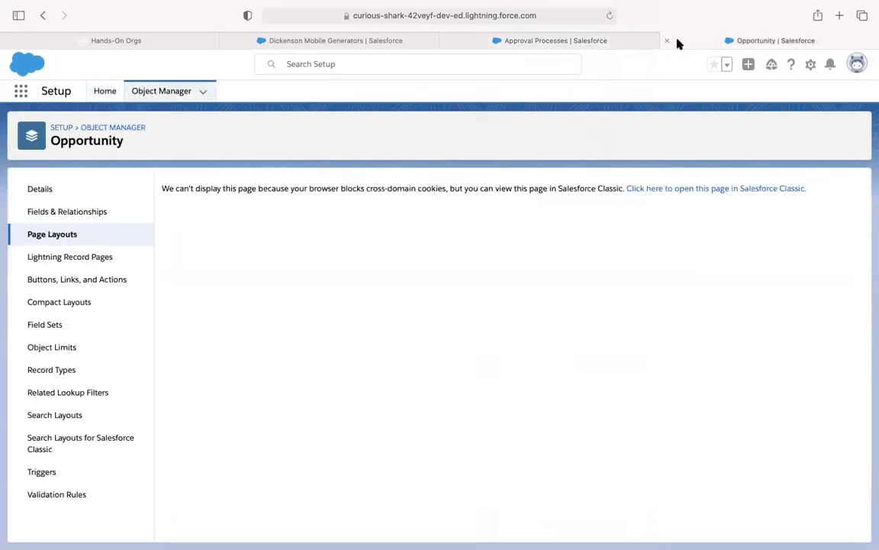
{"action": "left_click", "coordinate": [546, 41]}
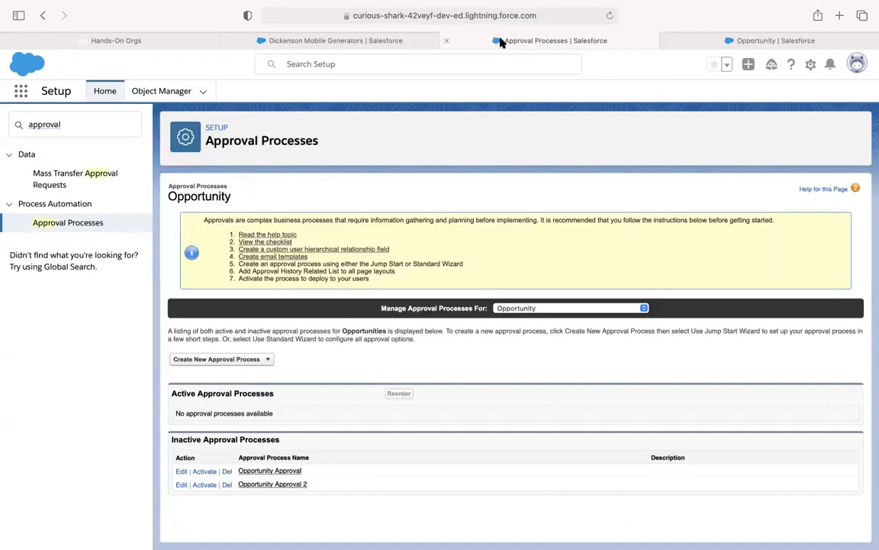
{"action": "left_click", "coordinate": [445, 44]}
{"action": "left_click", "coordinate": [545, 42]}
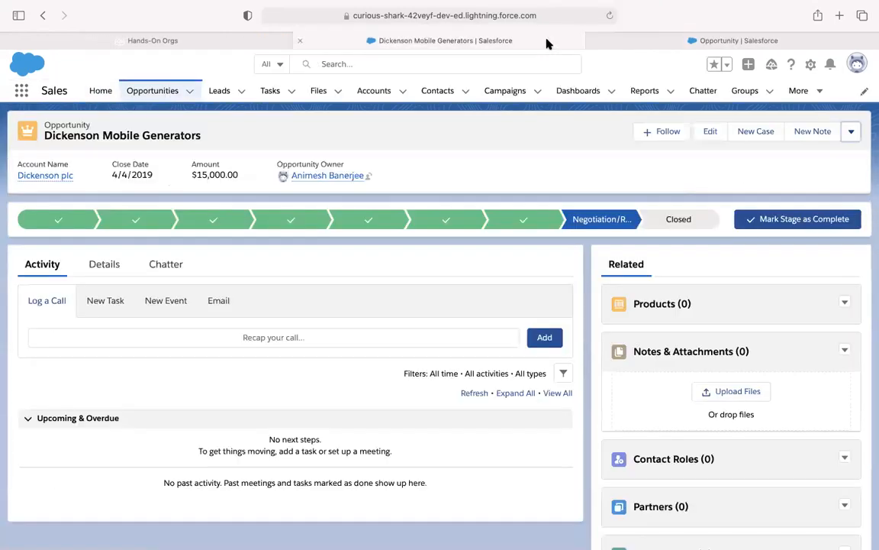
{"action": "left_click", "coordinate": [699, 41]}
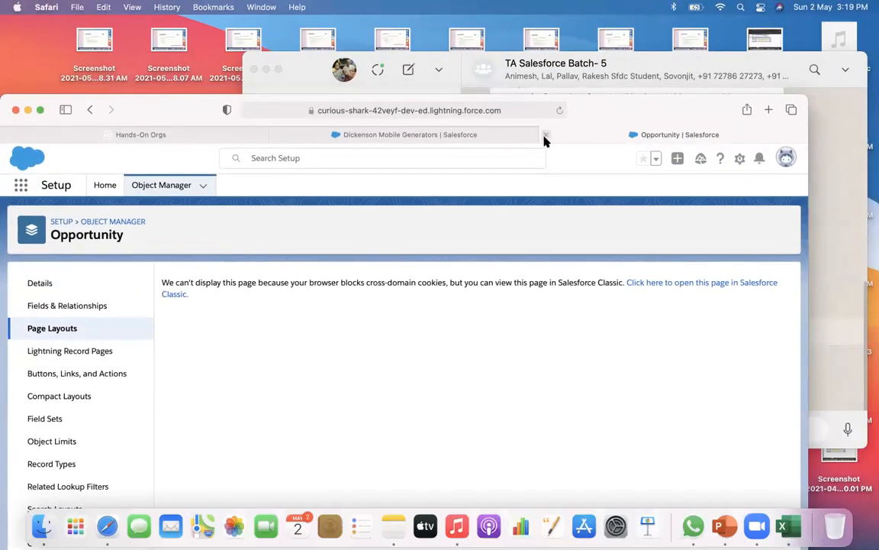
{"action": "left_click", "coordinate": [545, 137]}
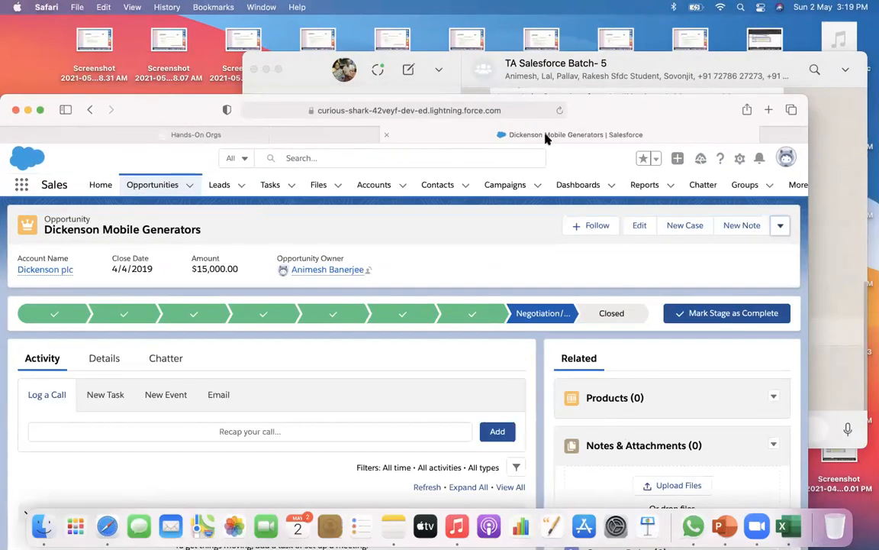
{"action": "left_click", "coordinate": [410, 137]}
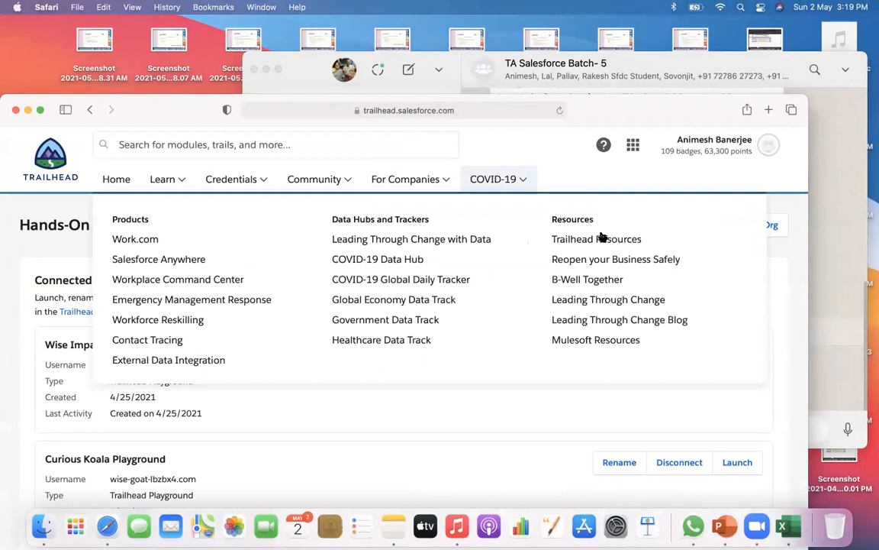
Step: Launch the Curious Koala Playground from the connected orgs and open its Setup
{"action": "scroll", "coordinate": [363, 462], "scroll_direction": "down", "scroll_amount": 4}
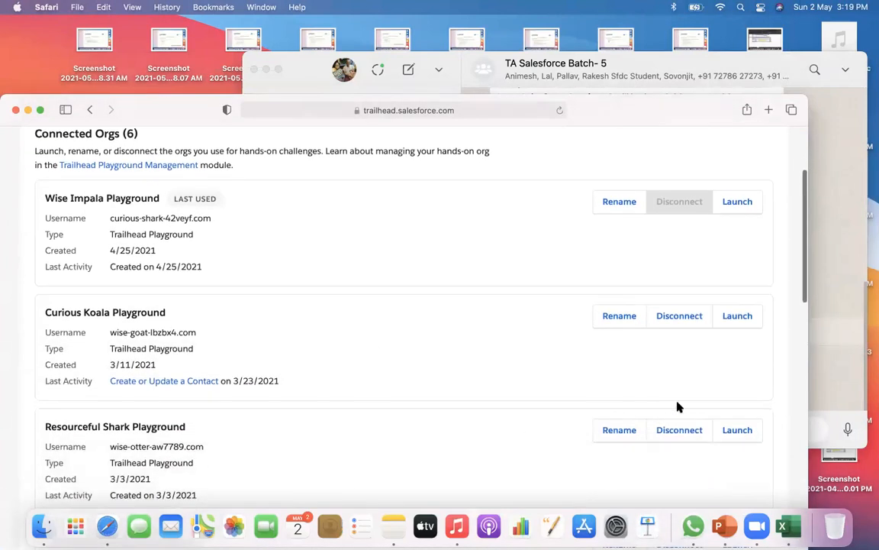
{"action": "left_click", "coordinate": [736, 315]}
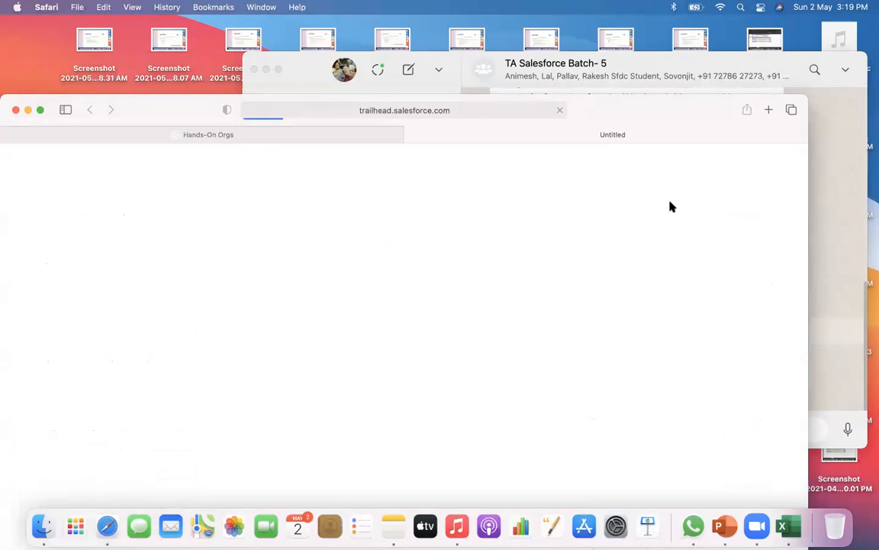
{"action": "double_click", "coordinate": [640, 111]}
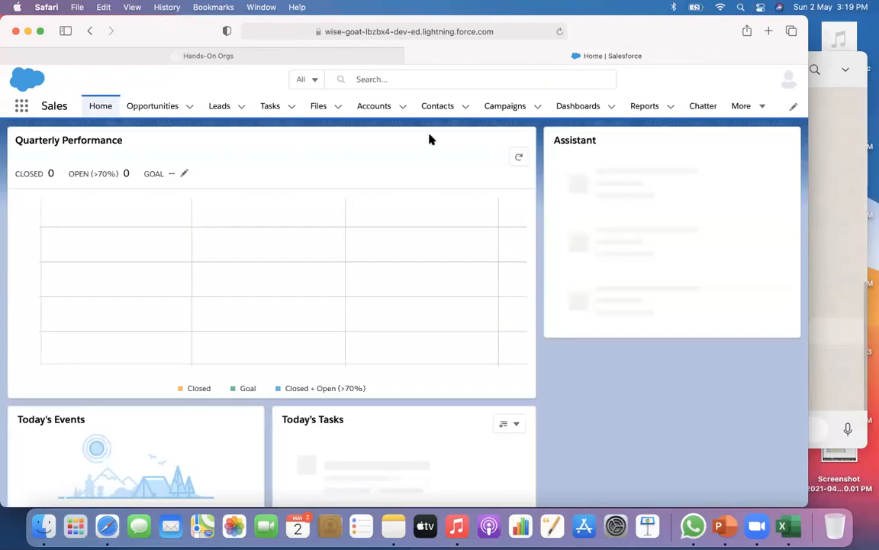
{"action": "left_click", "coordinate": [739, 80]}
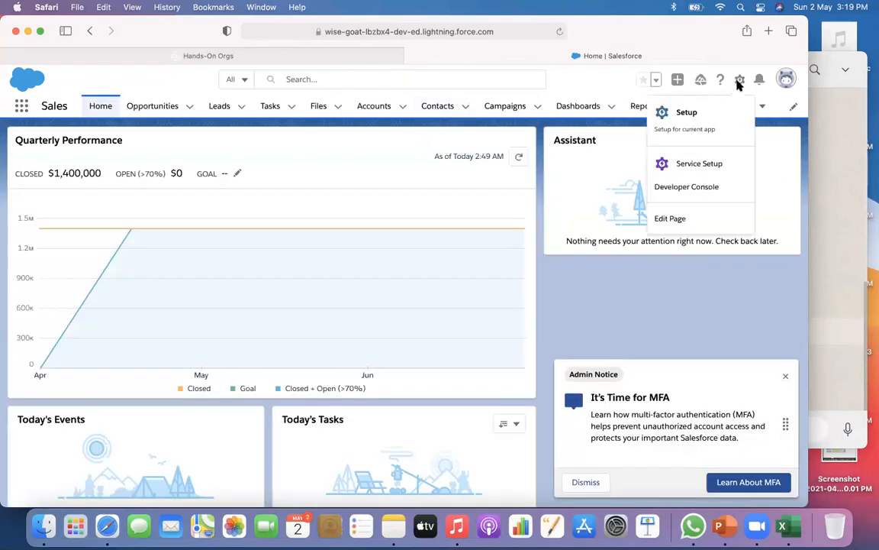
{"action": "left_click", "coordinate": [688, 122]}
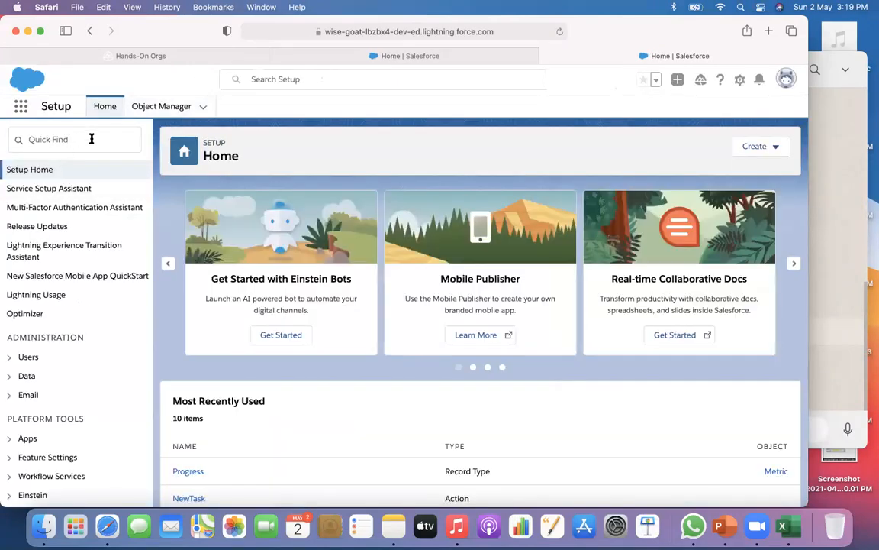
Step: Find Approval Processes in Setup by searching for approval and open the page in Salesforce Classic
{"action": "left_click", "coordinate": [91, 139]}
{"action": "type", "text": "appro"}
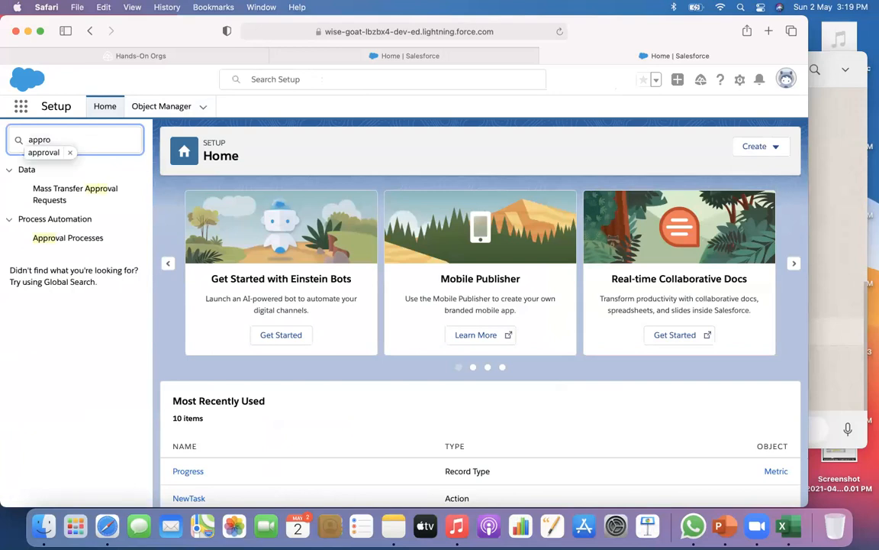
{"action": "type", "text": "val"}
{"action": "left_click", "coordinate": [84, 239]}
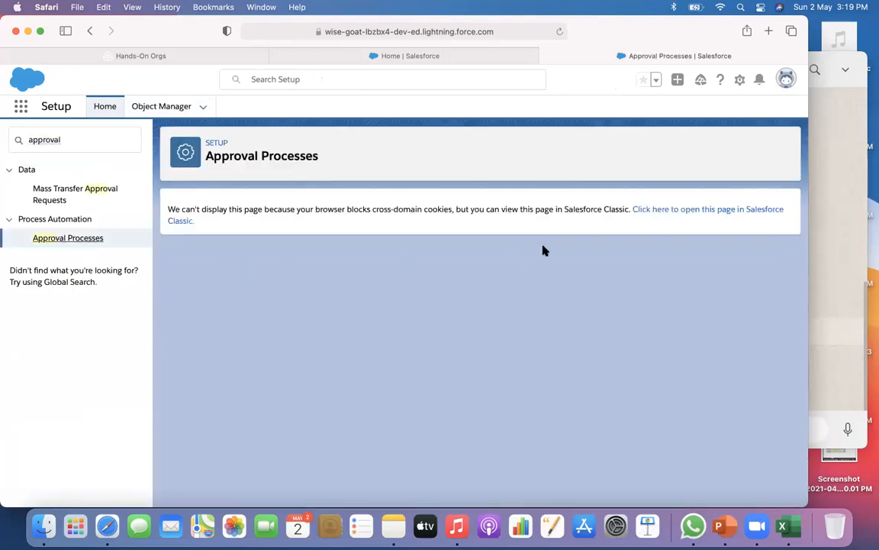
{"action": "left_click", "coordinate": [657, 210]}
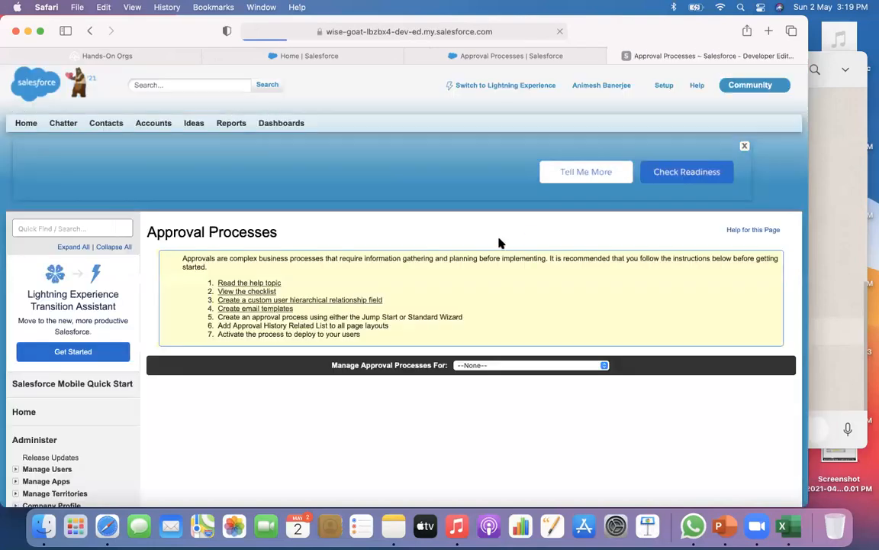
Step: Select Opportunity as the managed object and start a Jump Start approval process named O A with unique name O_A
{"action": "left_click", "coordinate": [496, 365]}
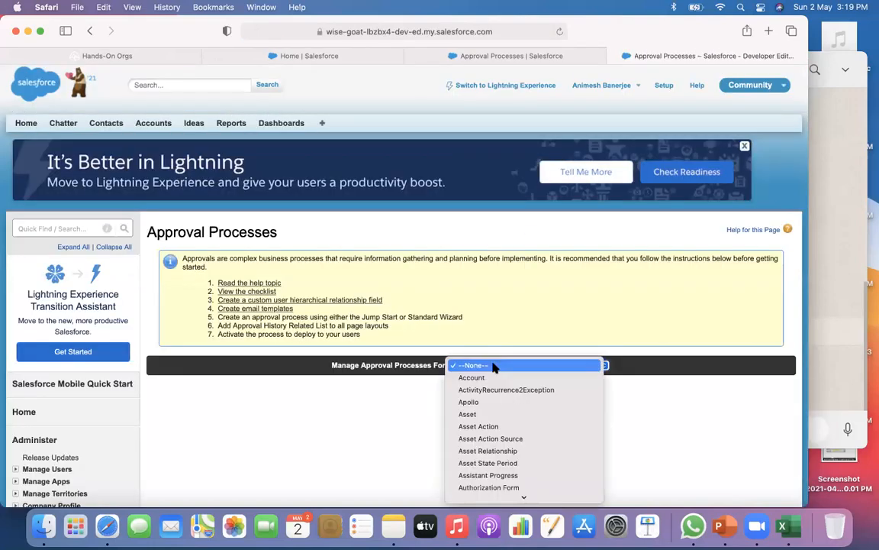
{"action": "scroll", "coordinate": [493, 427], "scroll_direction": "down", "scroll_amount": 10}
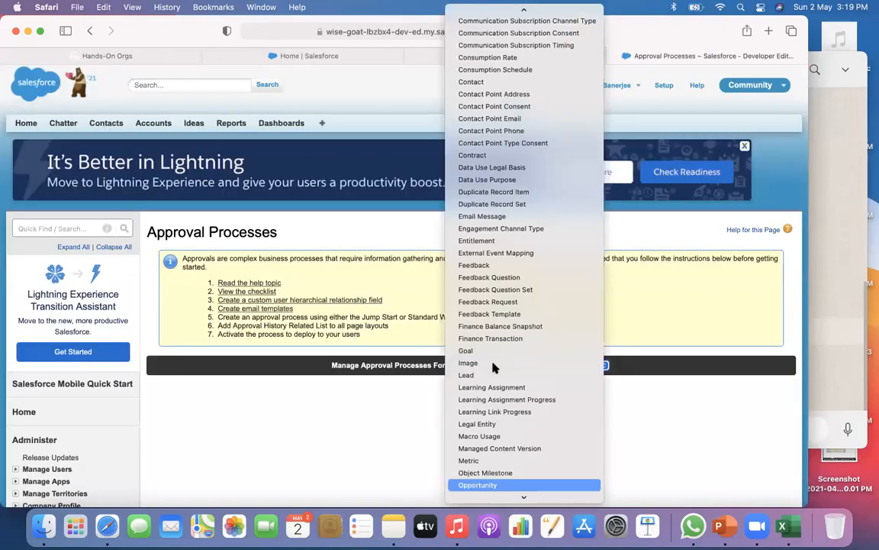
{"action": "left_click", "coordinate": [489, 486]}
{"action": "scroll", "coordinate": [489, 485], "scroll_direction": "down", "scroll_amount": 5}
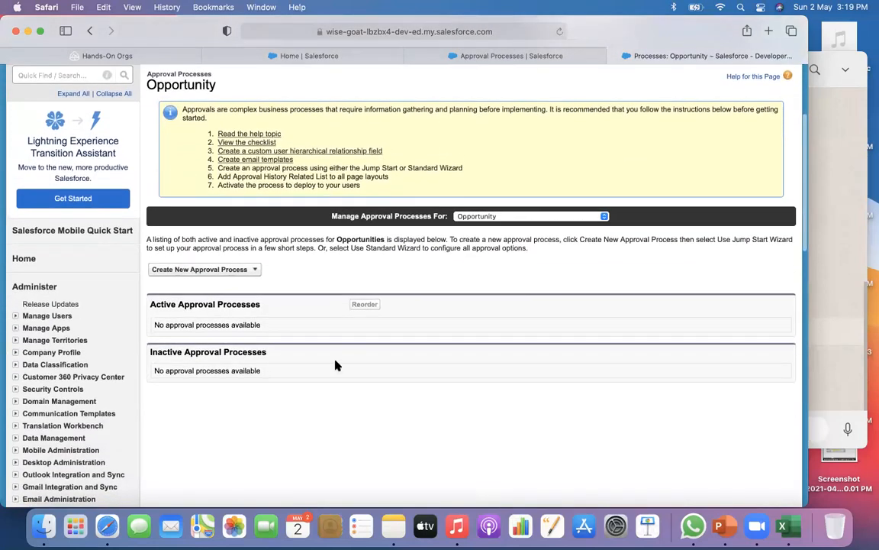
{"action": "left_click", "coordinate": [250, 270]}
{"action": "left_click", "coordinate": [221, 282]}
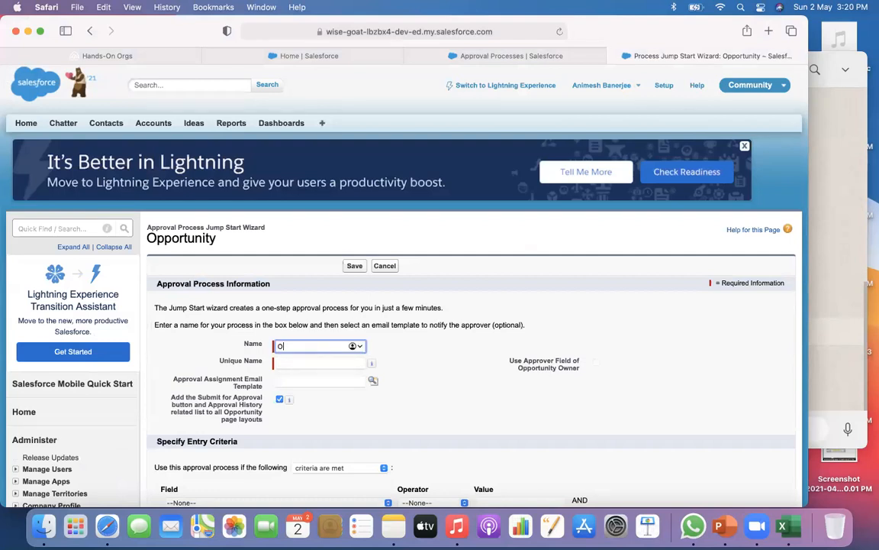
{"action": "left_click", "coordinate": [330, 360]}
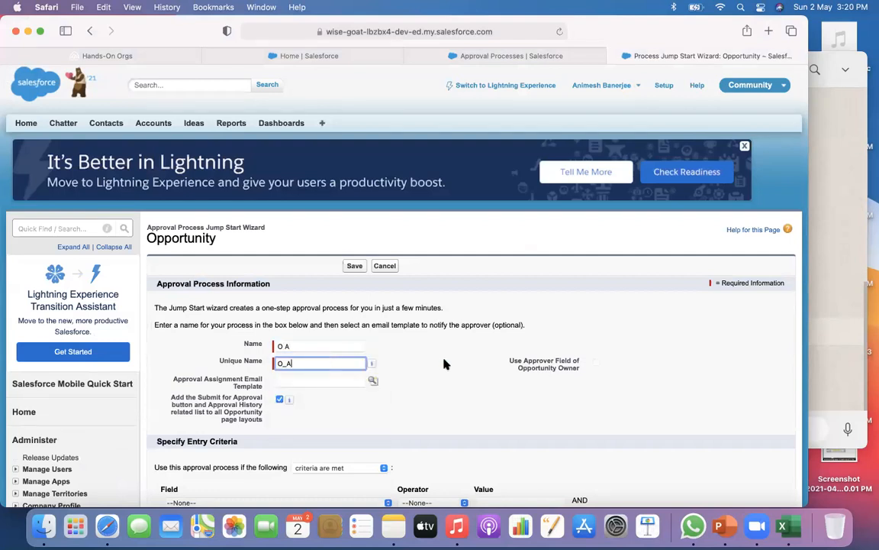
Step: Set the entry criteria to Opportunity: Stage not equal to Closed Won, Closed Lost
{"action": "scroll", "coordinate": [445, 364], "scroll_direction": "down", "scroll_amount": 5}
{"action": "left_click", "coordinate": [243, 319]}
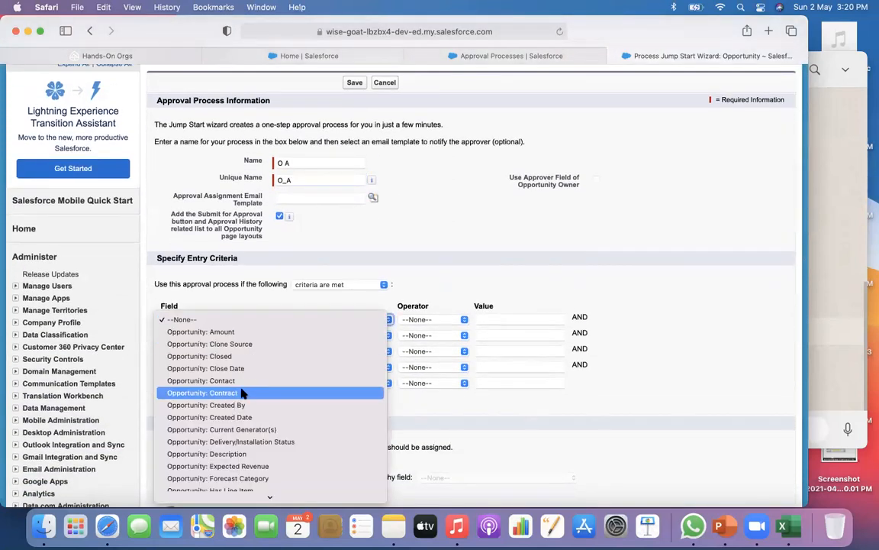
{"action": "scroll", "coordinate": [241, 391], "scroll_direction": "down", "scroll_amount": 8}
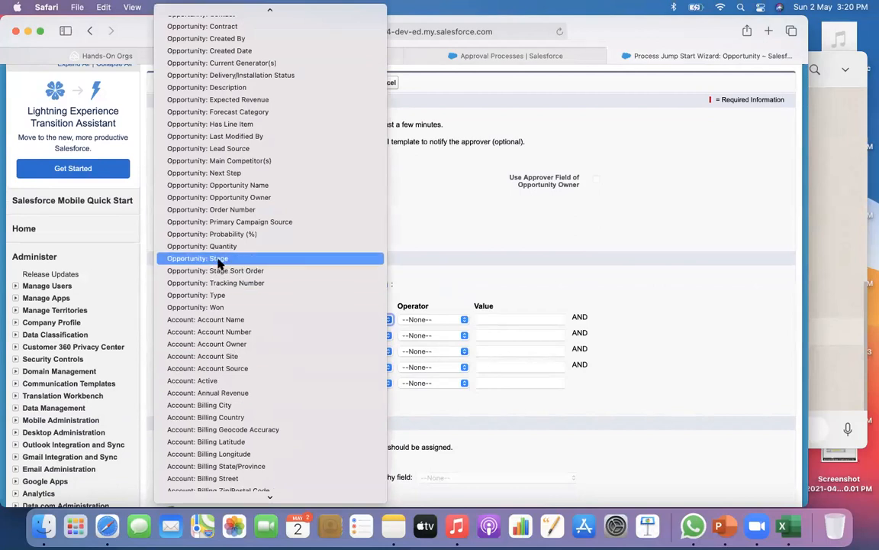
{"action": "left_click", "coordinate": [220, 258]}
{"action": "left_click", "coordinate": [427, 319]}
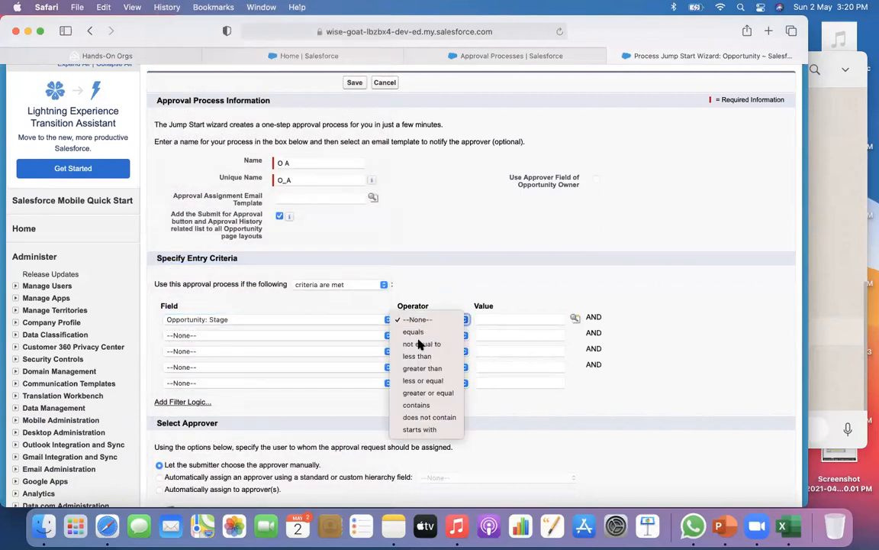
{"action": "left_click", "coordinate": [422, 343]}
{"action": "left_click", "coordinate": [506, 319]}
{"action": "left_click", "coordinate": [575, 319]}
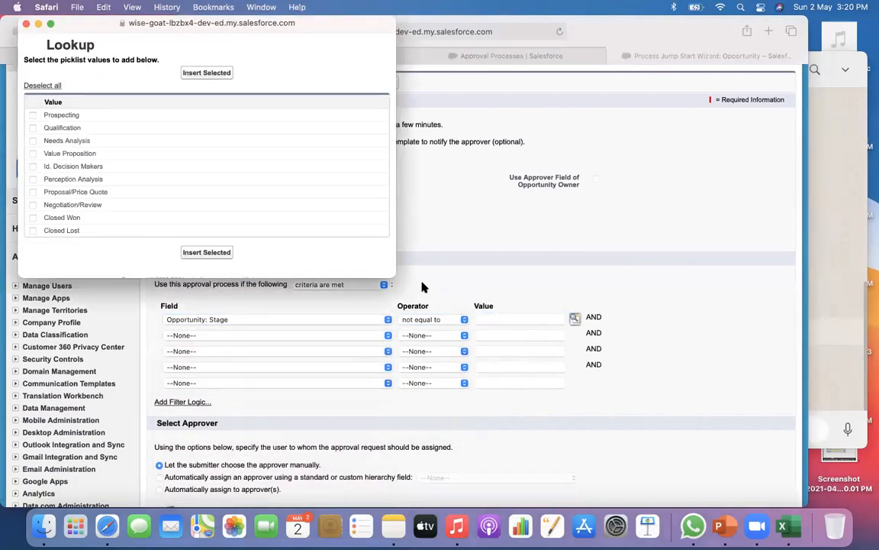
{"action": "left_click", "coordinate": [196, 253]}
Step: Save the O A approval process with the submitter choosing the approver manually and open its detail page
{"action": "scroll", "coordinate": [204, 234], "scroll_direction": "down", "scroll_amount": 4}
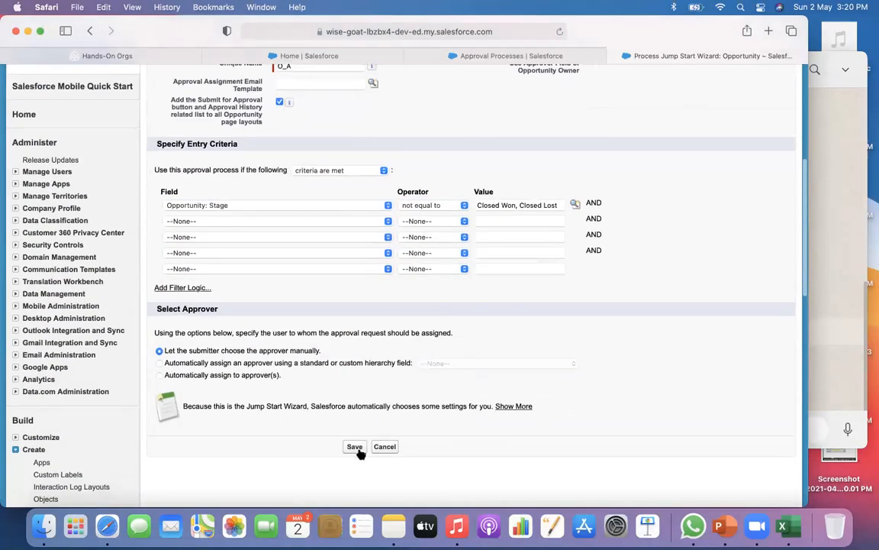
{"action": "left_click", "coordinate": [356, 449]}
{"action": "left_click", "coordinate": [510, 288]}
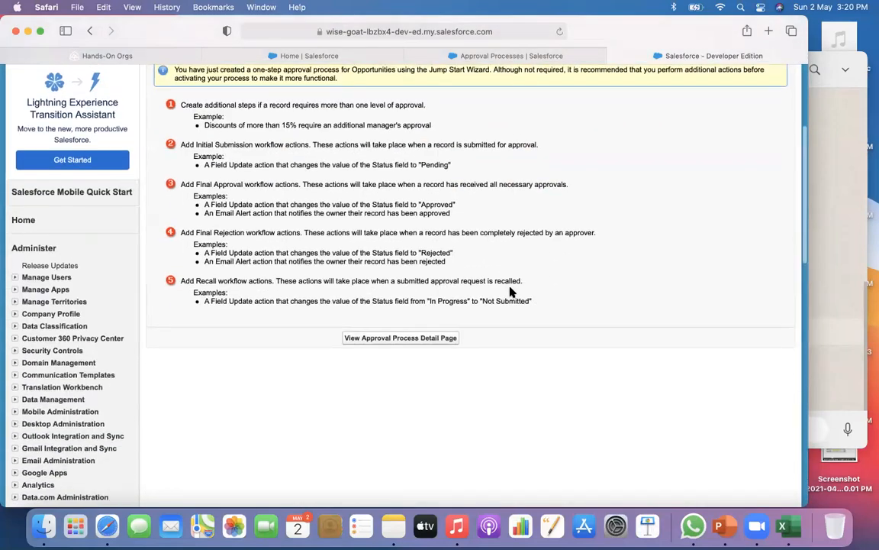
{"action": "left_click", "coordinate": [449, 337]}
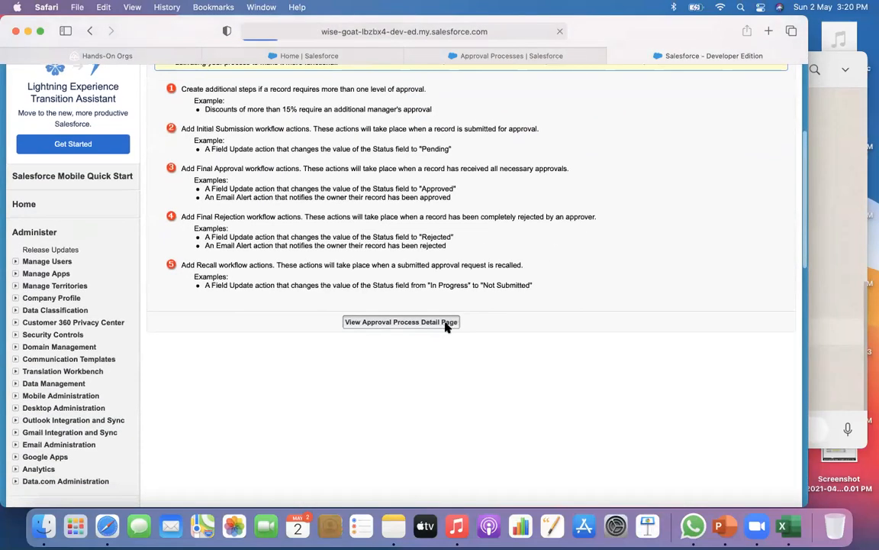
Step: Add a field update named Won to the O A process's final approval actions, with Stage as the field to update
{"action": "scroll", "coordinate": [448, 360], "scroll_direction": "down", "scroll_amount": 2}
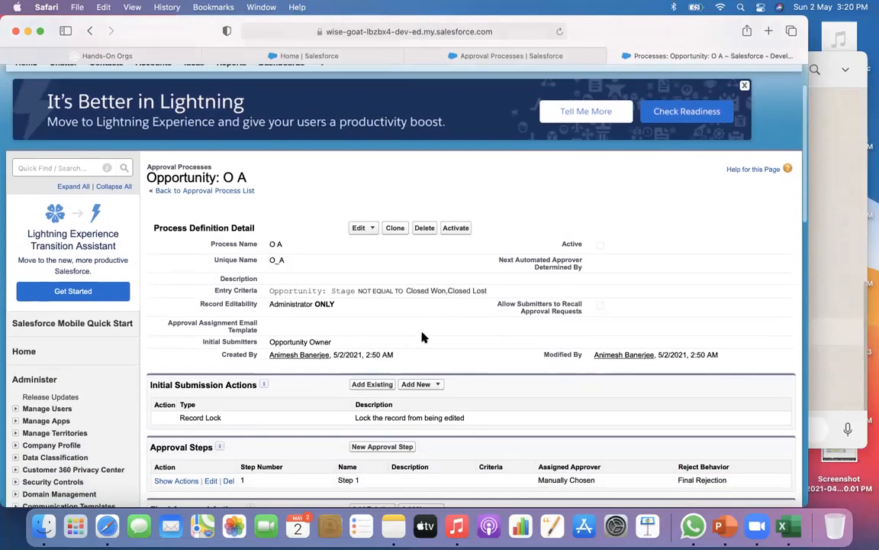
{"action": "scroll", "coordinate": [374, 442], "scroll_direction": "down", "scroll_amount": 3}
{"action": "scroll", "coordinate": [374, 442], "scroll_direction": "down", "scroll_amount": 2}
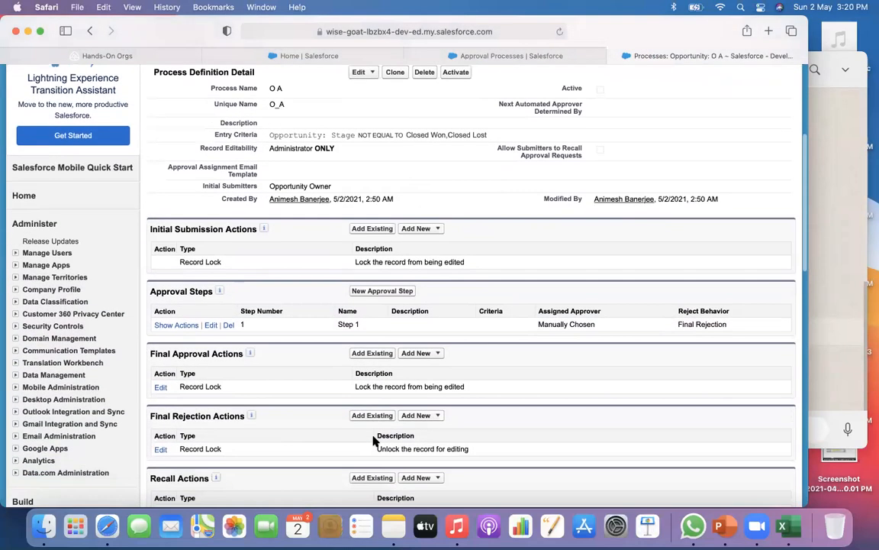
{"action": "left_click", "coordinate": [435, 353]}
{"action": "left_click", "coordinate": [424, 390]}
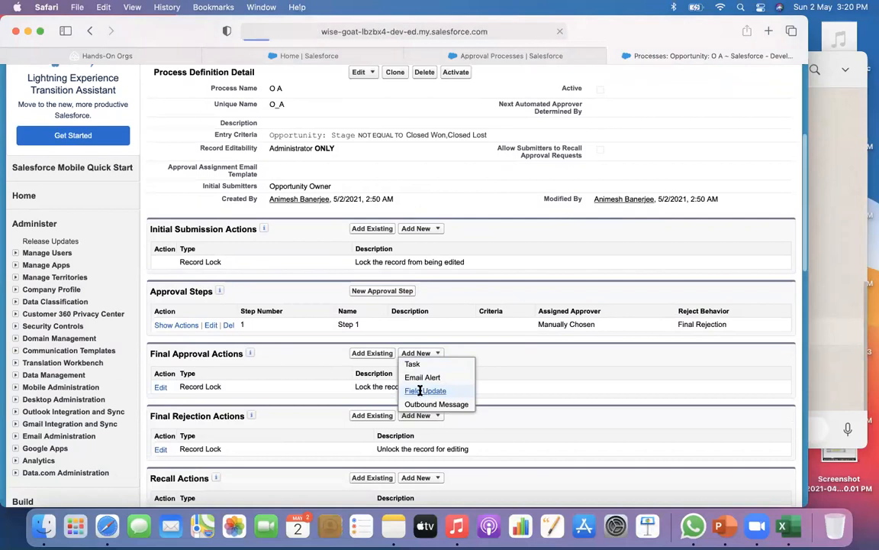
{"action": "left_click", "coordinate": [310, 328]}
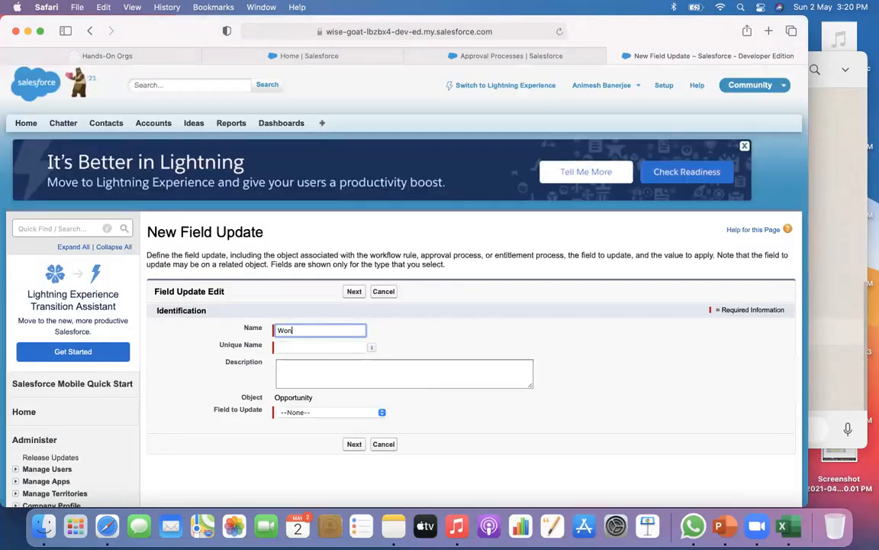
{"action": "type", "text": "Won"}
{"action": "left_click", "coordinate": [321, 361]}
{"action": "left_click", "coordinate": [329, 413]}
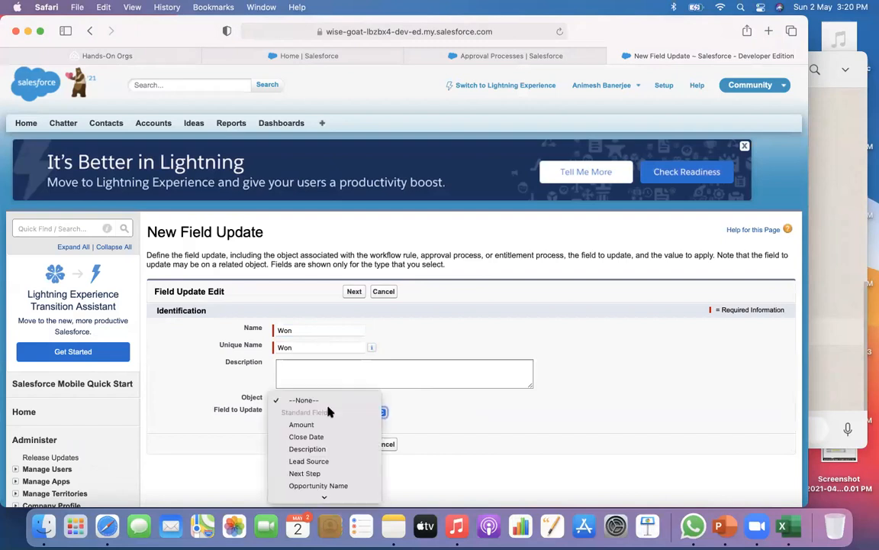
{"action": "left_click", "coordinate": [309, 410]}
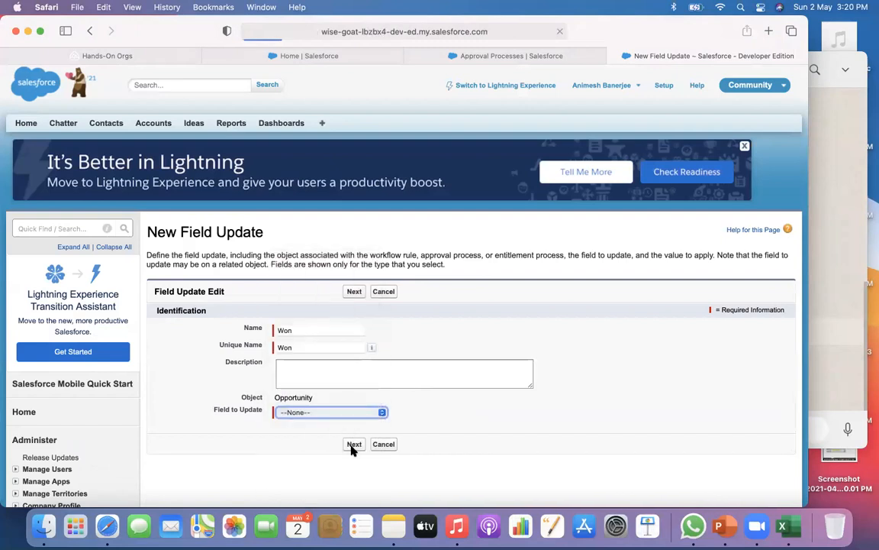
Step: Set the Won field update to the specific value Closed Won and save it
{"action": "scroll", "coordinate": [351, 447], "scroll_direction": "down", "scroll_amount": 5}
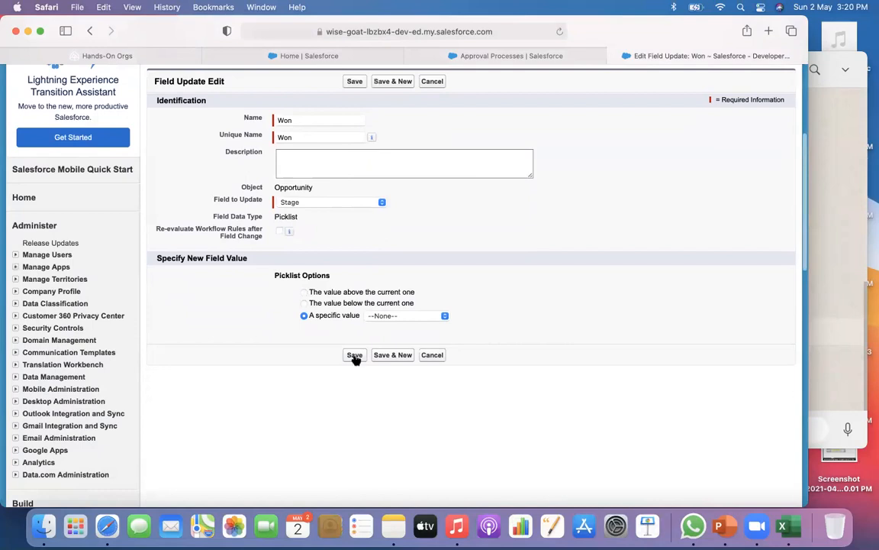
{"action": "left_click", "coordinate": [394, 317]}
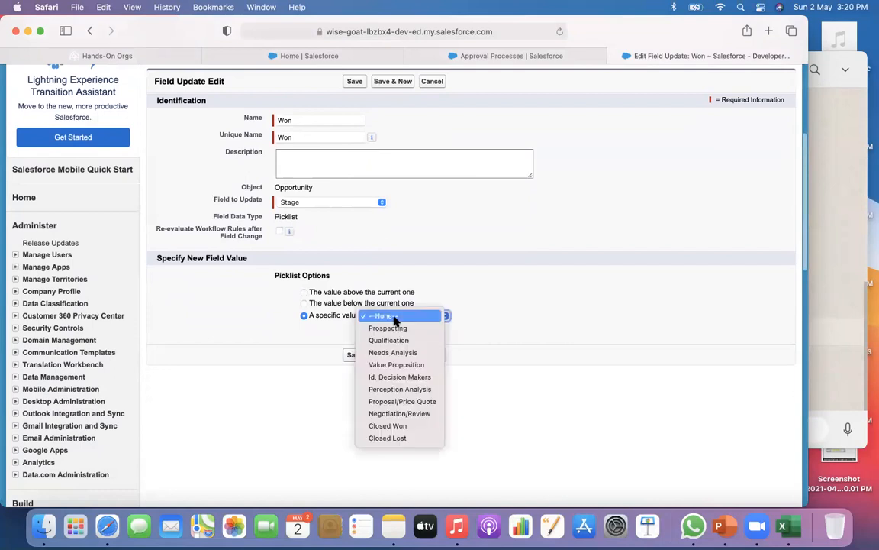
{"action": "left_click", "coordinate": [387, 426]}
{"action": "left_click", "coordinate": [356, 355]}
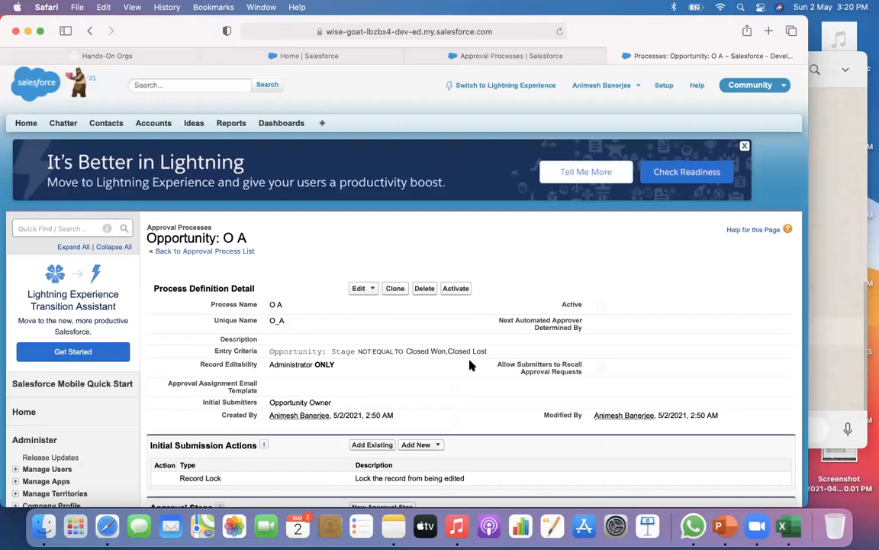
Step: Close the O A process and Approval Processes browser tabs and return to the Sales home page
{"action": "left_click", "coordinate": [614, 57]}
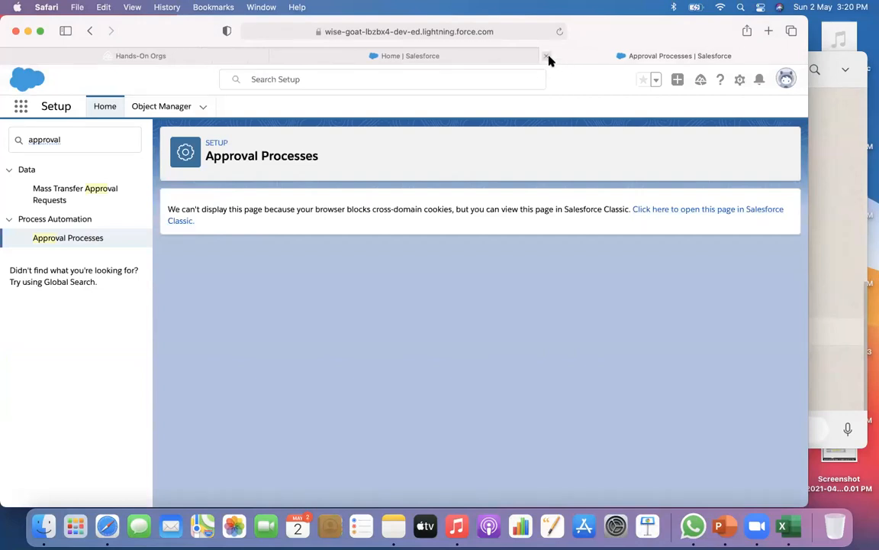
{"action": "left_click", "coordinate": [546, 56]}
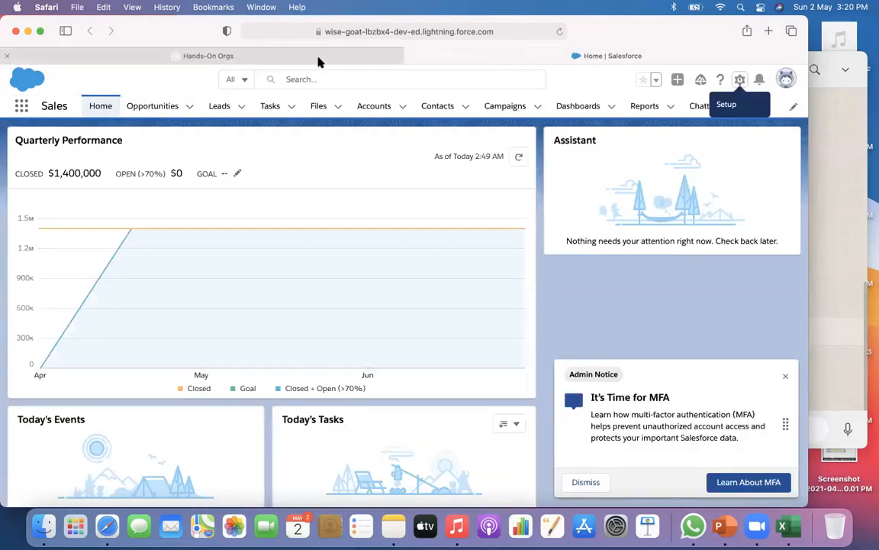
{"action": "left_click", "coordinate": [268, 57]}
{"action": "left_click", "coordinate": [615, 56]}
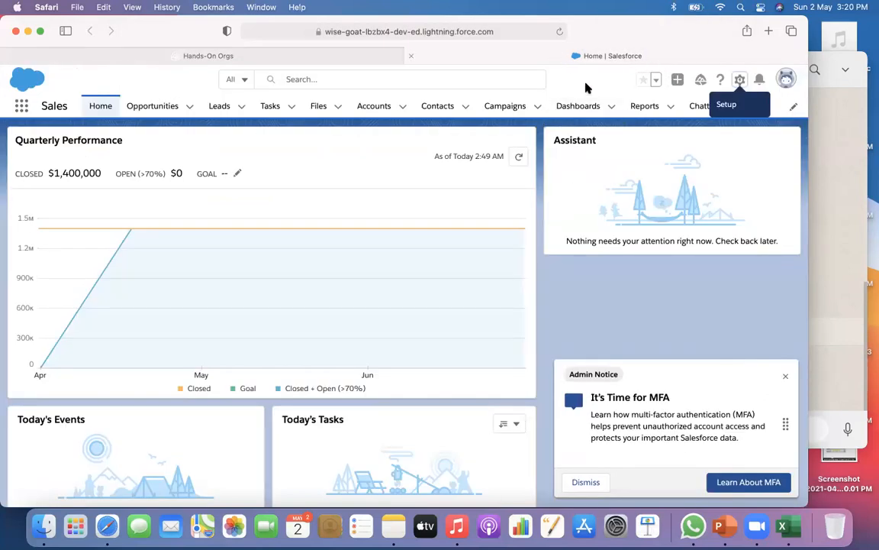
{"action": "left_click_drag", "start_coordinate": [706, 43], "coordinate": [726, 88]}
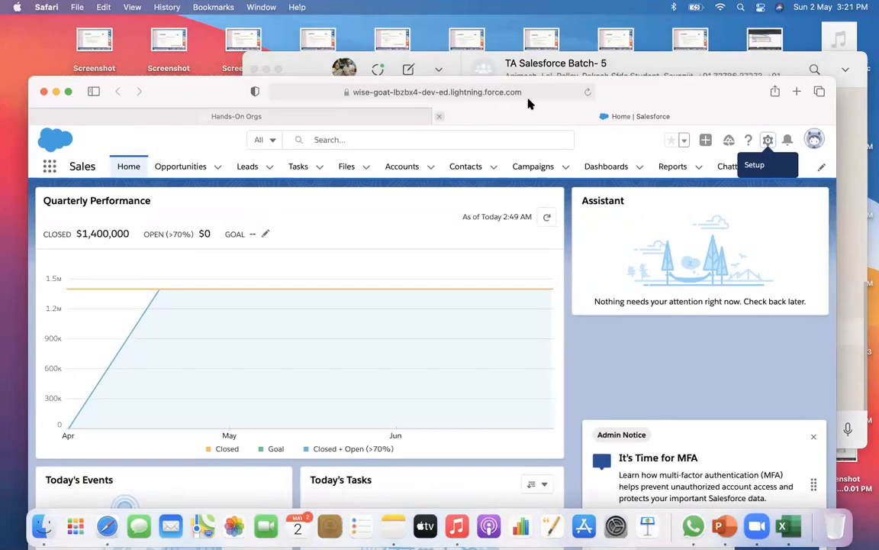
Step: Open Setup, search for Approval Processes and open that page in Salesforce Classic
{"action": "left_click", "coordinate": [768, 140]}
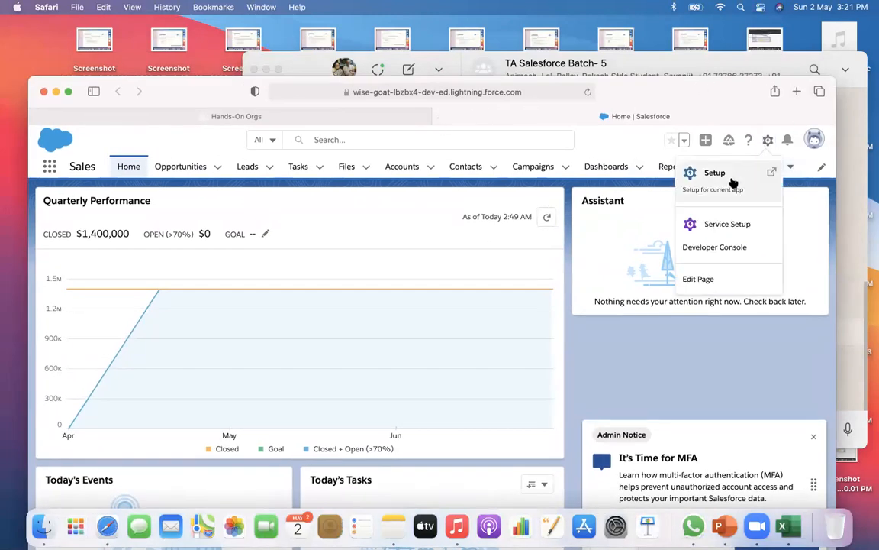
{"action": "left_click", "coordinate": [731, 177]}
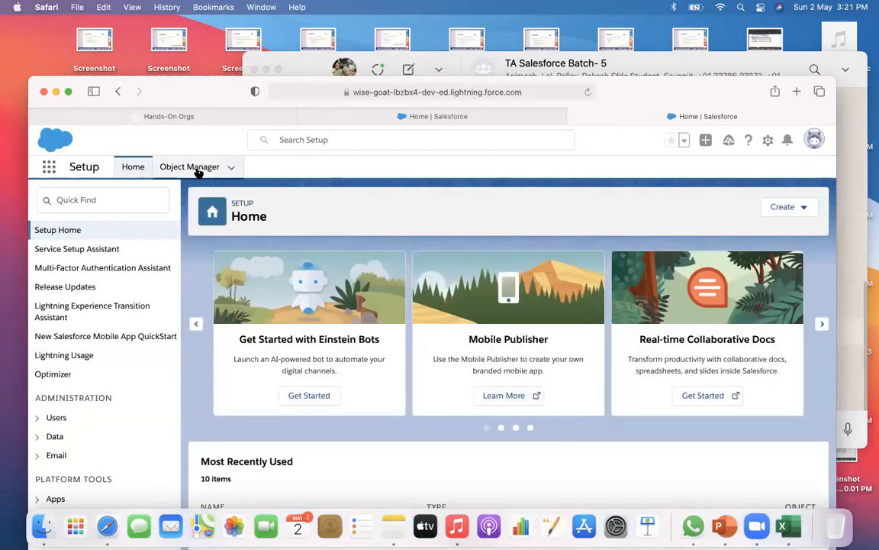
{"action": "left_click", "coordinate": [129, 203]}
{"action": "type", "text": "approva"}
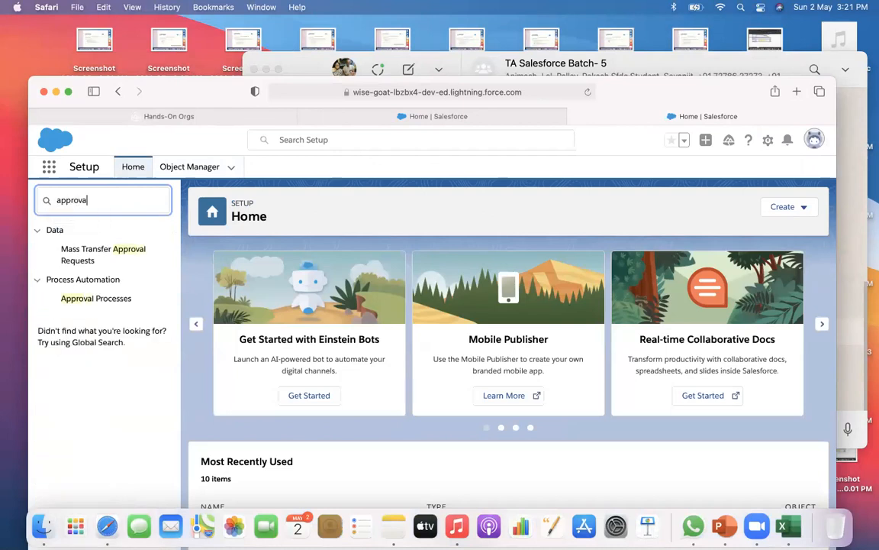
{"action": "left_click", "coordinate": [99, 302]}
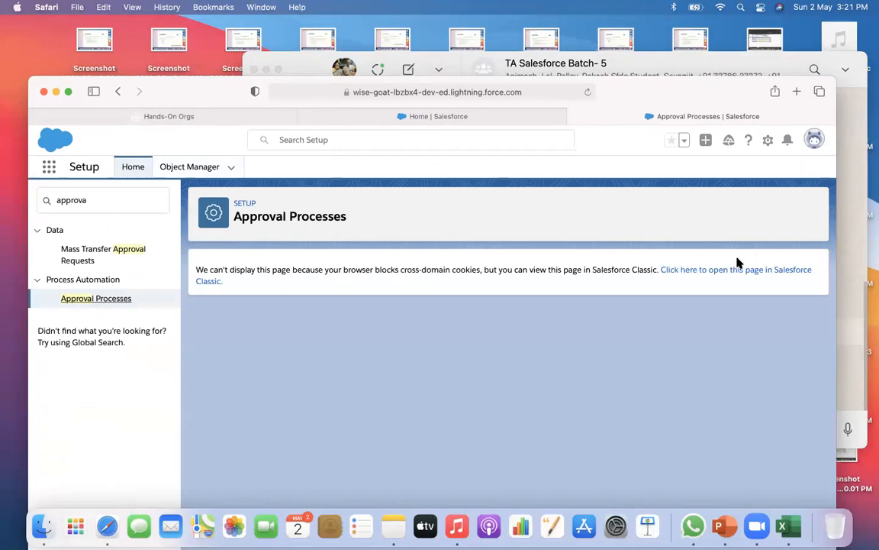
{"action": "left_click", "coordinate": [725, 272]}
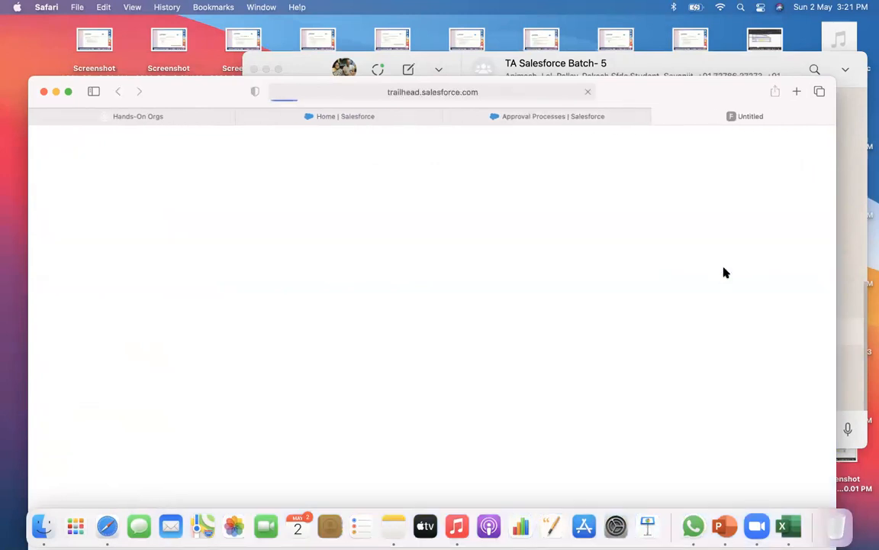
Step: Delete the inactive O A approval process and accept the confirmation
{"action": "scroll", "coordinate": [519, 338], "scroll_direction": "down", "scroll_amount": 5}
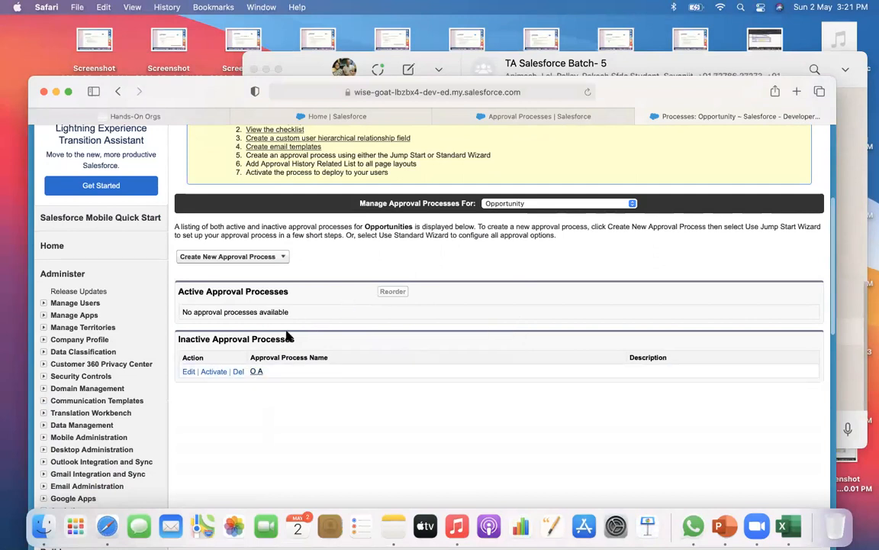
{"action": "left_click", "coordinate": [238, 373]}
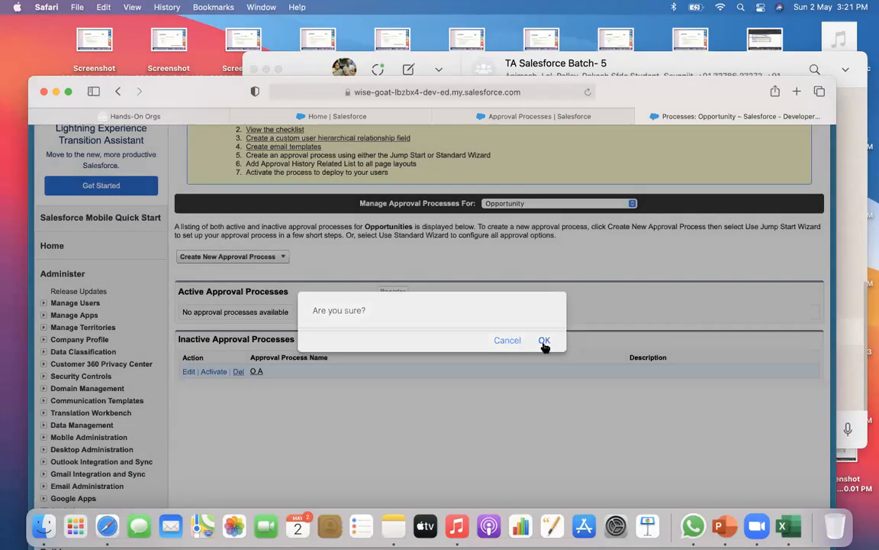
{"action": "left_click", "coordinate": [543, 341]}
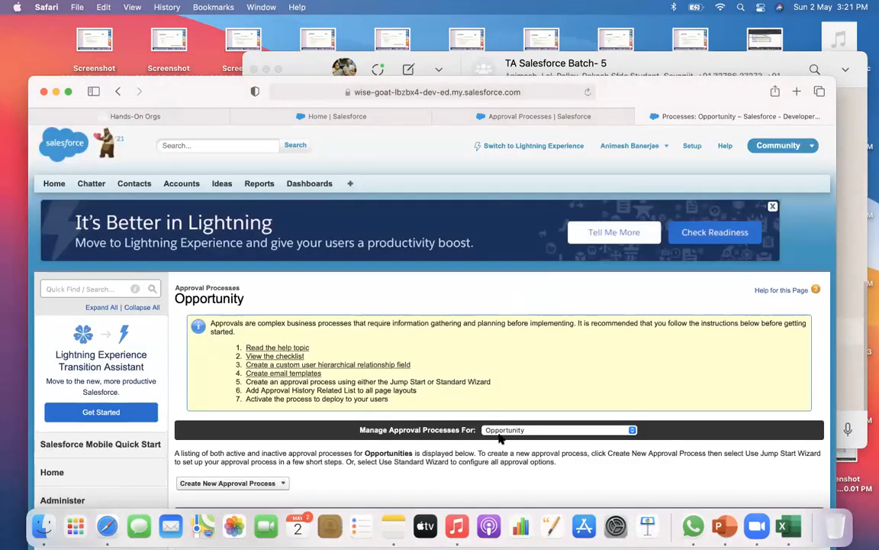
Step: Start a Jump Start approval process for Opportunity named Opportunity Approval with unique name Opportunity_Approval
{"action": "left_click", "coordinate": [501, 431]}
{"action": "left_click", "coordinate": [500, 434]}
{"action": "scroll", "coordinate": [471, 408], "scroll_direction": "down", "scroll_amount": 3}
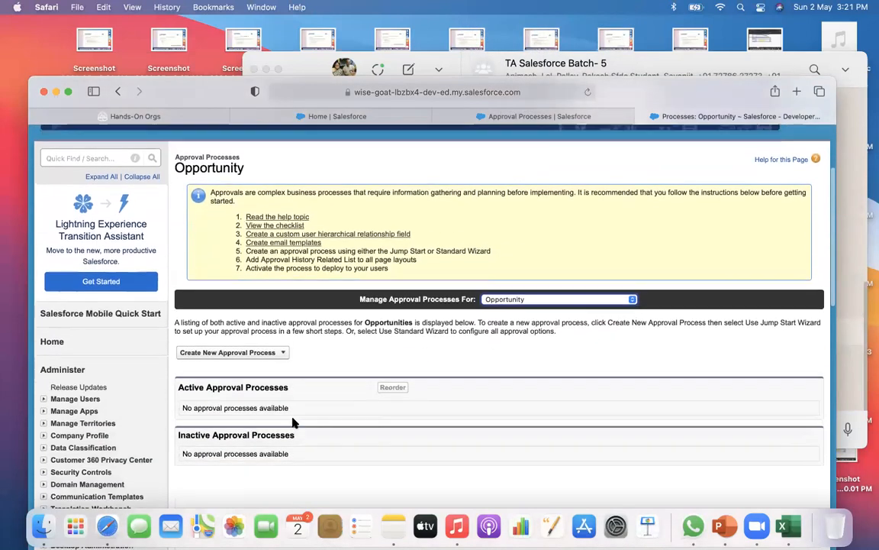
{"action": "left_click", "coordinate": [234, 340]}
{"action": "left_click", "coordinate": [229, 352]}
{"action": "scroll", "coordinate": [392, 358], "scroll_direction": "down", "scroll_amount": 2}
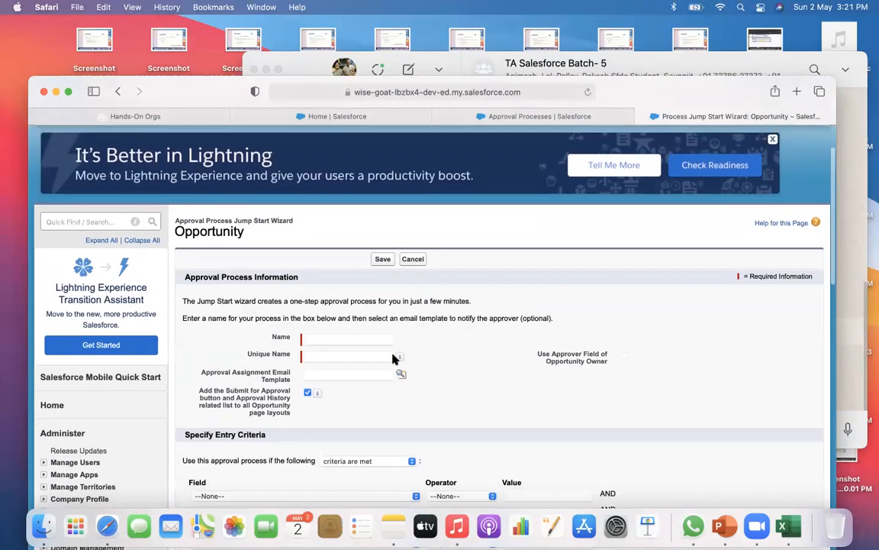
{"action": "left_click", "coordinate": [335, 336]}
{"action": "type", "text": "Opportunity Appr"}
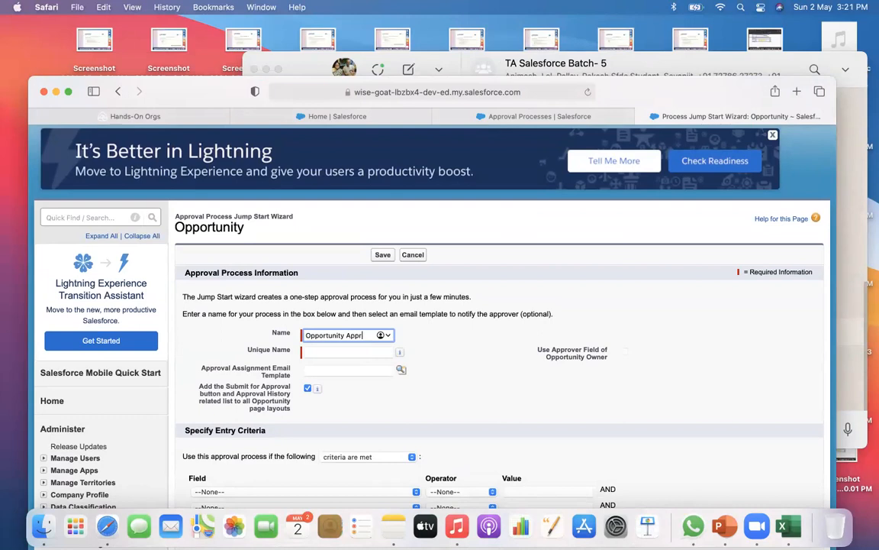
{"action": "key", "text": "BackSpace"}
{"action": "left_click", "coordinate": [330, 349]}
{"action": "scroll", "coordinate": [305, 359], "scroll_direction": "down", "scroll_amount": 2}
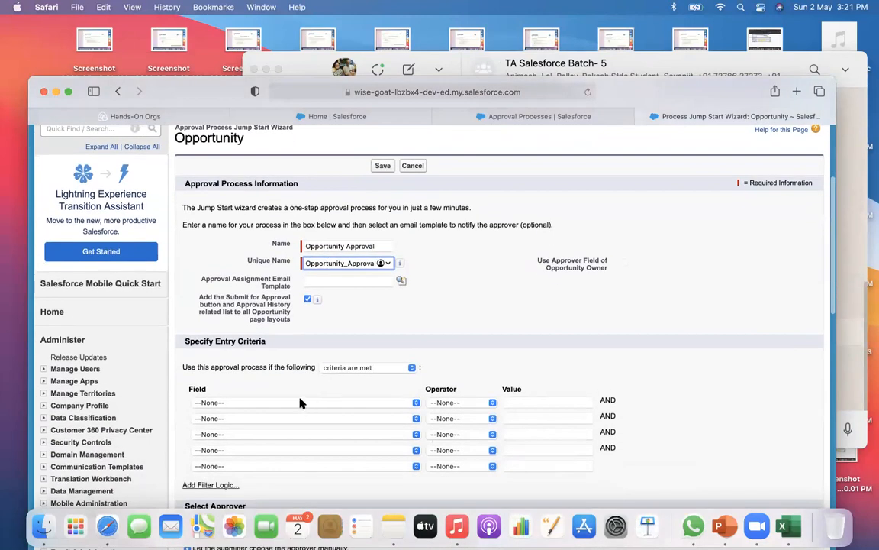
Step: Set the entry criteria to Opportunity: Stage not equal to Closed Won, Closed Lost
{"action": "left_click", "coordinate": [300, 402]}
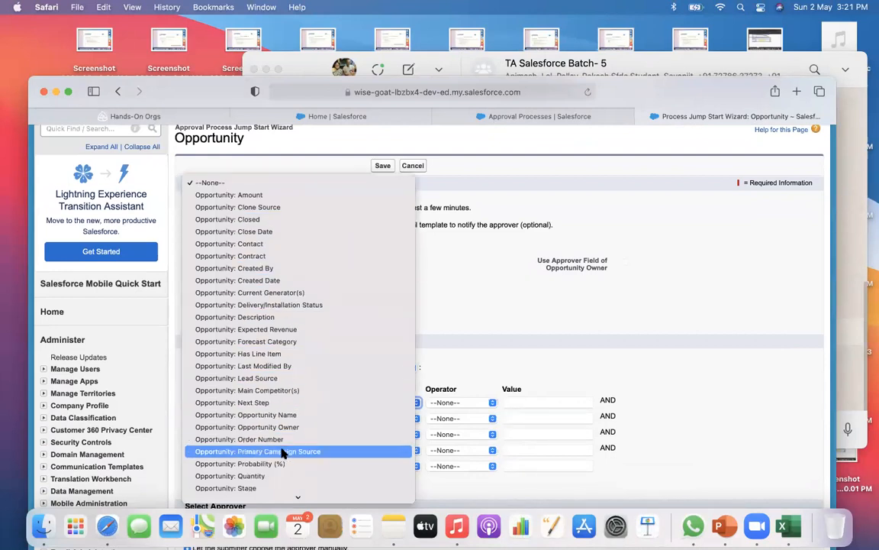
{"action": "scroll", "coordinate": [283, 453], "scroll_direction": "down", "scroll_amount": 2}
{"action": "left_click", "coordinate": [261, 452]}
{"action": "left_click", "coordinate": [449, 403]}
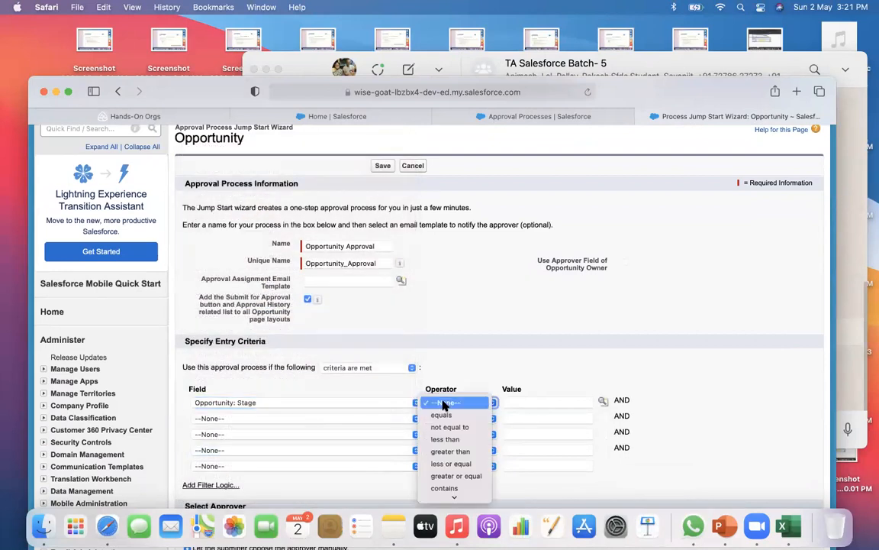
{"action": "left_click", "coordinate": [447, 427]}
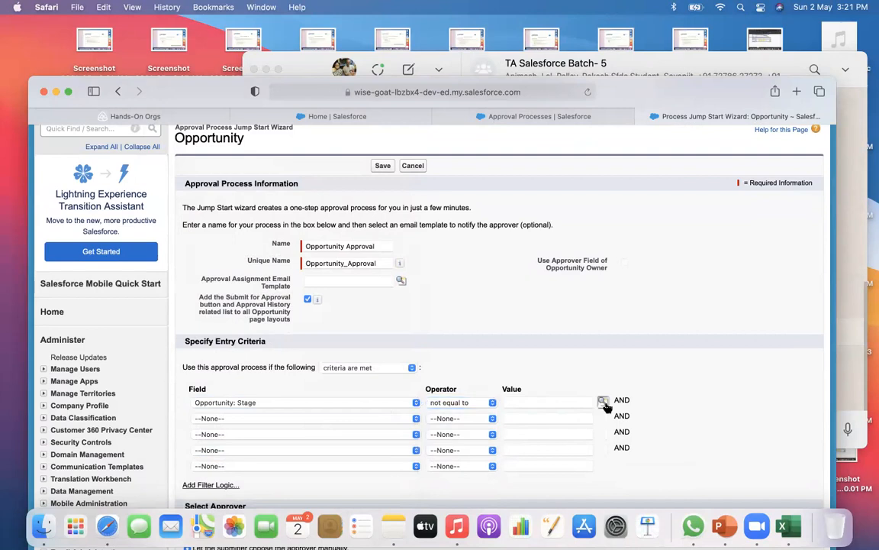
{"action": "left_click", "coordinate": [603, 401]}
{"action": "left_click", "coordinate": [87, 219]}
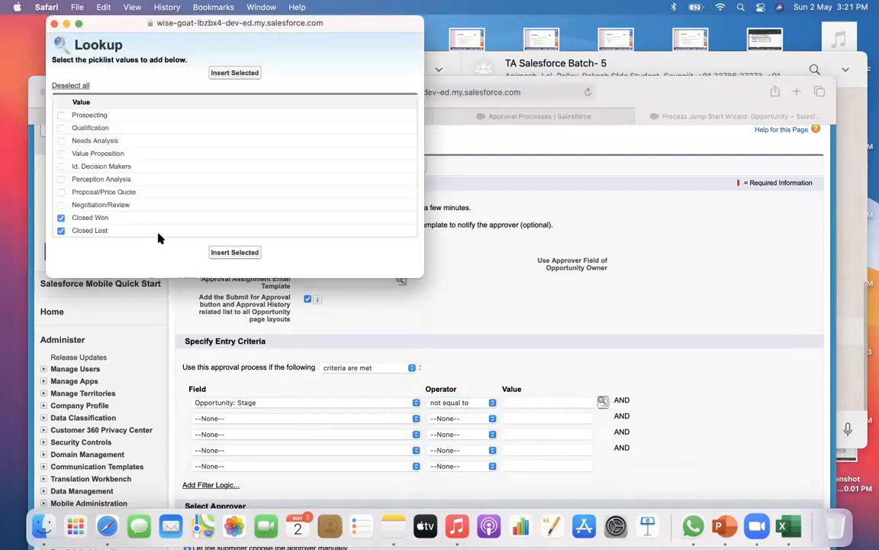
{"action": "left_click", "coordinate": [216, 253]}
Step: Save the Opportunity Approval process with the submitter choosing the approver manually and open its detail page
{"action": "scroll", "coordinate": [319, 316], "scroll_direction": "down", "scroll_amount": 6}
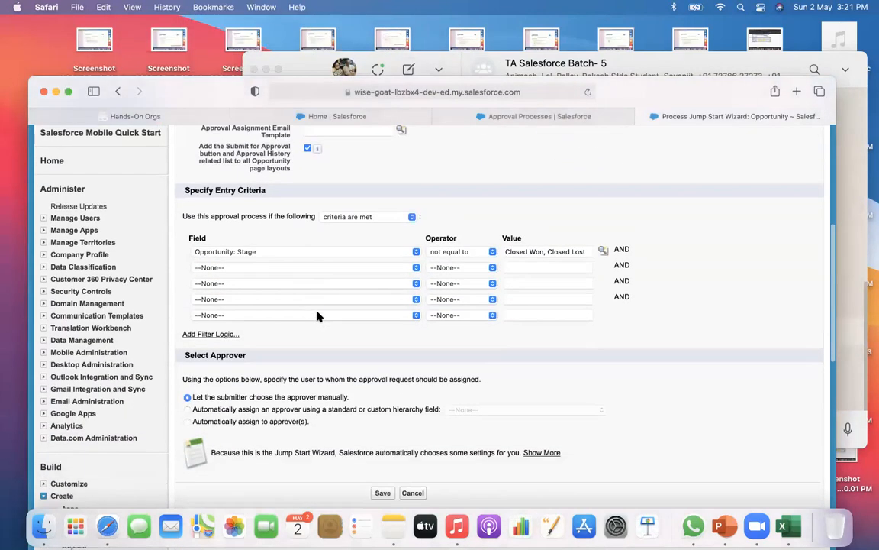
{"action": "left_click", "coordinate": [382, 409]}
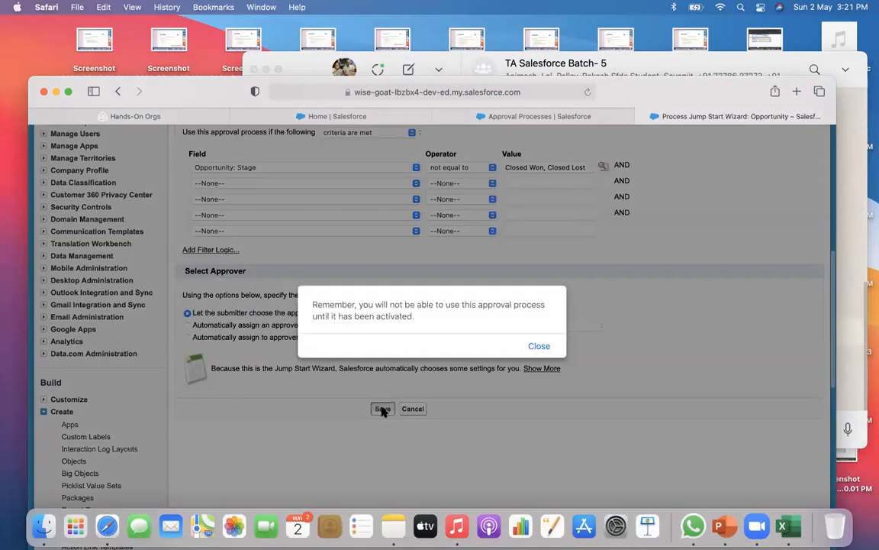
{"action": "left_click", "coordinate": [536, 347]}
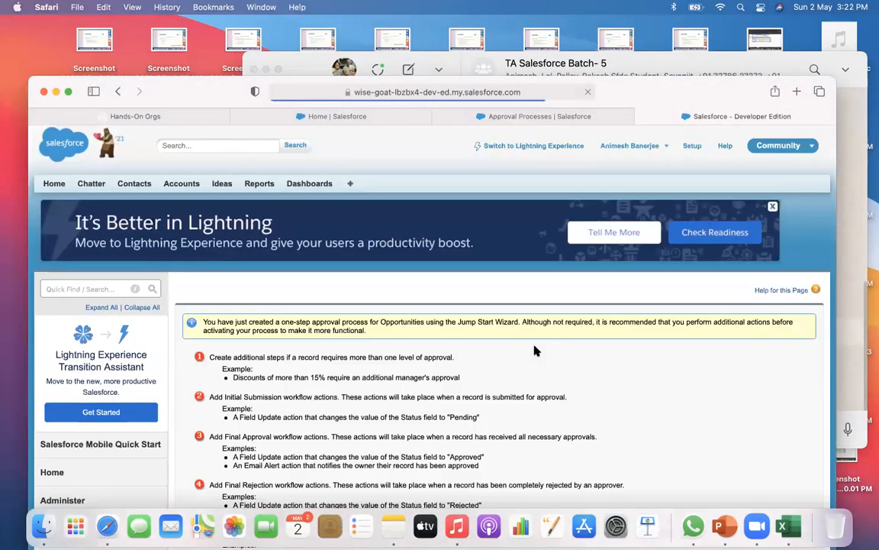
{"action": "scroll", "coordinate": [534, 350], "scroll_direction": "down", "scroll_amount": 5}
{"action": "left_click", "coordinate": [425, 281]}
Step: Start a new field update named Won under Final Approval Actions, with unique name Won and Stage as the field to update
{"action": "scroll", "coordinate": [509, 355], "scroll_direction": "down", "scroll_amount": 5}
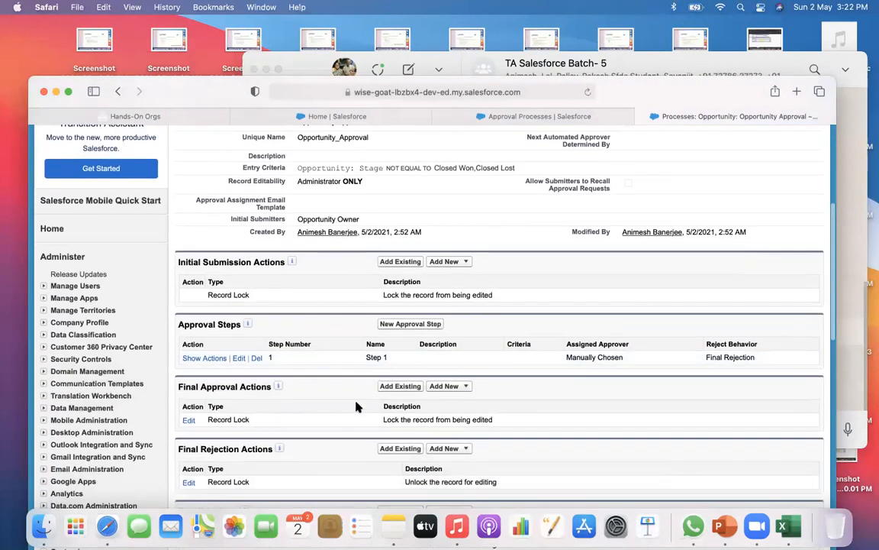
{"action": "scroll", "coordinate": [357, 406], "scroll_direction": "down", "scroll_amount": 2}
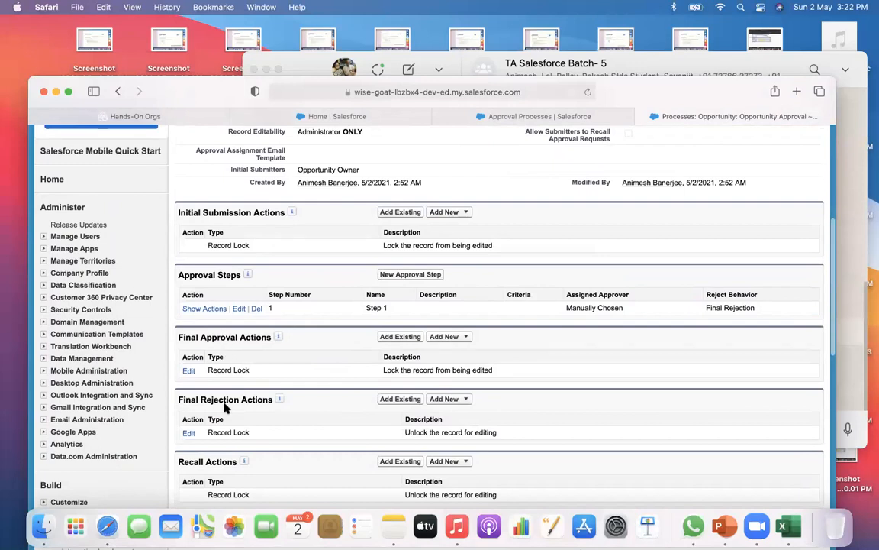
{"action": "left_click", "coordinate": [466, 338]}
{"action": "left_click", "coordinate": [447, 374]}
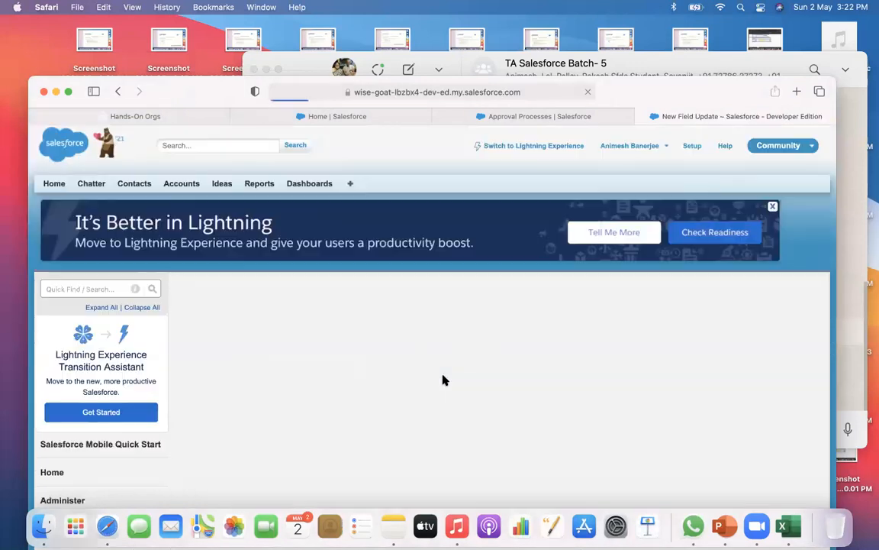
{"action": "left_click", "coordinate": [328, 389]}
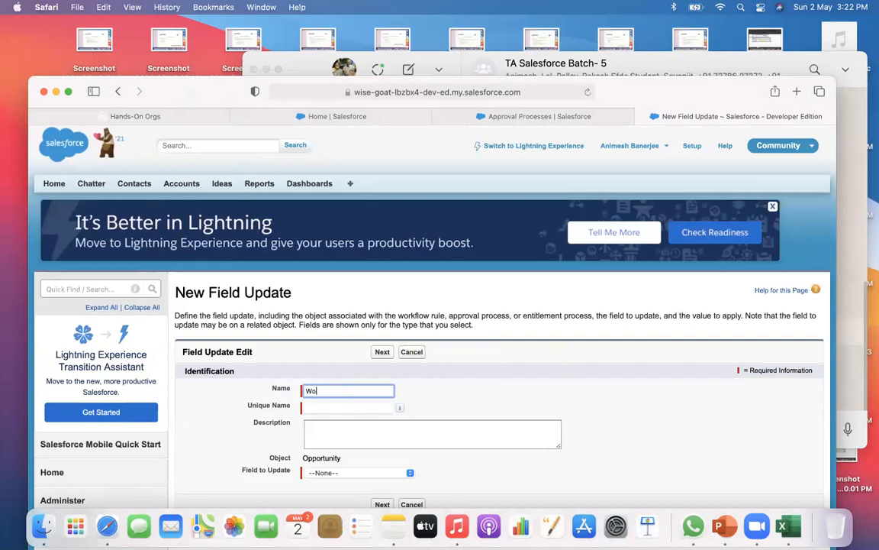
{"action": "left_click", "coordinate": [340, 407]}
{"action": "left_click", "coordinate": [357, 473]}
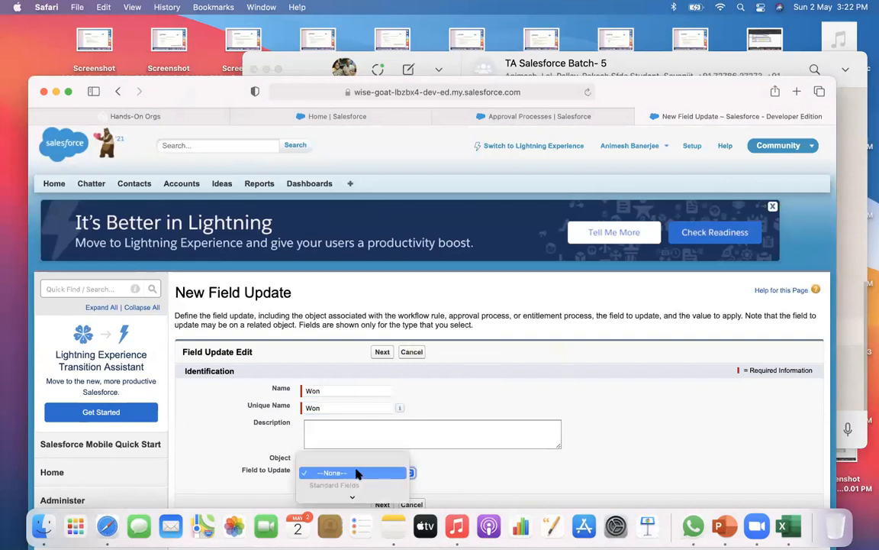
{"action": "left_click", "coordinate": [335, 412]}
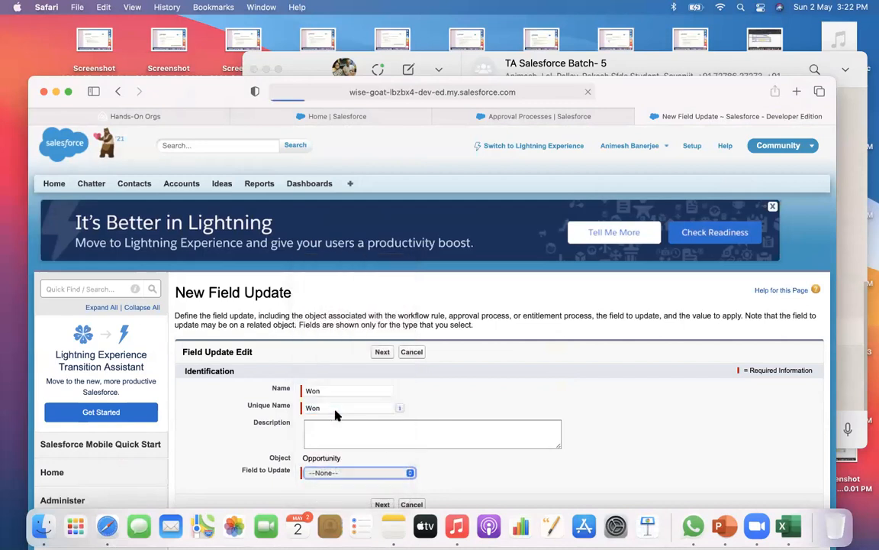
Step: Pick the specific Stage value matching a won opportunity and try to save the field update
{"action": "scroll", "coordinate": [374, 447], "scroll_direction": "down", "scroll_amount": 3}
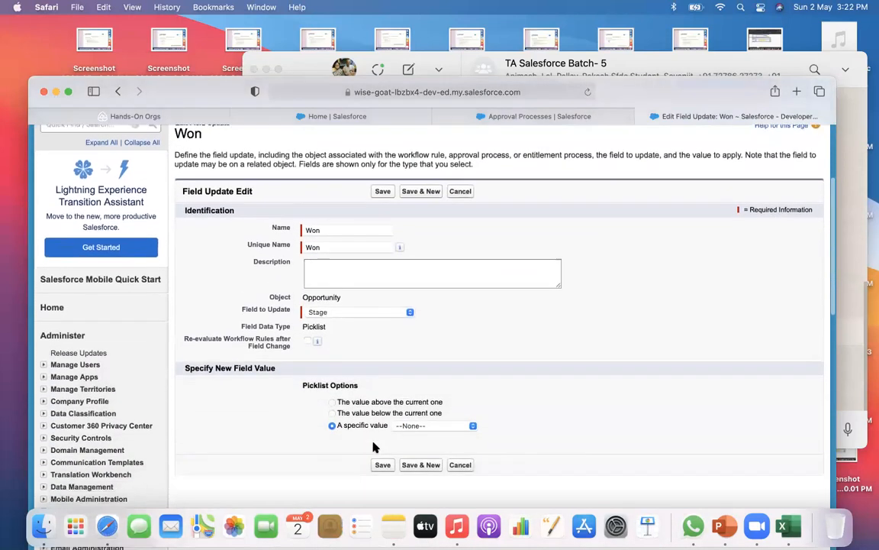
{"action": "left_click", "coordinate": [447, 413]}
{"action": "left_click", "coordinate": [392, 481]}
{"action": "left_click", "coordinate": [382, 452]}
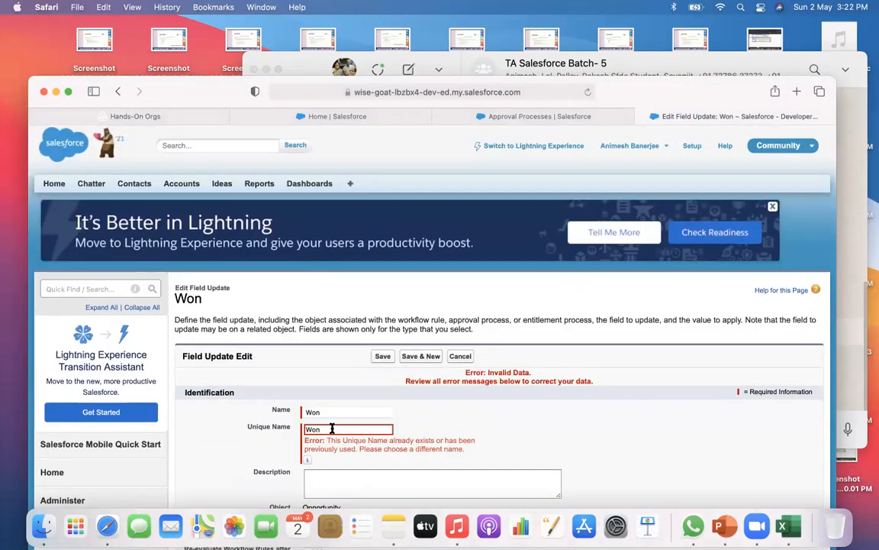
Step: Rename the field update as Closed Won with unique name Closed_Won and save it
{"action": "left_click", "coordinate": [306, 411]}
{"action": "type", "text": "C"}
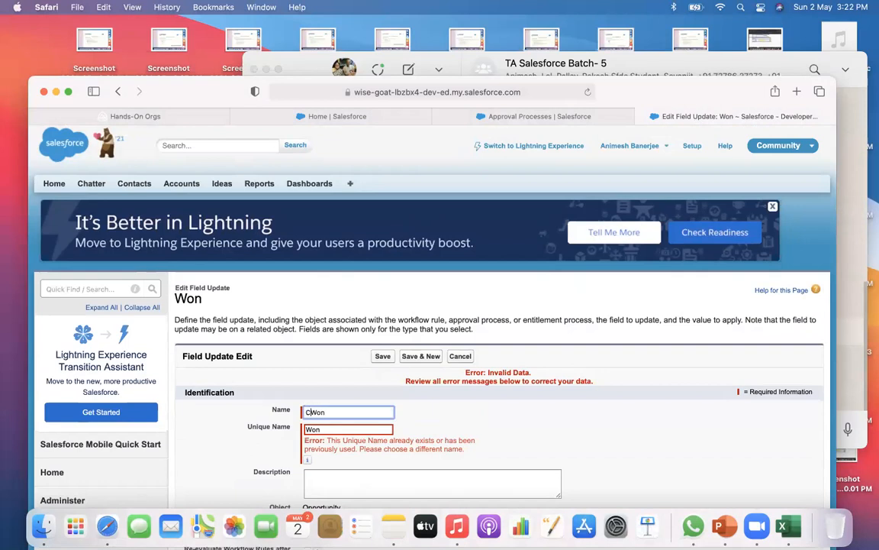
{"action": "type", "text": "losed"}
{"action": "left_click", "coordinate": [307, 429]}
{"action": "type", "text": "Closed"}
{"action": "left_click", "coordinate": [383, 357]}
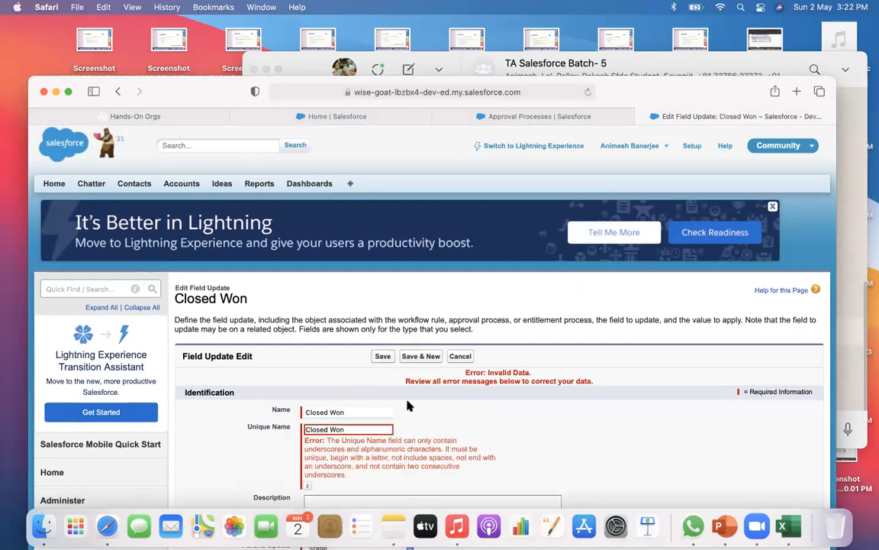
{"action": "scroll", "coordinate": [408, 406], "scroll_direction": "down", "scroll_amount": 3}
{"action": "left_click", "coordinate": [331, 331]}
{"action": "key", "text": "BackSpace"}
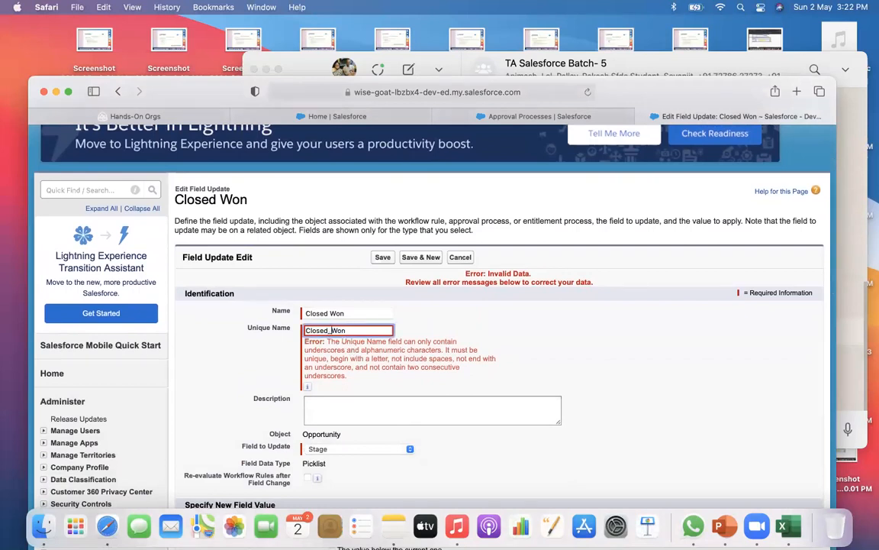
{"action": "left_click", "coordinate": [382, 256]}
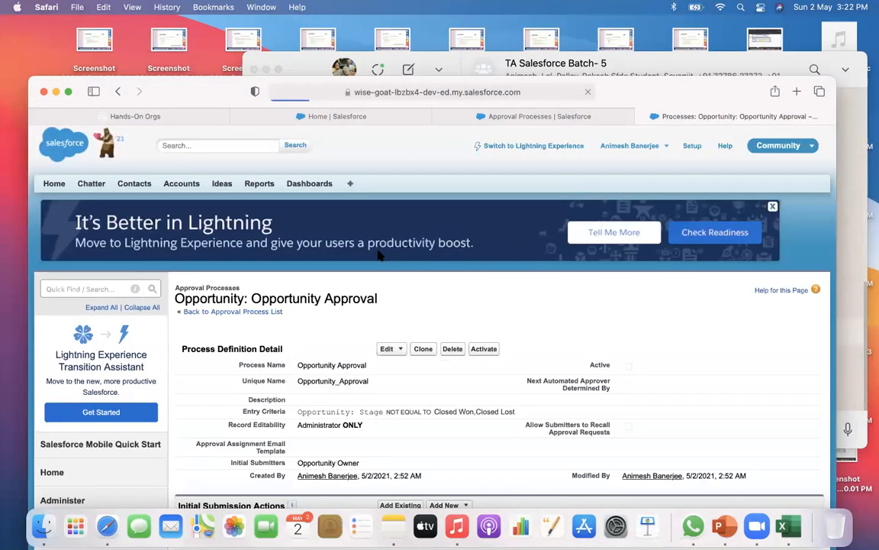
Step: Start a new field update named Closed Lost under Final Rejection Actions, with unique name Closed_Lost and Stage as the field to update
{"action": "scroll", "coordinate": [379, 257], "scroll_direction": "down", "scroll_amount": 10}
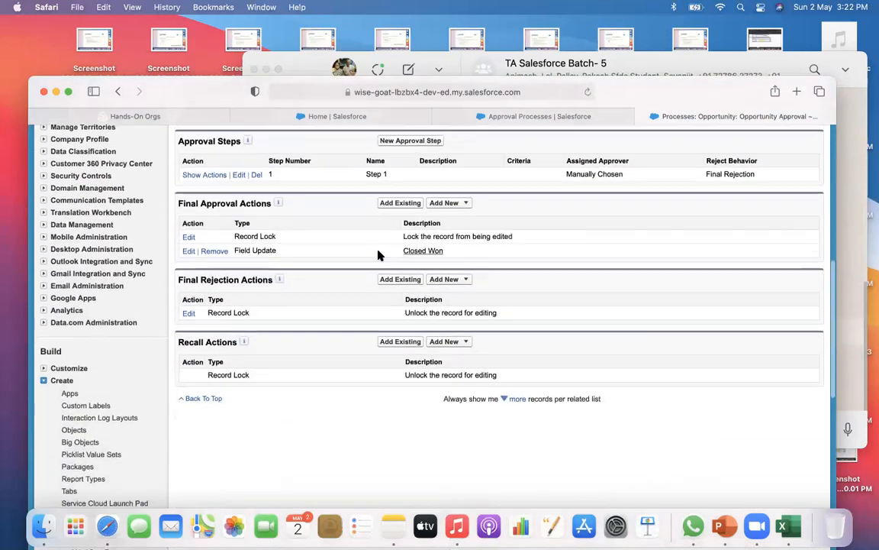
{"action": "left_click", "coordinate": [458, 276]}
{"action": "left_click", "coordinate": [448, 312]}
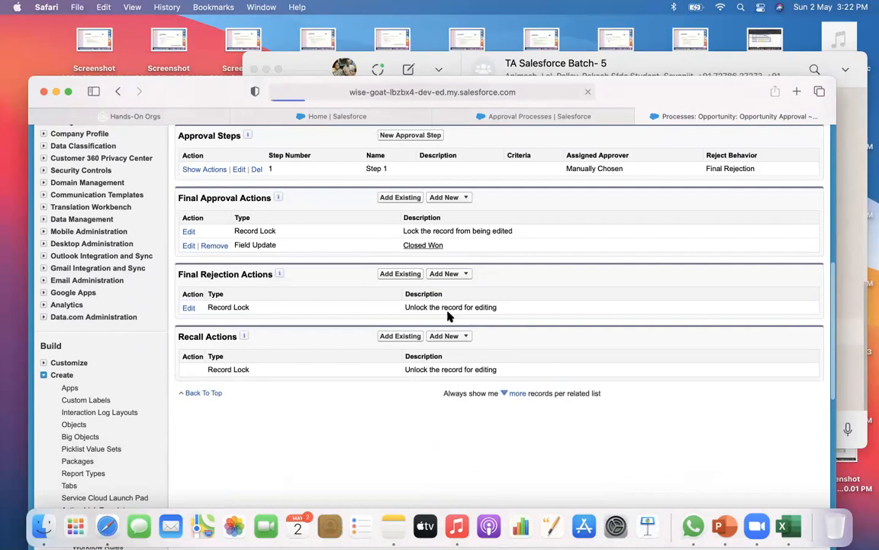
{"action": "type", "text": "C"}
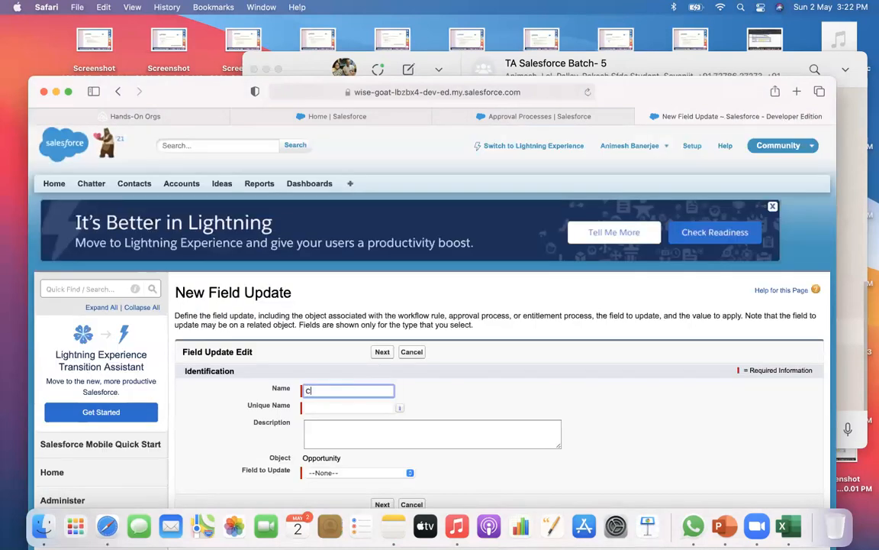
{"action": "type", "text": "losed"}
{"action": "left_click", "coordinate": [353, 406]}
{"action": "left_click", "coordinate": [372, 472]}
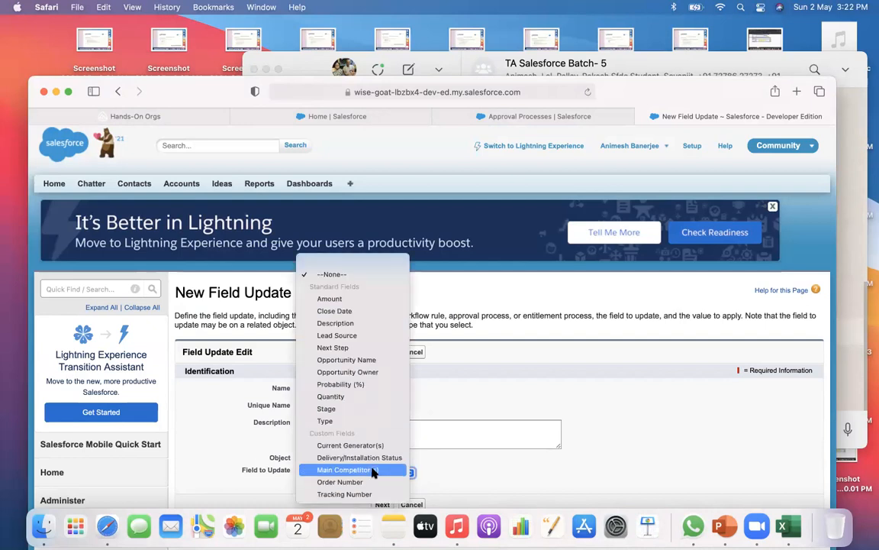
{"action": "left_click", "coordinate": [340, 408]}
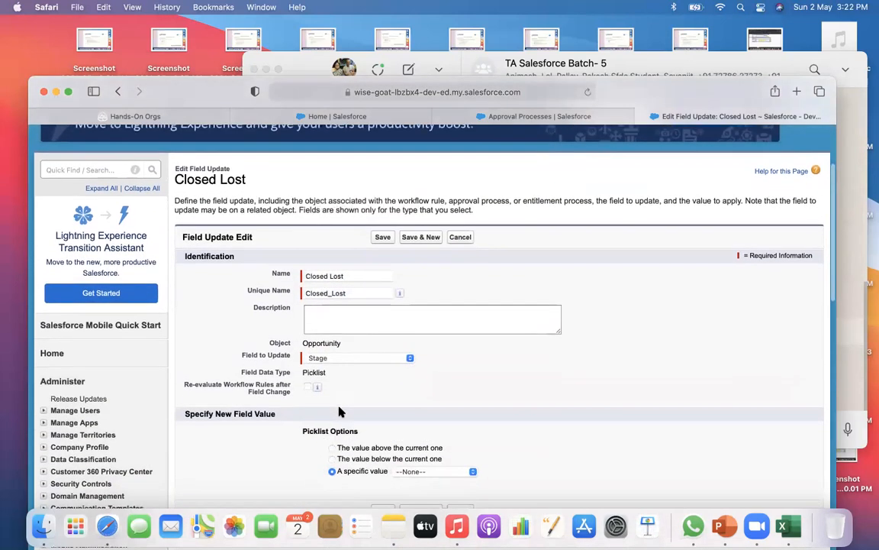
Step: Set the Closed Lost field update's specific Stage value to Closed Lost and save it
{"action": "left_click", "coordinate": [425, 432]}
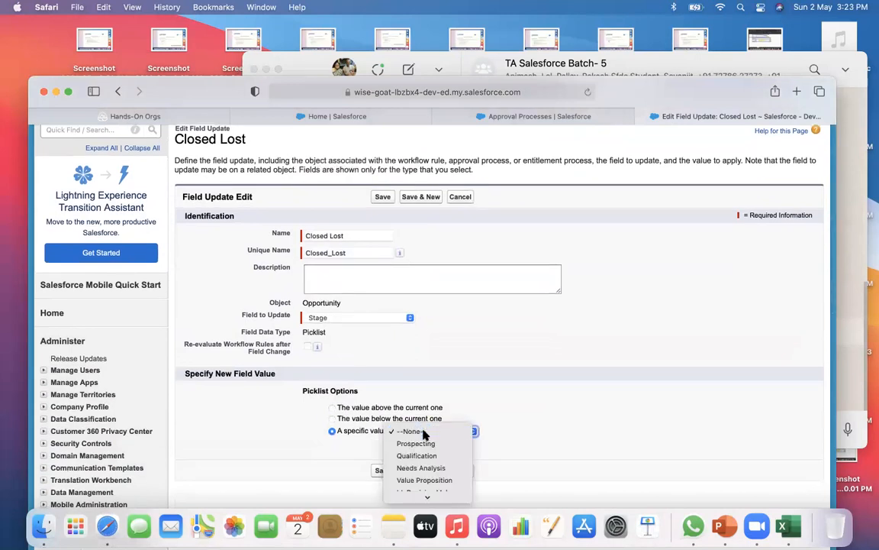
{"action": "scroll", "coordinate": [425, 456], "scroll_direction": "down", "scroll_amount": 3}
{"action": "left_click", "coordinate": [415, 493]}
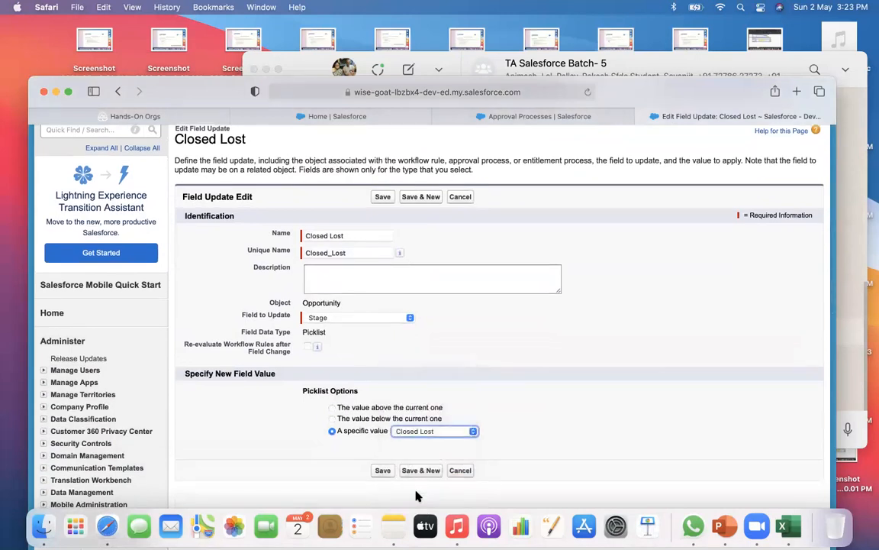
{"action": "left_click", "coordinate": [384, 470]}
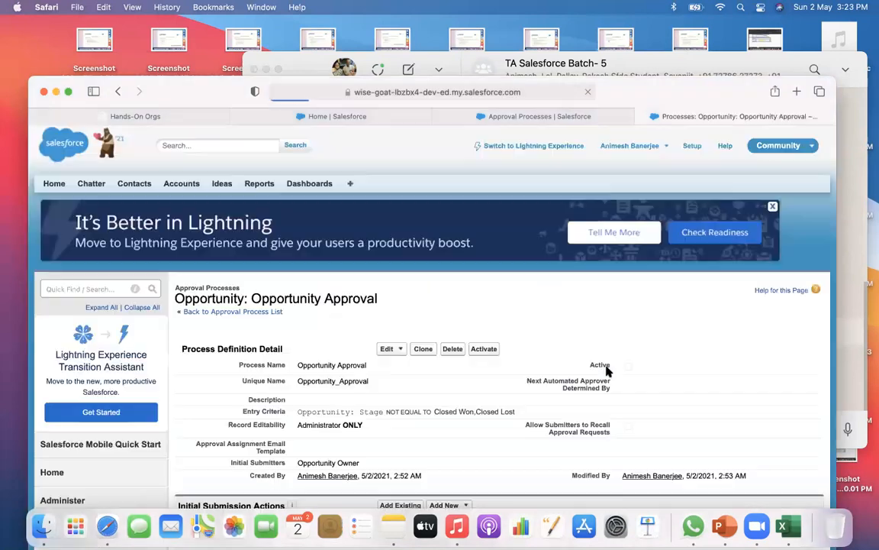
Step: Review the Opportunity Approval process's entry criteria and its final approval and rejection actions
{"action": "scroll", "coordinate": [607, 372], "scroll_direction": "down", "scroll_amount": 2}
{"action": "scroll", "coordinate": [607, 373], "scroll_direction": "down", "scroll_amount": 3}
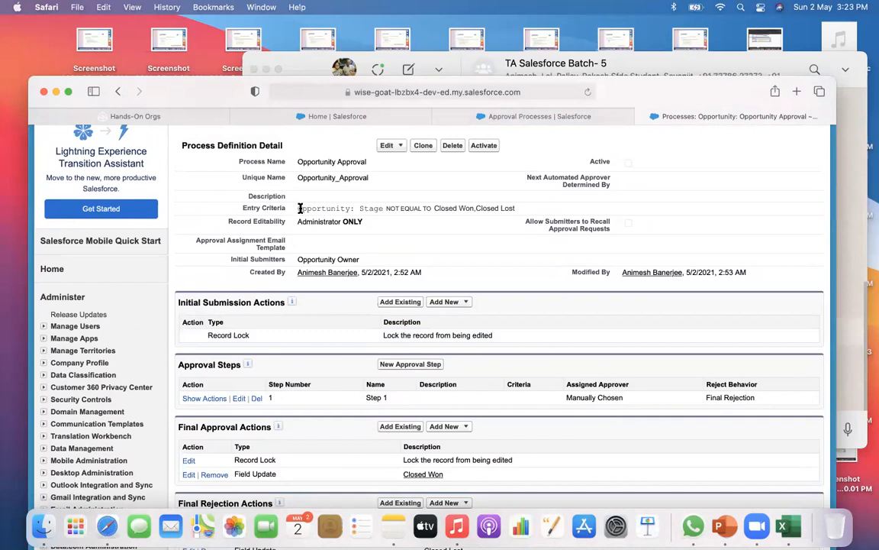
{"action": "left_click_drag", "start_coordinate": [299, 207], "coordinate": [387, 214]}
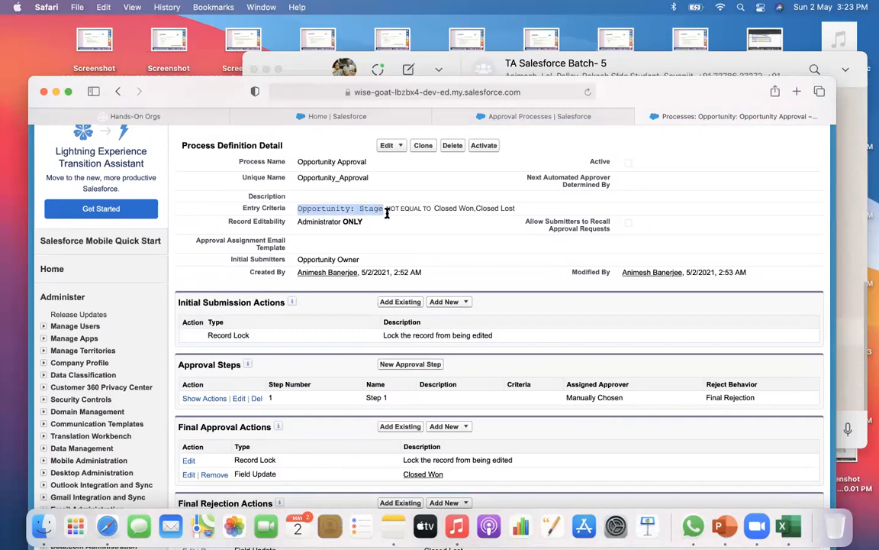
{"action": "left_click", "coordinate": [388, 214]}
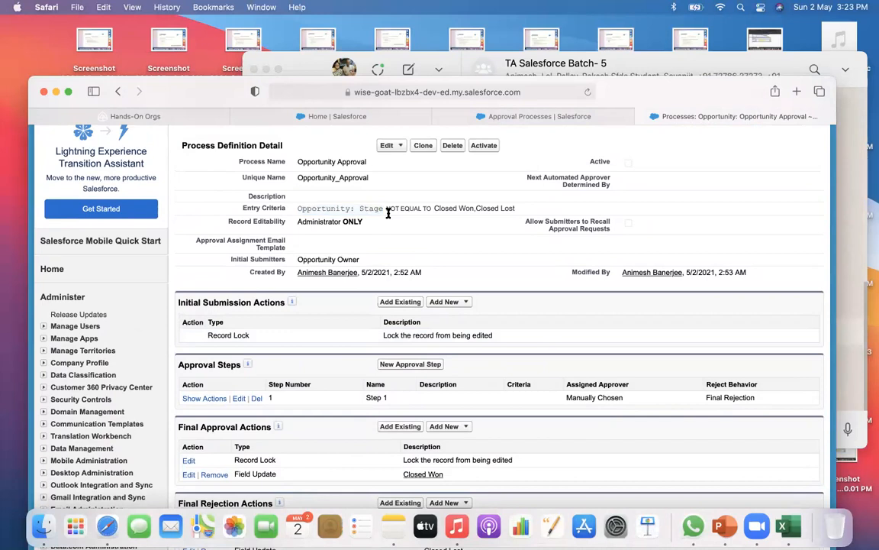
{"action": "left_click_drag", "start_coordinate": [434, 208], "coordinate": [517, 207]}
{"action": "scroll", "coordinate": [496, 308], "scroll_direction": "down", "scroll_amount": 5}
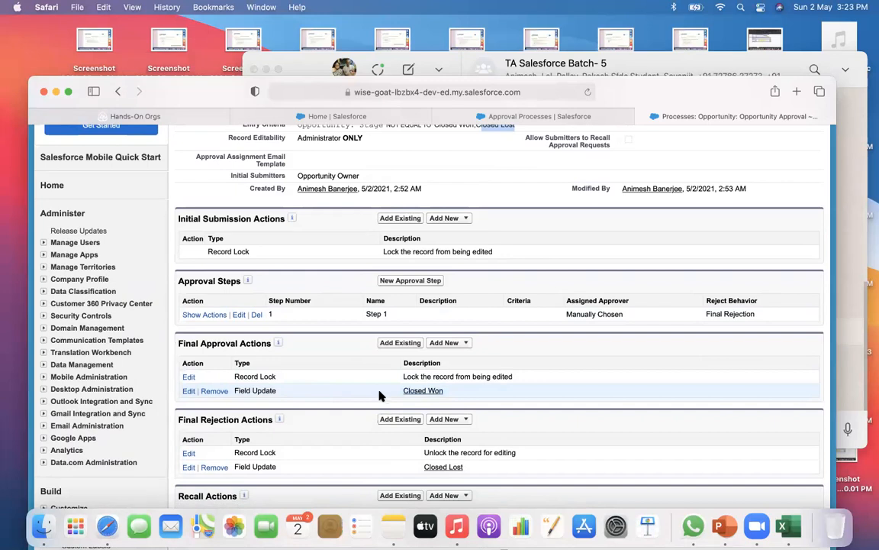
{"action": "scroll", "coordinate": [379, 395], "scroll_direction": "down", "scroll_amount": 4}
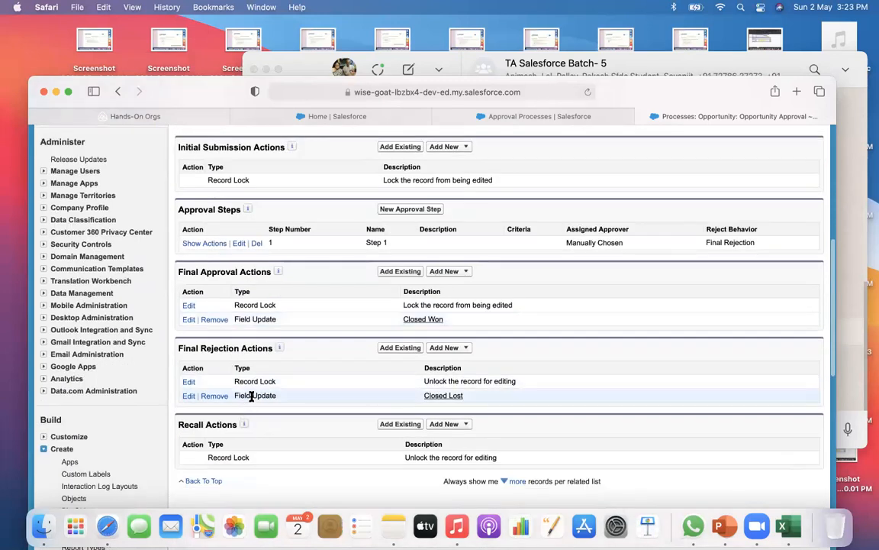
{"action": "scroll", "coordinate": [347, 410], "scroll_direction": "up", "scroll_amount": 15}
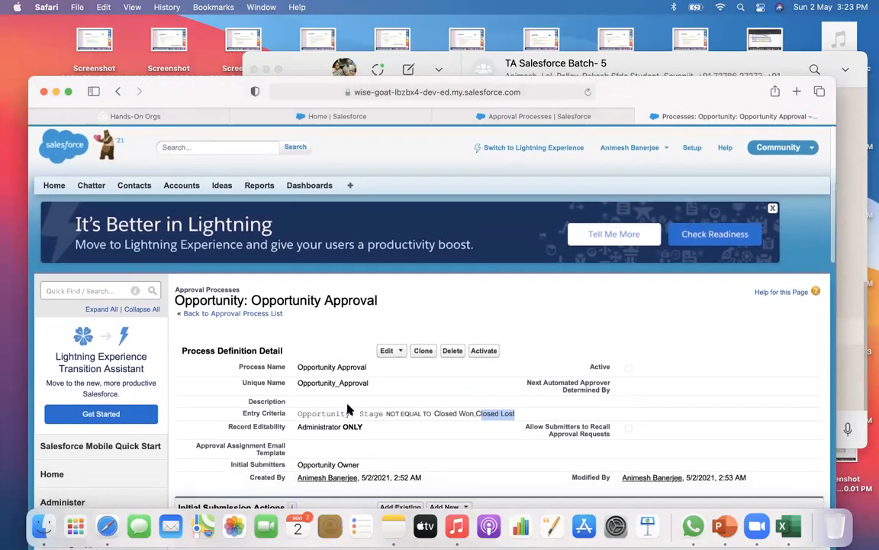
Step: Search the Object Manager for opp to find the Opportunity object
{"action": "left_click", "coordinate": [496, 117]}
{"action": "left_click", "coordinate": [191, 168]}
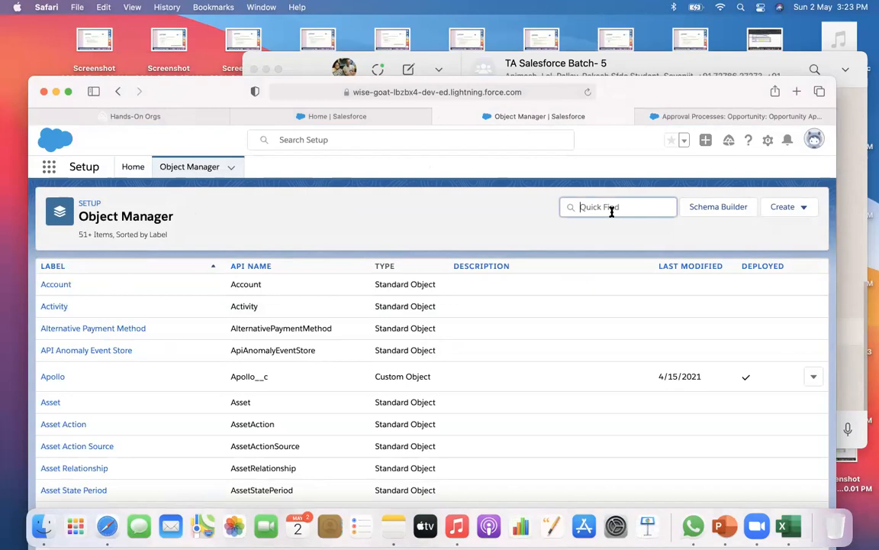
{"action": "type", "text": "opp"}
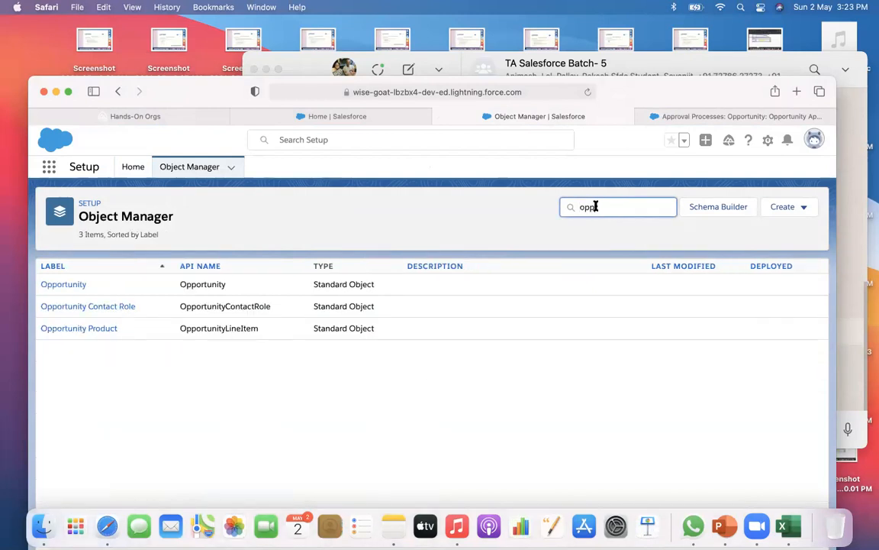
Step: Return to the Opportunity Approval process and activate it
{"action": "left_click", "coordinate": [675, 121]}
{"action": "left_click", "coordinate": [484, 348]}
{"action": "left_click", "coordinate": [544, 353]}
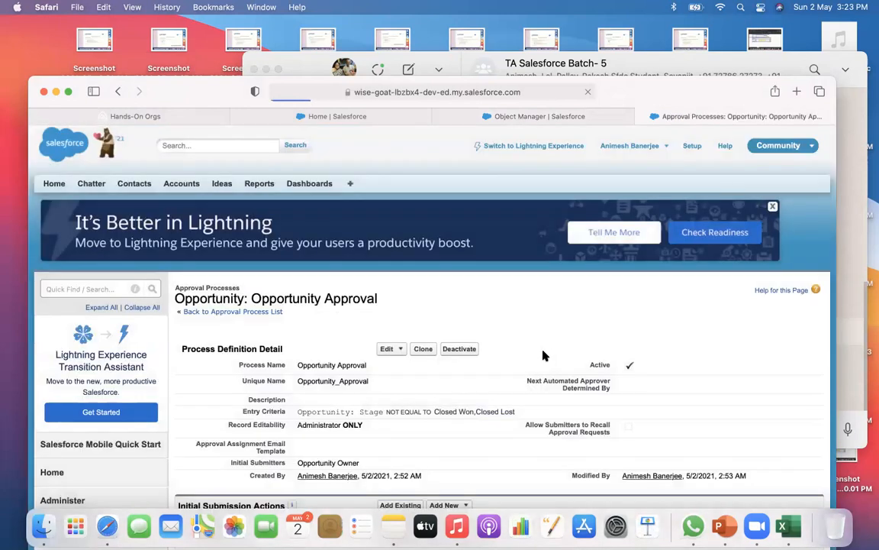
Step: Open the Opportunity object's Opportunity Layout in the page layout editor and go to its Opportunity Detail section
{"action": "left_click", "coordinate": [539, 121]}
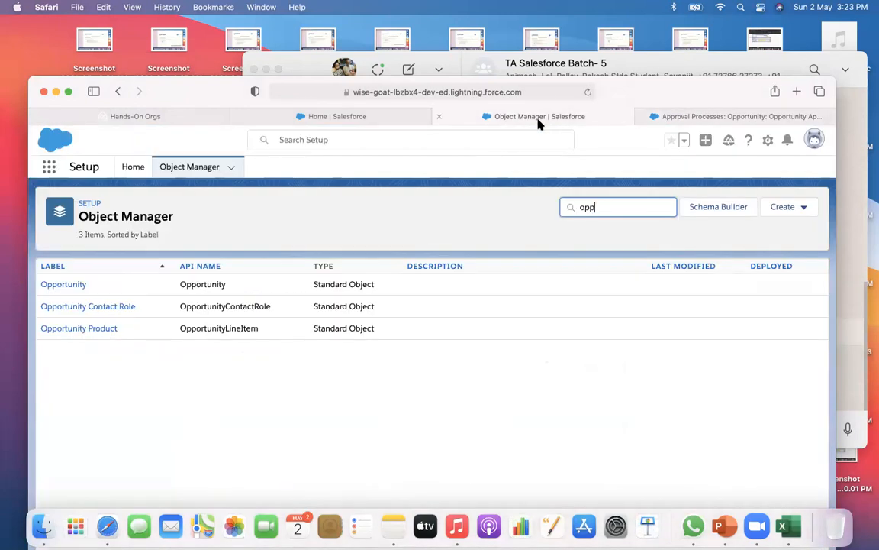
{"action": "left_click", "coordinate": [64, 284]}
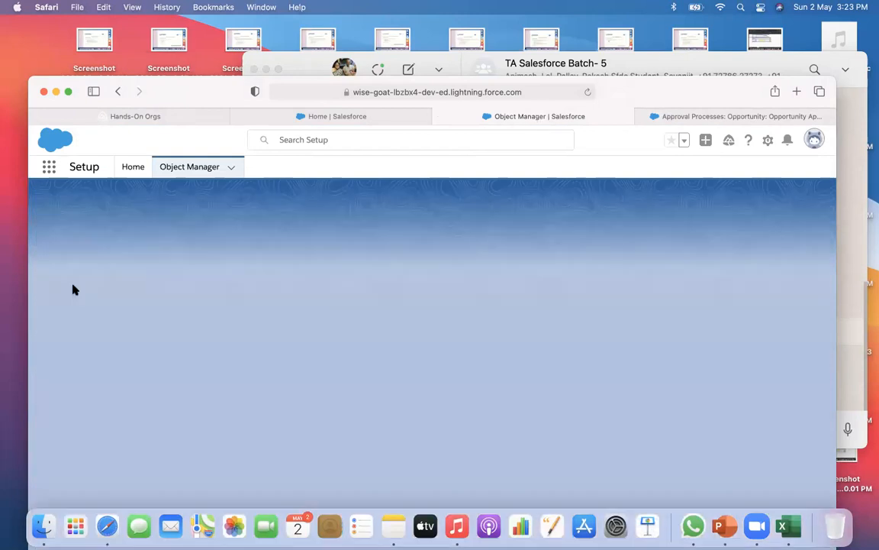
{"action": "left_click", "coordinate": [92, 310]}
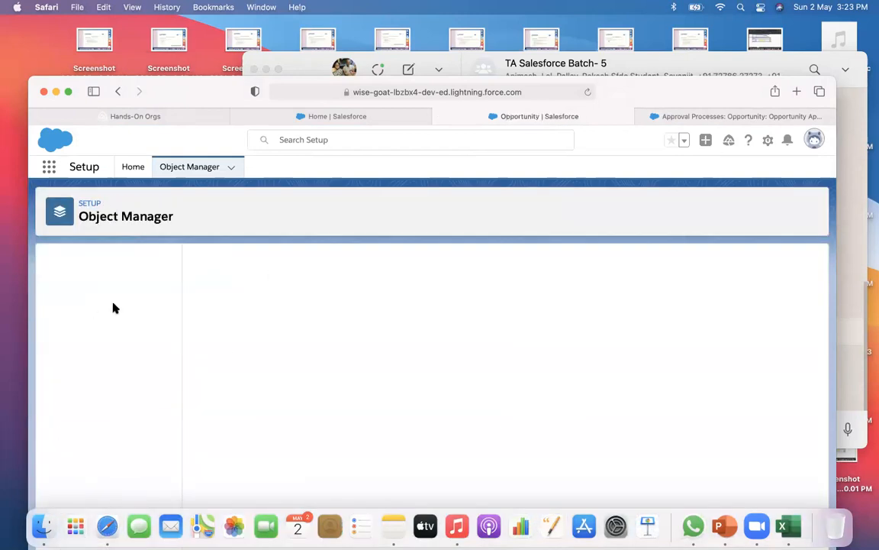
{"action": "left_click", "coordinate": [222, 407]}
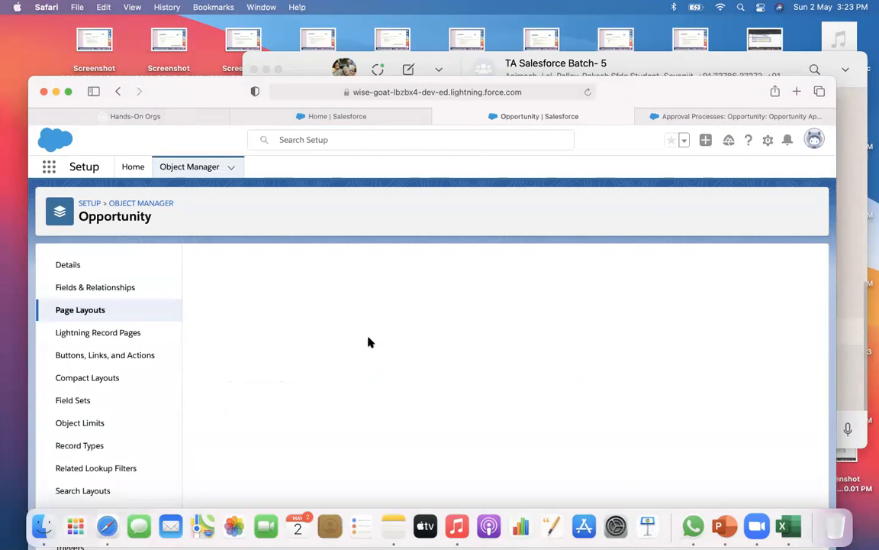
{"action": "left_click", "coordinate": [715, 265]}
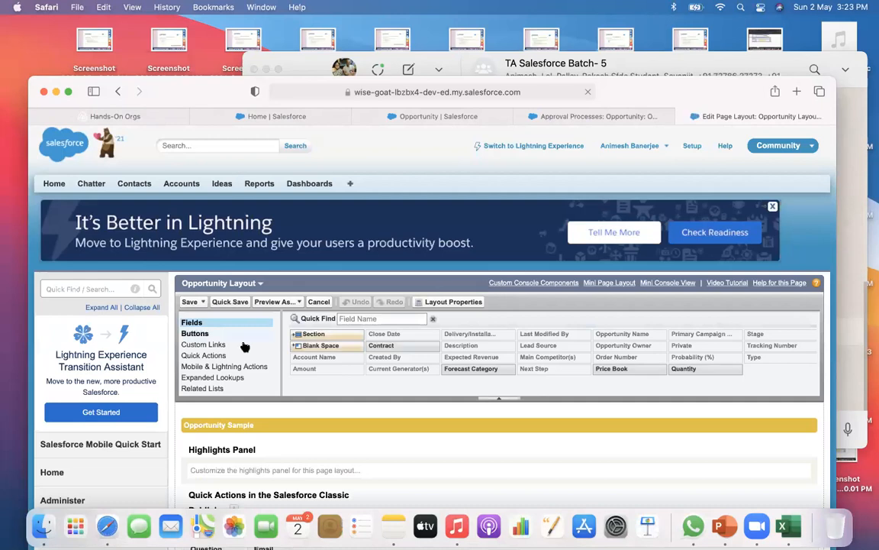
{"action": "left_click", "coordinate": [244, 347]}
{"action": "scroll", "coordinate": [244, 347], "scroll_direction": "down", "scroll_amount": 10}
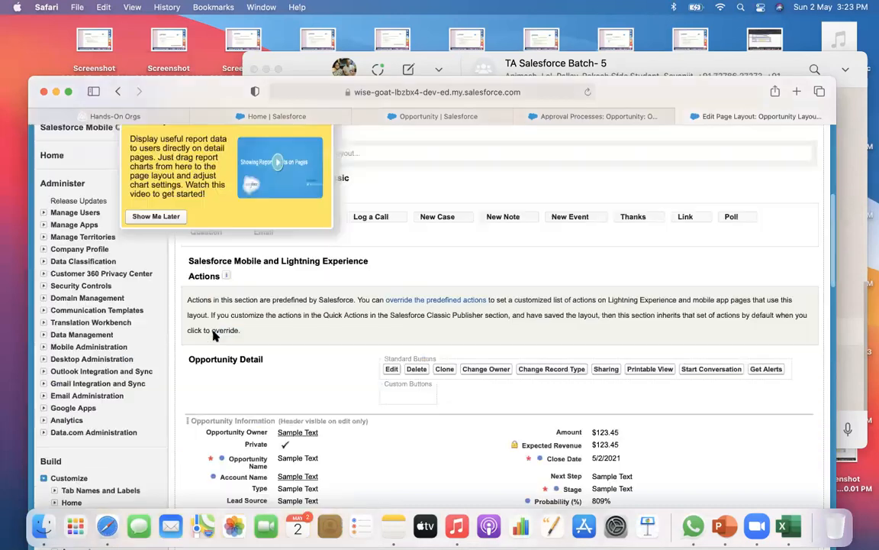
Step: Add the Submit for Approval button to the Opportunity Detail standard buttons and save the Opportunity Layout
{"action": "scroll", "coordinate": [276, 326], "scroll_direction": "up", "scroll_amount": 4}
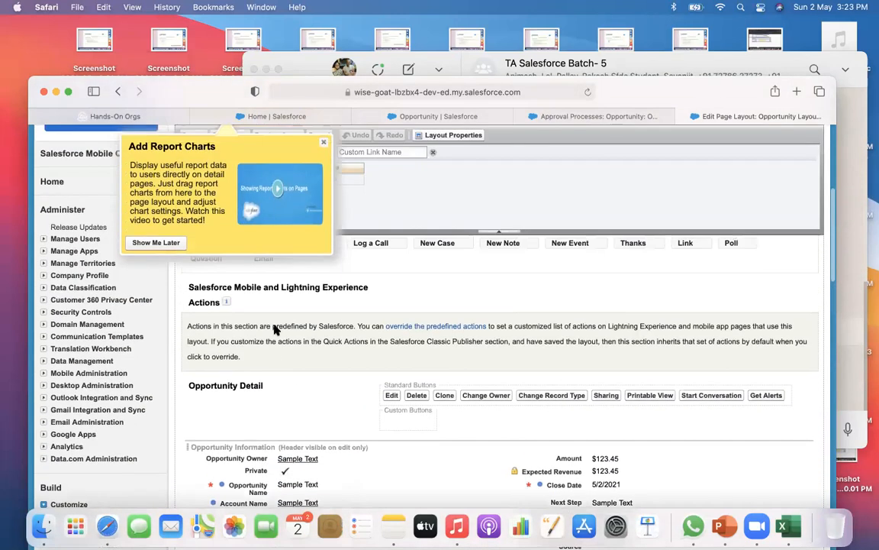
{"action": "left_click", "coordinate": [323, 146]}
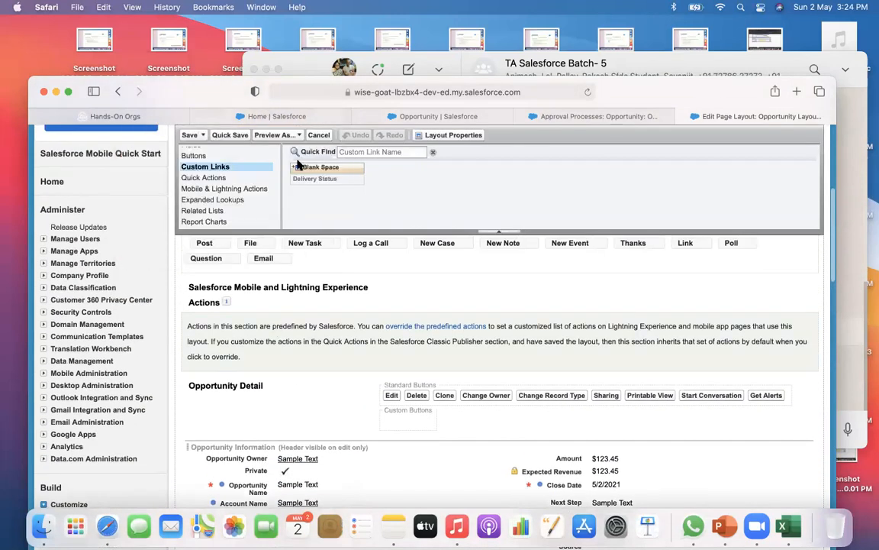
{"action": "left_click", "coordinate": [220, 177]}
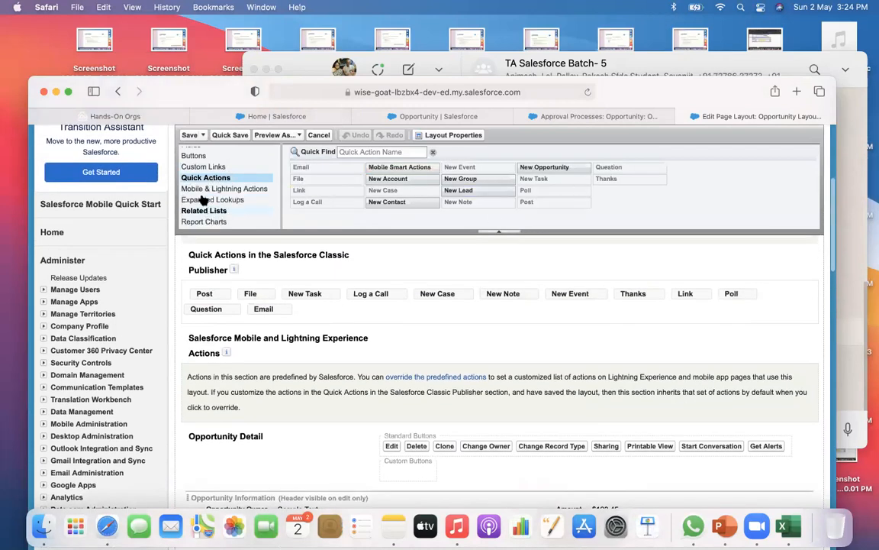
{"action": "left_click", "coordinate": [200, 156]}
{"action": "left_click_drag", "start_coordinate": [475, 190], "coordinate": [525, 451]}
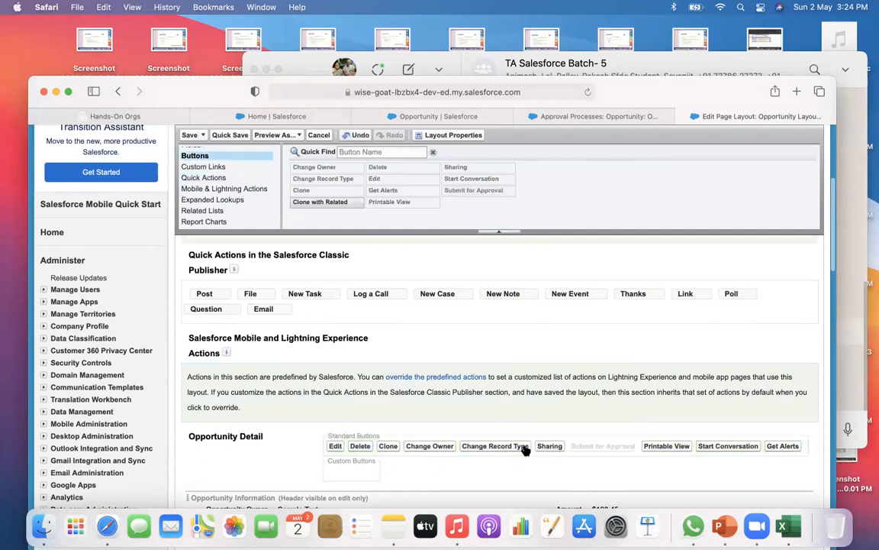
{"action": "scroll", "coordinate": [519, 300], "scroll_direction": "up", "scroll_amount": 10}
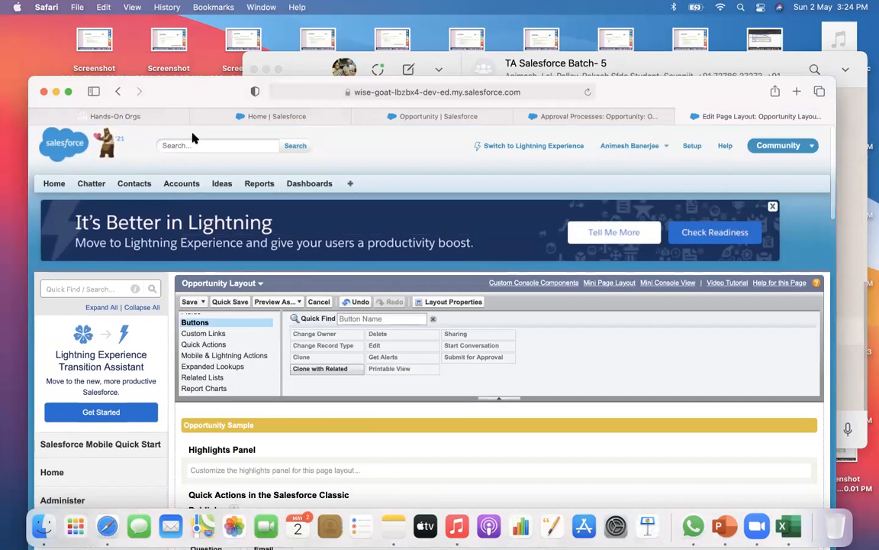
{"action": "left_click", "coordinate": [189, 301]}
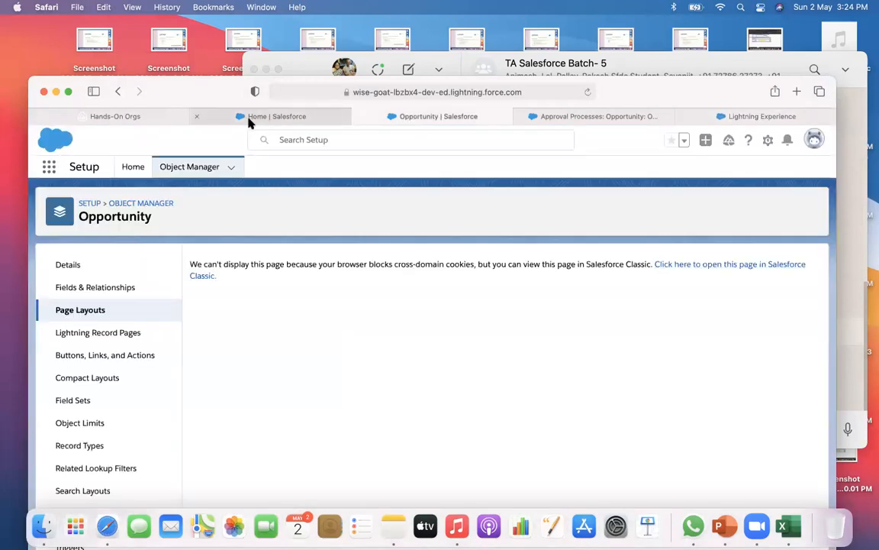
Step: Show the My Opportunities list view in the Sales app and open the Dickenson Mobile Generators opportunity
{"action": "left_click", "coordinate": [252, 117]}
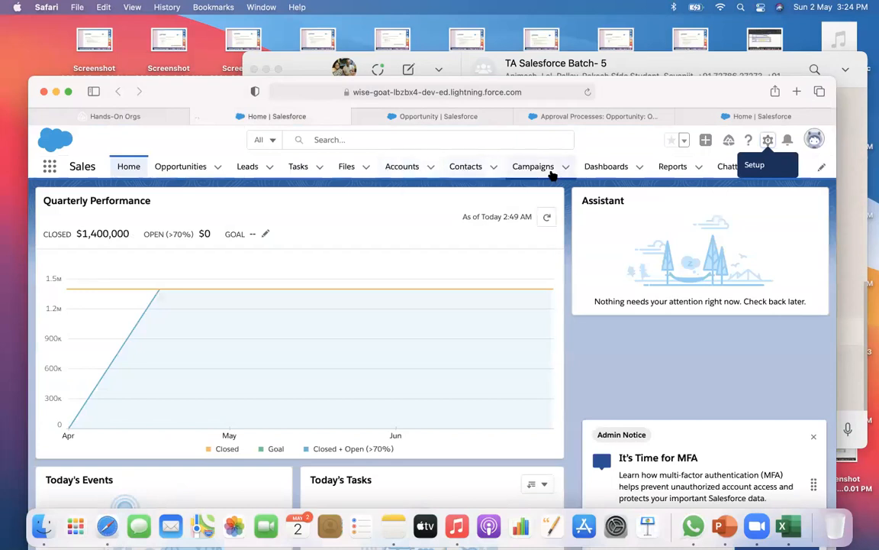
{"action": "left_click", "coordinate": [175, 167]}
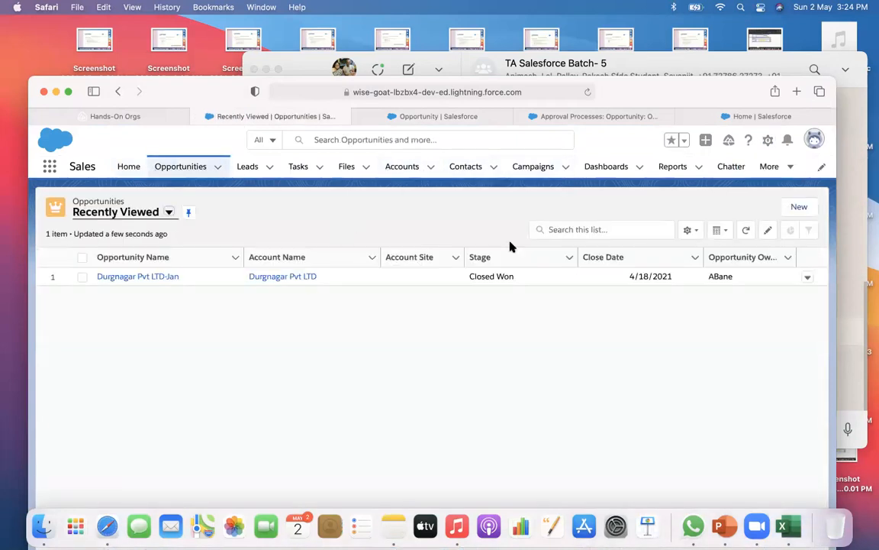
{"action": "left_click", "coordinate": [168, 211]}
{"action": "left_click", "coordinate": [272, 198]}
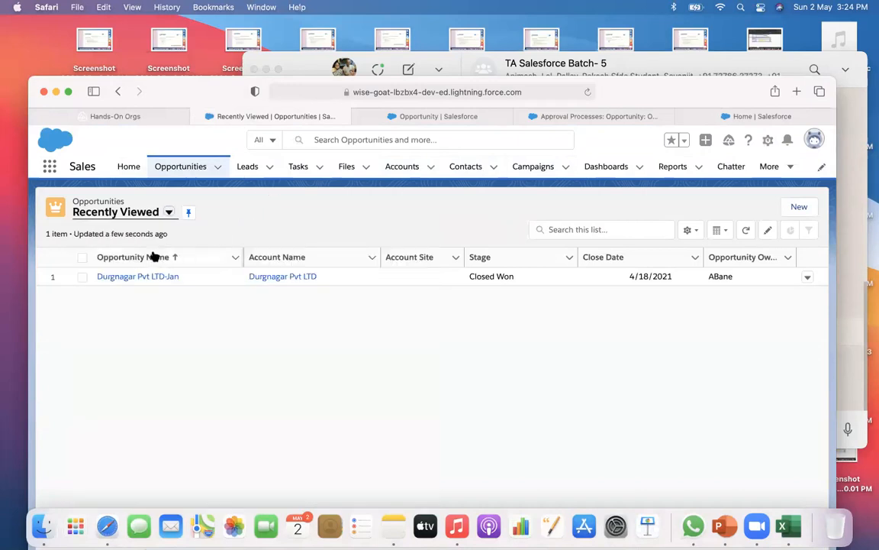
{"action": "left_click", "coordinate": [168, 214]}
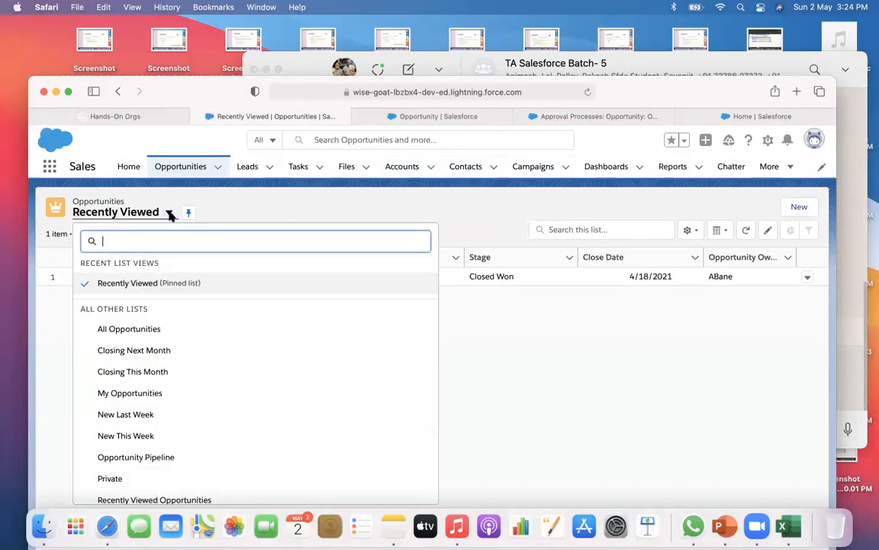
{"action": "left_click", "coordinate": [129, 394]}
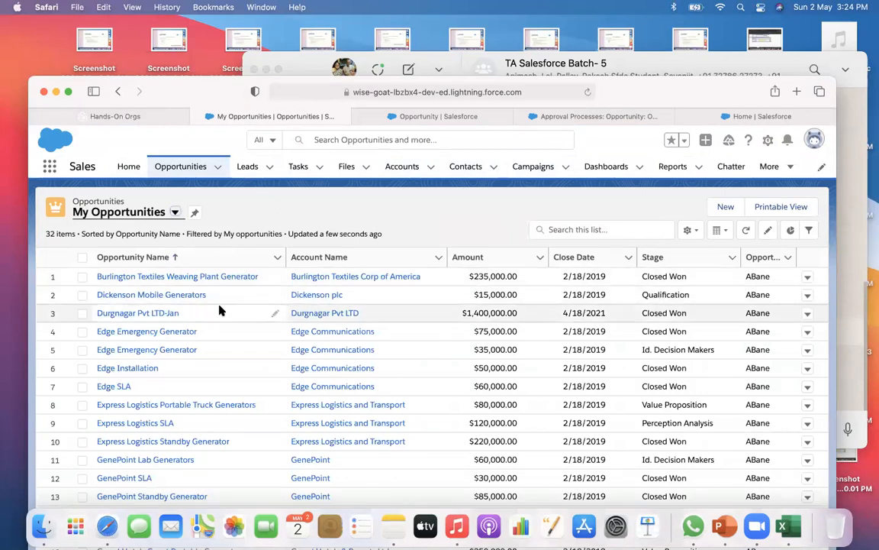
{"action": "left_click", "coordinate": [195, 295]}
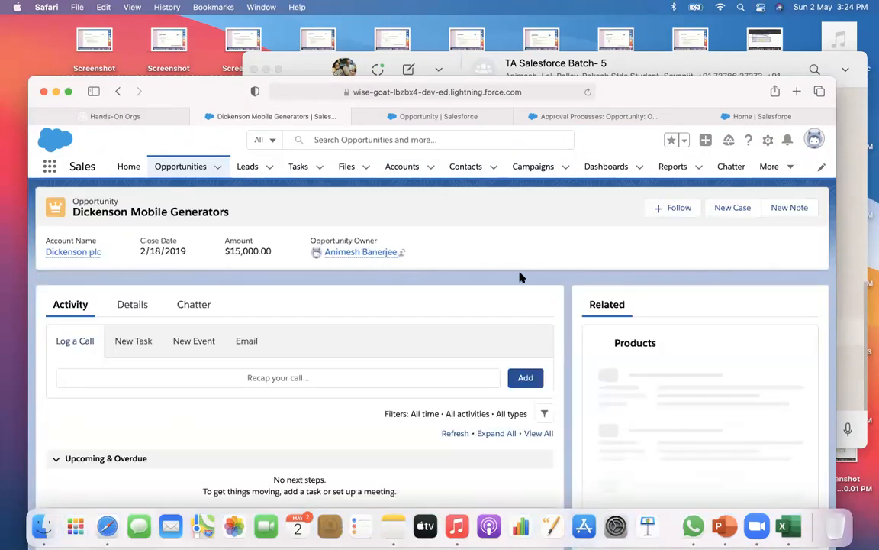
Step: Check the opportunity's additional actions for Submit for Approval and mark Negotiation as its current stage
{"action": "left_click", "coordinate": [809, 208]}
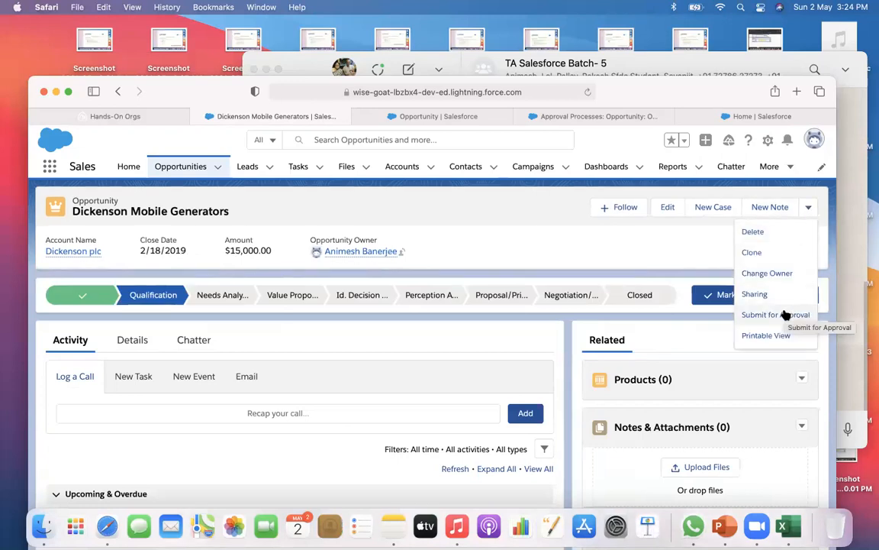
{"action": "left_click", "coordinate": [547, 302]}
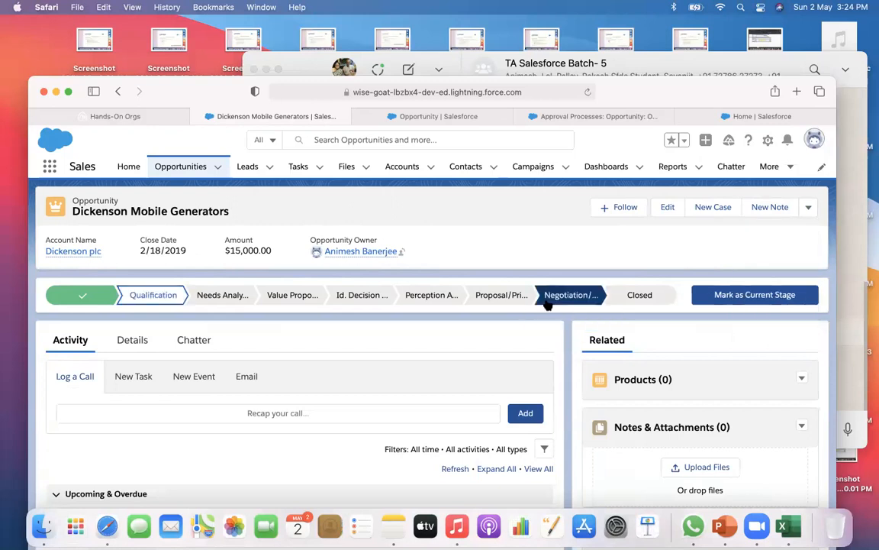
{"action": "left_click", "coordinate": [704, 294]}
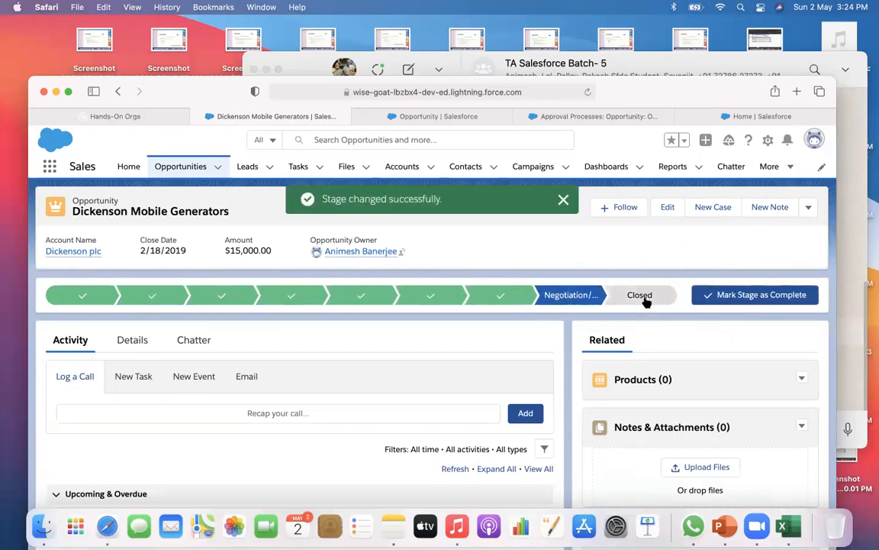
Step: Submit the opportunity for approval with the comment "Test Approval", choosing the listed user as the next approver
{"action": "left_click", "coordinate": [808, 207]}
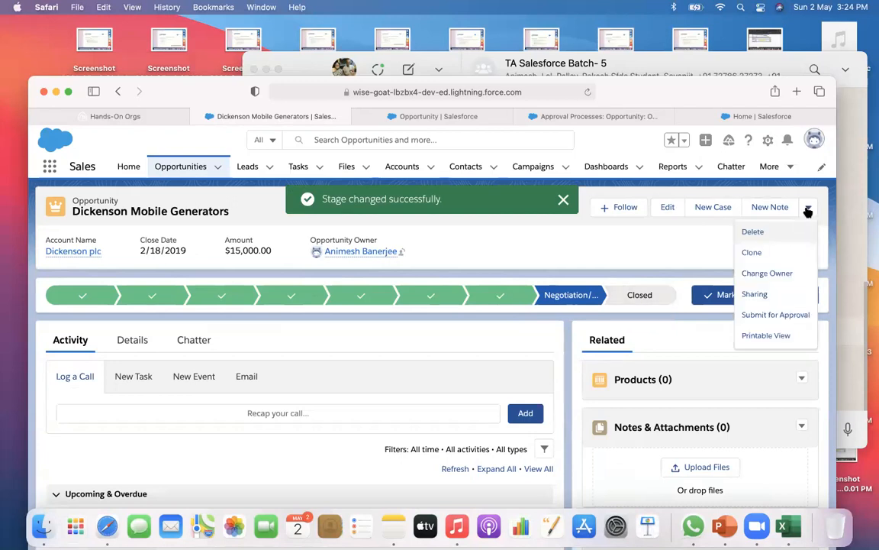
{"action": "left_click", "coordinate": [766, 319]}
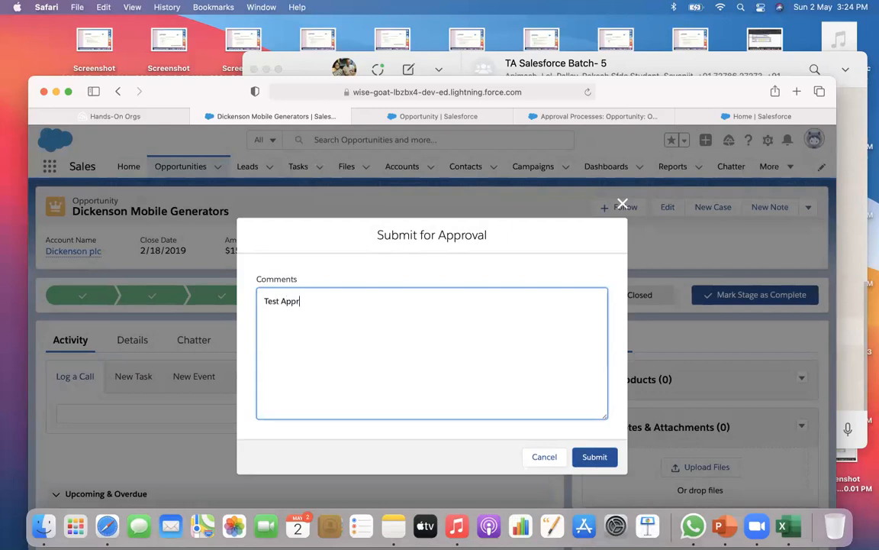
{"action": "type", "text": "Test Approval"}
{"action": "left_click", "coordinate": [596, 457]}
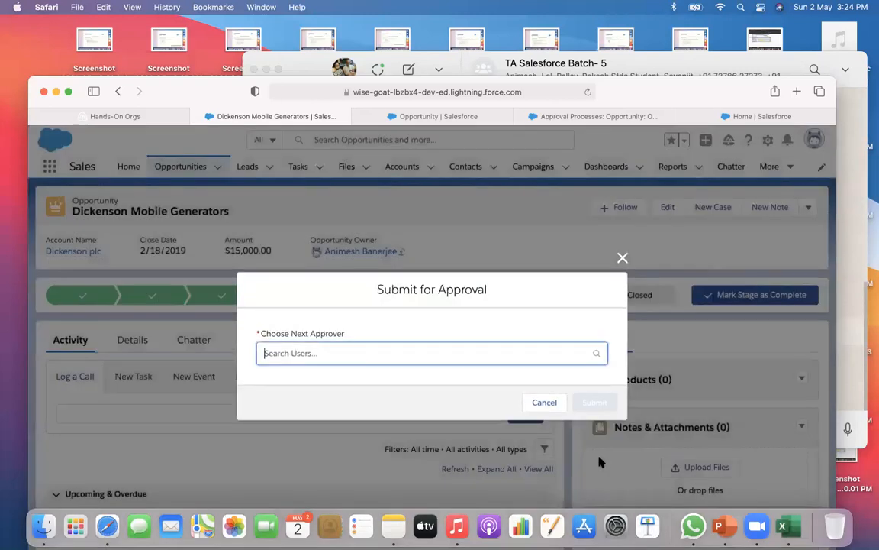
{"action": "left_click", "coordinate": [408, 360]}
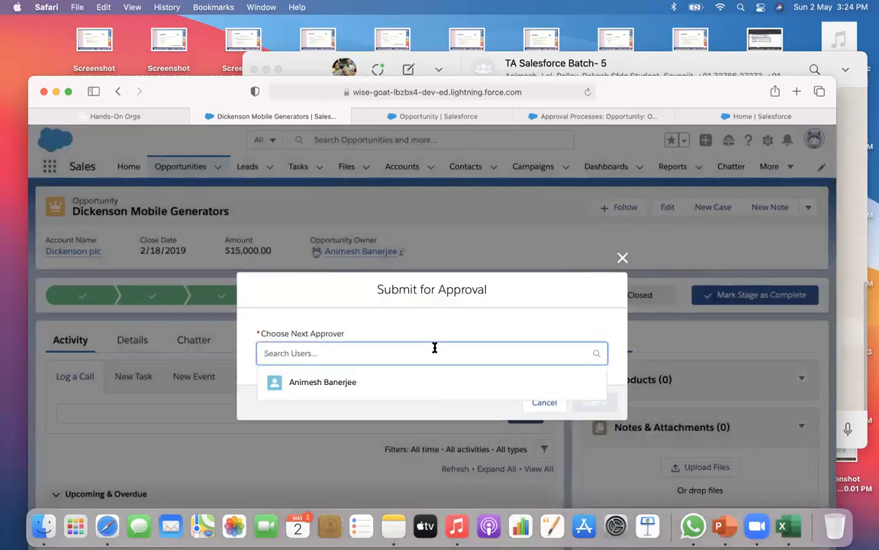
{"action": "left_click", "coordinate": [389, 387]}
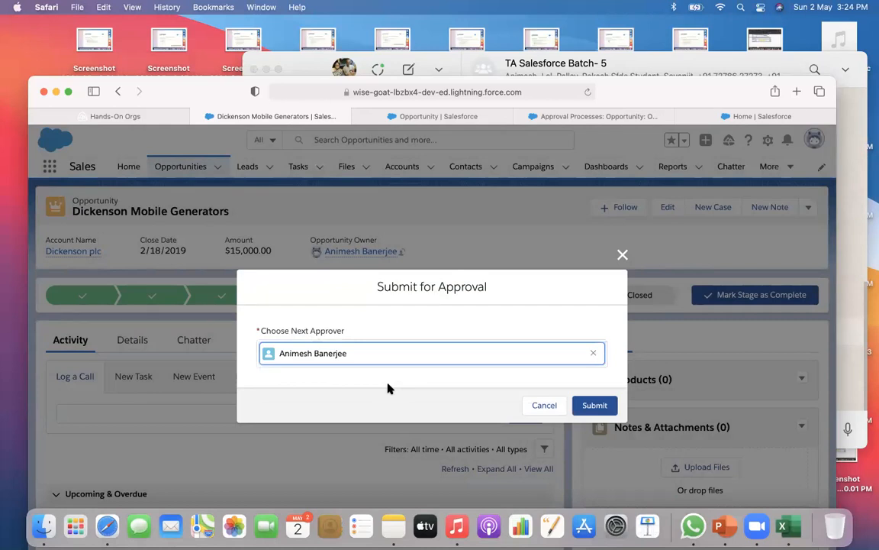
{"action": "left_click", "coordinate": [594, 405]}
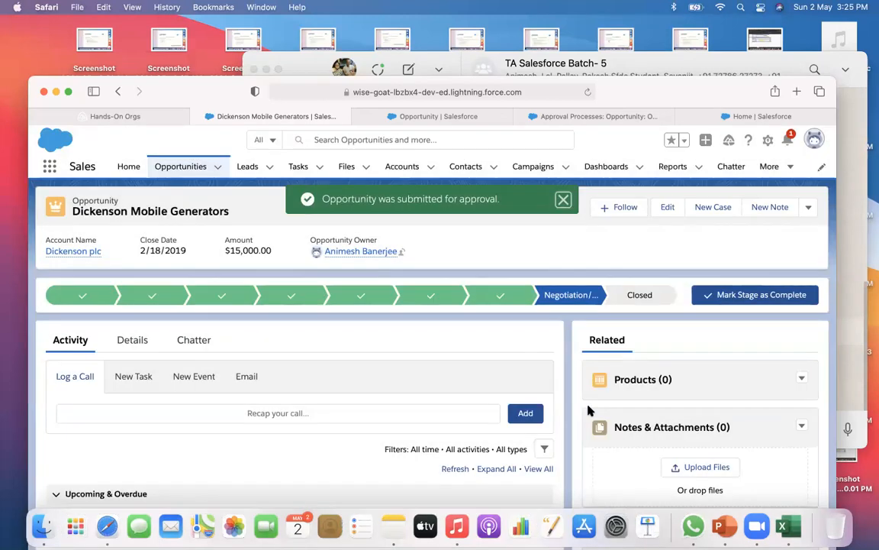
Step: Open the Gmail inbox in a new browser tab
{"action": "left_click", "coordinate": [301, 59]}
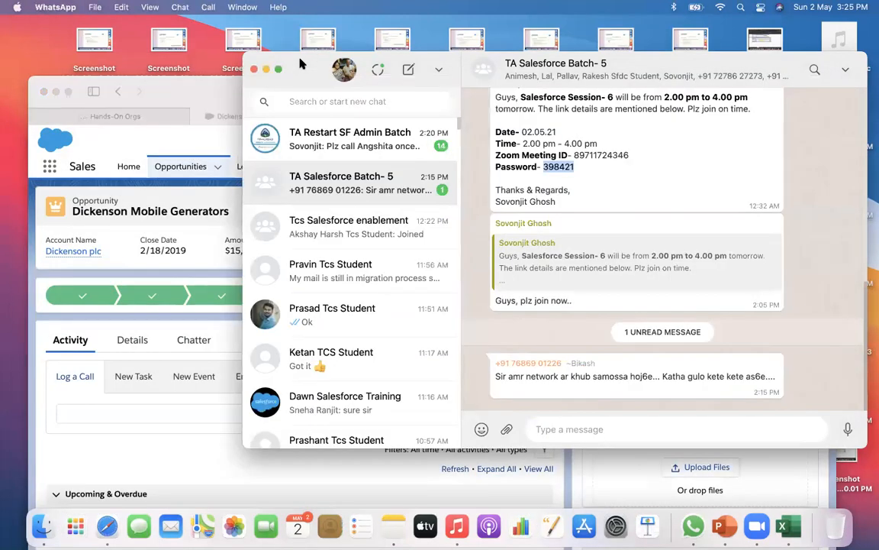
{"action": "left_click", "coordinate": [107, 526]}
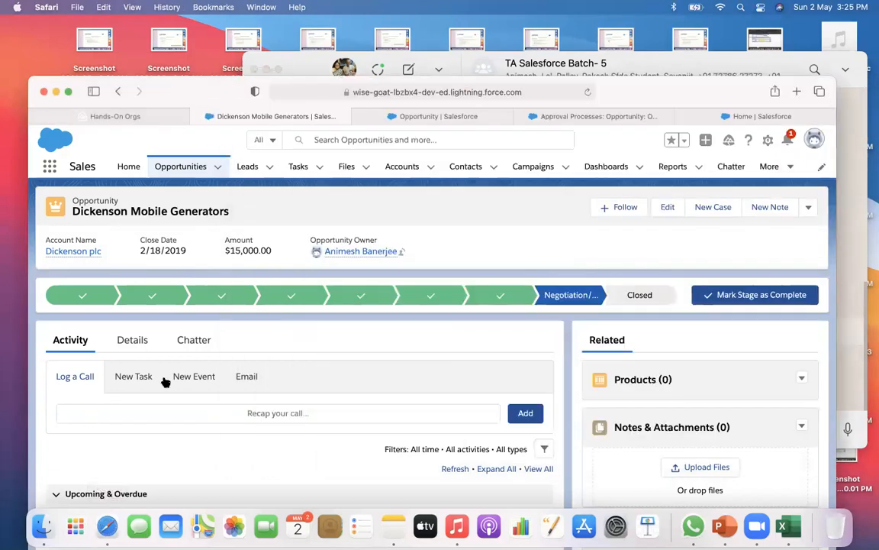
{"action": "key", "text": "super+t"}
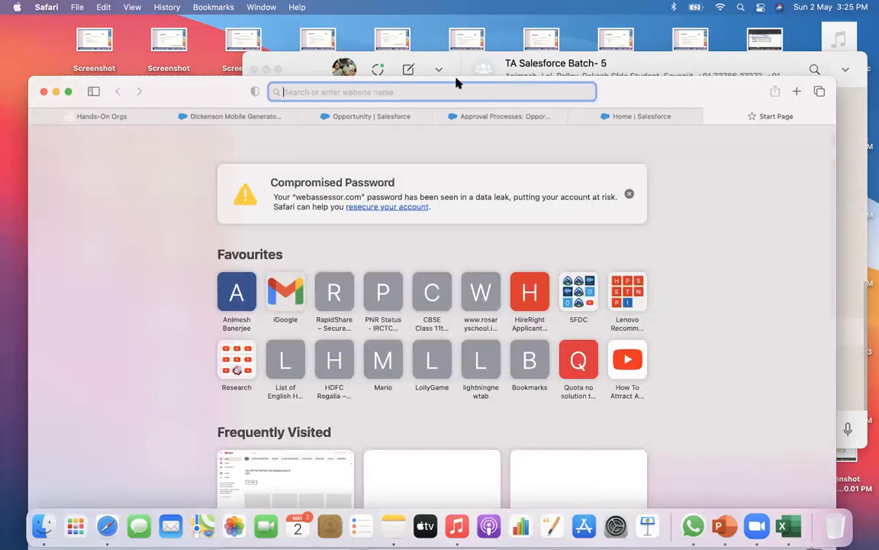
{"action": "type", "text": "g"}
{"action": "key", "text": "BackSpace"}
{"action": "key", "text": "BackSpace"}
{"action": "type", "text": "gmna"}
{"action": "key", "text": "BackSpace"}
{"action": "key", "text": "BackSpace"}
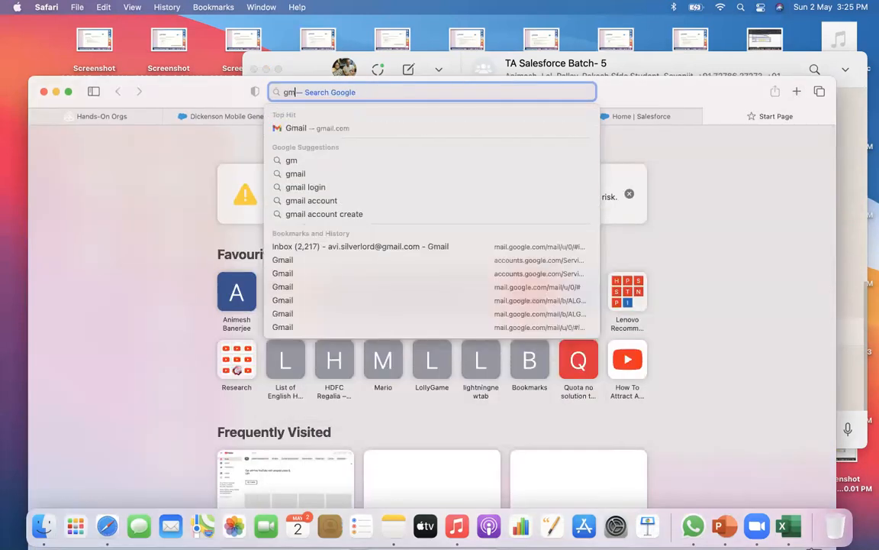
{"action": "key", "text": "Down"}
{"action": "key", "text": "Return"}
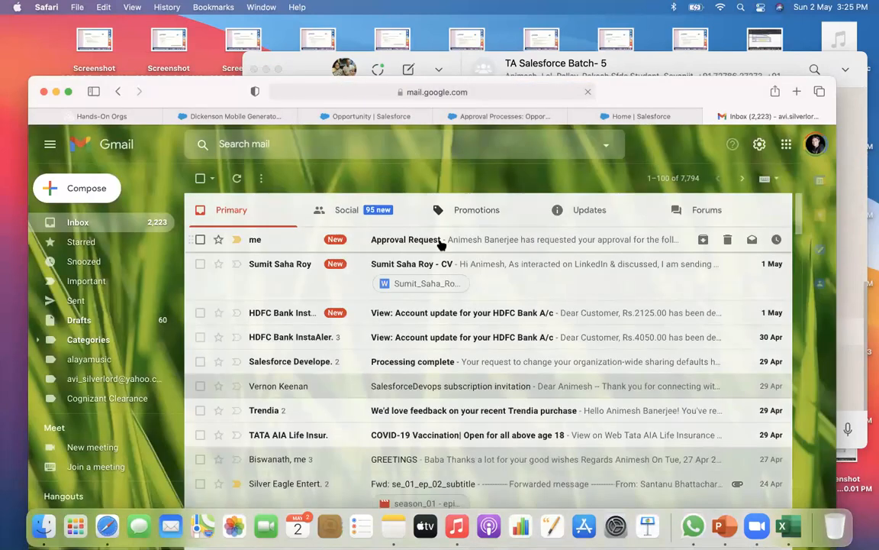
Step: Follow the link in the Approval Request email and approve the opportunity with the comment "Approved"
{"action": "left_click", "coordinate": [432, 239]}
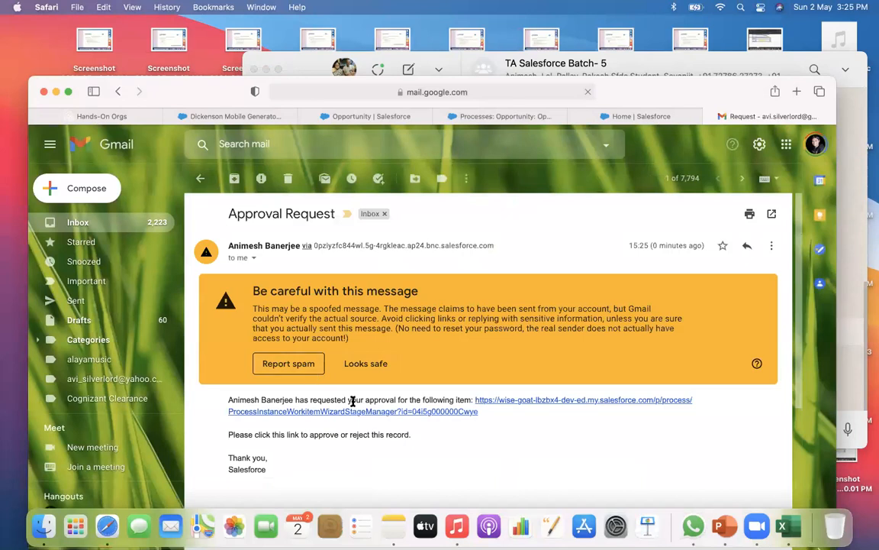
{"action": "left_click", "coordinate": [383, 414]}
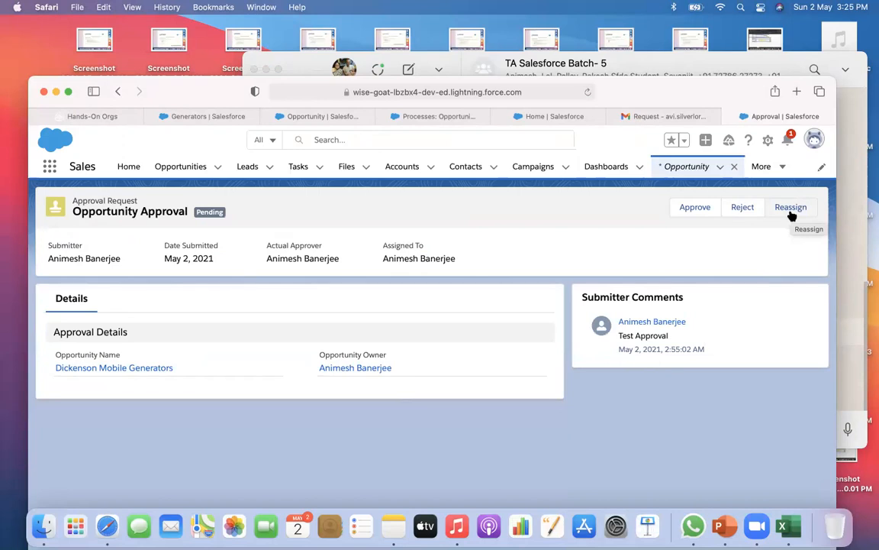
{"action": "left_click", "coordinate": [693, 208]}
{"action": "type", "text": "Te"}
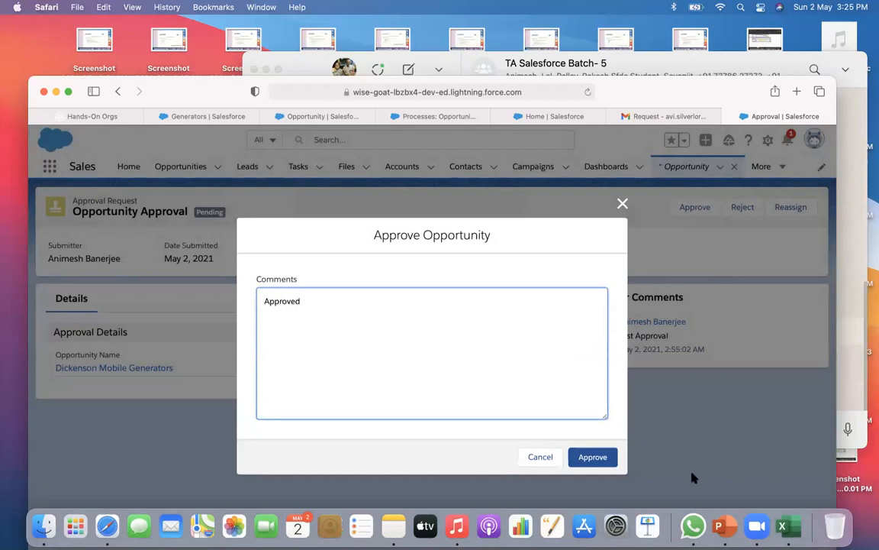
{"action": "left_click", "coordinate": [609, 460]}
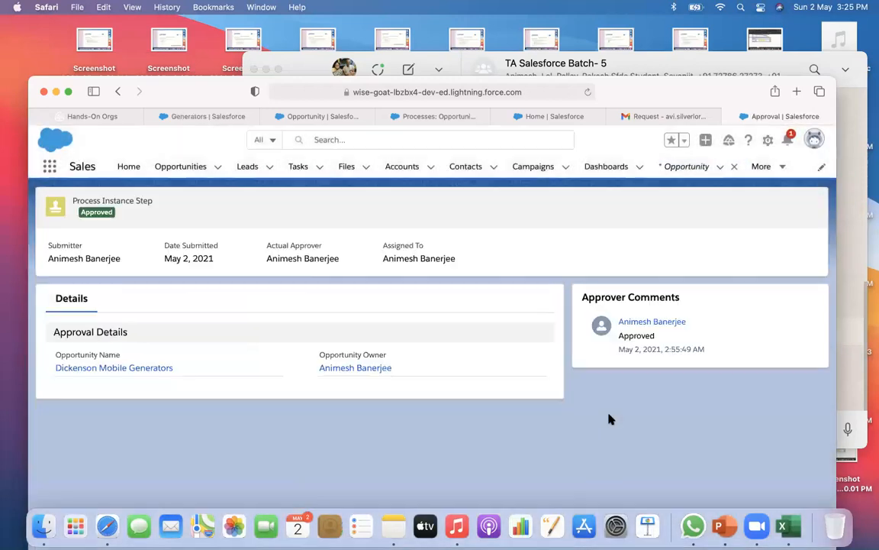
Step: Return to the Dickenson Mobile Generators opportunity and mark Negotiation as its current stage again
{"action": "left_click", "coordinate": [292, 116]}
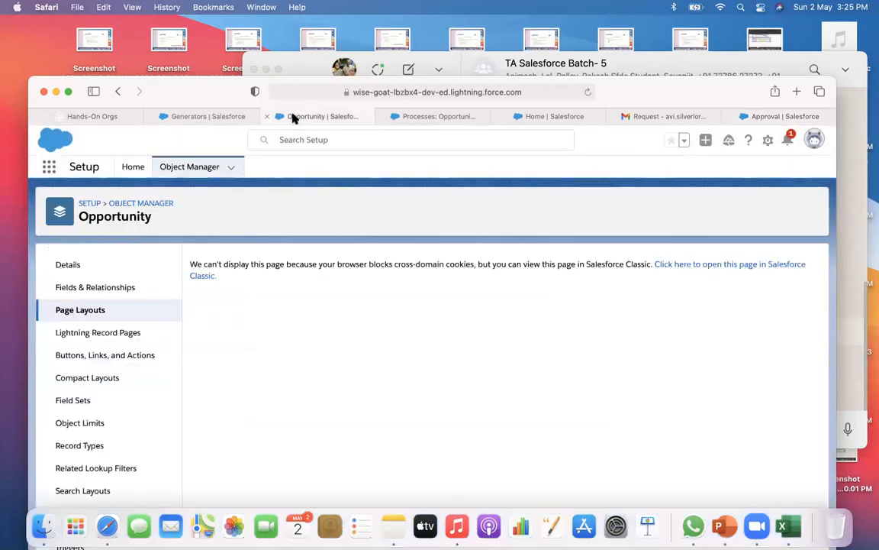
{"action": "left_click", "coordinate": [218, 116]}
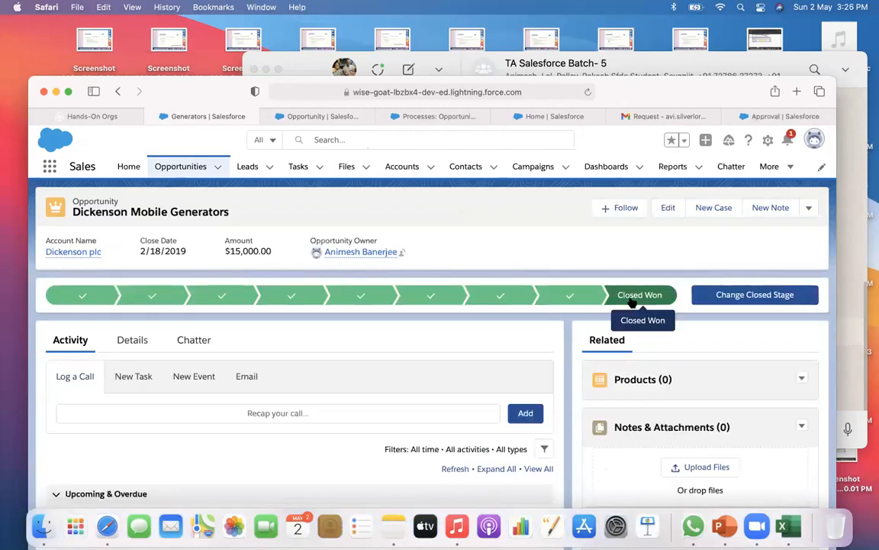
{"action": "left_click", "coordinate": [571, 296]}
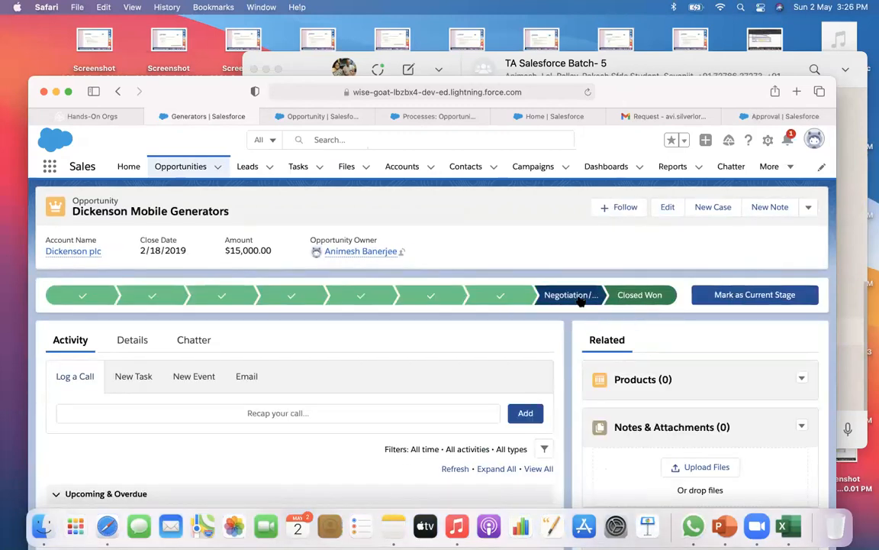
{"action": "left_click", "coordinate": [745, 299]}
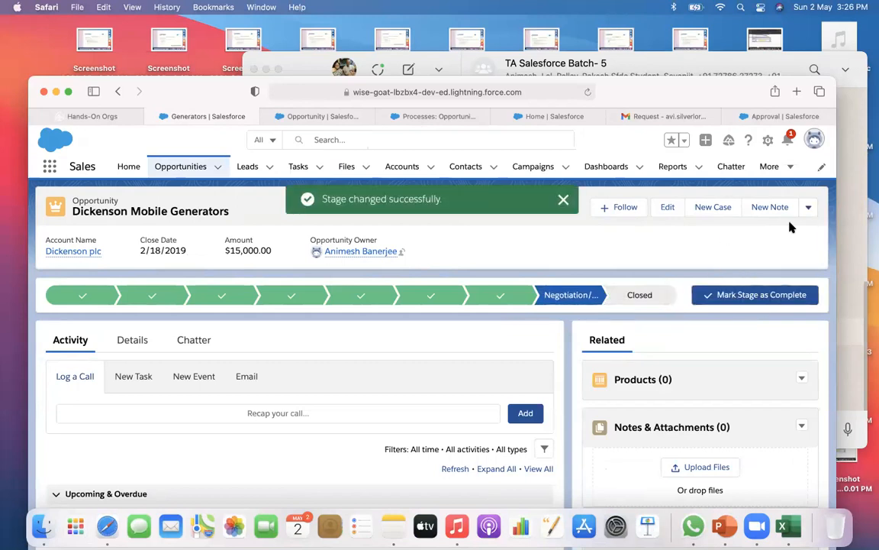
Step: Submit the Dickenson Mobile Generators opportunity for approval with the comment "Test Rejection", choosing the listed user as the next approver
{"action": "left_click", "coordinate": [809, 207]}
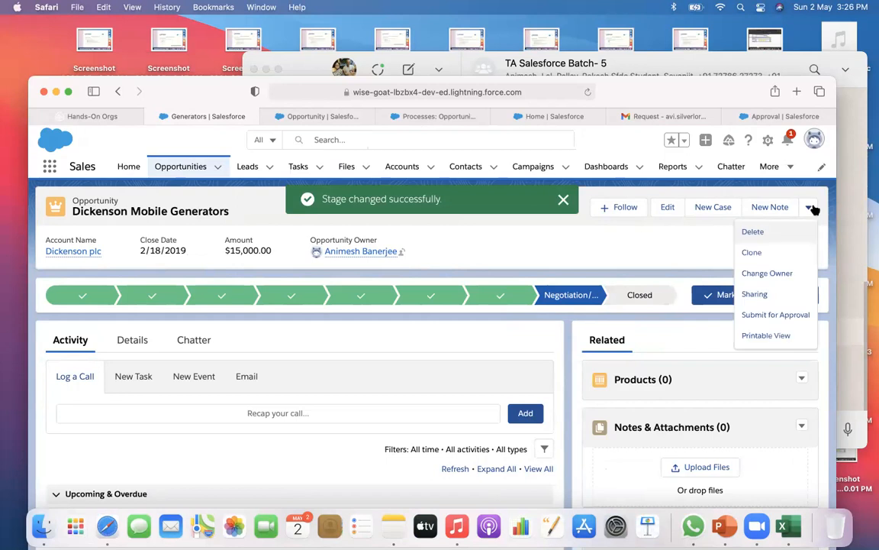
{"action": "left_click", "coordinate": [766, 315]}
{"action": "left_click", "coordinate": [422, 314]}
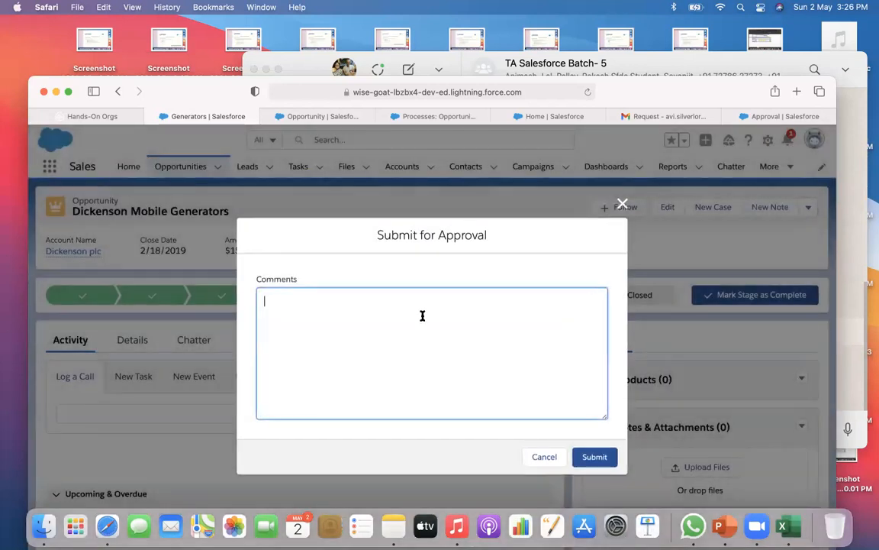
{"action": "type", "text": "Test Rejection"}
{"action": "left_click", "coordinate": [596, 460]}
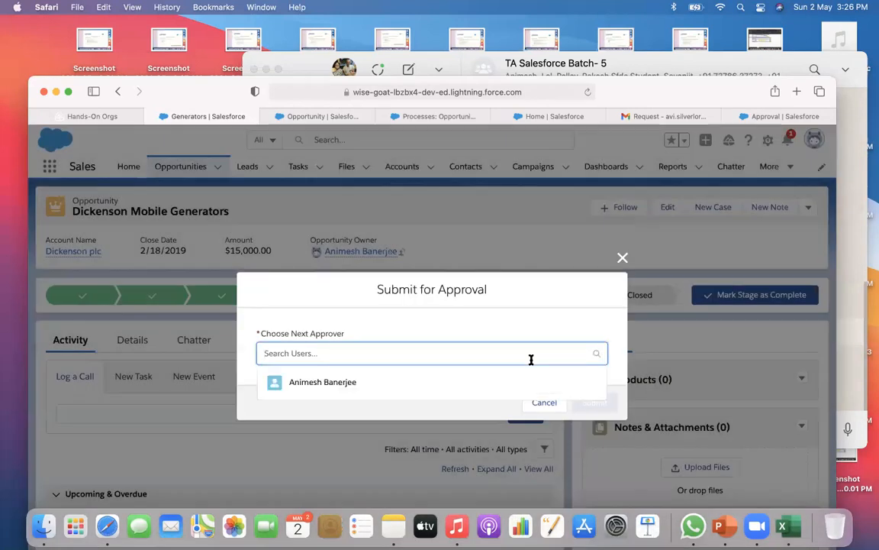
{"action": "left_click", "coordinate": [450, 379]}
{"action": "left_click", "coordinate": [596, 406]}
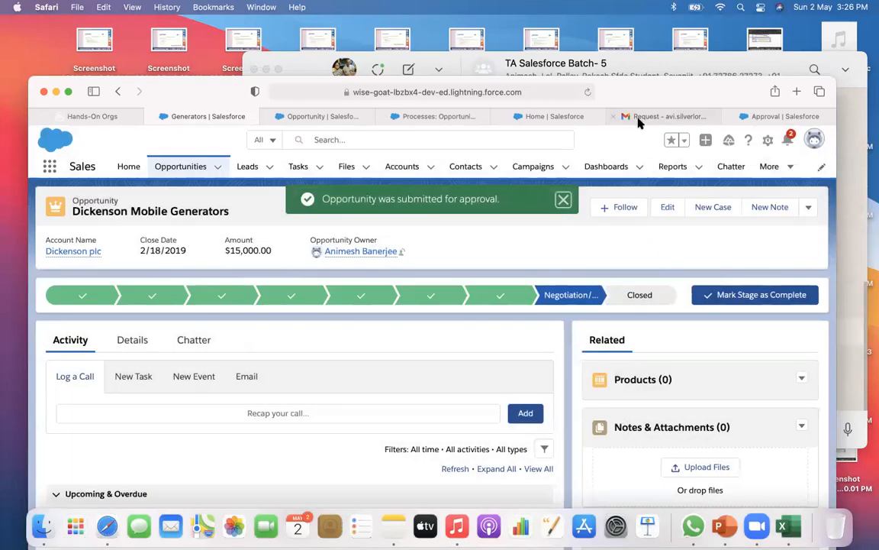
Step: Open the newest Approval Request email in the Gmail inbox and follow its approval link
{"action": "left_click", "coordinate": [638, 118]}
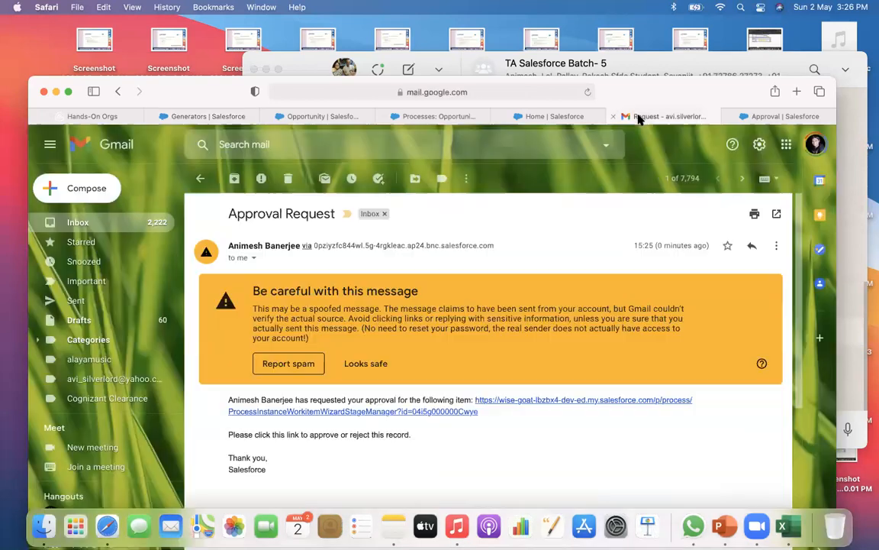
{"action": "left_click", "coordinate": [76, 221]}
{"action": "left_click", "coordinate": [403, 242]}
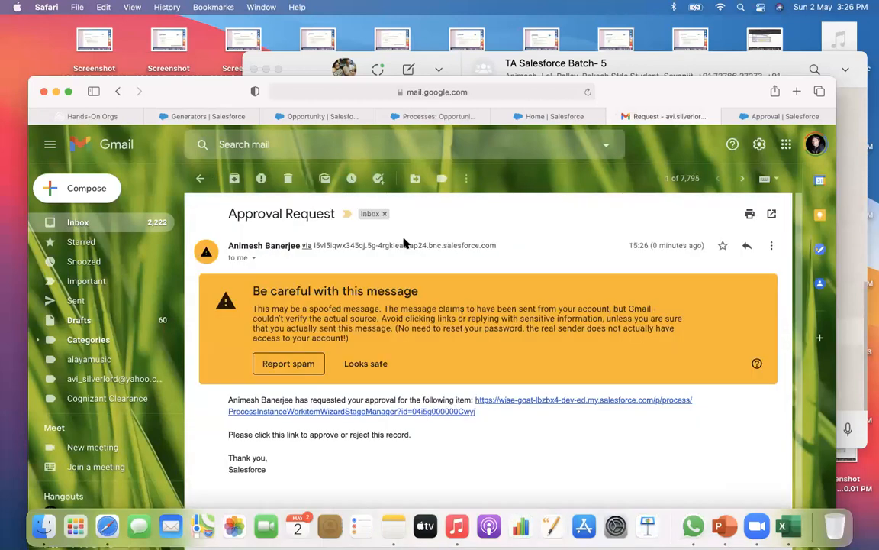
{"action": "left_click", "coordinate": [400, 411]}
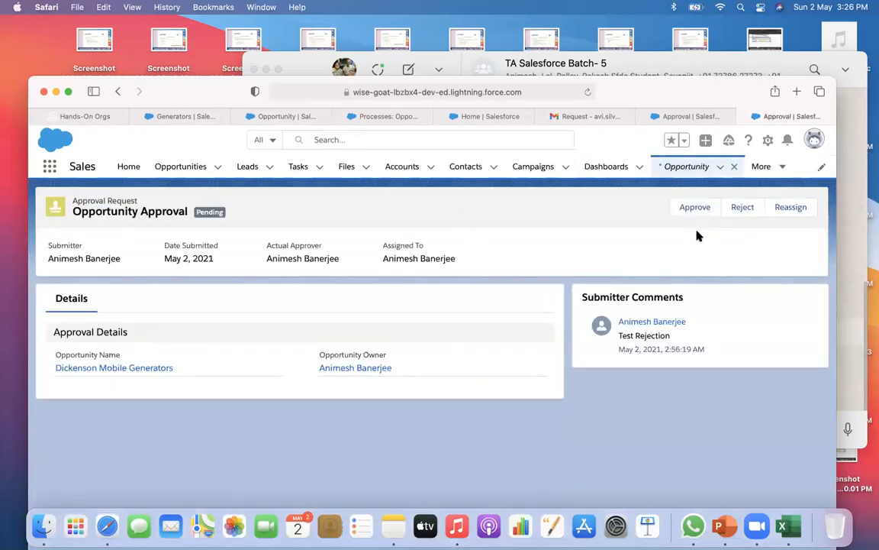
Step: Reject the Opportunity Approval request with the comment "Rejected"
{"action": "left_click", "coordinate": [748, 207]}
{"action": "left_click", "coordinate": [410, 326]}
{"action": "type", "text": "Reec"}
{"action": "key", "text": "BackSpace"}
{"action": "key", "text": "BackSpace"}
{"action": "type", "text": "jected"}
{"action": "left_click", "coordinate": [592, 458]}
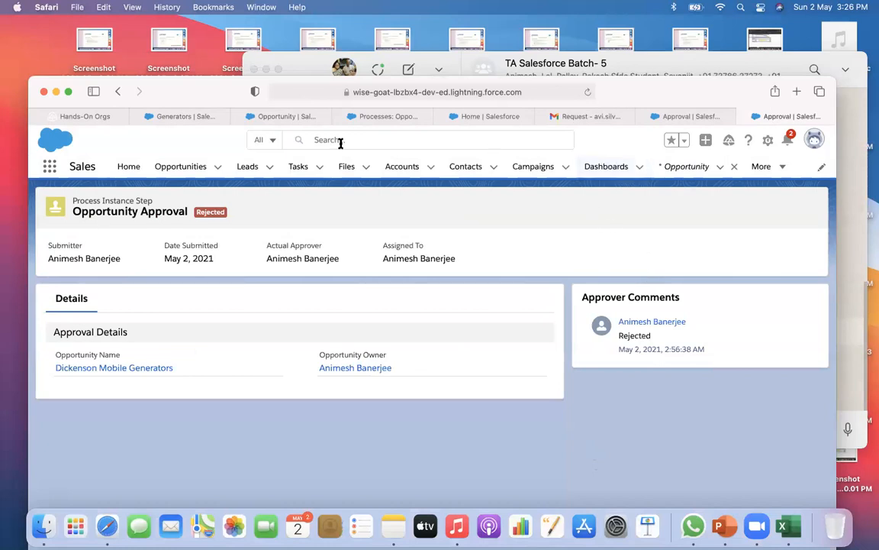
Step: Return to the Dickenson Mobile Generators opportunity and reload the page to check its stage
{"action": "left_click", "coordinate": [303, 118]}
{"action": "left_click", "coordinate": [187, 117]}
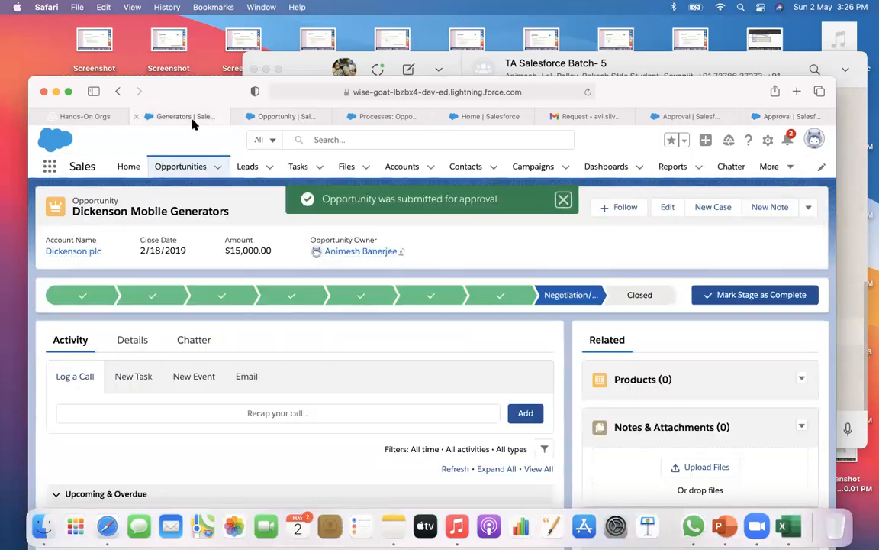
{"action": "left_click", "coordinate": [586, 93]}
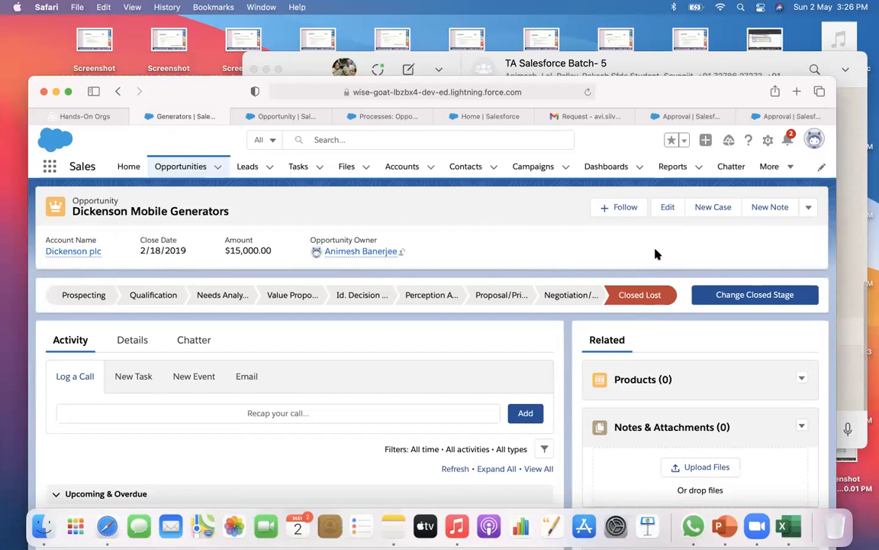
Step: Return Gmail to the inbox and close it, and go to the Salesforce Home page after viewing both approval records
{"action": "left_click", "coordinate": [607, 120]}
{"action": "left_click", "coordinate": [76, 222]}
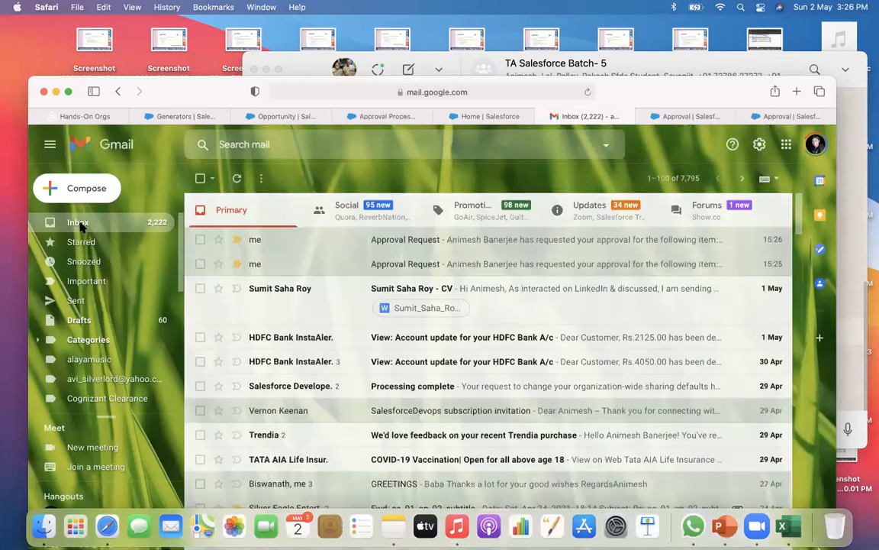
{"action": "left_click", "coordinate": [543, 115]}
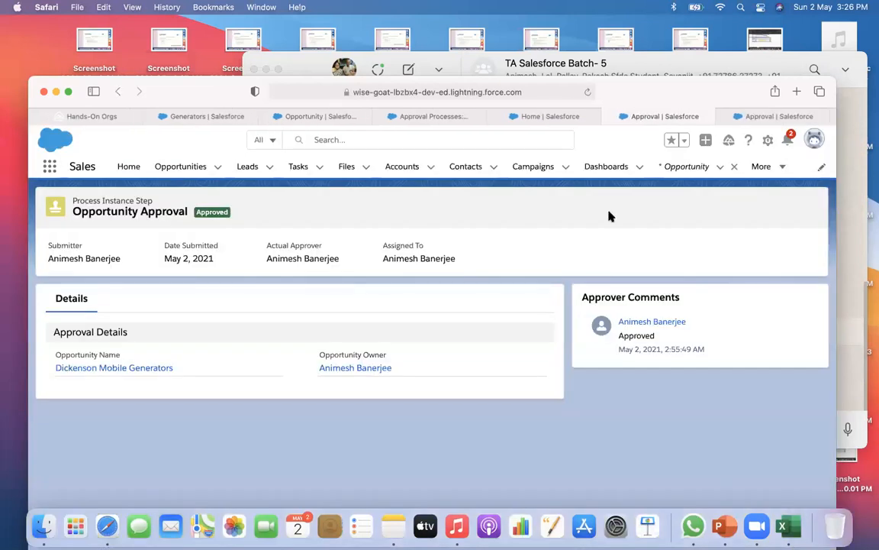
{"action": "left_click", "coordinate": [755, 116]}
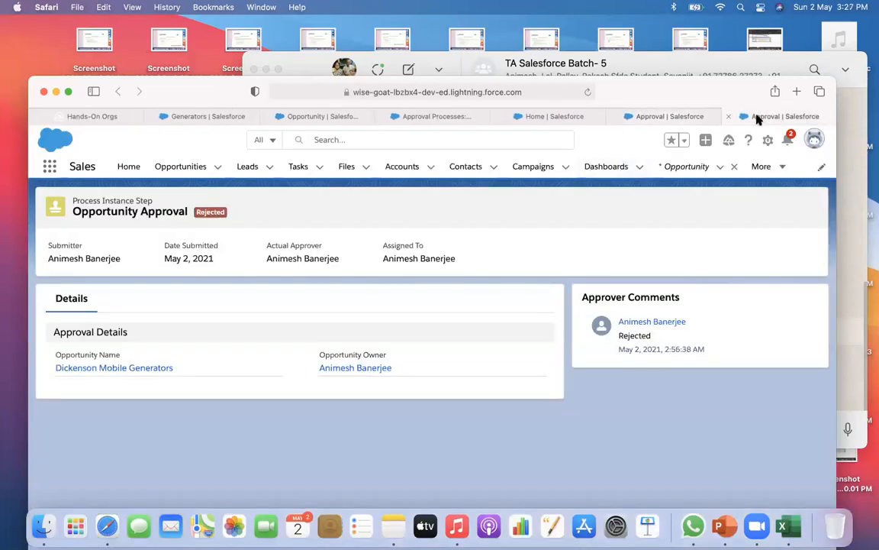
{"action": "left_click", "coordinate": [673, 117]}
{"action": "left_click", "coordinate": [555, 122]}
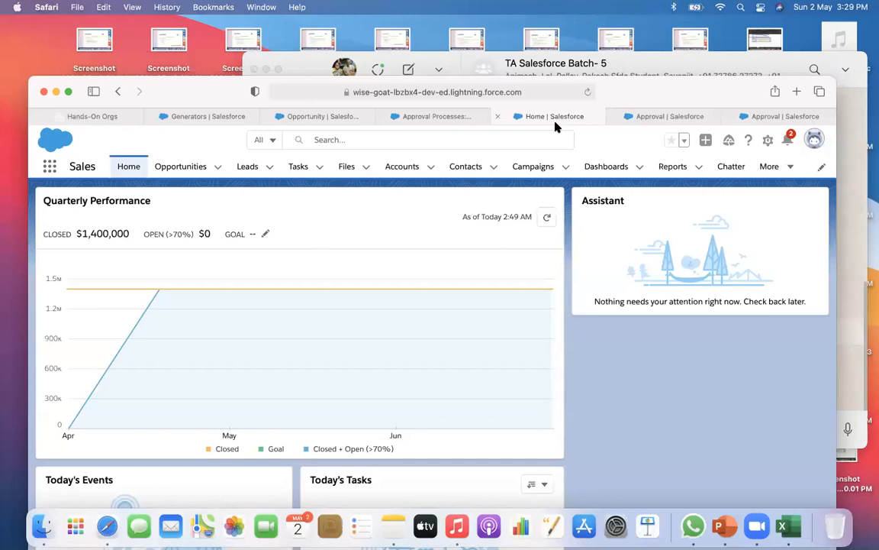
Step: Switch to WhatsApp, view the unread TA Restart SF Admin Batch chat and return to Safari
{"action": "left_click", "coordinate": [303, 63]}
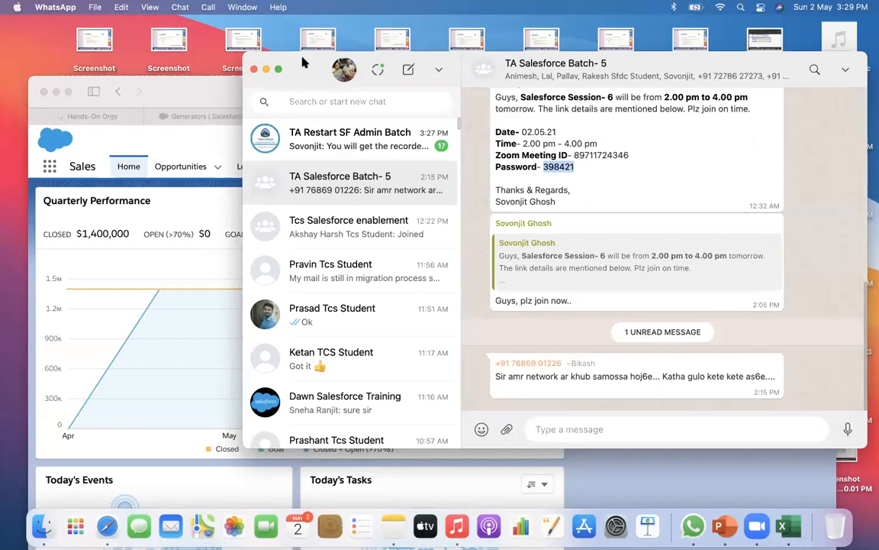
{"action": "left_click", "coordinate": [281, 142]}
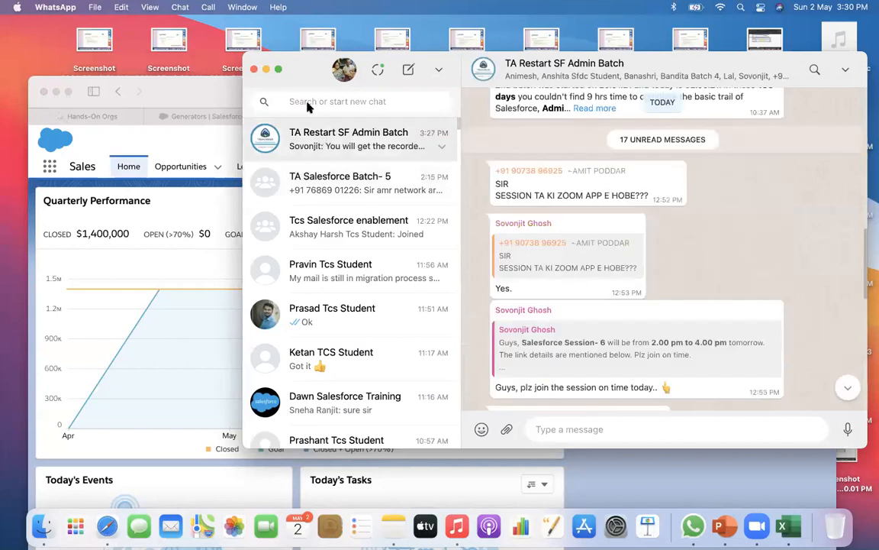
{"action": "left_click", "coordinate": [189, 92]}
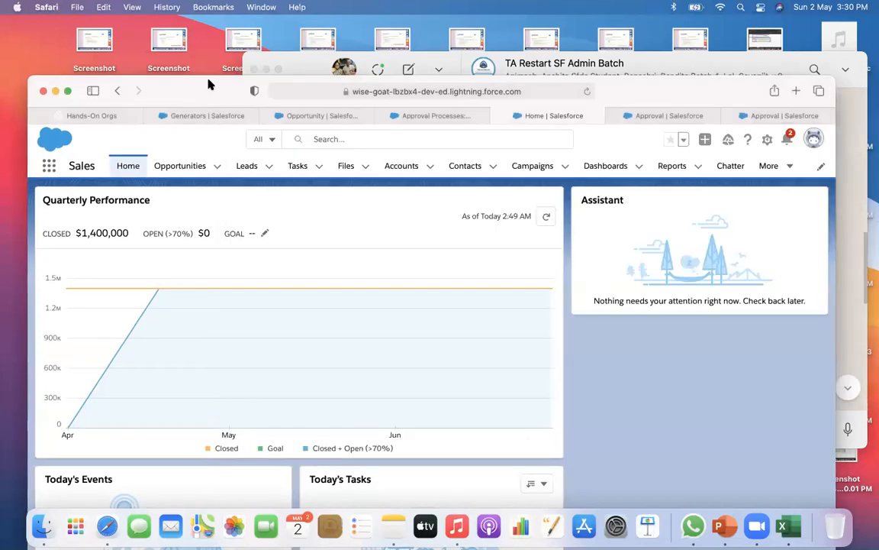
{"action": "double_click", "coordinate": [202, 89]}
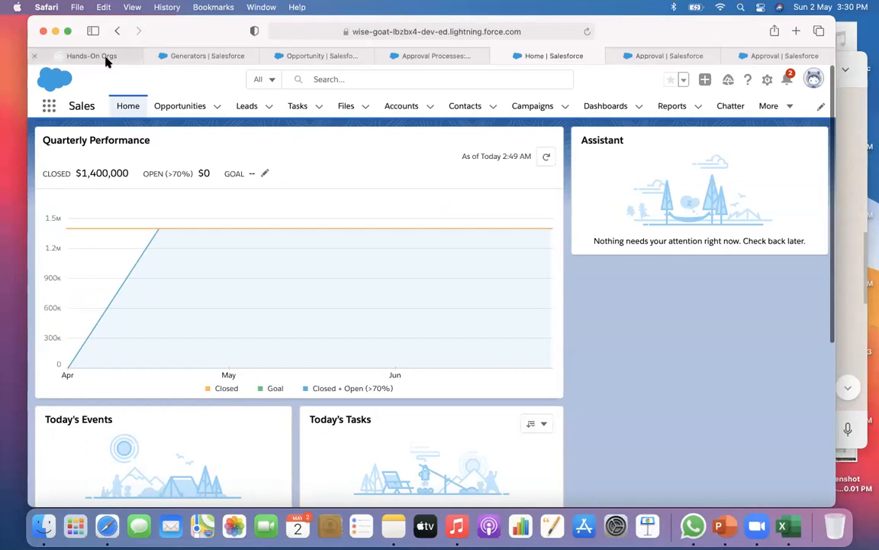
{"action": "left_click", "coordinate": [68, 31]}
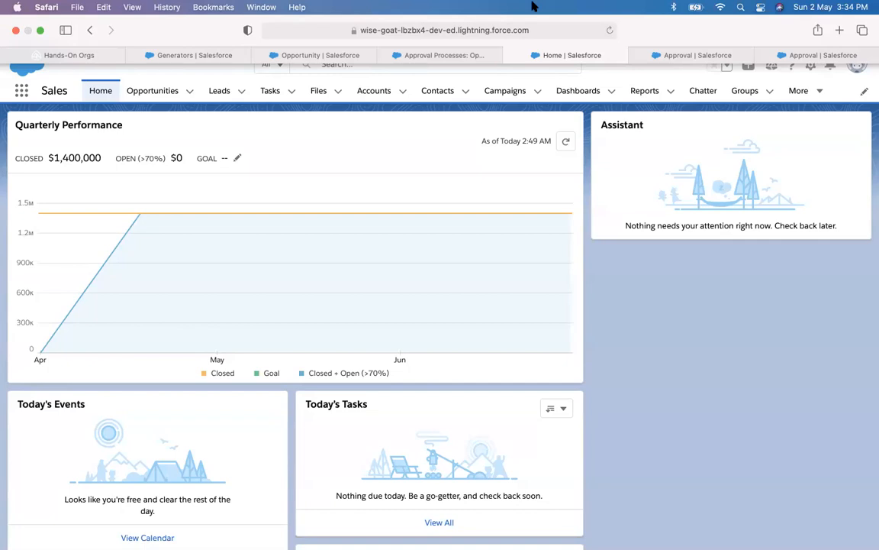
{"action": "key", "text": "Escape"}
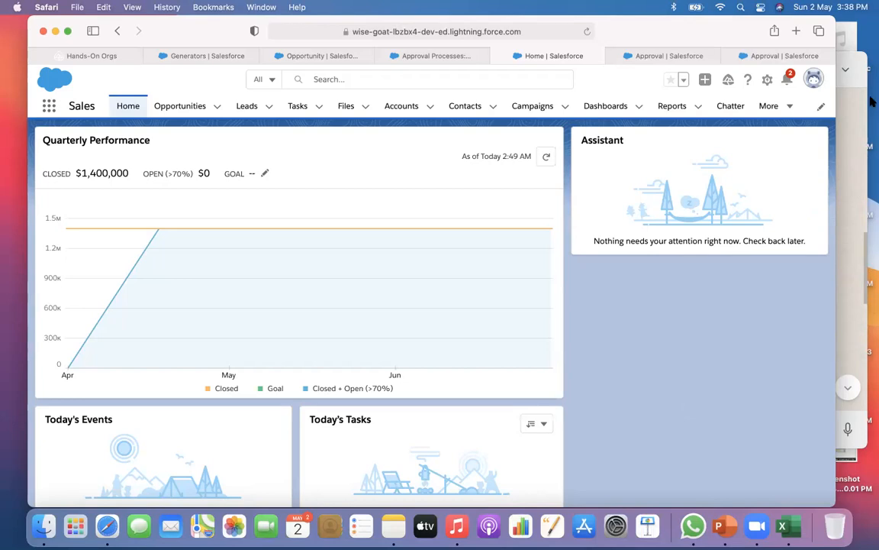
Step: View the Salesforce notifications about the opportunity's approval requests and close the list
{"action": "left_click", "coordinate": [792, 76]}
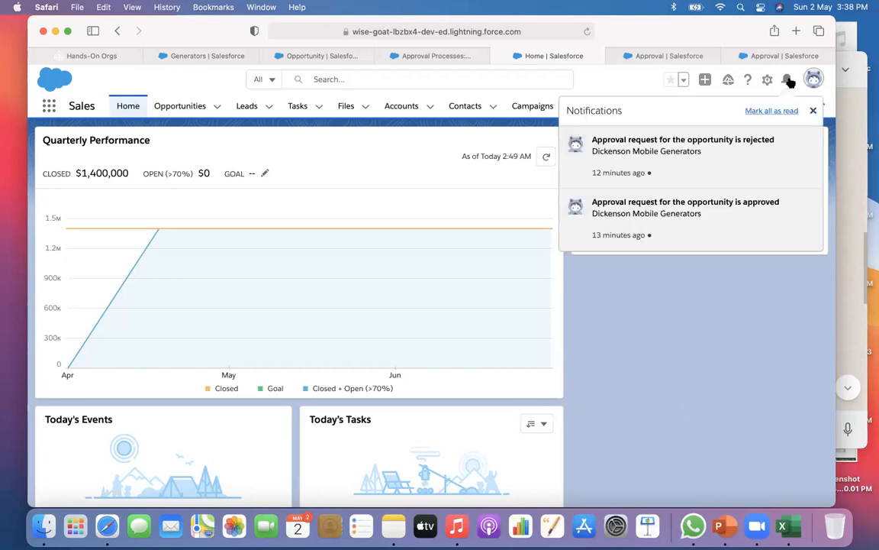
{"action": "left_click", "coordinate": [648, 320]}
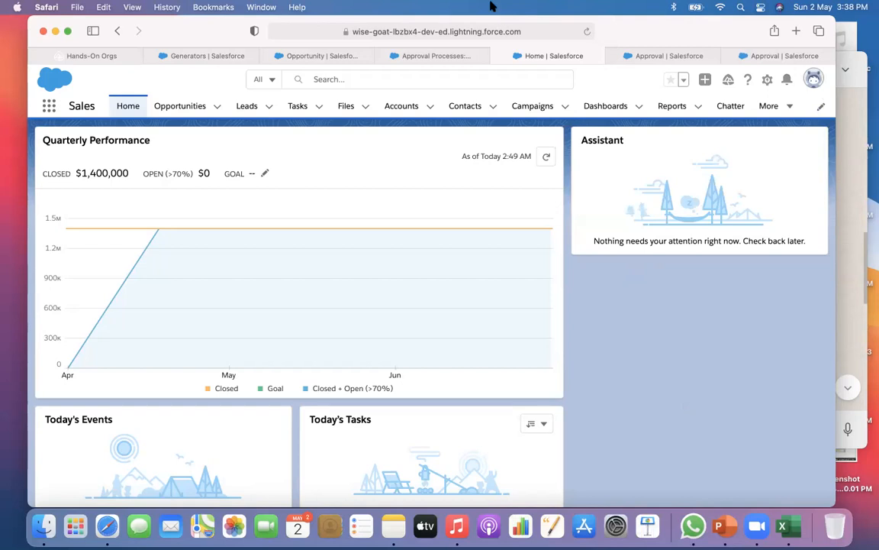
{"action": "key", "text": "super+Tab"}
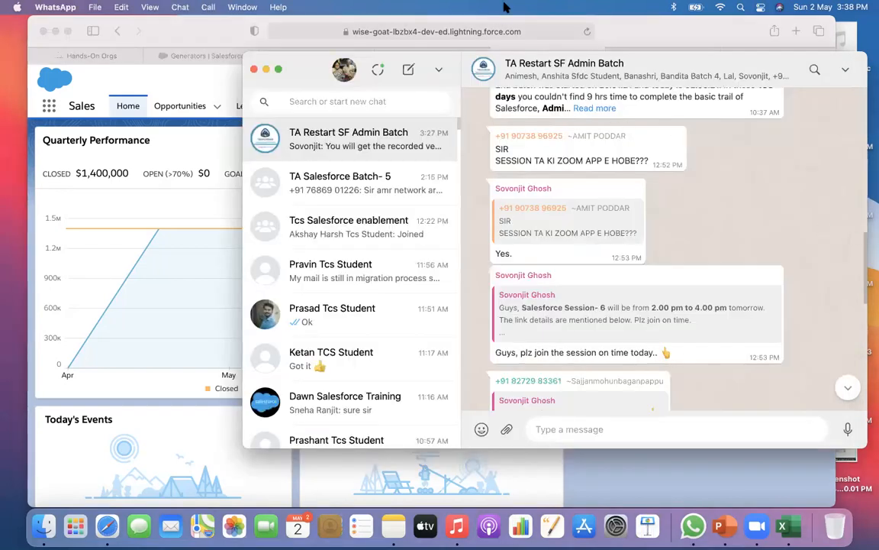
{"action": "left_click", "coordinate": [172, 30]}
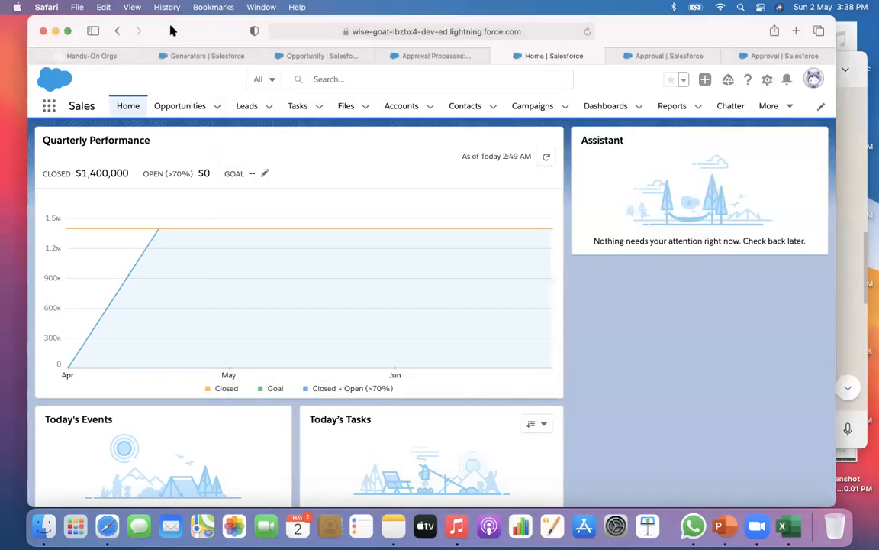